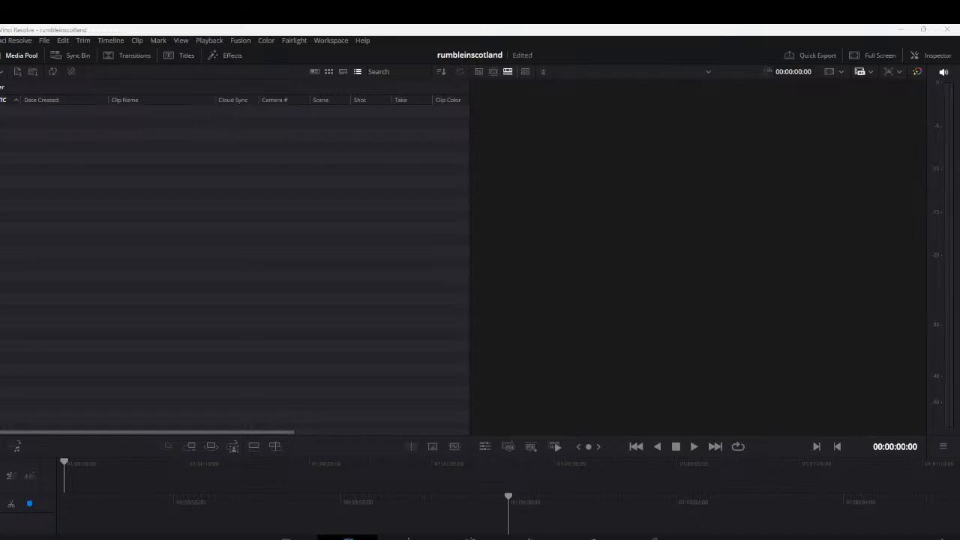
Place the introtestor1.mov player window fully in view and play the video from the start
{"action": "left_click_drag", "start_coordinate": [0, 60], "coordinate": [373, 59]}
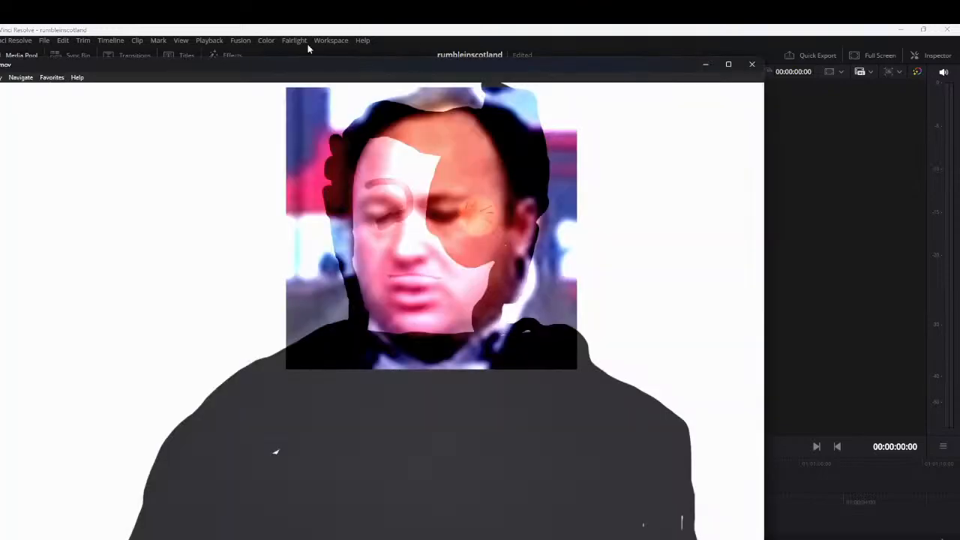
{"action": "left_click_drag", "start_coordinate": [297, 61], "coordinate": [343, 61]}
{"action": "left_click_drag", "start_coordinate": [0, 57], "coordinate": [249, 156]}
{"action": "left_click_drag", "start_coordinate": [407, 161], "coordinate": [316, 63]}
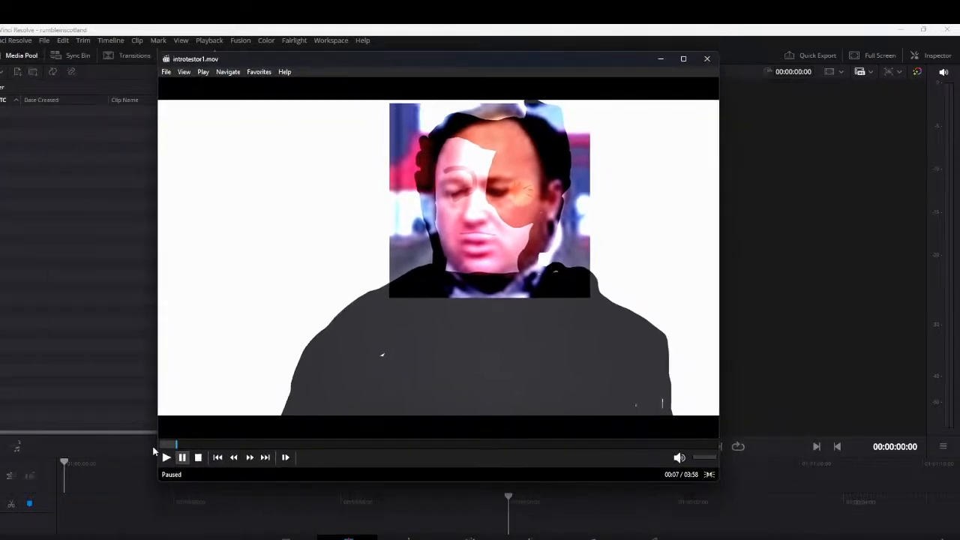
{"action": "left_click_drag", "start_coordinate": [175, 447], "coordinate": [137, 456]}
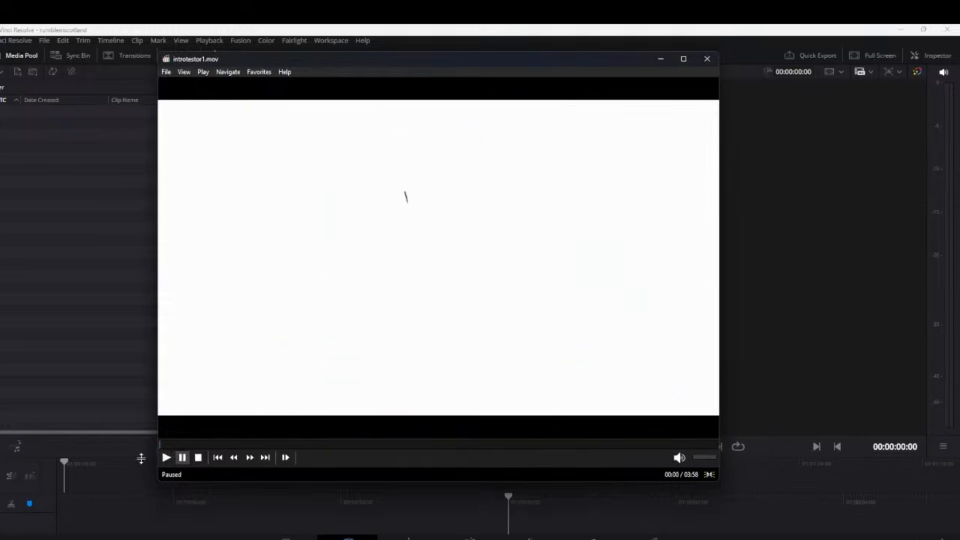
{"action": "left_click", "coordinate": [165, 457]}
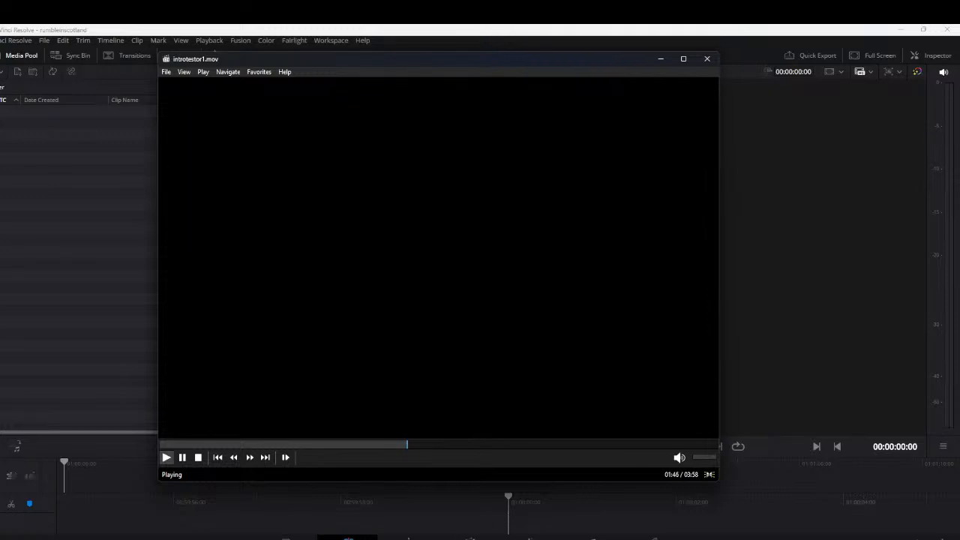
Skim the second half of introtestor1.mov at several points, up to about 03:25, and stop and close the video
{"action": "left_click_drag", "start_coordinate": [449, 57], "coordinate": [455, 45]}
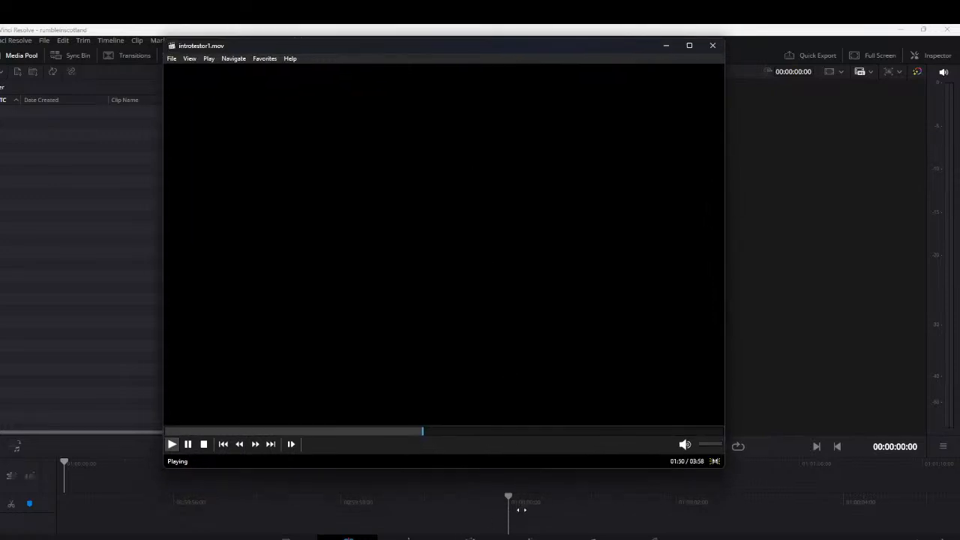
{"action": "mouse_move", "coordinate": [463, 523]}
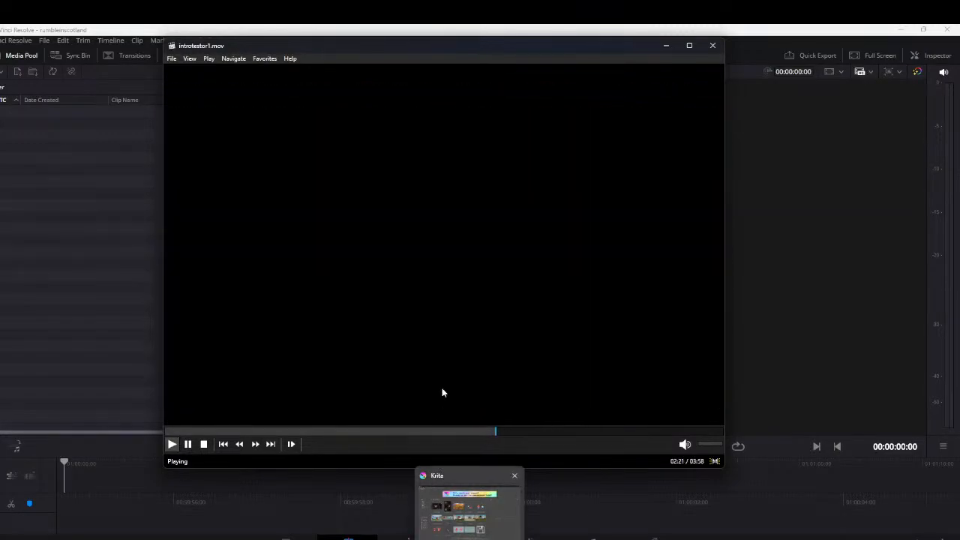
{"action": "left_click", "coordinate": [554, 433]}
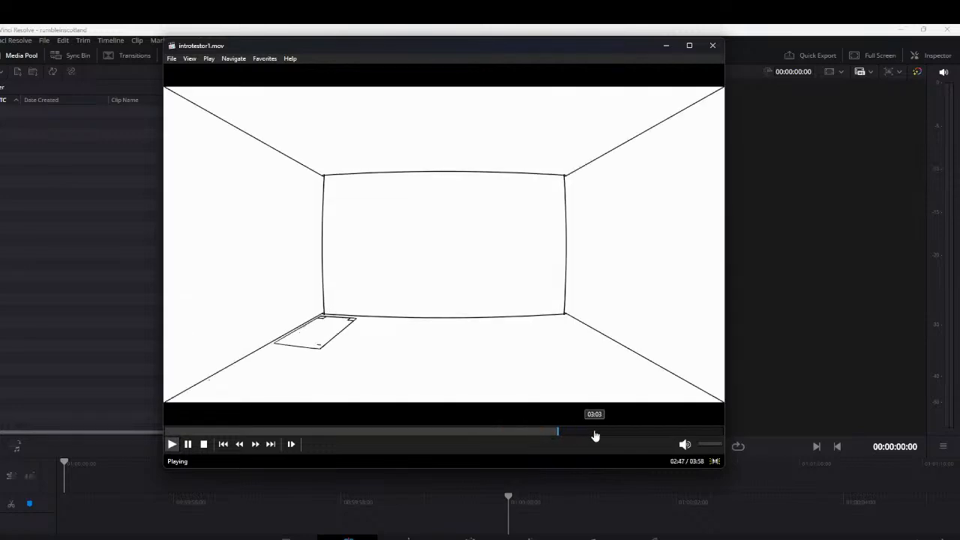
{"action": "left_click", "coordinate": [594, 435]}
{"action": "left_click", "coordinate": [629, 434]}
{"action": "left_click", "coordinate": [645, 433]}
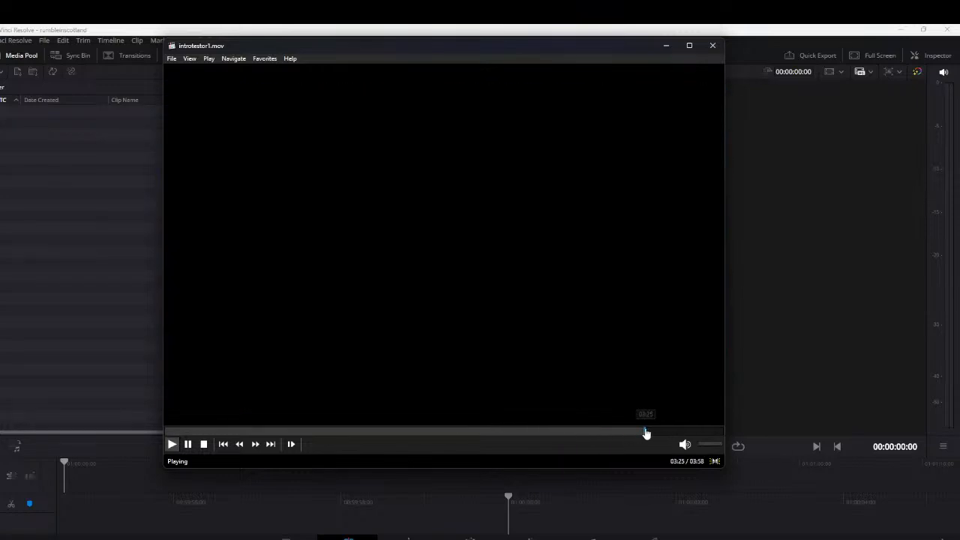
{"action": "left_click", "coordinate": [628, 432]}
{"action": "left_click", "coordinate": [615, 434]}
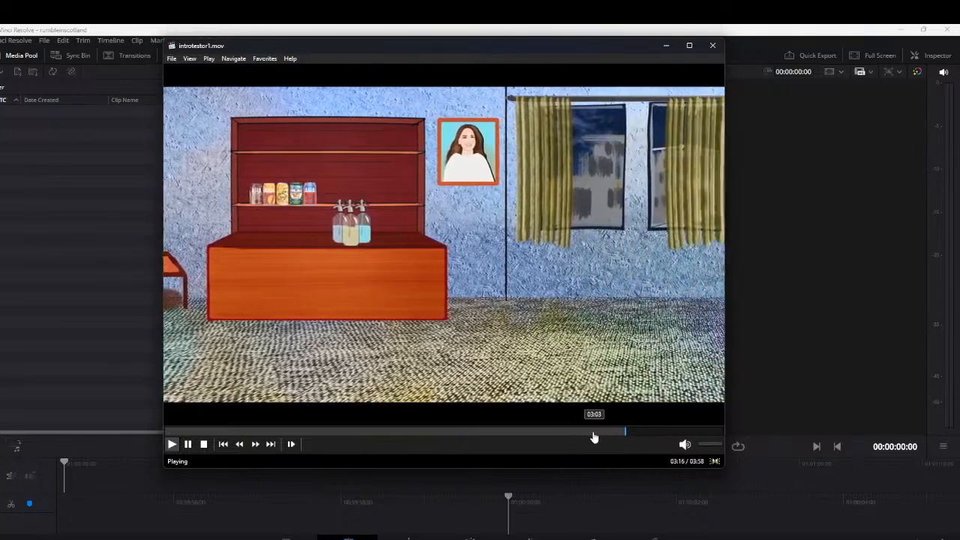
{"action": "left_click", "coordinate": [203, 444]}
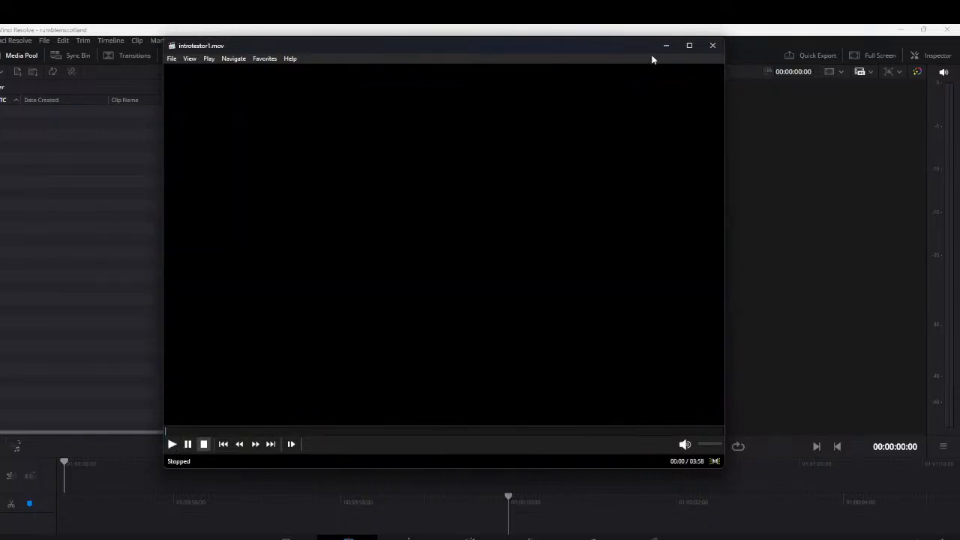
{"action": "left_click", "coordinate": [712, 45]}
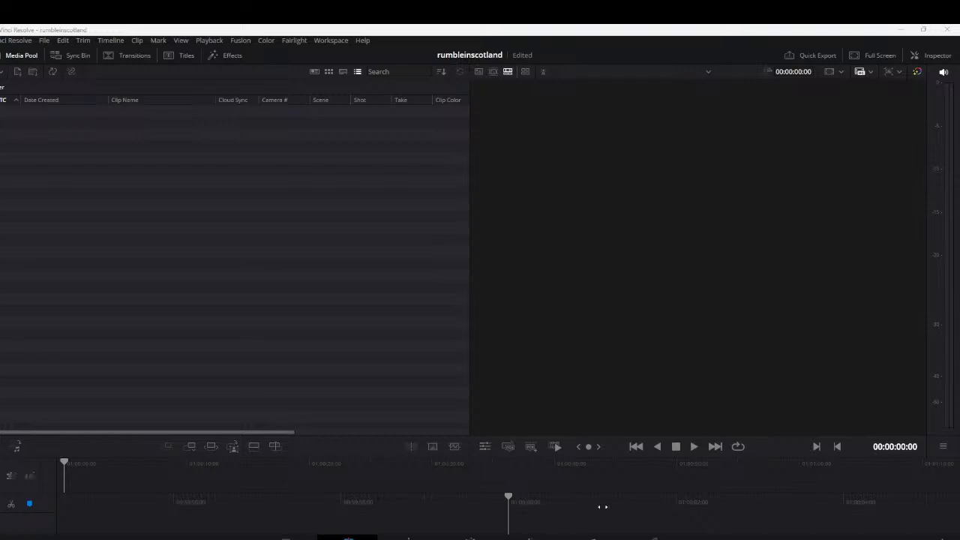
Open the Sticky Notes ideas list and add the heading "timelapse drawings:" below the ice cream cartons entry
{"action": "mouse_move", "coordinate": [571, 537]}
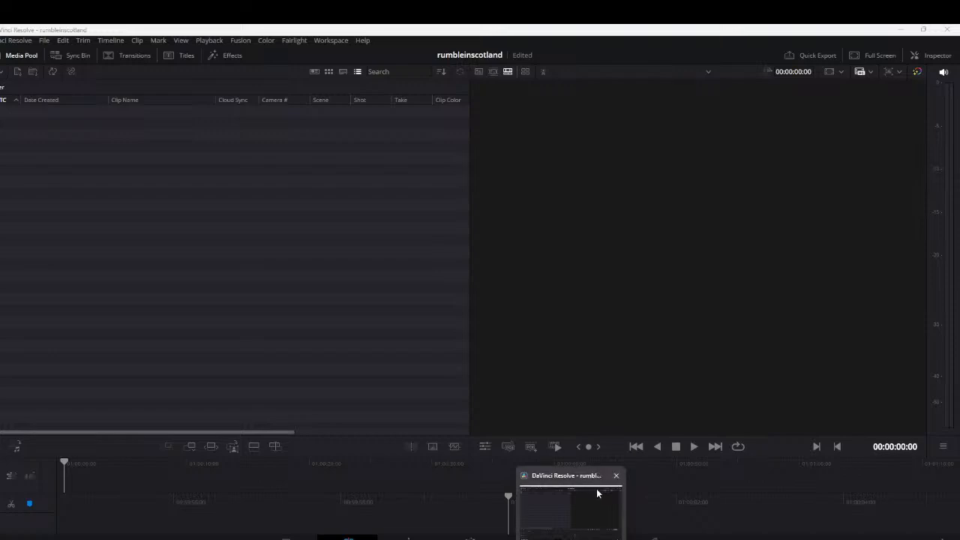
{"action": "mouse_move", "coordinate": [481, 537]}
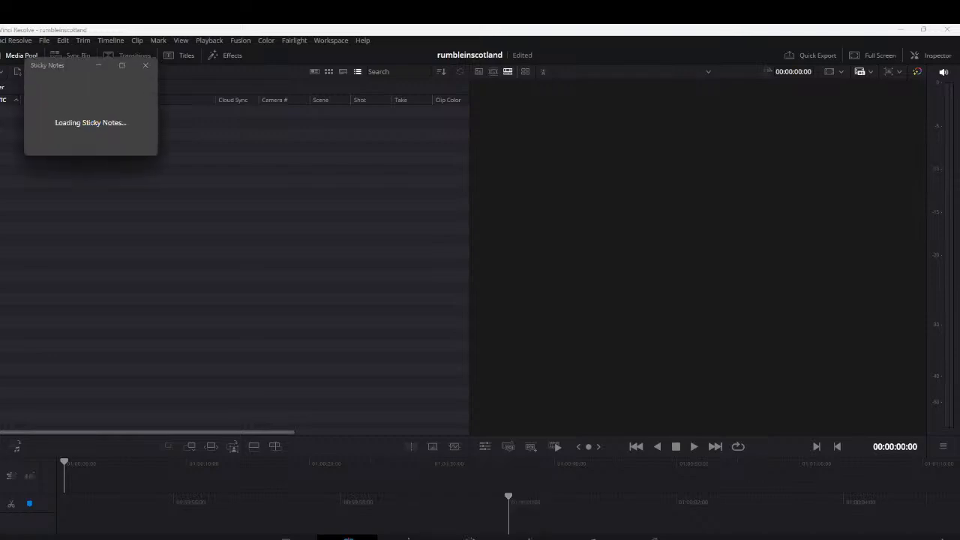
{"action": "scroll", "coordinate": [508, 259], "scroll_direction": "down", "scroll_amount": 3}
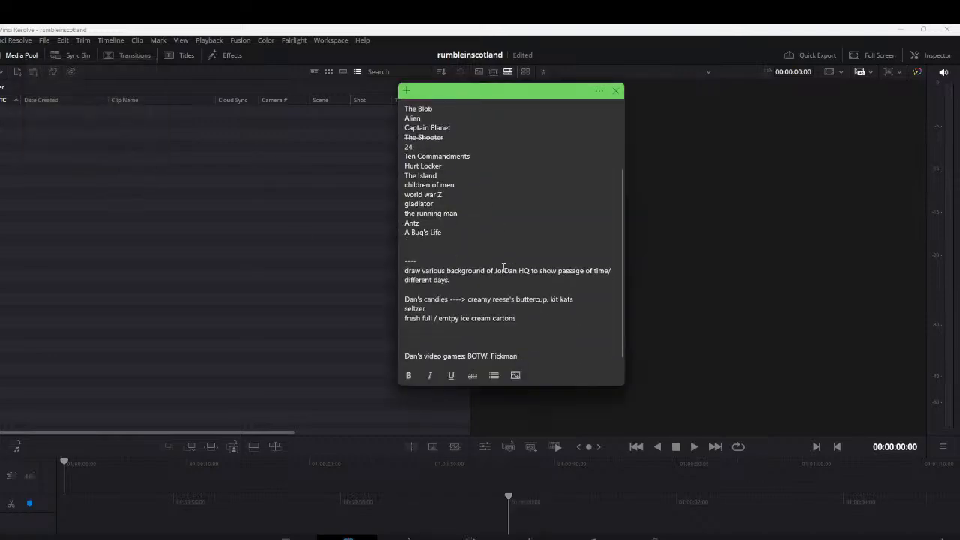
{"action": "left_click", "coordinate": [554, 359]}
{"action": "key", "text": "Return"}
{"action": "type", "text": "t"}
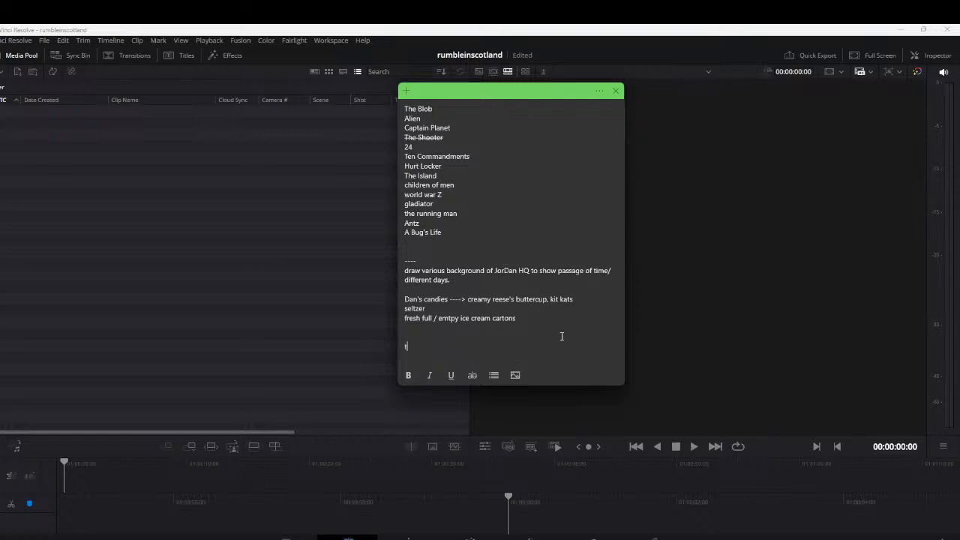
{"action": "type", "text": "imelpa"}
{"action": "key", "text": "BackSpace"}
{"action": "key", "text": "BackSpace"}
{"action": "type", "text": "apse drawings:"}
{"action": "key", "text": "ctrl+b"}
Add the entry "celine one" on its own line under the timelapse drawings heading
{"action": "left_click", "coordinate": [524, 357]}
{"action": "key", "text": "Return"}
{"action": "key", "text": "Return"}
{"action": "type", "text": "celene"}
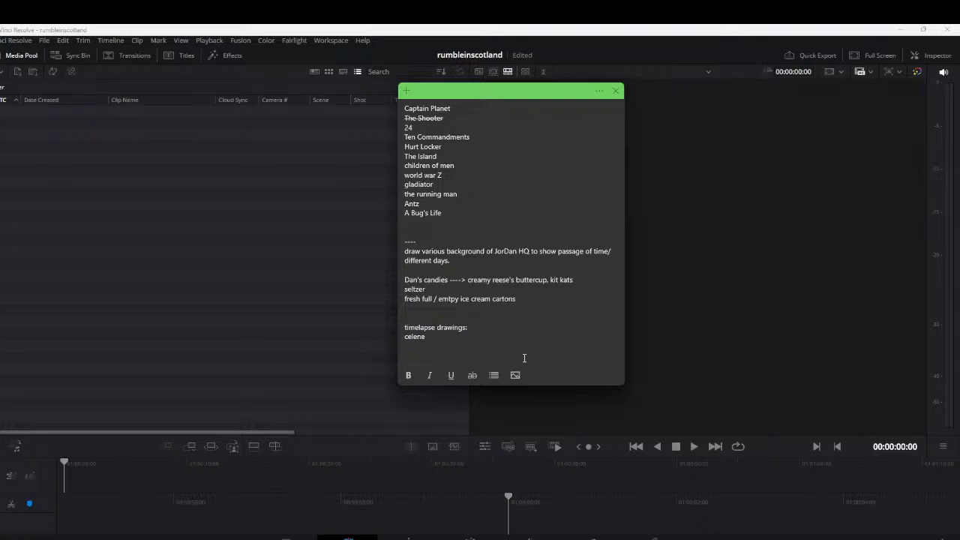
{"action": "key", "text": "BackSpace"}
{"action": "key", "text": "BackSpace"}
{"action": "key", "text": "BackSpace"}
{"action": "key", "text": "BackSpace"}
{"action": "key", "text": "BackSpace"}
{"action": "type", "text": "line "}
{"action": "type", "text": "d"}
{"action": "key", "text": "BackSpace"}
{"action": "type", "text": "one"}
Add the entry "film camera / film set" as the second item in the timelapse drawings list
{"action": "type", "text": "film camera"}
{"action": "type", "text": " /"}
{"action": "type", "text": " film set"}
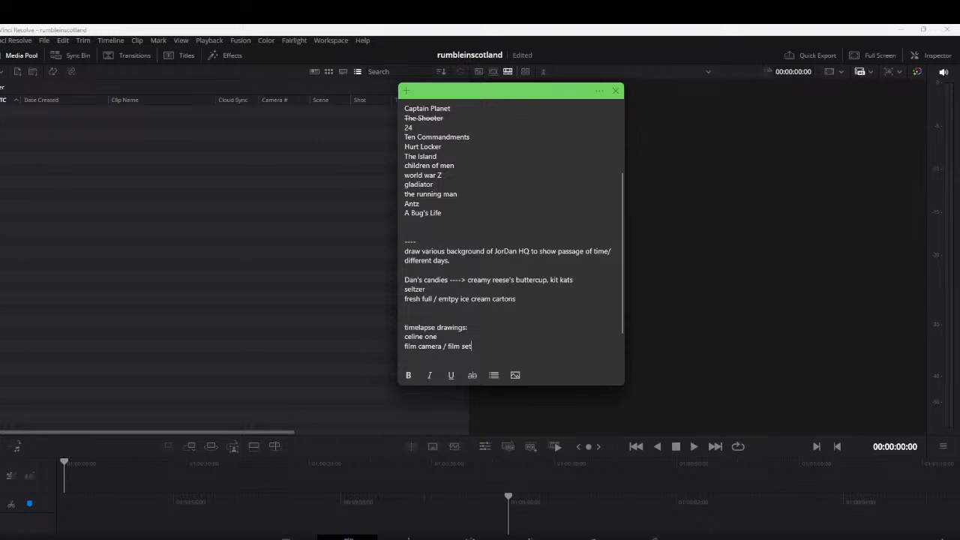
Switch to Krita, start opening an existing image, and show the KnowledgeFightStuff folder in Details view
{"action": "left_click", "coordinate": [524, 539]}
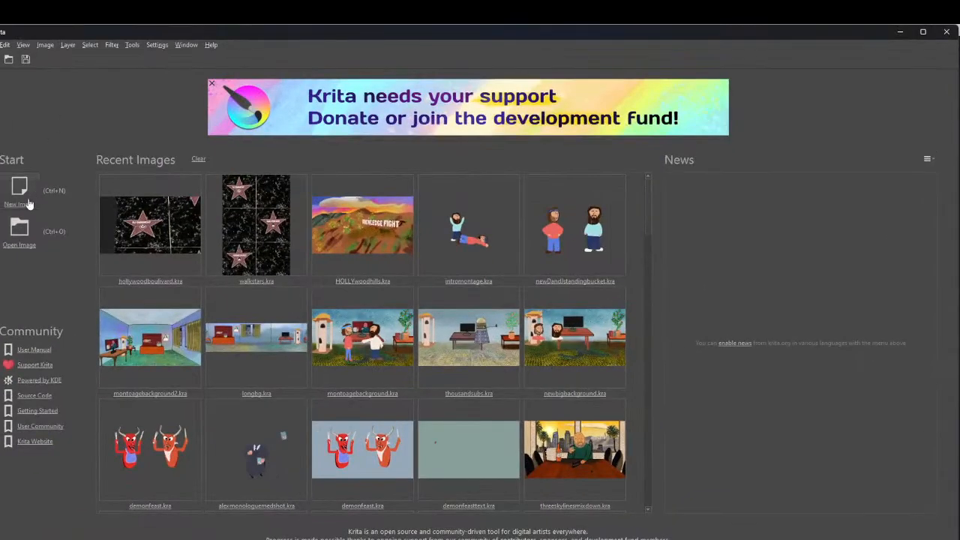
{"action": "left_click", "coordinate": [22, 240]}
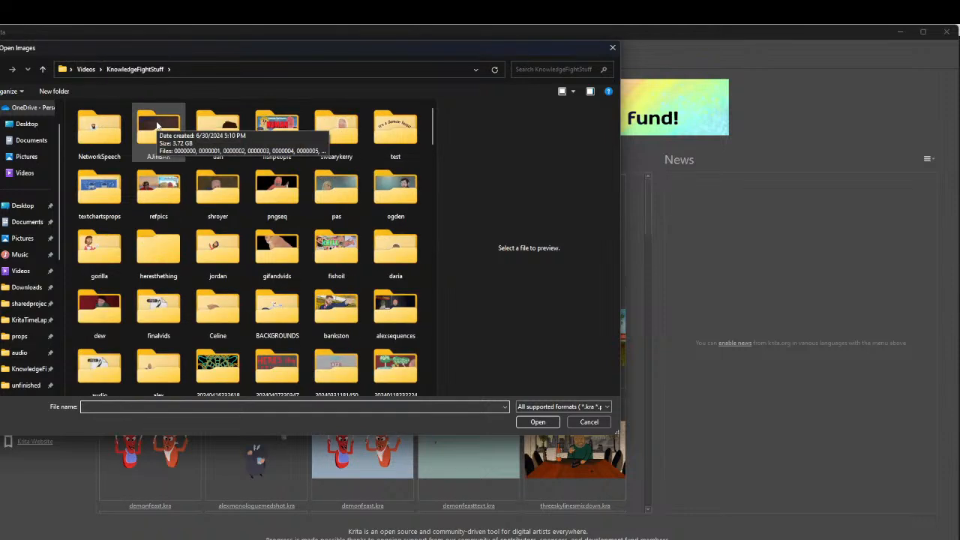
{"action": "scroll", "coordinate": [219, 188], "scroll_direction": "down", "scroll_amount": 2}
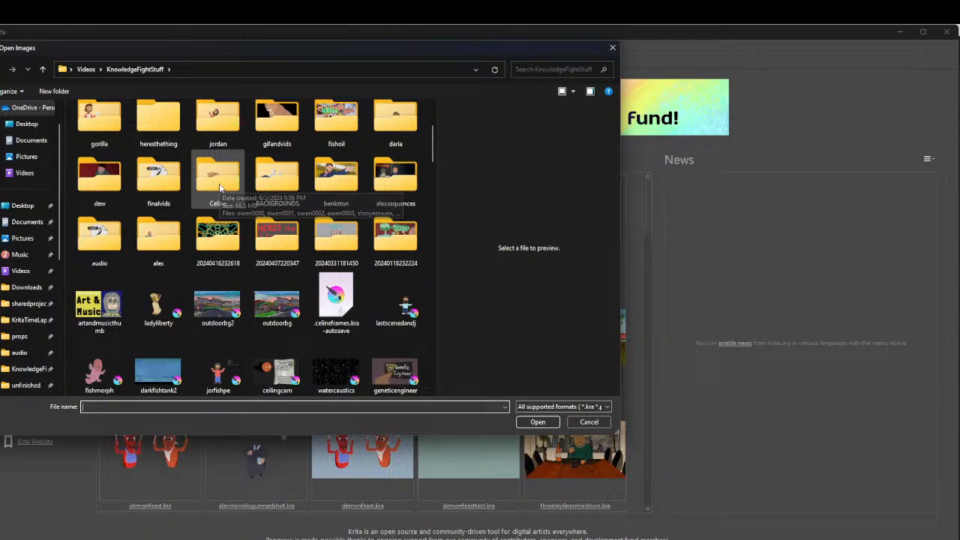
{"action": "scroll", "coordinate": [243, 279], "scroll_direction": "up", "scroll_amount": 2}
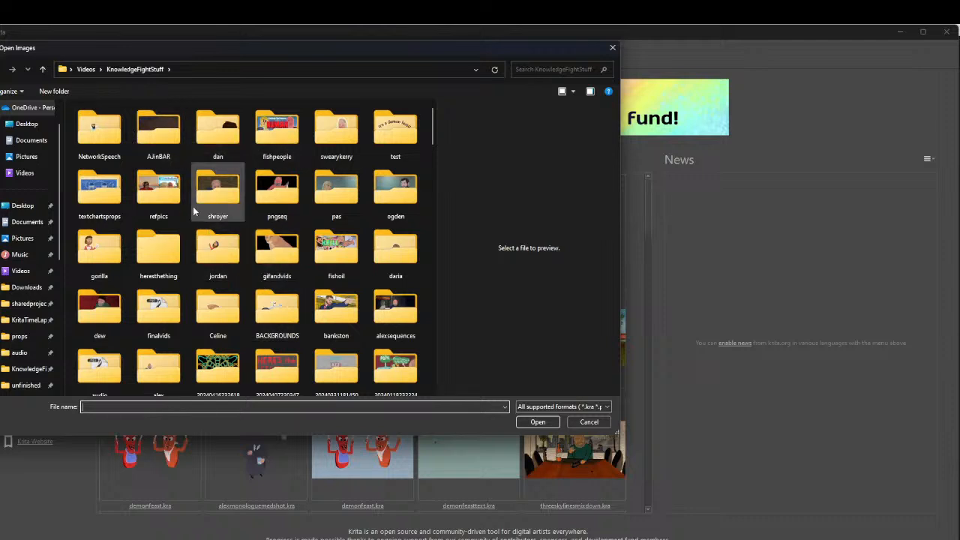
{"action": "left_click", "coordinate": [564, 94]}
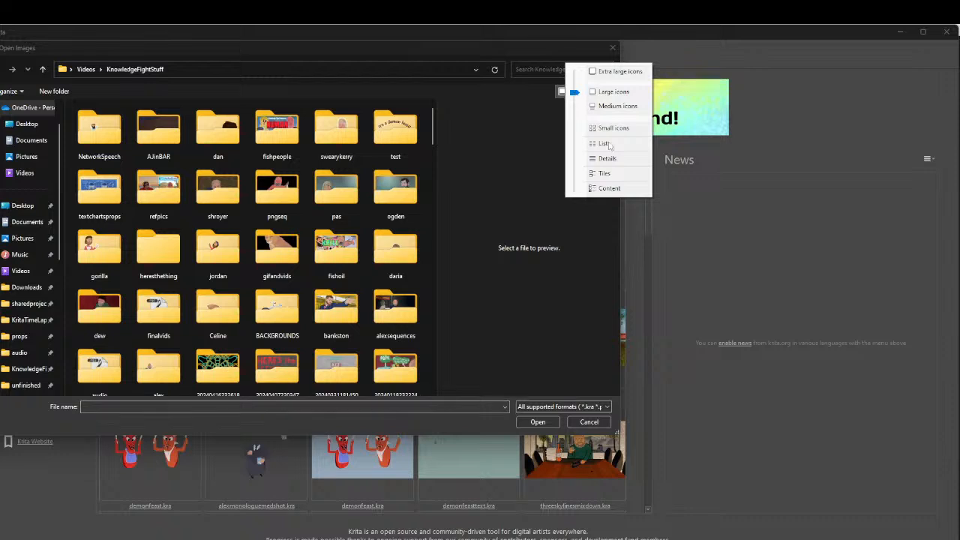
{"action": "left_click", "coordinate": [605, 143]}
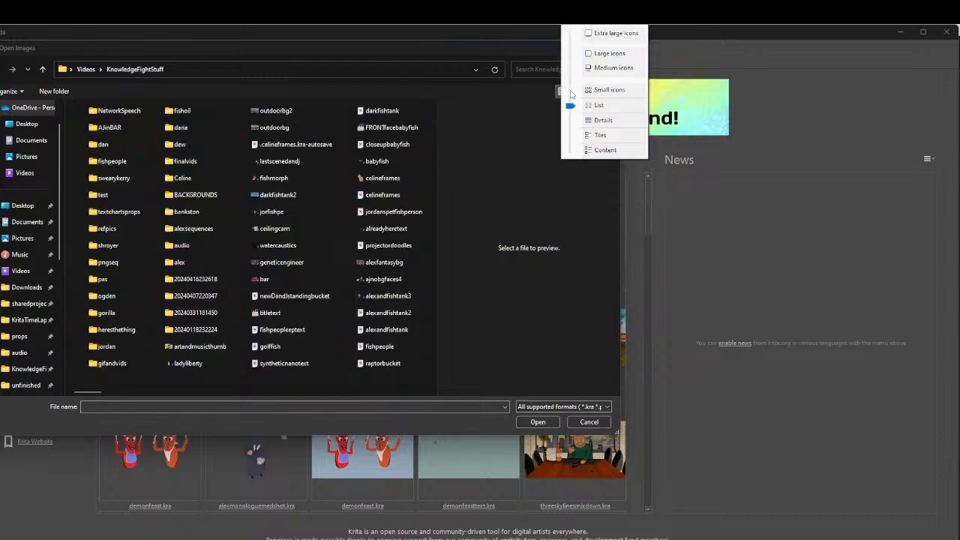
{"action": "left_click", "coordinate": [603, 120]}
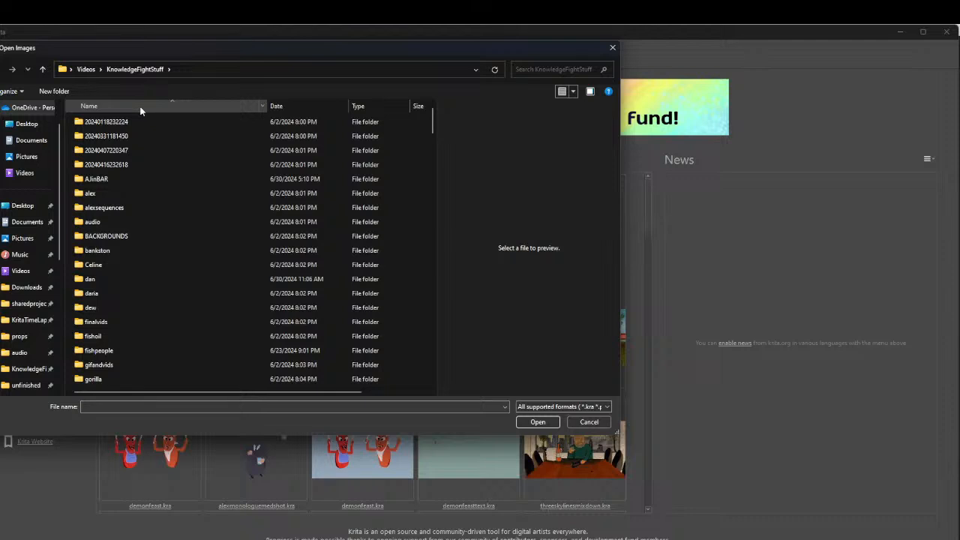
Look through the KnowledgeFightStuff subfolders and open the refpics folder
{"action": "scroll", "coordinate": [110, 195], "scroll_direction": "down", "scroll_amount": 3}
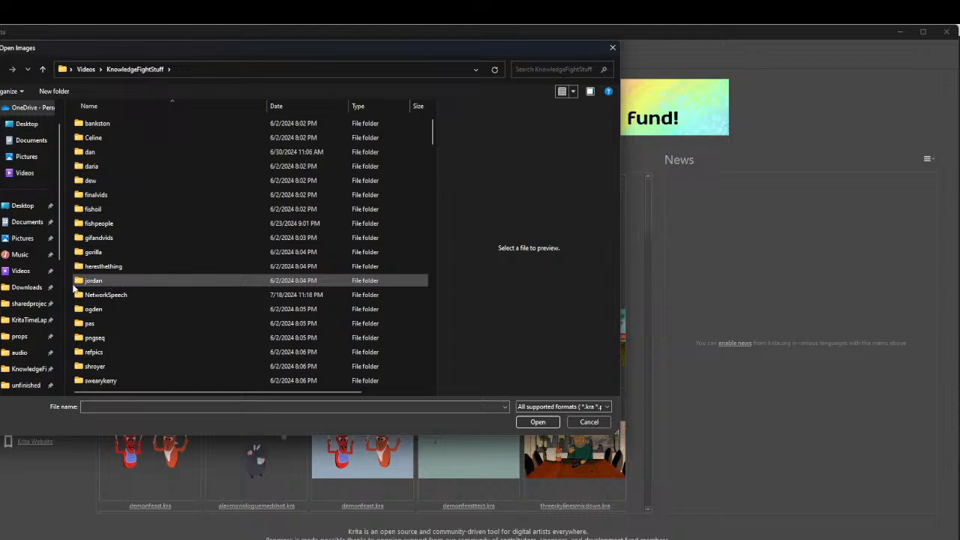
{"action": "scroll", "coordinate": [75, 288], "scroll_direction": "up", "scroll_amount": 3}
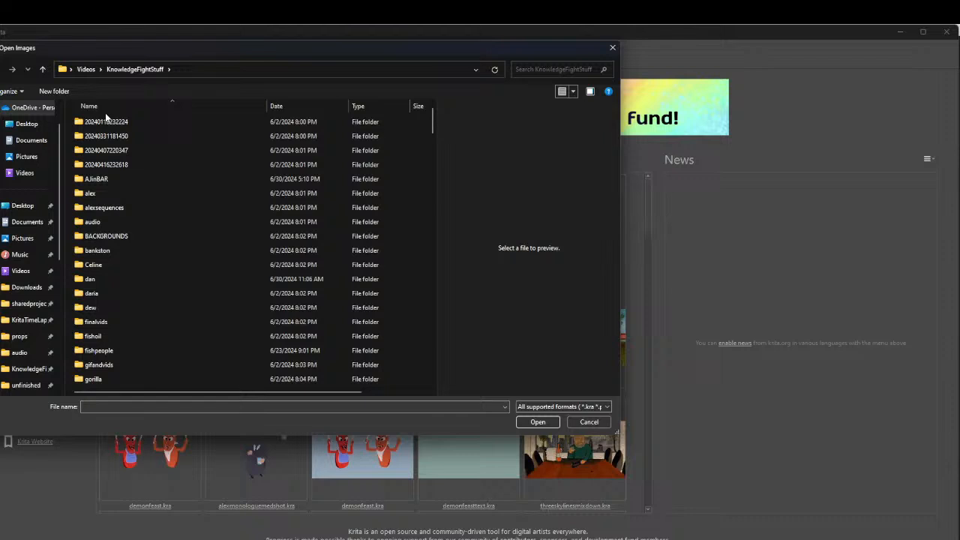
{"action": "scroll", "coordinate": [112, 215], "scroll_direction": "down", "scroll_amount": 1}
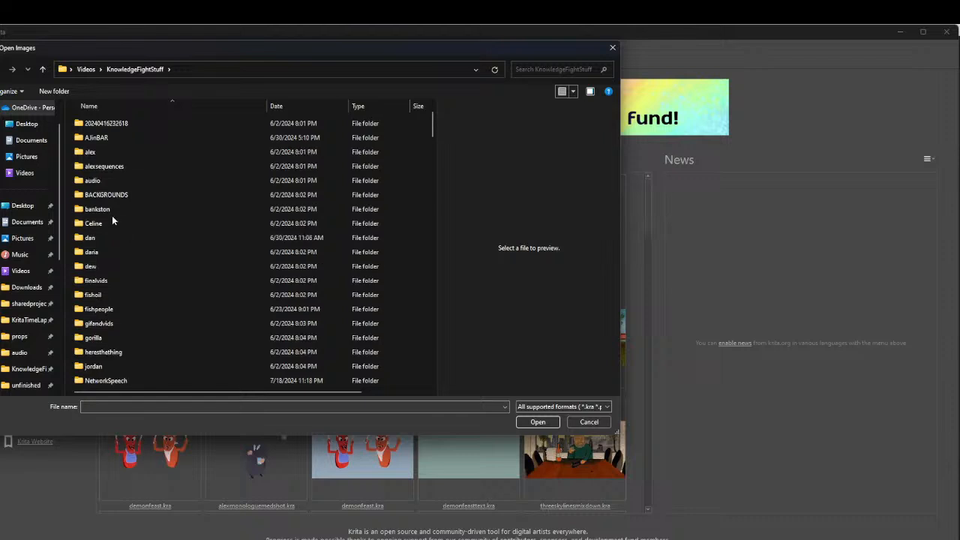
{"action": "scroll", "coordinate": [112, 215], "scroll_direction": "down", "scroll_amount": 1}
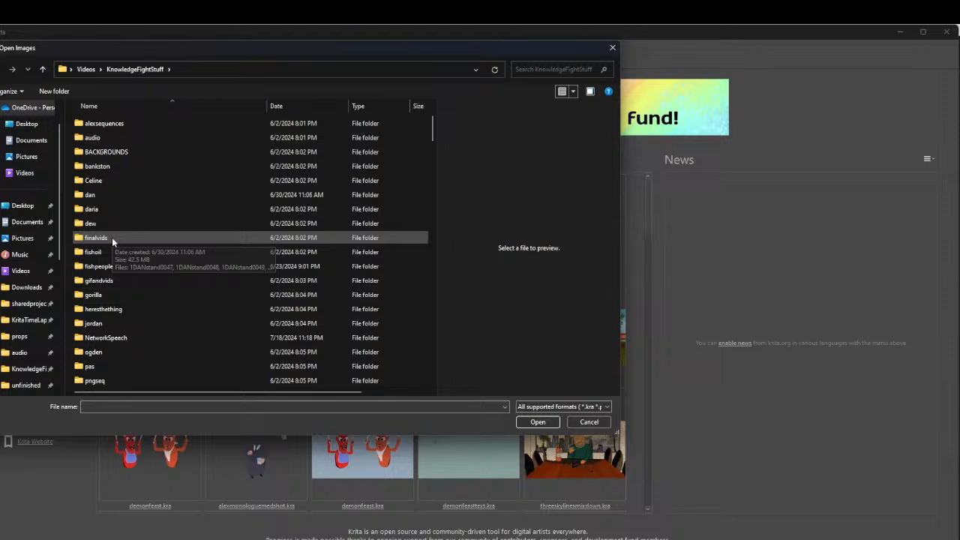
{"action": "scroll", "coordinate": [95, 358], "scroll_direction": "down", "scroll_amount": 1}
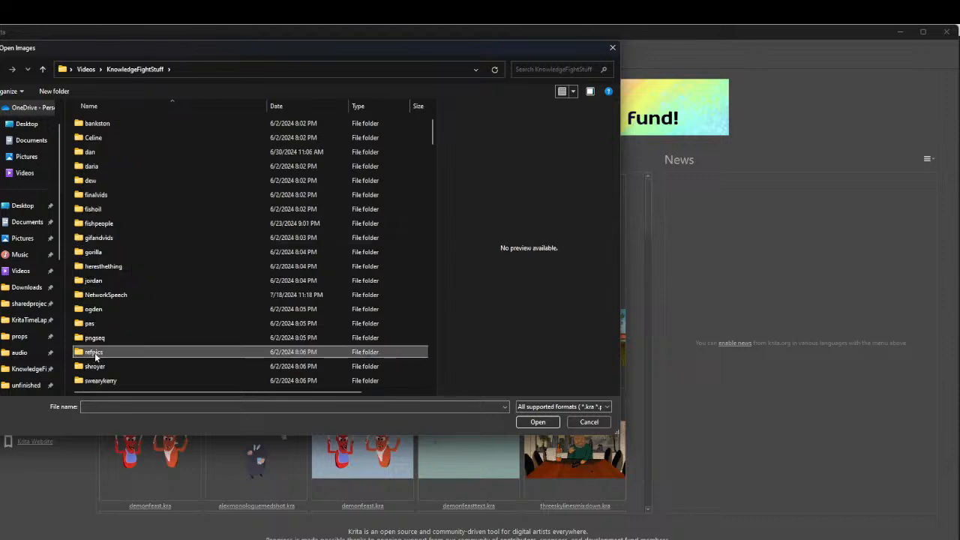
{"action": "double_click", "coordinate": [94, 351]}
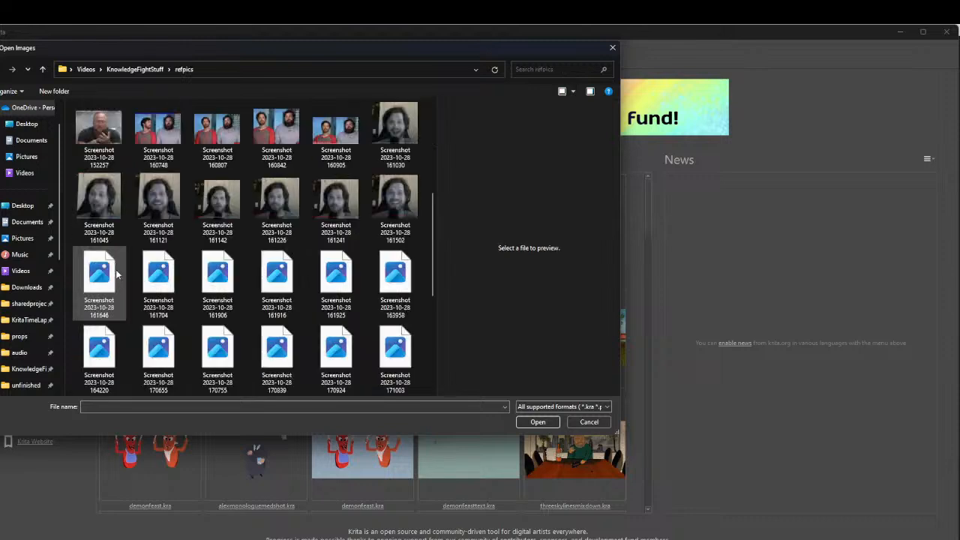
Examine the reference pictures in refpics and return to the KnowledgeFightStuff folder list
{"action": "scroll", "coordinate": [116, 275], "scroll_direction": "down", "scroll_amount": 3}
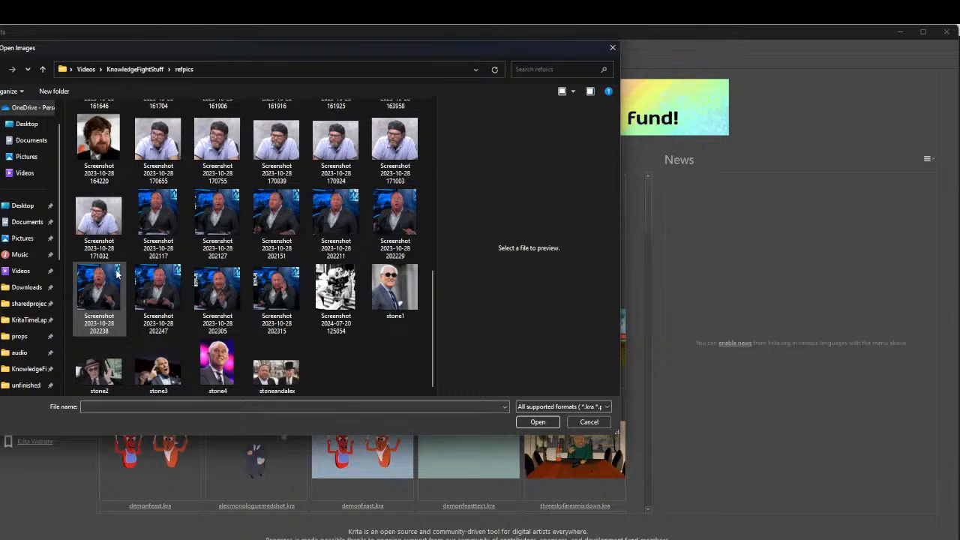
{"action": "scroll", "coordinate": [116, 274], "scroll_direction": "up", "scroll_amount": 5}
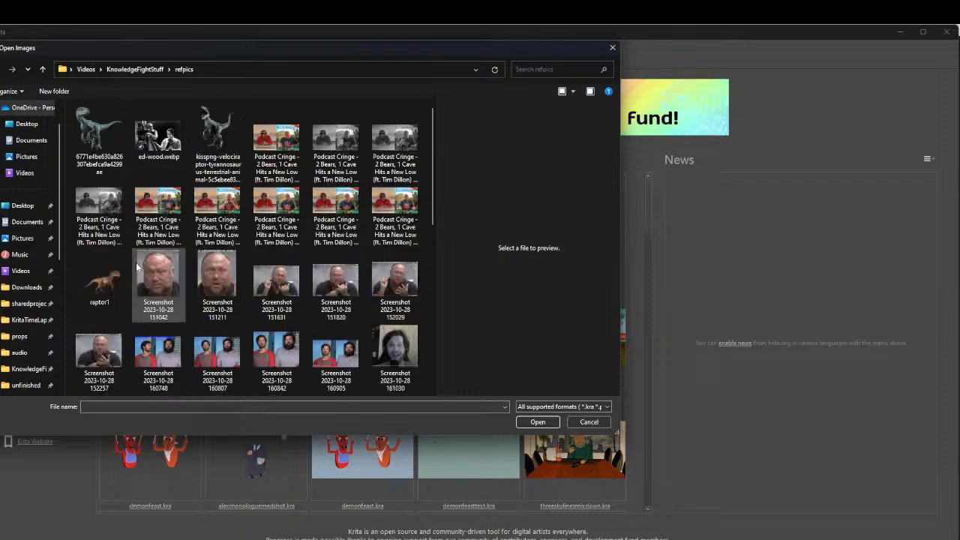
{"action": "scroll", "coordinate": [136, 262], "scroll_direction": "down", "scroll_amount": 5}
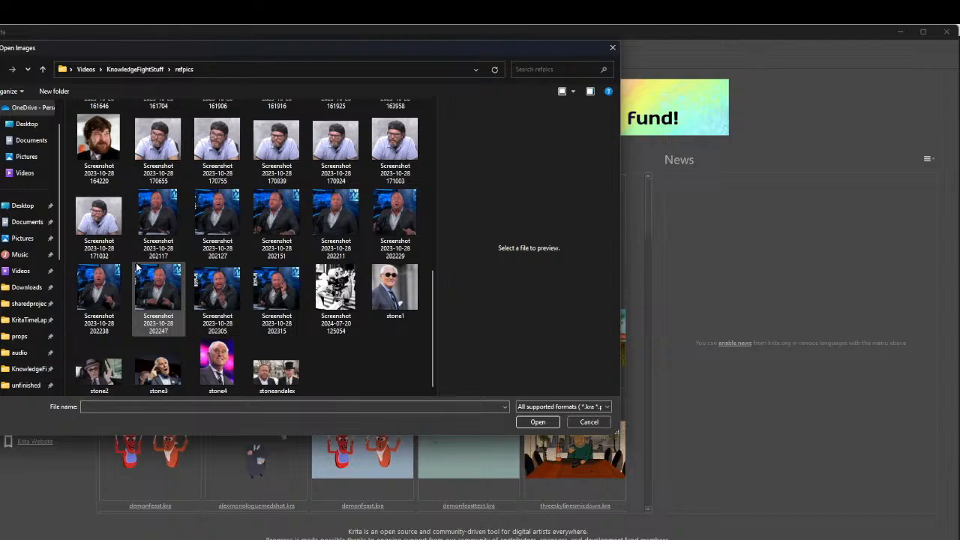
{"action": "scroll", "coordinate": [136, 267], "scroll_direction": "up", "scroll_amount": 5}
{"action": "left_click", "coordinate": [4, 69]}
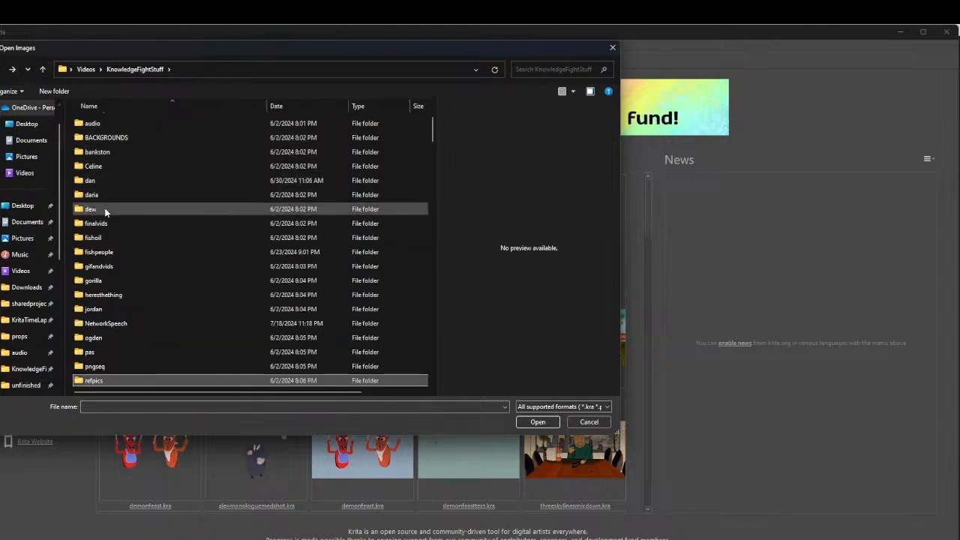
{"action": "scroll", "coordinate": [102, 195], "scroll_direction": "up", "scroll_amount": 3}
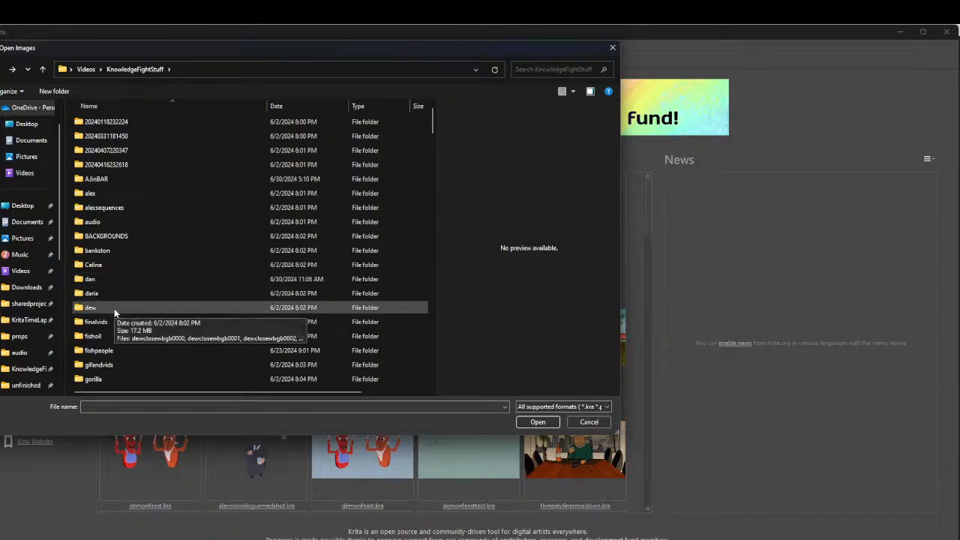
Look through the KnowledgeFightStuff subfolders, checking the contents of heresthething and jordan, and return to the folder list
{"action": "scroll", "coordinate": [114, 308], "scroll_direction": "down", "scroll_amount": 1}
{"action": "scroll", "coordinate": [122, 278], "scroll_direction": "down", "scroll_amount": 1}
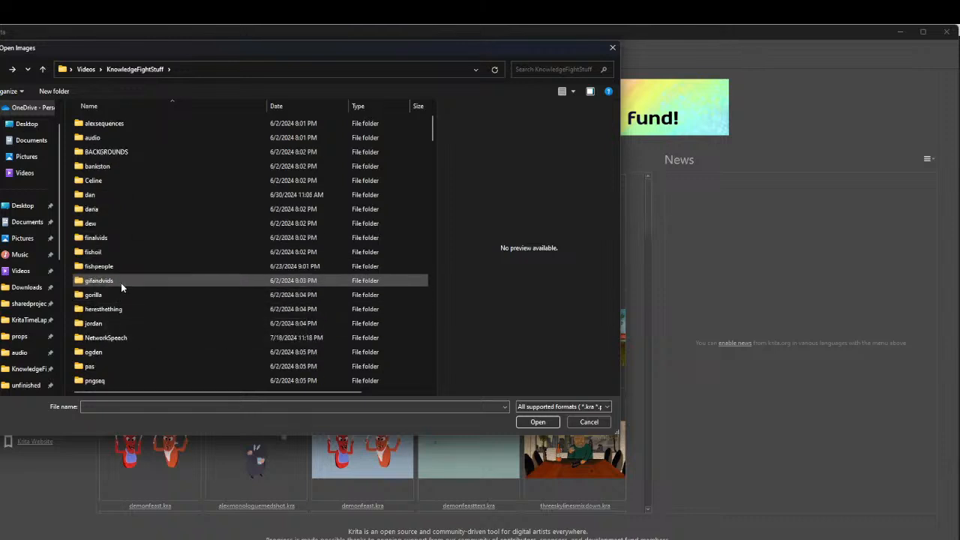
{"action": "scroll", "coordinate": [135, 257], "scroll_direction": "down", "scroll_amount": 1}
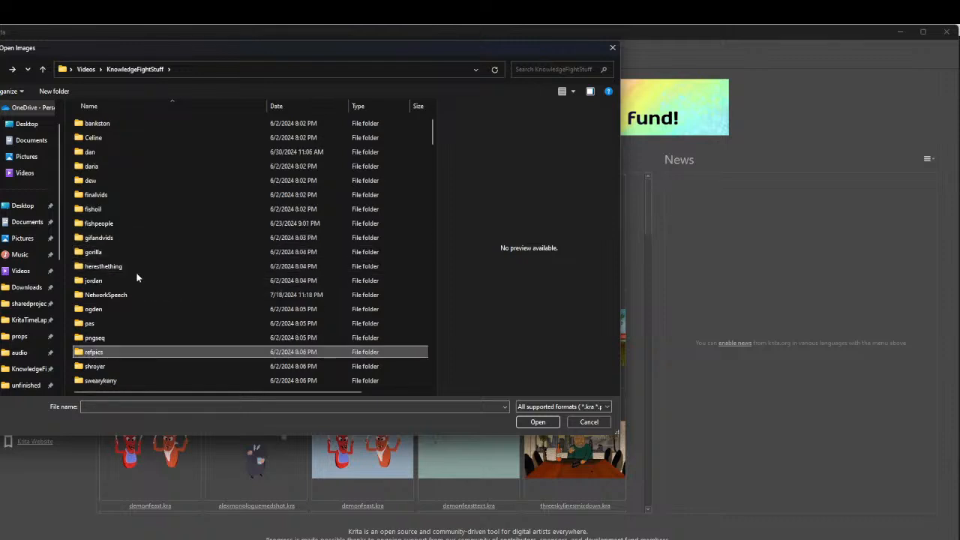
{"action": "double_click", "coordinate": [136, 266]}
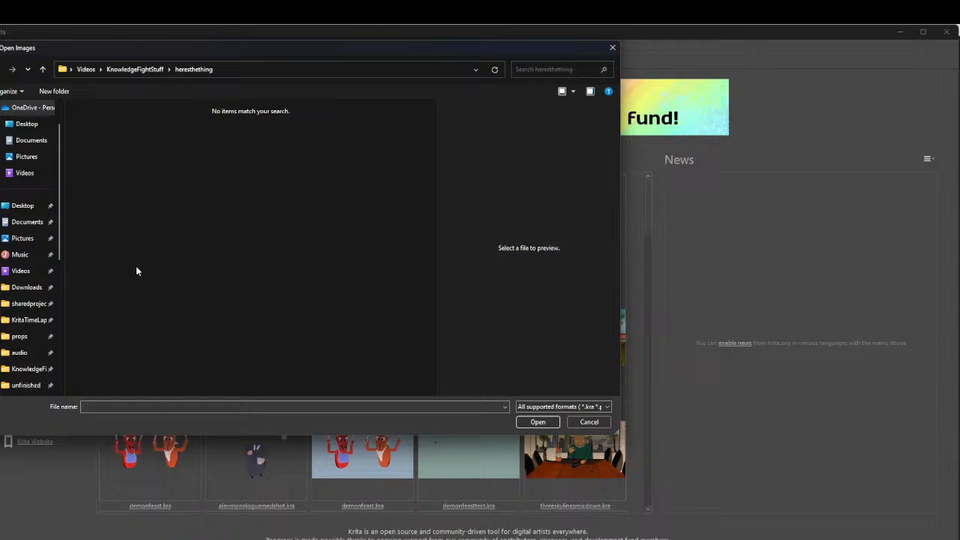
{"action": "left_click", "coordinate": [1, 69]}
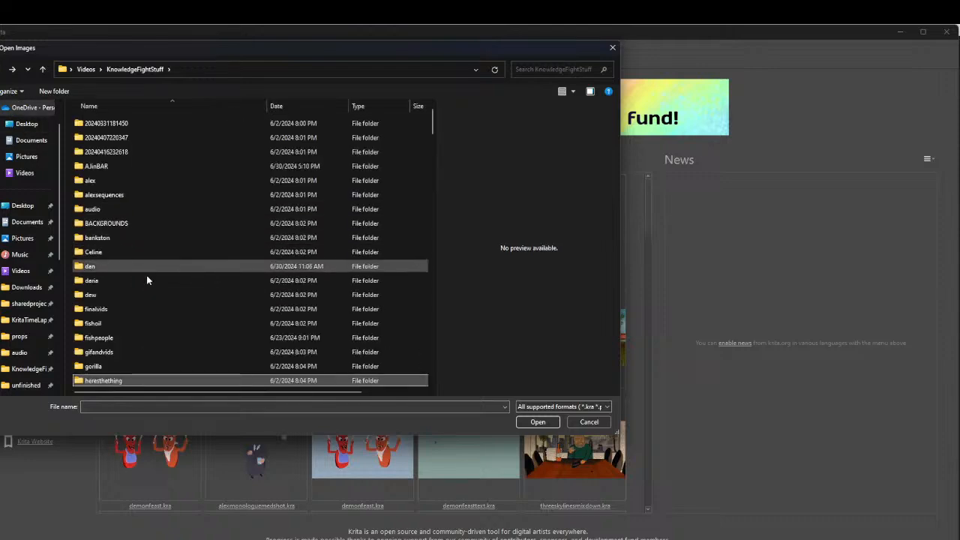
{"action": "scroll", "coordinate": [150, 282], "scroll_direction": "down", "scroll_amount": 2}
{"action": "double_click", "coordinate": [95, 311]}
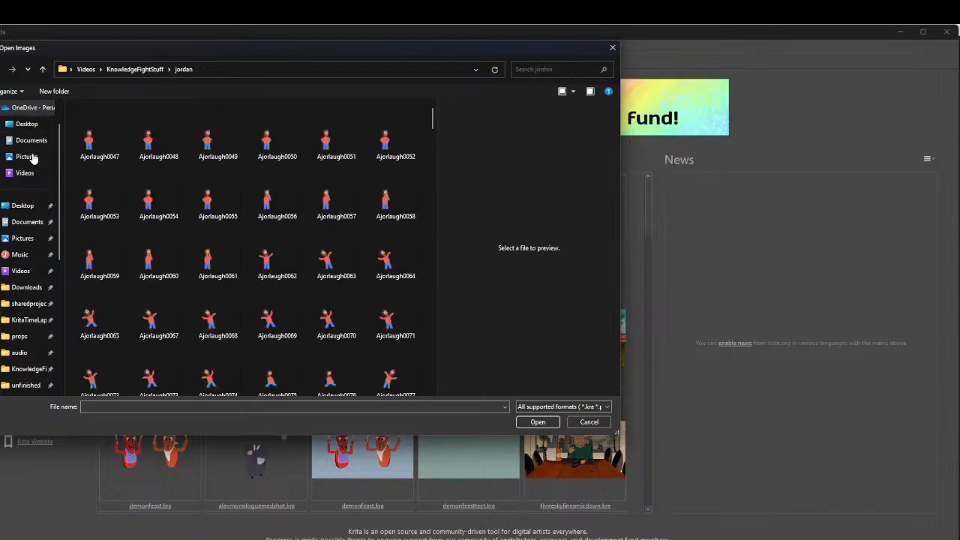
{"action": "key", "text": "alt+Left"}
{"action": "scroll", "coordinate": [139, 299], "scroll_direction": "down", "scroll_amount": 2}
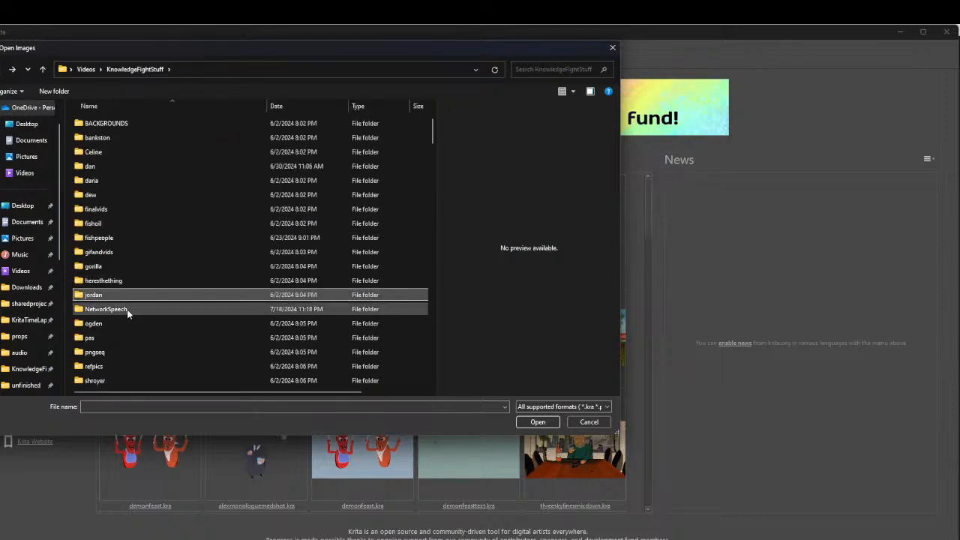
{"action": "scroll", "coordinate": [127, 313], "scroll_direction": "down", "scroll_amount": 1}
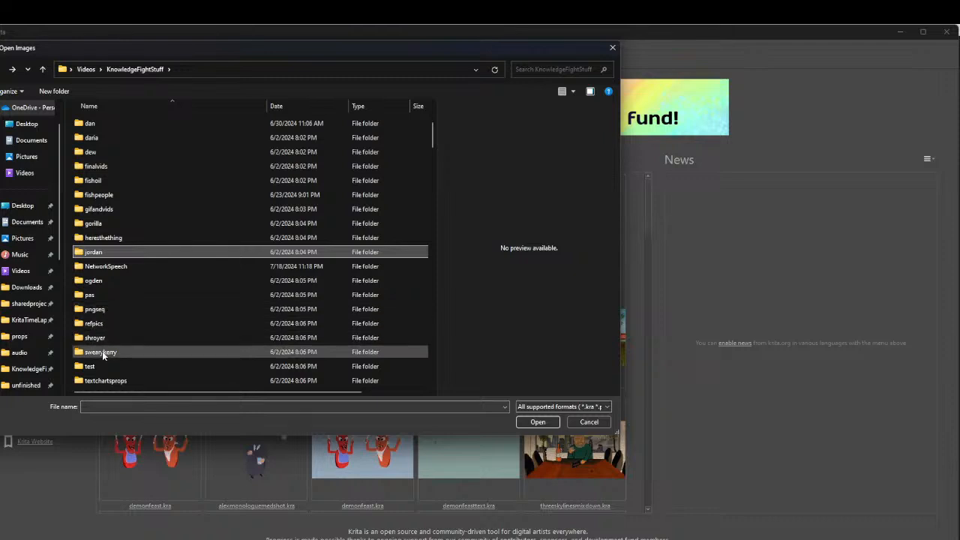
{"action": "scroll", "coordinate": [105, 322], "scroll_direction": "down", "scroll_amount": 1}
{"action": "double_click", "coordinate": [105, 310]}
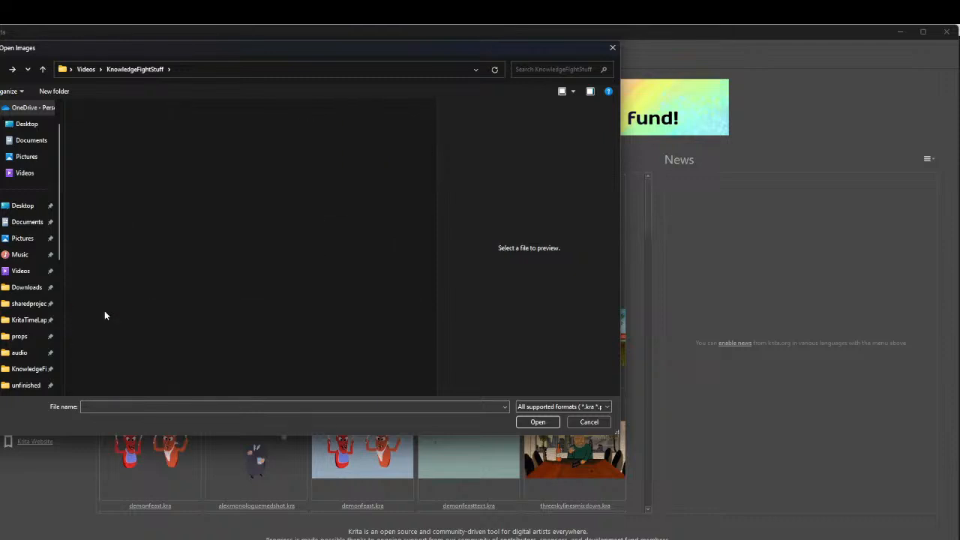
{"action": "left_click", "coordinate": [159, 198]}
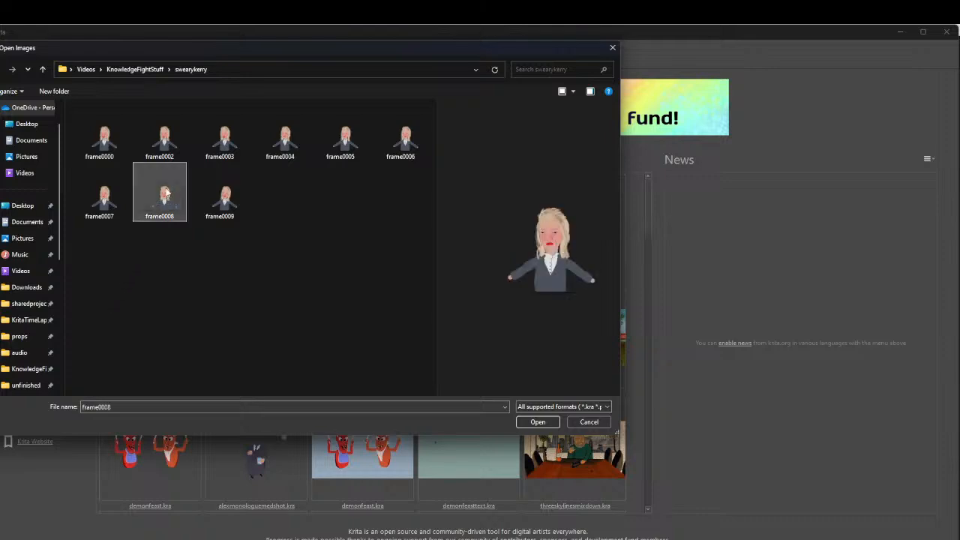
{"action": "left_click", "coordinate": [3, 69]}
Check the contents of the test folder and look over the remaining entries in KnowledgeFightStuff
{"action": "scroll", "coordinate": [112, 322], "scroll_direction": "down", "scroll_amount": 5}
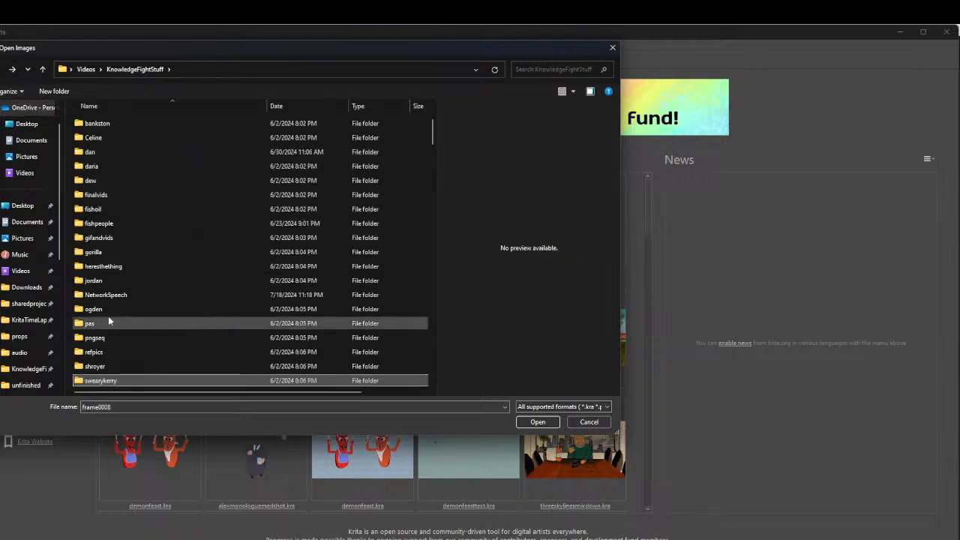
{"action": "double_click", "coordinate": [91, 351]}
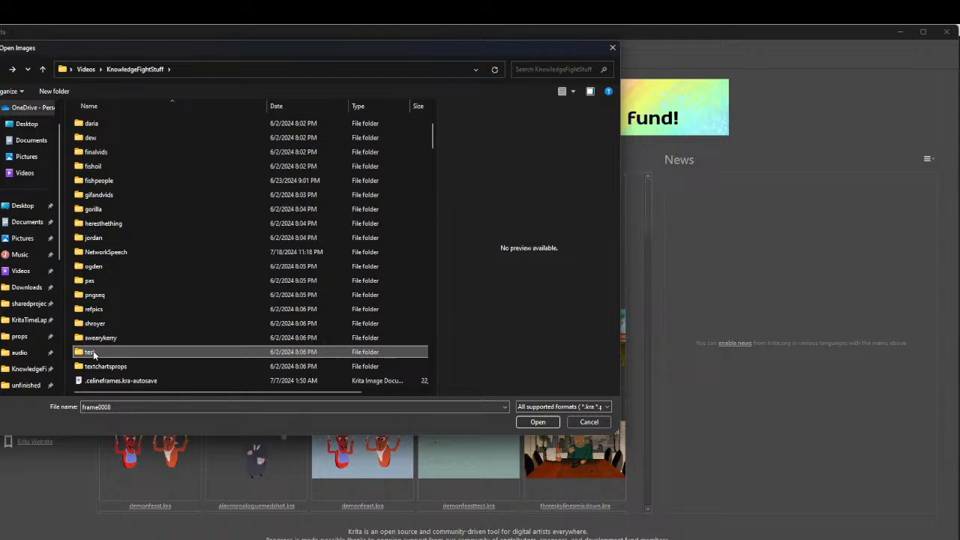
{"action": "scroll", "coordinate": [130, 312], "scroll_direction": "down", "scroll_amount": 4}
{"action": "scroll", "coordinate": [129, 310], "scroll_direction": "up", "scroll_amount": 6}
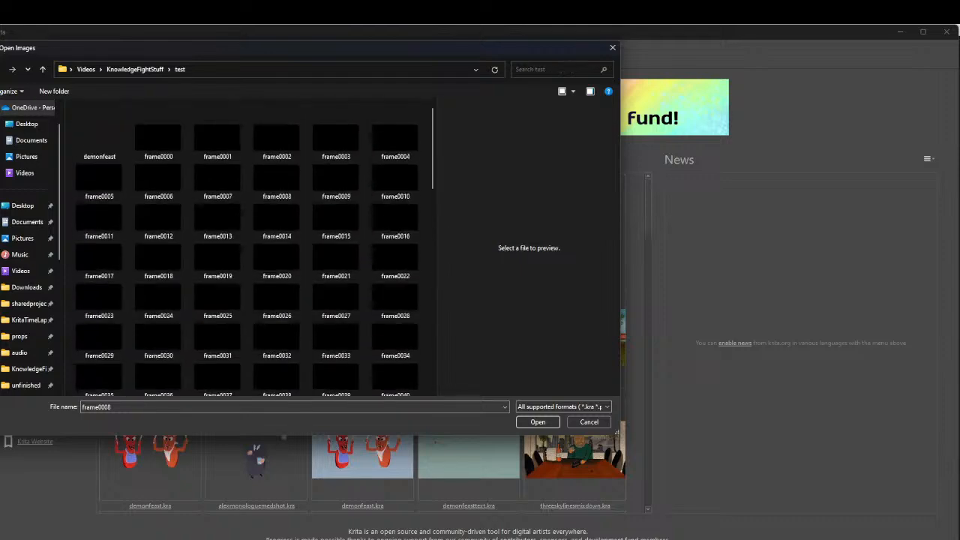
{"action": "left_click", "coordinate": [2, 71]}
{"action": "scroll", "coordinate": [147, 318], "scroll_direction": "down", "scroll_amount": 3}
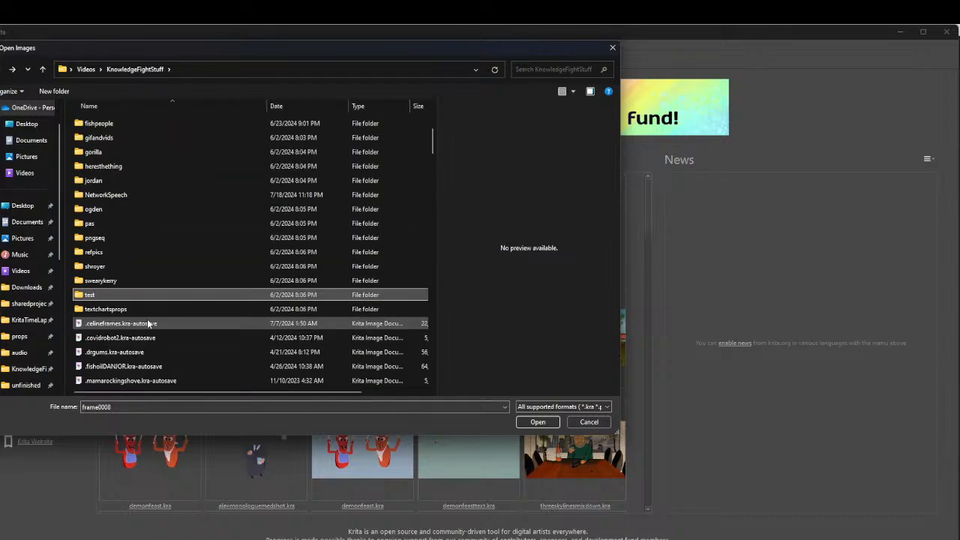
{"action": "scroll", "coordinate": [120, 300], "scroll_direction": "up", "scroll_amount": 6}
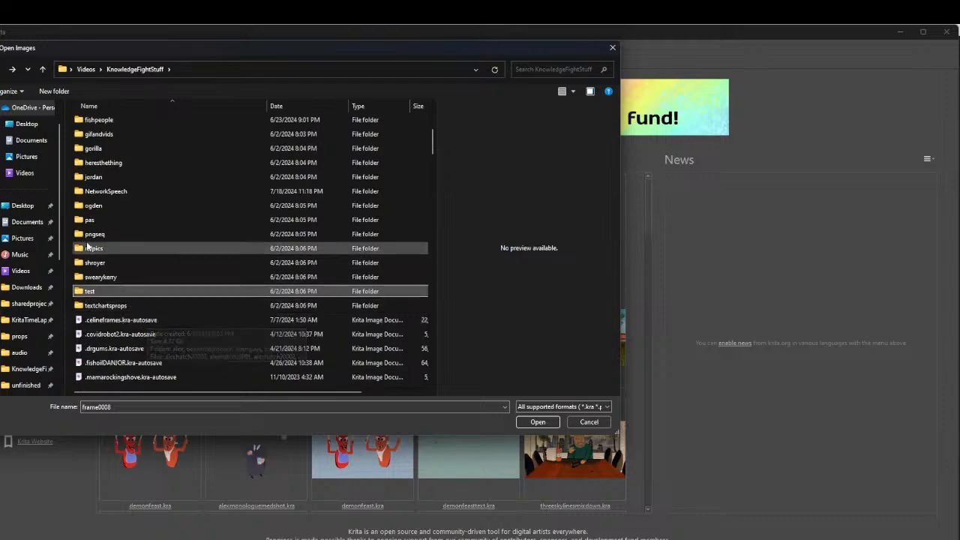
Search the Videos folder for lionel and leave the image selection without opening a file
{"action": "left_click", "coordinate": [85, 69]}
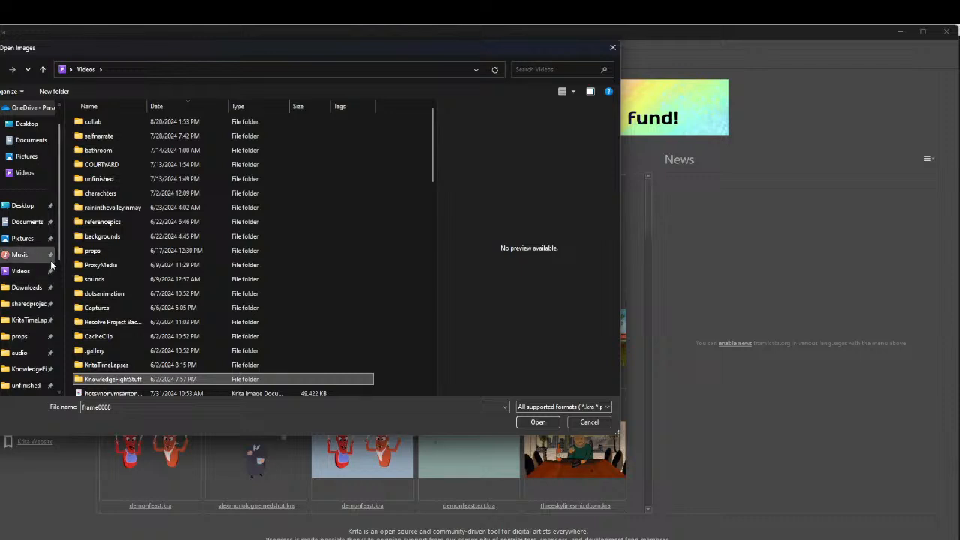
{"action": "left_click", "coordinate": [552, 69]}
{"action": "type", "text": "lionel"}
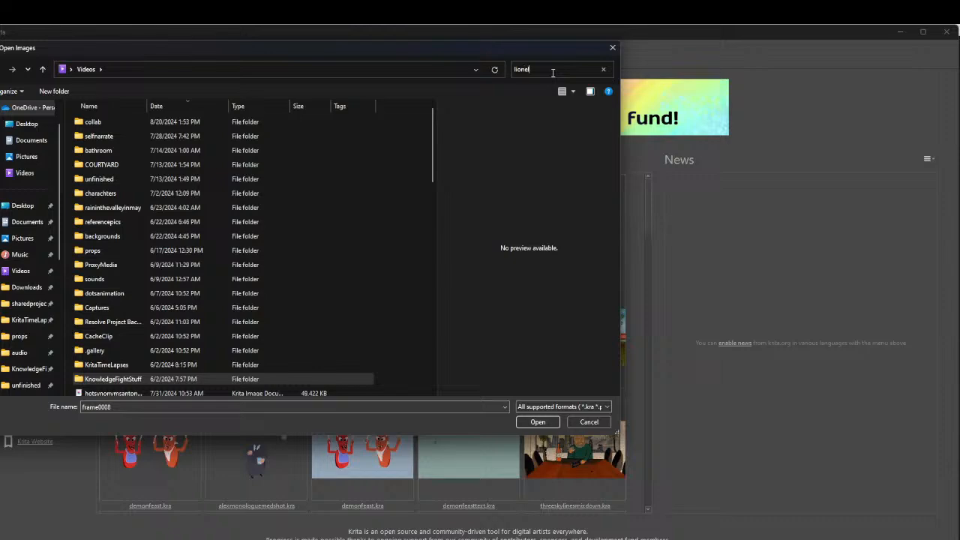
{"action": "scroll", "coordinate": [252, 201], "scroll_direction": "down", "scroll_amount": 15}
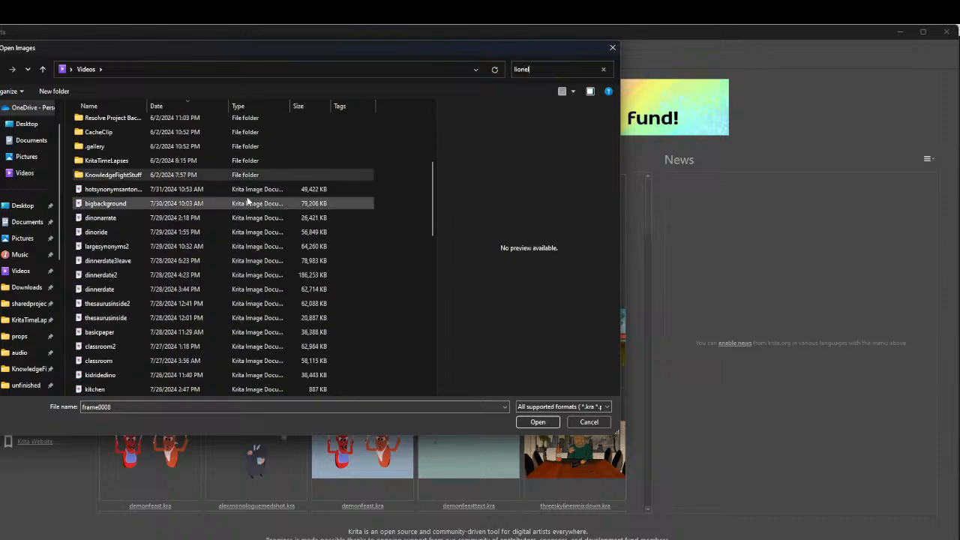
{"action": "left_click", "coordinate": [589, 424]}
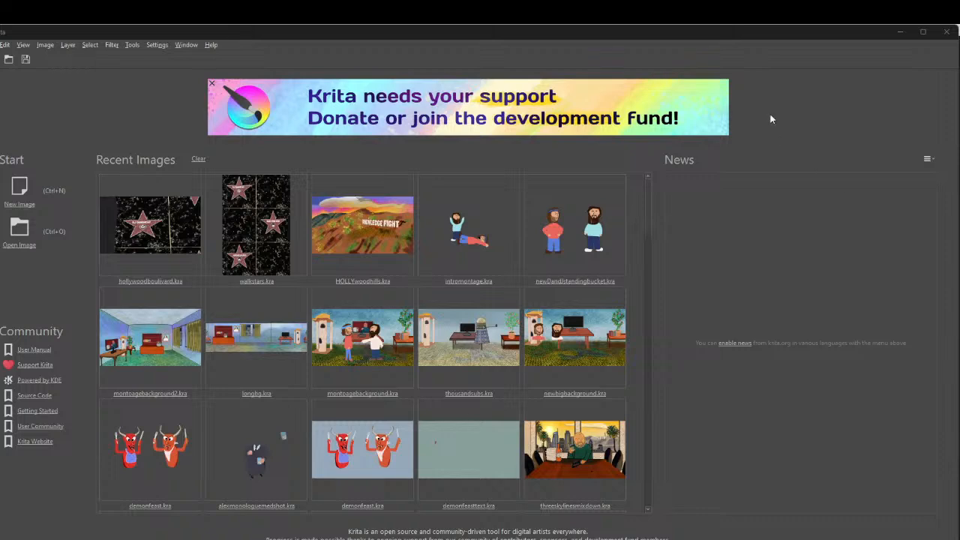
Close Krita and dismiss the notes window to return to the rumbleinscotland project in DaVinci Resolve
{"action": "left_click", "coordinate": [947, 32]}
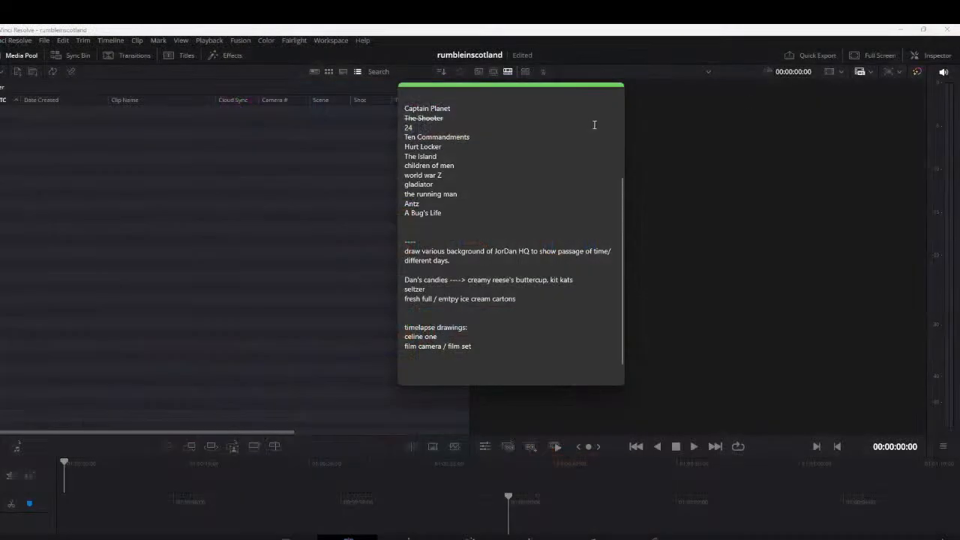
{"action": "left_click", "coordinate": [615, 91]}
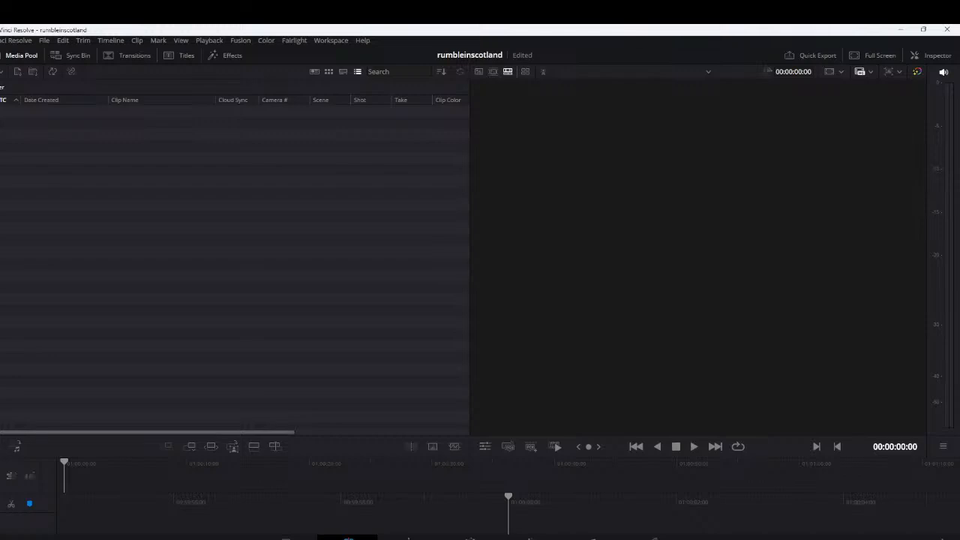
{"action": "left_click_drag", "start_coordinate": [263, 347], "coordinate": [248, 338]}
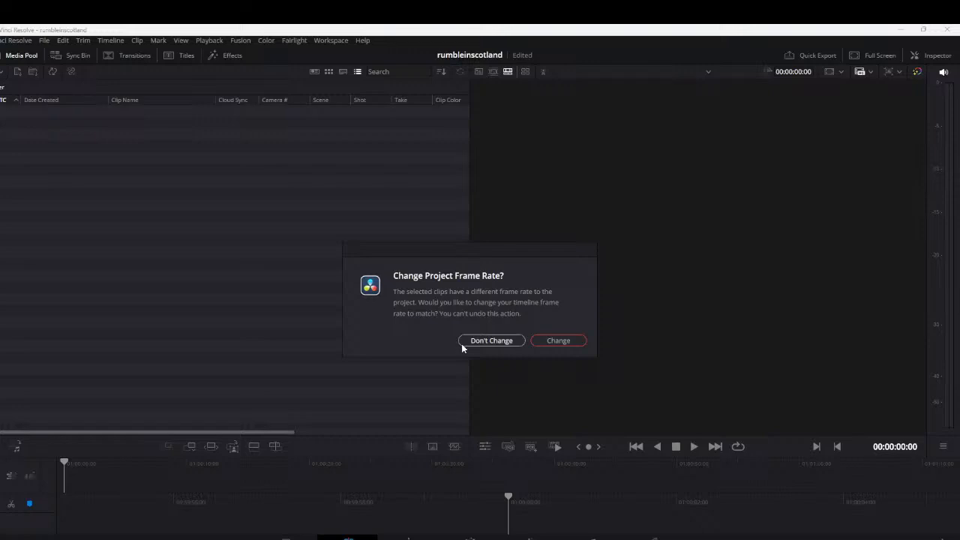
{"action": "left_click", "coordinate": [544, 341]}
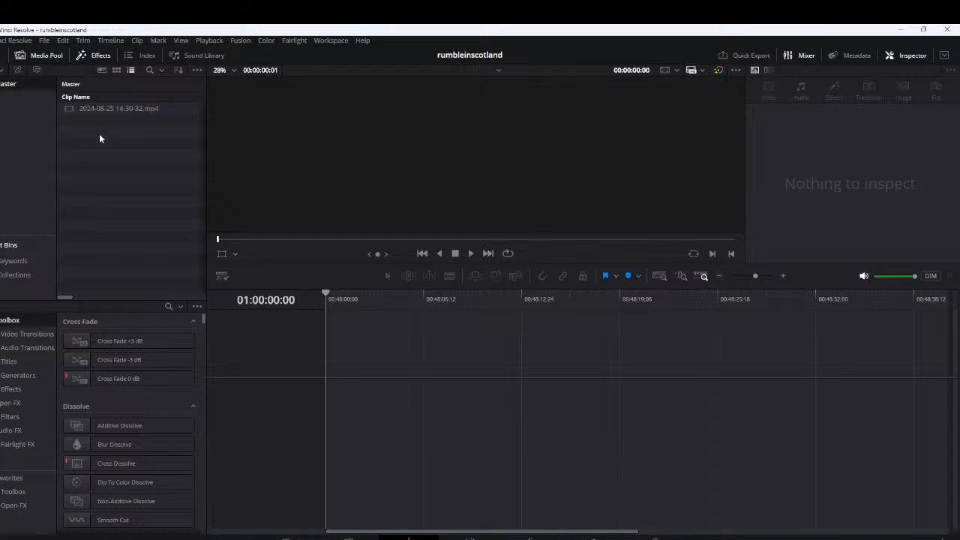
{"action": "scroll", "coordinate": [392, 398], "scroll_direction": "down", "scroll_amount": 5}
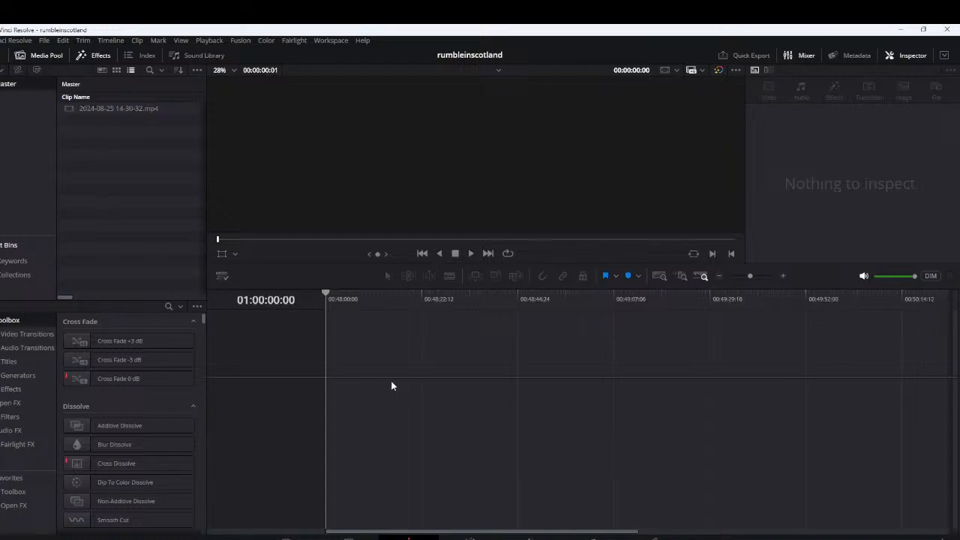
{"action": "left_click_drag", "start_coordinate": [104, 112], "coordinate": [352, 417]}
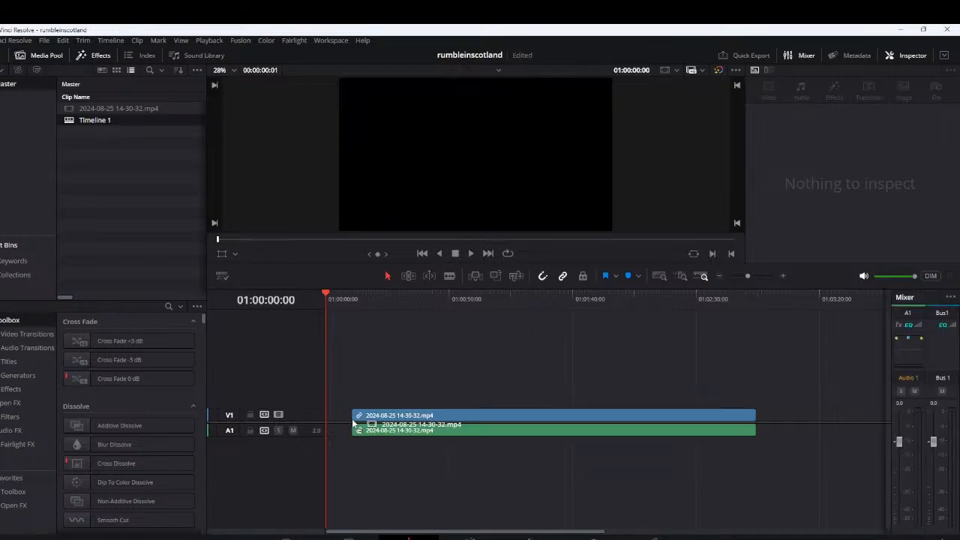
{"action": "left_click_drag", "start_coordinate": [415, 422], "coordinate": [388, 424]}
Enlarge the height of the Audio 1 track to make the clip's waveform readable, keeping the whole clip in view
{"action": "scroll", "coordinate": [590, 380], "scroll_direction": "down", "scroll_amount": 2}
{"action": "scroll", "coordinate": [589, 380], "scroll_direction": "up", "scroll_amount": 3}
{"action": "scroll", "coordinate": [547, 373], "scroll_direction": "down", "scroll_amount": 2}
{"action": "scroll", "coordinate": [562, 368], "scroll_direction": "up", "scroll_amount": 2}
{"action": "scroll", "coordinate": [501, 459], "scroll_direction": "up", "scroll_amount": 8}
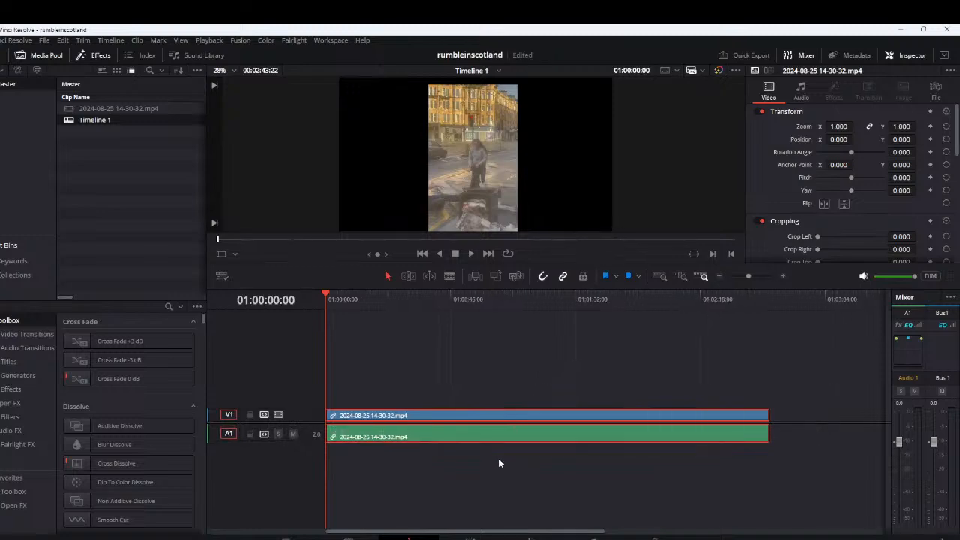
{"action": "scroll", "coordinate": [504, 460], "scroll_direction": "up", "scroll_amount": 2}
{"action": "scroll", "coordinate": [504, 459], "scroll_direction": "down", "scroll_amount": 5}
{"action": "scroll", "coordinate": [503, 460], "scroll_direction": "up", "scroll_amount": 4}
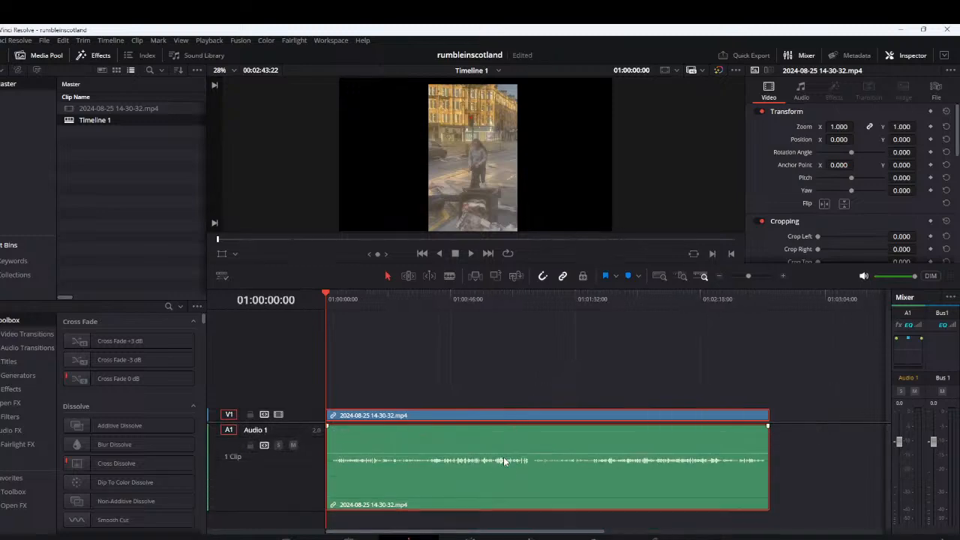
{"action": "scroll", "coordinate": [507, 458], "scroll_direction": "up", "scroll_amount": 1}
{"action": "scroll", "coordinate": [507, 454], "scroll_direction": "up", "scroll_amount": 1}
{"action": "scroll", "coordinate": [508, 455], "scroll_direction": "down", "scroll_amount": 1}
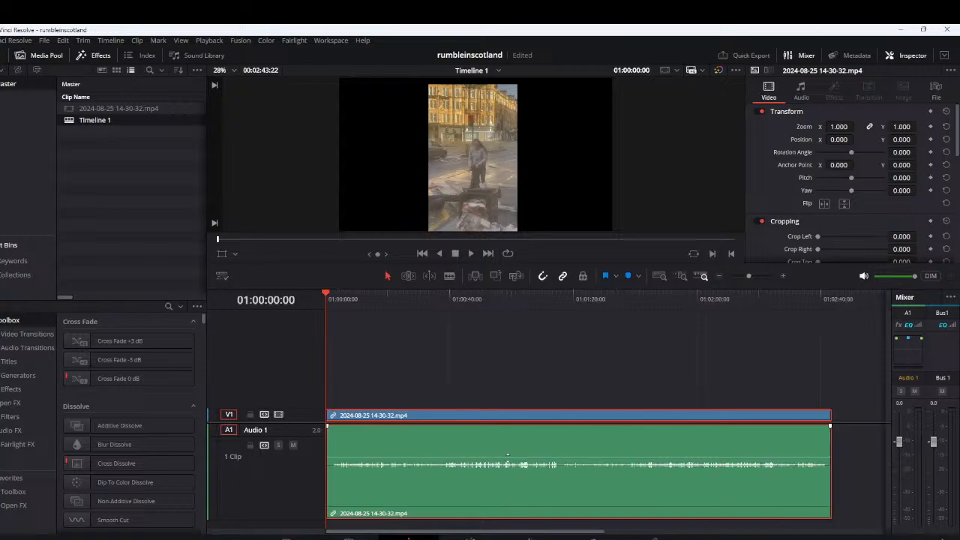
{"action": "left_click_drag", "start_coordinate": [483, 370], "coordinate": [494, 347]}
{"action": "scroll", "coordinate": [366, 461], "scroll_direction": "up", "scroll_amount": 1}
{"action": "scroll", "coordinate": [366, 460], "scroll_direction": "up", "scroll_amount": 1}
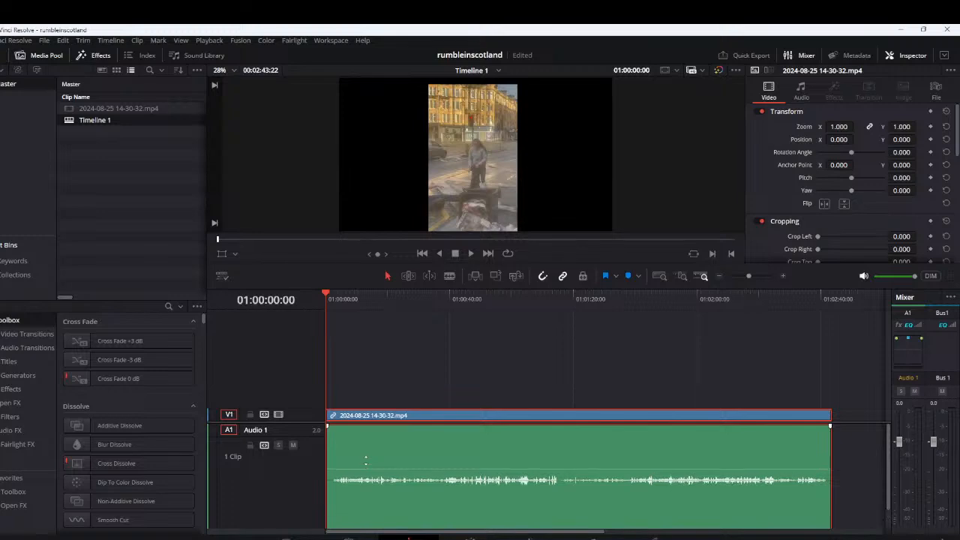
{"action": "scroll", "coordinate": [366, 461], "scroll_direction": "up", "scroll_amount": 1}
{"action": "scroll", "coordinate": [450, 356], "scroll_direction": "down", "scroll_amount": 1}
{"action": "scroll", "coordinate": [534, 382], "scroll_direction": "down", "scroll_amount": 1}
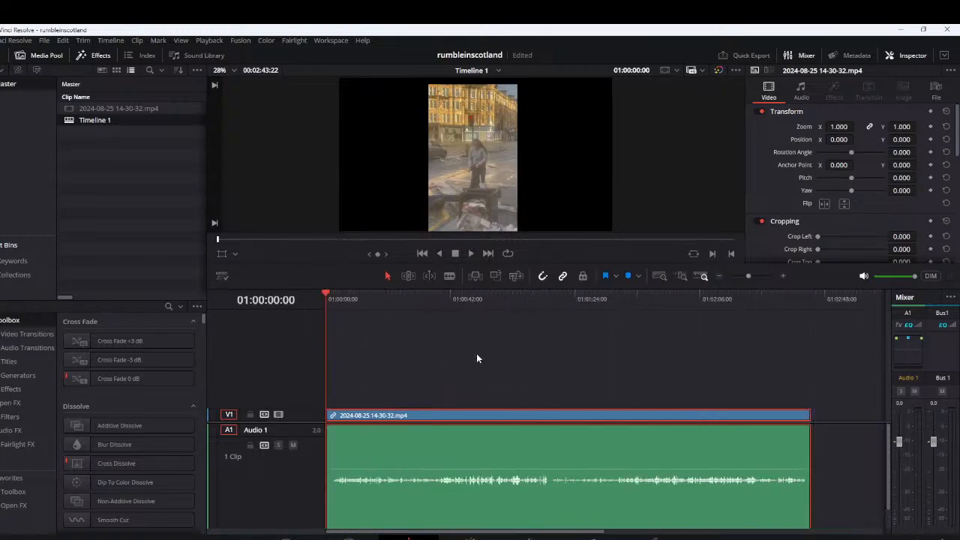
Place the playhead at about 18 seconds and raise the clip's audio volume slightly
{"action": "left_click", "coordinate": [380, 312]}
{"action": "left_click_drag", "start_coordinate": [413, 466], "coordinate": [418, 463]}
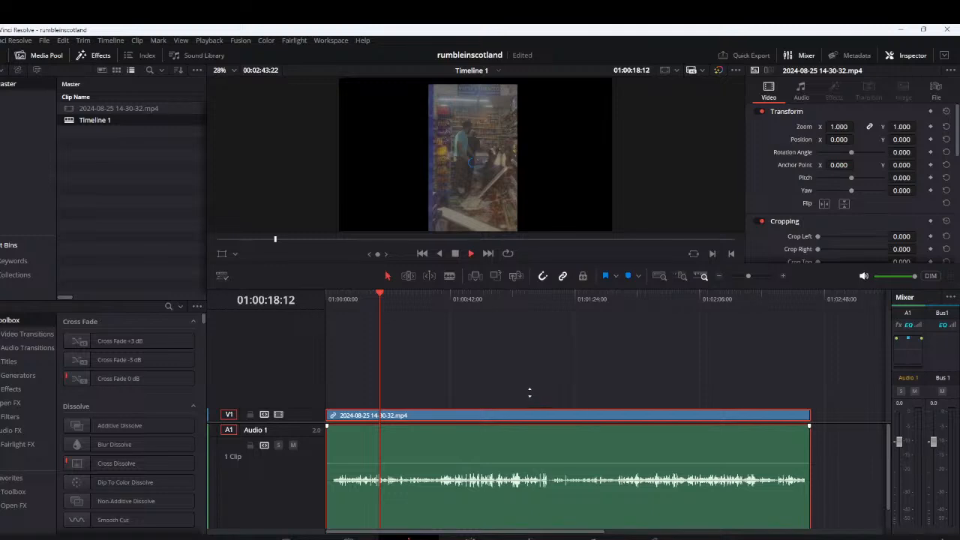
Play the clip from about 18 seconds and skip ahead to about 1:12 to check the footage and sound
{"action": "scroll", "coordinate": [530, 391], "scroll_direction": "up", "scroll_amount": 1}
{"action": "key", "text": "space"}
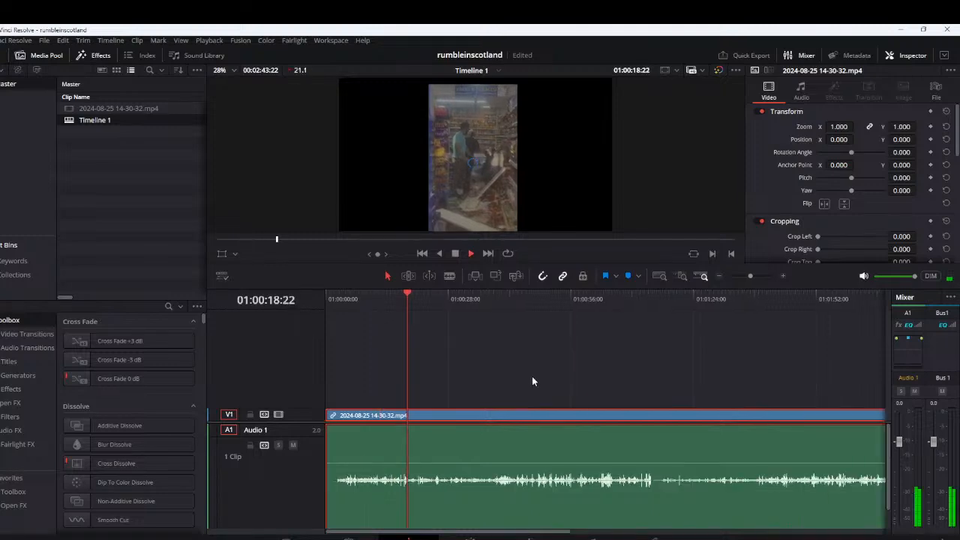
{"action": "left_click", "coordinate": [641, 339]}
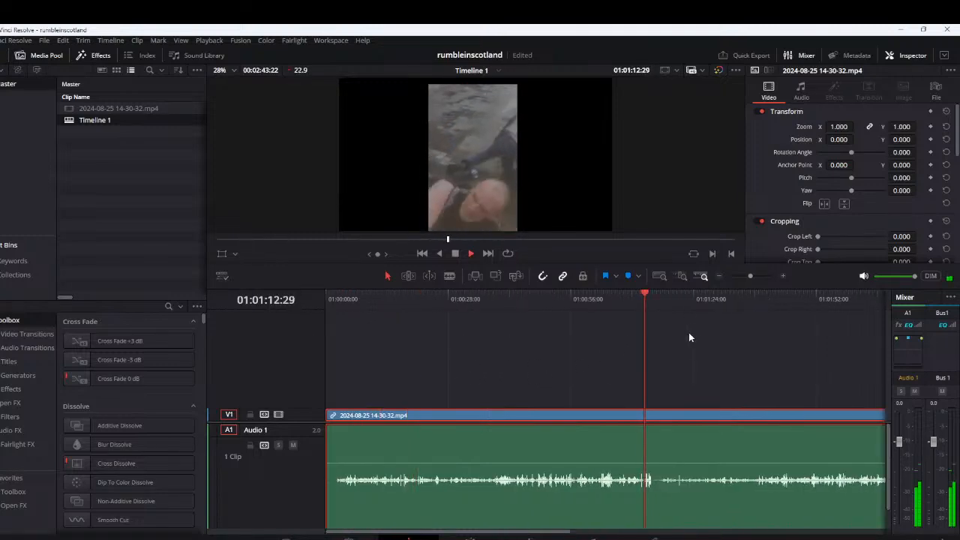
{"action": "left_click_drag", "start_coordinate": [713, 336], "coordinate": [592, 333]}
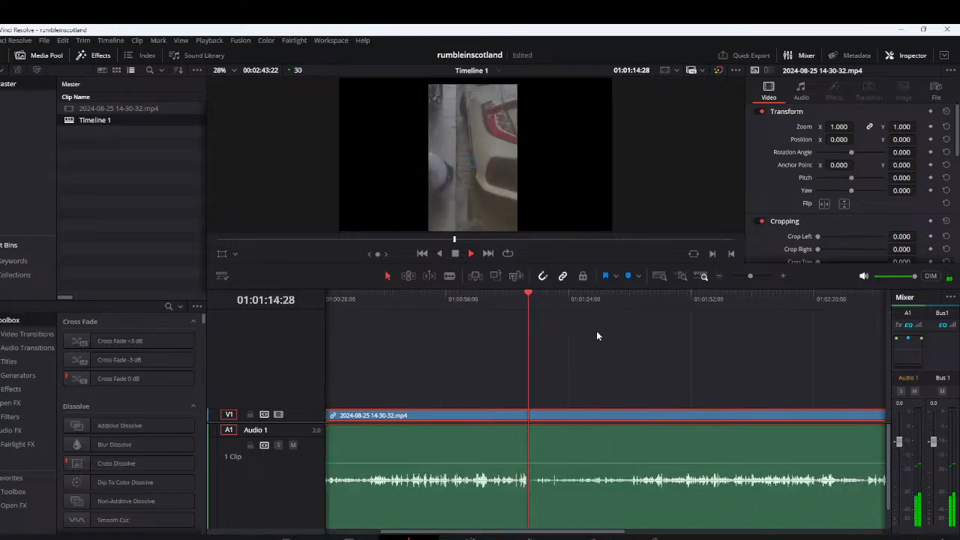
Skim the rest of the footage during playback, jumping forward in stages to about 2:22
{"action": "left_click", "coordinate": [605, 298]}
{"action": "left_click", "coordinate": [625, 298]}
{"action": "left_click", "coordinate": [653, 298]}
{"action": "left_click", "coordinate": [676, 297]}
{"action": "left_click", "coordinate": [703, 297]}
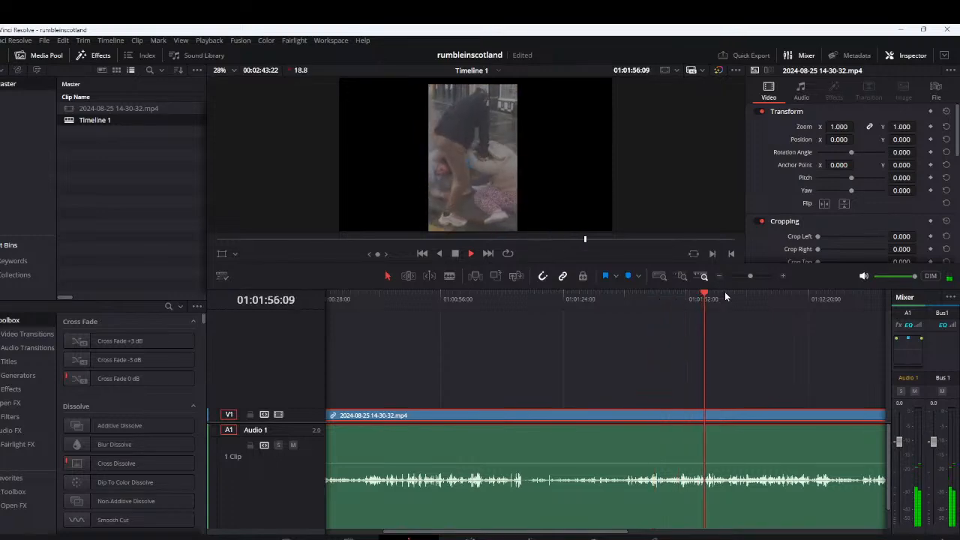
{"action": "left_click", "coordinate": [725, 297]}
{"action": "left_click", "coordinate": [762, 297]}
{"action": "left_click", "coordinate": [798, 298]}
{"action": "scroll", "coordinate": [681, 330], "scroll_direction": "right", "scroll_amount": 7}
{"action": "left_click", "coordinate": [612, 304]}
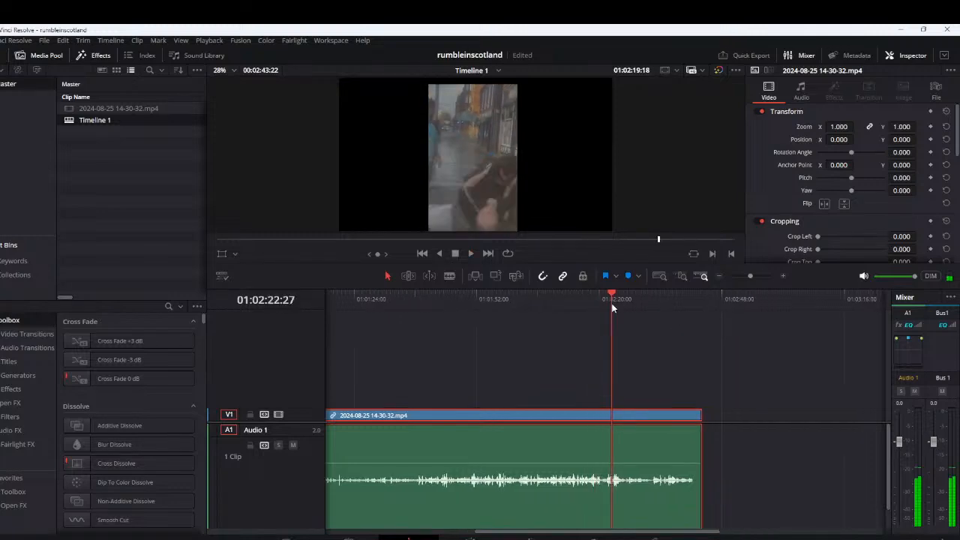
Jump back a few seconds from 2:22 and replay the footage, pausing at about 2:18
{"action": "left_click", "coordinate": [603, 304]}
{"action": "left_click", "coordinate": [586, 297]}
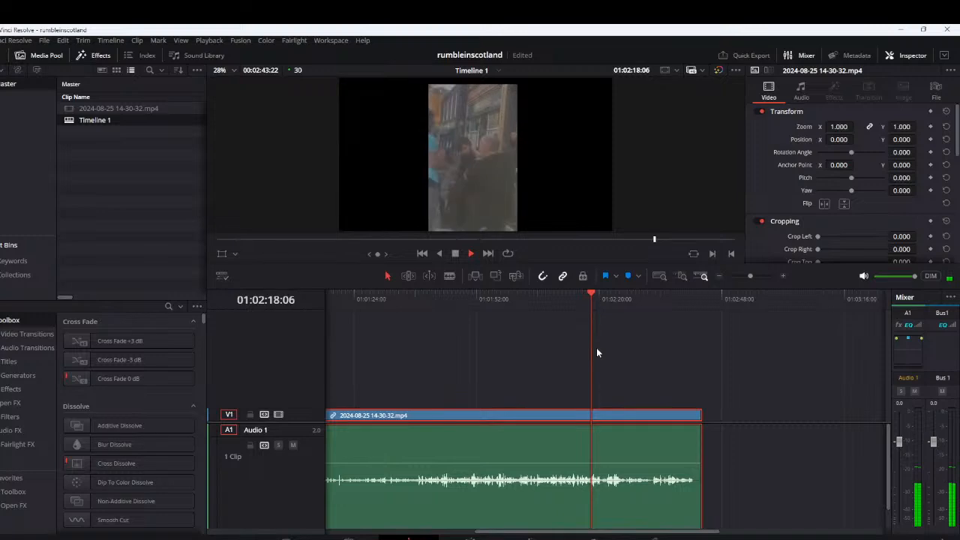
{"action": "key", "text": "space"}
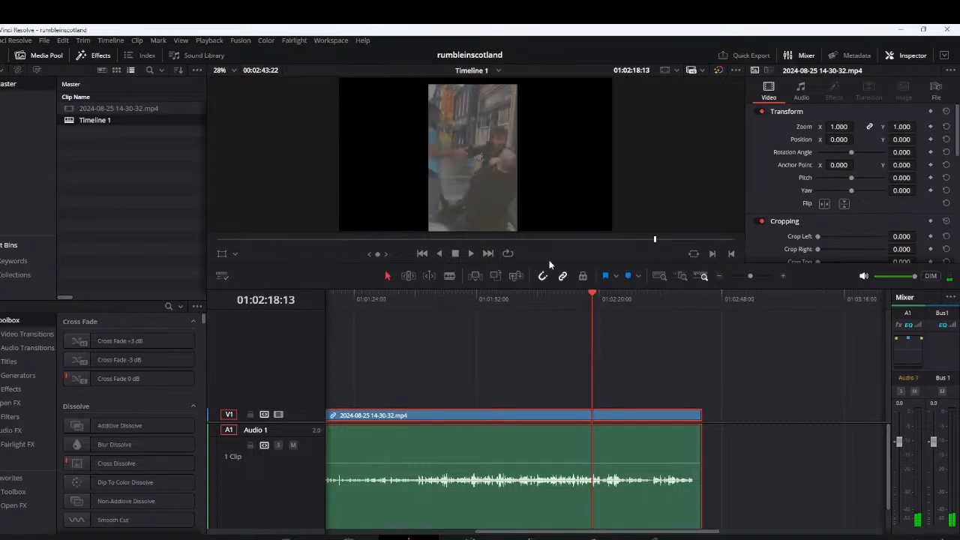
Enlarge the viewer area for a bigger picture and keep the end of the clip in view on the timeline
{"action": "left_click_drag", "start_coordinate": [547, 261], "coordinate": [587, 346]}
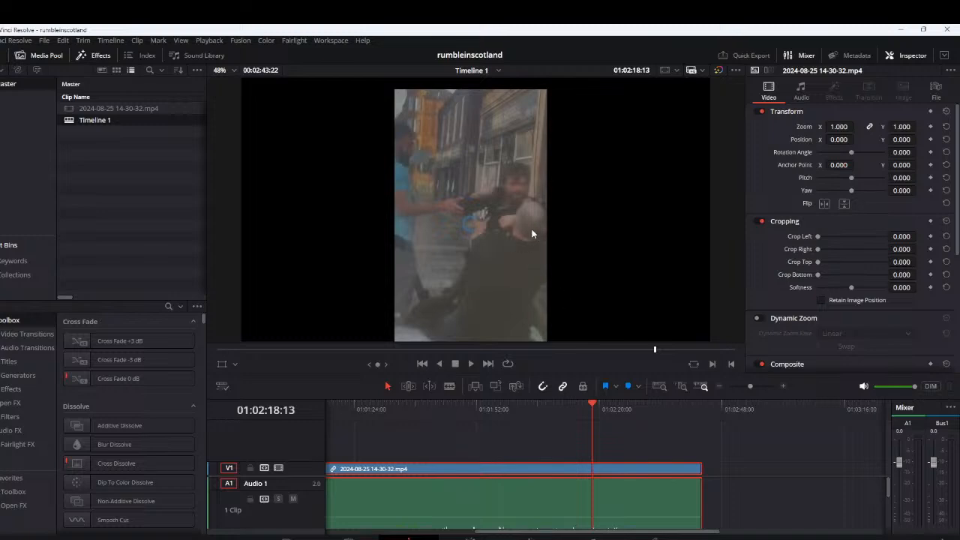
{"action": "scroll", "coordinate": [429, 264], "scroll_direction": "up", "scroll_amount": 1}
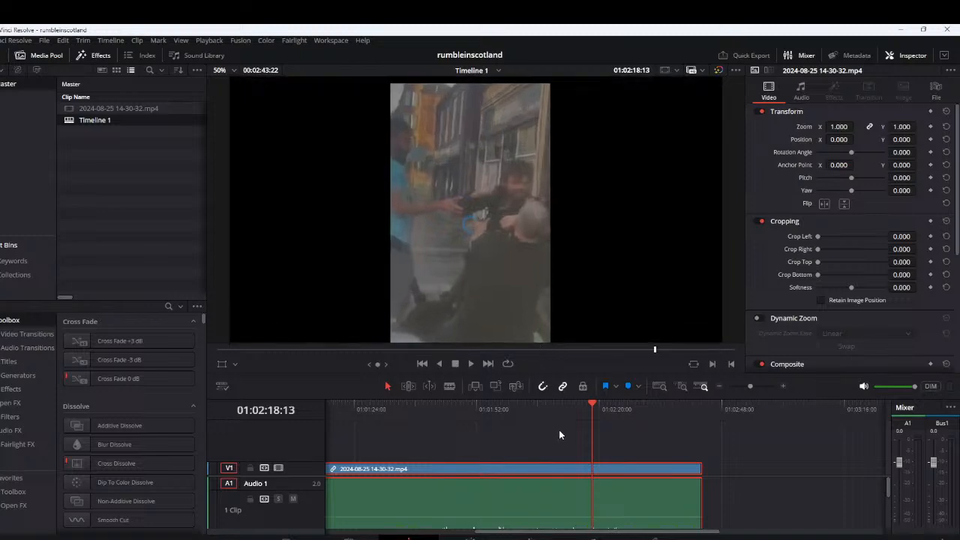
{"action": "left_click_drag", "start_coordinate": [639, 423], "coordinate": [675, 473]}
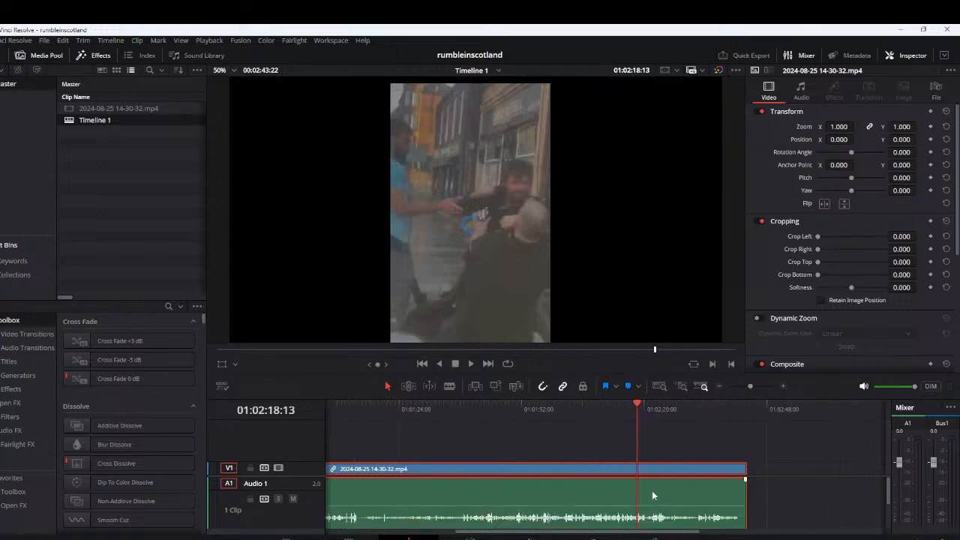
{"action": "scroll", "coordinate": [641, 472], "scroll_direction": "down", "scroll_amount": 2}
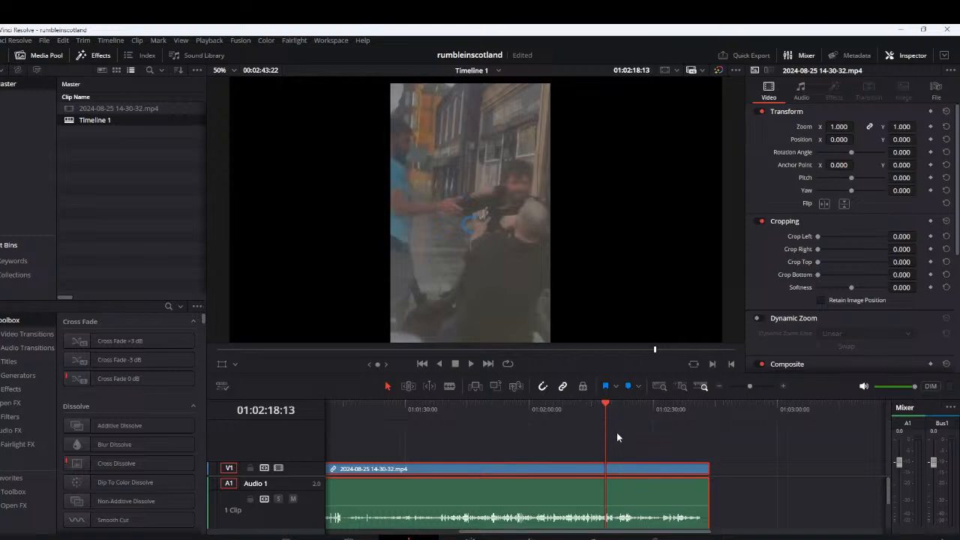
{"action": "scroll", "coordinate": [616, 432], "scroll_direction": "down", "scroll_amount": 1}
{"action": "scroll", "coordinate": [617, 428], "scroll_direction": "up", "scroll_amount": 2}
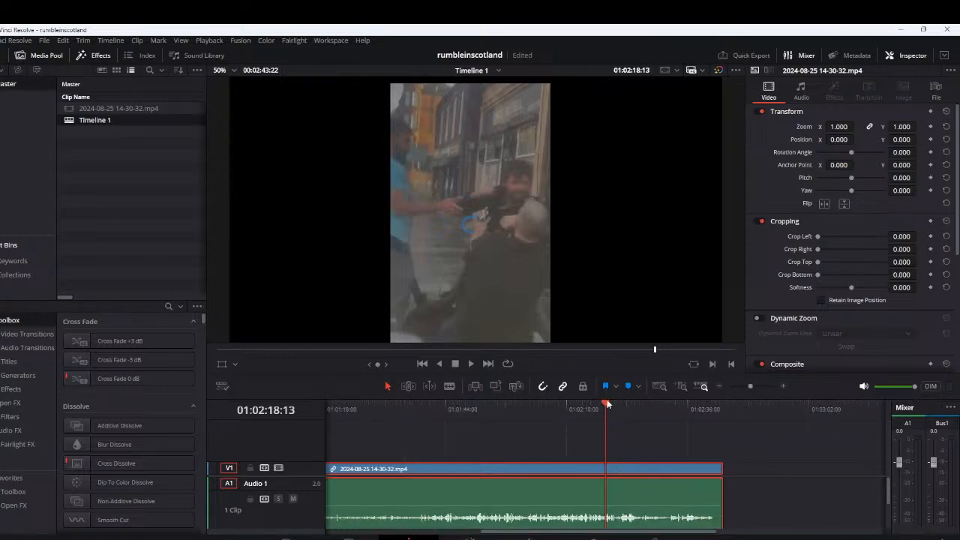
Play the footage between about 2:18 and 2:22 several times to examine the action and sound
{"action": "key", "text": "space"}
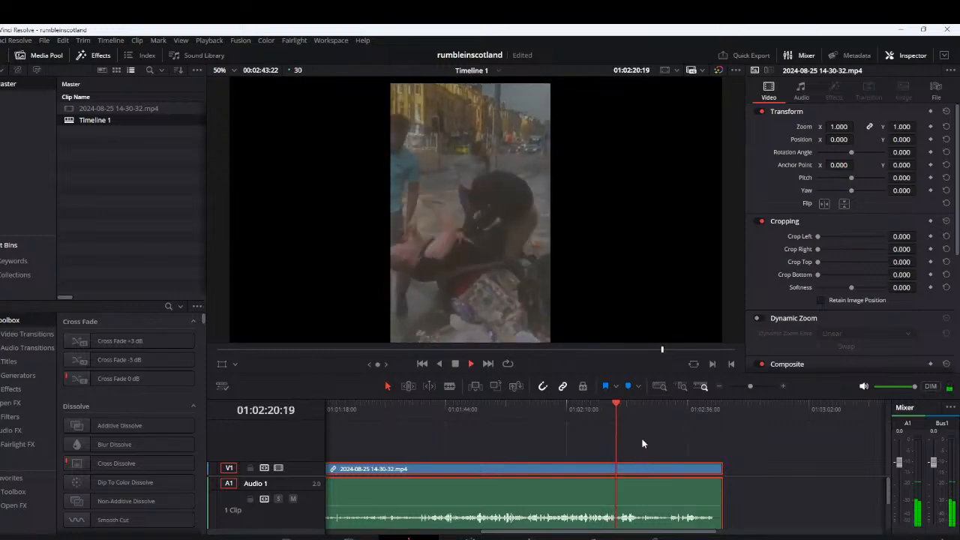
{"action": "key", "text": "space"}
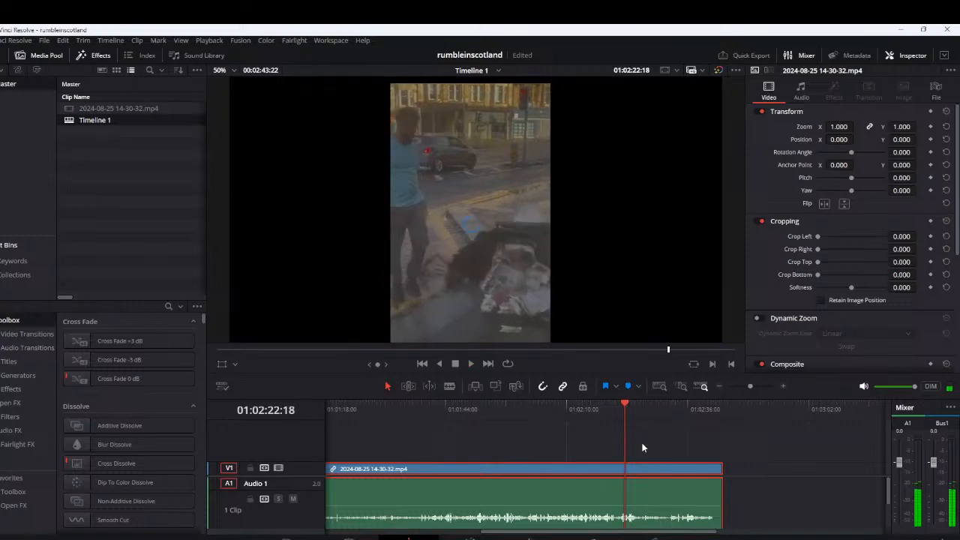
{"action": "left_click_drag", "start_coordinate": [625, 405], "coordinate": [612, 409]}
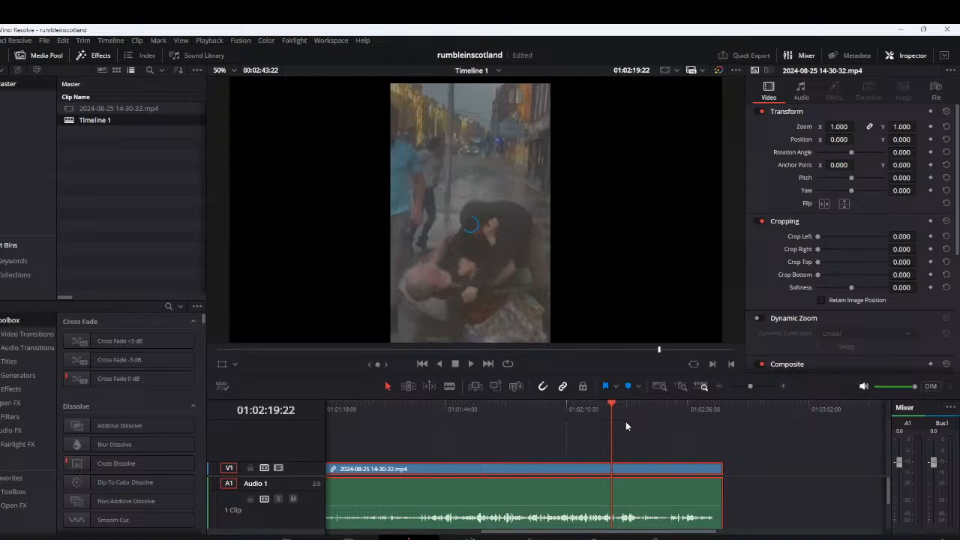
{"action": "key", "text": "space"}
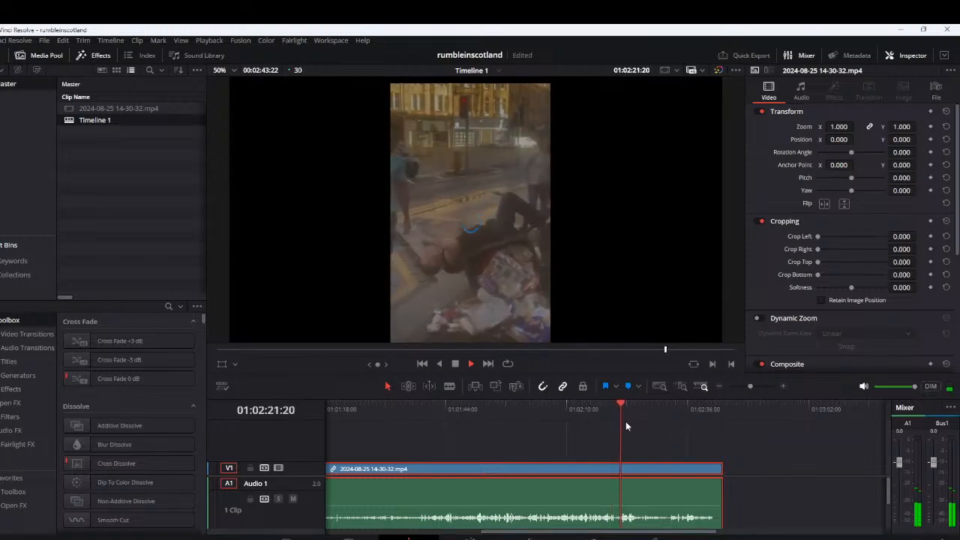
{"action": "key", "text": "space"}
{"action": "left_click", "coordinate": [623, 414]}
{"action": "key", "text": "space"}
{"action": "left_click", "coordinate": [616, 414]}
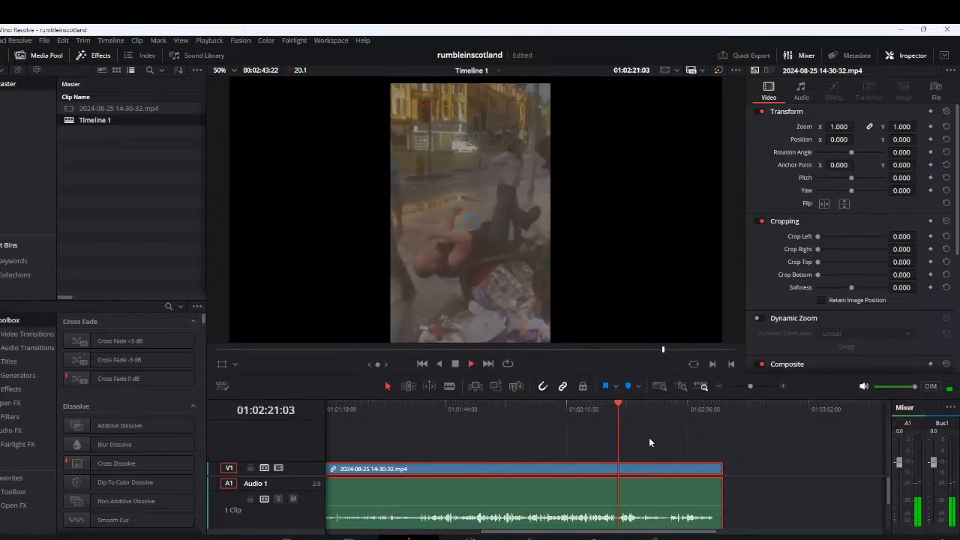
{"action": "key", "text": "space"}
Replay the passage starting just after 2:20 at a closer timeline scale, comparing the sound with the waveform
{"action": "scroll", "coordinate": [651, 450], "scroll_direction": "up", "scroll_amount": 3}
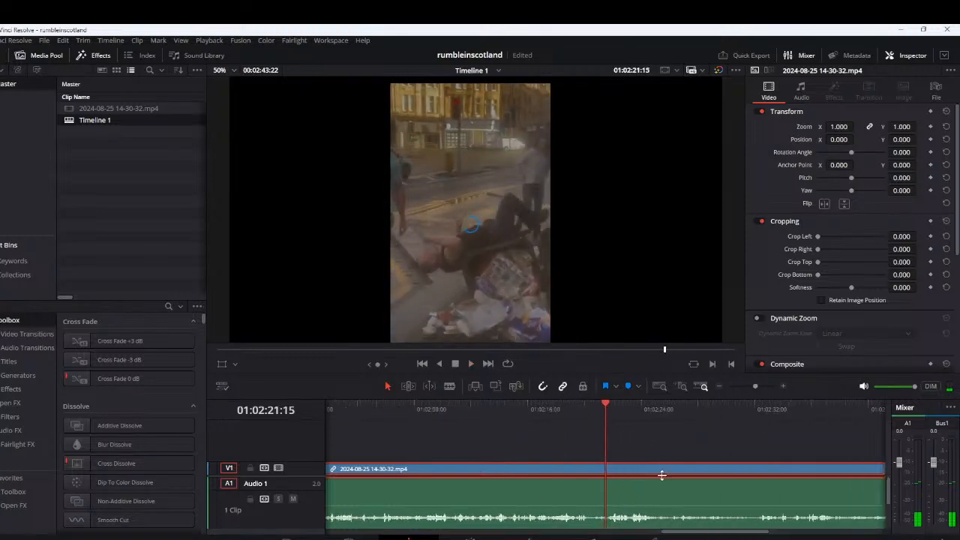
{"action": "left_click", "coordinate": [561, 410]}
{"action": "key", "text": "space"}
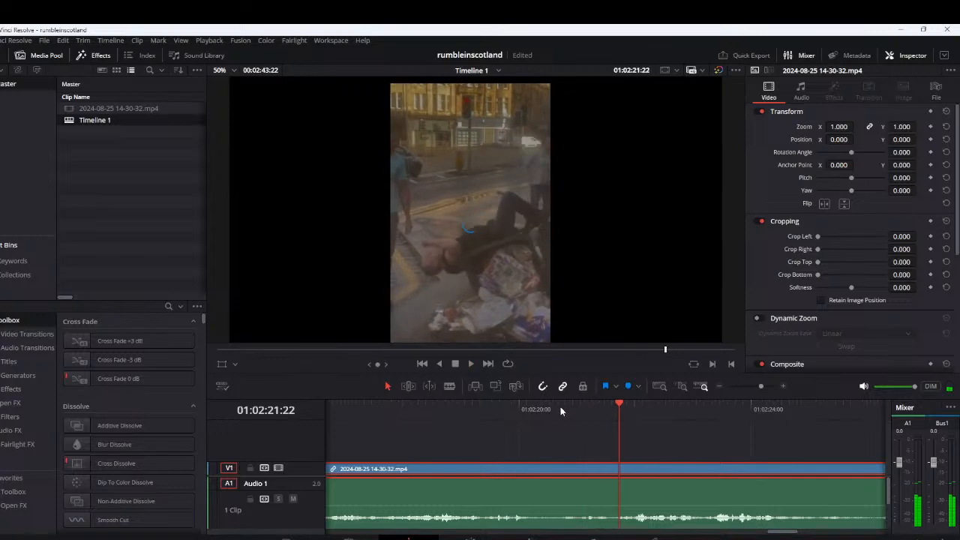
{"action": "left_click", "coordinate": [555, 410]}
{"action": "key", "text": "space"}
{"action": "left_click", "coordinate": [553, 409]}
Raise the clip's audio volume strongly and replay from just after 2:20 to check the louder sound
{"action": "left_click_drag", "start_coordinate": [588, 517], "coordinate": [588, 486]}
{"action": "left_click", "coordinate": [559, 410]}
{"action": "key", "text": "space"}
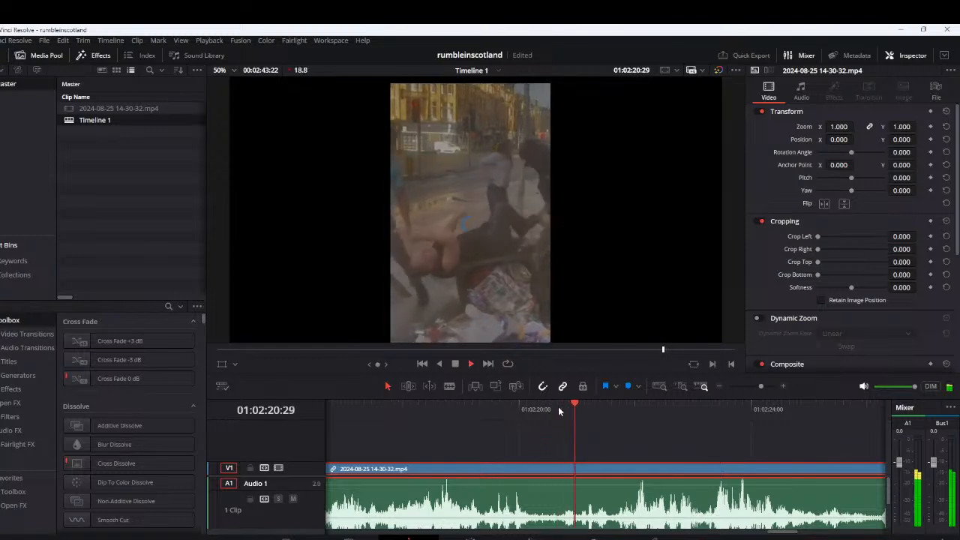
{"action": "left_click", "coordinate": [543, 416]}
{"action": "key", "text": "space"}
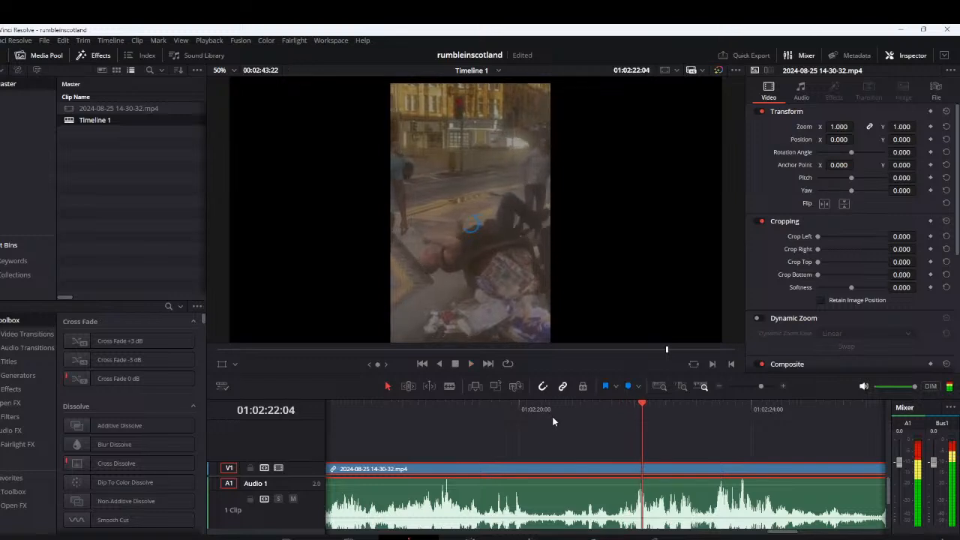
{"action": "left_click", "coordinate": [557, 411]}
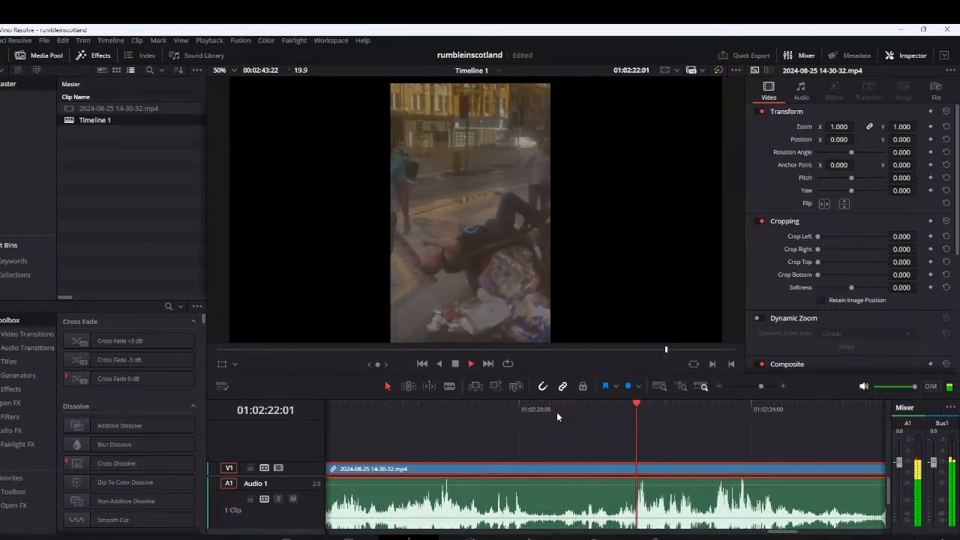
{"action": "key", "text": "space"}
Replay short bits around 2:21 to 2:22 to locate where the loud sound begins
{"action": "left_click", "coordinate": [623, 411]}
{"action": "key", "text": "space"}
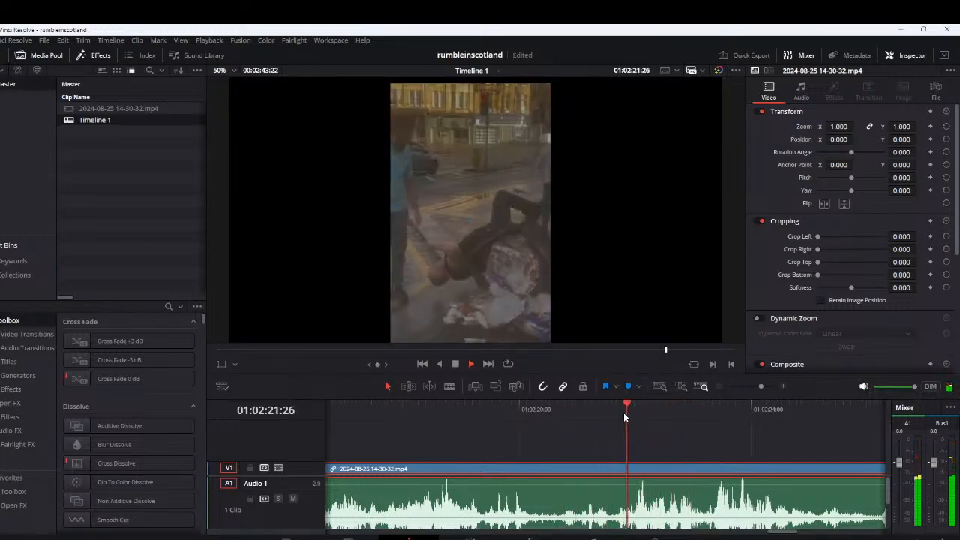
{"action": "left_click", "coordinate": [623, 410]}
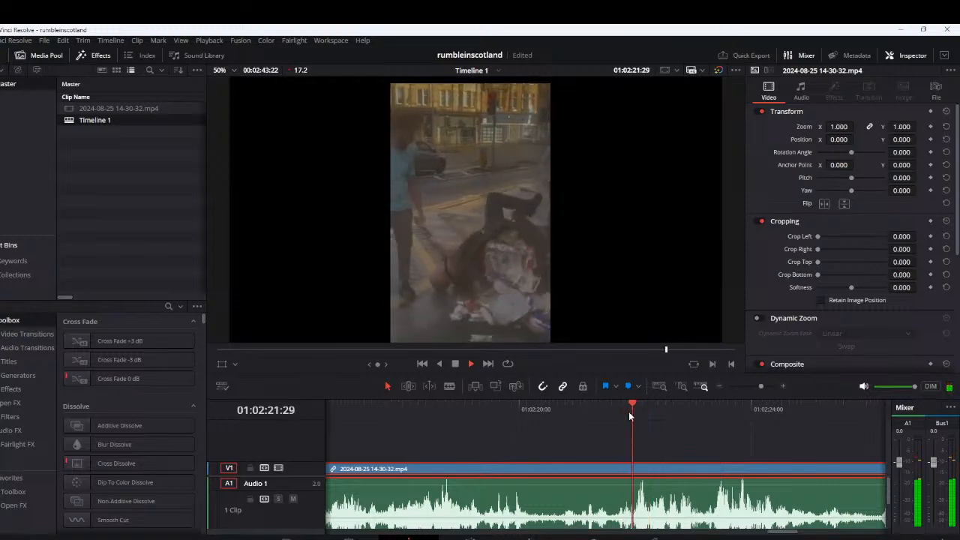
{"action": "left_click", "coordinate": [632, 411]}
{"action": "key", "text": "space"}
{"action": "left_click", "coordinate": [637, 409]}
{"action": "left_click", "coordinate": [637, 408]}
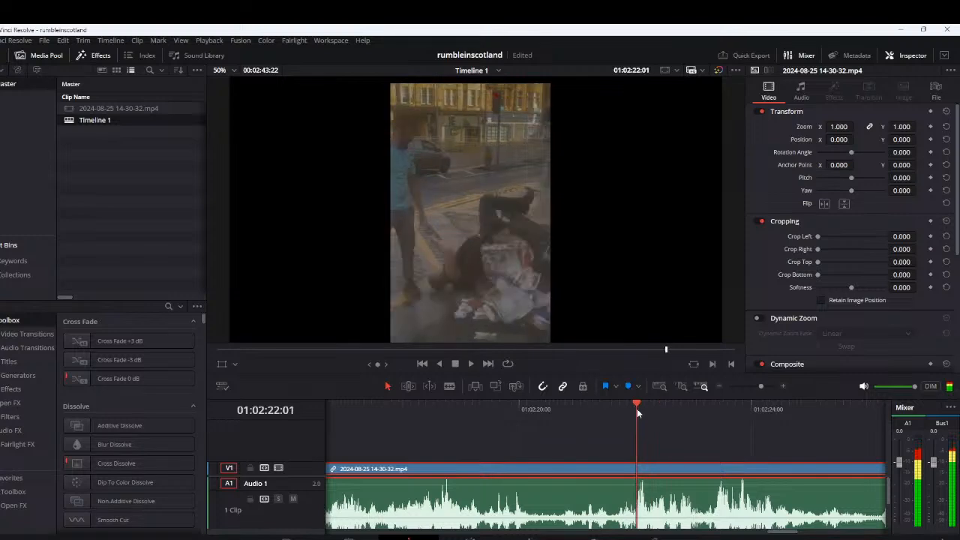
{"action": "left_click", "coordinate": [589, 411]}
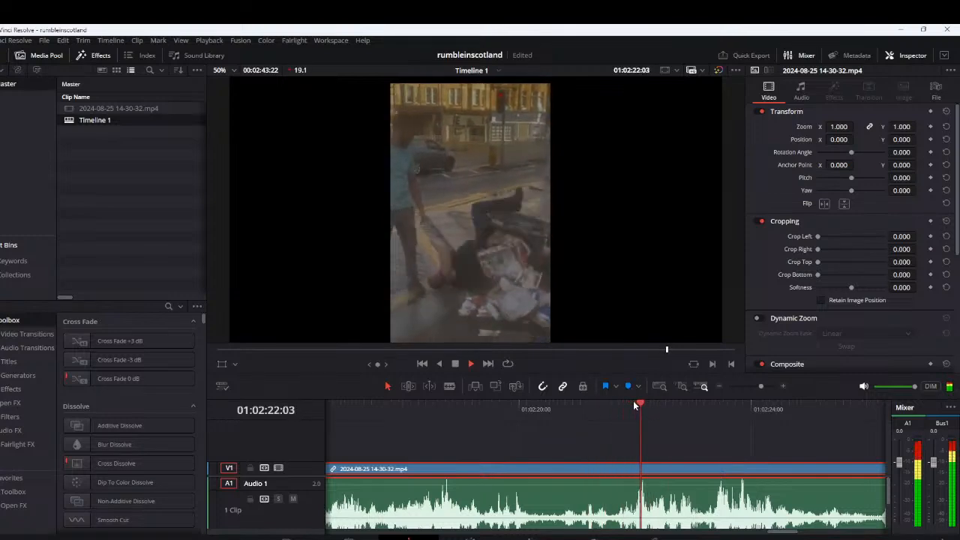
Split the clip at about 2:22:00 and at 2:22:08, and lift the short segment onto a new V2 track
{"action": "left_click", "coordinate": [633, 405]}
{"action": "key", "text": "ctrl+b"}
{"action": "key", "text": "space"}
{"action": "key", "text": "space"}
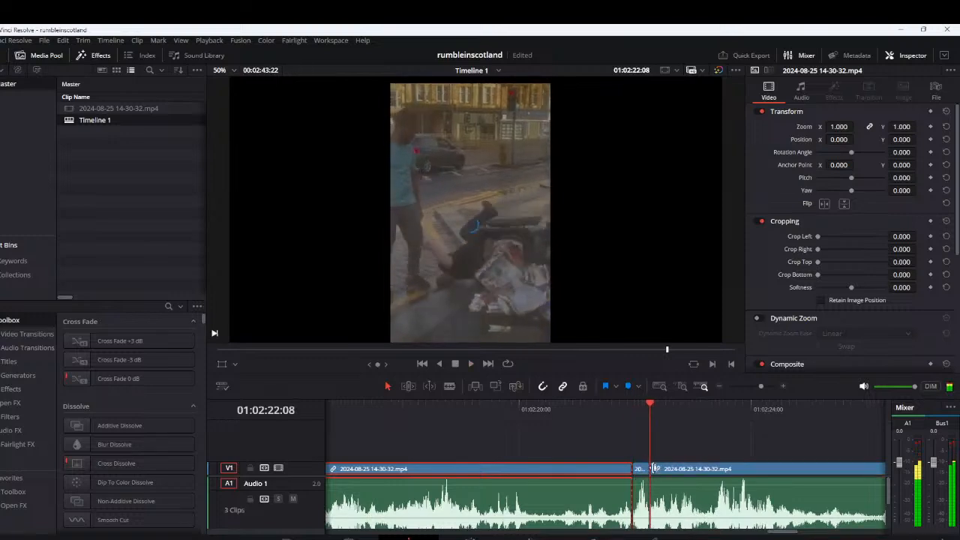
{"action": "key", "text": "ctrl+b"}
{"action": "left_click_drag", "start_coordinate": [642, 470], "coordinate": [638, 454]}
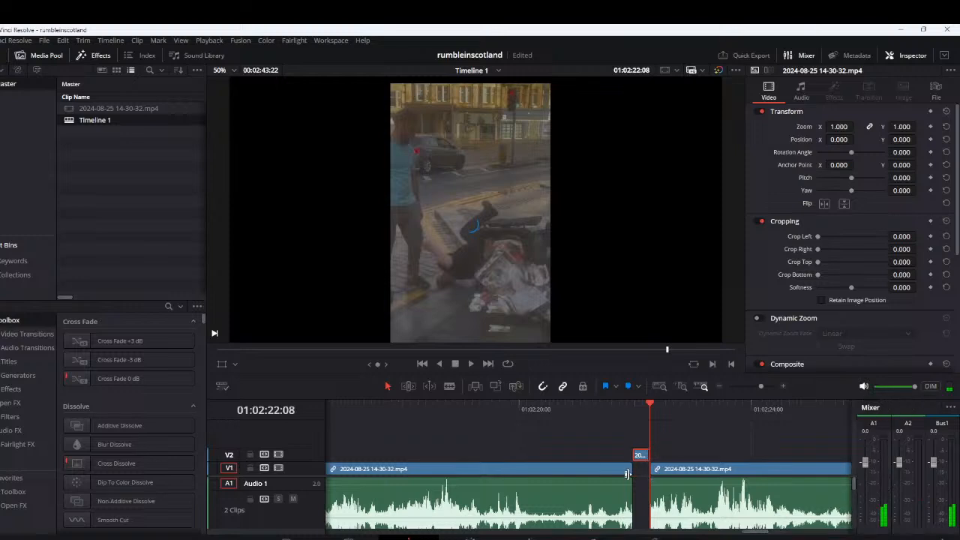
Replay the footage before the gap from about 2:20 and split the main clip at 2:20:23
{"action": "left_click", "coordinate": [599, 411]}
{"action": "key", "text": "space"}
{"action": "left_click", "coordinate": [559, 413]}
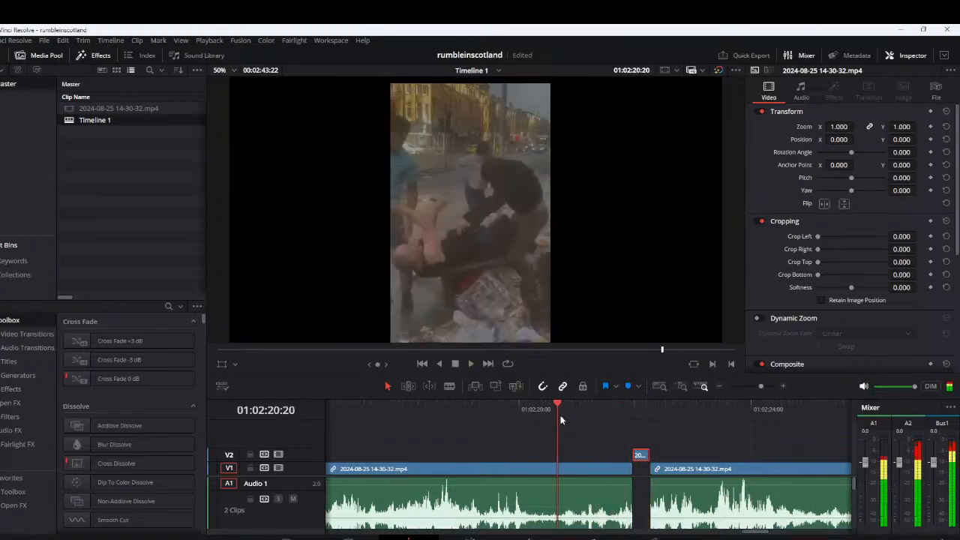
{"action": "key", "text": "space"}
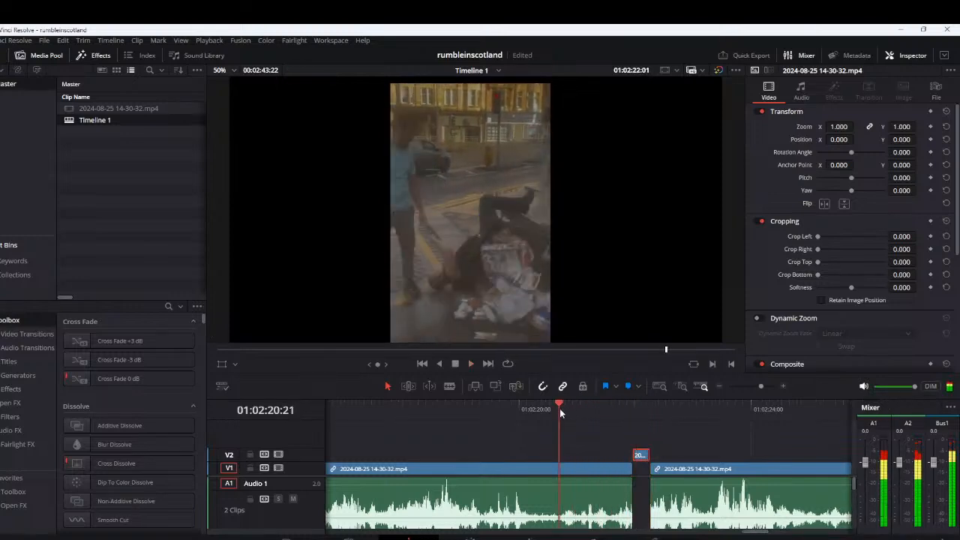
{"action": "left_click", "coordinate": [563, 409]}
{"action": "key", "text": "ctrl+b"}
Move the segment between the 2:20:23 cut and the gap onto a new V3 track at about 2:29
{"action": "scroll", "coordinate": [590, 478], "scroll_direction": "down", "scroll_amount": 3}
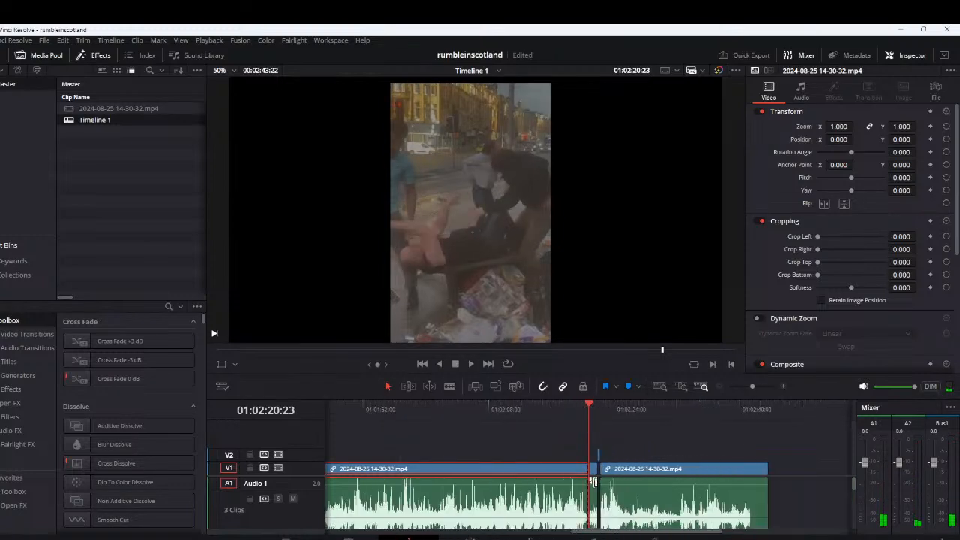
{"action": "scroll", "coordinate": [592, 480], "scroll_direction": "up", "scroll_amount": 2}
{"action": "left_click", "coordinate": [600, 468]}
{"action": "left_click_drag", "start_coordinate": [599, 462], "coordinate": [799, 447]}
Move the short V2 segment later in time, and shift both lifted segments past the end of the main clip
{"action": "scroll", "coordinate": [788, 447], "scroll_direction": "right", "scroll_amount": 10}
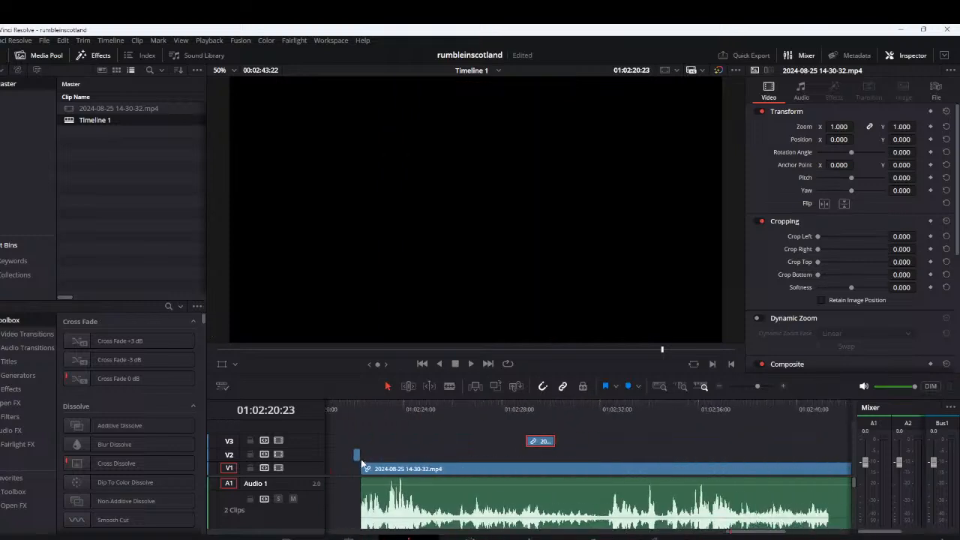
{"action": "left_click_drag", "start_coordinate": [359, 455], "coordinate": [655, 456]}
{"action": "scroll", "coordinate": [632, 465], "scroll_direction": "down", "scroll_amount": 5}
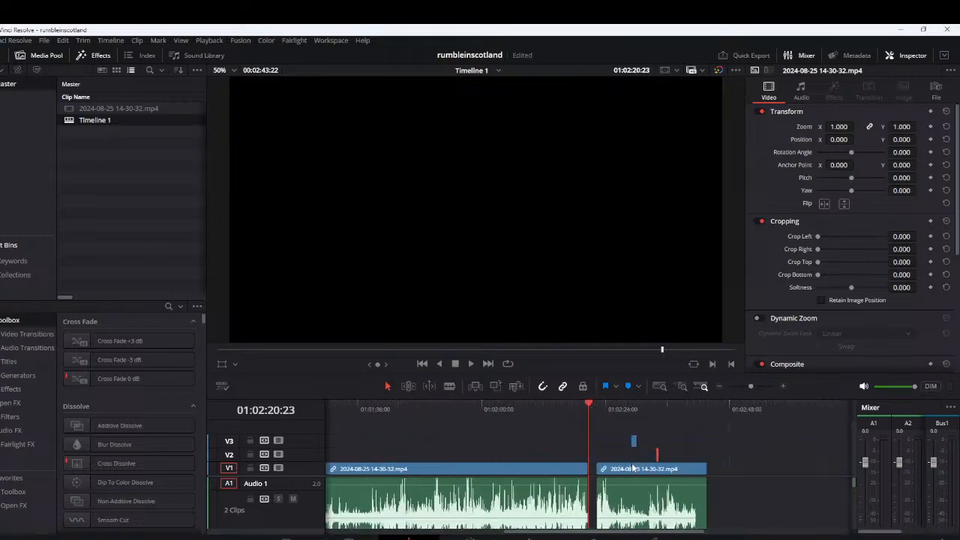
{"action": "scroll", "coordinate": [623, 470], "scroll_direction": "up", "scroll_amount": 2}
{"action": "left_click", "coordinate": [623, 470]}
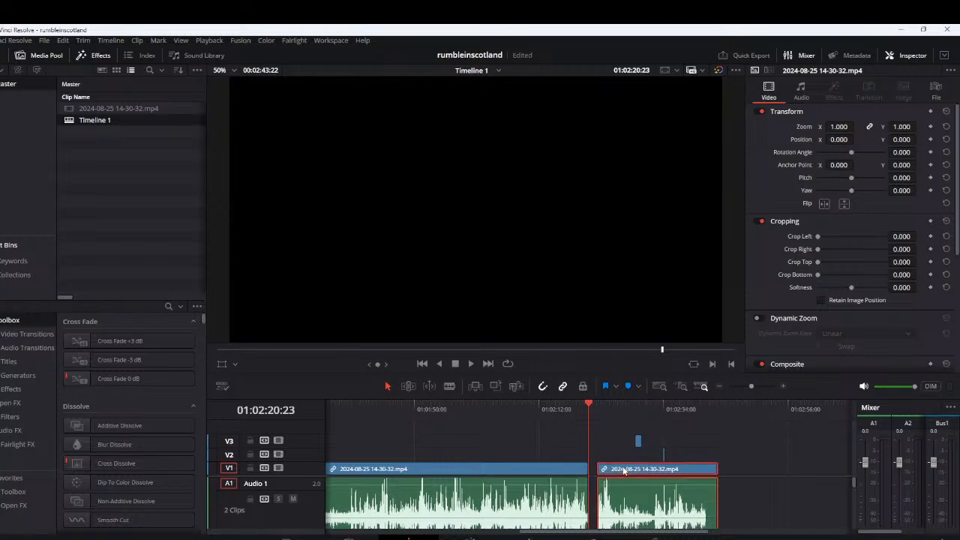
{"action": "left_click_drag", "start_coordinate": [621, 470], "coordinate": [625, 470]}
{"action": "mouse_move", "coordinate": [673, 426]}
{"action": "left_mouse_down"}
{"action": "mouse_move", "coordinate": [623, 466]}
{"action": "mouse_move", "coordinate": [677, 445]}
{"action": "mouse_move", "coordinate": [764, 442]}
{"action": "left_mouse_up"}
Play the footage after the gap to about 2:29, and replay its opening from about 2:22
{"action": "left_click", "coordinate": [607, 413]}
{"action": "key", "text": "space"}
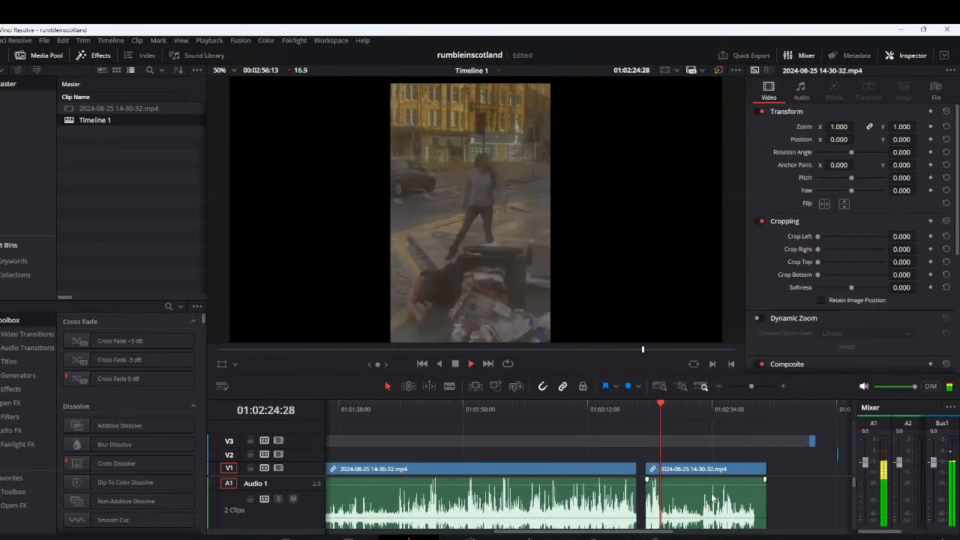
{"action": "scroll", "coordinate": [611, 453], "scroll_direction": "up", "scroll_amount": 5}
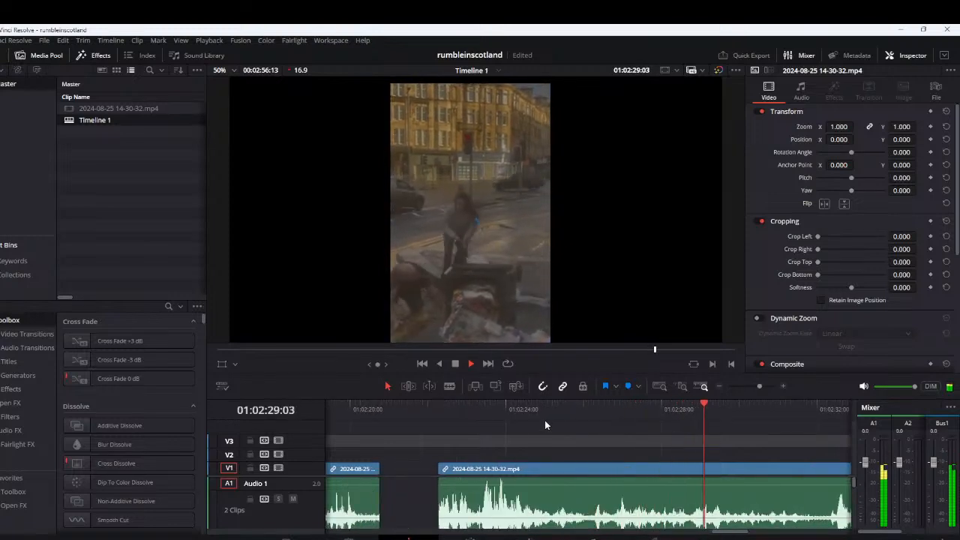
{"action": "key", "text": "space"}
{"action": "left_click", "coordinate": [485, 421]}
{"action": "key", "text": "space"}
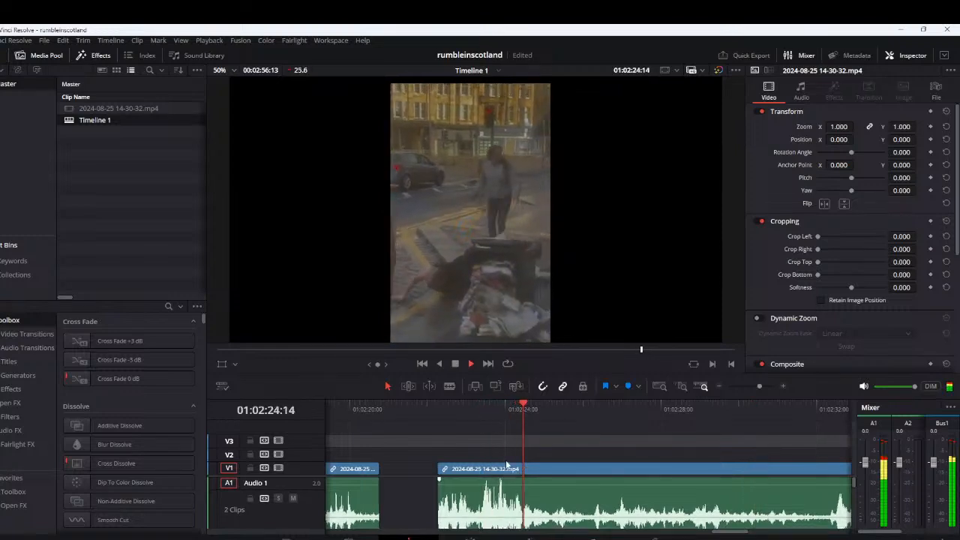
{"action": "scroll", "coordinate": [507, 457], "scroll_direction": "down", "scroll_amount": 1}
{"action": "left_click", "coordinate": [438, 413]}
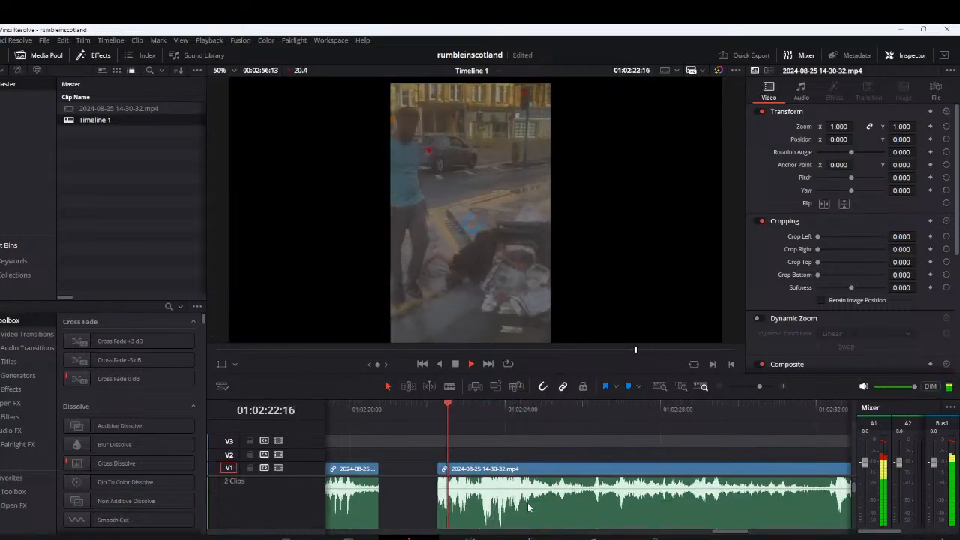
Select the clip after the gap and replay its loud passage from about 2:23, pausing at 2:23:28
{"action": "left_click", "coordinate": [553, 496]}
{"action": "key", "text": "space"}
{"action": "left_click", "coordinate": [480, 422]}
{"action": "key", "text": "space"}
{"action": "left_click", "coordinate": [477, 404]}
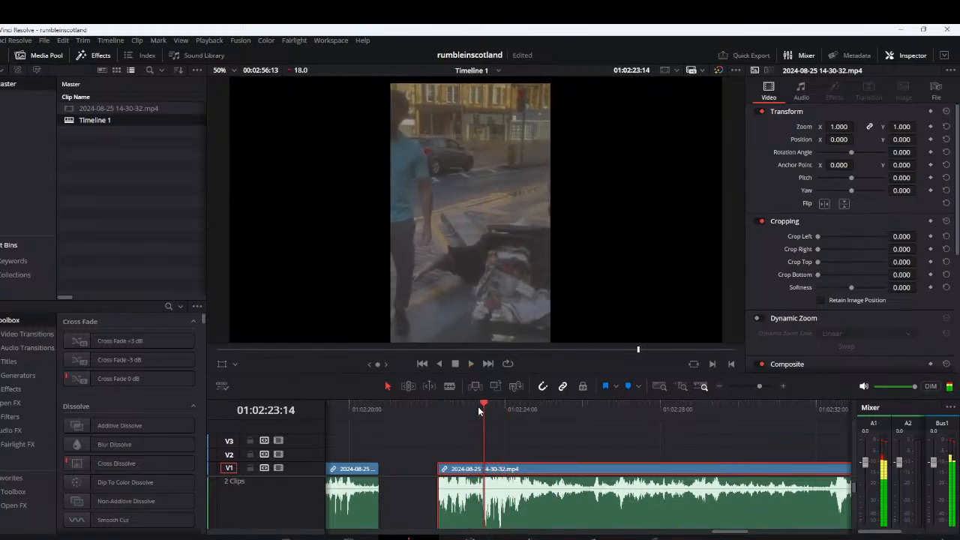
{"action": "left_click", "coordinate": [478, 407]}
{"action": "left_click", "coordinate": [477, 407]}
{"action": "key", "text": "space"}
{"action": "key", "text": "space"}
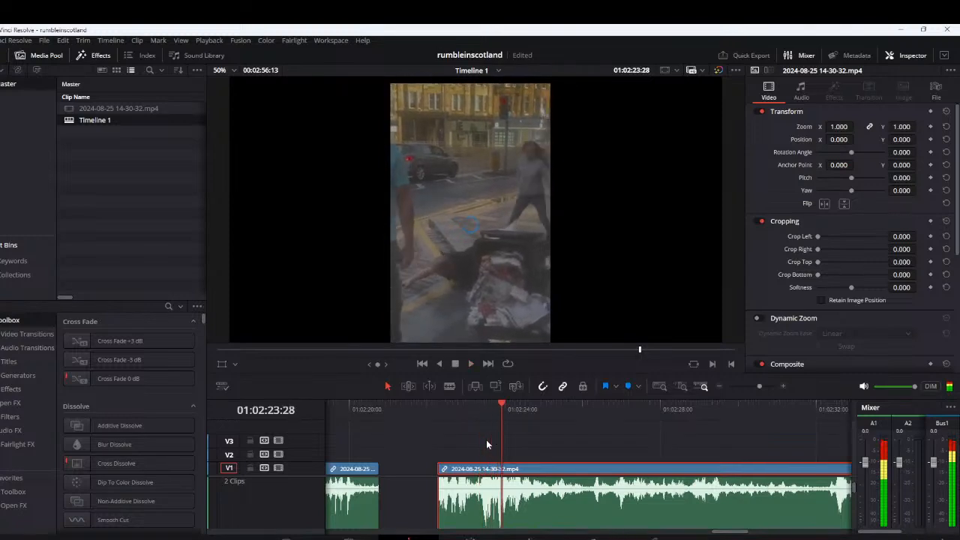
Play the footage after the gap from 2:23:28 to about 2:28
{"action": "key", "text": "space"}
{"action": "key", "text": "space"}
{"action": "key", "text": "space"}
{"action": "key", "text": "alt+Tab"}
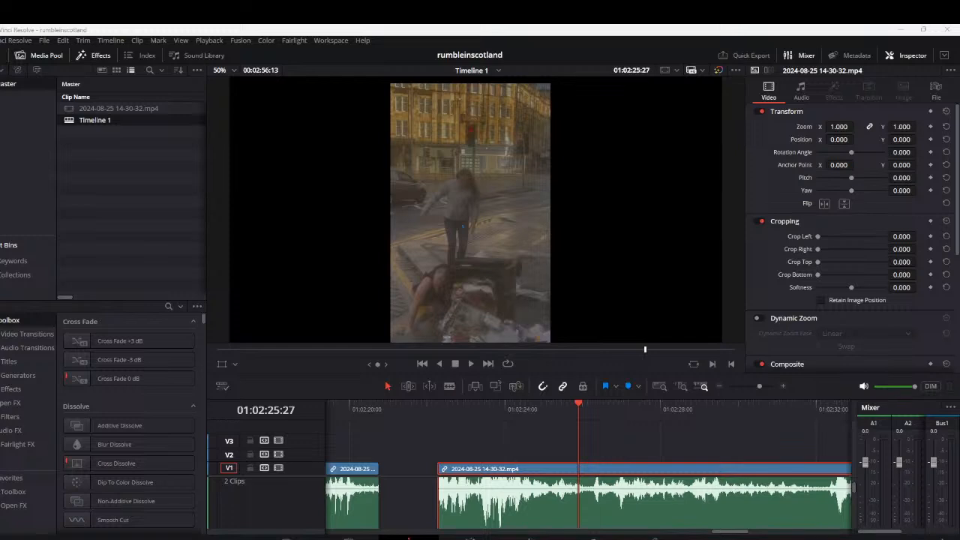
{"action": "key", "text": "space"}
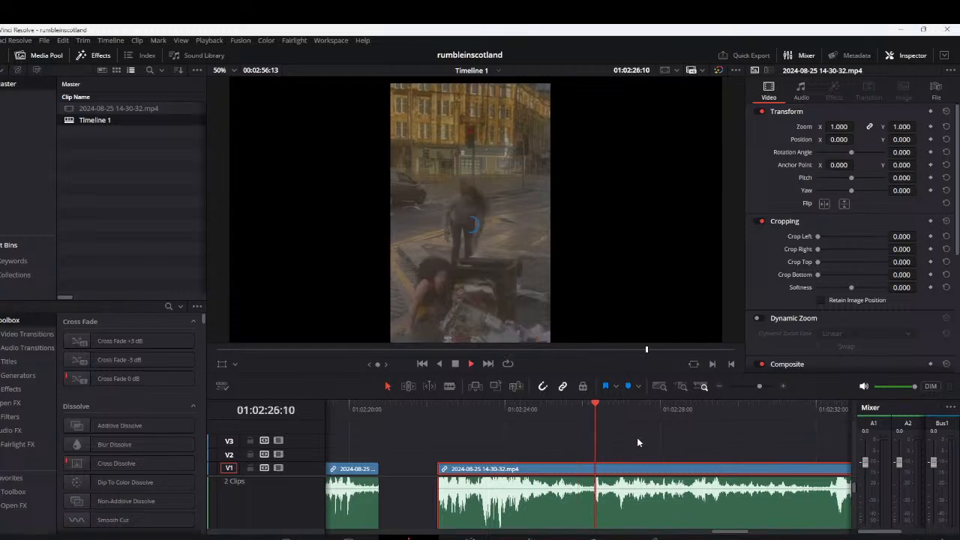
{"action": "scroll", "coordinate": [641, 437], "scroll_direction": "down", "scroll_amount": 2}
{"action": "scroll", "coordinate": [642, 441], "scroll_direction": "down", "scroll_amount": 2}
{"action": "key", "text": "space"}
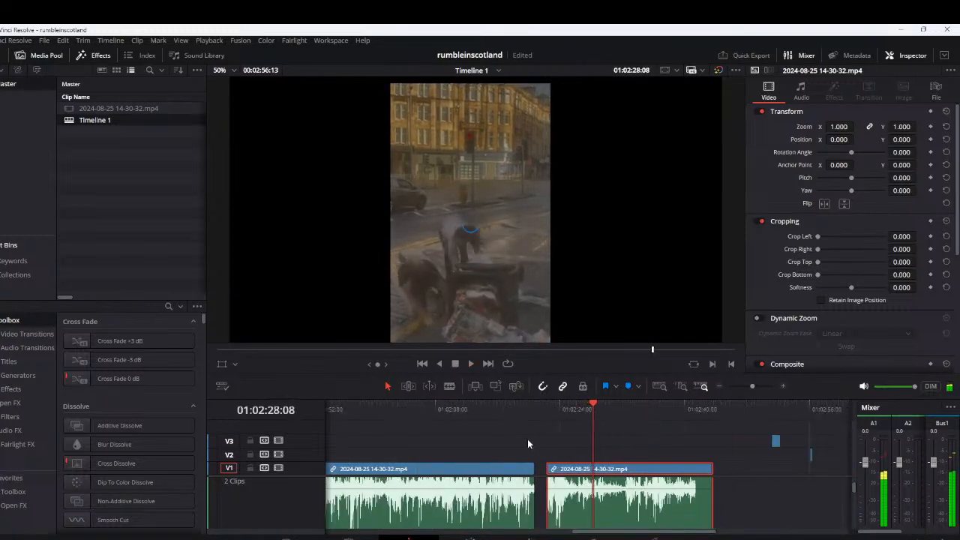
Go back to about 1:11 in the main clip and play the passage around 1:12, replaying its sound spike
{"action": "left_click_drag", "start_coordinate": [504, 439], "coordinate": [870, 445]}
{"action": "left_click", "coordinate": [360, 408]}
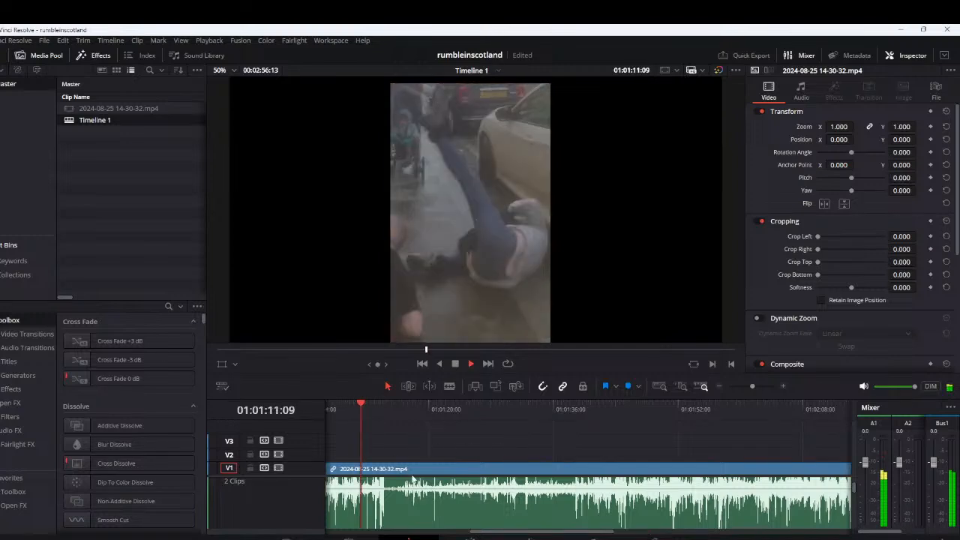
{"action": "scroll", "coordinate": [510, 468], "scroll_direction": "up", "scroll_amount": 2}
{"action": "key", "text": "space"}
{"action": "scroll", "coordinate": [568, 446], "scroll_direction": "up", "scroll_amount": 1}
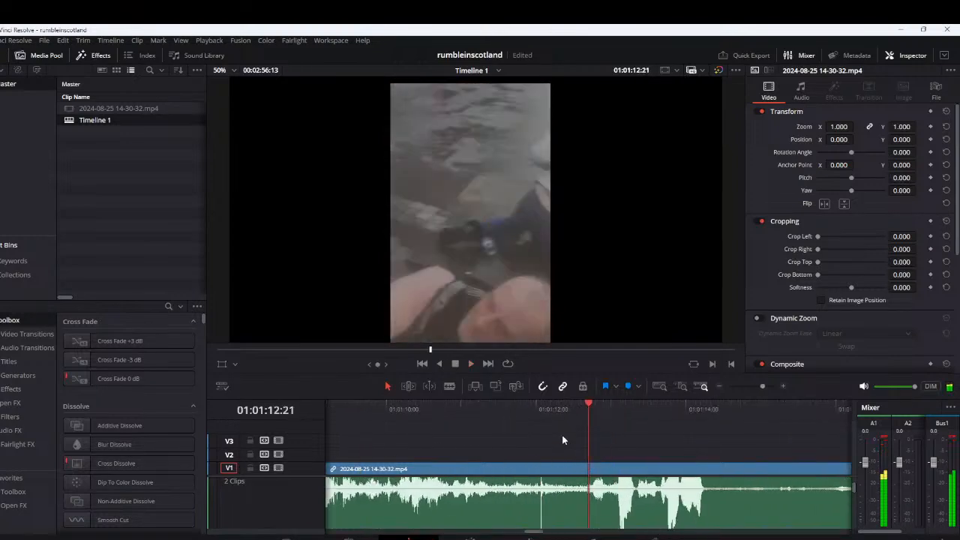
{"action": "left_click", "coordinate": [532, 412]}
{"action": "key", "text": "space"}
{"action": "scroll", "coordinate": [533, 412], "scroll_direction": "up", "scroll_amount": 2}
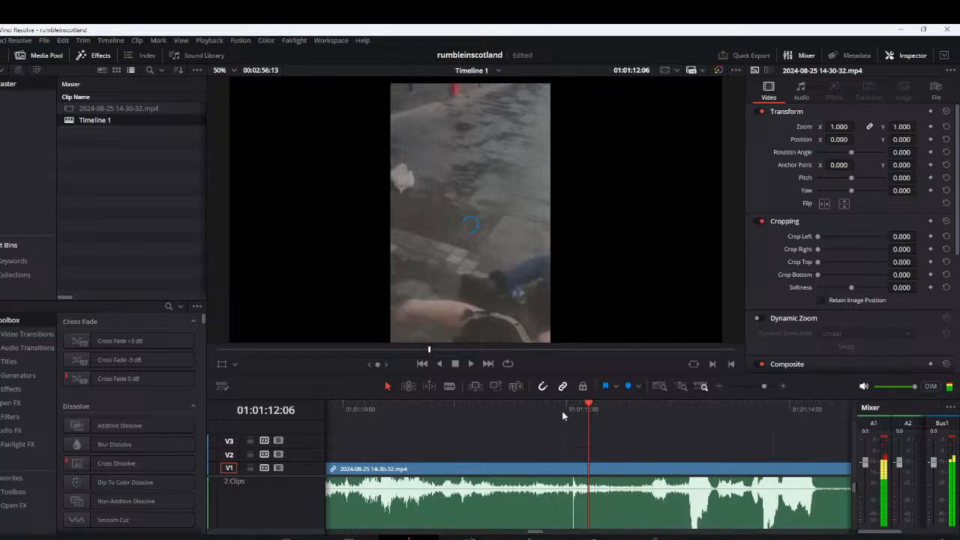
Replay the start of the sound spike near 1:12 and split the main clip at 1:12:01
{"action": "left_click", "coordinate": [565, 411]}
{"action": "key", "text": "space"}
{"action": "left_click", "coordinate": [570, 410]}
{"action": "left_click", "coordinate": [569, 411]}
{"action": "left_click", "coordinate": [569, 408]}
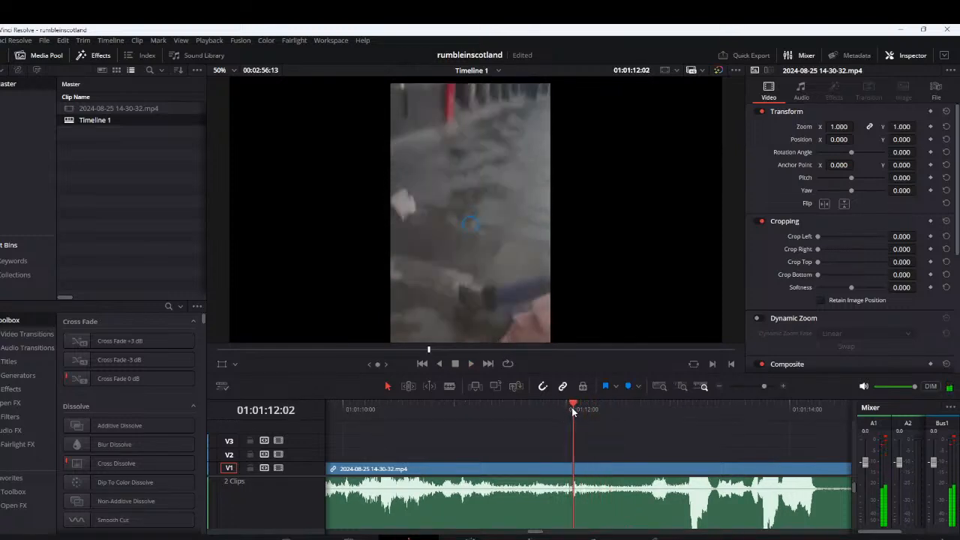
{"action": "left_click", "coordinate": [570, 407]}
{"action": "left_click", "coordinate": [586, 467]}
{"action": "key", "text": "ctrl+b"}
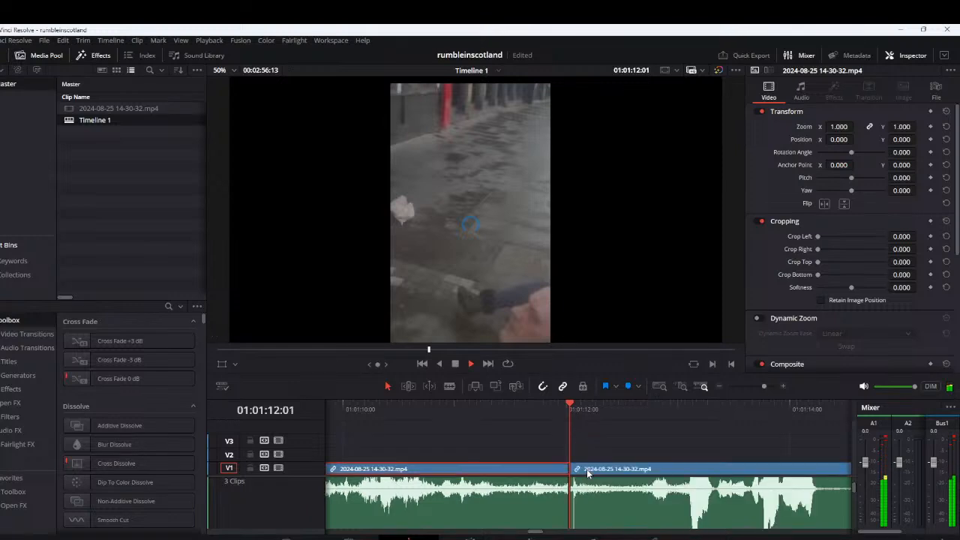
Split the clip again at about 1:12:08 and lift the short segment between the cuts onto V3
{"action": "key", "text": "space"}
{"action": "left_click", "coordinate": [590, 471]}
{"action": "key", "text": "ctrl+b"}
{"action": "key", "text": "ctrl+minus"}
{"action": "left_click_drag", "start_coordinate": [573, 465], "coordinate": [578, 455]}
Play the footage after the new gap to about 1:14, and the footage before it from about 1:10 to 1:12
{"action": "key", "text": "space"}
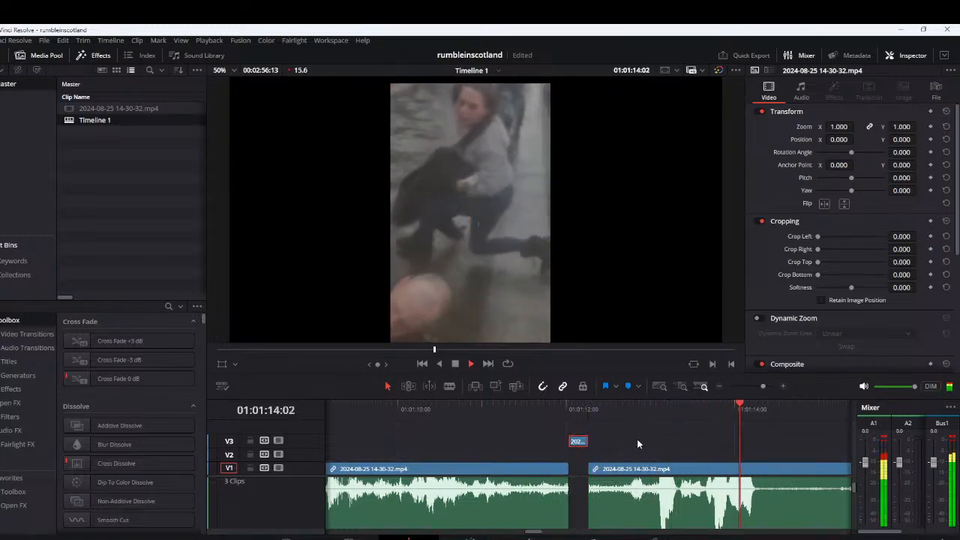
{"action": "left_click", "coordinate": [630, 410]}
{"action": "key", "text": "space"}
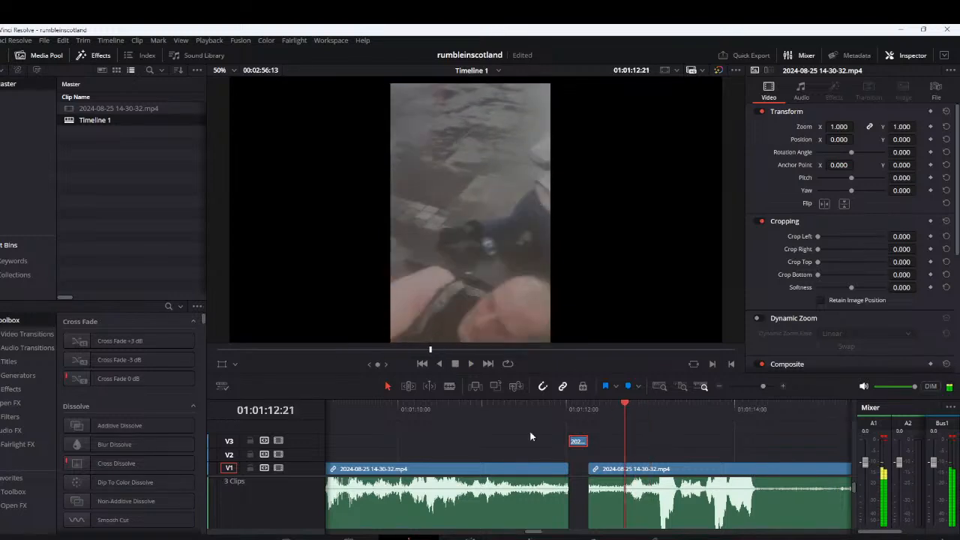
{"action": "key", "text": "space"}
{"action": "scroll", "coordinate": [608, 455], "scroll_direction": "down", "scroll_amount": 5}
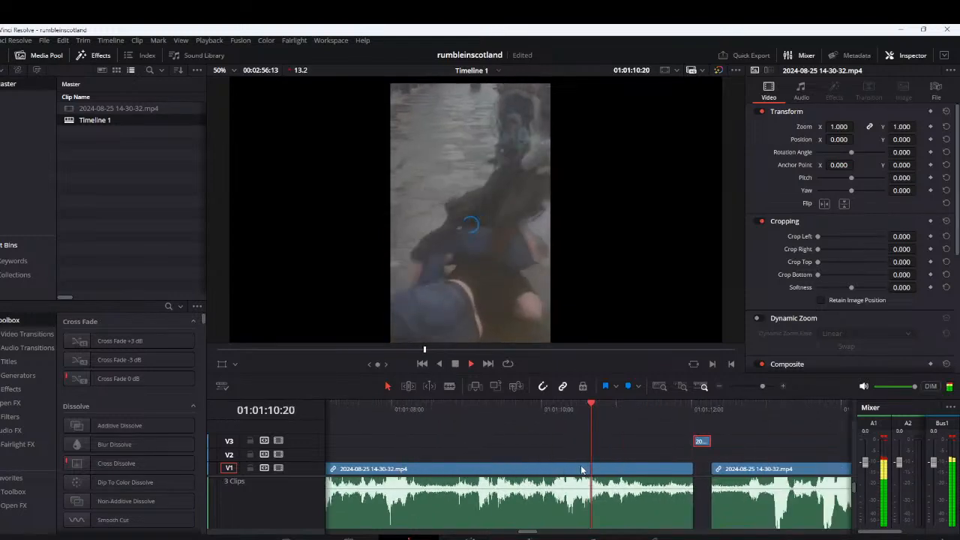
{"action": "key", "text": "space"}
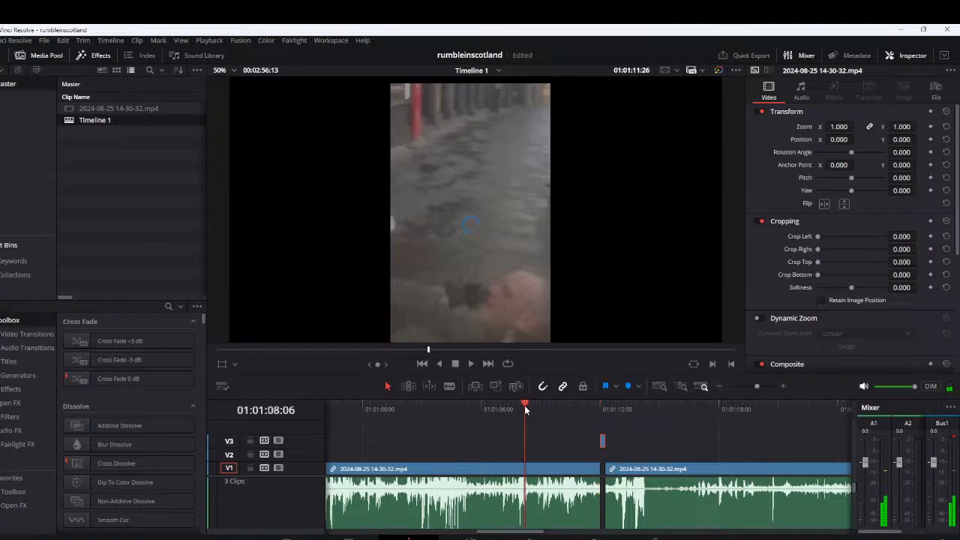
Replay the passage around 1:08 repeatedly to locate where its loud sound starts
{"action": "left_click", "coordinate": [525, 409]}
{"action": "scroll", "coordinate": [574, 411], "scroll_direction": "up", "scroll_amount": 5}
{"action": "left_click", "coordinate": [577, 409]}
{"action": "left_click", "coordinate": [578, 408]}
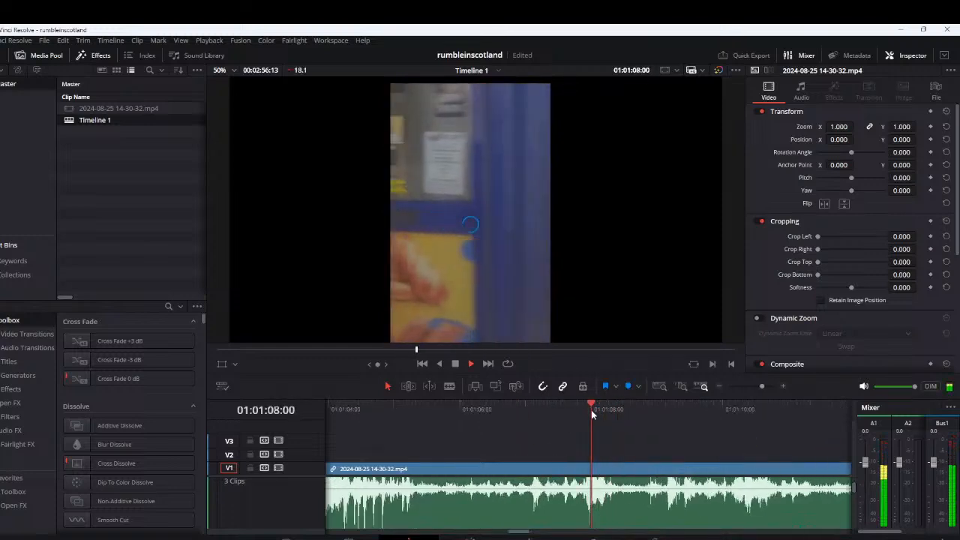
{"action": "left_click", "coordinate": [584, 408]}
{"action": "left_click", "coordinate": [585, 411]}
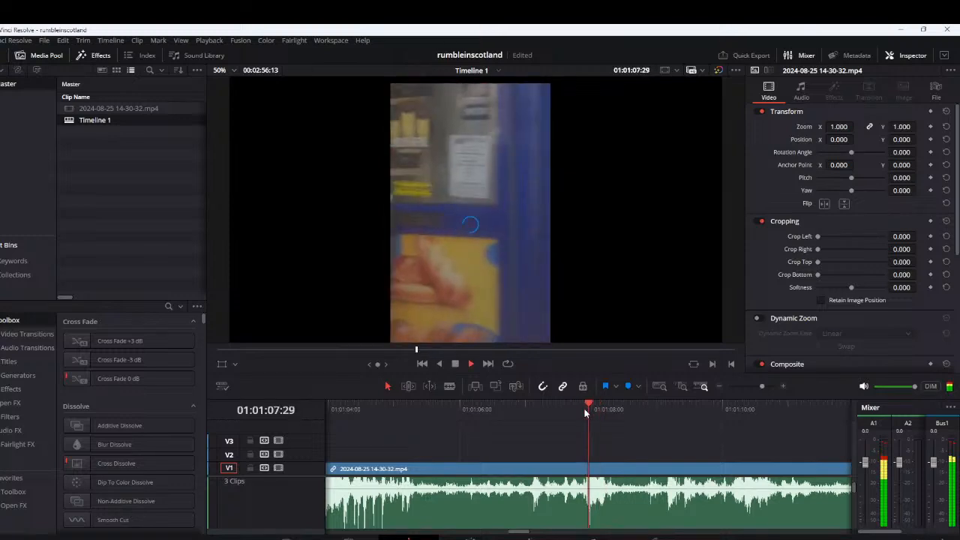
{"action": "left_click", "coordinate": [579, 410]}
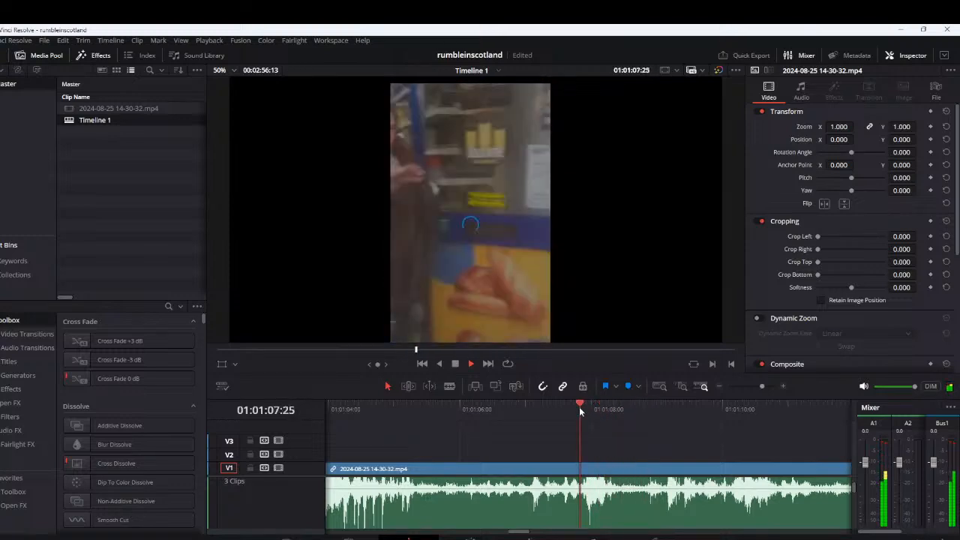
{"action": "key", "text": "space"}
Split the main clip at 1:07:26, at the start of the loud sound
{"action": "scroll", "coordinate": [654, 475], "scroll_direction": "down", "scroll_amount": 2}
{"action": "scroll", "coordinate": [655, 476], "scroll_direction": "up", "scroll_amount": 3}
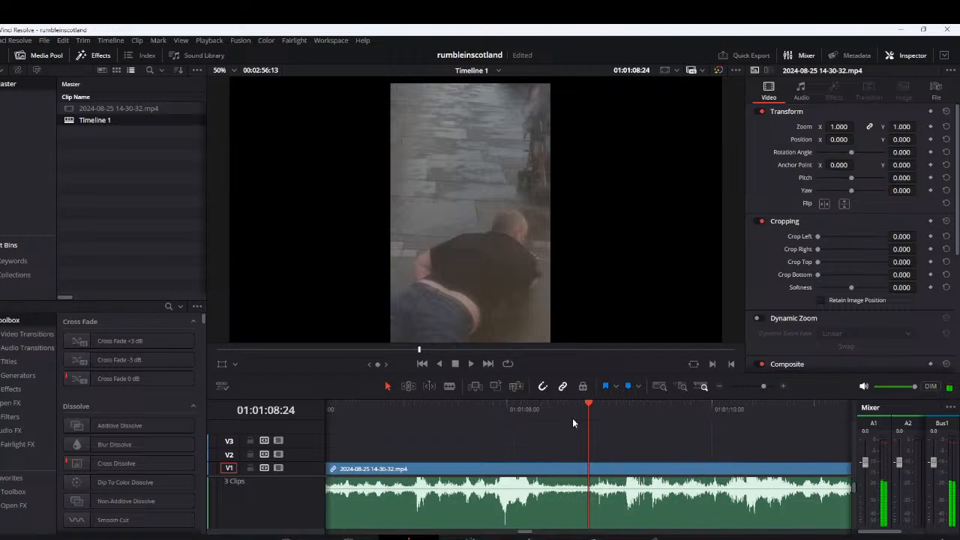
{"action": "left_click_drag", "start_coordinate": [498, 411], "coordinate": [494, 411]}
{"action": "key", "text": "space"}
{"action": "key", "text": "ctrl+b"}
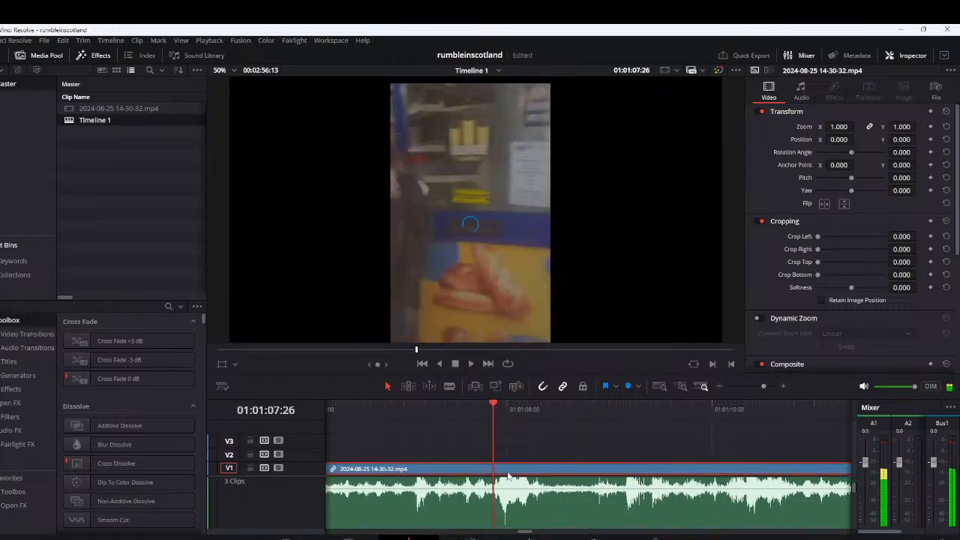
Split the clip again at about 1:08:23 and lift the segment starting at 1:07:26 onto V3
{"action": "key", "text": "space"}
{"action": "key", "text": "ctrl+b"}
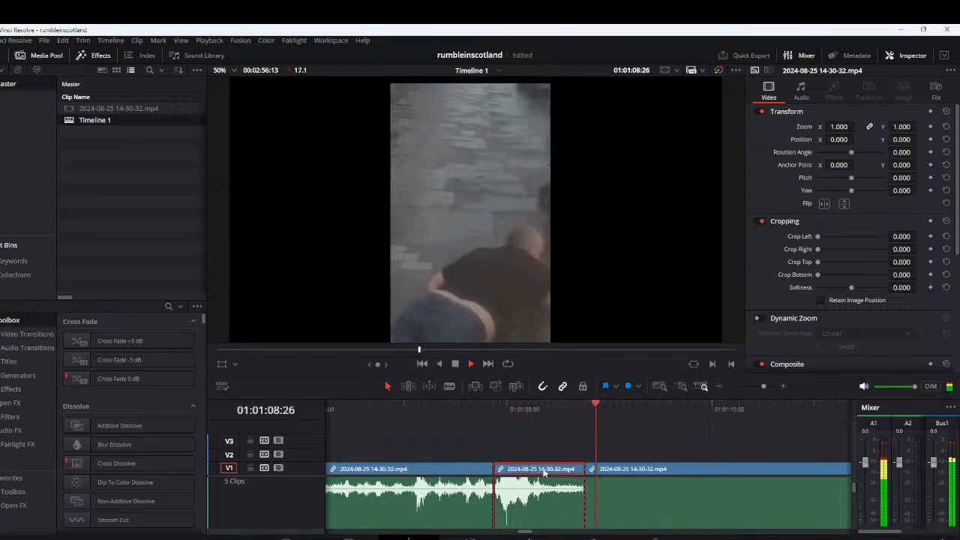
{"action": "scroll", "coordinate": [545, 472], "scroll_direction": "down", "scroll_amount": 1}
{"action": "scroll", "coordinate": [543, 472], "scroll_direction": "down", "scroll_amount": 1}
{"action": "key", "text": "space"}
{"action": "left_click_drag", "start_coordinate": [492, 474], "coordinate": [485, 444]}
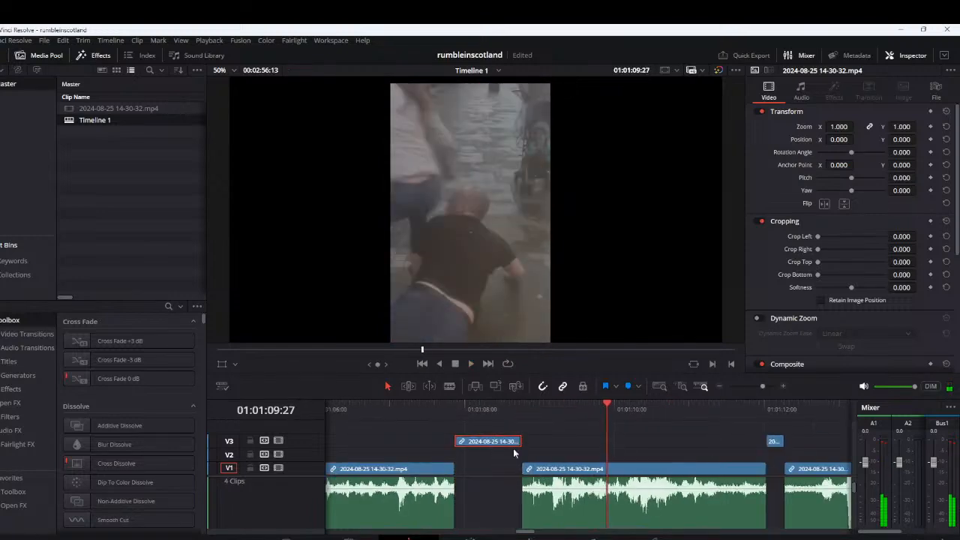
Play the footage before the 1:07:26 gap from about 1:04 to 1:07
{"action": "scroll", "coordinate": [525, 444], "scroll_direction": "left", "scroll_amount": 3}
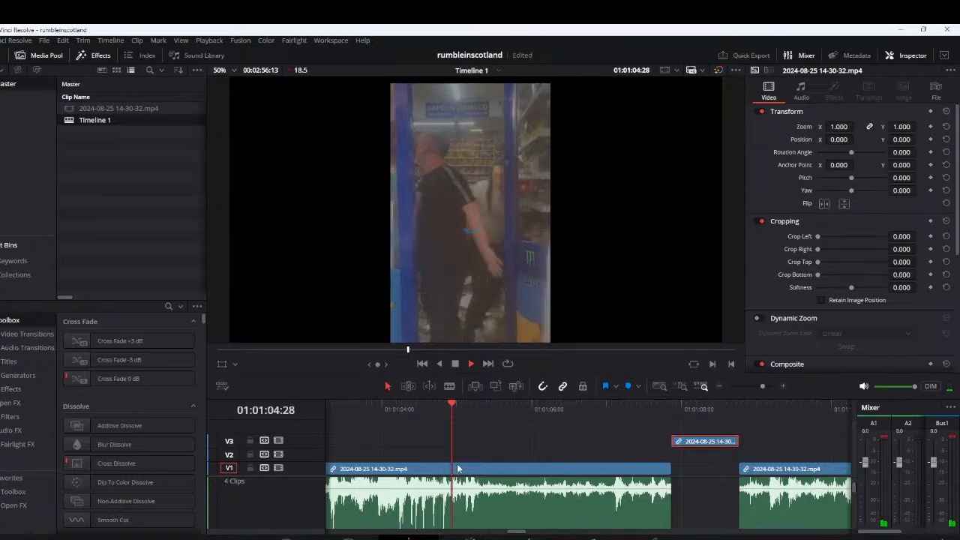
{"action": "left_click", "coordinate": [397, 415]}
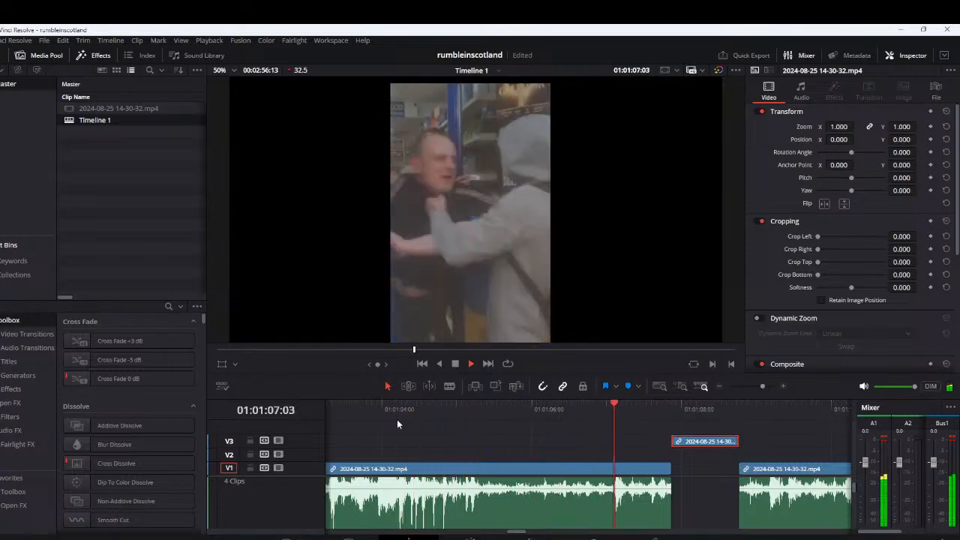
{"action": "key", "text": "space"}
{"action": "left_click", "coordinate": [610, 409]}
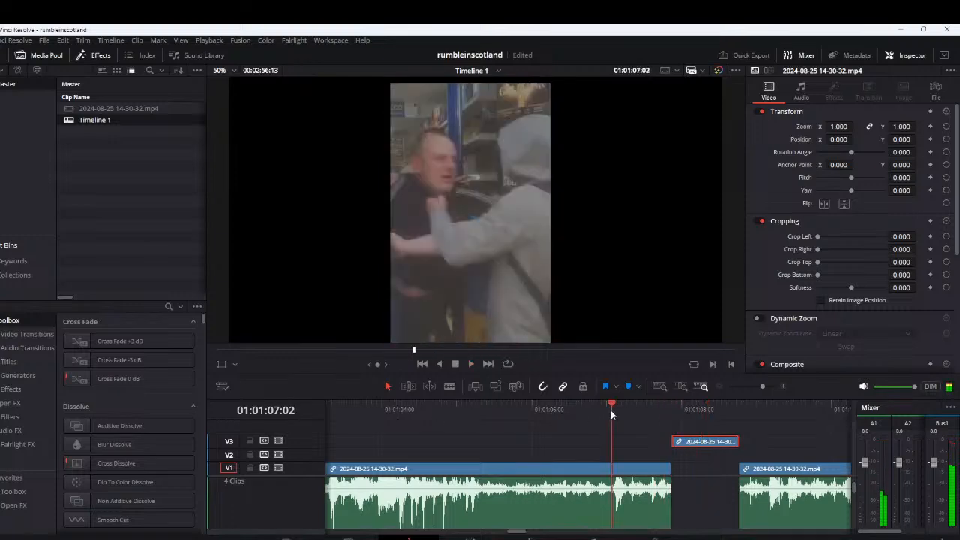
Cut out the short segment from 1:07:02 to about 1:07:11 and lift it onto V3
{"action": "left_click", "coordinate": [612, 408]}
{"action": "left_click", "coordinate": [612, 407]}
{"action": "key", "text": "space"}
{"action": "left_click", "coordinate": [612, 407]}
{"action": "key", "text": "ctrl+b"}
{"action": "key", "text": "space"}
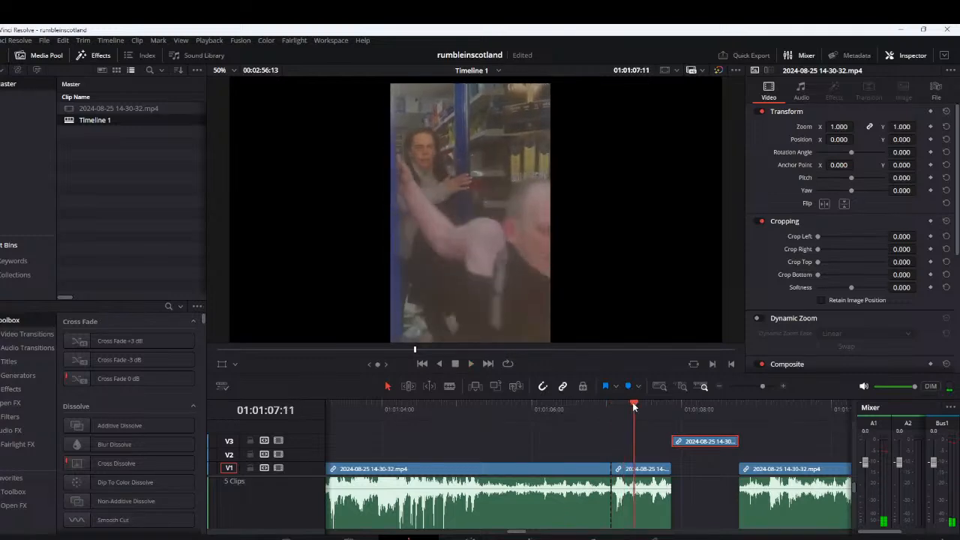
{"action": "left_click_drag", "start_coordinate": [624, 470], "coordinate": [625, 441]}
Play the earlier footage from about 1:04, and replay the loud passage around 1:03
{"action": "scroll", "coordinate": [584, 446], "scroll_direction": "left", "scroll_amount": 2}
{"action": "left_click", "coordinate": [560, 417]}
{"action": "key", "text": "space"}
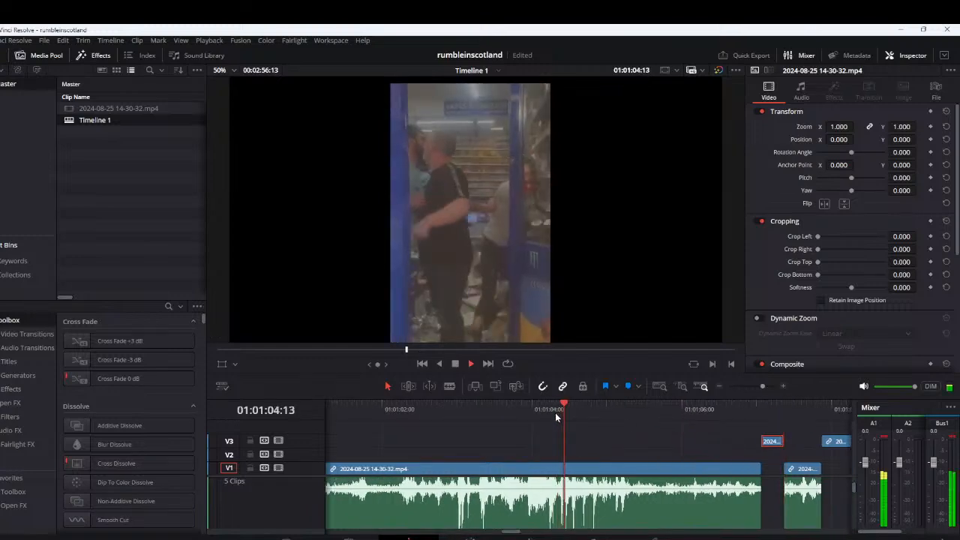
{"action": "left_click", "coordinate": [463, 408]}
{"action": "left_click", "coordinate": [450, 408]}
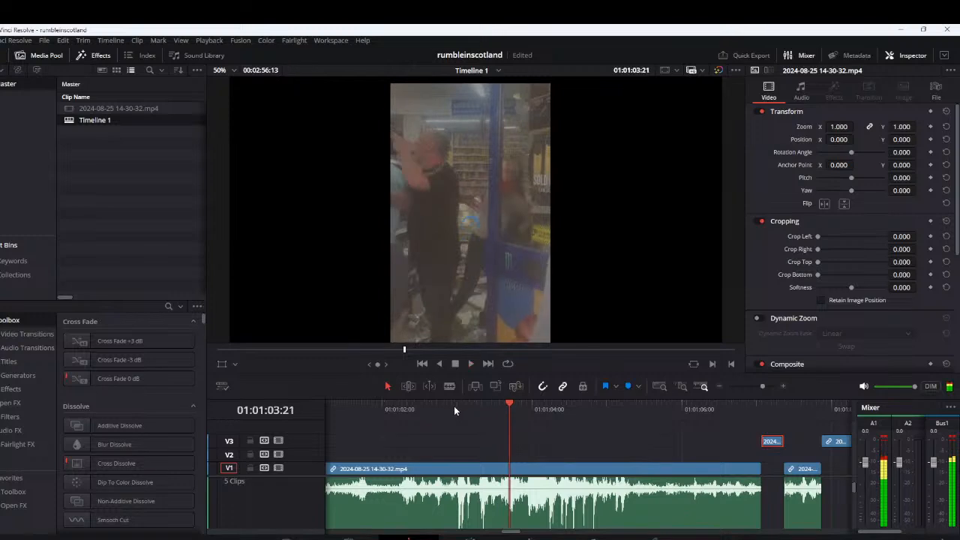
Split the main clip at about 1:03:00, just before the loud sound
{"action": "left_click", "coordinate": [455, 405]}
{"action": "left_click_drag", "start_coordinate": [454, 406], "coordinate": [459, 439]}
{"action": "key", "text": "ctrl+b"}
Step to about 1:03:04, split the clip there, and lift the few-frame segment between the cuts onto V3
{"action": "key", "text": "Right"}
{"action": "key", "text": "Right"}
{"action": "key", "text": "Right"}
{"action": "key", "text": "Right"}
{"action": "key", "text": "Right"}
{"action": "key", "text": "Right"}
{"action": "key", "text": "Right"}
{"action": "key", "text": "Left"}
{"action": "key", "text": "Left"}
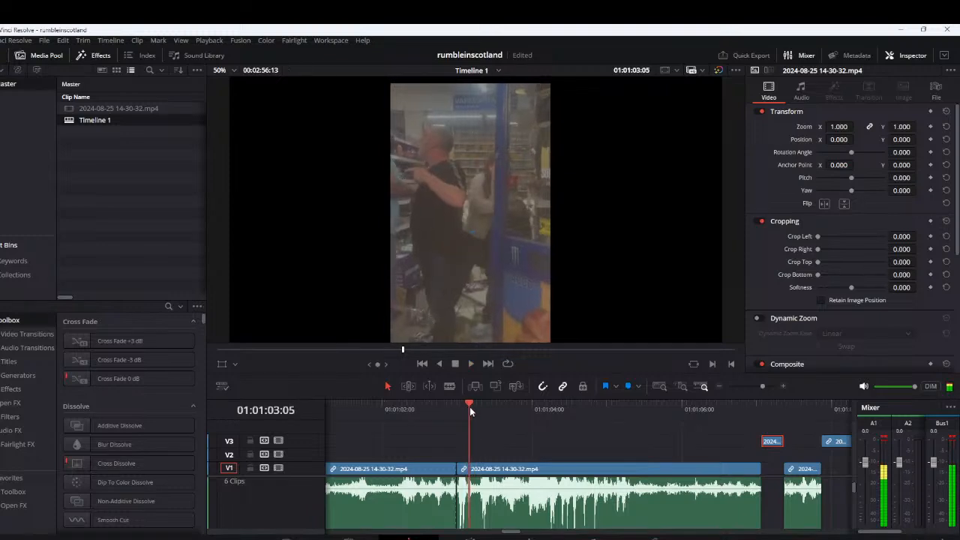
{"action": "key", "text": "Left"}
{"action": "key", "text": "ctrl+b"}
{"action": "left_click_drag", "start_coordinate": [463, 468], "coordinate": [463, 446]}
Replay the few-frame segment lifted at about 1:03:00
{"action": "left_click", "coordinate": [458, 407]}
{"action": "key", "text": "space"}
Play the footage before the 1:03 gap from about 1:01, and replay the sound around 1:02
{"action": "key", "text": "space"}
{"action": "scroll", "coordinate": [488, 451], "scroll_direction": "left", "scroll_amount": 8}
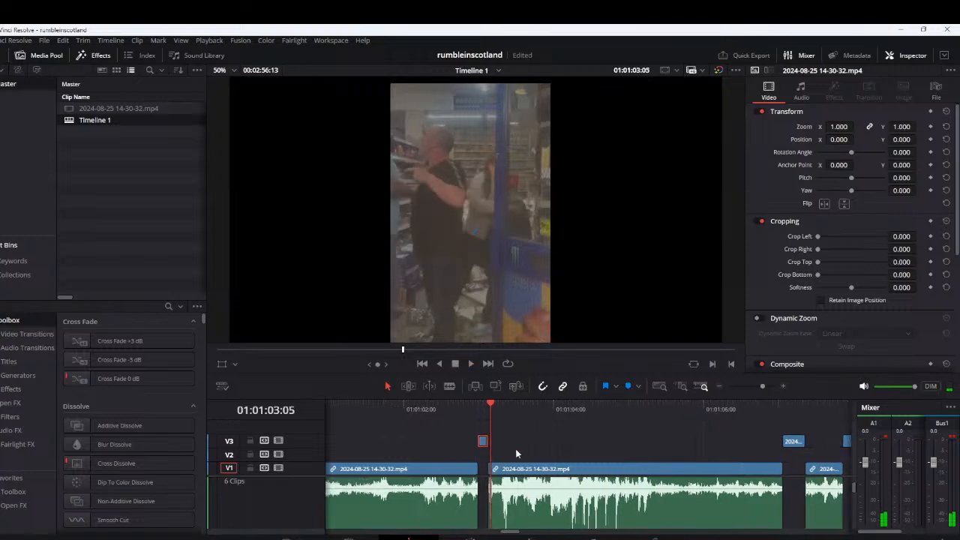
{"action": "left_click", "coordinate": [494, 408]}
{"action": "key", "text": "space"}
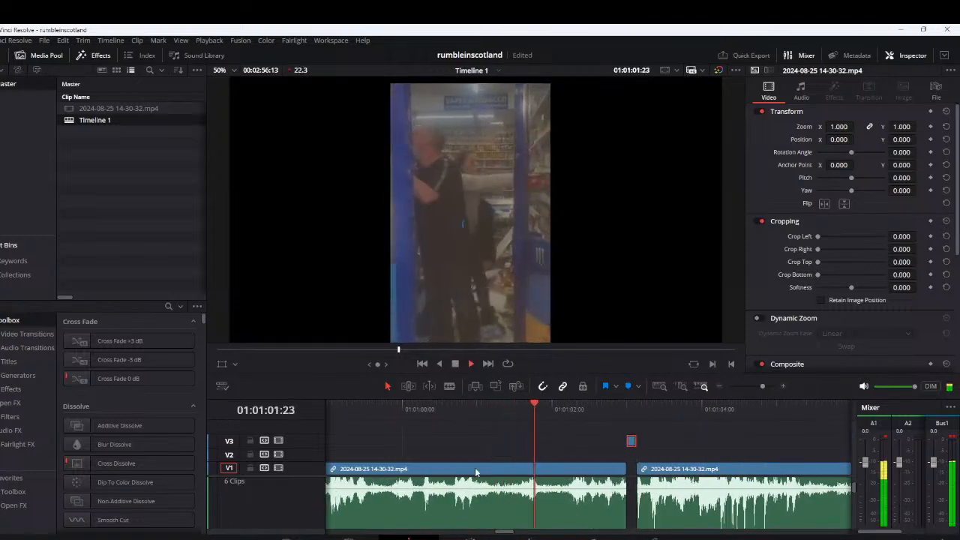
{"action": "left_click", "coordinate": [520, 405]}
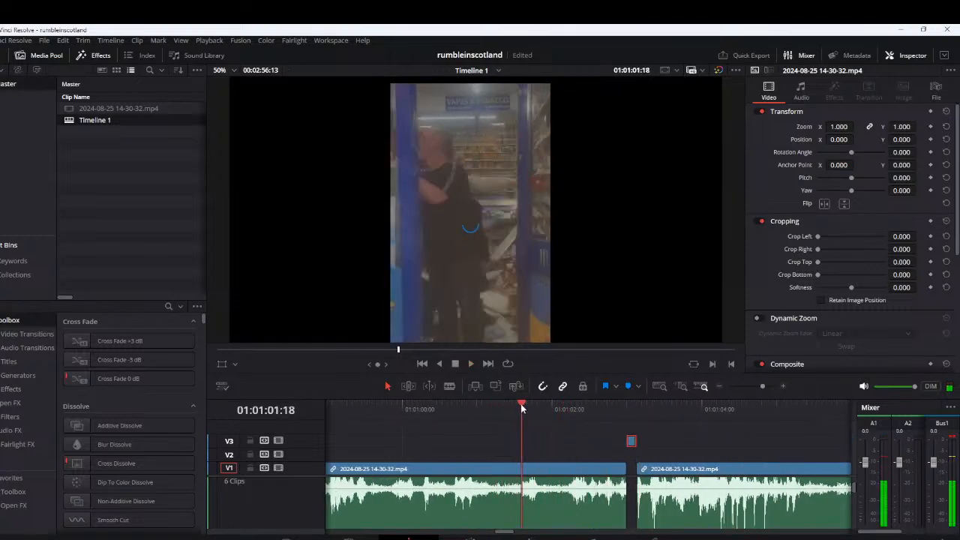
{"action": "left_click", "coordinate": [568, 411]}
{"action": "key", "text": "space"}
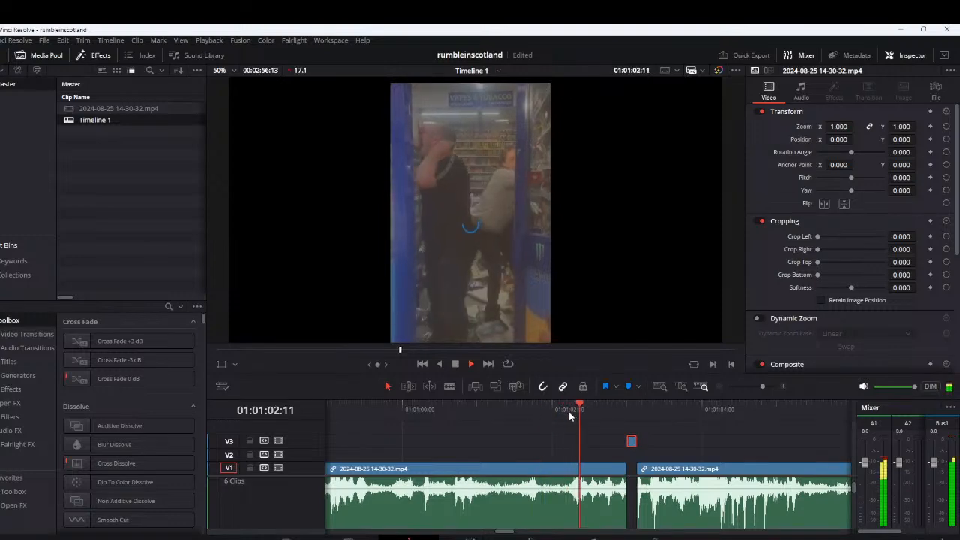
{"action": "left_click", "coordinate": [569, 411]}
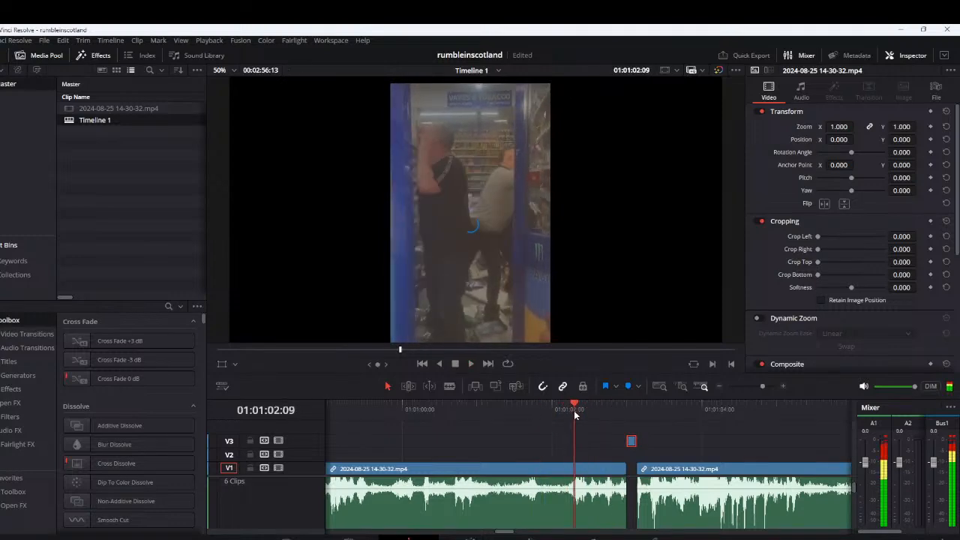
Cut out the segment from about 1:02:05 to 1:02:25 and lift it onto V3
{"action": "left_click", "coordinate": [563, 412]}
{"action": "key", "text": "ctrl+b"}
{"action": "key", "text": "space"}
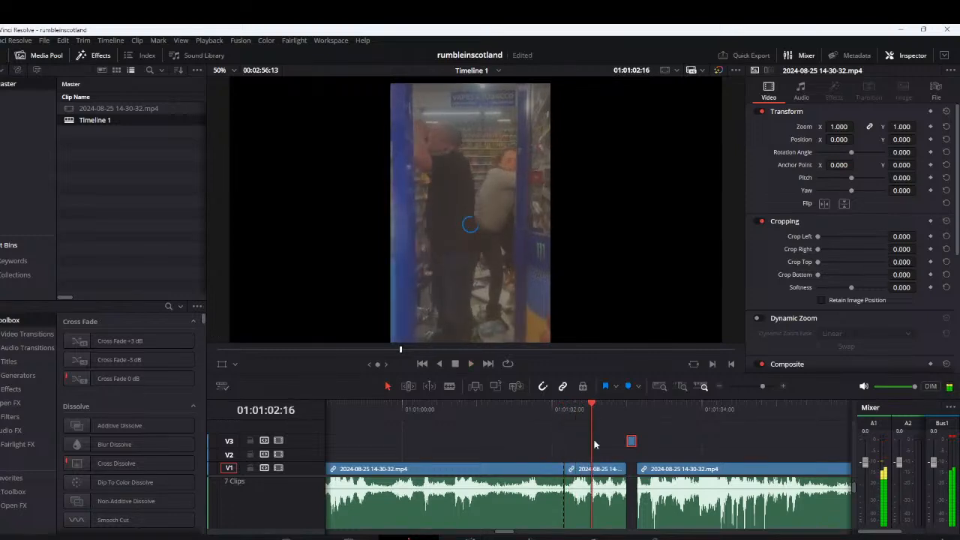
{"action": "key", "text": "ctrl+b"}
{"action": "key", "text": "space"}
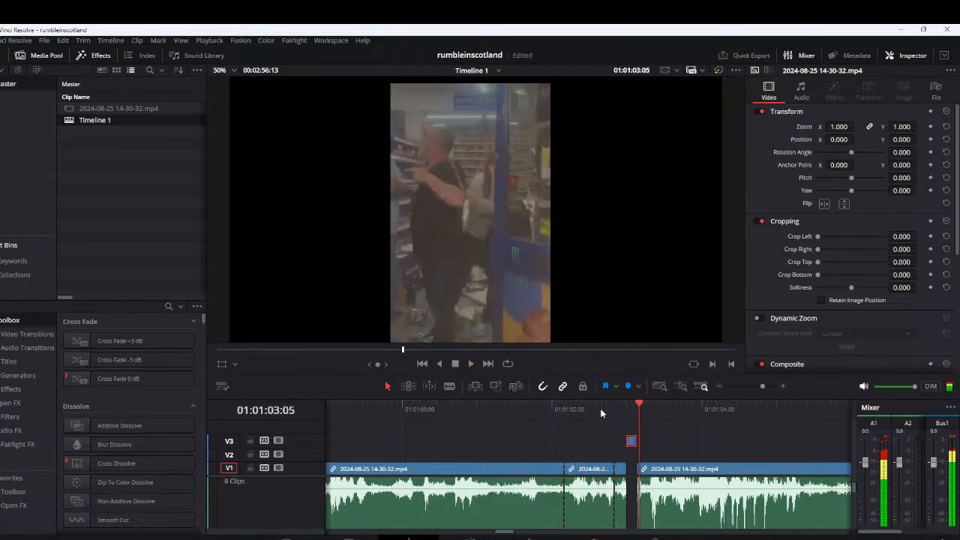
{"action": "left_click_drag", "start_coordinate": [592, 468], "coordinate": [592, 442]}
Replay the lifted segment from 1:02:05 to about 1:02:28
{"action": "left_click", "coordinate": [566, 412]}
{"action": "key", "text": "space"}
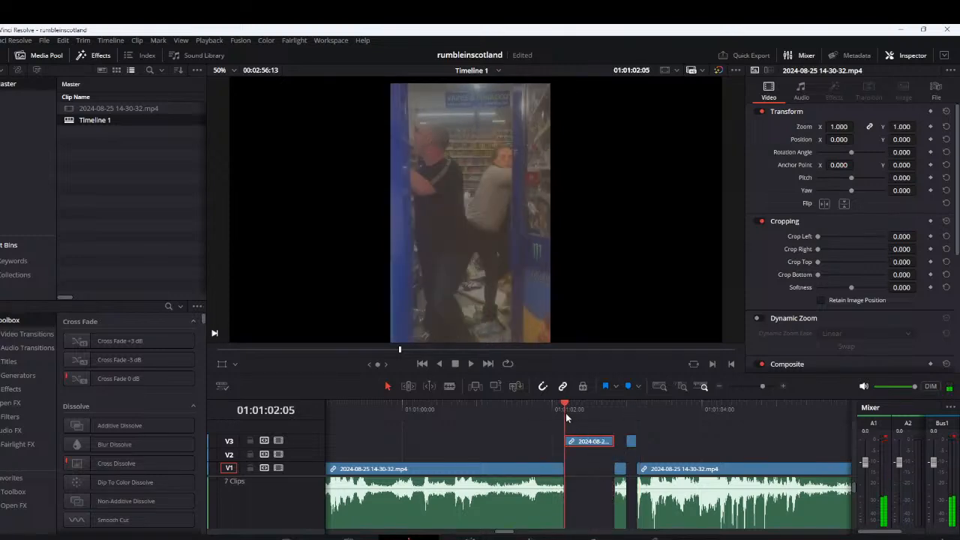
{"action": "key", "text": "space"}
{"action": "scroll", "coordinate": [713, 465], "scroll_direction": "left", "scroll_amount": 5}
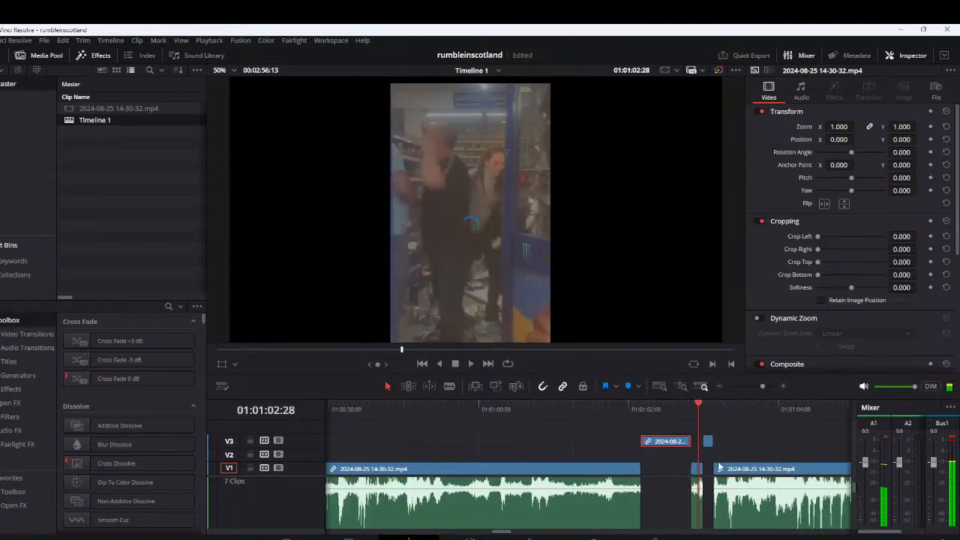
Play and replay the footage around 0:58, with track A1 lowered to -9.9 in the mixer
{"action": "key", "text": "space"}
{"action": "scroll", "coordinate": [506, 426], "scroll_direction": "left", "scroll_amount": 2}
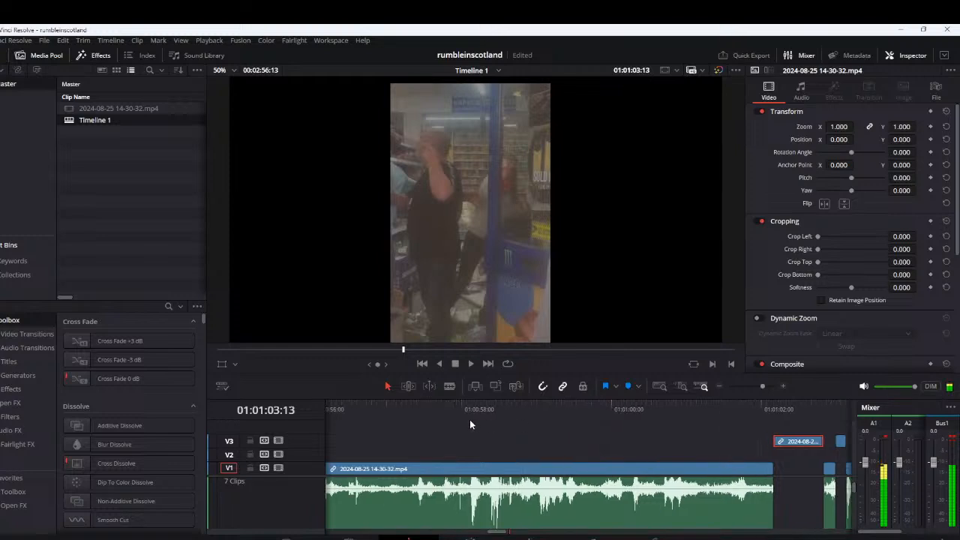
{"action": "left_click", "coordinate": [472, 412]}
{"action": "key", "text": "space"}
{"action": "left_click", "coordinate": [455, 407]}
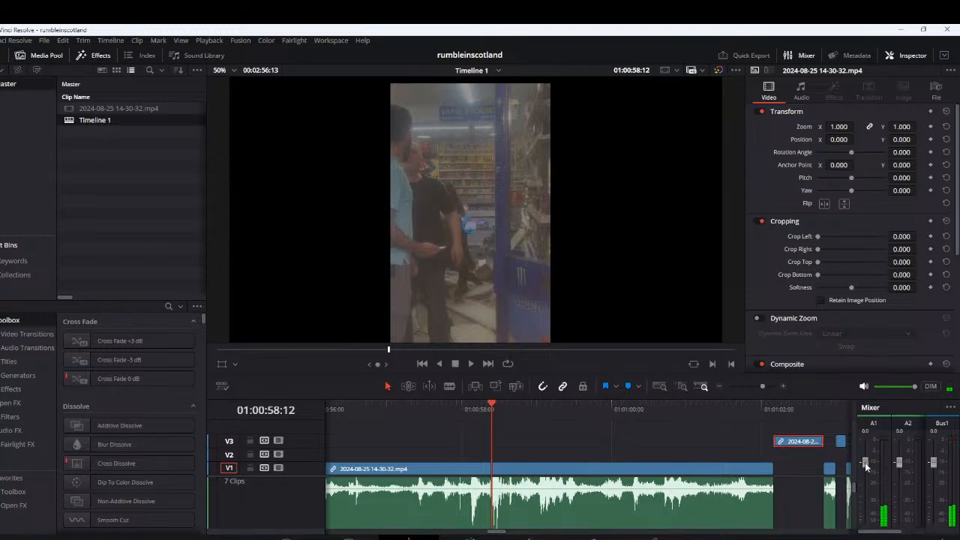
{"action": "left_click", "coordinate": [486, 409]}
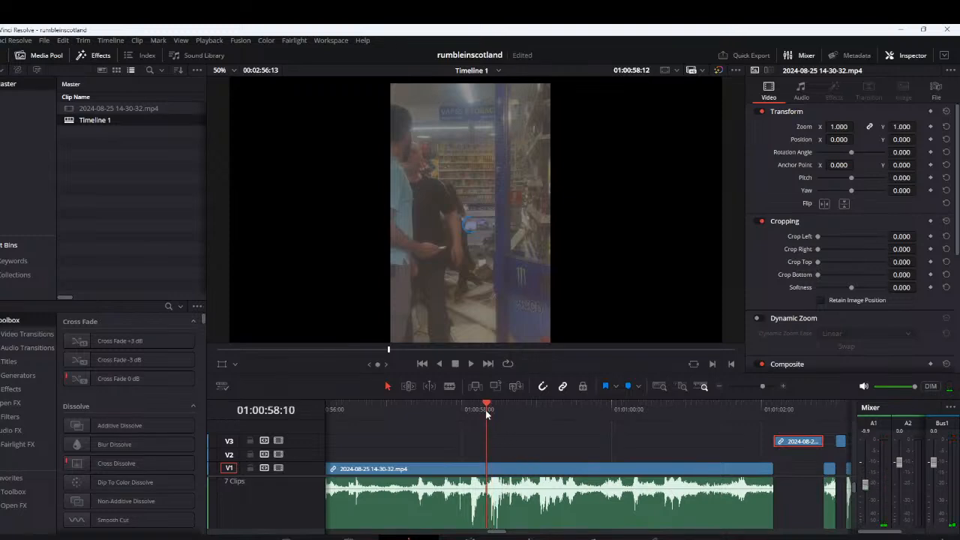
{"action": "key", "text": "space"}
{"action": "left_click", "coordinate": [462, 409]}
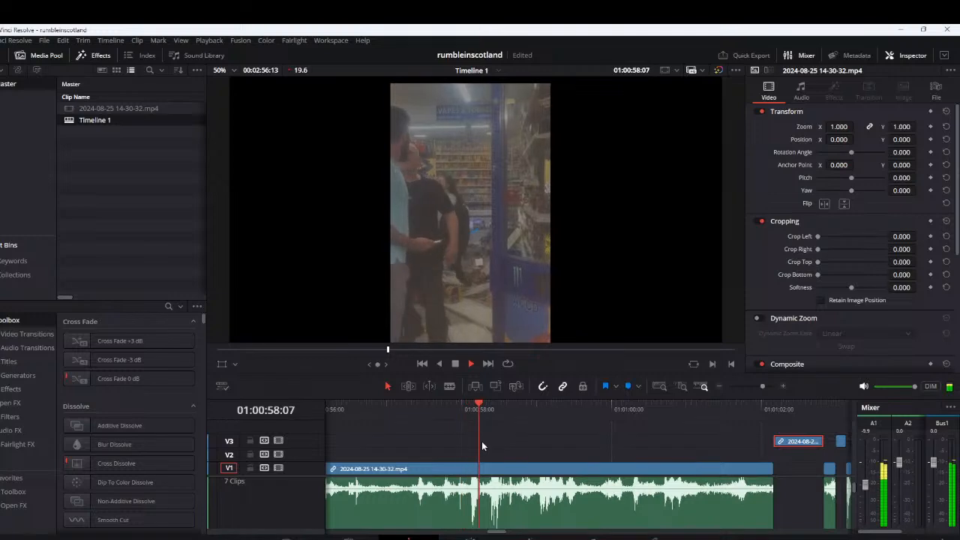
{"action": "left_click", "coordinate": [470, 409]}
Cut out the segment from 0:58:11 to about 0:58:20 and lift it onto V3
{"action": "left_click_drag", "start_coordinate": [470, 409], "coordinate": [489, 412]}
{"action": "key", "text": "ctrl+b"}
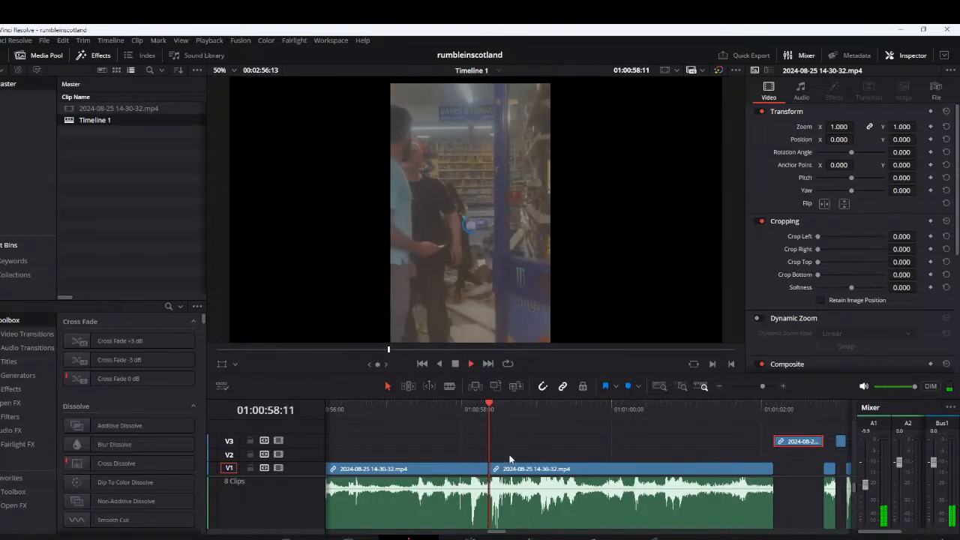
{"action": "key", "text": "space"}
{"action": "left_click_drag", "start_coordinate": [499, 453], "coordinate": [499, 446]}
Cut out the segment from 0:58:02 to 0:58:11 and move it, with the neighbouring lifted clip, along V3 to about 1:01
{"action": "scroll", "coordinate": [517, 447], "scroll_direction": "left", "scroll_amount": 2}
{"action": "left_click_drag", "start_coordinate": [520, 407], "coordinate": [526, 410]}
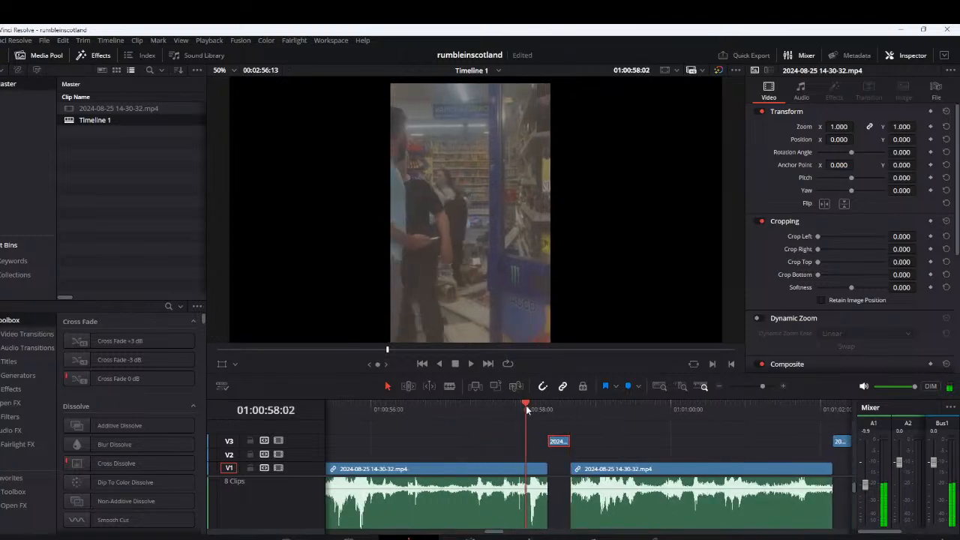
{"action": "left_click", "coordinate": [536, 472]}
{"action": "key", "text": "ctrl+b"}
{"action": "left_click_drag", "start_coordinate": [538, 470], "coordinate": [660, 461]}
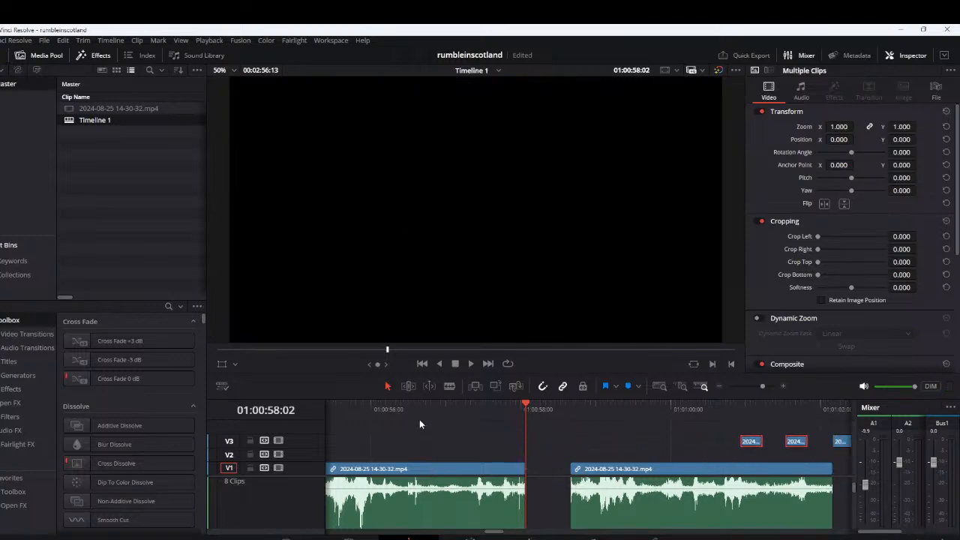
Raise track A1 to -5.0 in the mixer and replay the sound around 0:55
{"action": "key", "text": "space"}
{"action": "scroll", "coordinate": [541, 467], "scroll_direction": "left", "scroll_amount": 3}
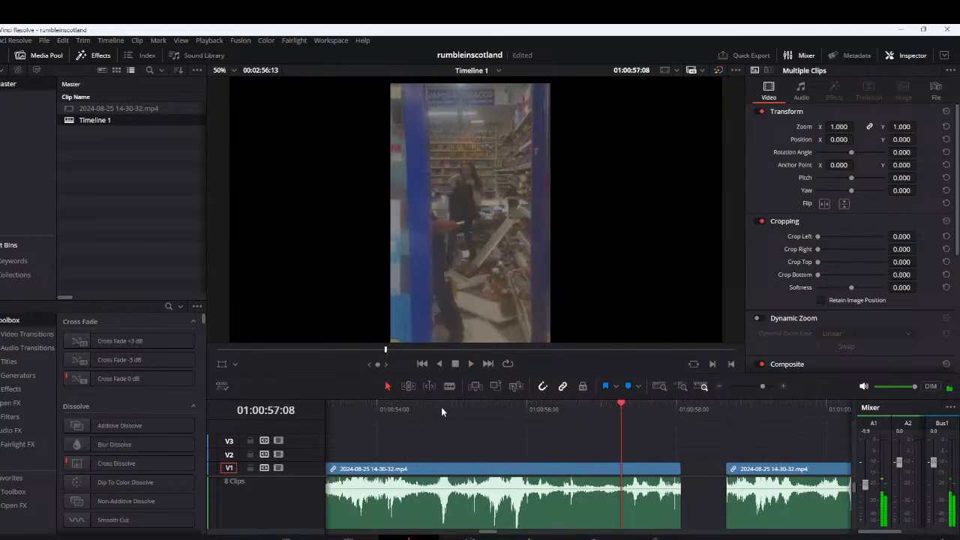
{"action": "left_click", "coordinate": [414, 408]}
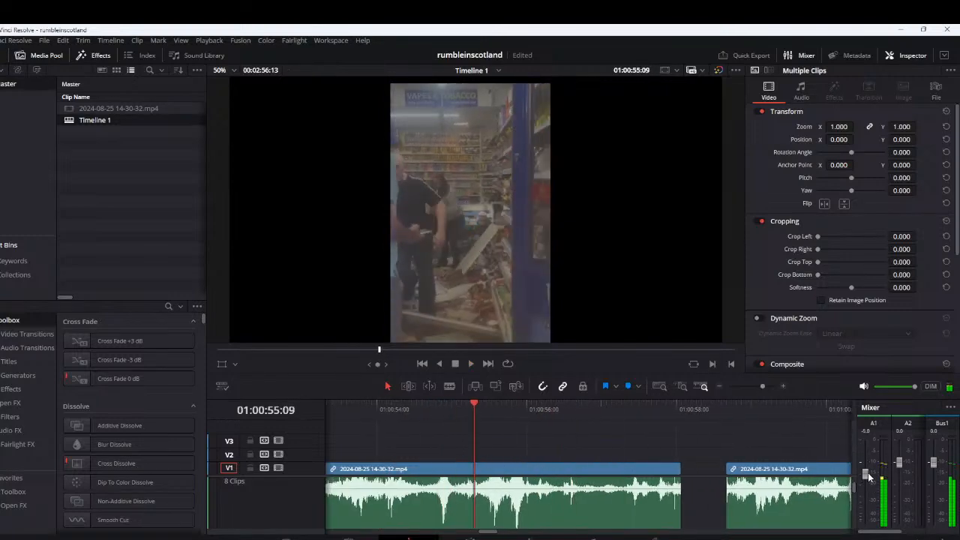
{"action": "left_click", "coordinate": [440, 410]}
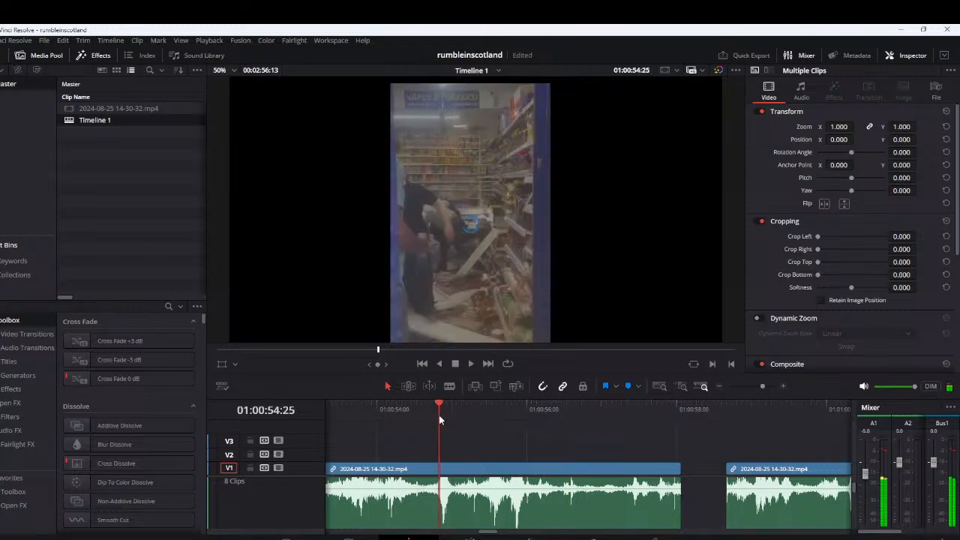
Cut out the segment from about 0:54:21 to 0:55:01 and move it onto V3, starting at 0:55:01
{"action": "left_click", "coordinate": [437, 415]}
{"action": "left_click", "coordinate": [470, 473]}
{"action": "key", "text": "ctrl+b"}
{"action": "key", "text": "ctrl+b"}
{"action": "left_click_drag", "start_coordinate": [440, 471], "coordinate": [466, 441]}
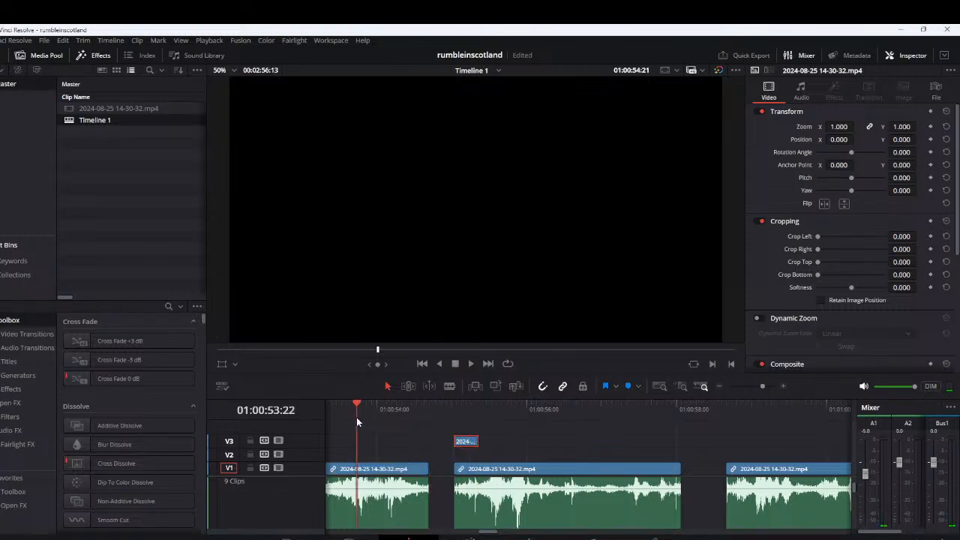
Play the footage around the 0:55 gap from about 0:53:22, and play the earlier part from about 0:51
{"action": "key", "text": "space"}
{"action": "left_click_drag", "start_coordinate": [398, 456], "coordinate": [600, 454]}
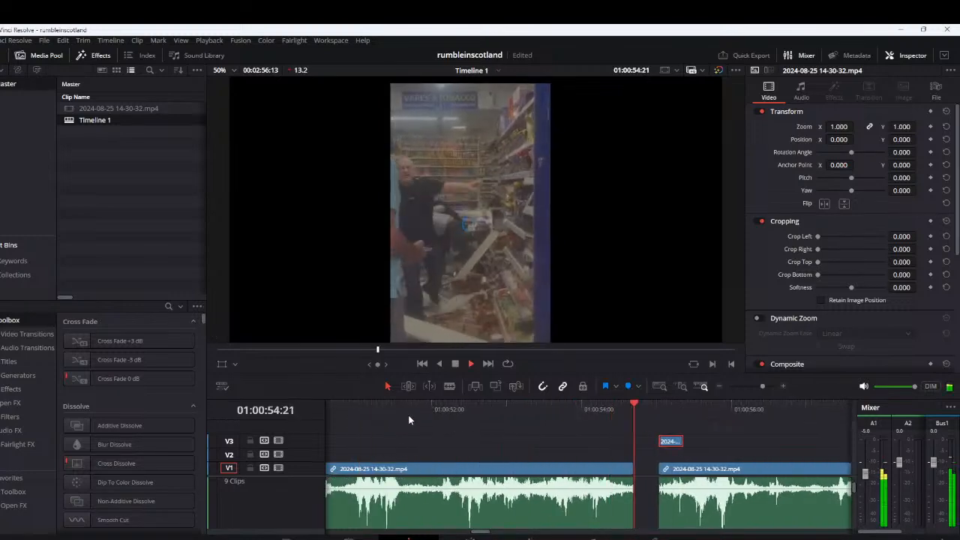
{"action": "left_click", "coordinate": [355, 420]}
{"action": "key", "text": "space"}
{"action": "left_click_drag", "start_coordinate": [466, 435], "coordinate": [675, 442]}
Play the footage from near the start of the timeline through to about 0:23
{"action": "scroll", "coordinate": [452, 470], "scroll_direction": "down", "scroll_amount": 5}
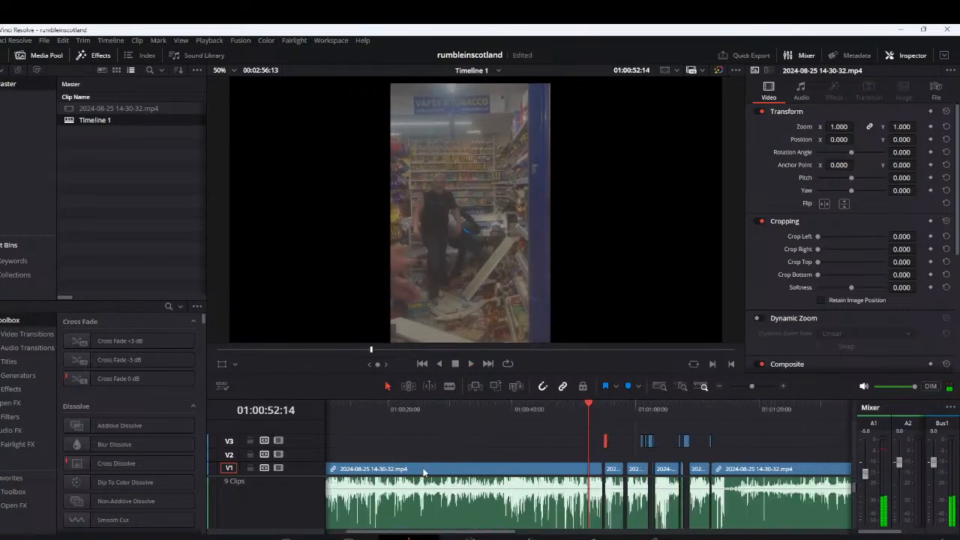
{"action": "left_click_drag", "start_coordinate": [421, 470], "coordinate": [633, 435]}
{"action": "left_click", "coordinate": [343, 414]}
{"action": "key", "text": "space"}
{"action": "scroll", "coordinate": [398, 450], "scroll_direction": "up", "scroll_amount": 3}
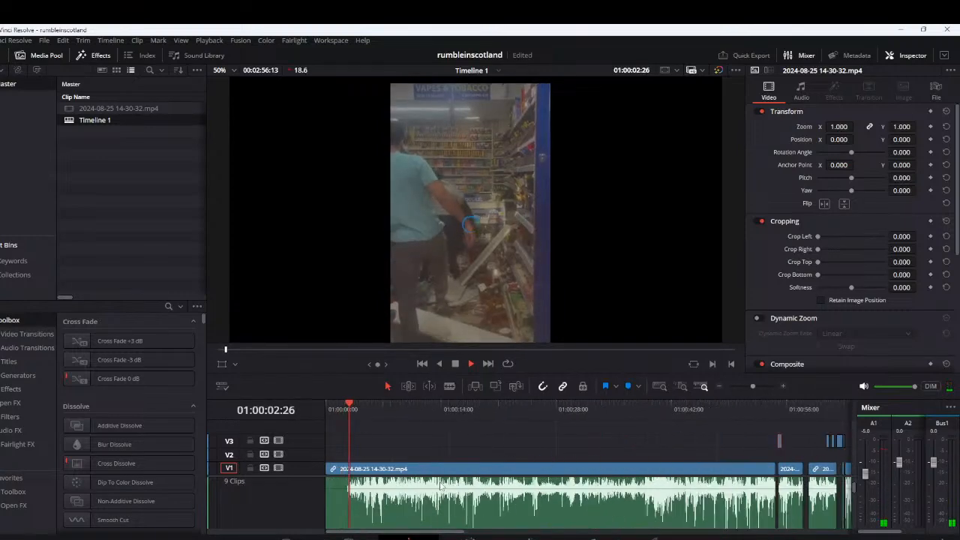
{"action": "scroll", "coordinate": [445, 467], "scroll_direction": "up", "scroll_amount": 2}
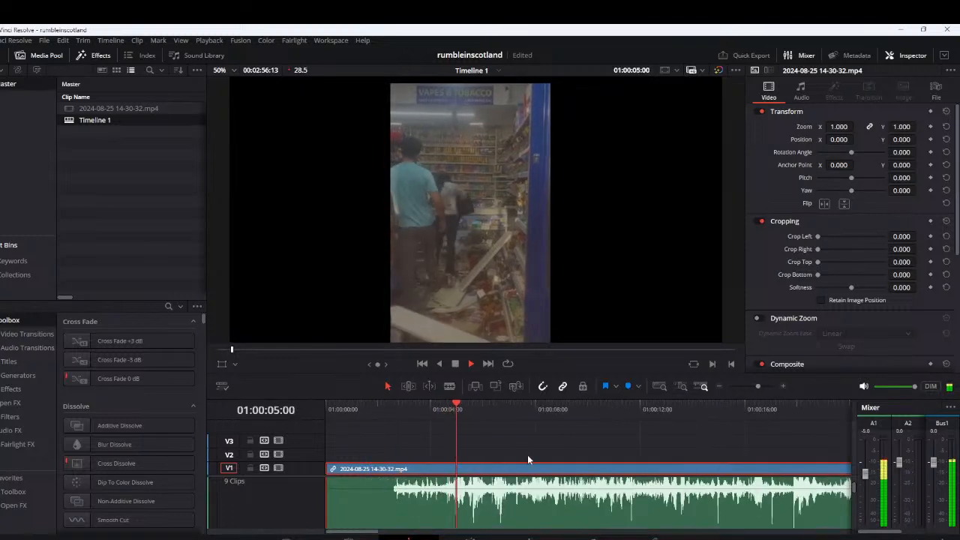
{"action": "scroll", "coordinate": [486, 441], "scroll_direction": "right", "scroll_amount": 5}
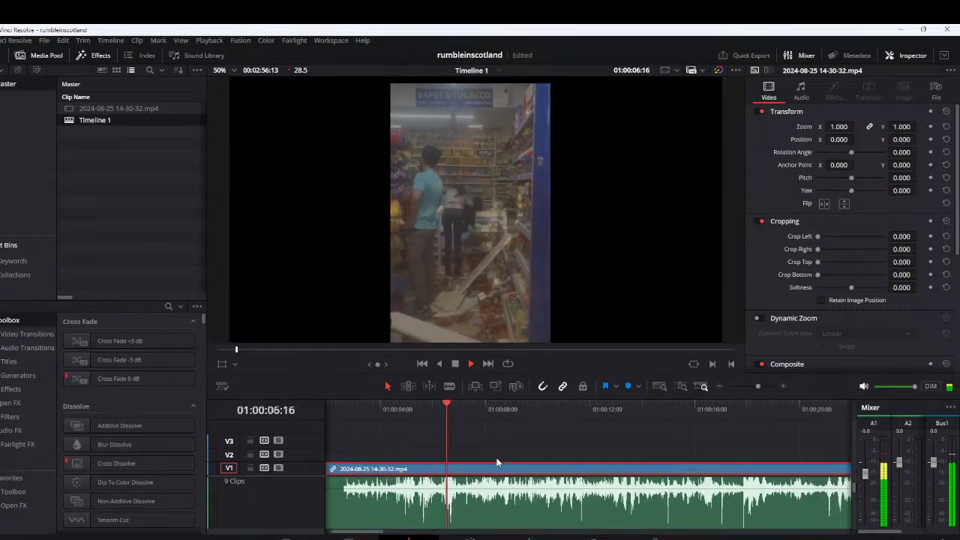
{"action": "scroll", "coordinate": [503, 465], "scroll_direction": "right", "scroll_amount": 1}
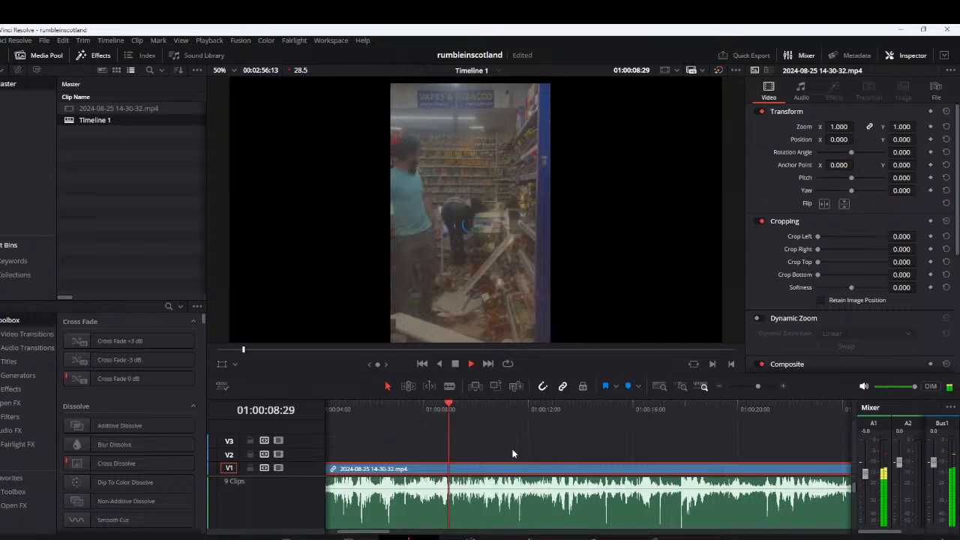
{"action": "scroll", "coordinate": [523, 454], "scroll_direction": "right", "scroll_amount": 5}
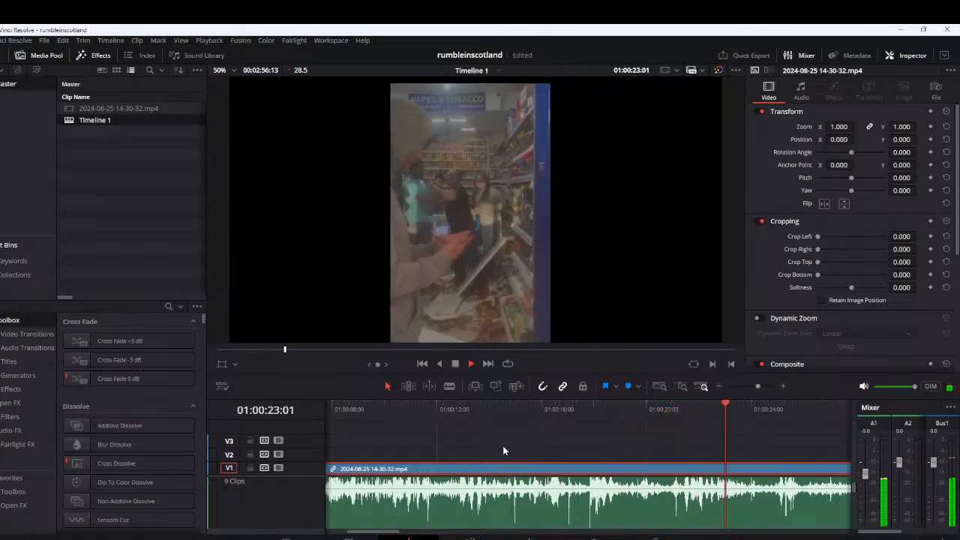
Replay the sound between about 0:21:12 and 0:22:01 several times
{"action": "key", "text": "space"}
{"action": "scroll", "coordinate": [652, 457], "scroll_direction": "up", "scroll_amount": 3}
{"action": "left_click", "coordinate": [453, 415]}
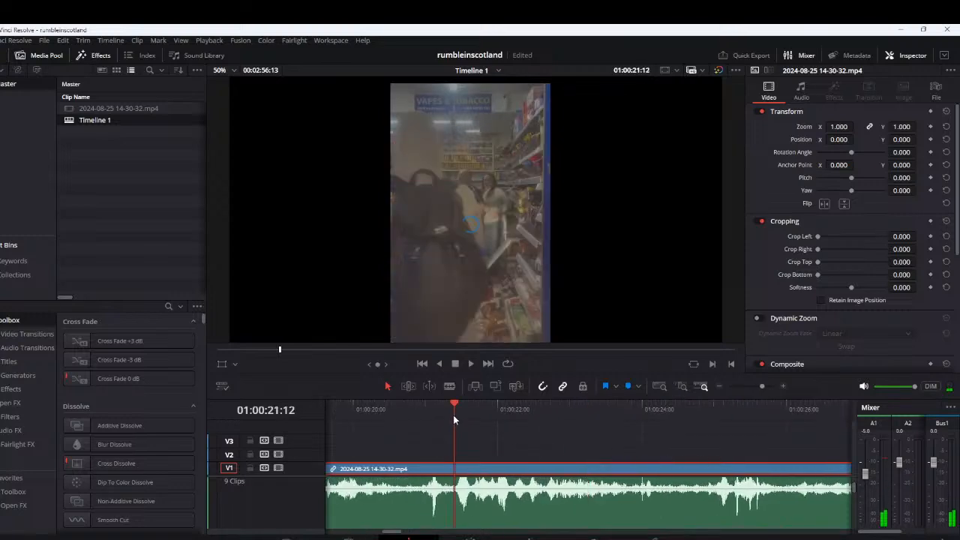
{"action": "key", "text": "space"}
{"action": "left_click", "coordinate": [455, 409]}
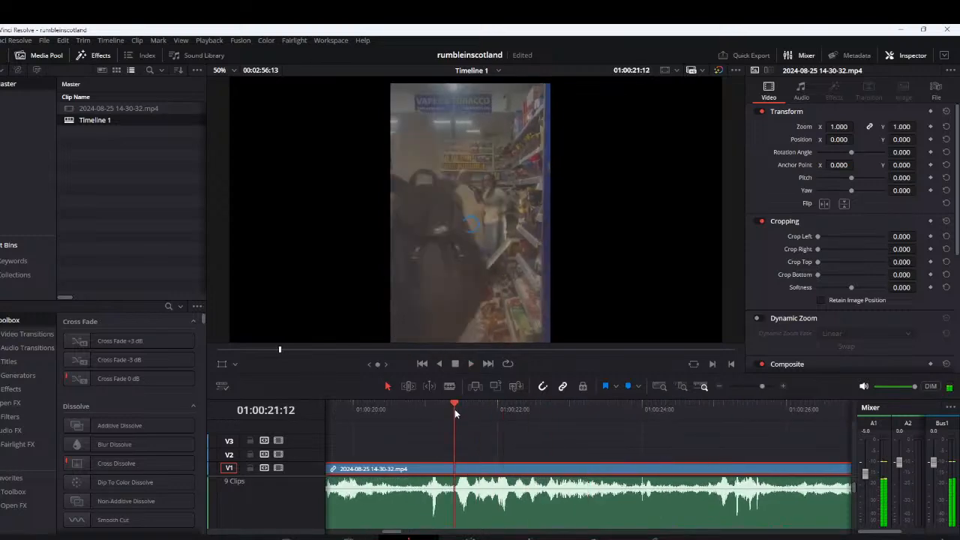
{"action": "left_click", "coordinate": [454, 409]}
{"action": "left_click", "coordinate": [454, 408]}
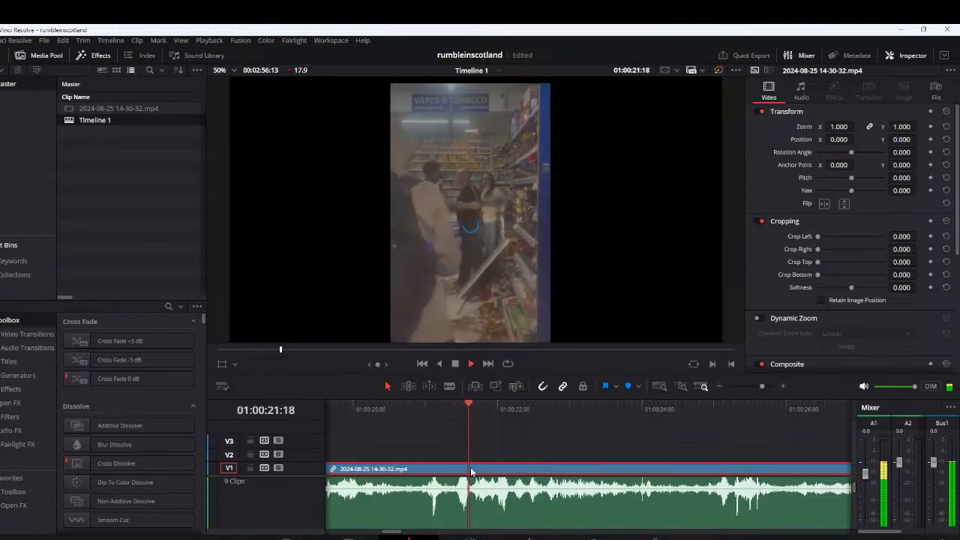
{"action": "key", "text": "space"}
Cut out the segment from about 0:21:13 to 0:22:05 and lift it onto V3
{"action": "left_click", "coordinate": [458, 409]}
{"action": "key", "text": "Left"}
{"action": "key", "text": "ctrl+b"}
{"action": "key", "text": "space"}
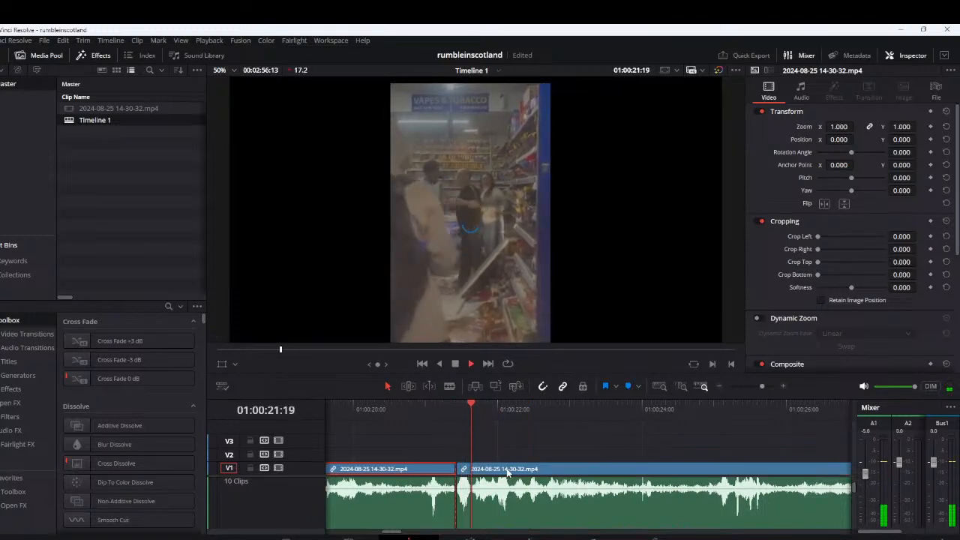
{"action": "left_click_drag", "start_coordinate": [522, 412], "coordinate": [512, 409]}
{"action": "left_click", "coordinate": [492, 471]}
{"action": "key", "text": "ctrl+b"}
{"action": "left_click_drag", "start_coordinate": [491, 471], "coordinate": [464, 442]}
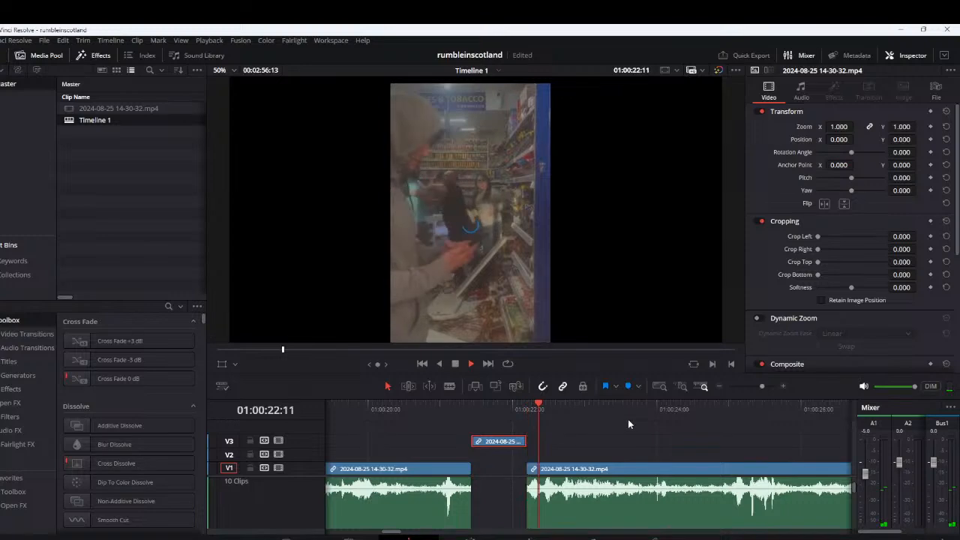
Play on past the segment lifted at 0:22 and replay the sound around 0:24
{"action": "scroll", "coordinate": [707, 444], "scroll_direction": "down", "scroll_amount": 3}
{"action": "scroll", "coordinate": [569, 447], "scroll_direction": "right", "scroll_amount": 3}
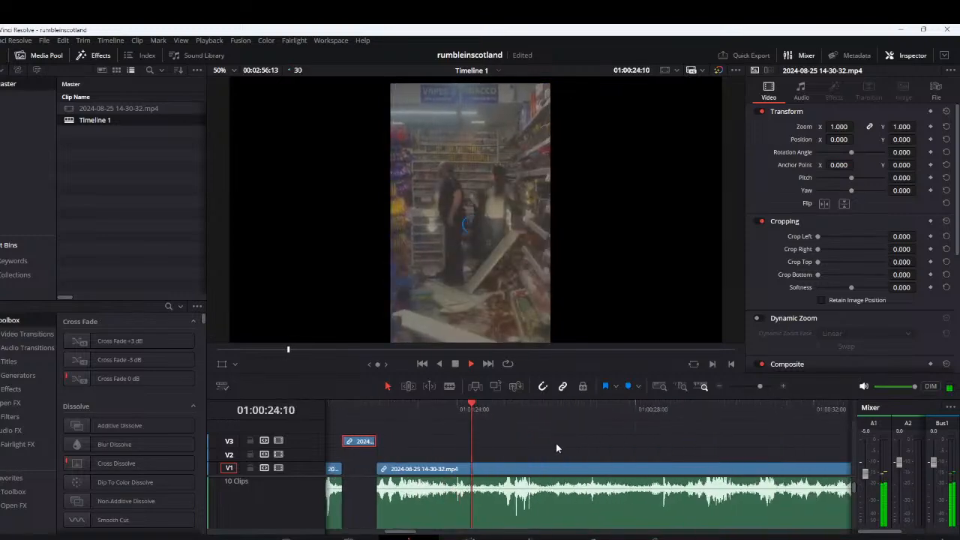
{"action": "scroll", "coordinate": [557, 444], "scroll_direction": "up", "scroll_amount": 1}
{"action": "left_click", "coordinate": [529, 408]}
{"action": "left_click", "coordinate": [530, 407]}
{"action": "left_click", "coordinate": [531, 406]}
{"action": "key", "text": "space"}
{"action": "left_click", "coordinate": [539, 409]}
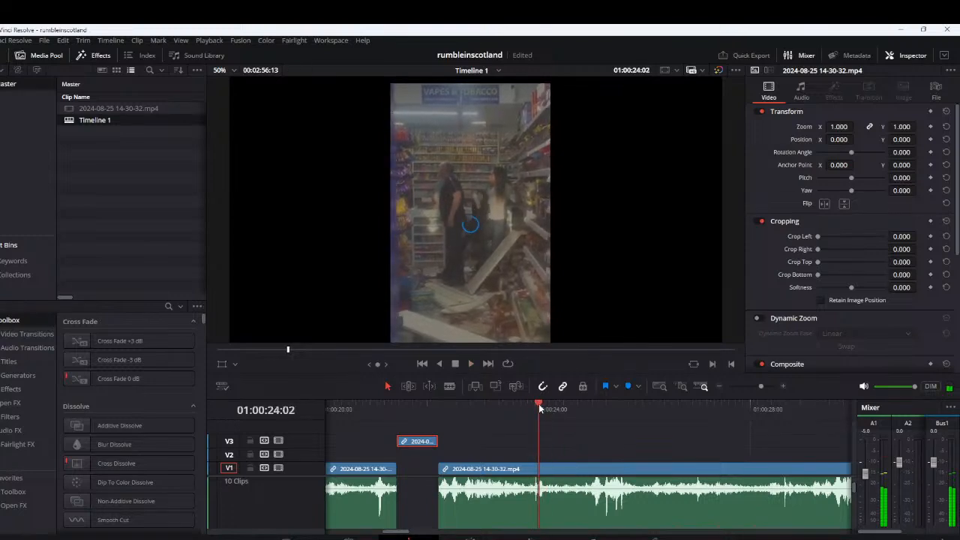
{"action": "left_click", "coordinate": [539, 409]}
Cut out the segment from 0:23:26 to about 0:24:07 and lift it onto V2
{"action": "left_click", "coordinate": [530, 407]}
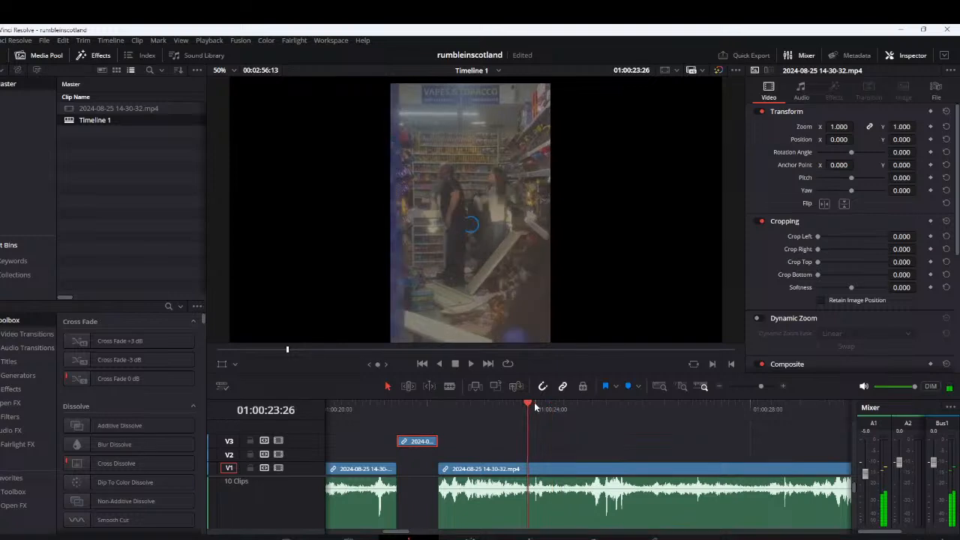
{"action": "key", "text": "ctrl+b"}
{"action": "left_click", "coordinate": [528, 407]}
{"action": "left_click_drag", "start_coordinate": [543, 467], "coordinate": [537, 456]}
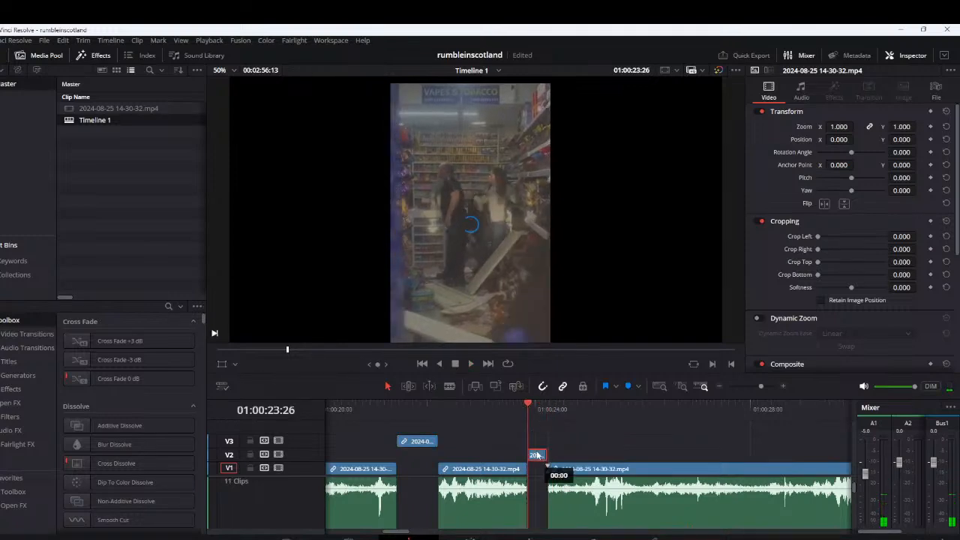
Play the footage after the V2 segment to about 0:29, and replay the sound from around 0:28:06
{"action": "key", "text": "space"}
{"action": "left_click", "coordinate": [586, 408]}
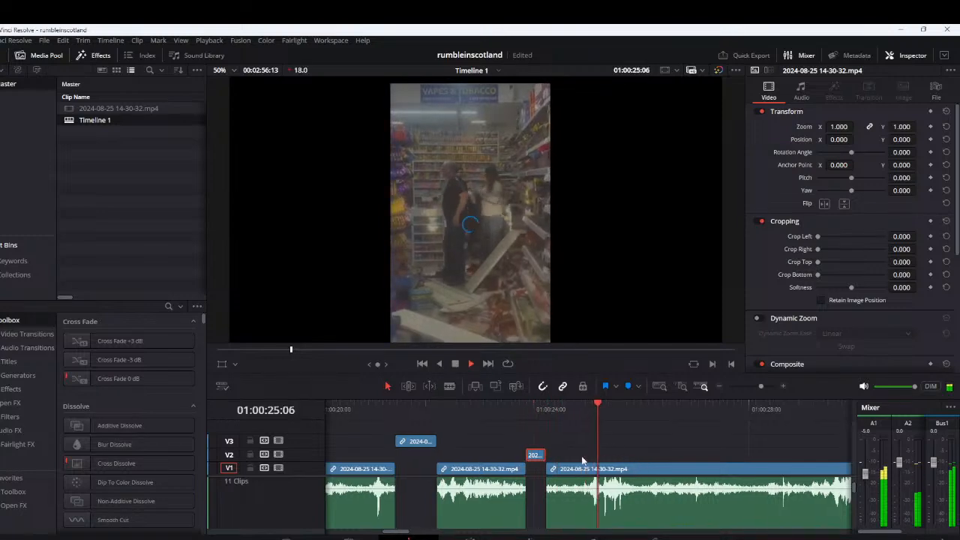
{"action": "left_click_drag", "start_coordinate": [599, 458], "coordinate": [422, 457]}
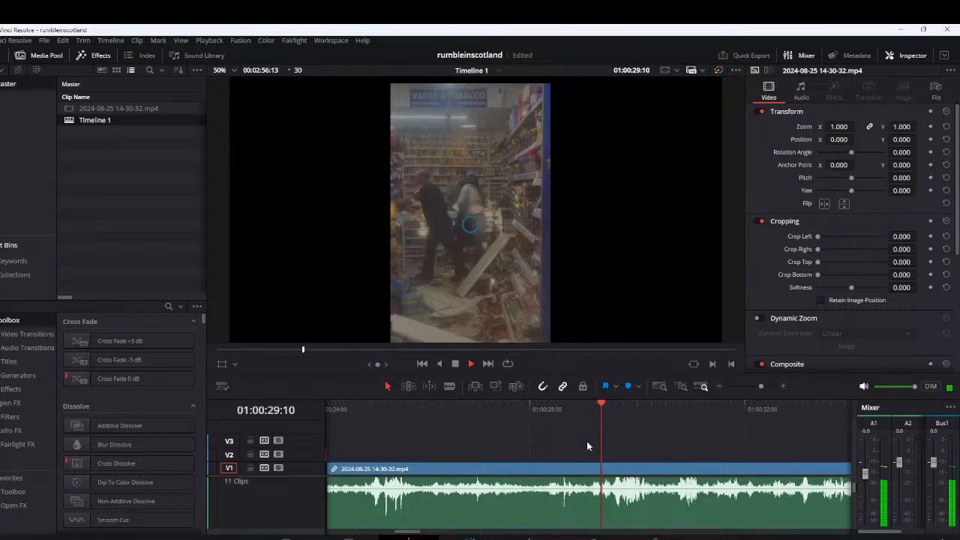
{"action": "mouse_move", "coordinate": [563, 414]}
{"action": "left_mouse_down"}
{"action": "mouse_move", "coordinate": [551, 412]}
{"action": "mouse_move", "coordinate": [561, 414]}
{"action": "left_mouse_up"}
{"action": "left_click", "coordinate": [540, 407]}
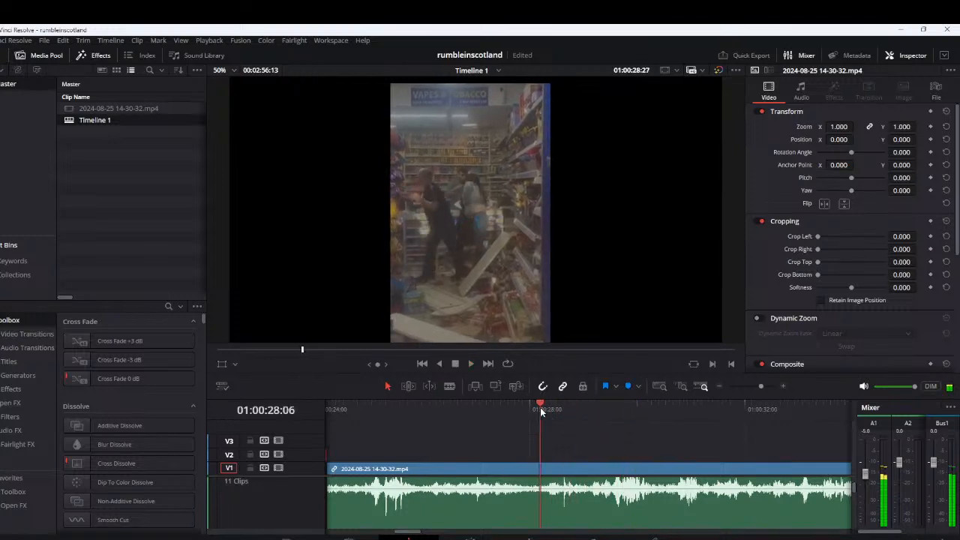
{"action": "scroll", "coordinate": [643, 478], "scroll_direction": "up", "scroll_amount": 2}
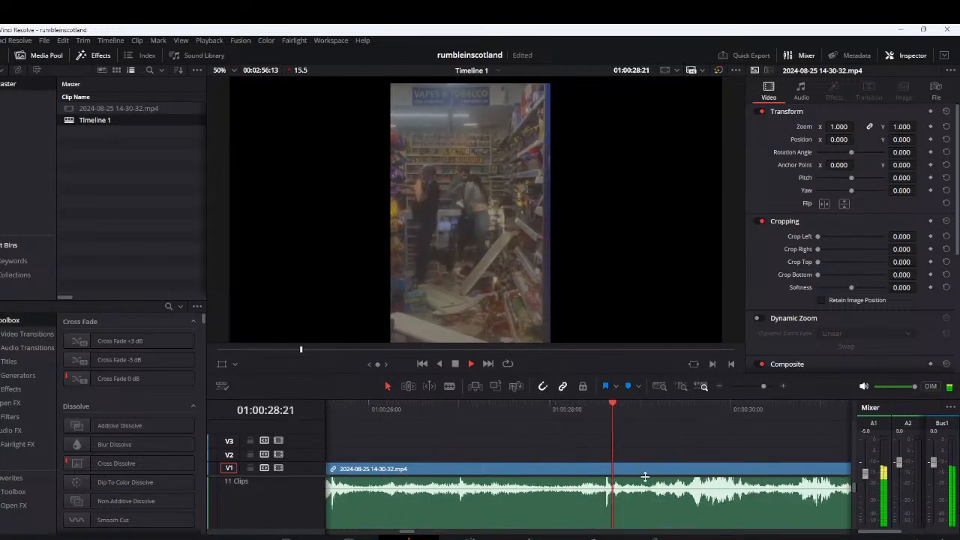
Cut out the segment from about 0:28:08 to 0:29:04 and lift it onto V3
{"action": "left_click", "coordinate": [573, 413]}
{"action": "left_click", "coordinate": [573, 413]}
{"action": "key", "text": "ctrl+b"}
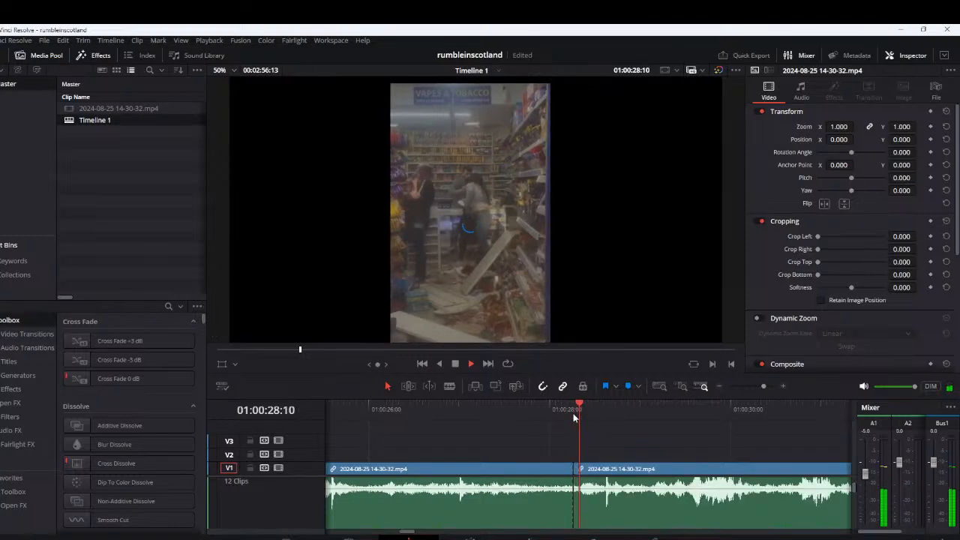
{"action": "left_click", "coordinate": [652, 407]}
{"action": "key", "text": "ctrl+b"}
{"action": "left_click_drag", "start_coordinate": [621, 470], "coordinate": [621, 448]}
Play on from the 0:29 gap to about 0:32:18 and recheck the footage around 0:32:16
{"action": "key", "text": "space"}
{"action": "scroll", "coordinate": [653, 469], "scroll_direction": "down", "scroll_amount": 5}
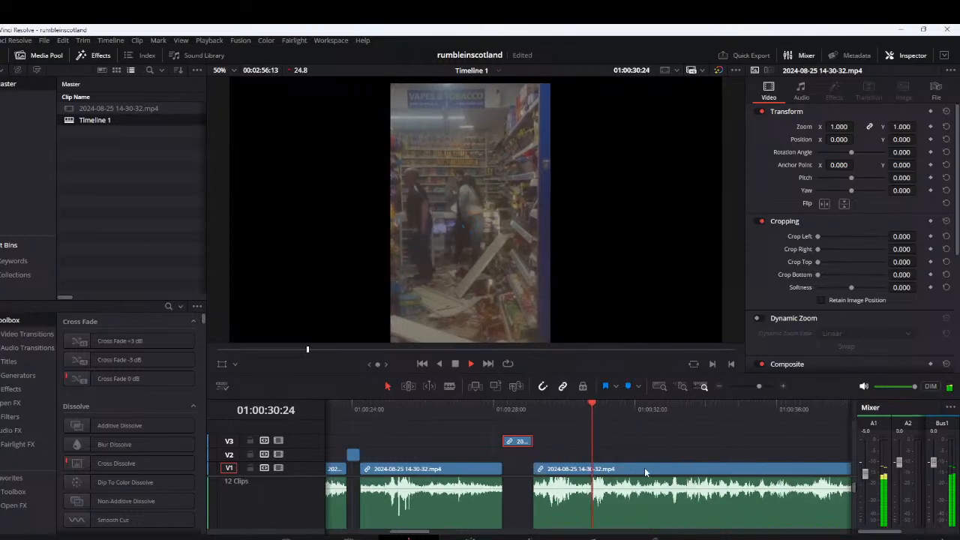
{"action": "scroll", "coordinate": [643, 472], "scroll_direction": "down", "scroll_amount": 4}
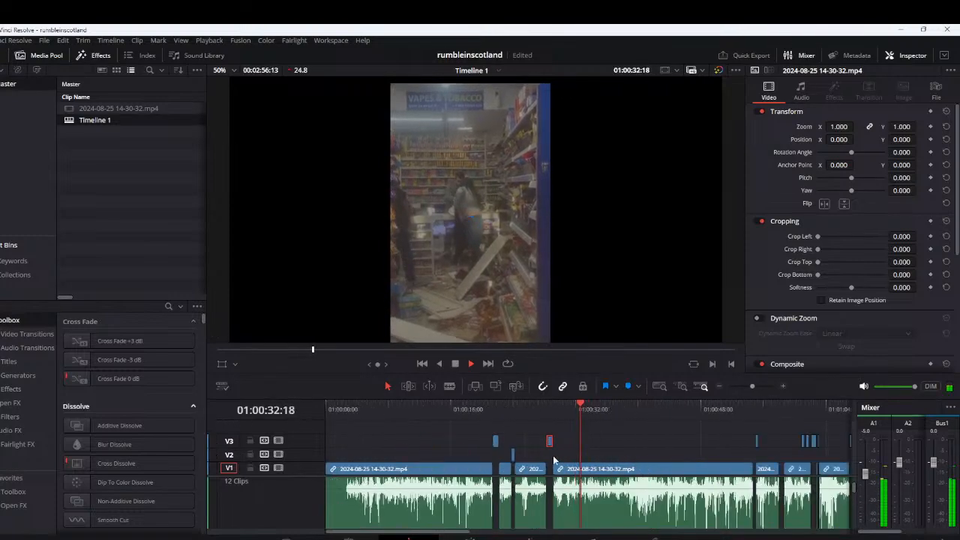
{"action": "scroll", "coordinate": [642, 457], "scroll_direction": "up", "scroll_amount": 5}
{"action": "left_click", "coordinate": [495, 410]}
{"action": "left_click", "coordinate": [501, 407]}
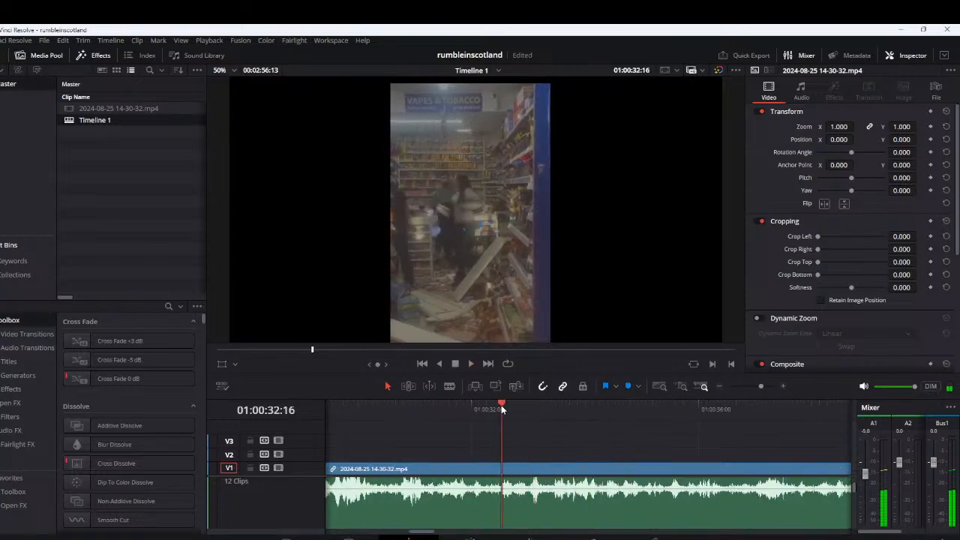
Cut out the segment from 0:32:16 to about 0:33:25 and lift it onto V3
{"action": "key", "text": "space"}
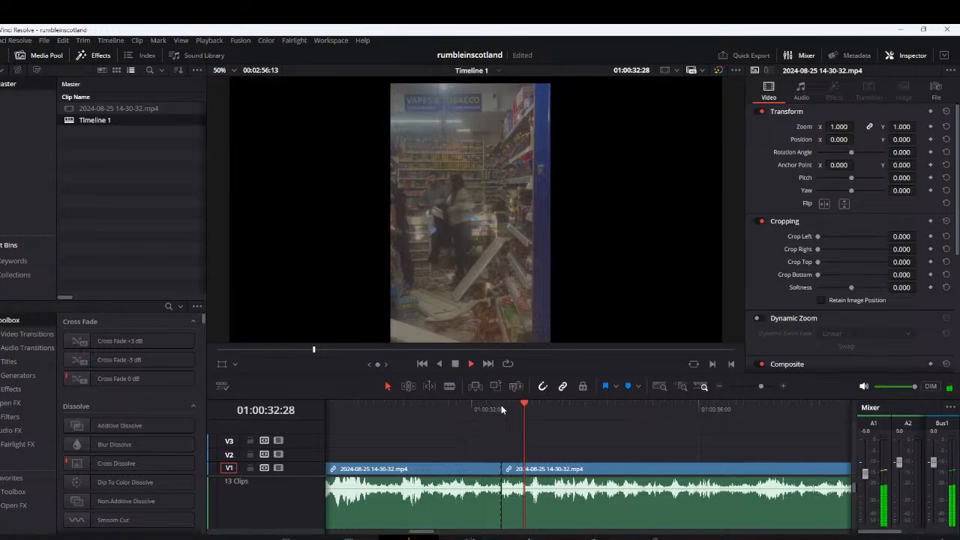
{"action": "key", "text": "space"}
{"action": "key", "text": "Right"}
{"action": "key", "text": "Right"}
{"action": "key", "text": "Right"}
{"action": "key", "text": "Right"}
{"action": "key", "text": "Right"}
{"action": "key", "text": "ctrl+b"}
{"action": "left_click_drag", "start_coordinate": [525, 472], "coordinate": [540, 443]}
{"action": "key", "text": "space"}
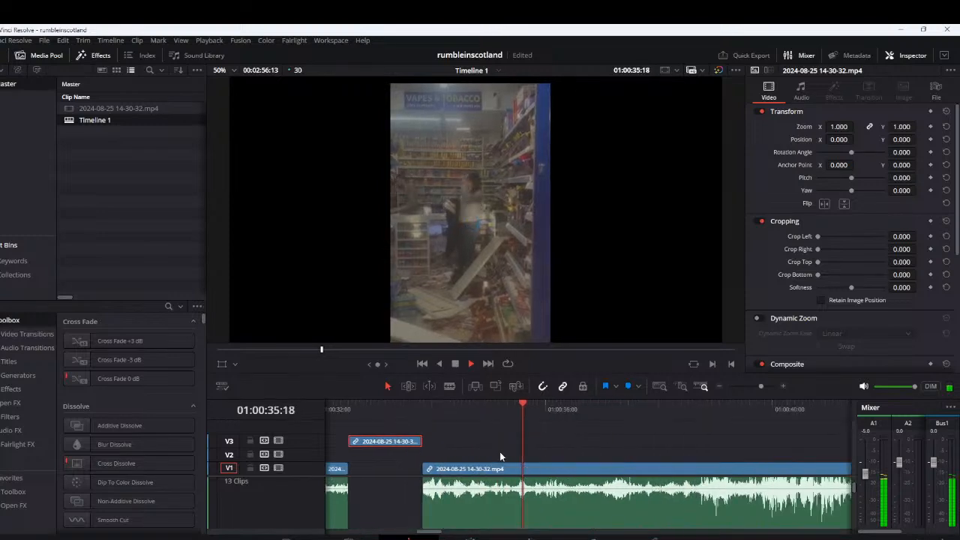
Cut out the segment from about 0:37:01 to 0:37:16 and lift it onto V3
{"action": "scroll", "coordinate": [637, 473], "scroll_direction": "down", "scroll_amount": 1}
{"action": "left_click", "coordinate": [663, 472]}
{"action": "left_click_drag", "start_coordinate": [605, 404], "coordinate": [563, 411]}
{"action": "scroll", "coordinate": [629, 452], "scroll_direction": "up", "scroll_amount": 2}
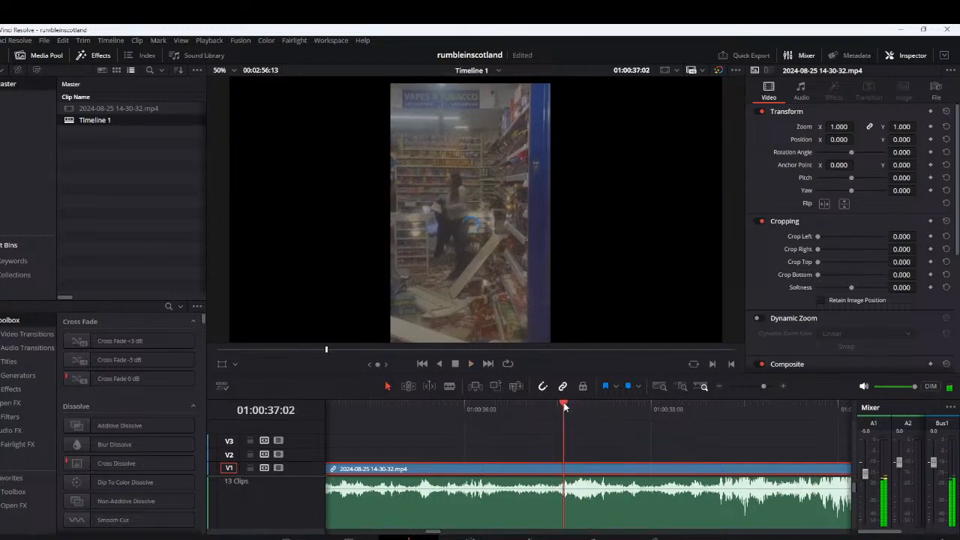
{"action": "left_click_drag", "start_coordinate": [563, 404], "coordinate": [562, 404]}
{"action": "left_click", "coordinate": [561, 402]}
{"action": "key", "text": "space"}
{"action": "key", "text": "ctrl+b"}
{"action": "key", "text": "space"}
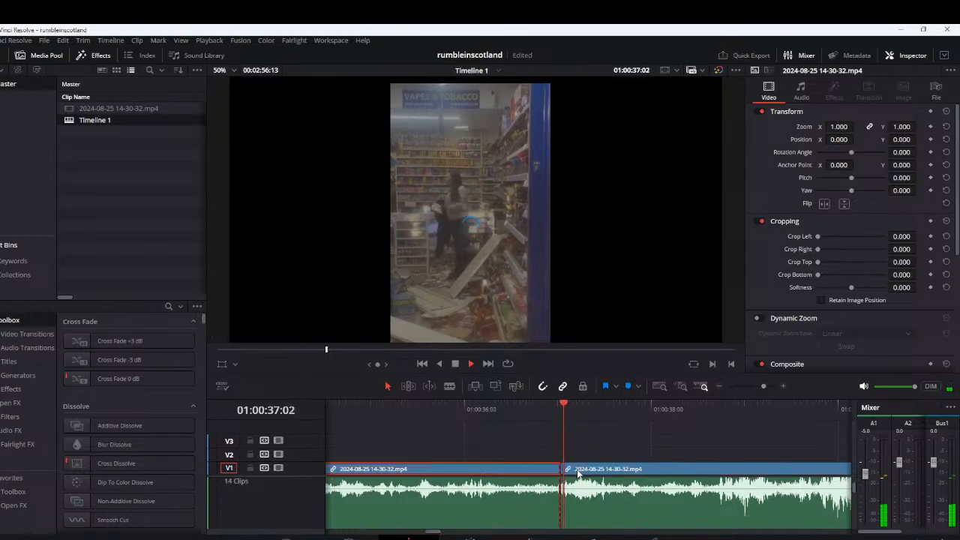
{"action": "key", "text": "space"}
{"action": "key", "text": "ctrl+b"}
{"action": "left_click_drag", "start_coordinate": [596, 474], "coordinate": [583, 444]}
Replay the newly lifted segment at 0:37 and play the footage on to about 0:51:22
{"action": "left_click", "coordinate": [558, 406]}
{"action": "key", "text": "space"}
{"action": "left_click", "coordinate": [558, 406]}
{"action": "key", "text": "space"}
{"action": "key", "text": "space"}
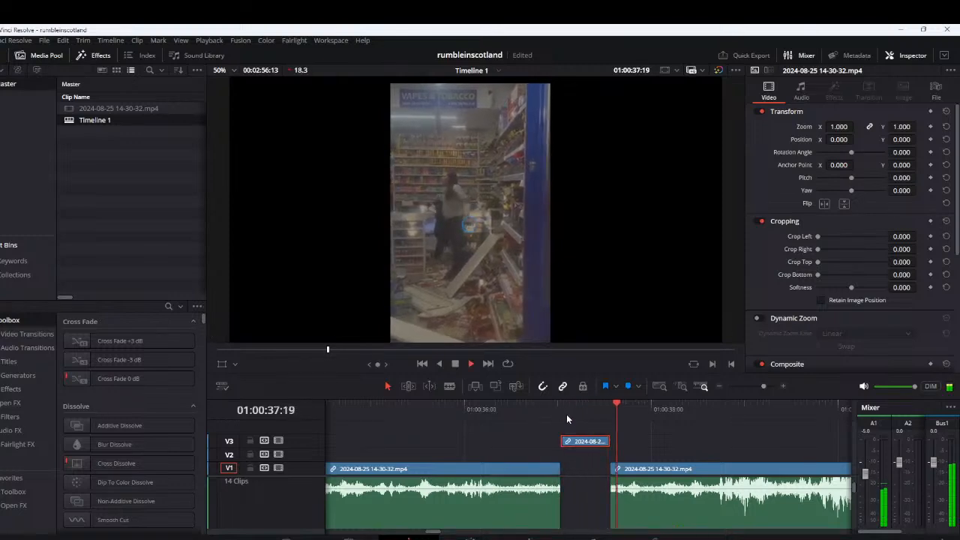
{"action": "scroll", "coordinate": [678, 441], "scroll_direction": "down", "scroll_amount": 2}
{"action": "left_click_drag", "start_coordinate": [591, 448], "coordinate": [515, 450]}
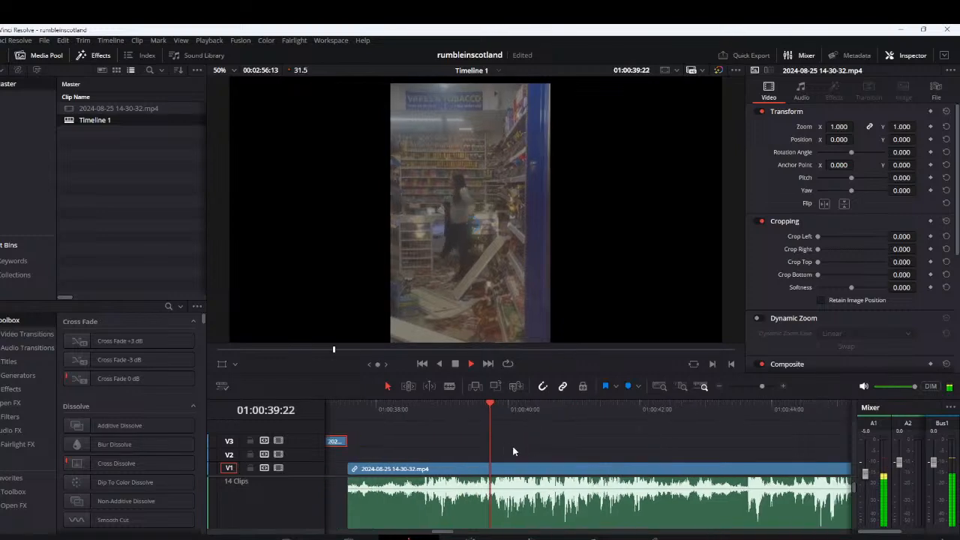
{"action": "scroll", "coordinate": [576, 464], "scroll_direction": "down", "scroll_amount": 1}
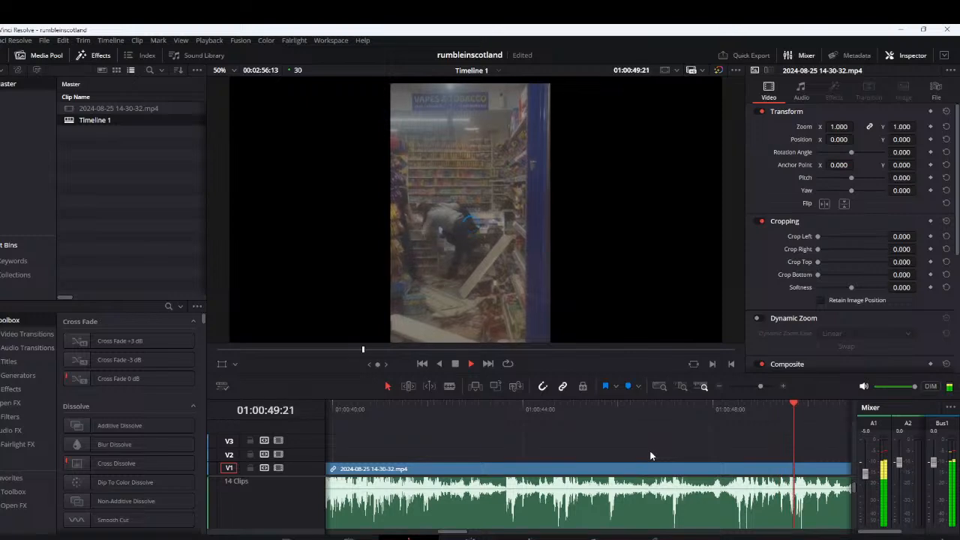
{"action": "scroll", "coordinate": [651, 456], "scroll_direction": "down", "scroll_amount": 2}
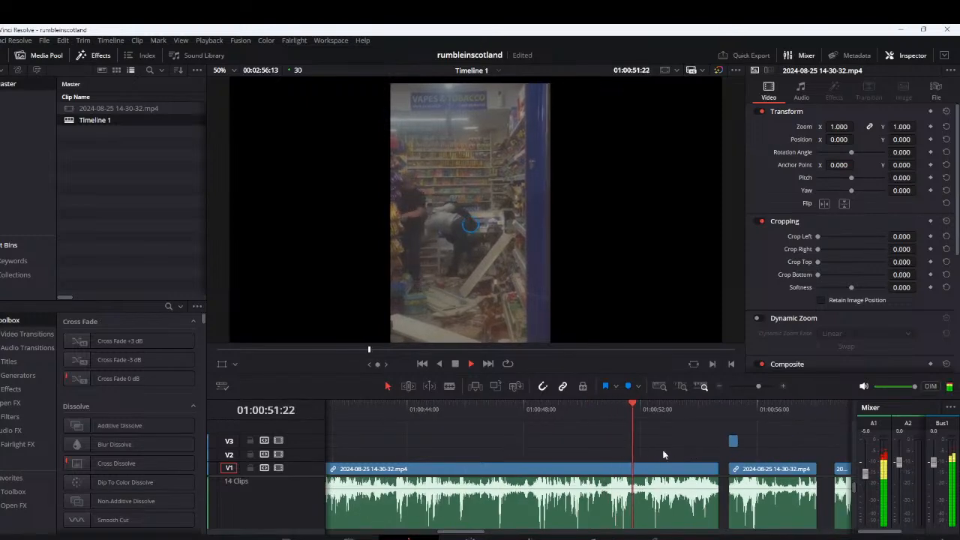
Recheck the sound around 0:51 and play on past the 0:55 gap to about 1:03
{"action": "left_click", "coordinate": [601, 407]}
{"action": "scroll", "coordinate": [714, 447], "scroll_direction": "up", "scroll_amount": 2}
{"action": "left_click", "coordinate": [553, 410]}
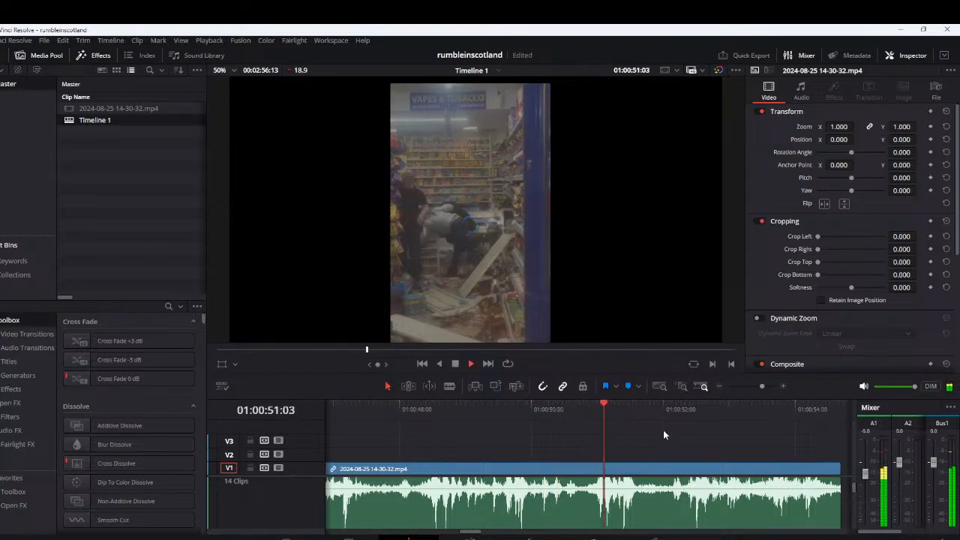
{"action": "scroll", "coordinate": [688, 450], "scroll_direction": "down", "scroll_amount": 2}
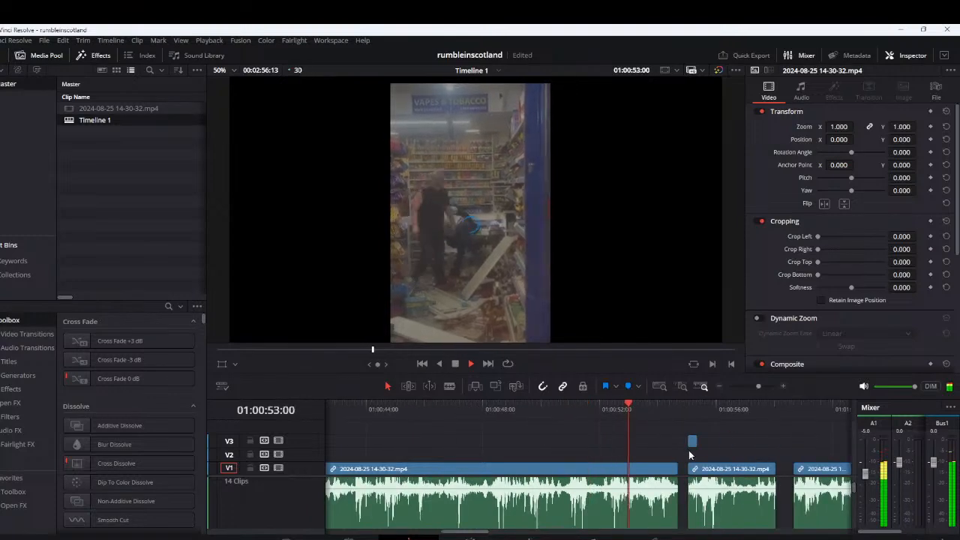
{"action": "scroll", "coordinate": [688, 450], "scroll_direction": "up", "scroll_amount": 2}
{"action": "scroll", "coordinate": [688, 450], "scroll_direction": "down", "scroll_amount": 2}
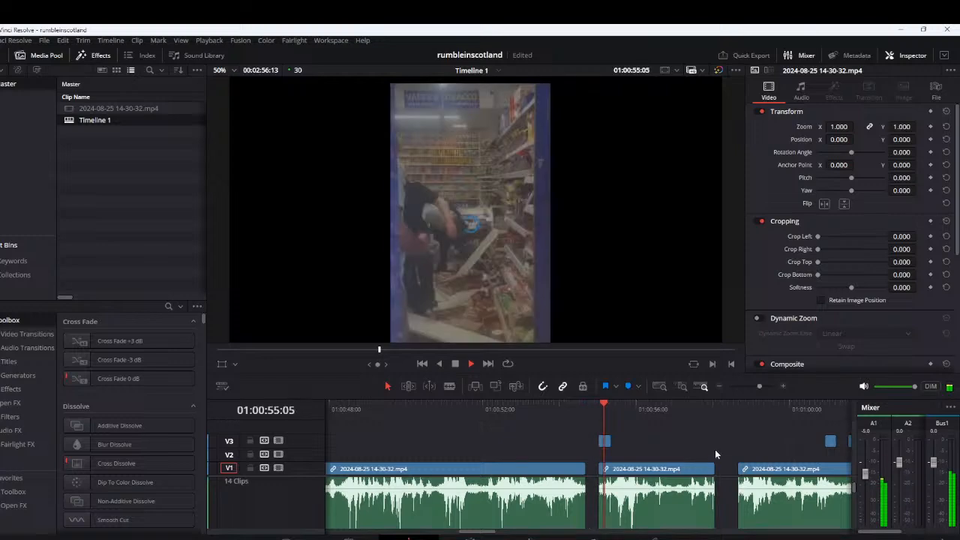
{"action": "scroll", "coordinate": [562, 452], "scroll_direction": "down", "scroll_amount": 1}
{"action": "scroll", "coordinate": [525, 453], "scroll_direction": "right", "scroll_amount": 2}
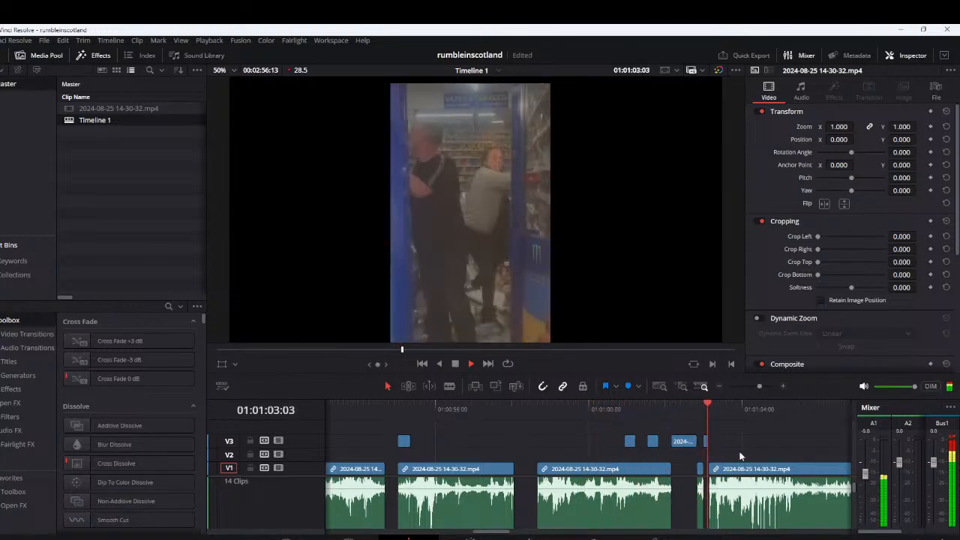
Review the footage from about 1:03 to 1:18, skipping ahead to shortly before the 1:12 gap
{"action": "scroll", "coordinate": [740, 456], "scroll_direction": "down", "scroll_amount": 2}
{"action": "scroll", "coordinate": [739, 454], "scroll_direction": "down", "scroll_amount": 1}
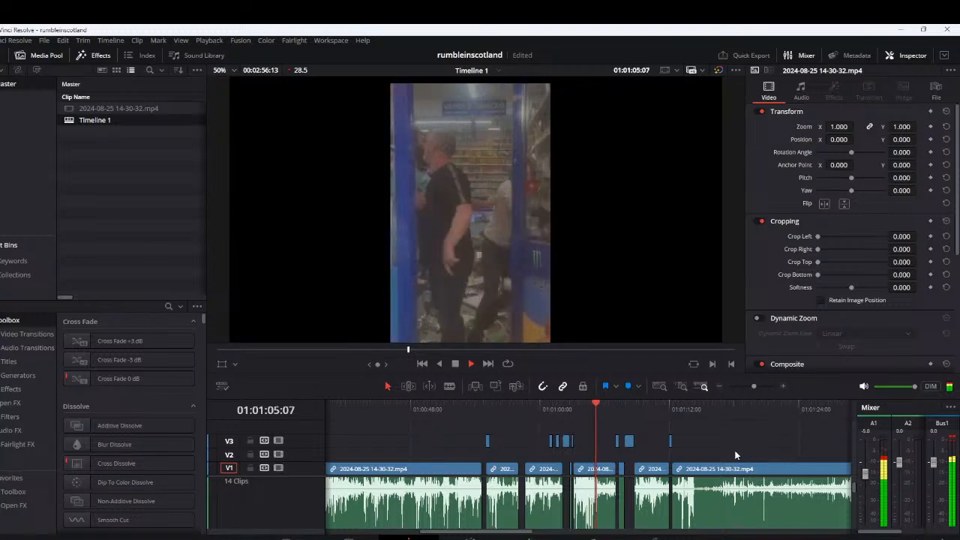
{"action": "scroll", "coordinate": [713, 435], "scroll_direction": "down", "scroll_amount": 1}
{"action": "left_click", "coordinate": [658, 409]}
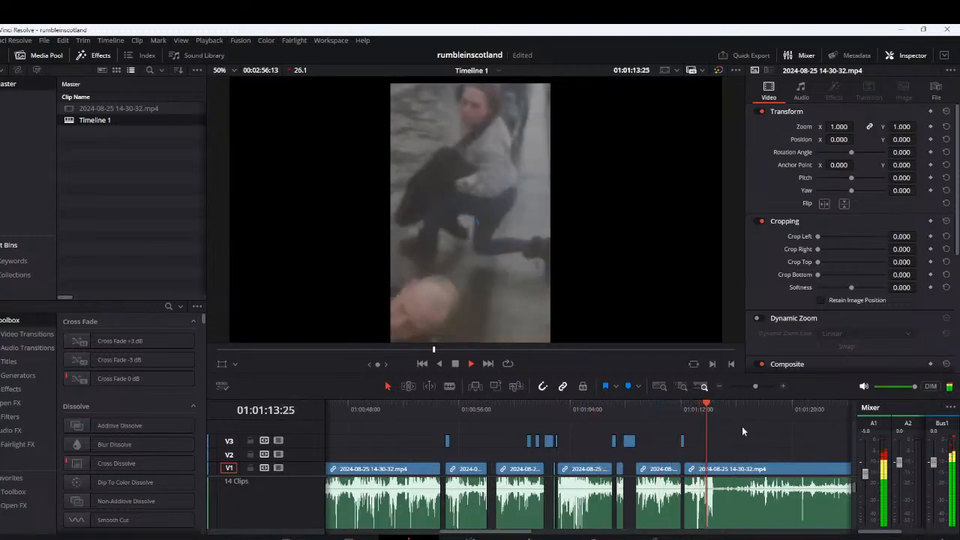
{"action": "scroll", "coordinate": [755, 451], "scroll_direction": "up", "scroll_amount": 2}
{"action": "scroll", "coordinate": [614, 448], "scroll_direction": "up", "scroll_amount": 1}
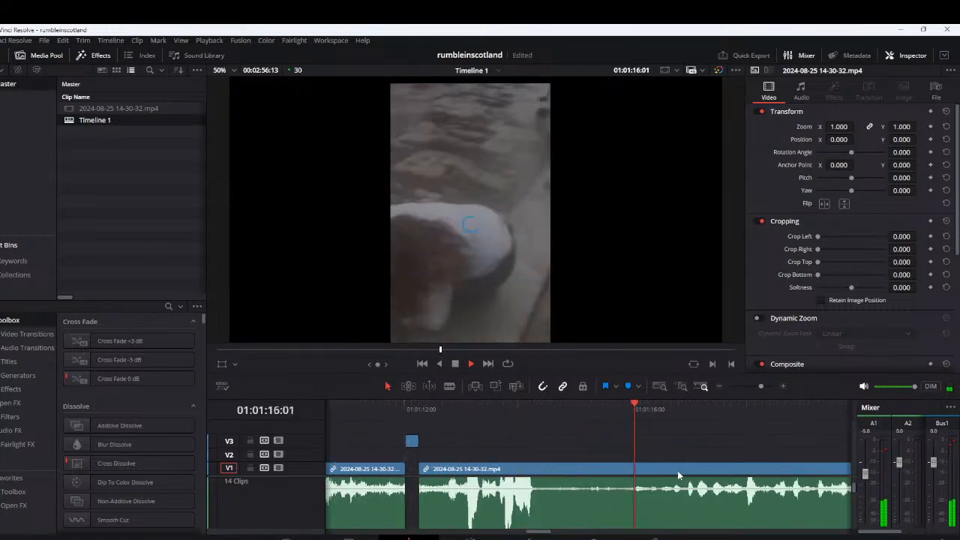
{"action": "scroll", "coordinate": [677, 471], "scroll_direction": "down", "scroll_amount": 1}
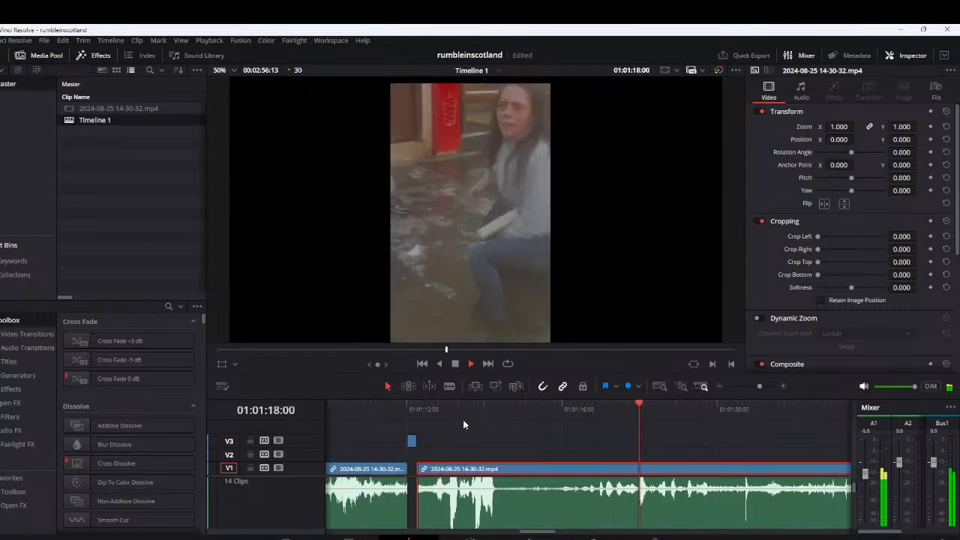
Cut out the segment from about 1:13:11 to 1:14:08 and lift it onto V3
{"action": "left_click", "coordinate": [441, 409]}
{"action": "scroll", "coordinate": [553, 470], "scroll_direction": "up", "scroll_amount": 1}
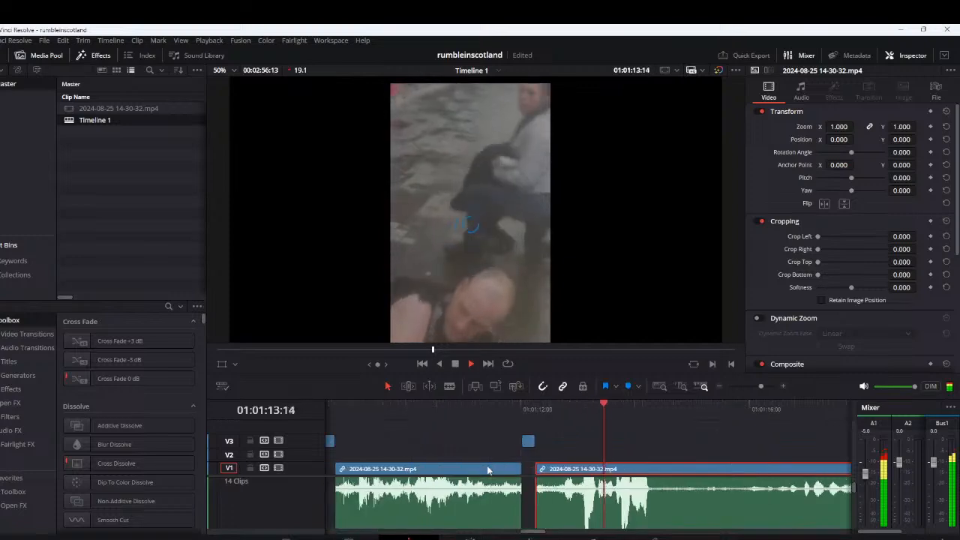
{"action": "left_click", "coordinate": [591, 408]}
{"action": "key", "text": "space"}
{"action": "left_click", "coordinate": [593, 411]}
{"action": "left_click", "coordinate": [598, 409]}
{"action": "left_click", "coordinate": [600, 409]}
{"action": "left_click", "coordinate": [599, 408]}
{"action": "key", "text": "ctrl+b"}
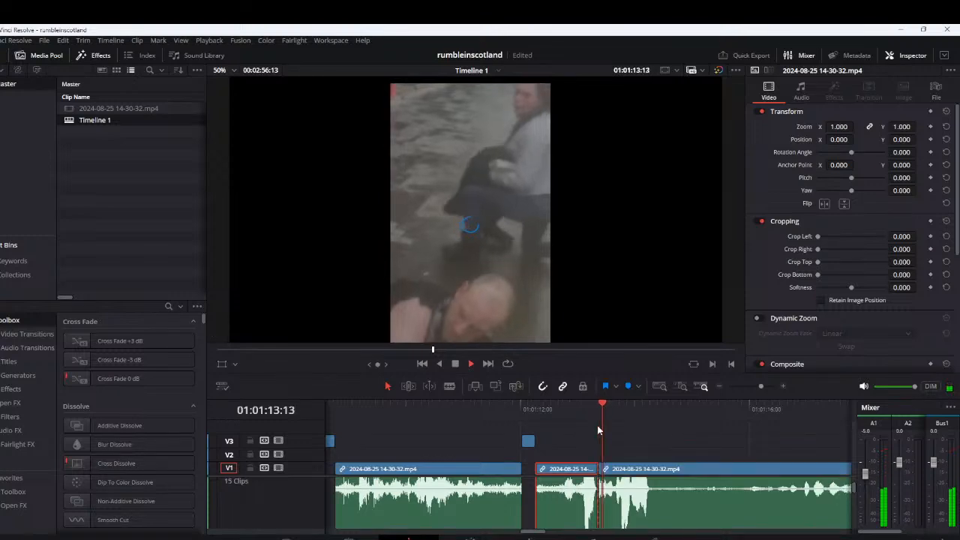
{"action": "key", "text": "space"}
Play on from the 1:14 gap to about 1:23:10, skipping ahead once, and replay the sound around 1:23
{"action": "key", "text": "space"}
{"action": "key", "text": "ctrl+b"}
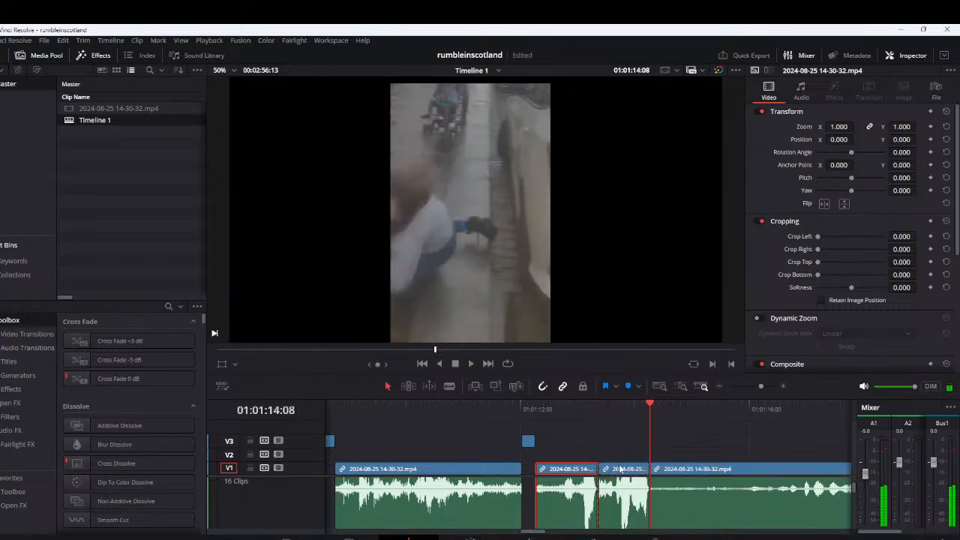
{"action": "left_click_drag", "start_coordinate": [619, 471], "coordinate": [618, 443]}
{"action": "key", "text": "space"}
{"action": "key", "text": "ctrl+minus"}
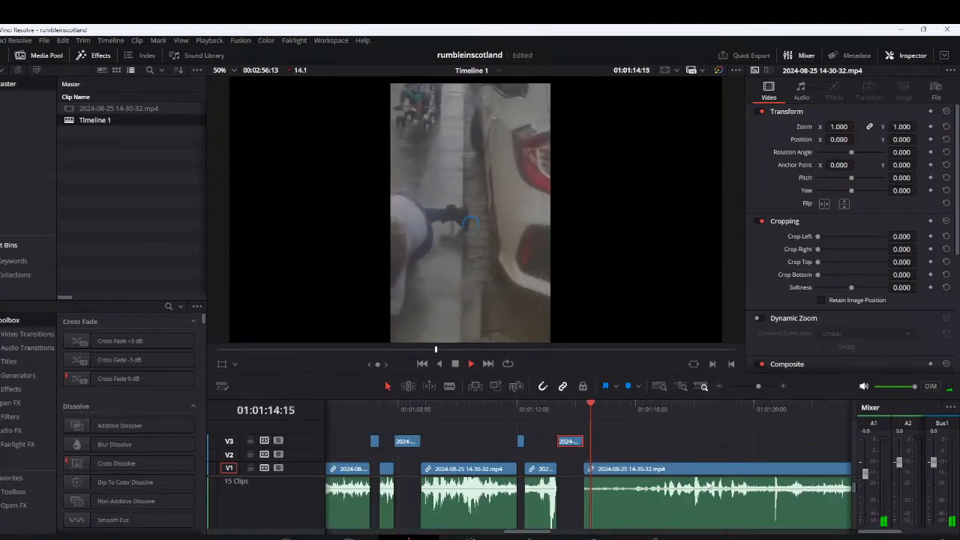
{"action": "key", "text": "ctrl+minus"}
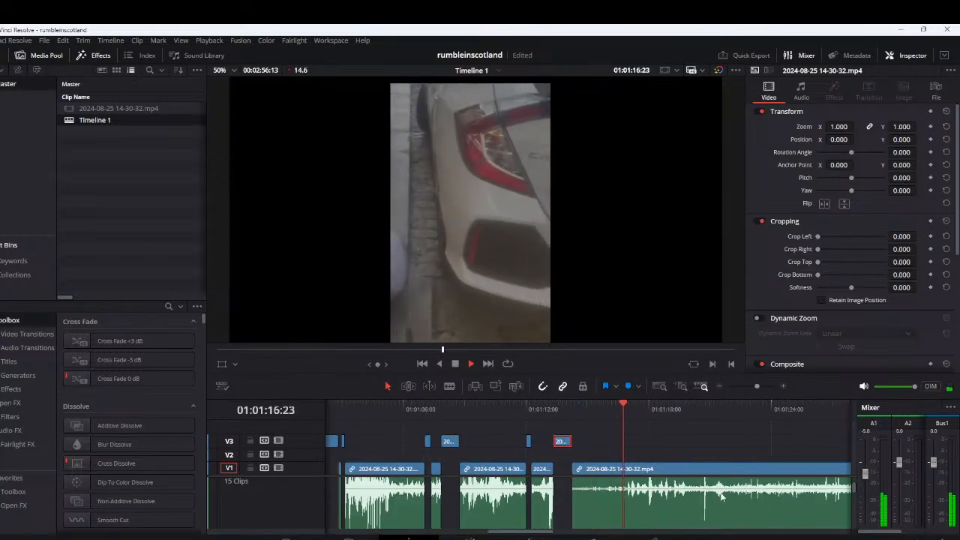
{"action": "left_click", "coordinate": [694, 410]}
{"action": "key", "text": "ctrl+equal"}
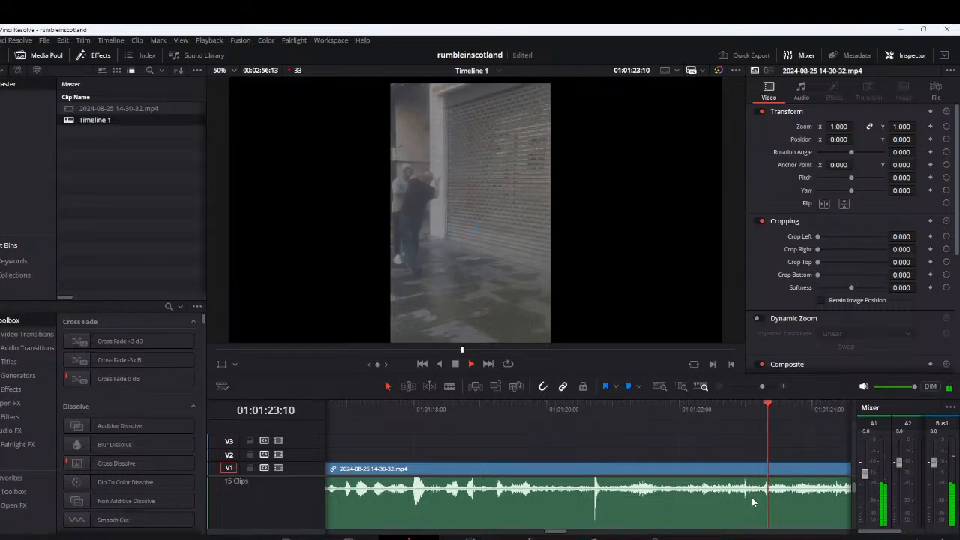
{"action": "key", "text": "space"}
{"action": "left_click", "coordinate": [742, 411]}
{"action": "key", "text": "space"}
{"action": "left_click", "coordinate": [732, 409]}
{"action": "key", "text": "space"}
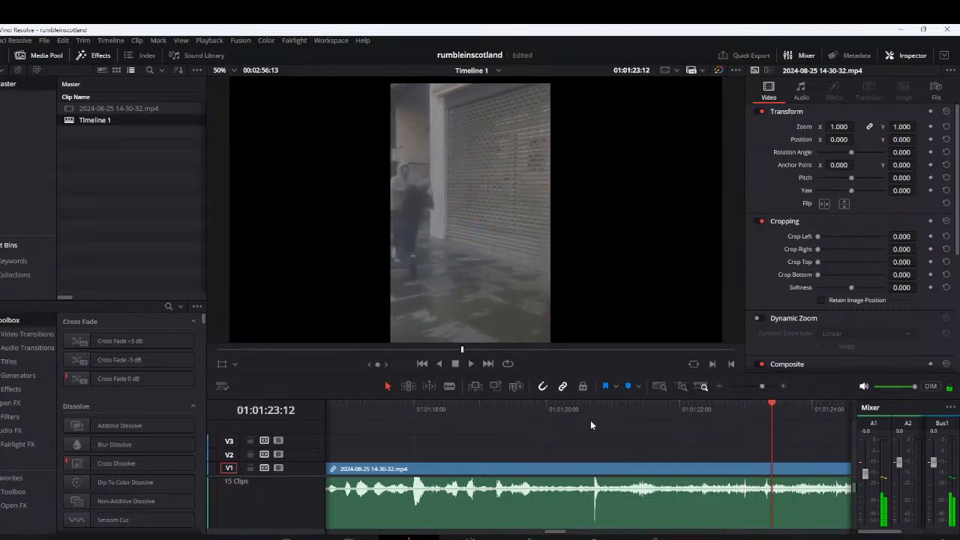
Cut out the audio-spike segment from 1:20:20 to 1:20:26 and lift it onto V3
{"action": "key", "text": "space"}
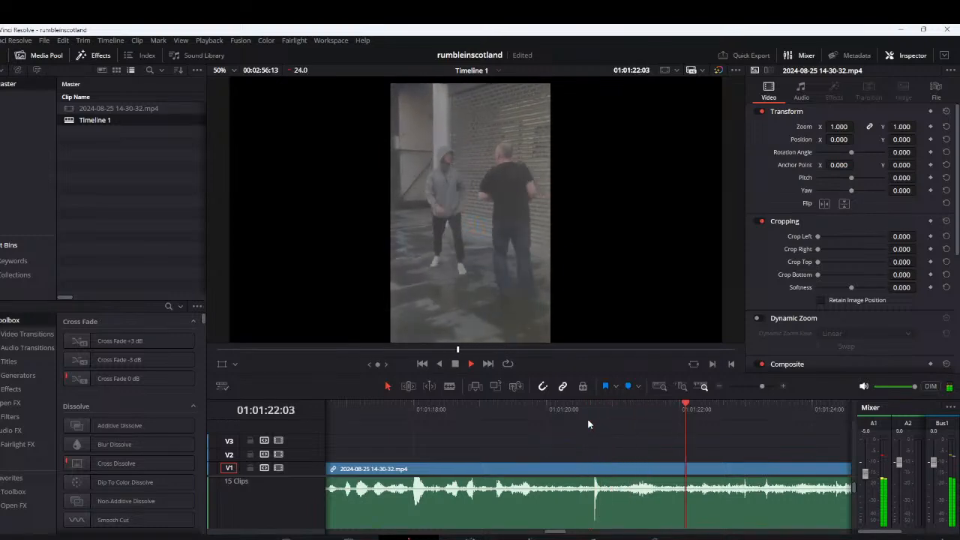
{"action": "key", "text": "space"}
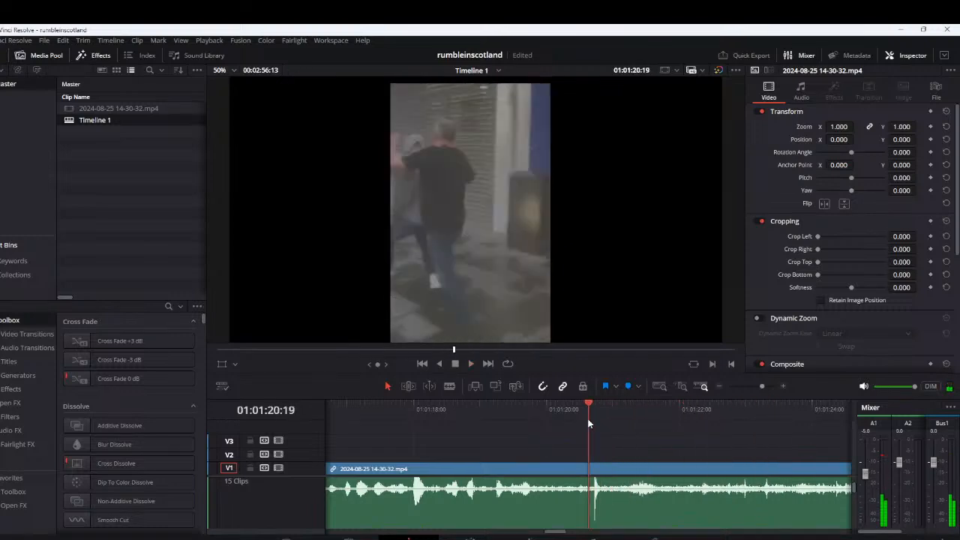
{"action": "key", "text": "space"}
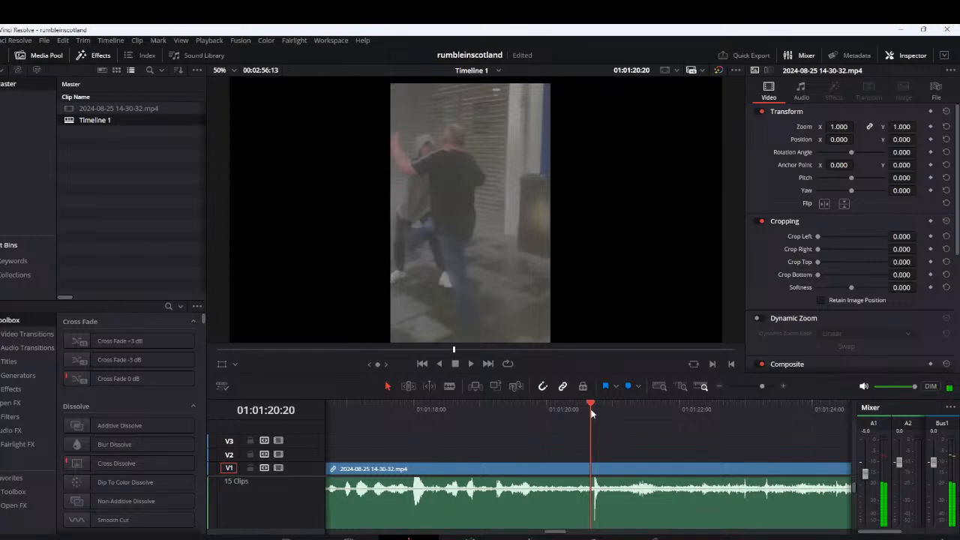
{"action": "key", "text": "ctrl+b"}
{"action": "key", "text": "space"}
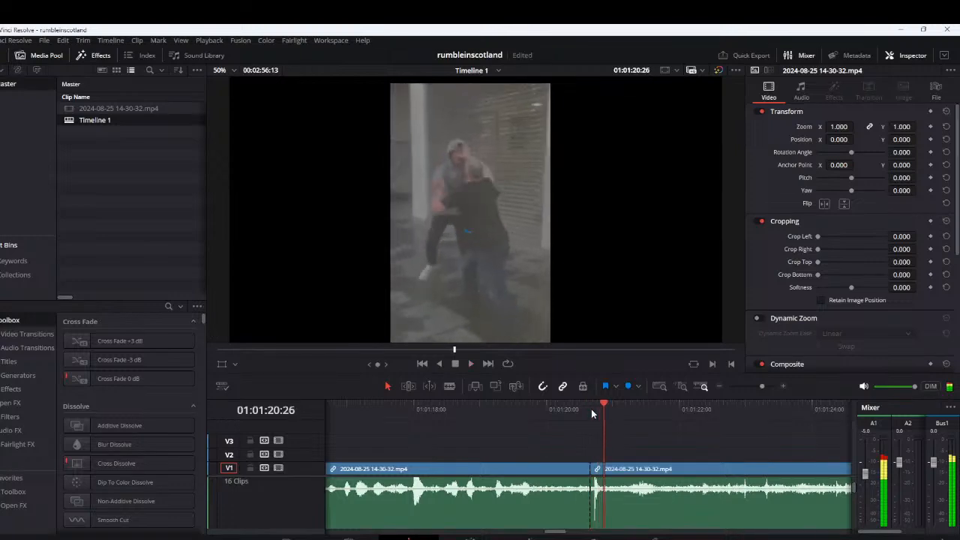
{"action": "left_click", "coordinate": [597, 470]}
{"action": "key", "text": "BackSpace"}
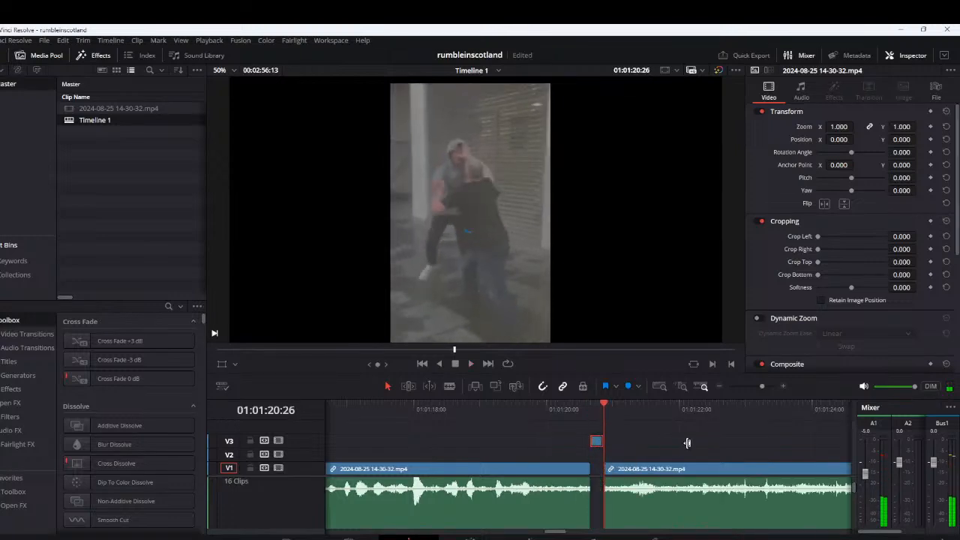
Play the footage after the 1:20 gap to about 1:39, then recheck it from around 1:30
{"action": "key", "text": "space"}
{"action": "scroll", "coordinate": [686, 449], "scroll_direction": "down", "scroll_amount": 2}
{"action": "left_click", "coordinate": [647, 410]}
{"action": "key", "text": "space"}
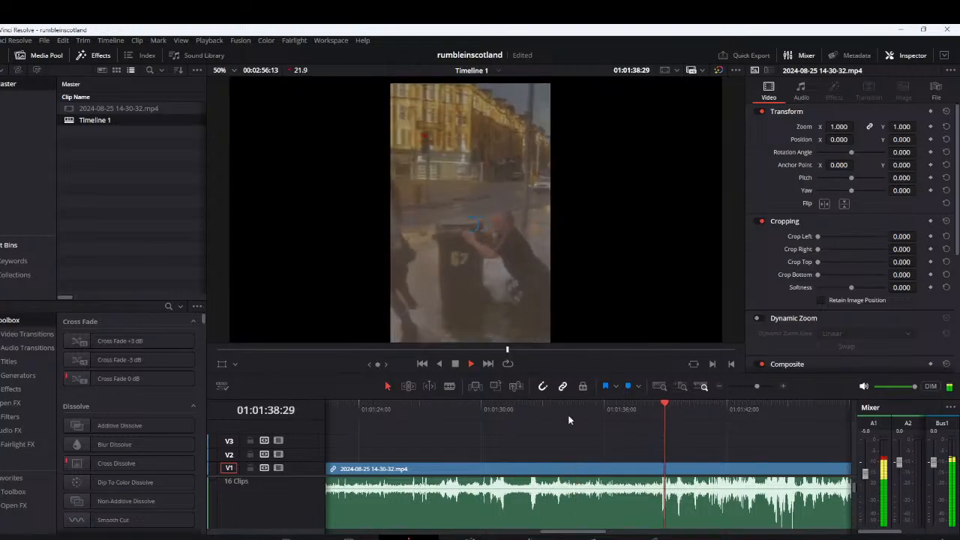
{"action": "left_click", "coordinate": [527, 417]}
{"action": "left_click", "coordinate": [486, 409]}
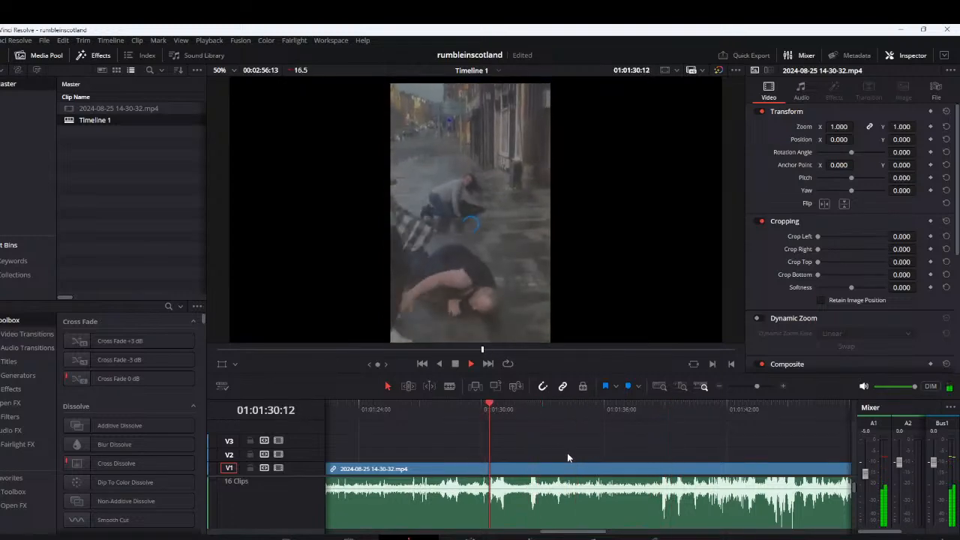
Cut out the segment from about 1:28:00 to 1:28:20 and lift it onto V3
{"action": "scroll", "coordinate": [604, 462], "scroll_direction": "up", "scroll_amount": 2}
{"action": "left_click", "coordinate": [455, 411]}
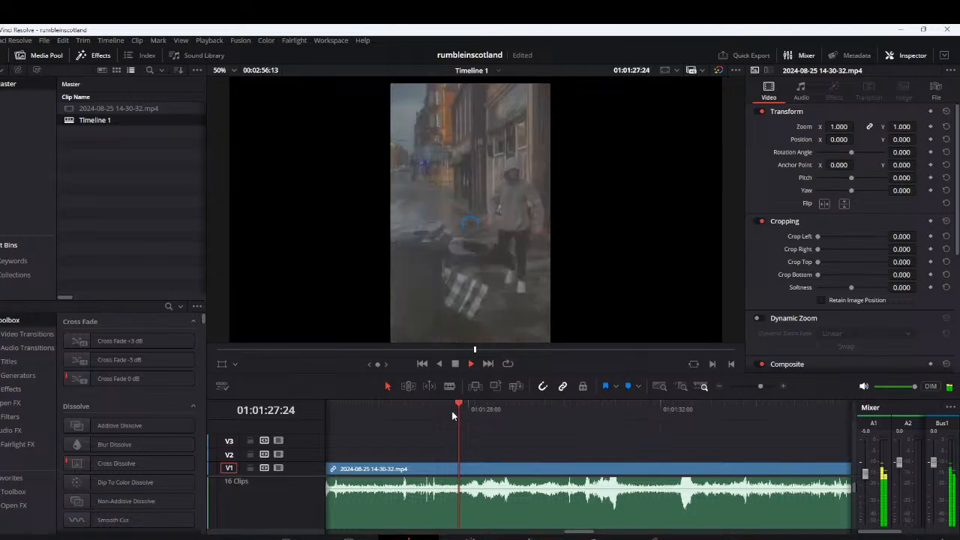
{"action": "scroll", "coordinate": [453, 418], "scroll_direction": "down", "scroll_amount": 2}
{"action": "scroll", "coordinate": [480, 415], "scroll_direction": "up", "scroll_amount": 2}
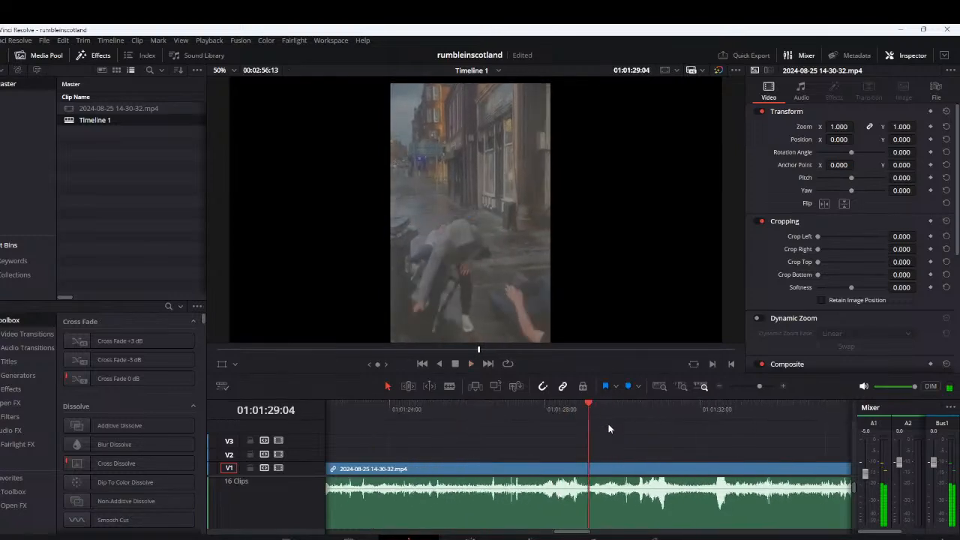
{"action": "left_click", "coordinate": [507, 411]}
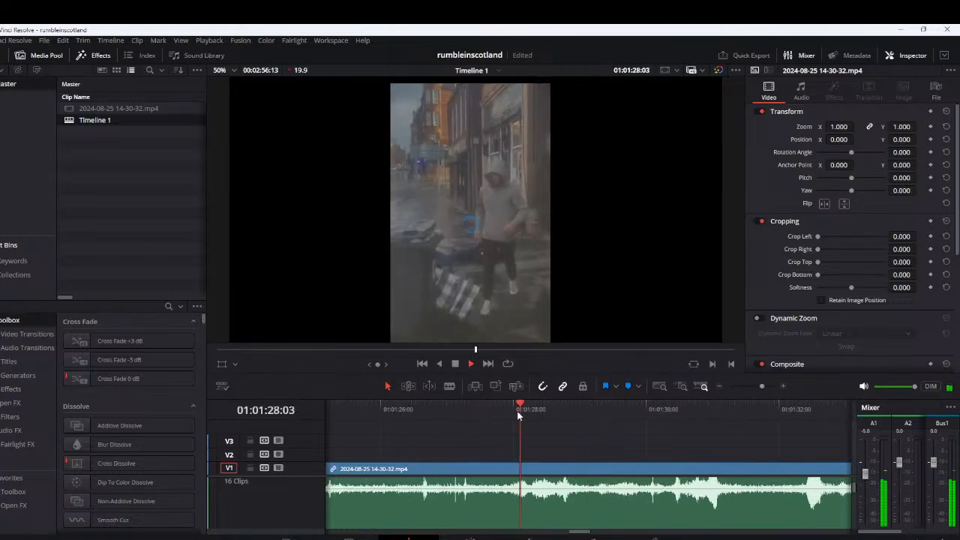
{"action": "key", "text": "space"}
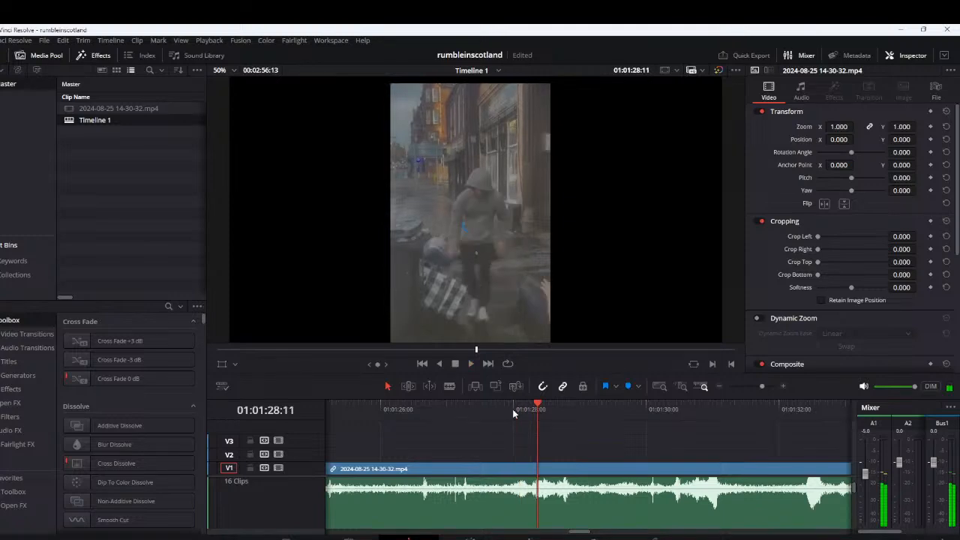
{"action": "left_click", "coordinate": [512, 408]}
{"action": "key", "text": "ctrl+b"}
{"action": "key", "text": "space"}
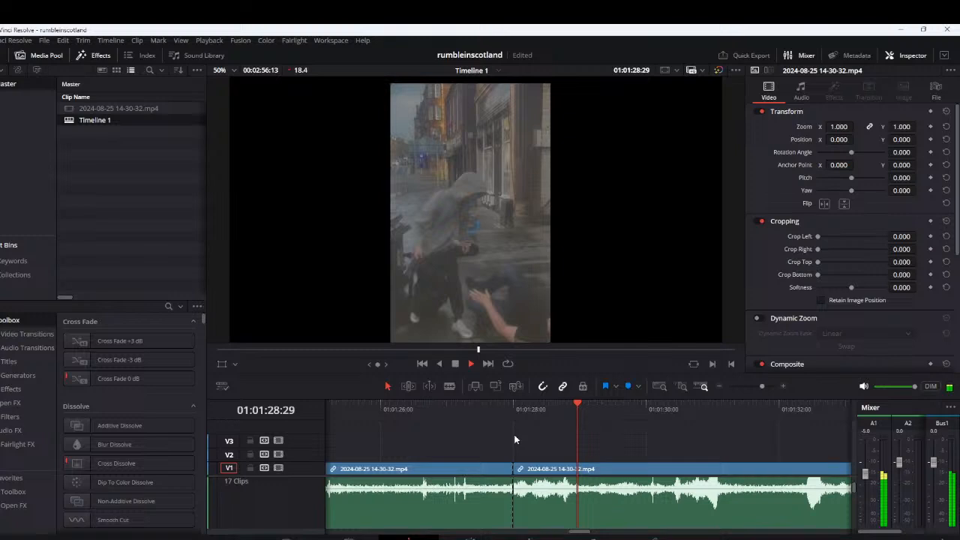
{"action": "left_click_drag", "start_coordinate": [557, 408], "coordinate": [537, 409]}
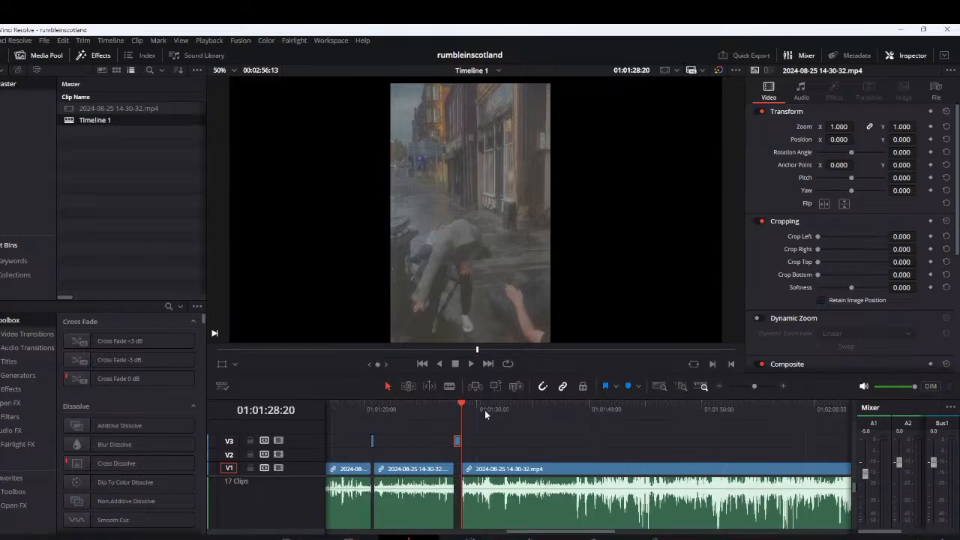
Cut out the short segment from 1:30:09 to 1:30:17 and lift it onto V3
{"action": "left_click", "coordinate": [486, 409]}
{"action": "key", "text": "space"}
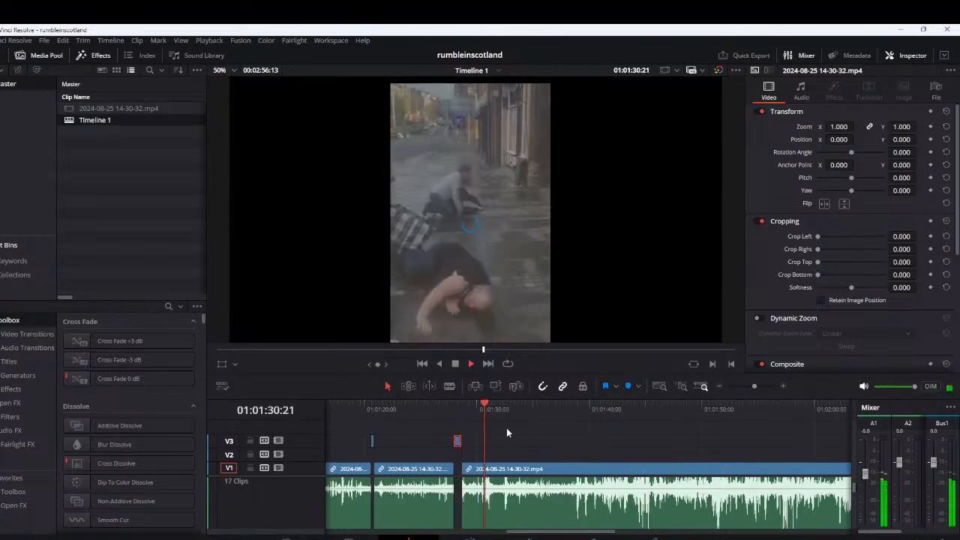
{"action": "scroll", "coordinate": [506, 427], "scroll_direction": "up", "scroll_amount": 3}
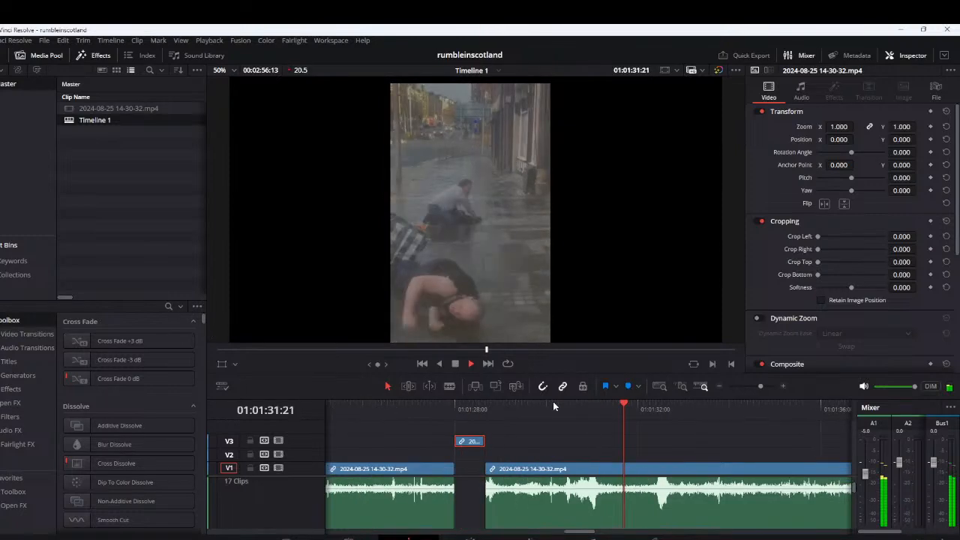
{"action": "scroll", "coordinate": [552, 402], "scroll_direction": "up", "scroll_amount": 1}
{"action": "left_click", "coordinate": [561, 413]}
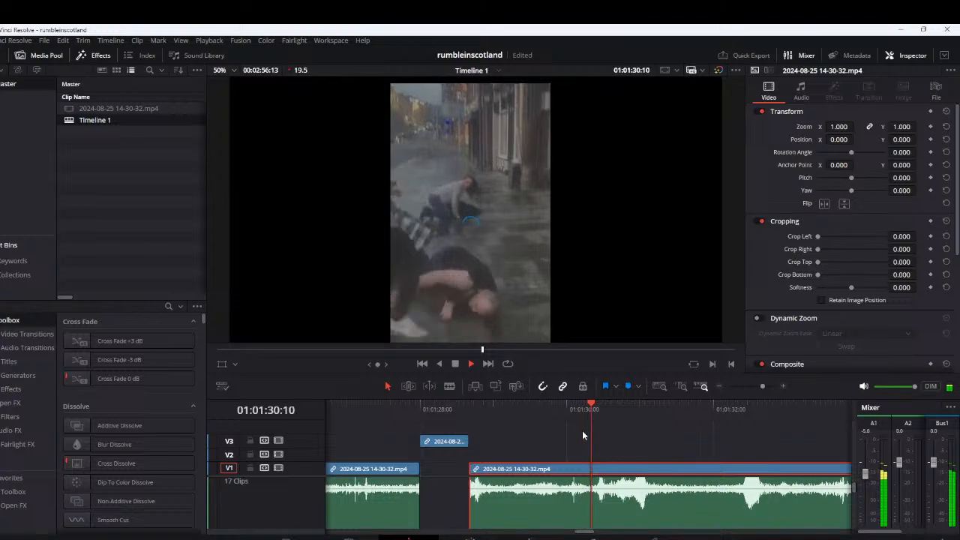
{"action": "key", "text": "space"}
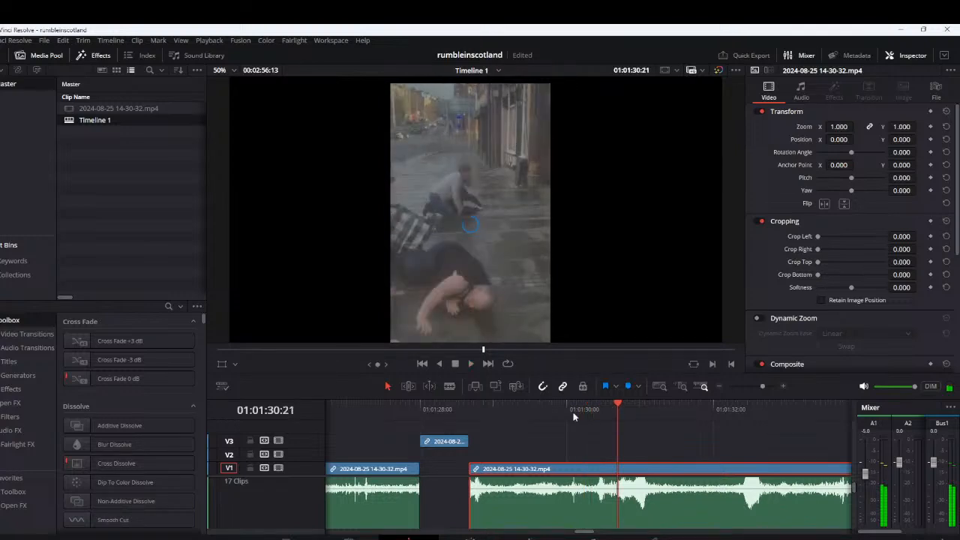
{"action": "left_click_drag", "start_coordinate": [600, 411], "coordinate": [589, 410]}
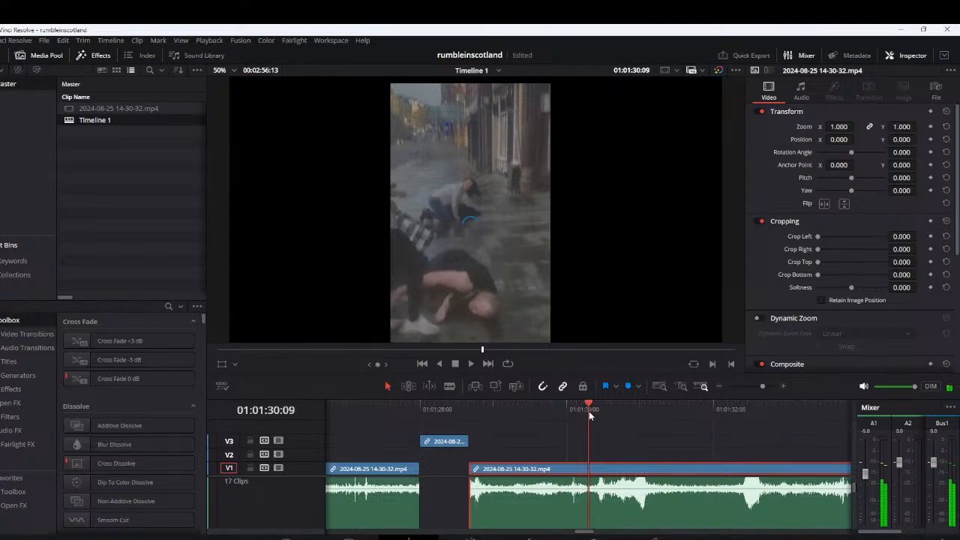
{"action": "key", "text": "ctrl+b"}
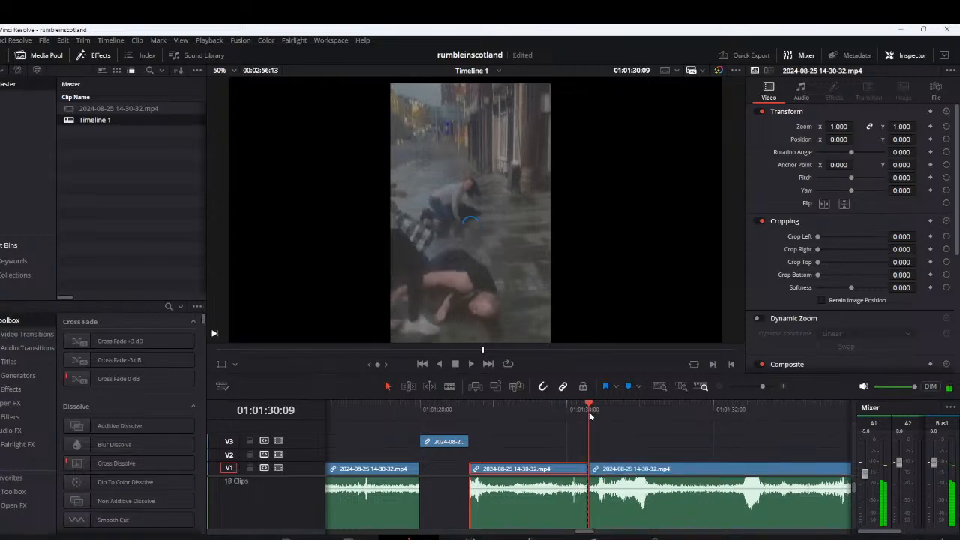
{"action": "left_click_drag", "start_coordinate": [589, 411], "coordinate": [608, 411]}
{"action": "key", "text": "ctrl+b"}
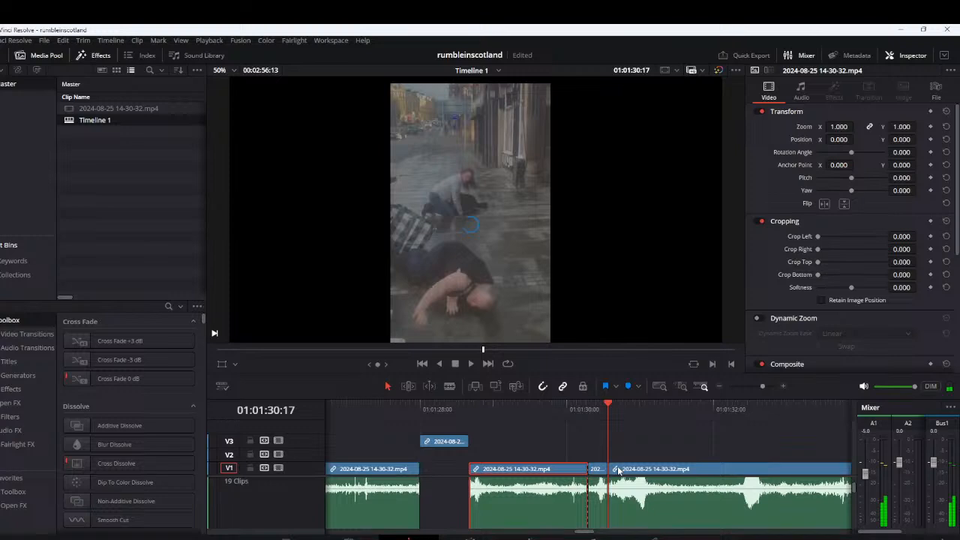
Play on from the 1:30 gap to about 1:42, skipping ahead once, and replay the sound around 1:42
{"action": "key", "text": "space"}
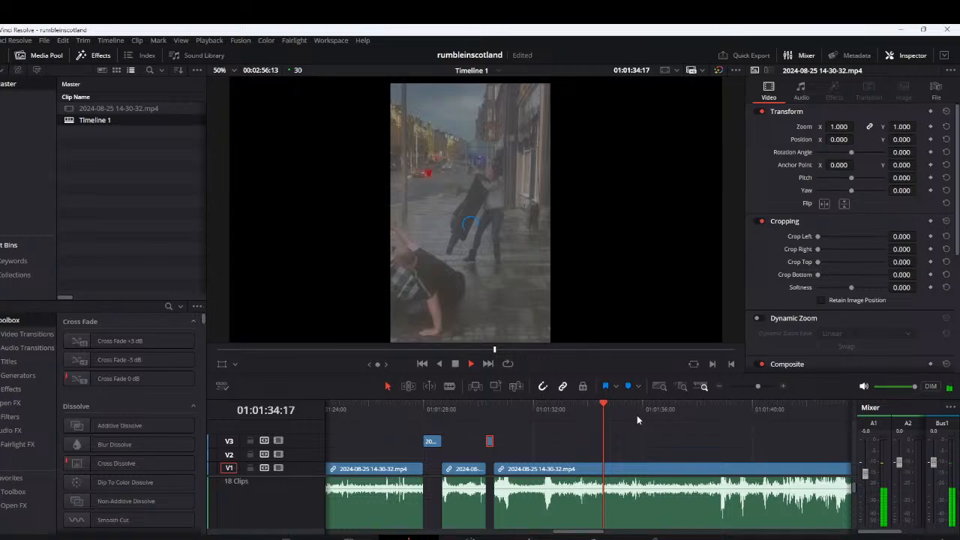
{"action": "left_click", "coordinate": [702, 409]}
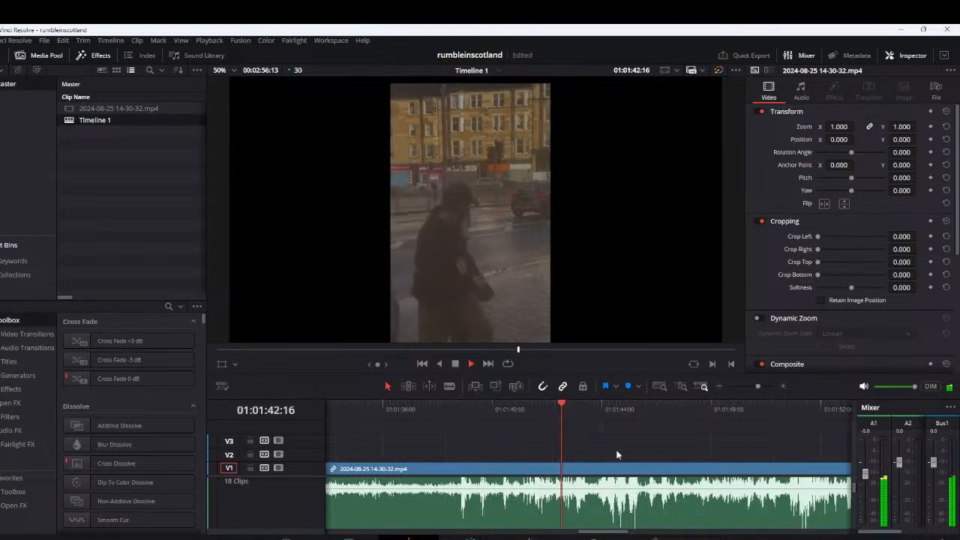
{"action": "scroll", "coordinate": [619, 455], "scroll_direction": "up", "scroll_amount": 3}
{"action": "left_click", "coordinate": [609, 410]}
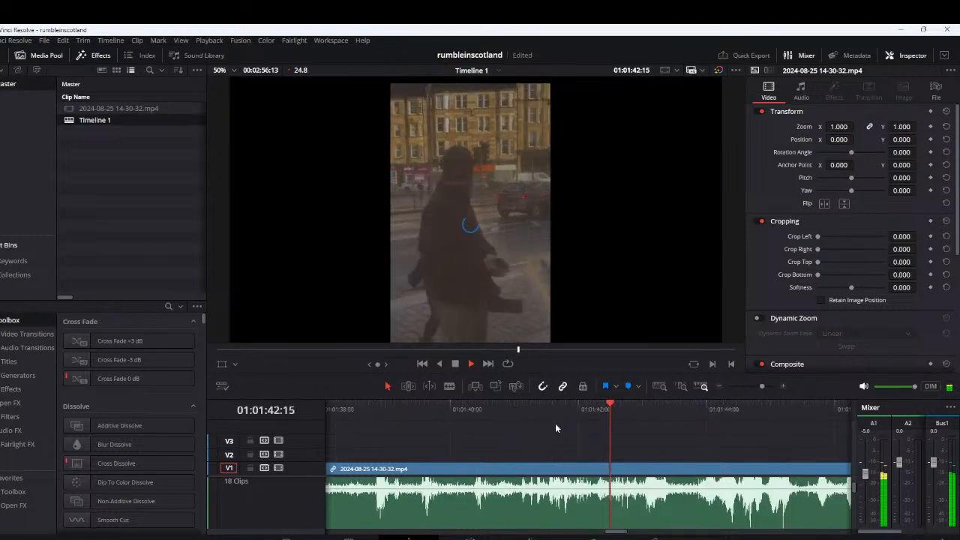
{"action": "key", "text": "space"}
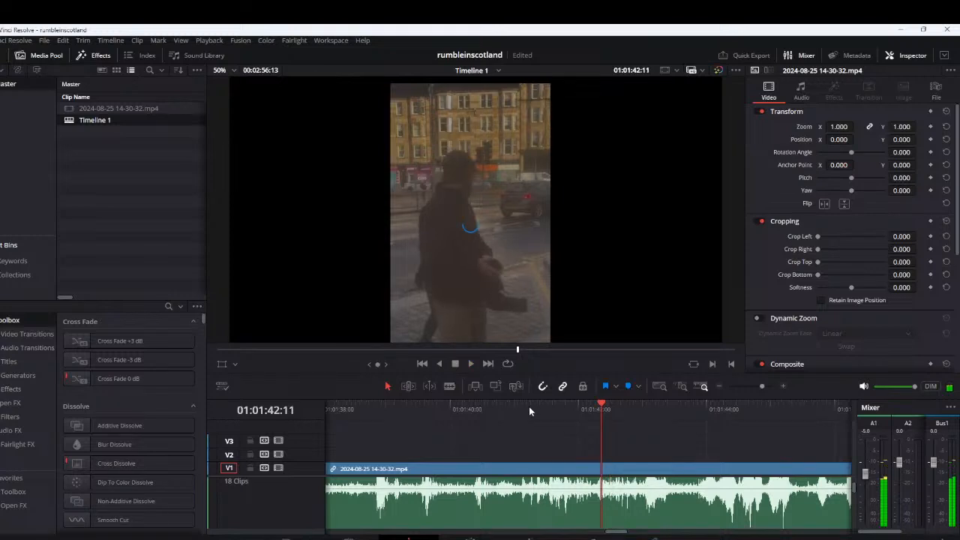
Cut out the segment from about 1:41:16 to 1:42:09 and lift it onto V3
{"action": "left_click", "coordinate": [544, 409]}
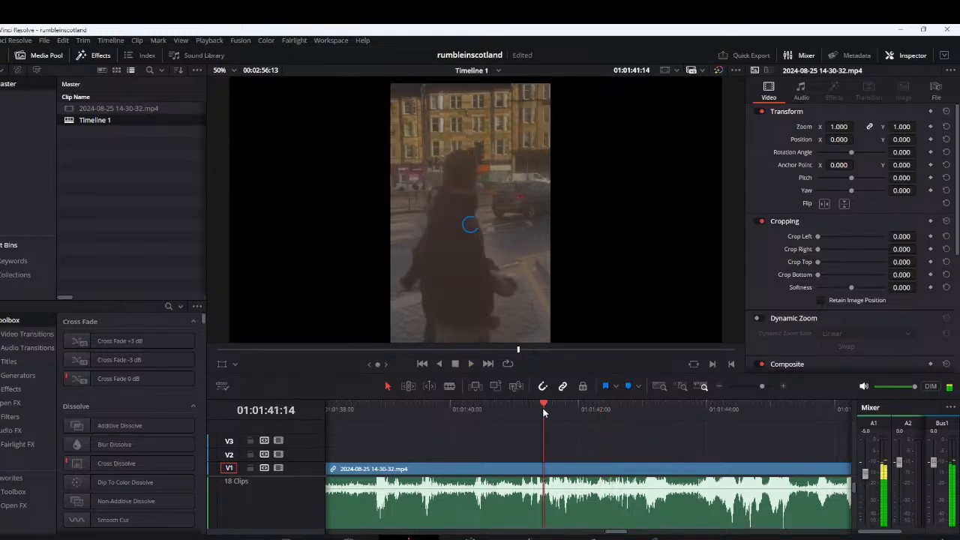
{"action": "key", "text": "space"}
{"action": "key", "text": "ctrl+b"}
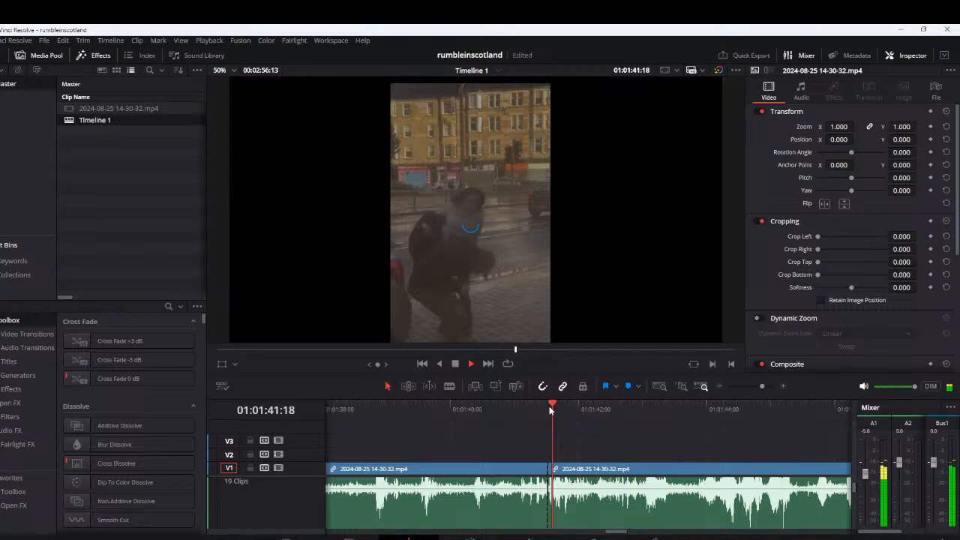
{"action": "key", "text": "space"}
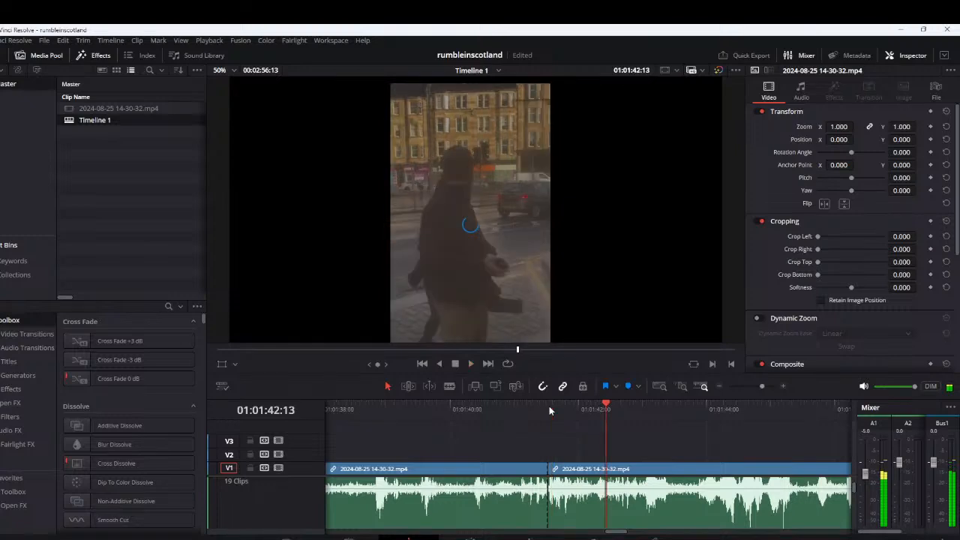
{"action": "key", "text": "Left"}
{"action": "key", "text": "Left"}
{"action": "key", "text": "Left"}
{"action": "key", "text": "Left"}
{"action": "key", "text": "ctrl+b"}
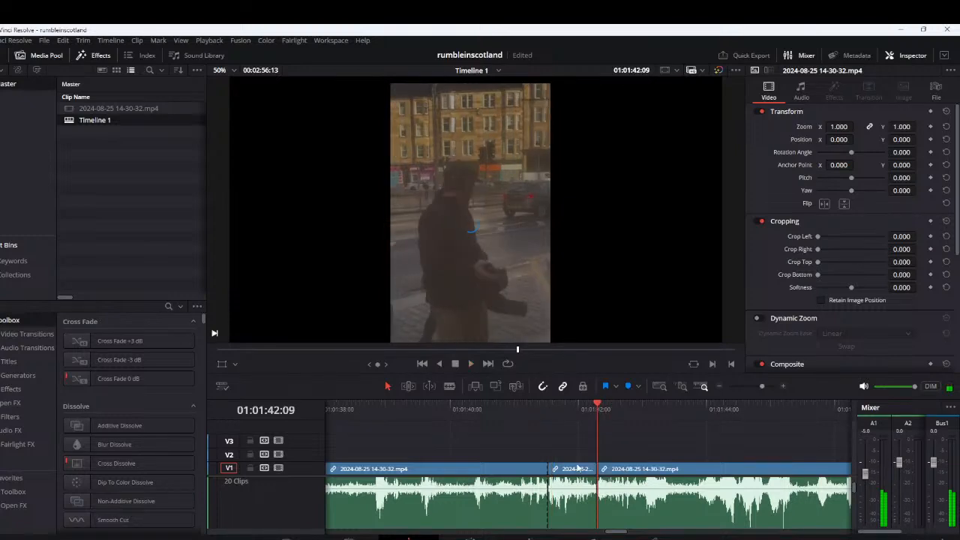
{"action": "left_click_drag", "start_coordinate": [577, 468], "coordinate": [607, 454]}
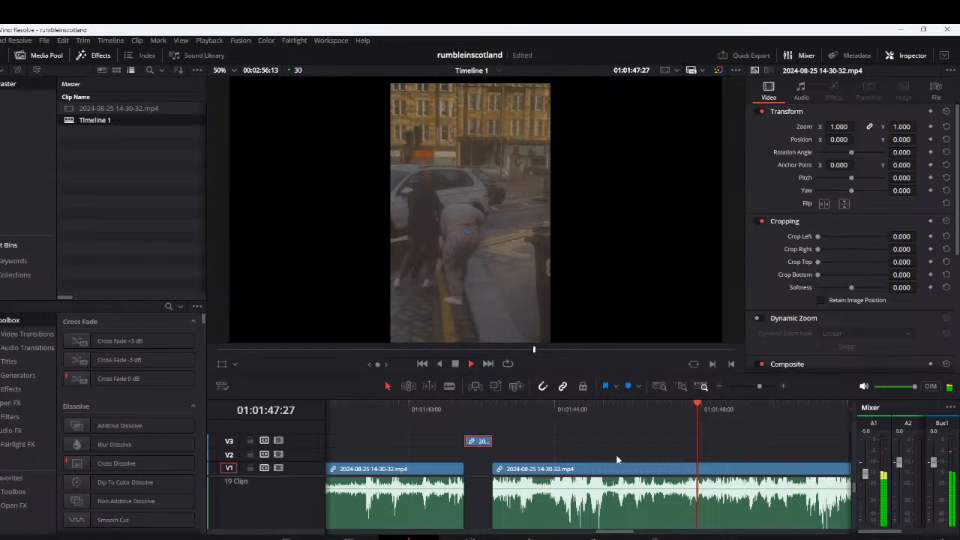
Play the footage after the 1:42 gap to about 2:01, then replay the sound around 2:00
{"action": "scroll", "coordinate": [616, 458], "scroll_direction": "down", "scroll_amount": 1}
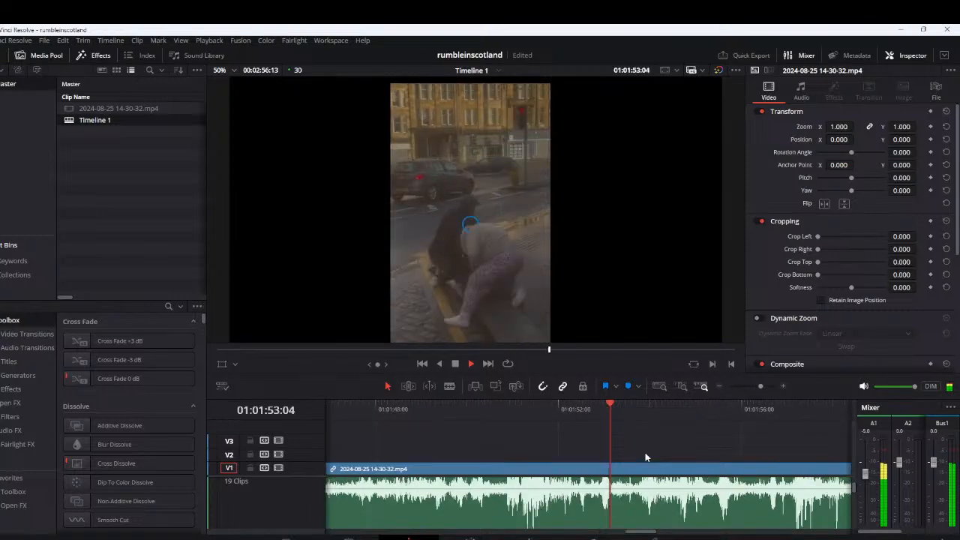
{"action": "scroll", "coordinate": [645, 452], "scroll_direction": "down", "scroll_amount": 2}
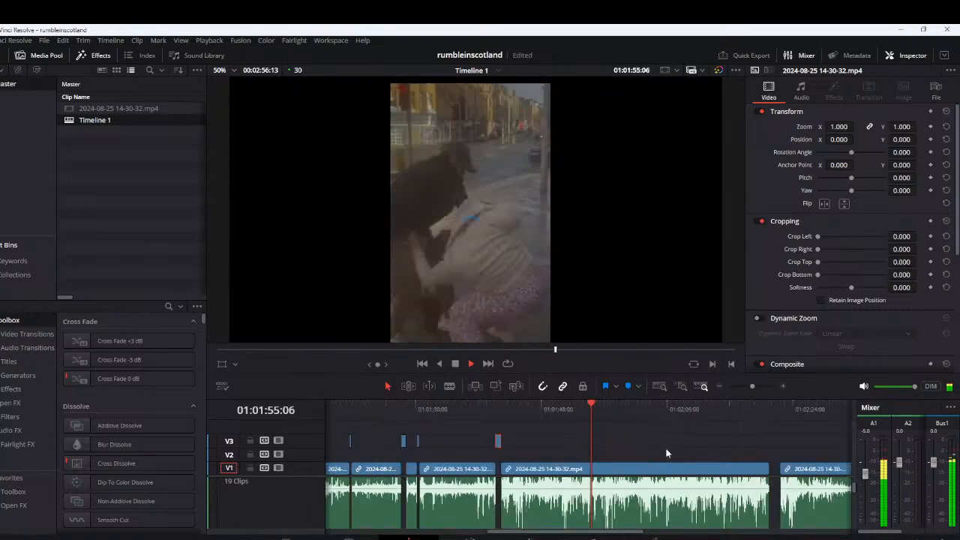
{"action": "scroll", "coordinate": [670, 452], "scroll_direction": "down", "scroll_amount": 2}
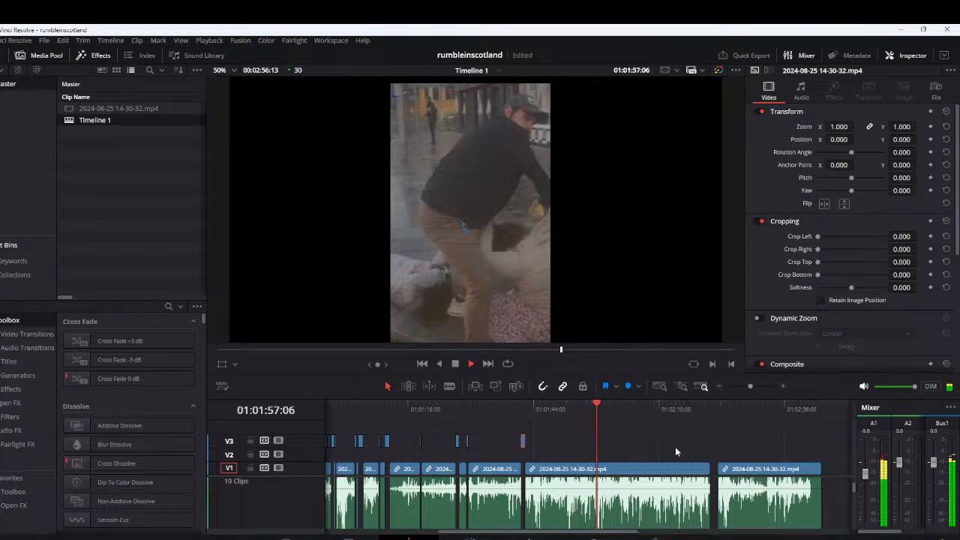
{"action": "scroll", "coordinate": [600, 468], "scroll_direction": "up", "scroll_amount": 2}
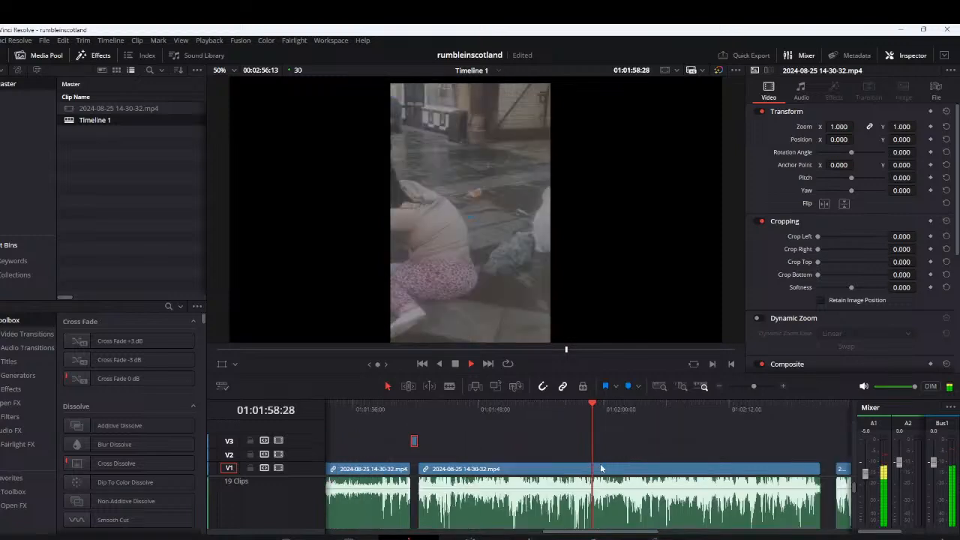
{"action": "scroll", "coordinate": [604, 459], "scroll_direction": "up", "scroll_amount": 3}
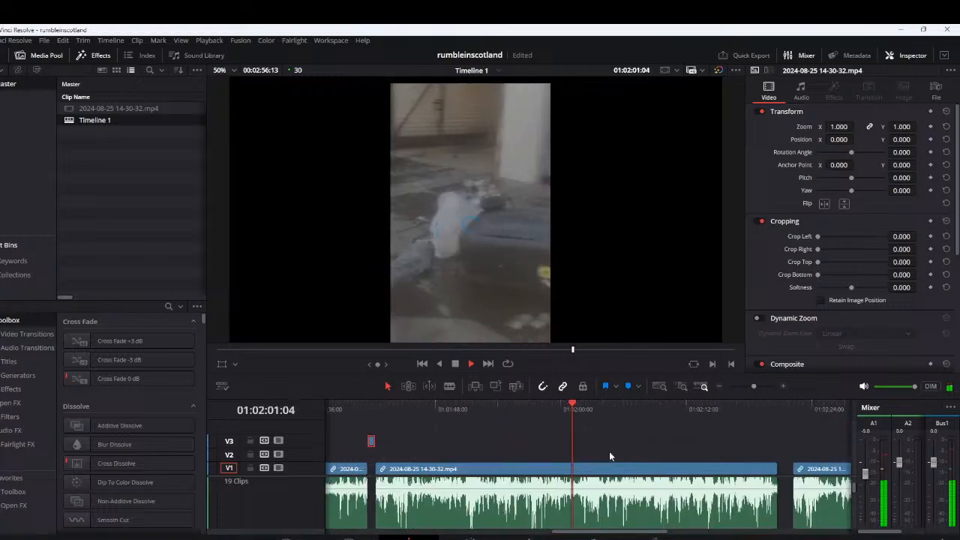
{"action": "left_click", "coordinate": [560, 407]}
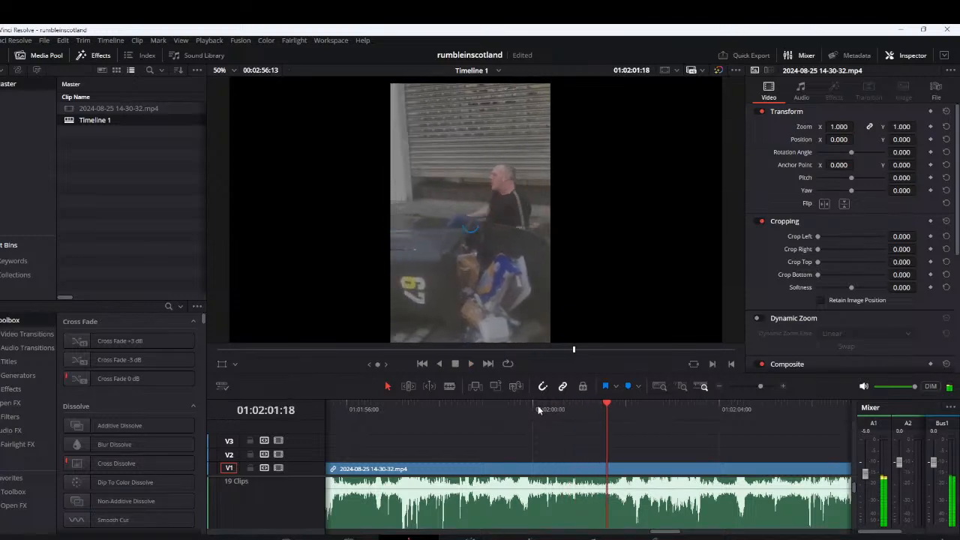
{"action": "left_click", "coordinate": [538, 408]}
{"action": "left_click", "coordinate": [540, 411]}
{"action": "left_click", "coordinate": [537, 414]}
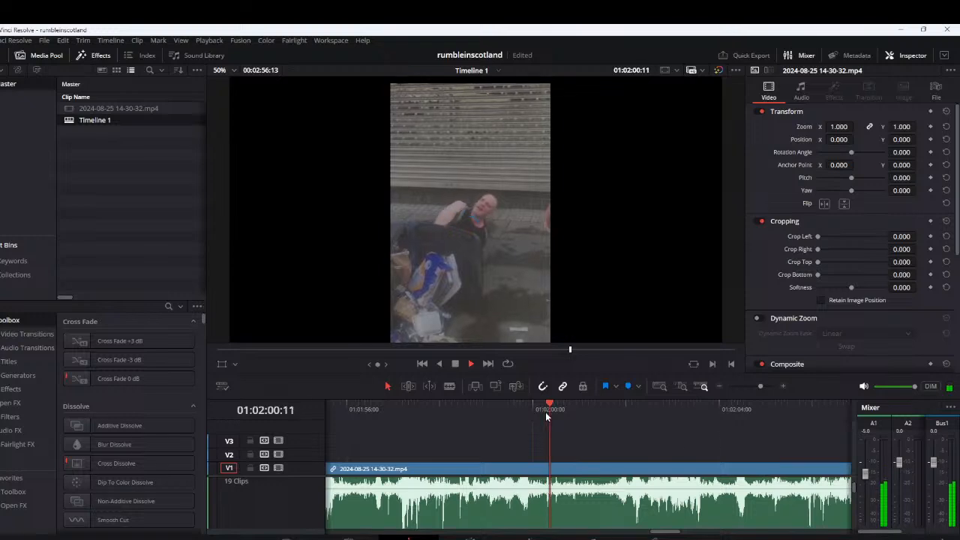
Cut out the segment from about 2:00:08 to 2:00:17 and lift it onto V2
{"action": "left_click", "coordinate": [544, 411]}
{"action": "left_click", "coordinate": [544, 411]}
{"action": "key", "text": "ctrl+b"}
{"action": "key", "text": "space"}
Play the footage after the 2:00 gap to about 2:07, then go back to replay the sound between 2:04 and 2:06
{"action": "key", "text": "space"}
{"action": "key", "text": "ctrl+b"}
{"action": "left_click", "coordinate": [554, 469]}
{"action": "left_click_drag", "start_coordinate": [555, 460], "coordinate": [553, 447]}
{"action": "key", "text": "space"}
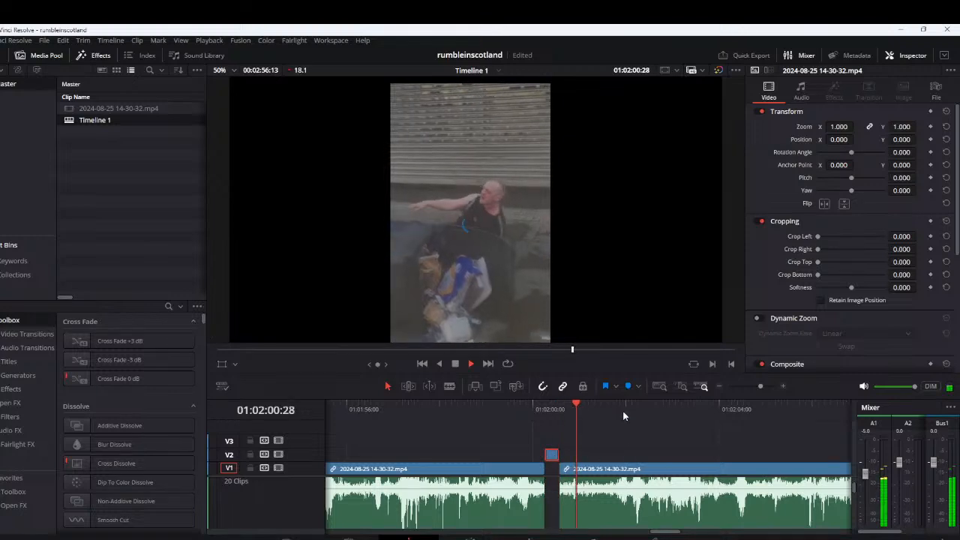
{"action": "left_click", "coordinate": [626, 413]}
{"action": "scroll", "coordinate": [515, 458], "scroll_direction": "right", "scroll_amount": 1}
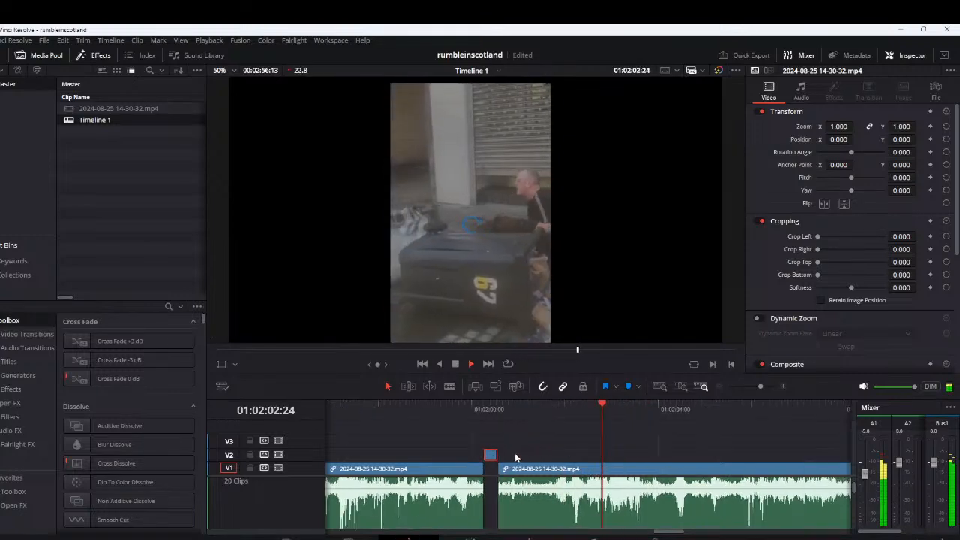
{"action": "scroll", "coordinate": [615, 476], "scroll_direction": "down", "scroll_amount": 3}
{"action": "left_click", "coordinate": [633, 476]}
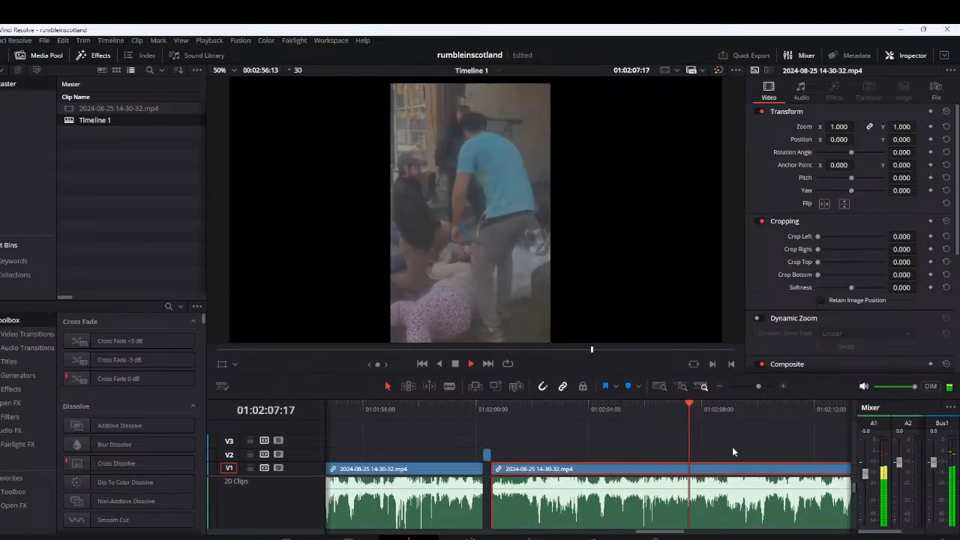
{"action": "left_click", "coordinate": [642, 411]}
{"action": "scroll", "coordinate": [642, 411], "scroll_direction": "up", "scroll_amount": 1}
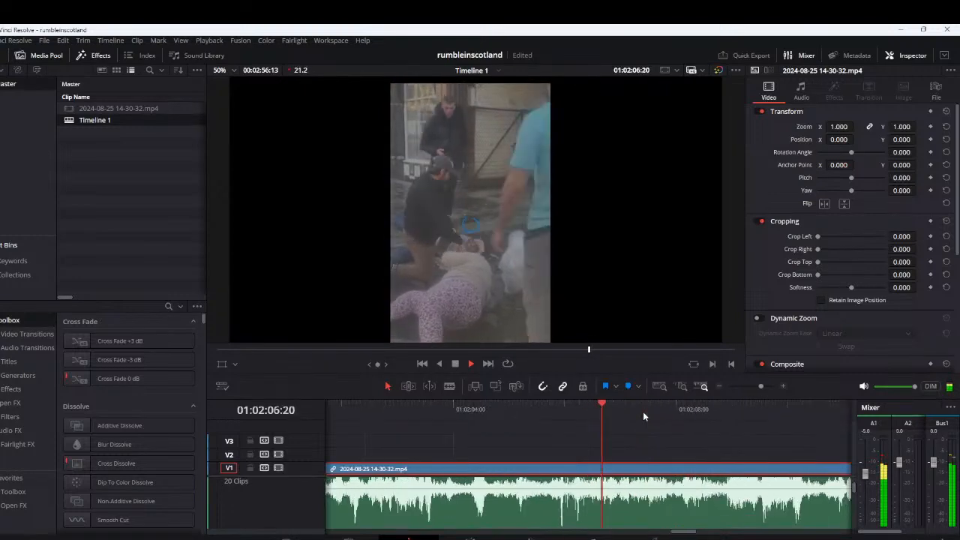
{"action": "left_click", "coordinate": [541, 401]}
{"action": "left_click", "coordinate": [509, 406]}
{"action": "scroll", "coordinate": [600, 456], "scroll_direction": "up", "scroll_amount": 1}
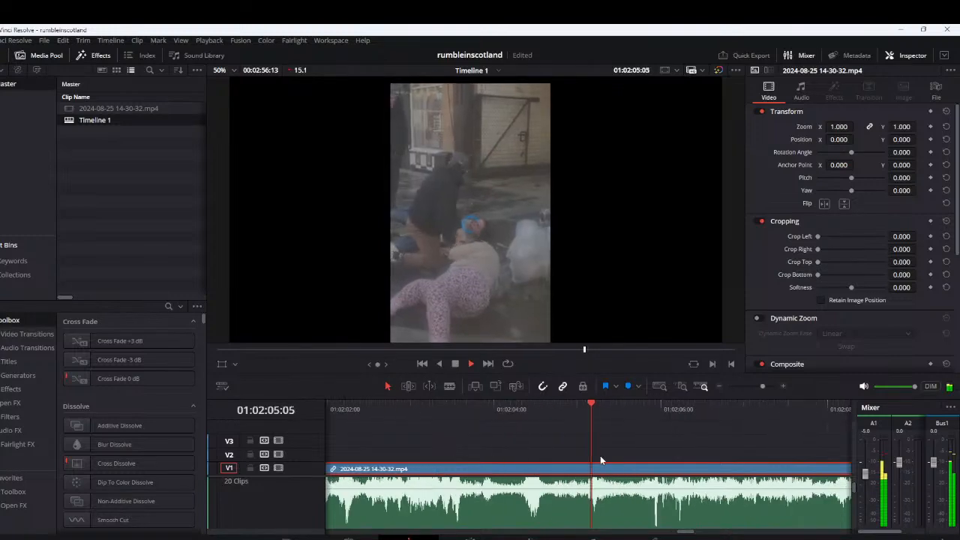
Split the V1 clip at about 2:04:10 and 2:04:18 to isolate the short sound there
{"action": "left_click", "coordinate": [508, 409]}
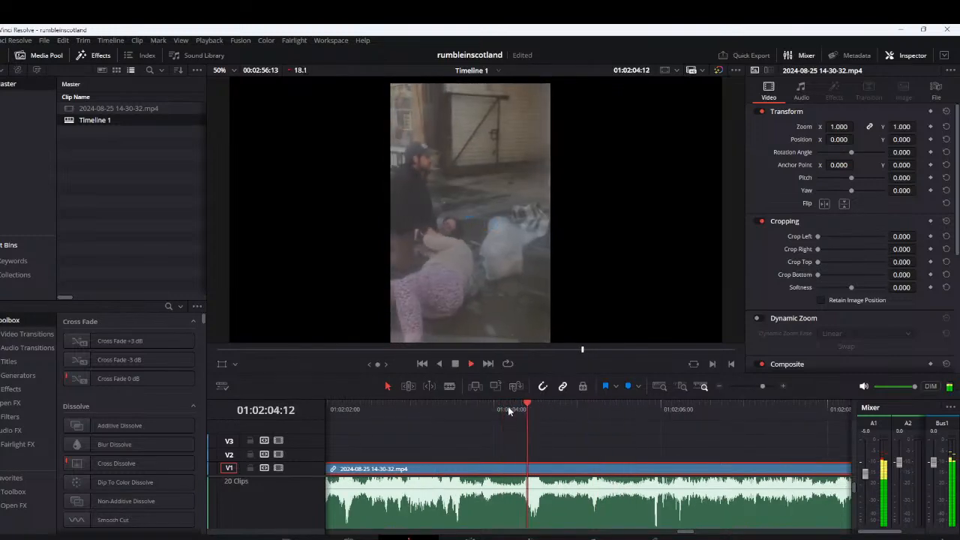
{"action": "left_click", "coordinate": [508, 409]}
{"action": "left_click", "coordinate": [520, 409]}
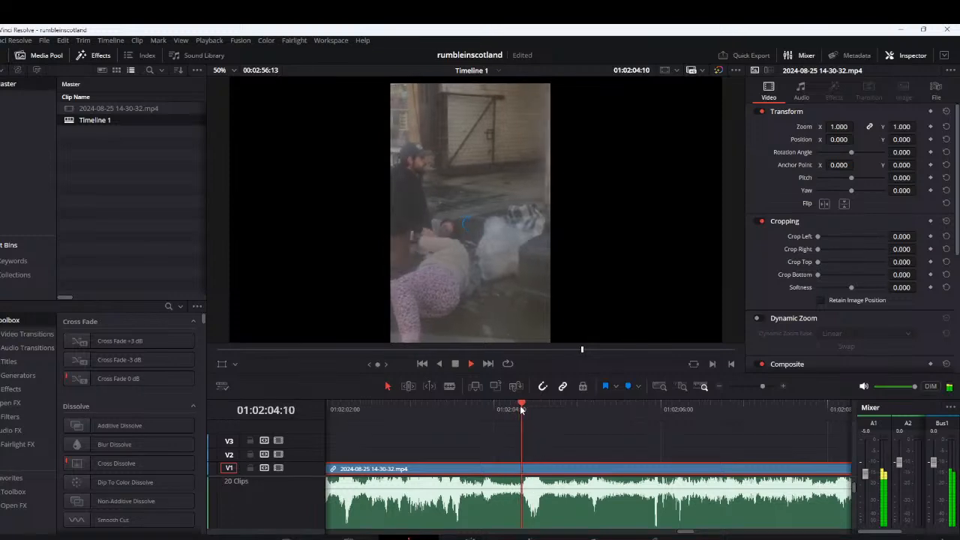
{"action": "left_click", "coordinate": [521, 407]}
{"action": "key", "text": "ctrl+backslash"}
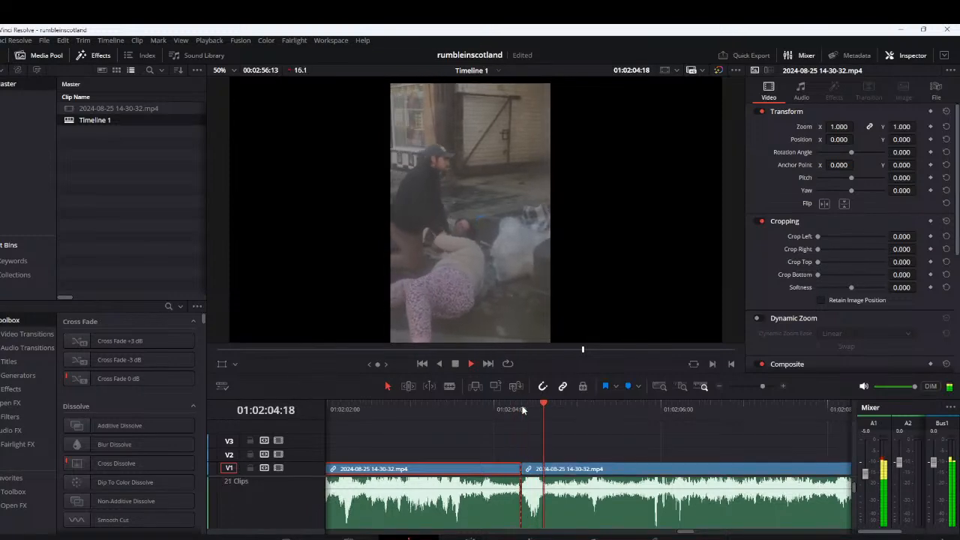
{"action": "key", "text": "ctrl+backslash"}
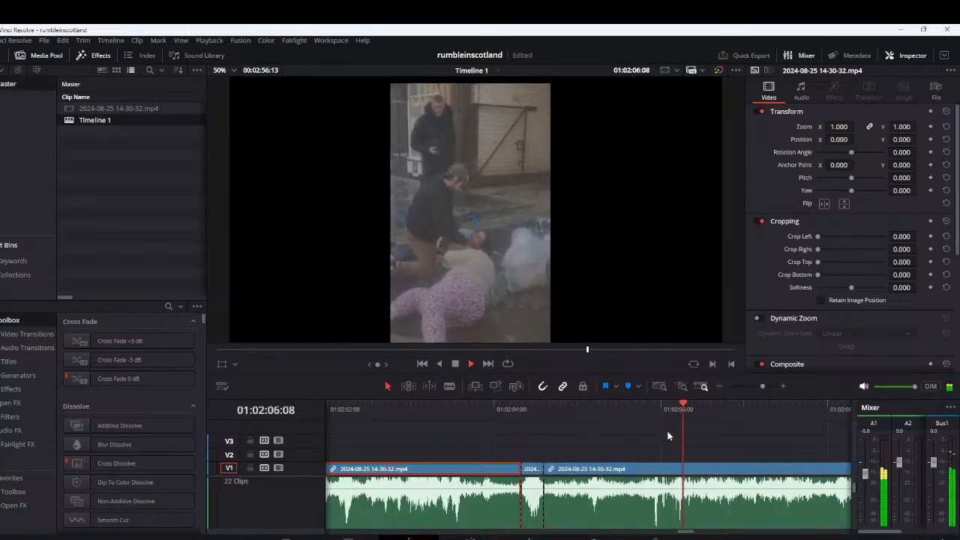
Replay the sound around 2:06 several times from slightly earlier points
{"action": "left_click", "coordinate": [567, 414]}
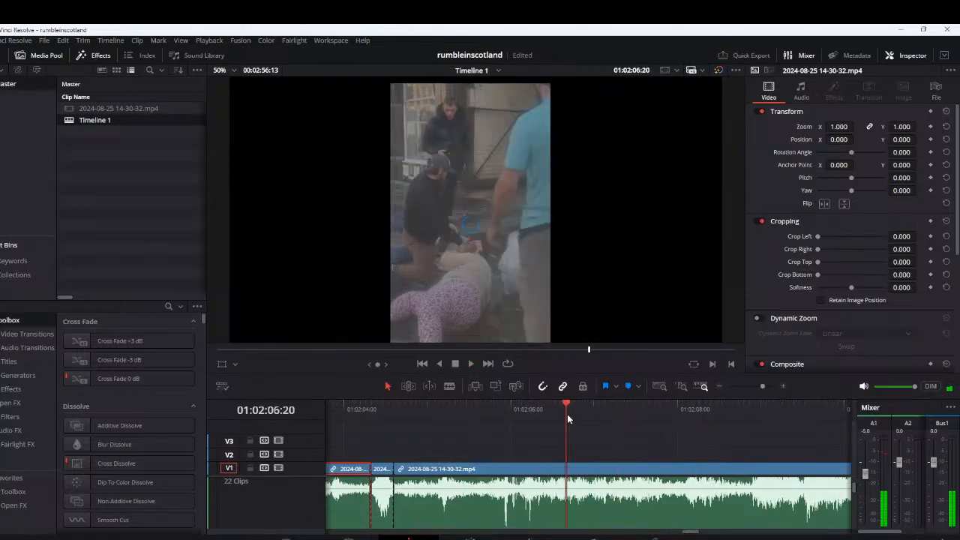
{"action": "left_click", "coordinate": [548, 412]}
{"action": "left_click", "coordinate": [531, 413]}
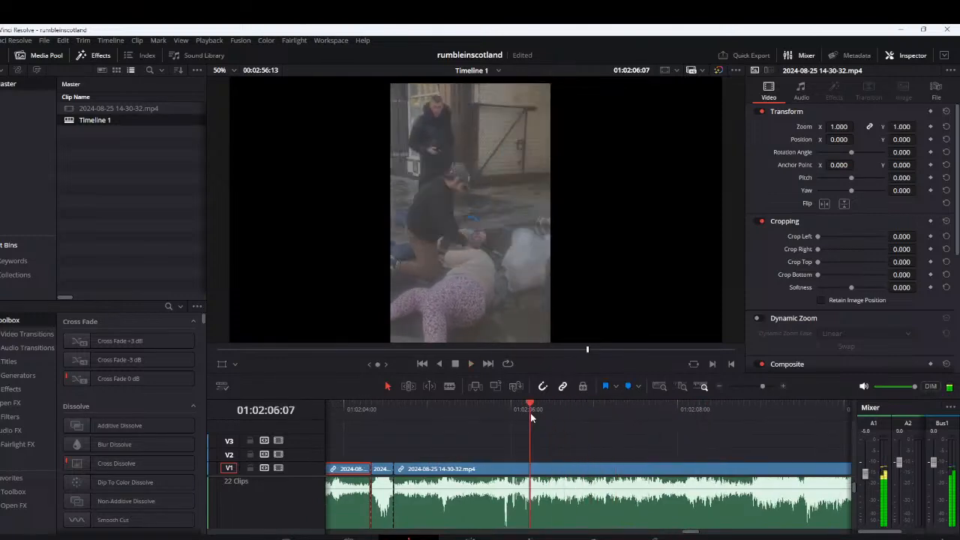
{"action": "left_click", "coordinate": [522, 413]}
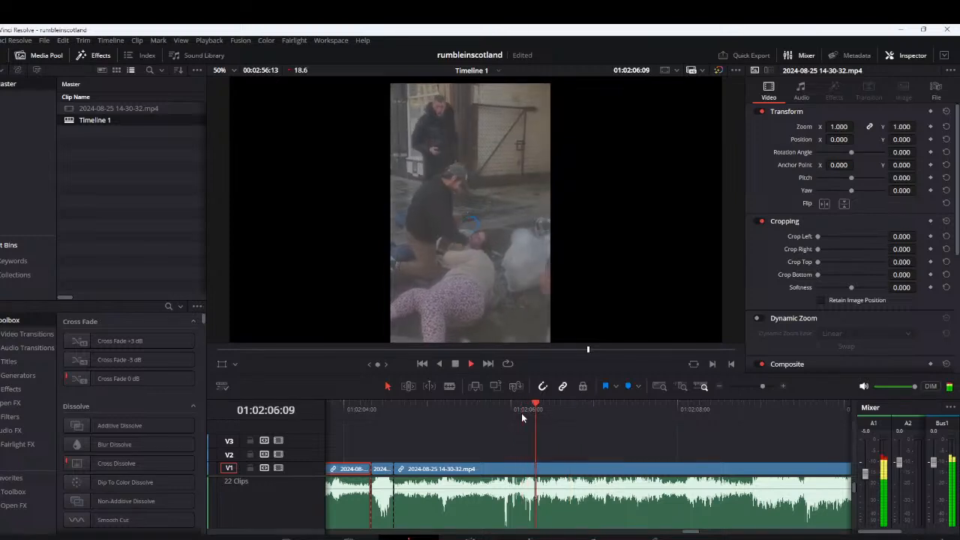
{"action": "left_click", "coordinate": [500, 413]}
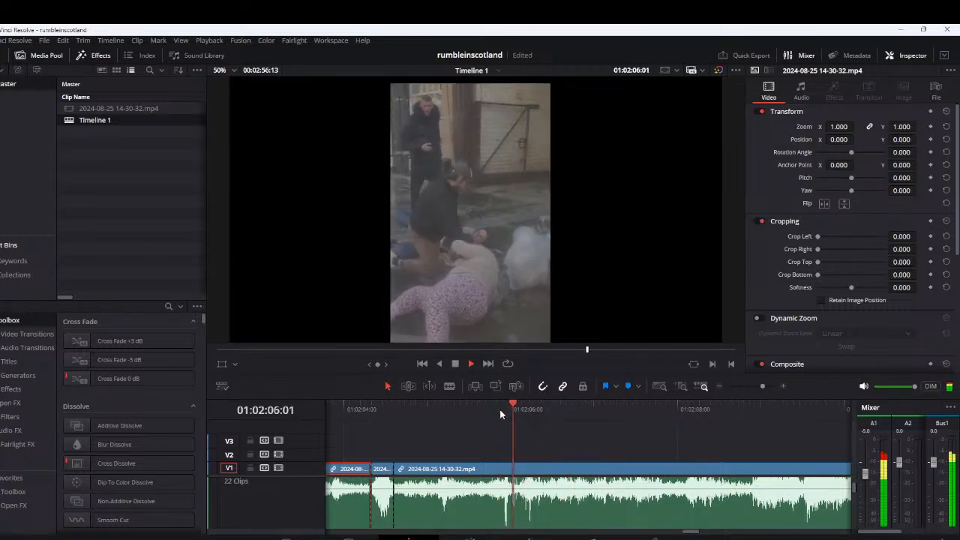
Play on to about 2:12 and replay the sound around 2:11
{"action": "left_click_drag", "start_coordinate": [697, 426], "coordinate": [470, 437]}
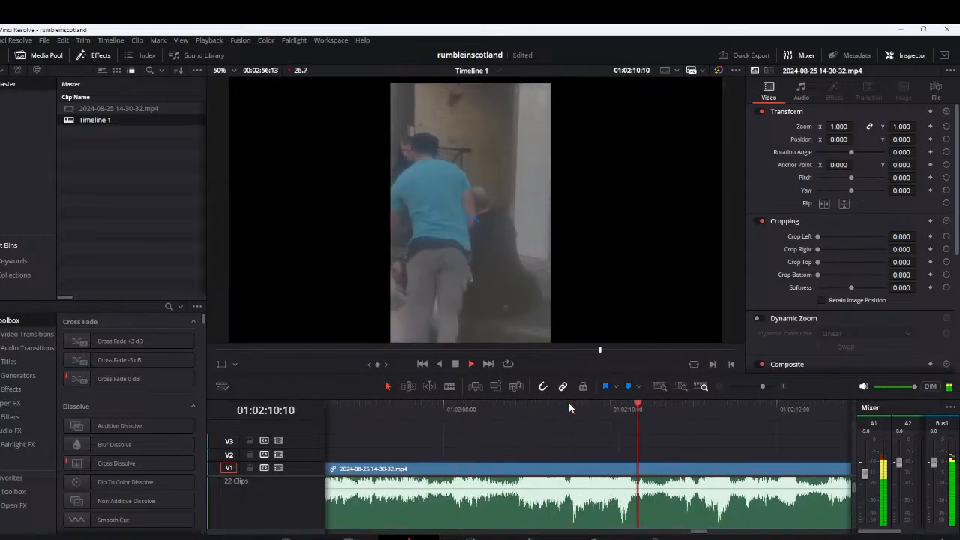
{"action": "key", "text": "space"}
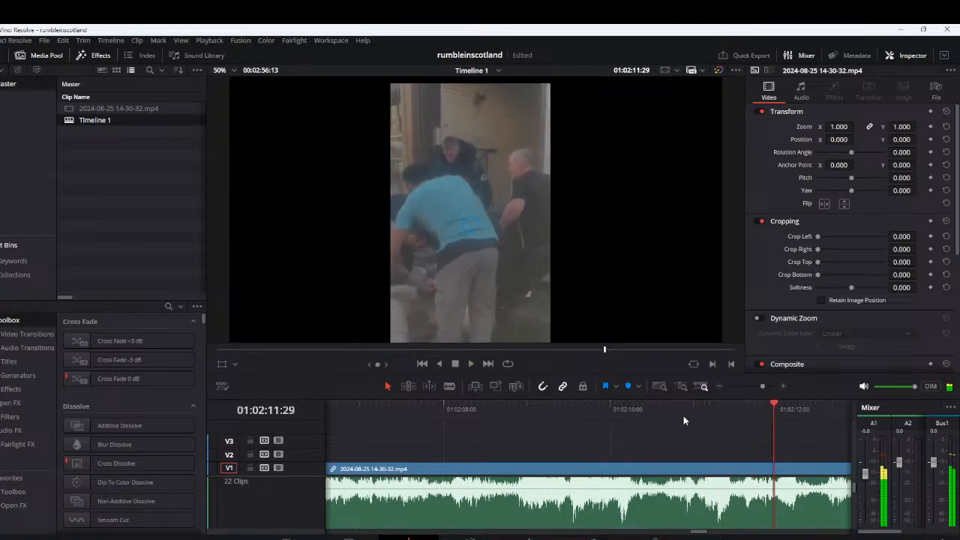
{"action": "left_click_drag", "start_coordinate": [755, 436], "coordinate": [501, 435]}
{"action": "left_click", "coordinate": [491, 415]}
{"action": "key", "text": "space"}
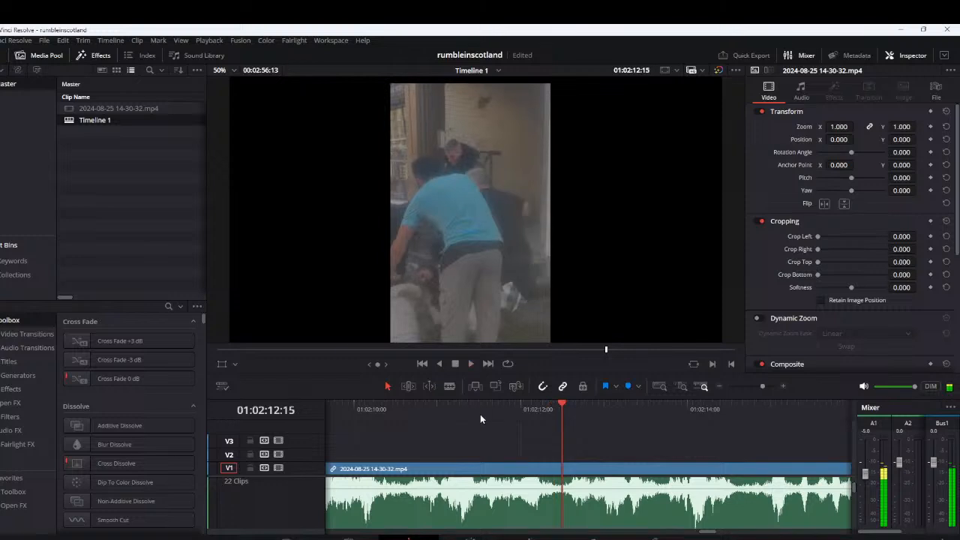
{"action": "left_click", "coordinate": [471, 416]}
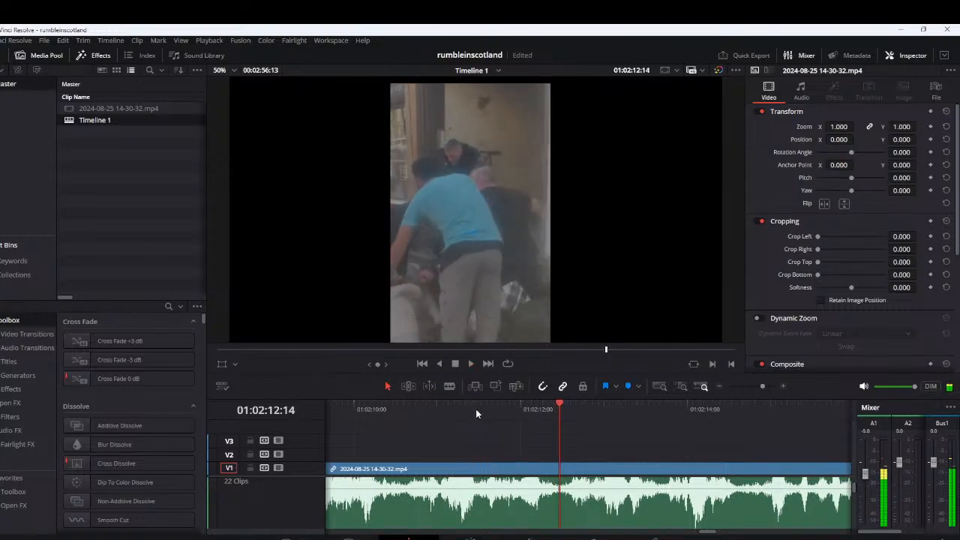
Split the V1 clip at about 2:11:16 and 2:11:23 to isolate the short sound there
{"action": "left_click", "coordinate": [483, 408]}
{"action": "key", "text": "space"}
{"action": "left_click", "coordinate": [485, 410]}
{"action": "key", "text": "space"}
{"action": "key", "text": "space"}
{"action": "left_click", "coordinate": [485, 409]}
{"action": "key", "text": "ctrl+b"}
{"action": "key", "text": "space"}
{"action": "key", "text": "ctrl+b"}
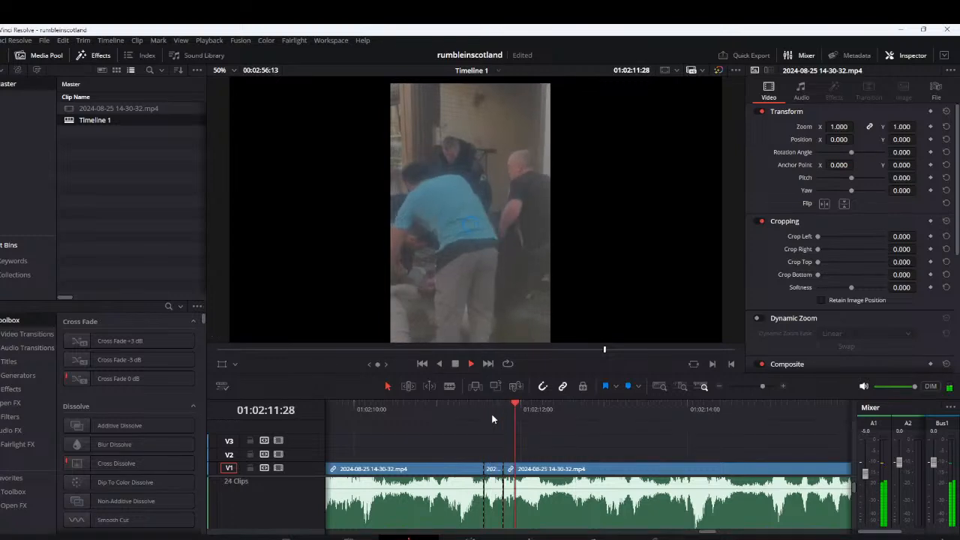
Play on from the 2:11 cuts to about 2:20, skipping ahead once, and replay the sound around 2:19
{"action": "key", "text": "space"}
{"action": "key", "text": "space"}
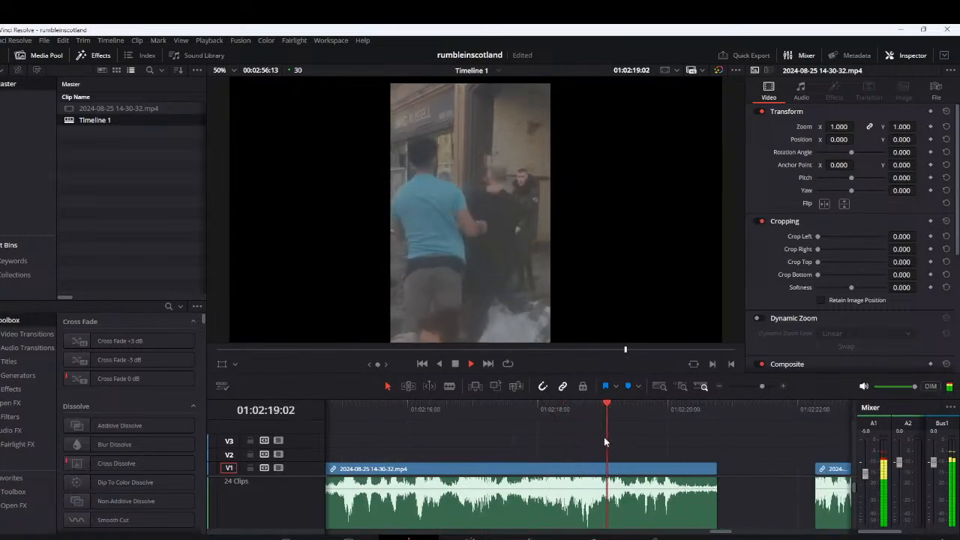
{"action": "left_click", "coordinate": [641, 411]}
{"action": "key", "text": "space"}
{"action": "scroll", "coordinate": [653, 425], "scroll_direction": "up", "scroll_amount": 4}
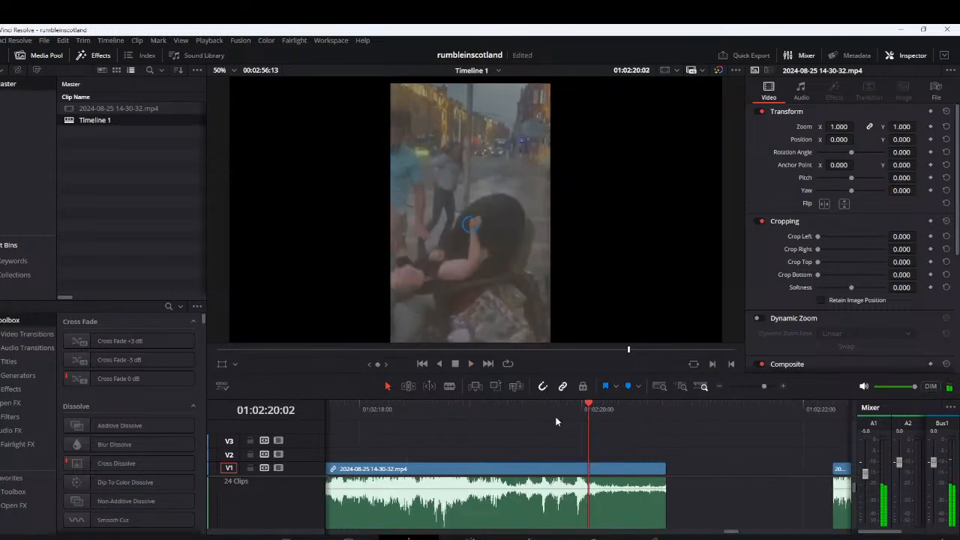
{"action": "left_click", "coordinate": [535, 409]}
{"action": "key", "text": "space"}
{"action": "left_click", "coordinate": [548, 408]}
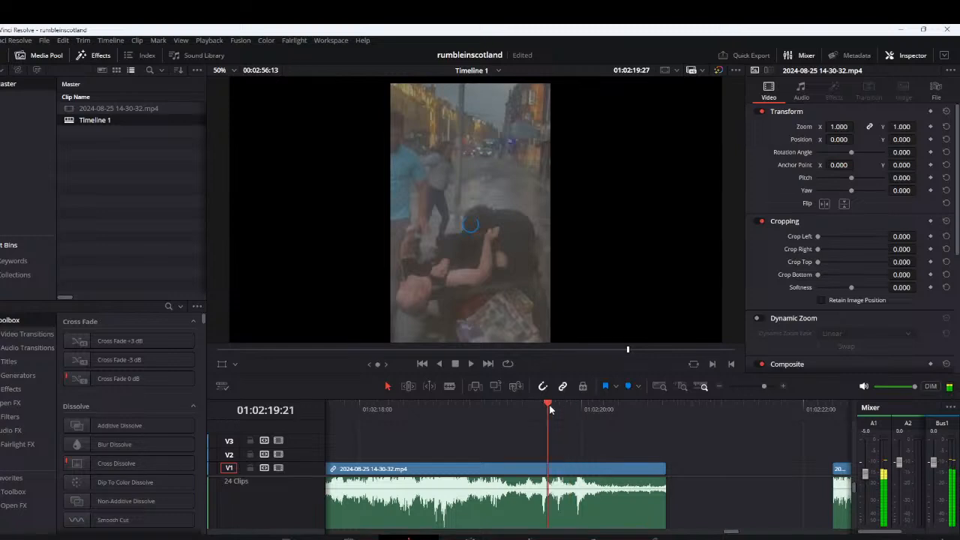
{"action": "left_click", "coordinate": [558, 407]}
{"action": "key", "text": "space"}
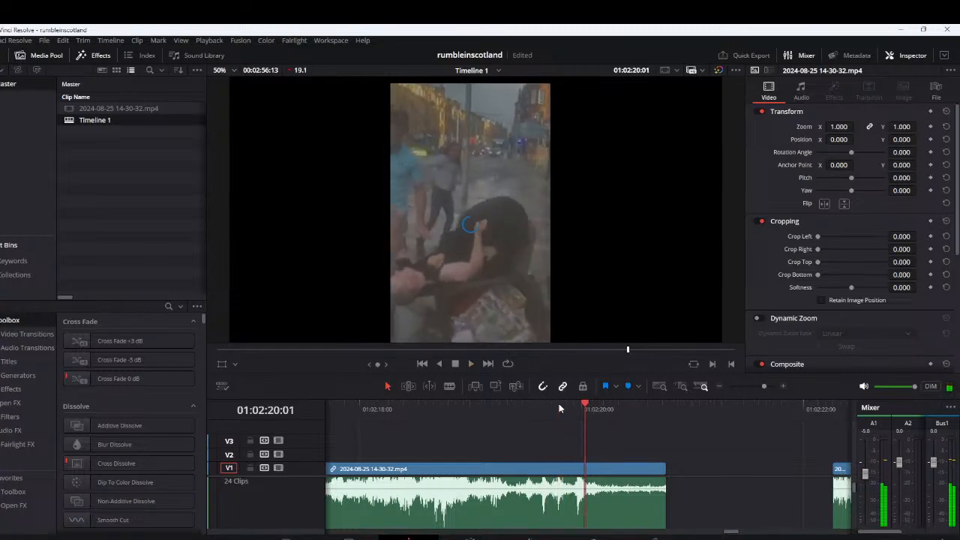
Cut out the segment from about 2:19:28 to 2:20:06 and lift it onto V3
{"action": "left_click", "coordinate": [573, 403]}
{"action": "key", "text": "space"}
{"action": "left_click", "coordinate": [573, 403]}
{"action": "key", "text": "ctrl+b"}
{"action": "key", "text": "space"}
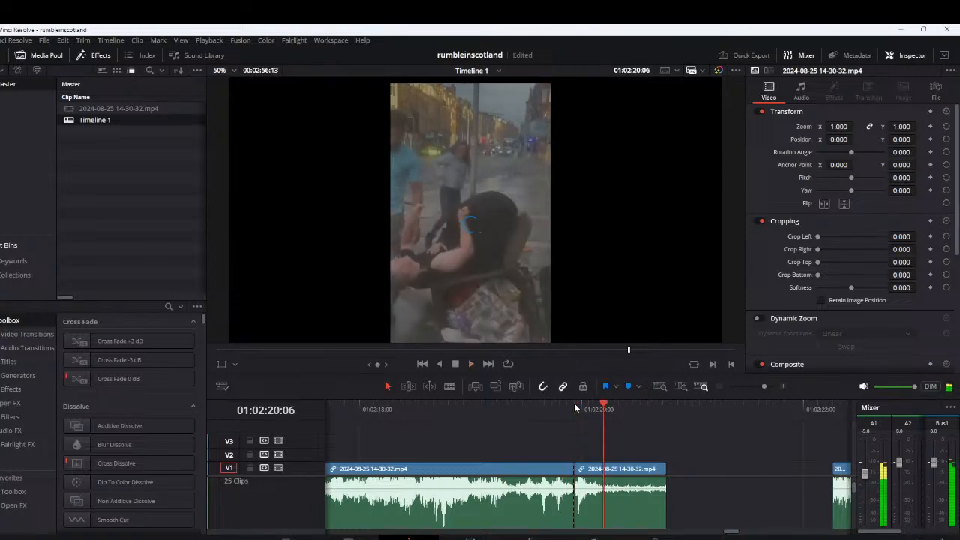
{"action": "left_click_drag", "start_coordinate": [589, 470], "coordinate": [584, 435]}
{"action": "key", "text": "ctrl+minus"}
{"action": "scroll", "coordinate": [662, 485], "scroll_direction": "down", "scroll_amount": 5}
{"action": "scroll", "coordinate": [637, 491], "scroll_direction": "right", "scroll_amount": 2}
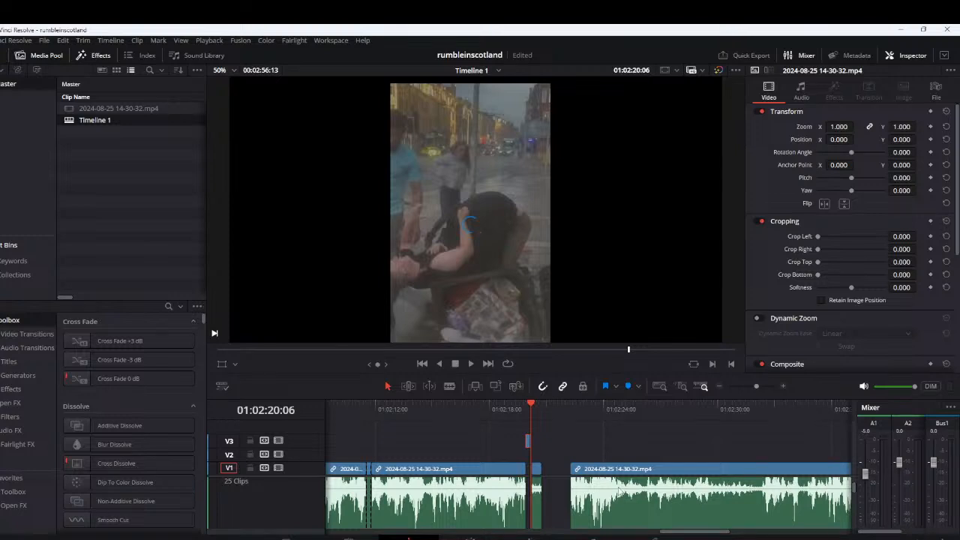
Play on from about 2:22 to 2:24 and replay the sound around 2:23
{"action": "left_click", "coordinate": [578, 420]}
{"action": "key", "text": "space"}
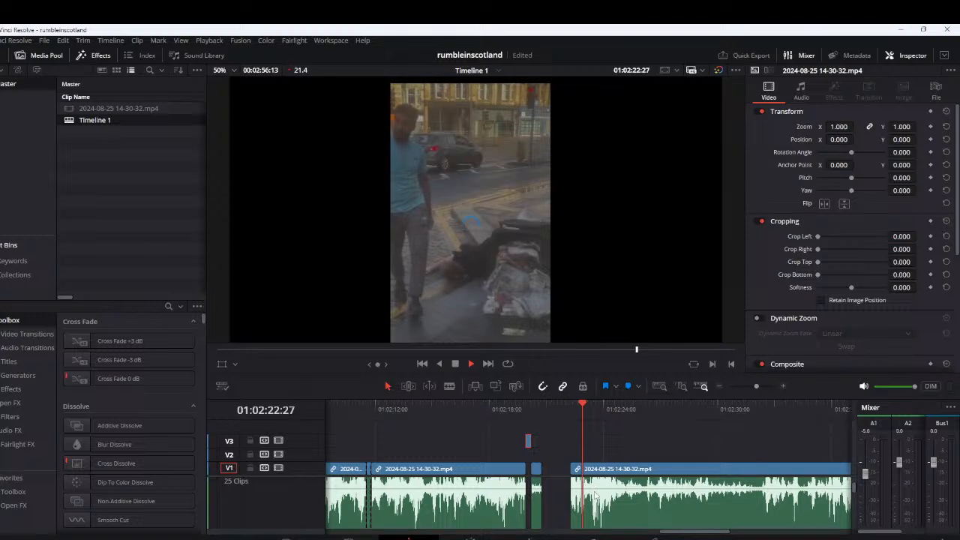
{"action": "scroll", "coordinate": [605, 475], "scroll_direction": "up", "scroll_amount": 3}
{"action": "scroll", "coordinate": [606, 476], "scroll_direction": "down", "scroll_amount": 2}
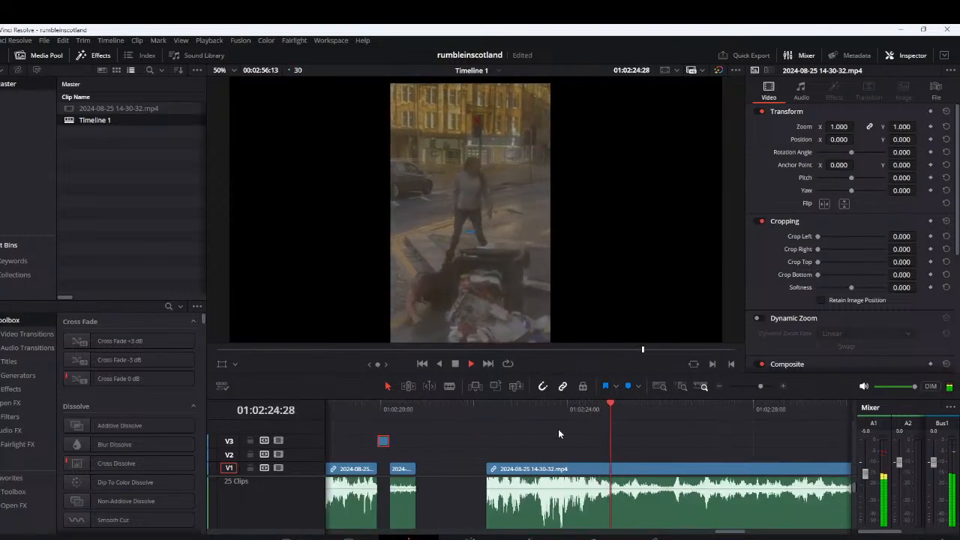
{"action": "left_click", "coordinate": [527, 410]}
{"action": "scroll", "coordinate": [571, 468], "scroll_direction": "up", "scroll_amount": 1}
{"action": "scroll", "coordinate": [571, 468], "scroll_direction": "up", "scroll_amount": 1}
{"action": "key", "text": "space"}
{"action": "left_click", "coordinate": [590, 411]}
{"action": "key", "text": "space"}
{"action": "left_click", "coordinate": [589, 410]}
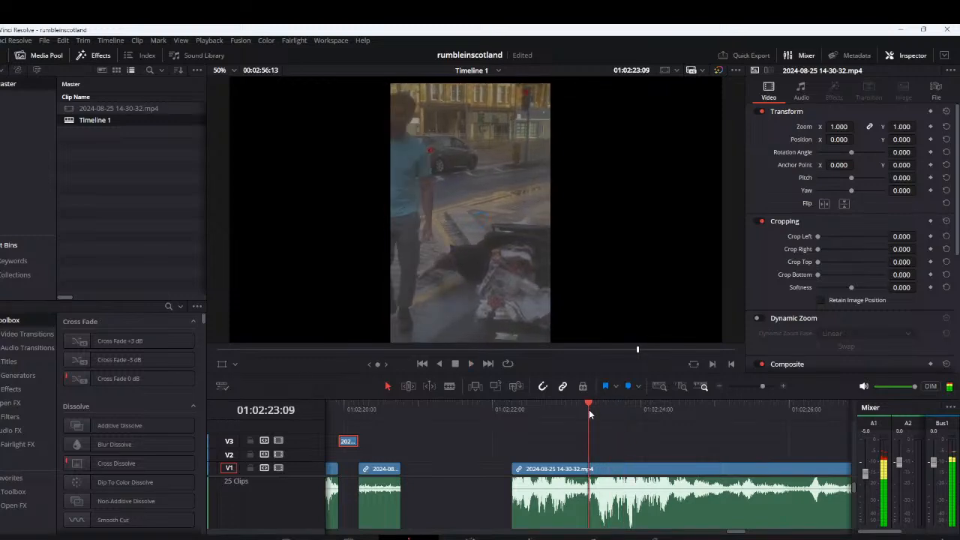
Cut out the short segment at about 2:23:07 to 2:23:11 and lift it onto V3
{"action": "left_click", "coordinate": [584, 411]}
{"action": "key", "text": "ctrl+b"}
{"action": "key", "text": "space"}
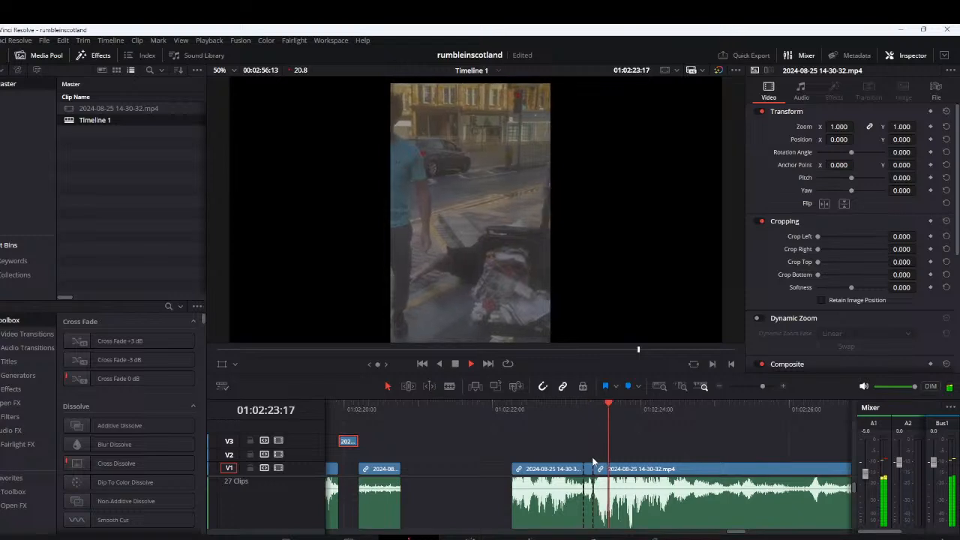
{"action": "left_click_drag", "start_coordinate": [588, 469], "coordinate": [588, 441]}
Play on from the 2:23 cut to about 2:34 and replay the sound around 2:33
{"action": "scroll", "coordinate": [717, 451], "scroll_direction": "down", "scroll_amount": 4}
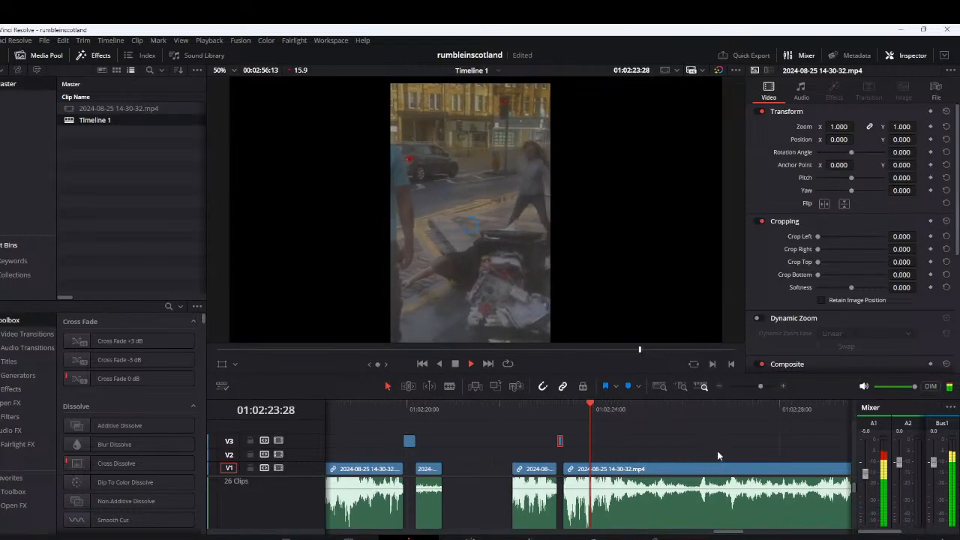
{"action": "scroll", "coordinate": [696, 440], "scroll_direction": "up", "scroll_amount": 5}
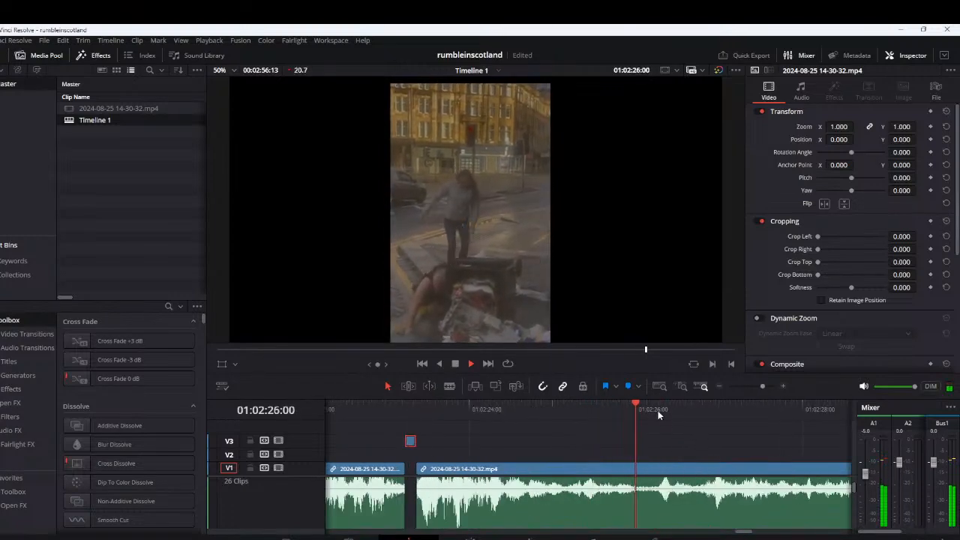
{"action": "scroll", "coordinate": [700, 437], "scroll_direction": "down", "scroll_amount": 2}
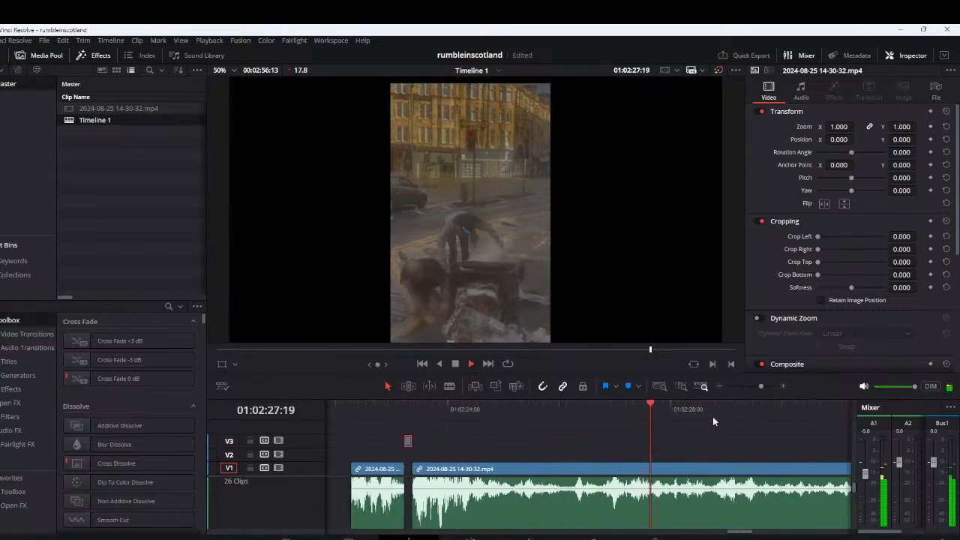
{"action": "left_click_drag", "start_coordinate": [699, 444], "coordinate": [492, 443]}
{"action": "scroll", "coordinate": [667, 442], "scroll_direction": "down", "scroll_amount": 1}
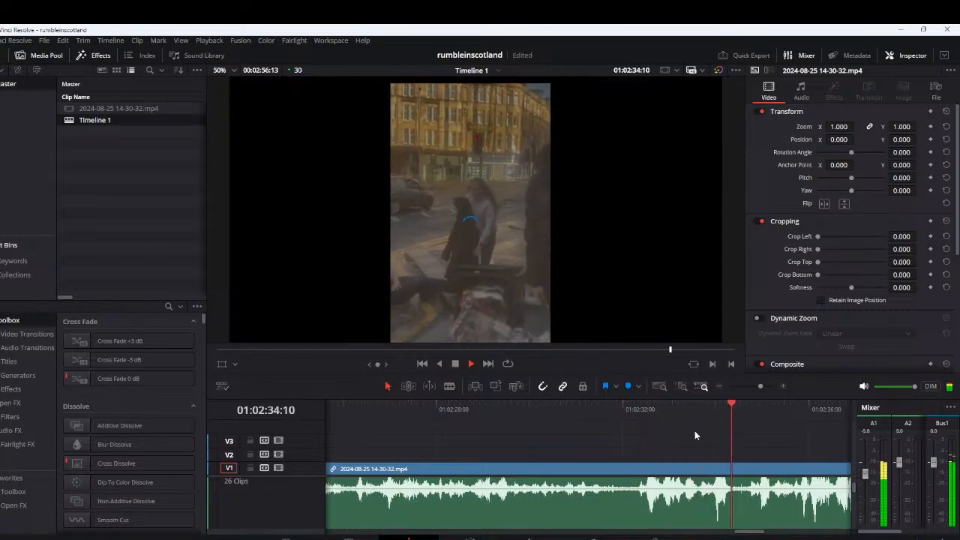
{"action": "left_click", "coordinate": [644, 410]}
{"action": "key", "text": "space"}
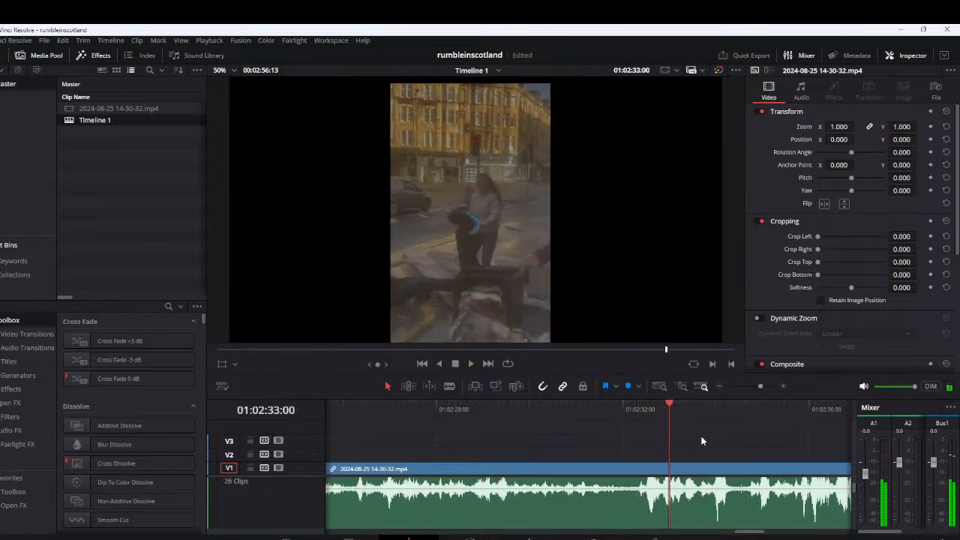
{"action": "scroll", "coordinate": [699, 436], "scroll_direction": "up", "scroll_amount": 2}
{"action": "key", "text": "space"}
Cut out the segment from about 2:32:27 to 2:33:05 on V1 and lift it onto V3
{"action": "left_click", "coordinate": [581, 411]}
{"action": "left_click", "coordinate": [582, 412]}
{"action": "left_click", "coordinate": [582, 411]}
{"action": "left_click", "coordinate": [583, 409]}
{"action": "key", "text": "ctrl+backslash"}
{"action": "key", "text": "ctrl+backslash"}
{"action": "left_click_drag", "start_coordinate": [586, 452], "coordinate": [585, 441]}
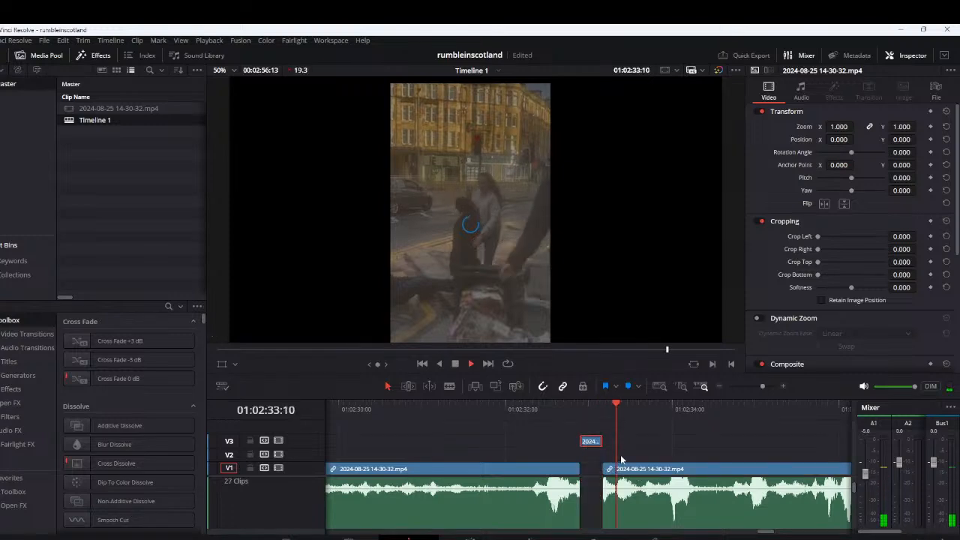
Cut out the next segment from about 2:33:11 to 2:33:19 and lift it onto V3
{"action": "left_click", "coordinate": [620, 409]}
{"action": "left_click", "coordinate": [620, 410]}
{"action": "key", "text": "space"}
{"action": "key", "text": "ctrl+backslash"}
{"action": "key", "text": "space"}
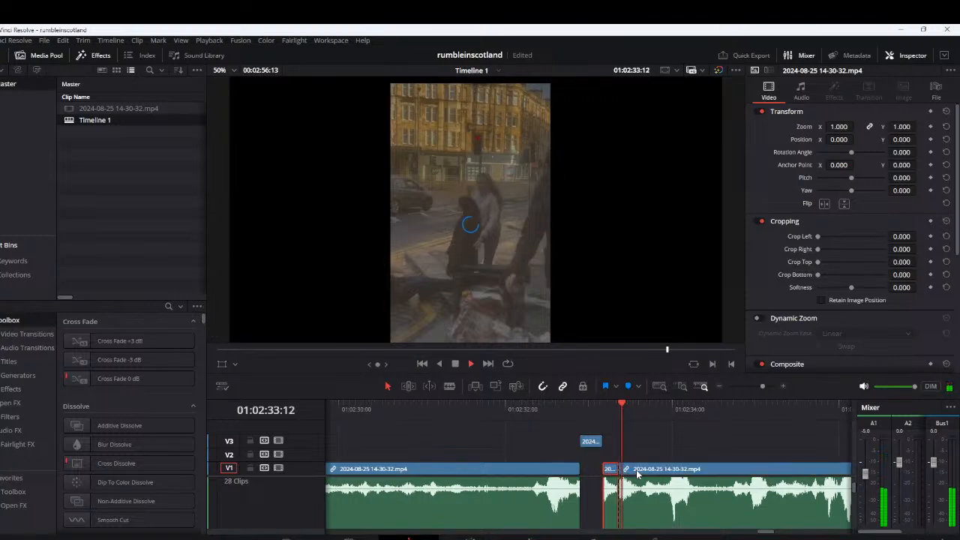
{"action": "key", "text": "ctrl+backslash"}
{"action": "left_click_drag", "start_coordinate": [637, 474], "coordinate": [637, 442]}
Replay the sound around 2:34, cut out the segment from 2:34:01 to 2:34:05 and lift it onto V3
{"action": "left_click", "coordinate": [679, 414]}
{"action": "left_click", "coordinate": [679, 415]}
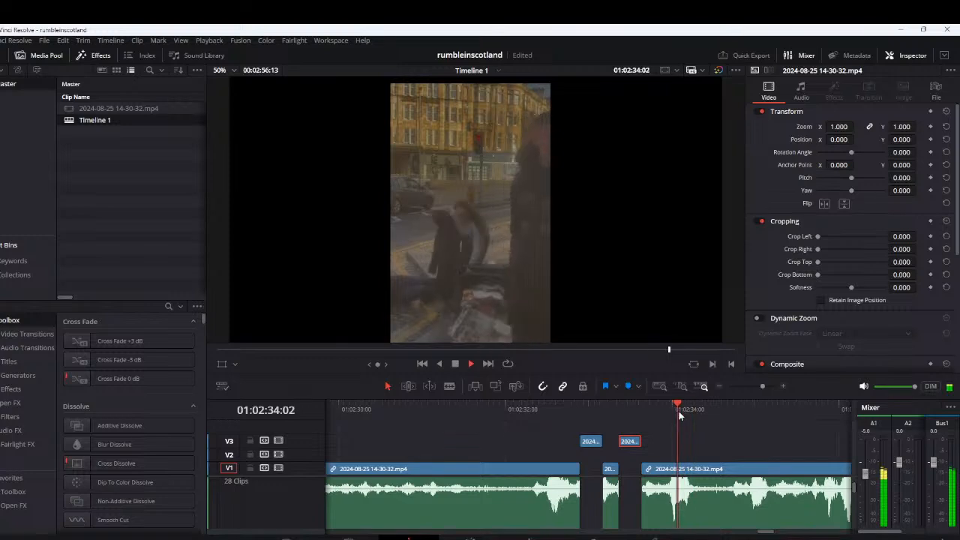
{"action": "left_click", "coordinate": [679, 414]}
{"action": "left_click", "coordinate": [672, 414]}
{"action": "left_click", "coordinate": [673, 414]}
{"action": "key", "text": "space"}
{"action": "left_click", "coordinate": [675, 410]}
{"action": "left_click", "coordinate": [708, 470]}
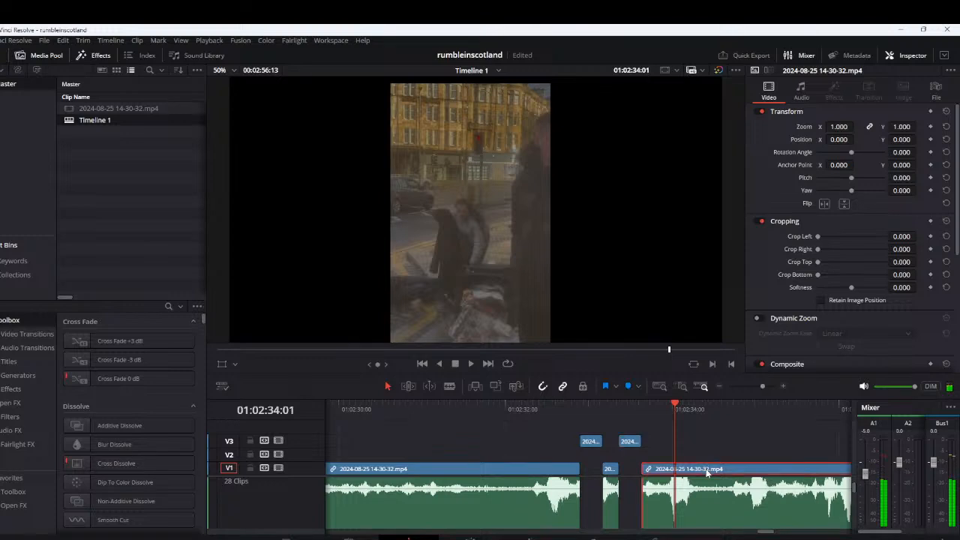
{"action": "key", "text": "ctrl+b"}
{"action": "left_click", "coordinate": [686, 411]}
{"action": "key", "text": "ctrl+b"}
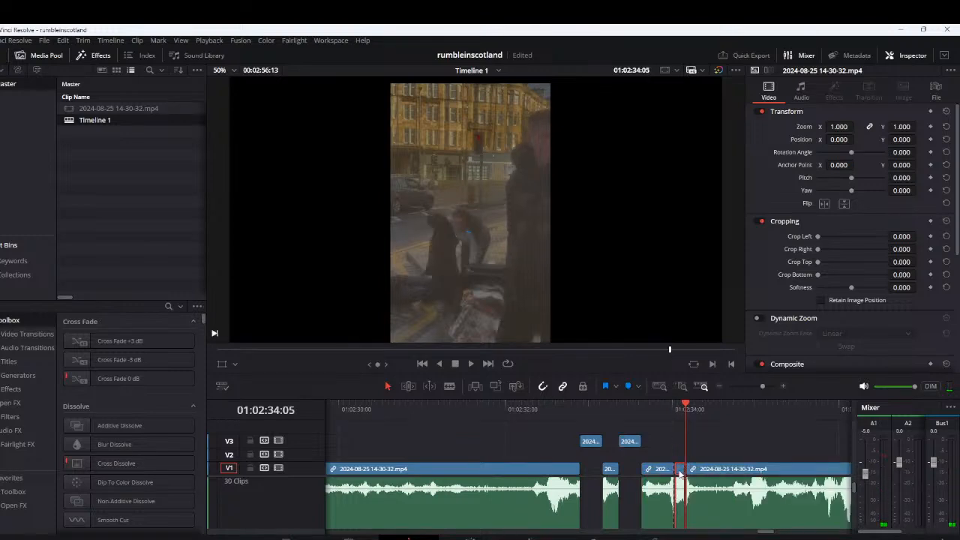
{"action": "left_click_drag", "start_coordinate": [680, 470], "coordinate": [680, 443]}
Play on to the end of the footage at about 2:41:29 and look over the cut clips on the whole timeline
{"action": "key", "text": "space"}
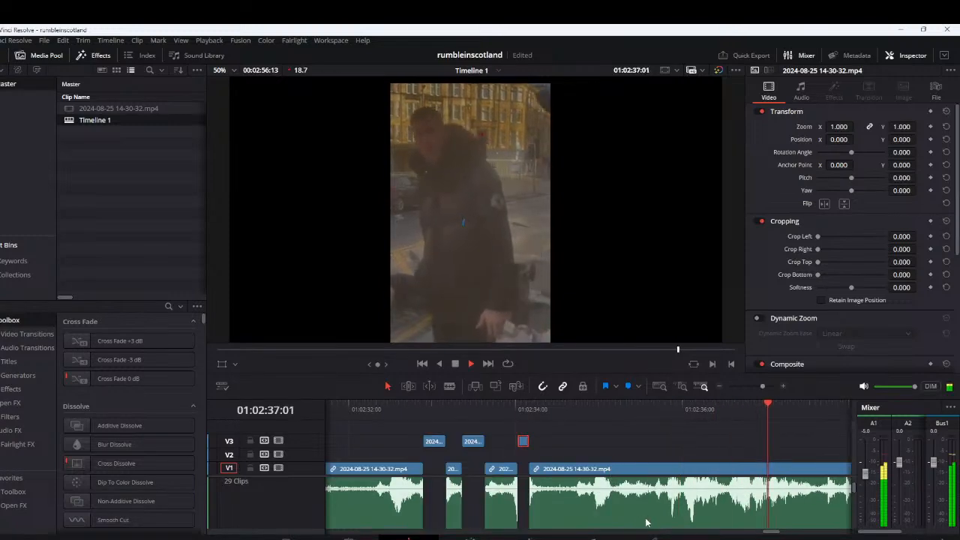
{"action": "left_click", "coordinate": [691, 471]}
{"action": "key", "text": "ctrl+minus"}
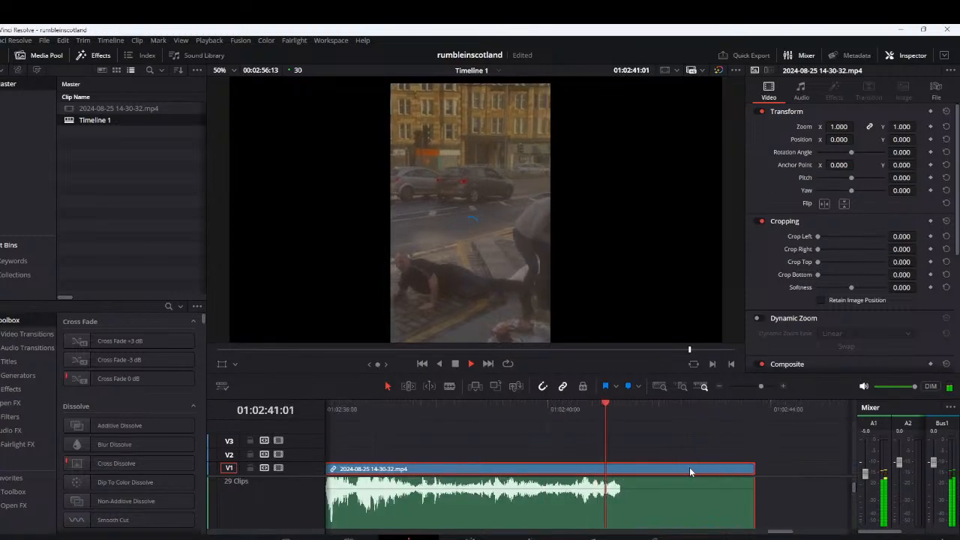
{"action": "key", "text": "space"}
{"action": "key", "text": "ctrl+minus"}
{"action": "key", "text": "ctrl+minus"}
{"action": "key", "text": "ctrl+minus"}
{"action": "key", "text": "ctrl+minus"}
{"action": "key", "text": "ctrl+minus"}
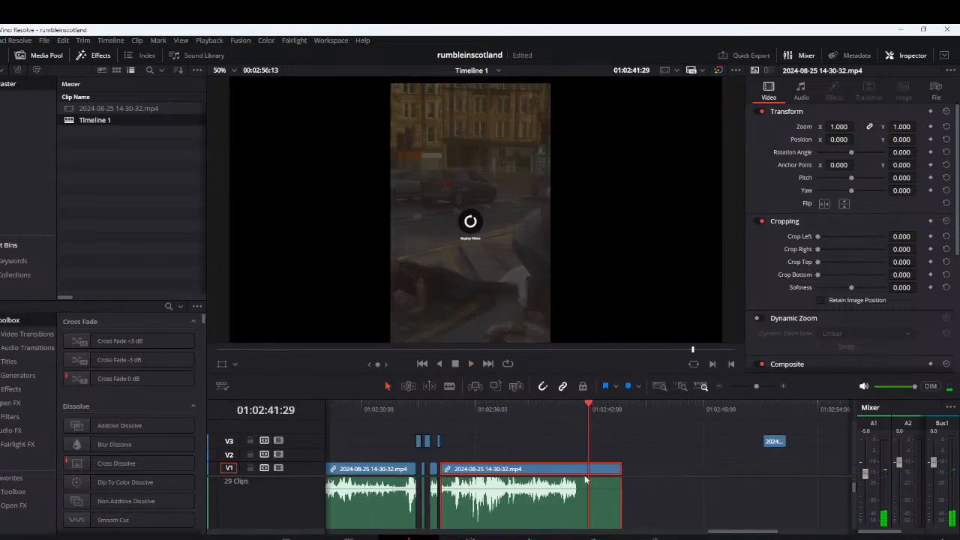
{"action": "key", "text": "ctrl+equal"}
{"action": "key", "text": "ctrl+equal"}
{"action": "key", "text": "ctrl+equal"}
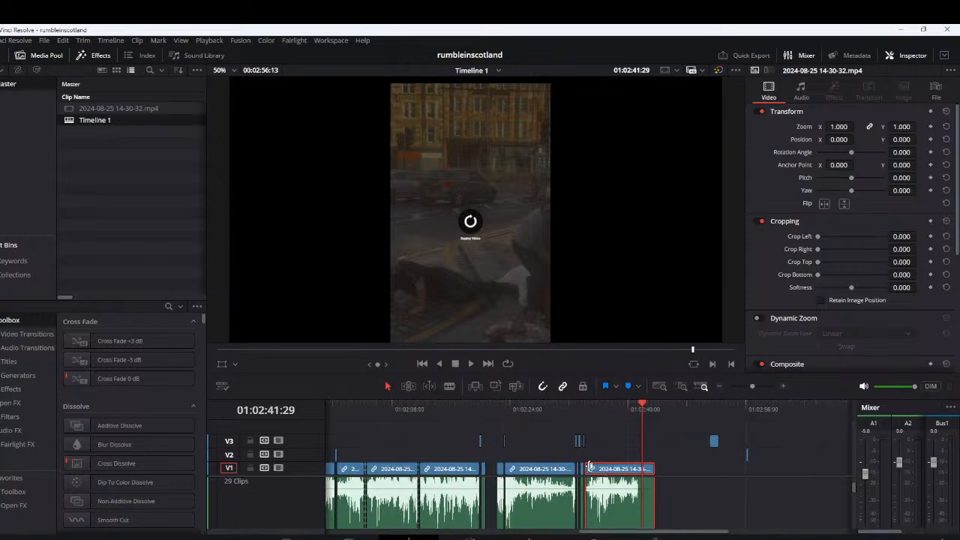
{"action": "key", "text": "ctrl+minus"}
{"action": "key", "text": "ctrl+minus"}
{"action": "key", "text": "ctrl+minus"}
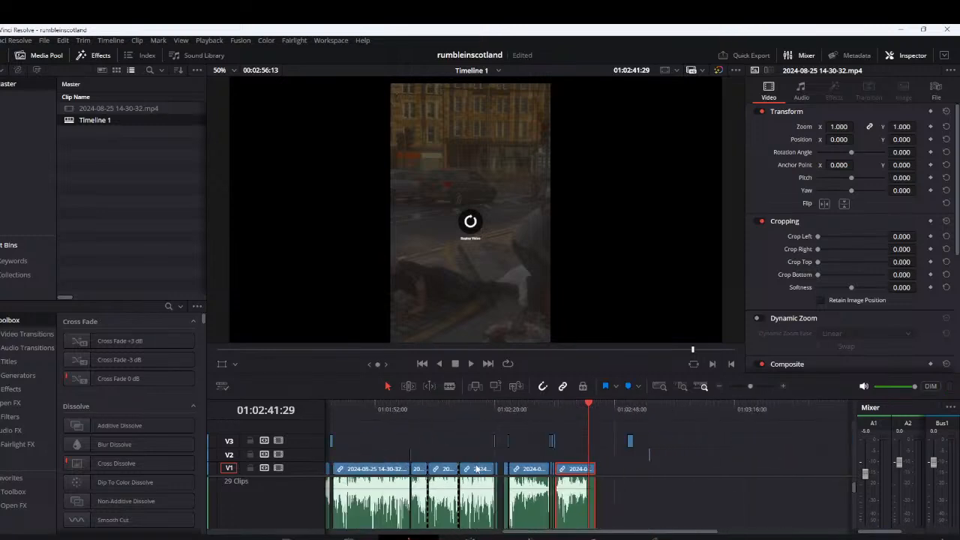
Move the short segments still on V2 up to V3, including the one at about 2:00
{"action": "left_click_drag", "start_coordinate": [401, 457], "coordinate": [614, 448]}
{"action": "left_click", "coordinate": [619, 442]}
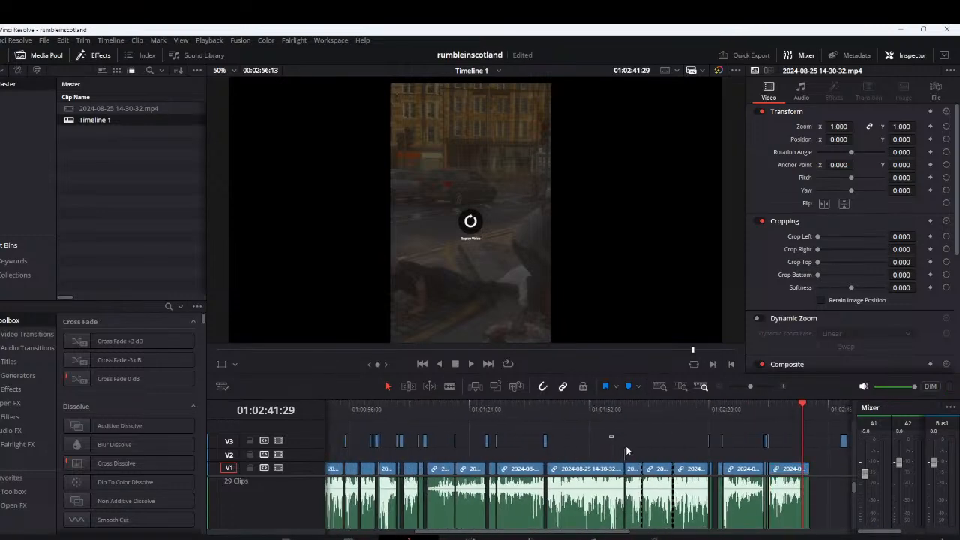
{"action": "key", "text": "alt+Up"}
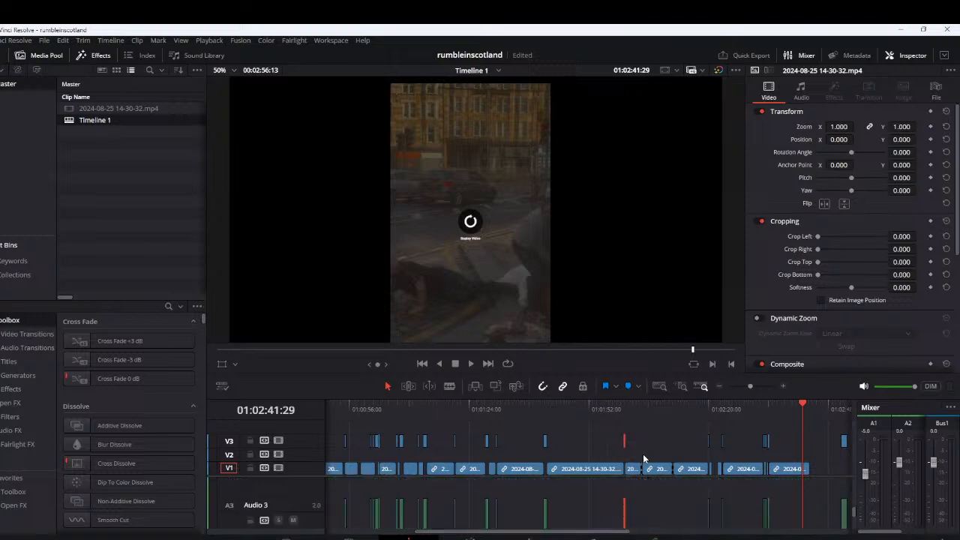
{"action": "key", "text": "ctrl+minus"}
{"action": "key", "text": "ctrl+minus"}
{"action": "key", "text": "ctrl+minus"}
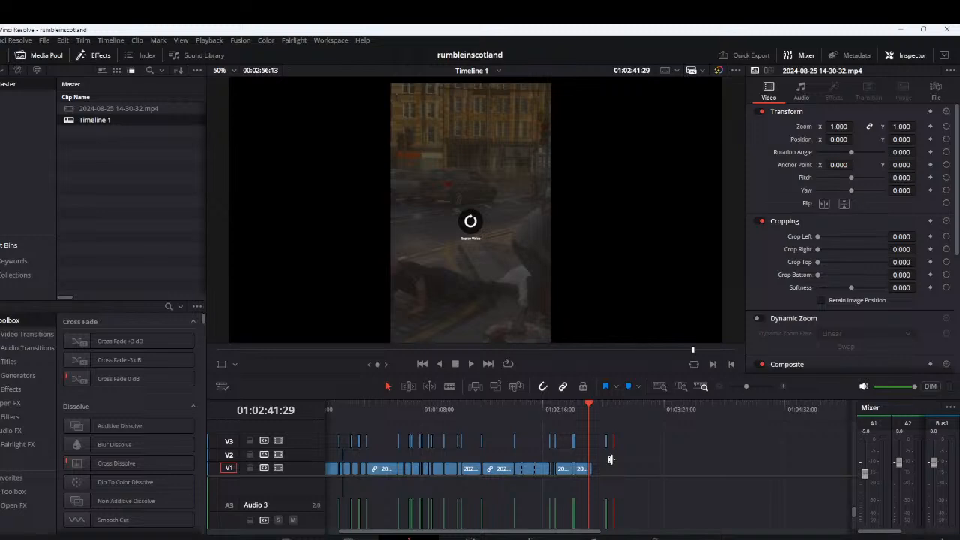
{"action": "scroll", "coordinate": [435, 448], "scroll_direction": "left", "scroll_amount": 1}
{"action": "left_click_drag", "start_coordinate": [457, 454], "coordinate": [356, 458]}
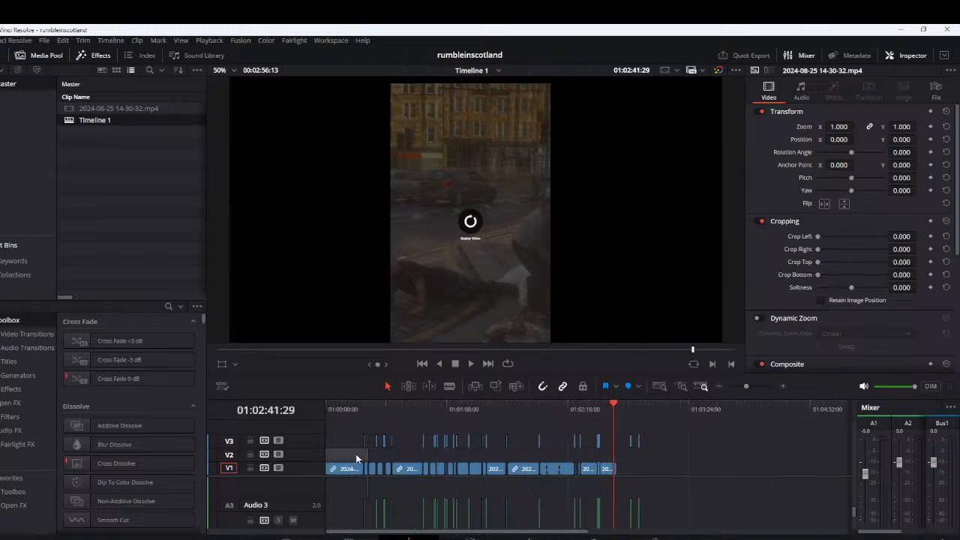
{"action": "left_click_drag", "start_coordinate": [355, 454], "coordinate": [364, 454]}
Delete all the leftover clips on V1, keeping only the lifted segments on V3
{"action": "left_click", "coordinate": [338, 444]}
{"action": "left_click_drag", "start_coordinate": [664, 468], "coordinate": [338, 475]}
{"action": "key", "text": "Delete"}
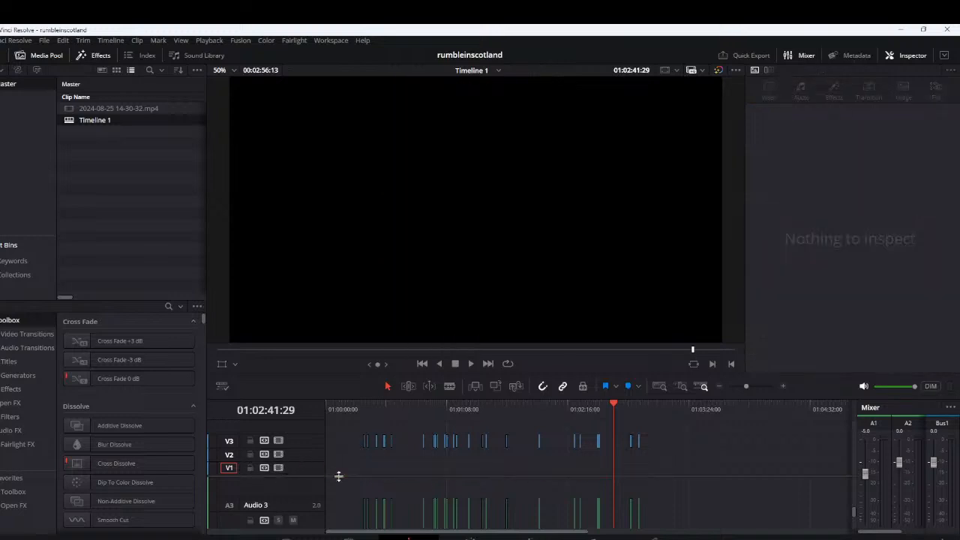
Close all the gaps between the V3 segments and remove the empty space before the first one
{"action": "left_click_drag", "start_coordinate": [337, 433], "coordinate": [687, 465]}
{"action": "key", "text": "Delete"}
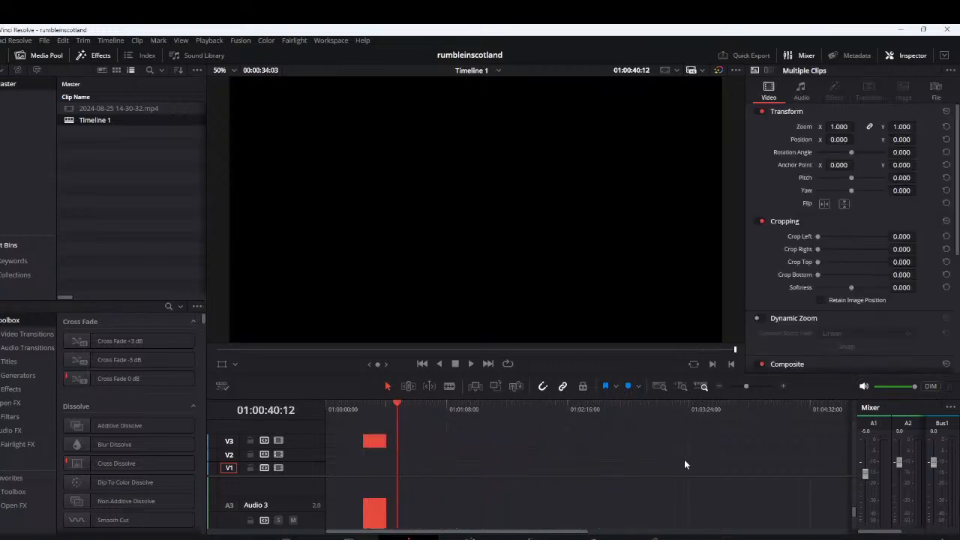
{"action": "left_click", "coordinate": [340, 441]}
{"action": "key", "text": "Delete"}
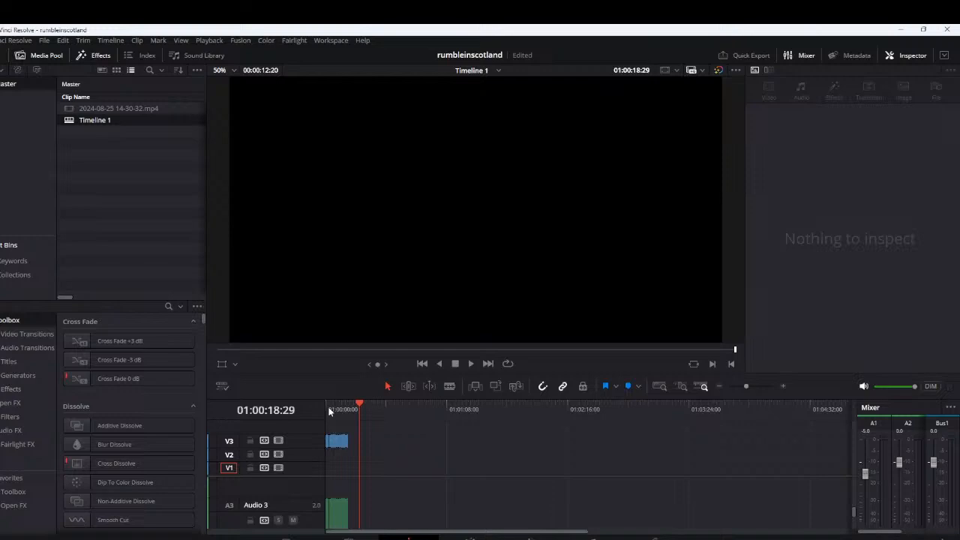
Play the joined V3 segments from the start of the timeline to the end
{"action": "left_click", "coordinate": [330, 404]}
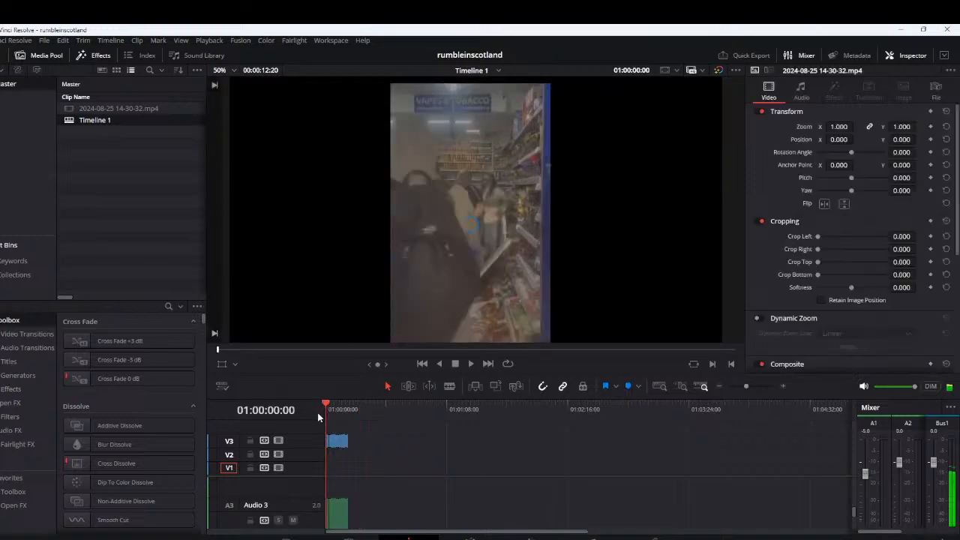
{"action": "key", "text": "space"}
{"action": "scroll", "coordinate": [440, 454], "scroll_direction": "up", "scroll_amount": 1}
{"action": "scroll", "coordinate": [440, 454], "scroll_direction": "up", "scroll_amount": 2}
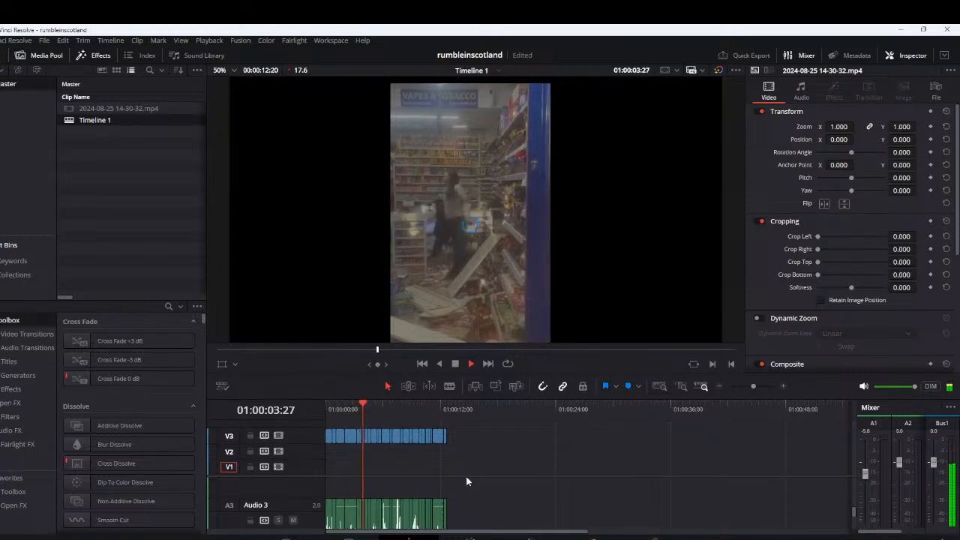
Enlarge the audio area of the timeline to show tracks A1 to A3 and check the waveforms
{"action": "left_click_drag", "start_coordinate": [468, 472], "coordinate": [471, 456]}
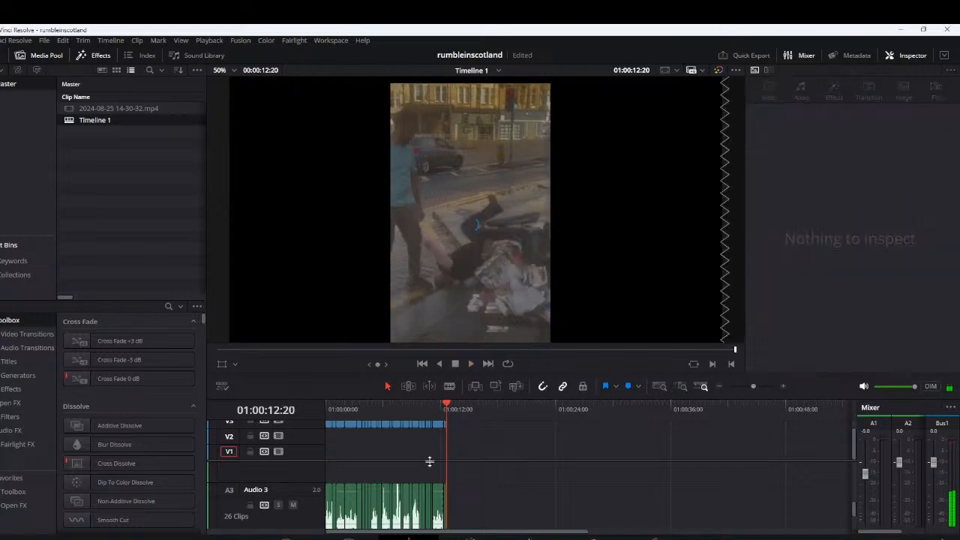
{"action": "left_click_drag", "start_coordinate": [429, 461], "coordinate": [426, 449]}
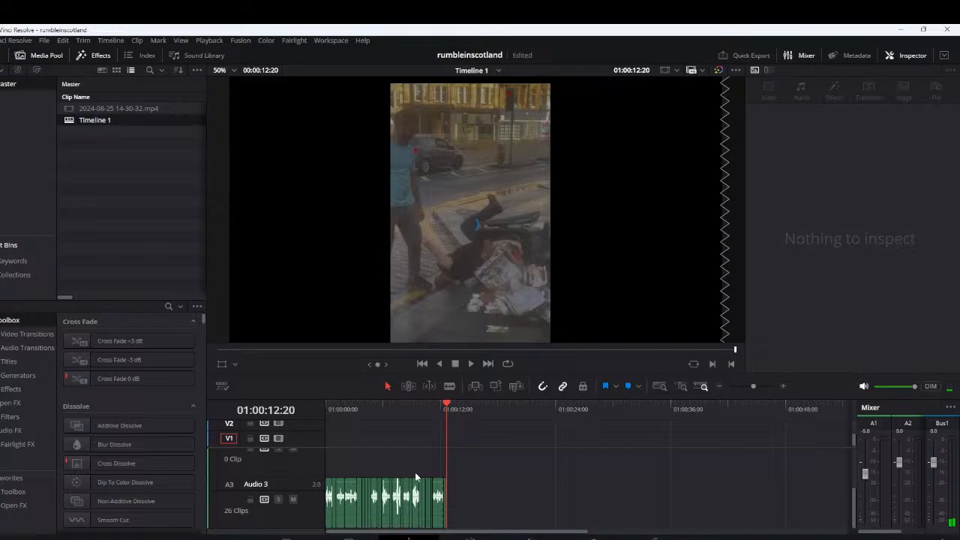
{"action": "scroll", "coordinate": [414, 471], "scroll_direction": "up", "scroll_amount": 4}
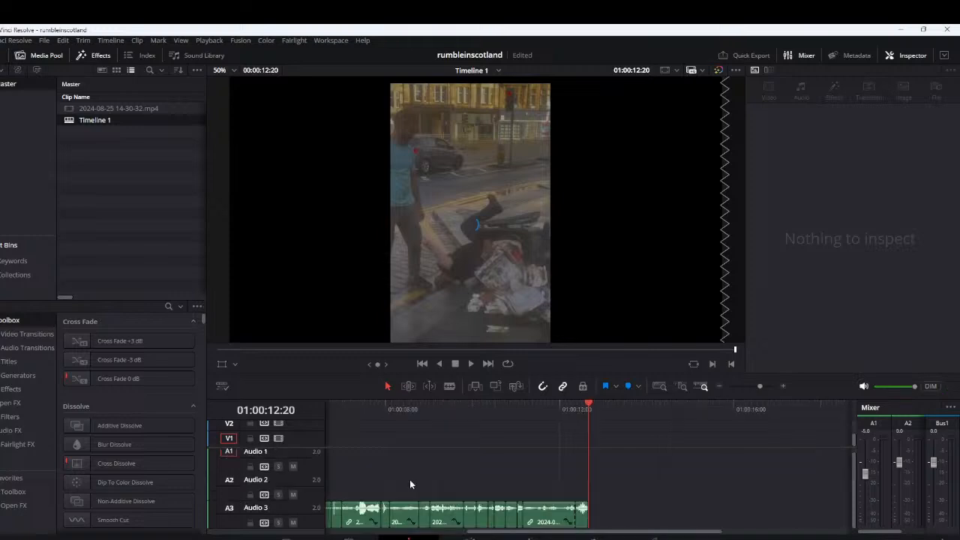
{"action": "scroll", "coordinate": [410, 484], "scroll_direction": "down", "scroll_amount": 1}
Move the linked clip at about 0:01:08 down from V3 and A3 to V2 and A2
{"action": "mouse_move", "coordinate": [374, 409]}
{"action": "left_mouse_down"}
{"action": "mouse_move", "coordinate": [285, 423]}
{"action": "mouse_move", "coordinate": [380, 417]}
{"action": "left_mouse_up"}
{"action": "scroll", "coordinate": [388, 477], "scroll_direction": "down", "scroll_amount": 1}
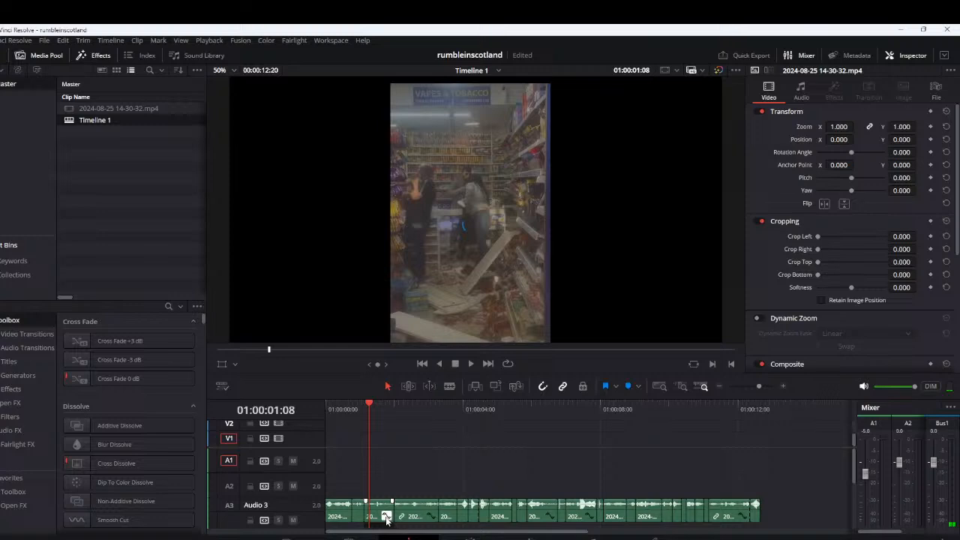
{"action": "left_click_drag", "start_coordinate": [386, 519], "coordinate": [385, 486]}
Replay the opening clip from the start of the timeline to about 0:00:29
{"action": "left_click", "coordinate": [324, 419]}
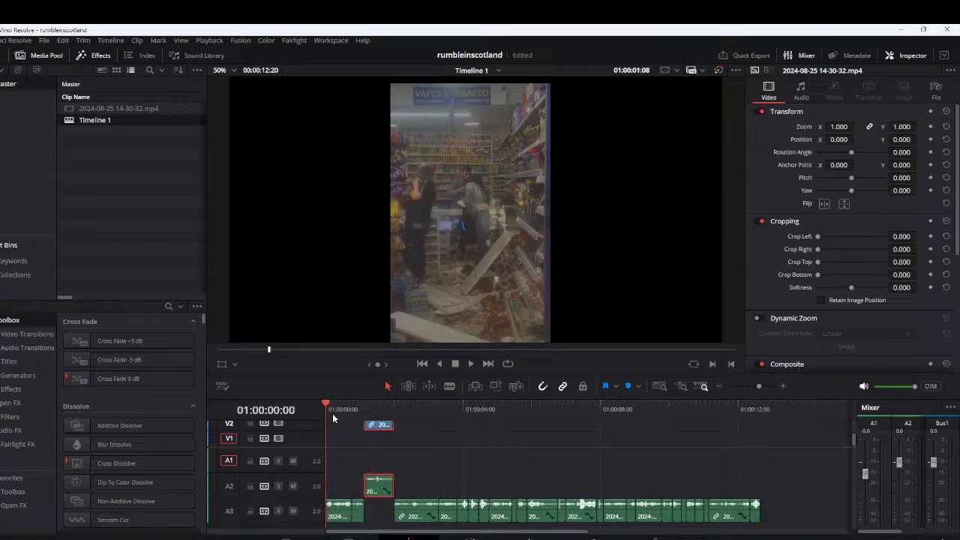
{"action": "key", "text": "space"}
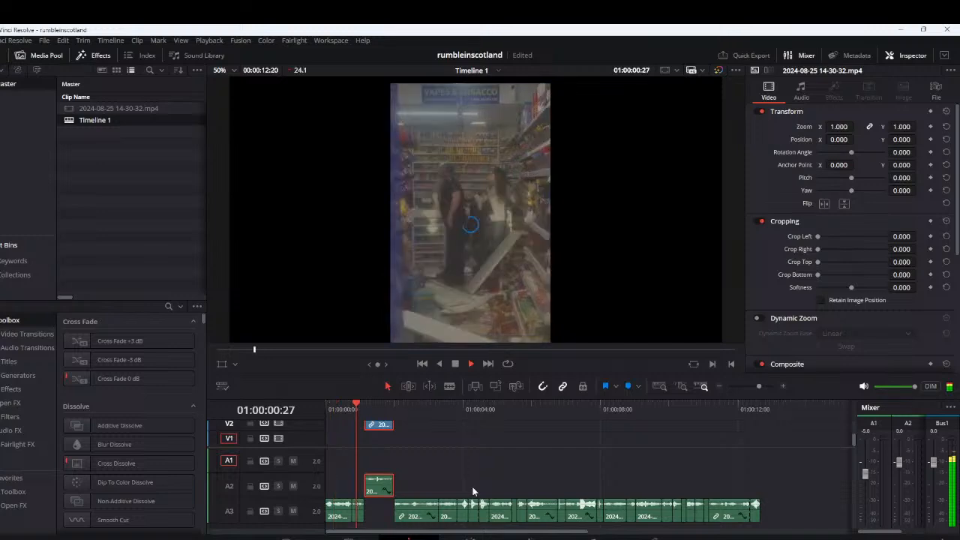
{"action": "left_click", "coordinate": [350, 407]}
{"action": "key", "text": "space"}
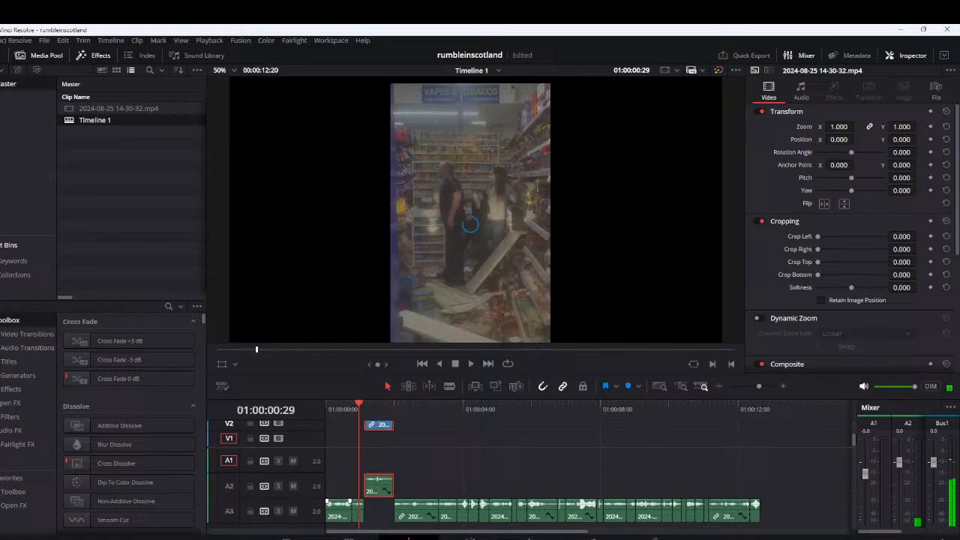
Place three copies of the short opening sound segment side by side on A3 past the sequence end, finishing at 01:00:14:13
{"action": "left_click_drag", "start_coordinate": [358, 508], "coordinate": [791, 508]}
{"action": "scroll", "coordinate": [555, 495], "scroll_direction": "right", "scroll_amount": 5}
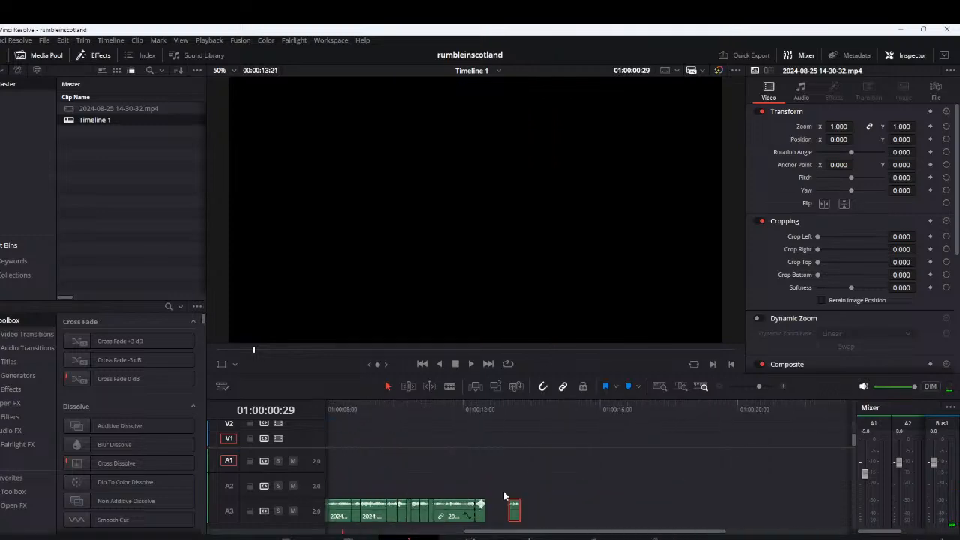
{"action": "scroll", "coordinate": [505, 495], "scroll_direction": "right", "scroll_amount": 1}
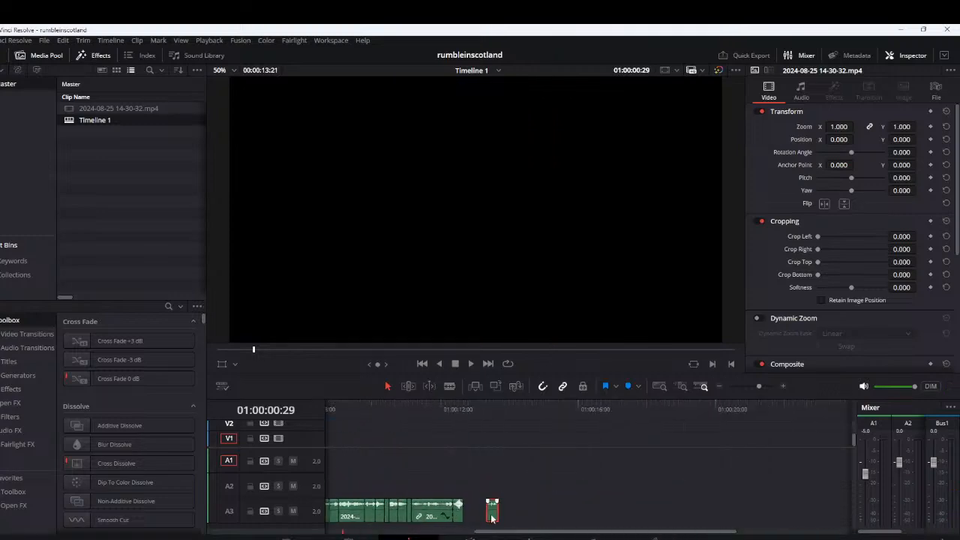
{"action": "left_click_drag", "start_coordinate": [492, 518], "coordinate": [523, 517]}
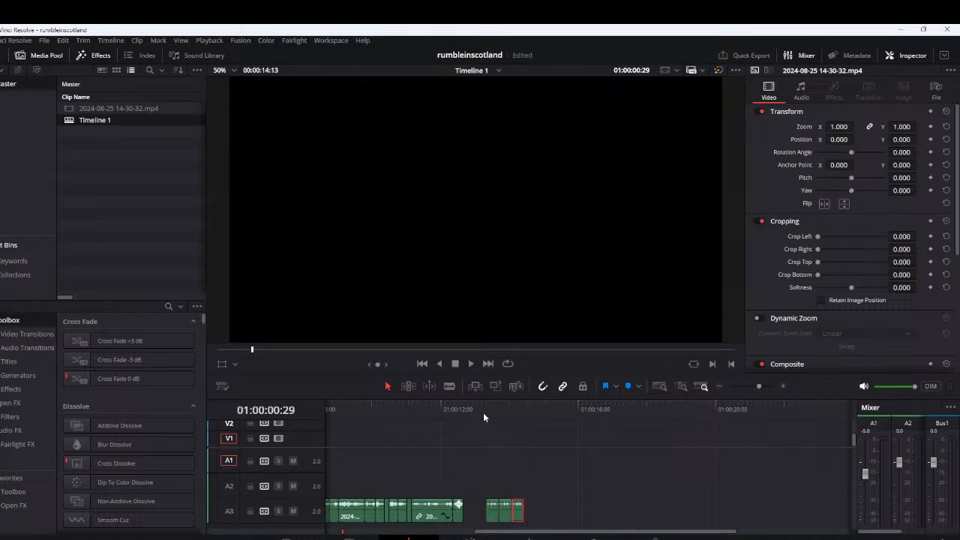
Audition the sequence ending, place its last loud segment twice on V2 and A2, and space out the three short A3 copies beneath
{"action": "key", "text": "End"}
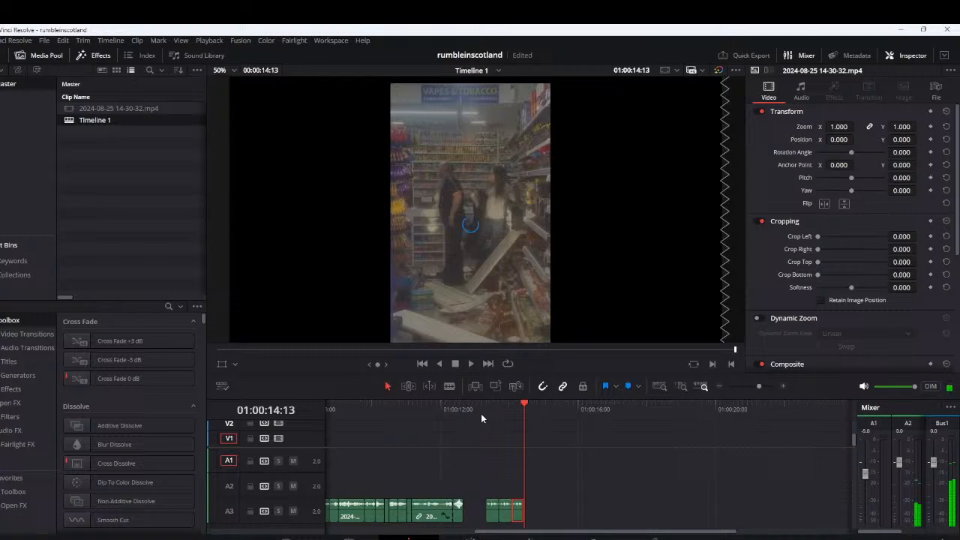
{"action": "left_click", "coordinate": [453, 409]}
{"action": "key", "text": "space"}
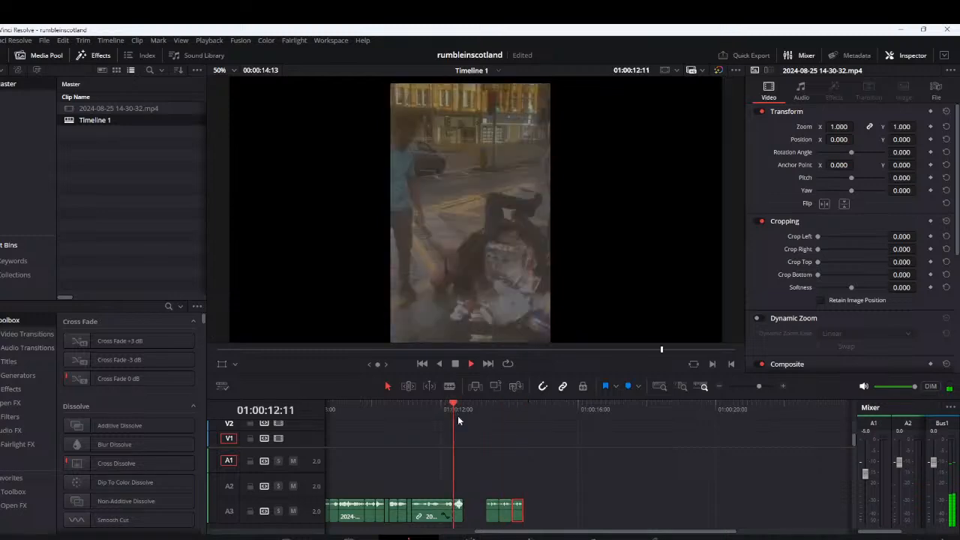
{"action": "key", "text": "space"}
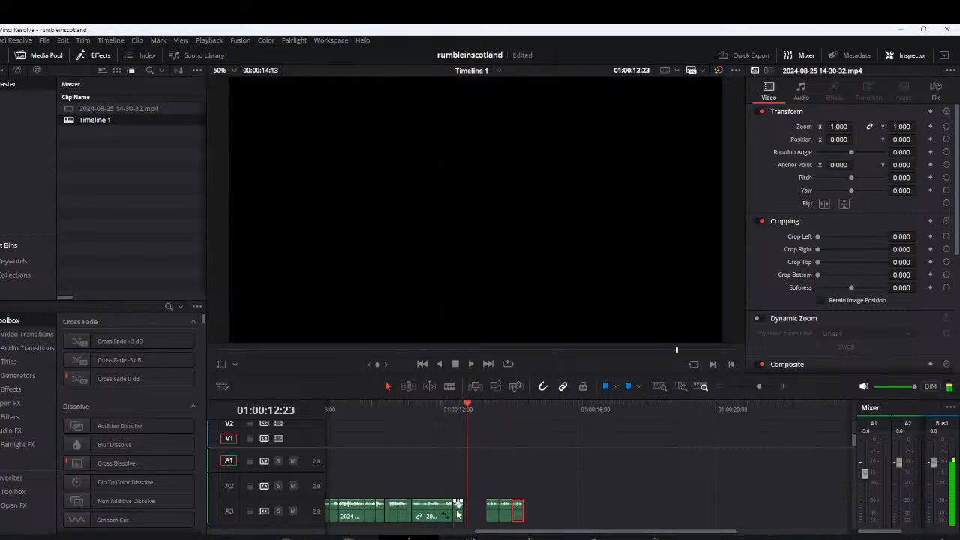
{"action": "mouse_move", "coordinate": [458, 512]}
{"action": "left_mouse_down"}
{"action": "mouse_move", "coordinate": [503, 484]}
{"action": "mouse_move", "coordinate": [495, 487]}
{"action": "left_mouse_up"}
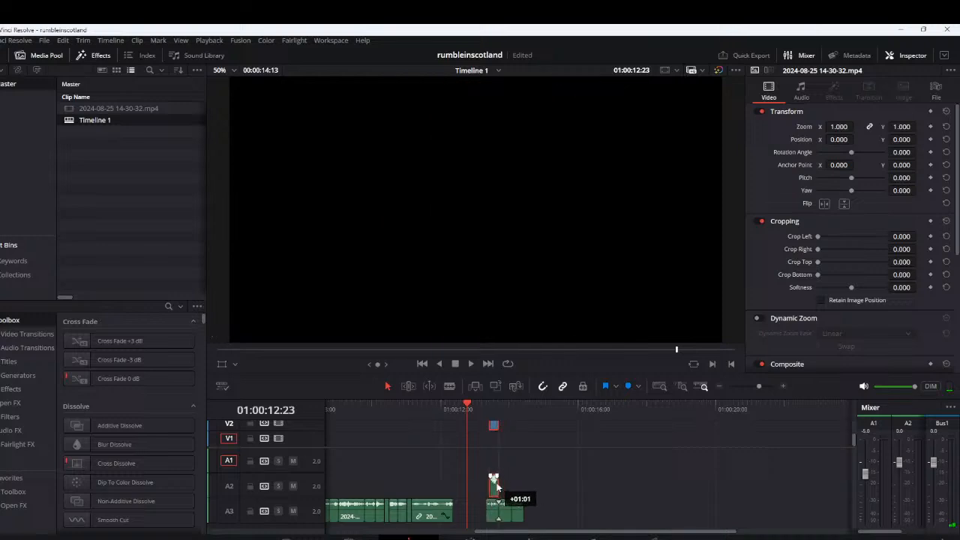
{"action": "left_click_drag", "start_coordinate": [577, 515], "coordinate": [559, 515]}
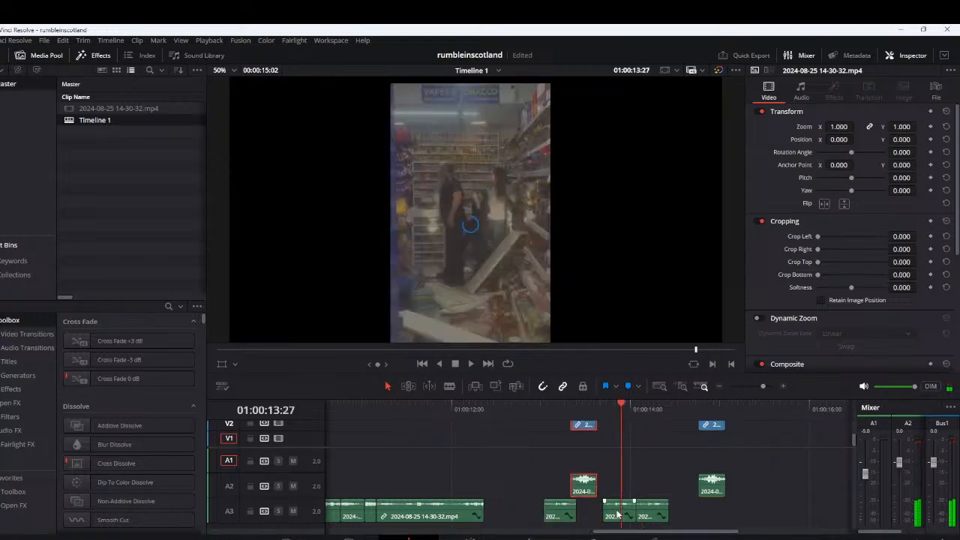
Move the middle short copy from A3 up to V2 and A2 near 01:00:13:28 and play the group from about 01:00:13:01
{"action": "left_click", "coordinate": [617, 513]}
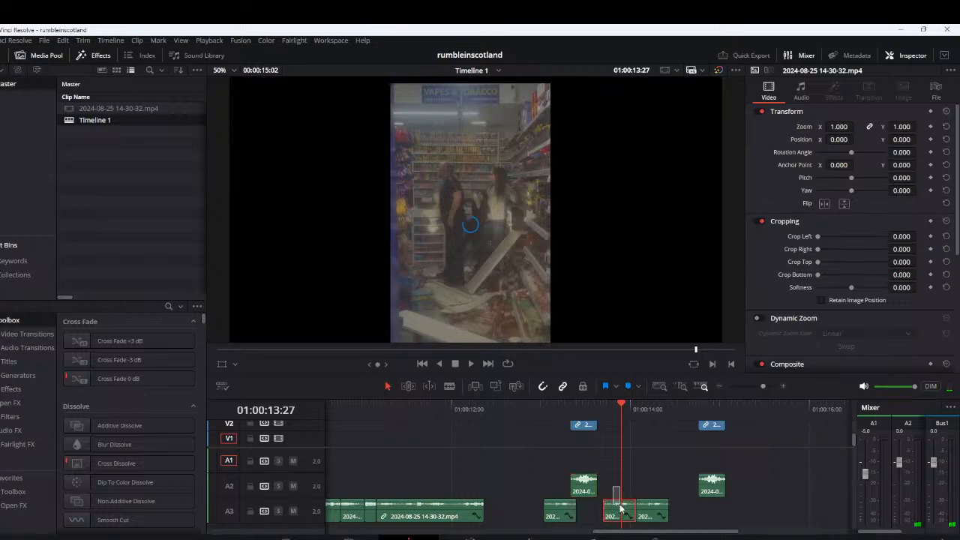
{"action": "left_click_drag", "start_coordinate": [621, 509], "coordinate": [640, 484]}
{"action": "left_click", "coordinate": [542, 408]}
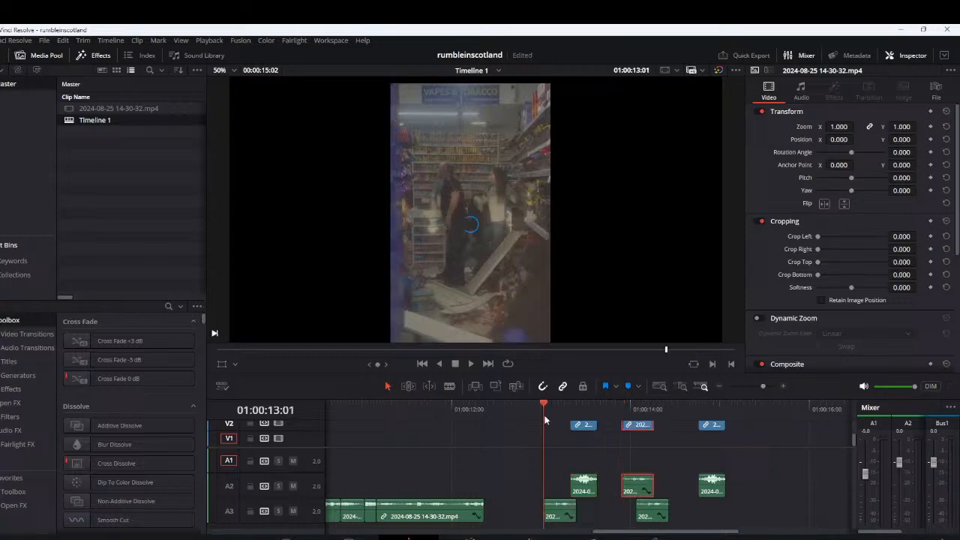
{"action": "key", "text": "space"}
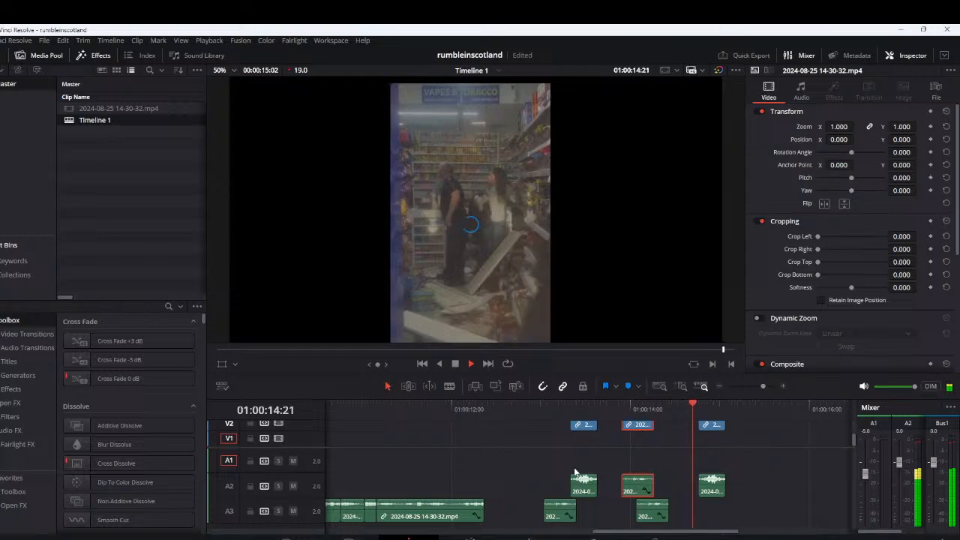
{"action": "key", "text": "space"}
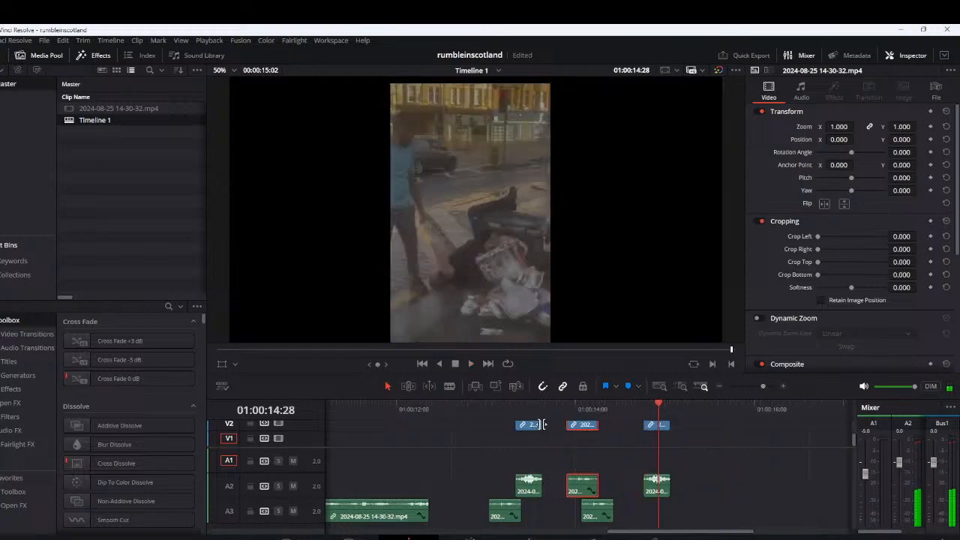
Duplicate the first loud segment on V2 and A2, shift the clips behind it later, and replay the group
{"action": "left_click_drag", "start_coordinate": [541, 425], "coordinate": [535, 425]}
{"action": "key", "text": "space"}
{"action": "left_click_drag", "start_coordinate": [536, 424], "coordinate": [514, 425]}
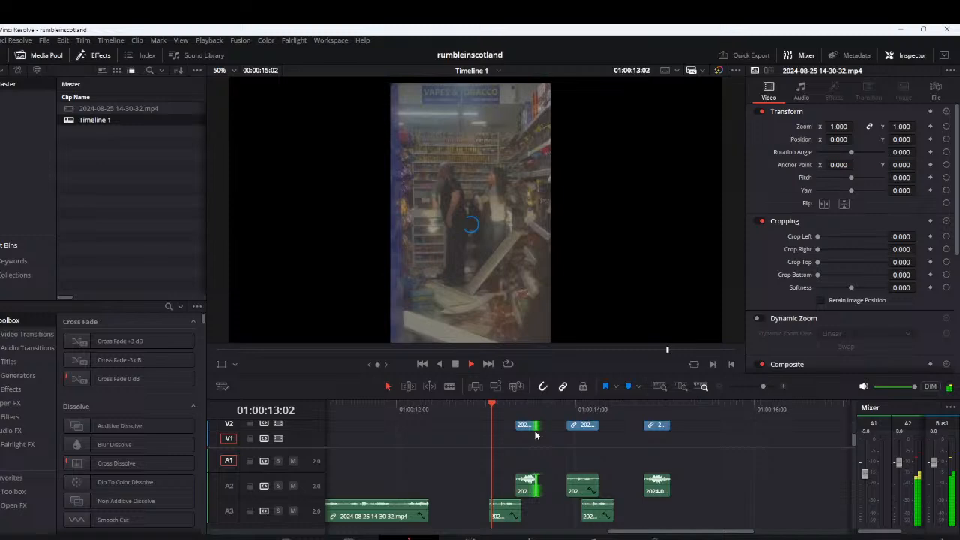
{"action": "key", "text": "space"}
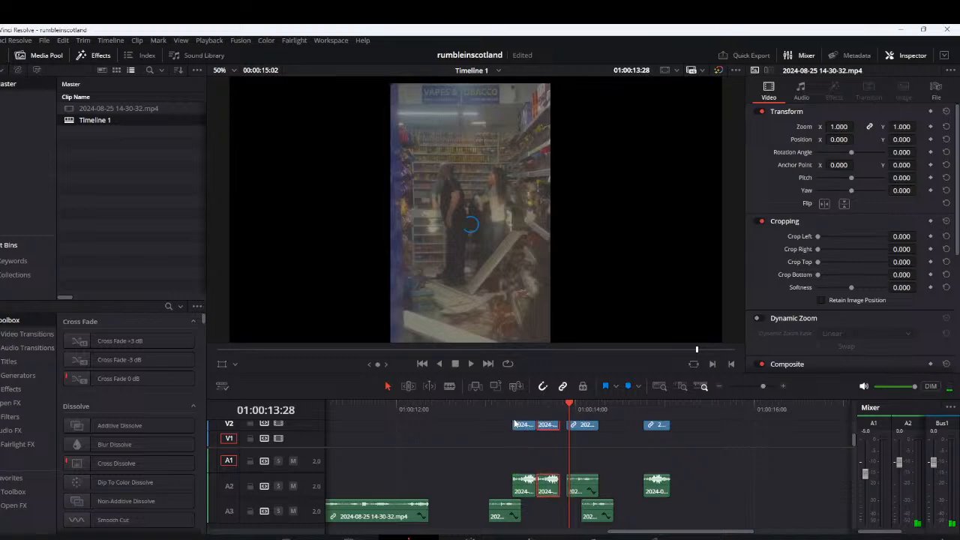
{"action": "key", "text": "space"}
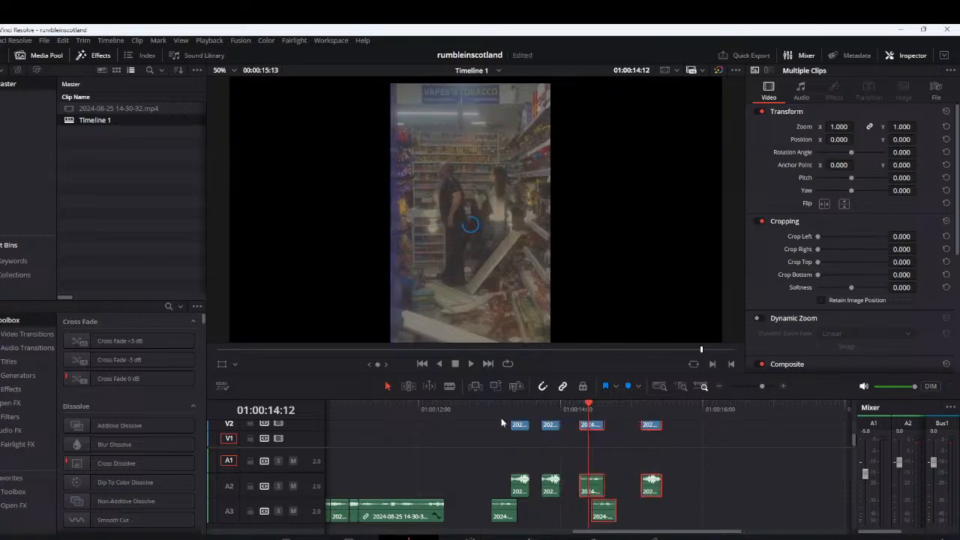
{"action": "left_click", "coordinate": [492, 414]}
{"action": "key", "text": "space"}
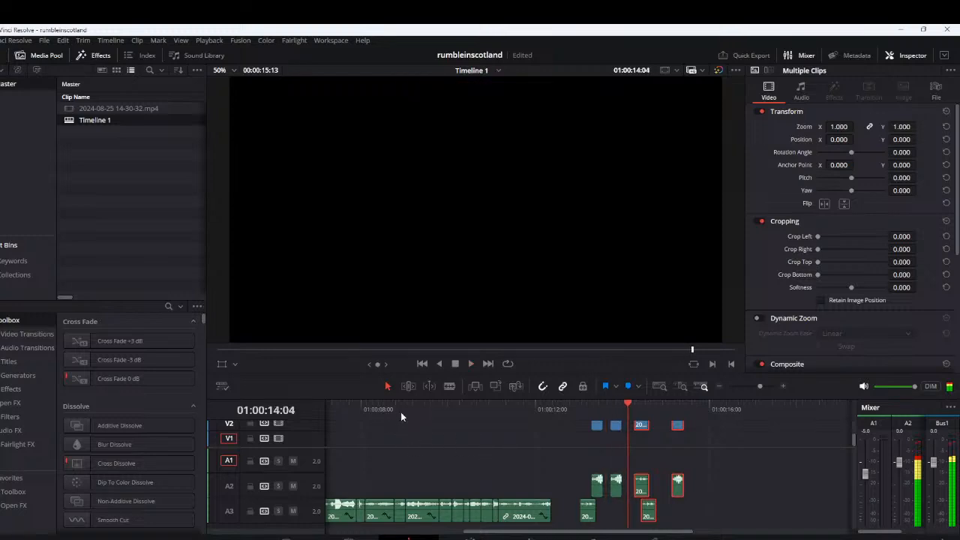
Copy the short A3 segment from about 01:00:08:26 to V2 and A2 at 01:00:12:23 and play it with the group
{"action": "left_click", "coordinate": [395, 409]}
{"action": "left_click", "coordinate": [401, 516]}
{"action": "left_click_drag", "start_coordinate": [401, 516], "coordinate": [577, 481]}
{"action": "key", "text": "space"}
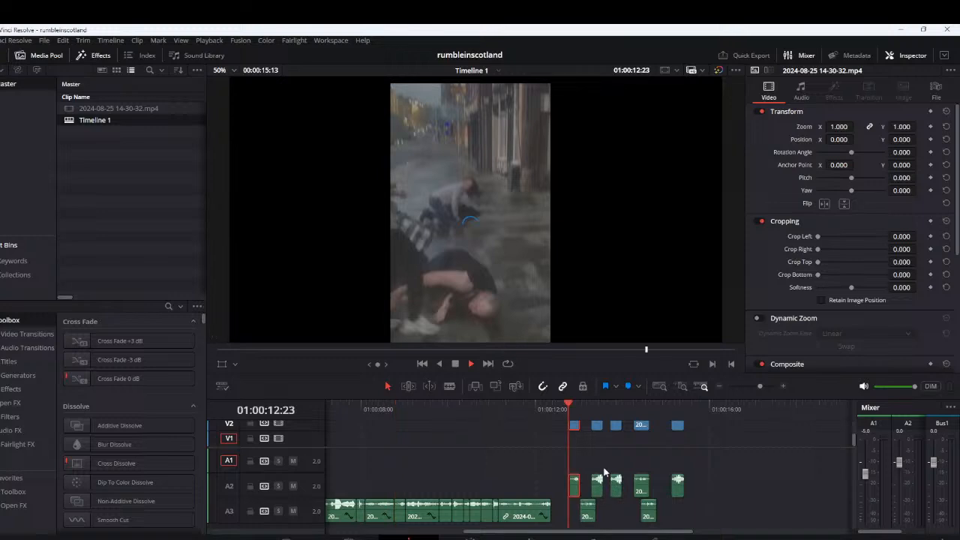
{"action": "key", "text": "space"}
{"action": "scroll", "coordinate": [560, 474], "scroll_direction": "down", "scroll_amount": 1}
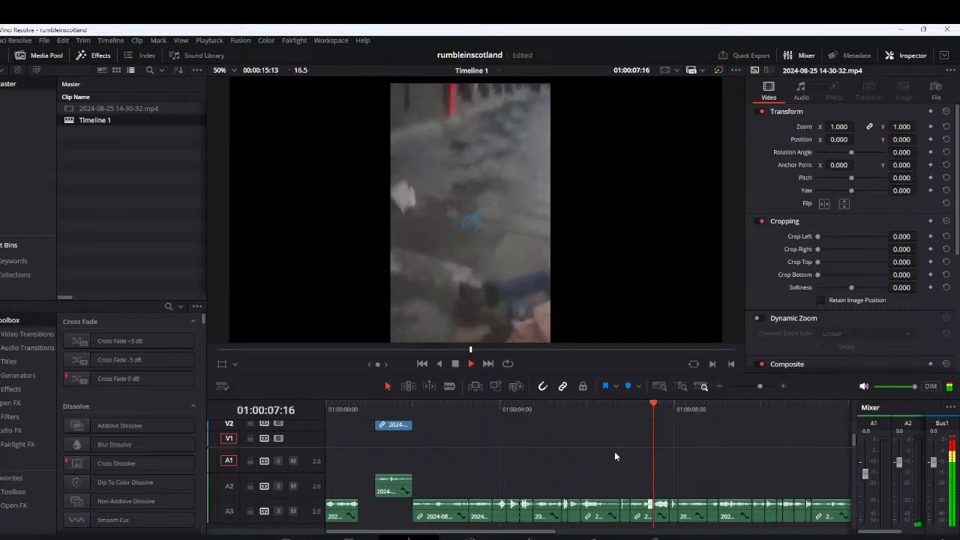
{"action": "key", "text": "space"}
Audition the earlier sequence, copy the short A3 segment near 01:00:04:15 to V1 and A1 at about 01:00:13:17, and play the result
{"action": "left_click", "coordinate": [614, 409]}
{"action": "key", "text": "space"}
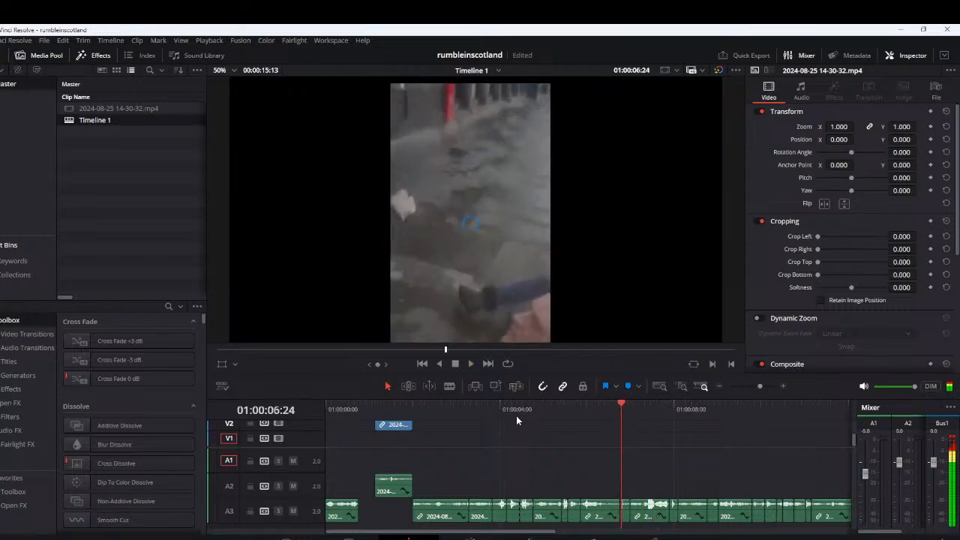
{"action": "left_click", "coordinate": [495, 410]}
{"action": "key", "text": "space"}
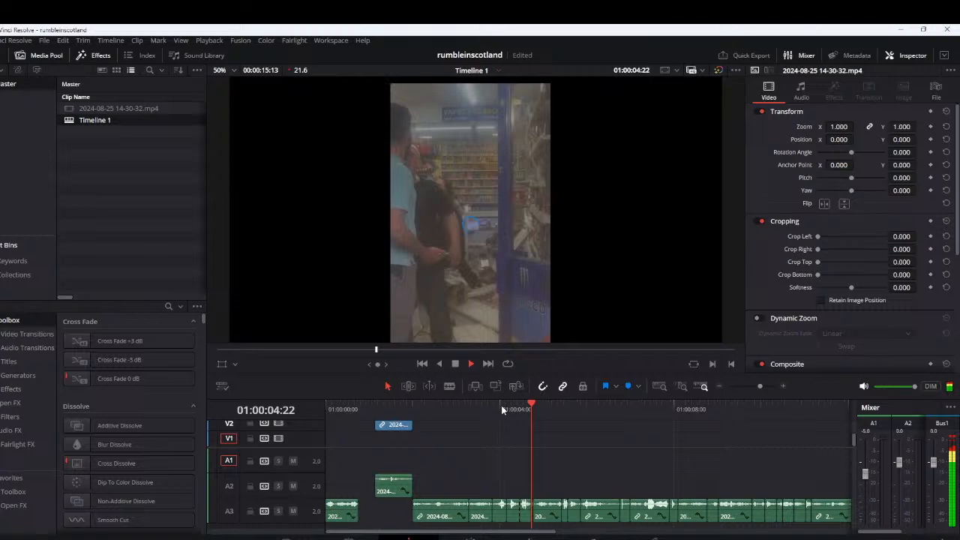
{"action": "left_click", "coordinate": [519, 410]}
{"action": "left_click_drag", "start_coordinate": [523, 516], "coordinate": [632, 471]}
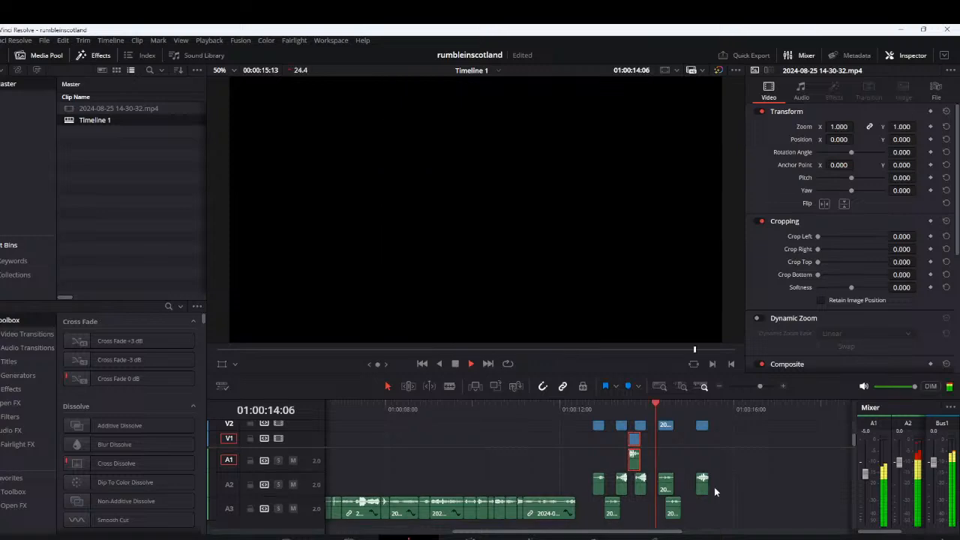
{"action": "key", "text": "space"}
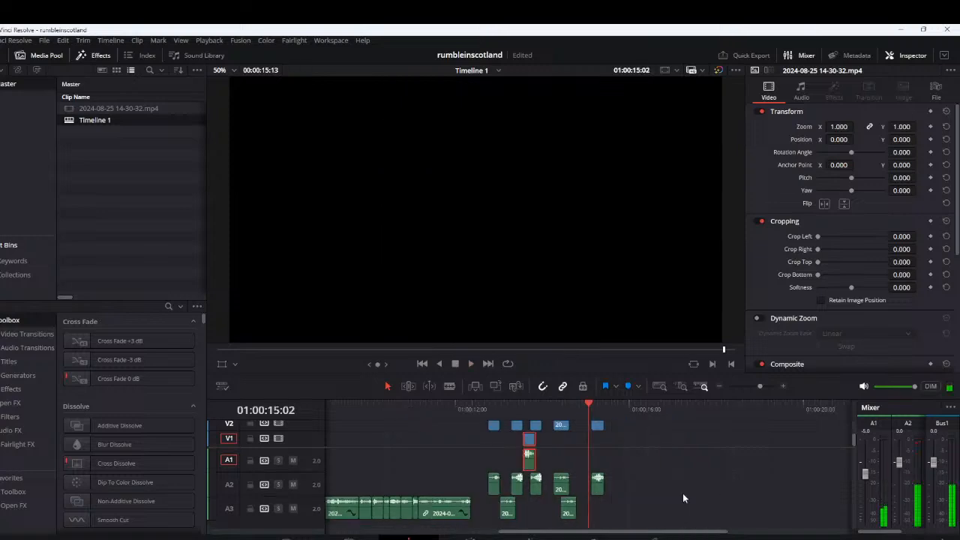
Shift the last A3 segment slightly later and join the second loud V2 and A2 segment directly to the first
{"action": "scroll", "coordinate": [581, 512], "scroll_direction": "up", "scroll_amount": 3}
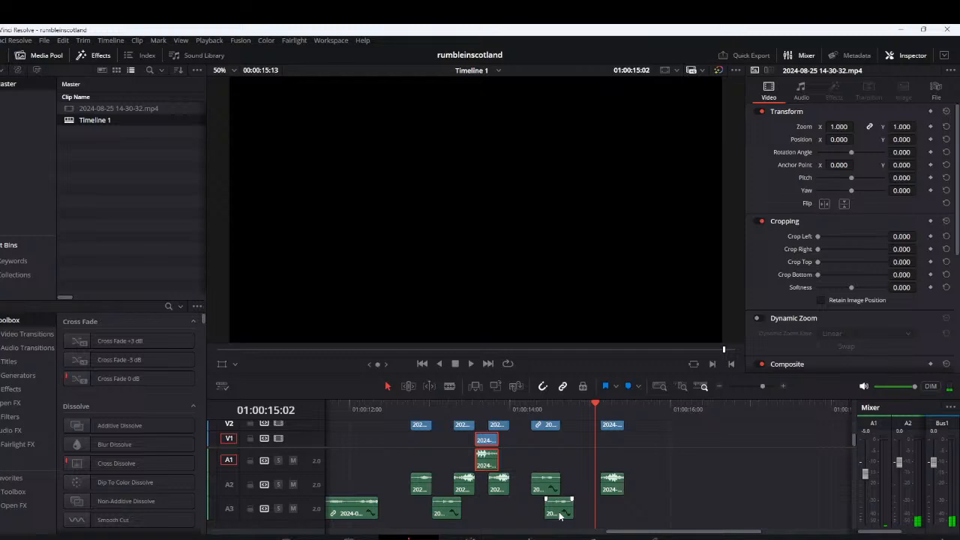
{"action": "left_click_drag", "start_coordinate": [558, 516], "coordinate": [576, 515]}
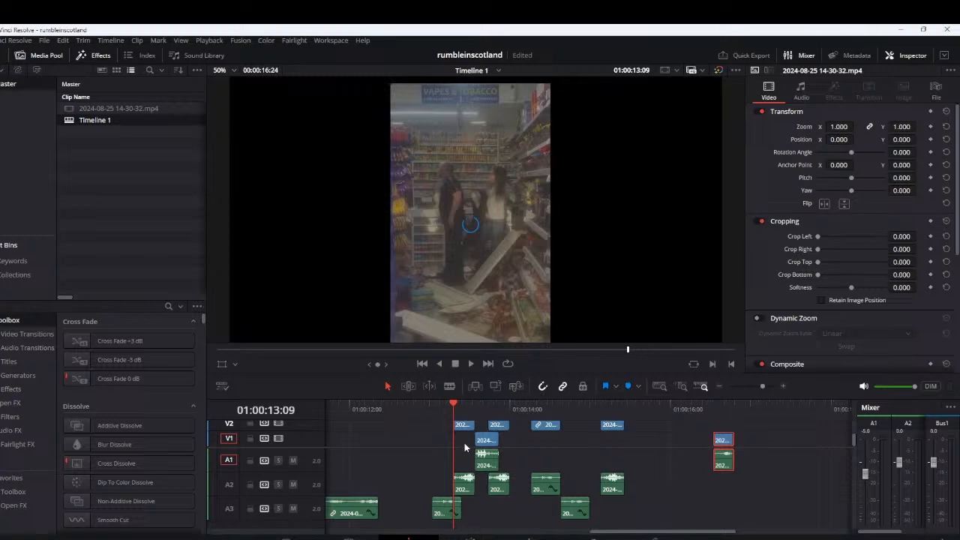
{"action": "scroll", "coordinate": [485, 467], "scroll_direction": "up", "scroll_amount": 3}
{"action": "left_click_drag", "start_coordinate": [571, 487], "coordinate": [551, 487]}
Play from 01:00:13:09 and nudge the V1 and A1 segment slightly later over the two joined loud segments
{"action": "left_click", "coordinate": [488, 412]}
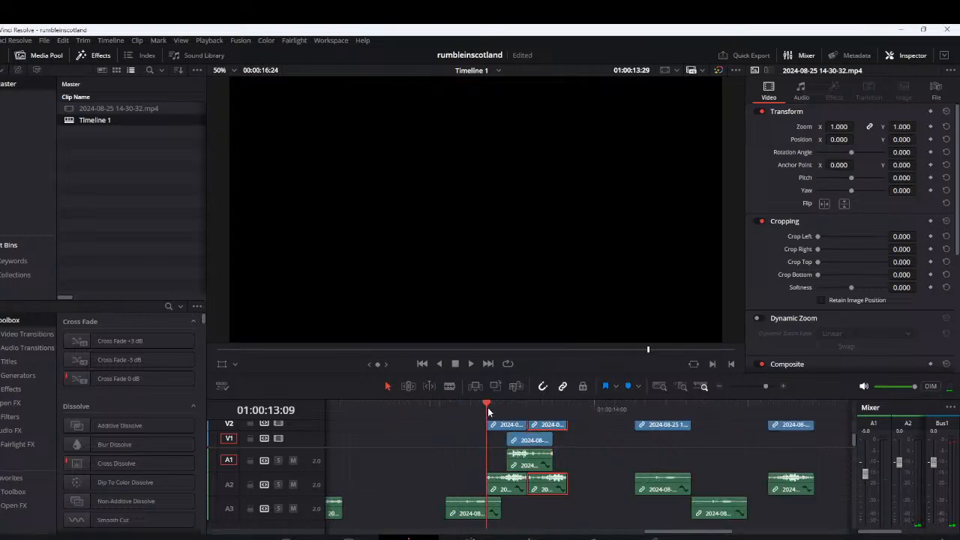
{"action": "key", "text": "space"}
{"action": "key", "text": "space"}
{"action": "left_click_drag", "start_coordinate": [530, 444], "coordinate": [535, 444]}
Move the quiet V2 and A2 segment earlier to about 01:00:13:28 and replay the passage from 01:00:13:05
{"action": "key", "text": "space"}
{"action": "key", "text": "Left"}
{"action": "key", "text": "Left"}
{"action": "key", "text": "Left"}
{"action": "key", "text": "Left"}
{"action": "key", "text": "Left"}
{"action": "key", "text": "Left"}
{"action": "left_click_drag", "start_coordinate": [660, 426], "coordinate": [621, 492]}
{"action": "key", "text": "space"}
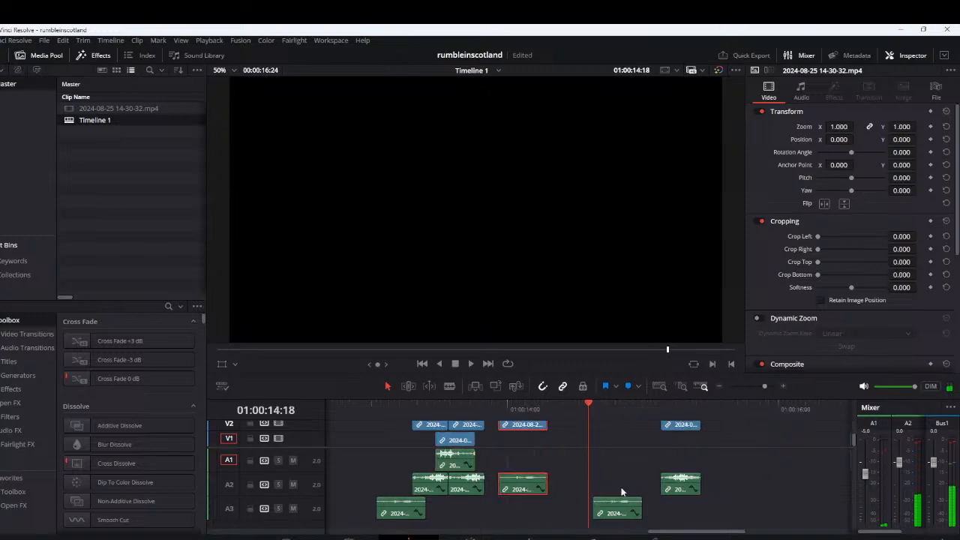
{"action": "left_click", "coordinate": [393, 410]}
{"action": "key", "text": "space"}
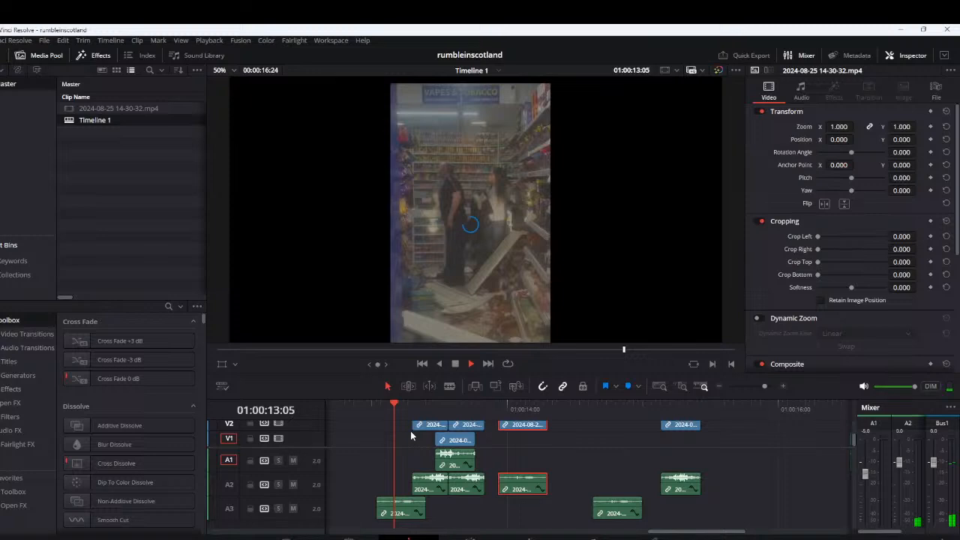
Set the quiet V2 segment directly behind the loud pair, move the first A3 segment directly before the second, and audition the timing
{"action": "left_click_drag", "start_coordinate": [403, 513], "coordinate": [514, 489]}
{"action": "left_click", "coordinate": [426, 407]}
{"action": "key", "text": "space"}
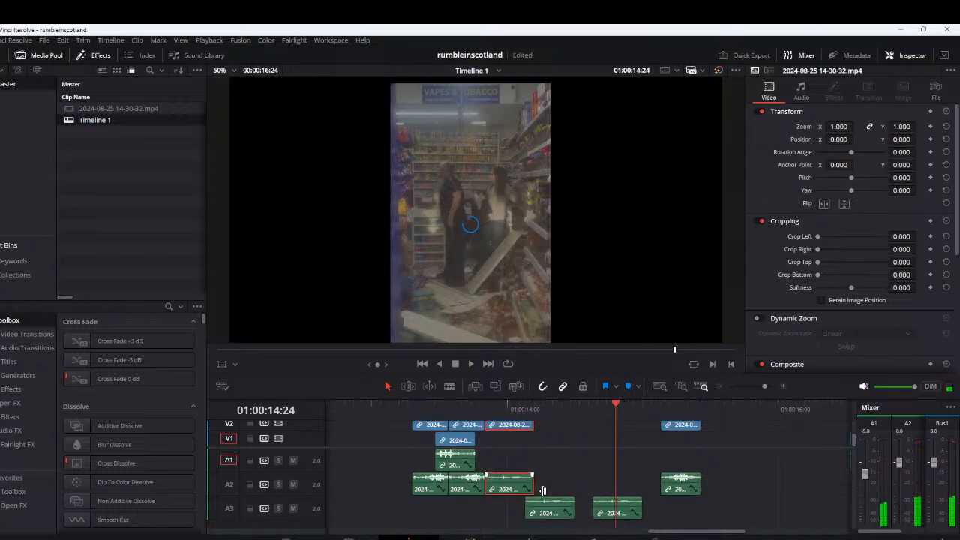
{"action": "key", "text": "space"}
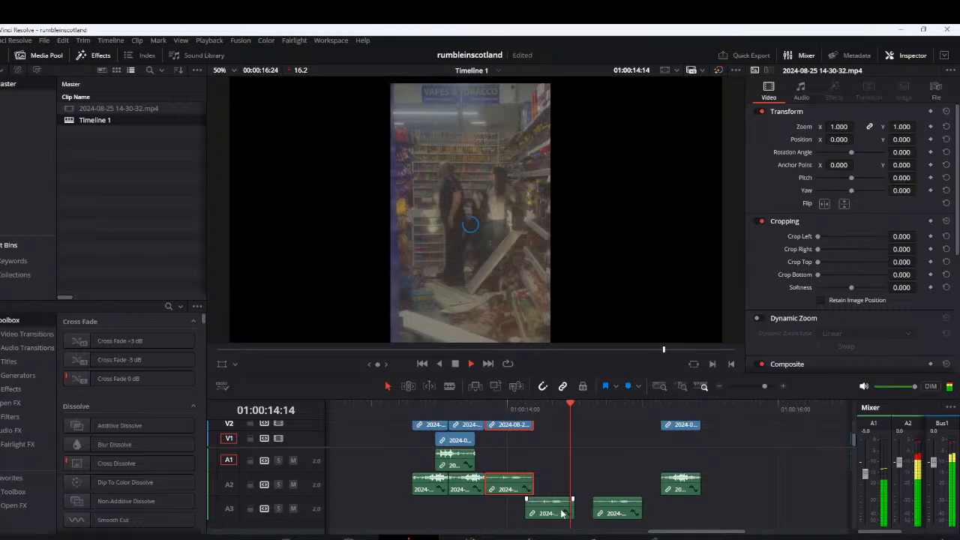
{"action": "left_click_drag", "start_coordinate": [561, 513], "coordinate": [580, 513]}
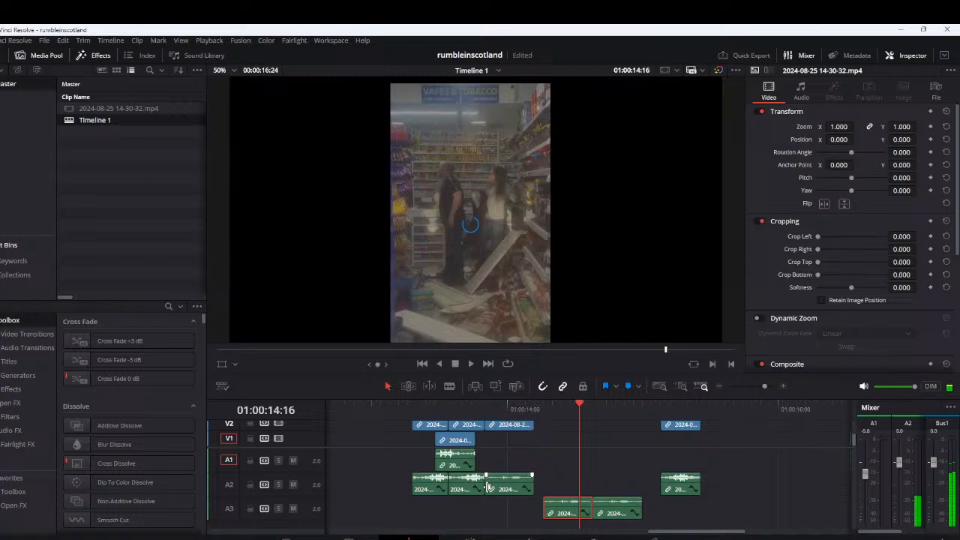
Trim the quiet V2 and A2 segment at both ends, starting it at 01:00:13:28, and place a copy directly behind it
{"action": "left_click_drag", "start_coordinate": [488, 487], "coordinate": [499, 486]}
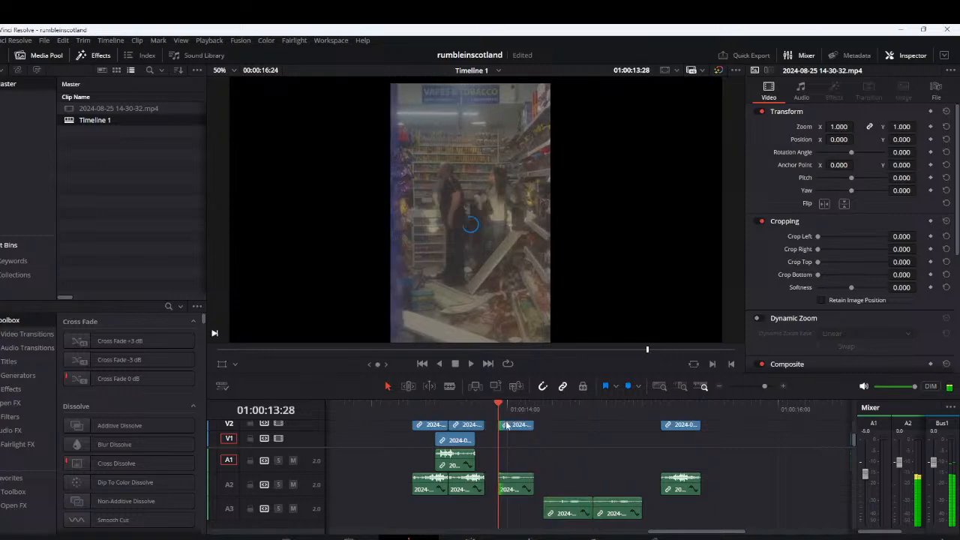
{"action": "key", "text": "ctrl+equal"}
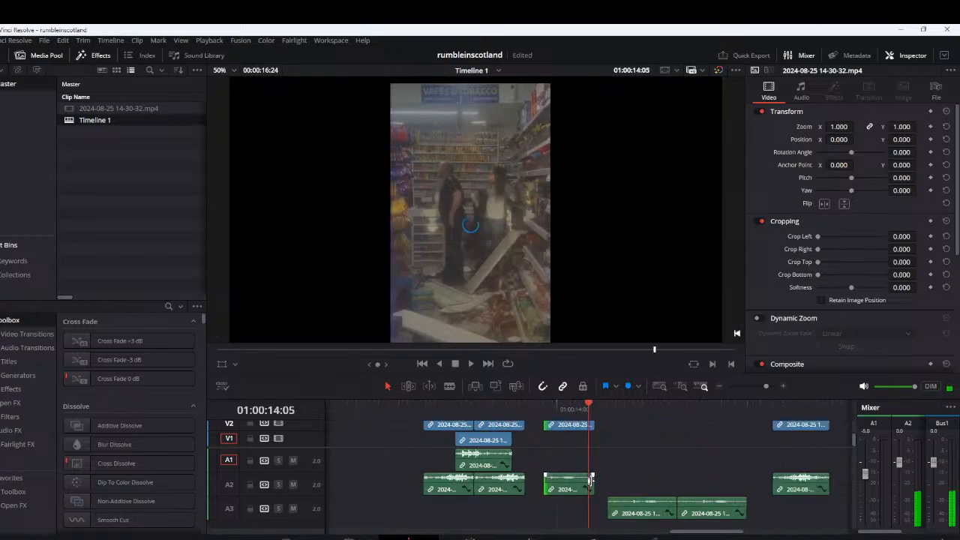
{"action": "left_click_drag", "start_coordinate": [590, 481], "coordinate": [573, 426]}
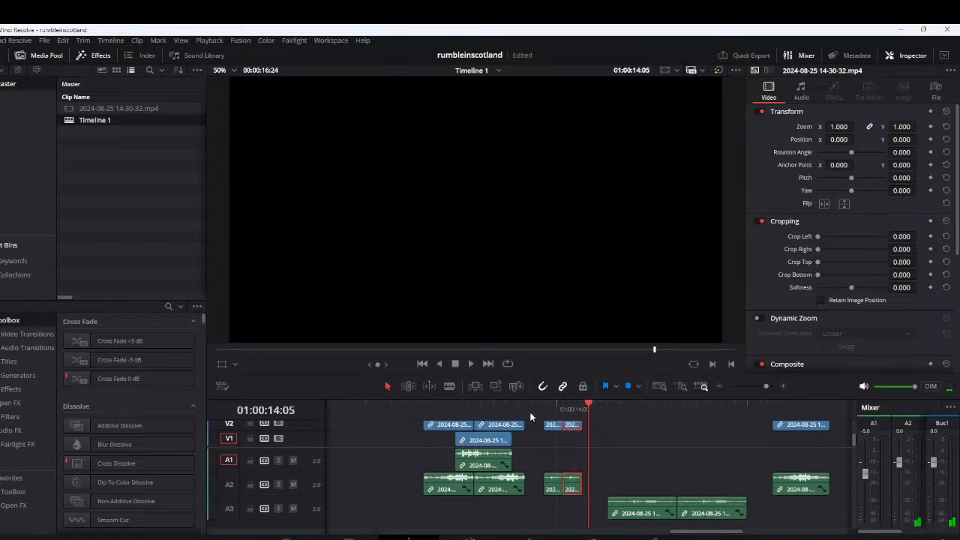
Space the two short quiet V2 and A2 pieces apart around 01:00:14:00 and replay the group to check the rhythm
{"action": "left_click", "coordinate": [425, 411]}
{"action": "key", "text": "space"}
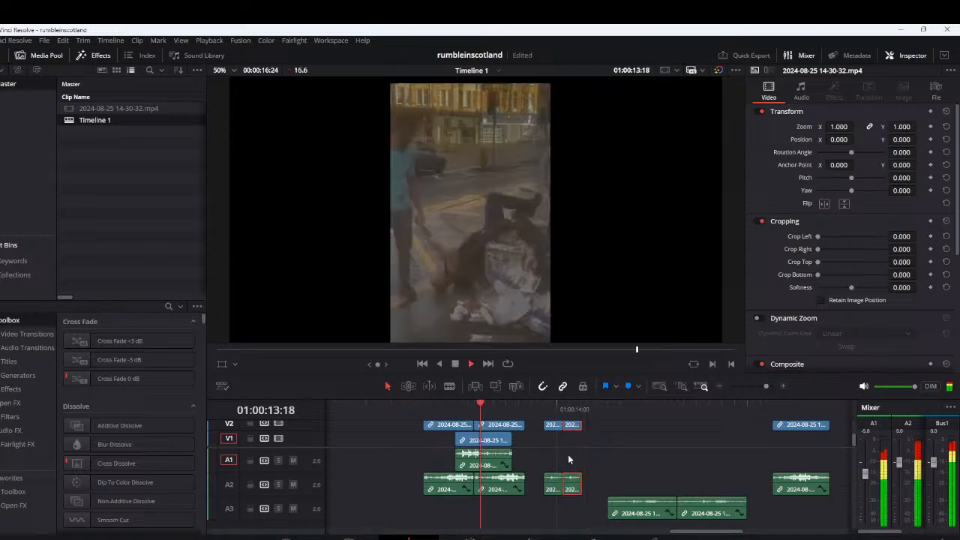
{"action": "key", "text": "space"}
{"action": "mouse_move", "coordinate": [580, 427]}
{"action": "left_mouse_down"}
{"action": "mouse_move", "coordinate": [604, 426]}
{"action": "mouse_move", "coordinate": [558, 427]}
{"action": "mouse_move", "coordinate": [570, 426]}
{"action": "left_mouse_up"}
{"action": "left_click", "coordinate": [550, 411]}
{"action": "key", "text": "space"}
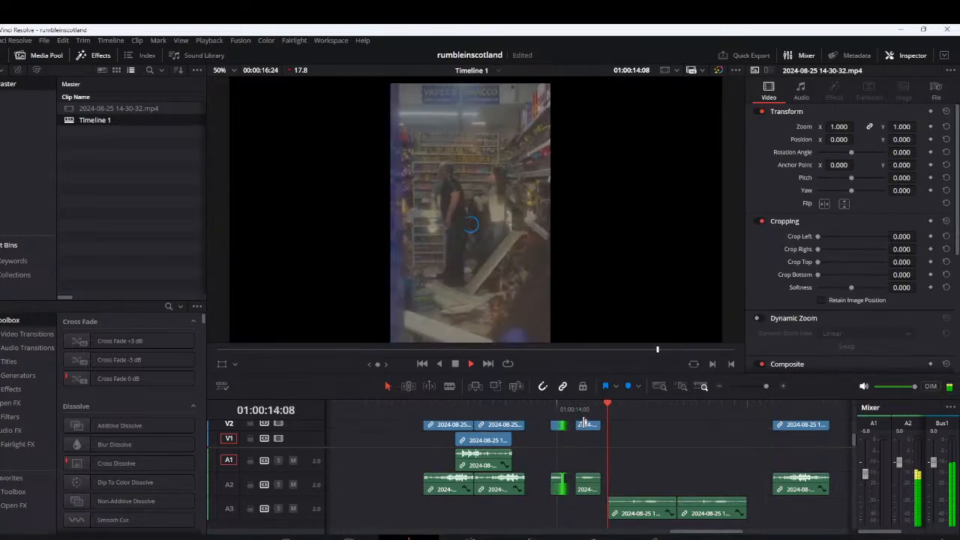
{"action": "key", "text": "space"}
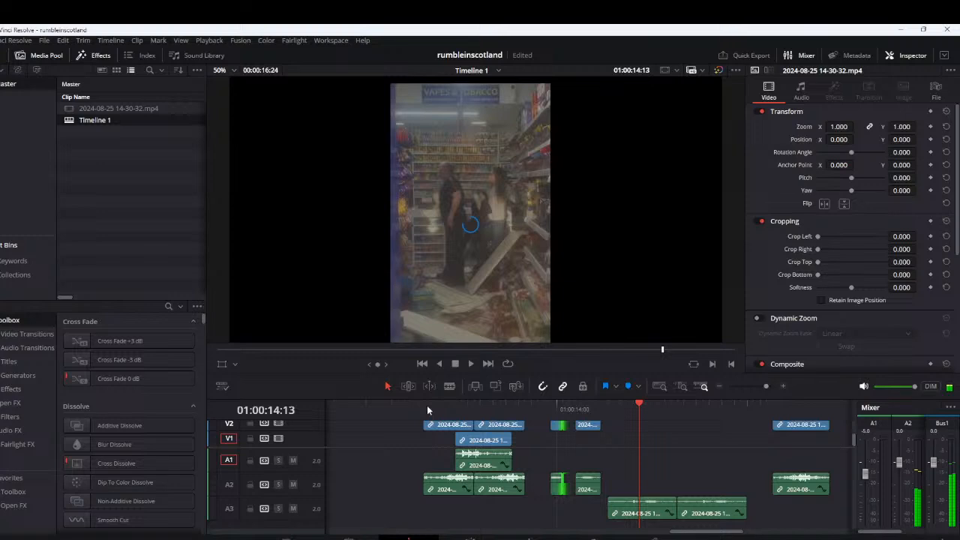
{"action": "left_click", "coordinate": [428, 407]}
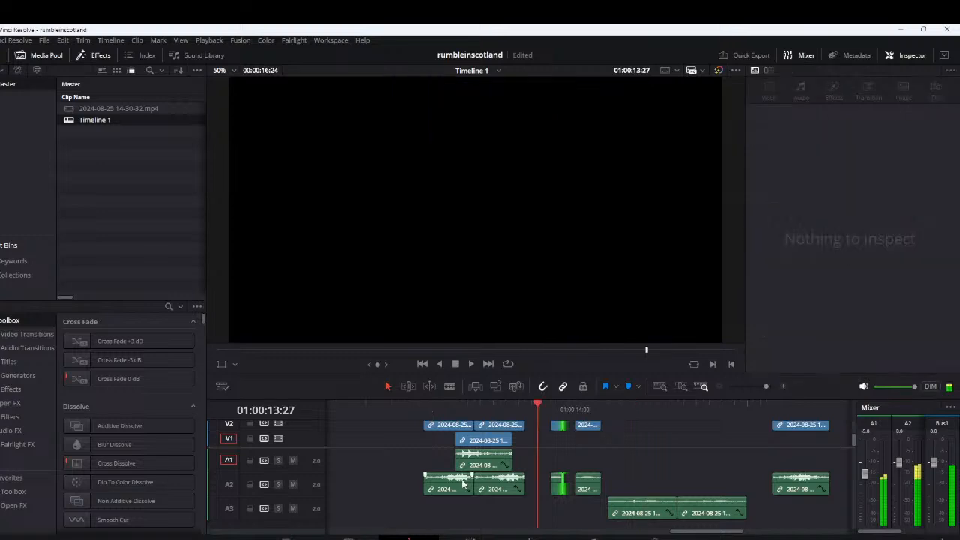
Set the mixer levels to -7.6 for A1, -7.2 for A2 and -6.7 for A3, and replay the pattern from 01:00:13:11
{"action": "left_click_drag", "start_coordinate": [462, 478], "coordinate": [495, 477]}
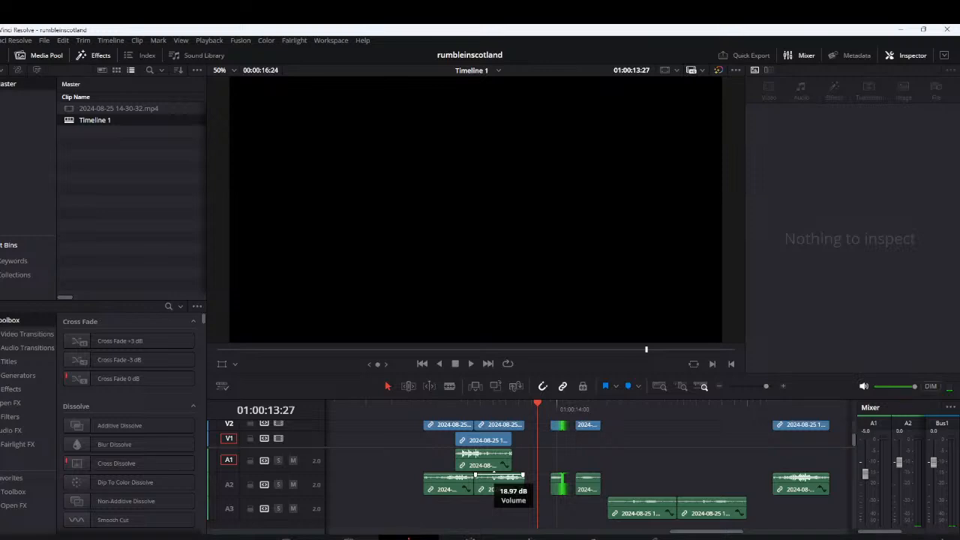
{"action": "key", "text": "space"}
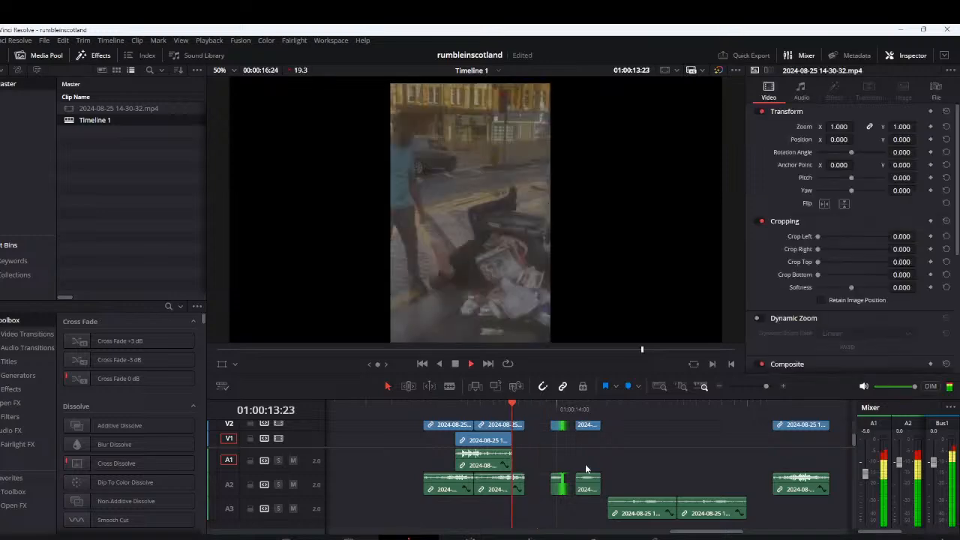
{"action": "key", "text": "space"}
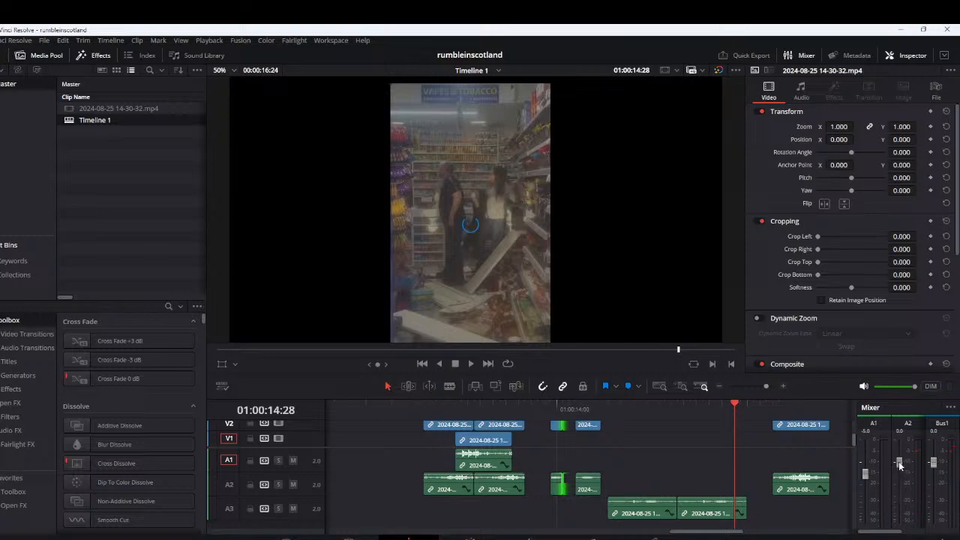
{"action": "left_click_drag", "start_coordinate": [900, 484], "coordinate": [900, 481]}
{"action": "key", "text": "space"}
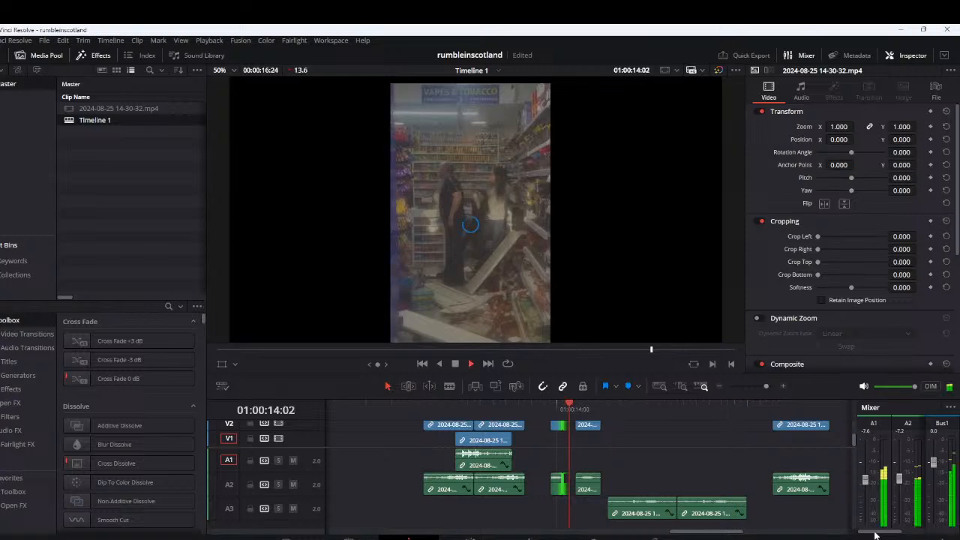
{"action": "left_click_drag", "start_coordinate": [876, 533], "coordinate": [898, 534]}
{"action": "key", "text": "space"}
{"action": "left_click", "coordinate": [436, 410]}
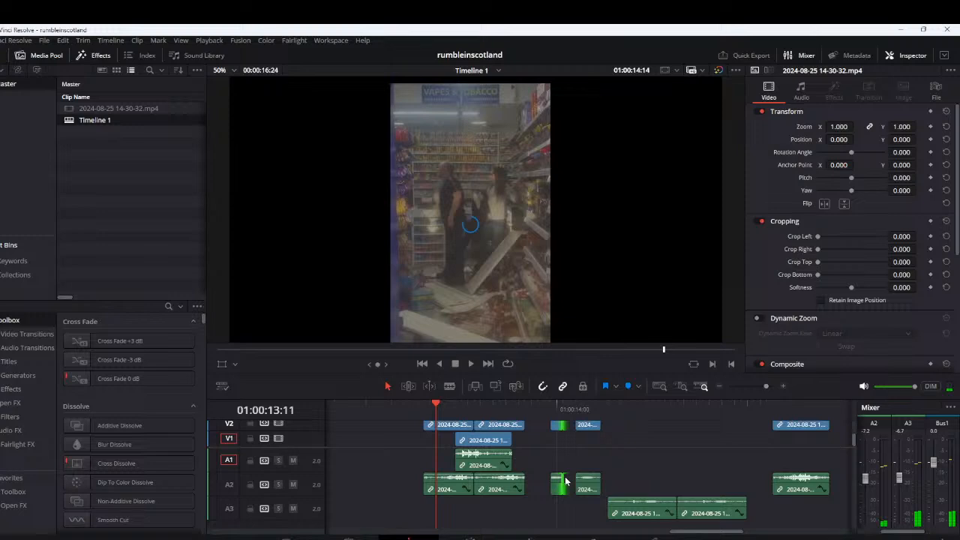
{"action": "key", "text": "space"}
{"action": "scroll", "coordinate": [540, 469], "scroll_direction": "down", "scroll_amount": 1}
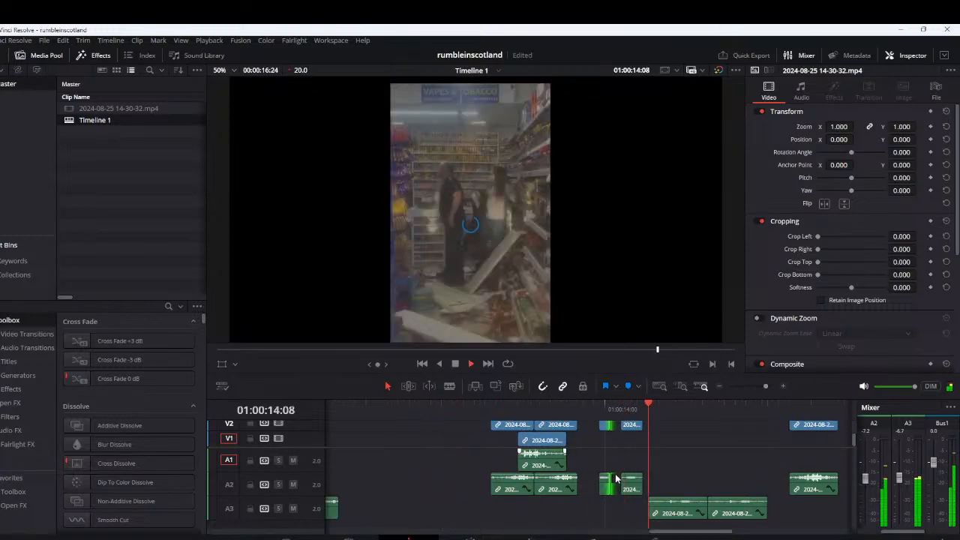
{"action": "key", "text": "space"}
Shorten the two quiet A3 segments and move the second one onto V2 and A2, slightly overlapping the end of the first
{"action": "scroll", "coordinate": [616, 478], "scroll_direction": "up", "scroll_amount": 1}
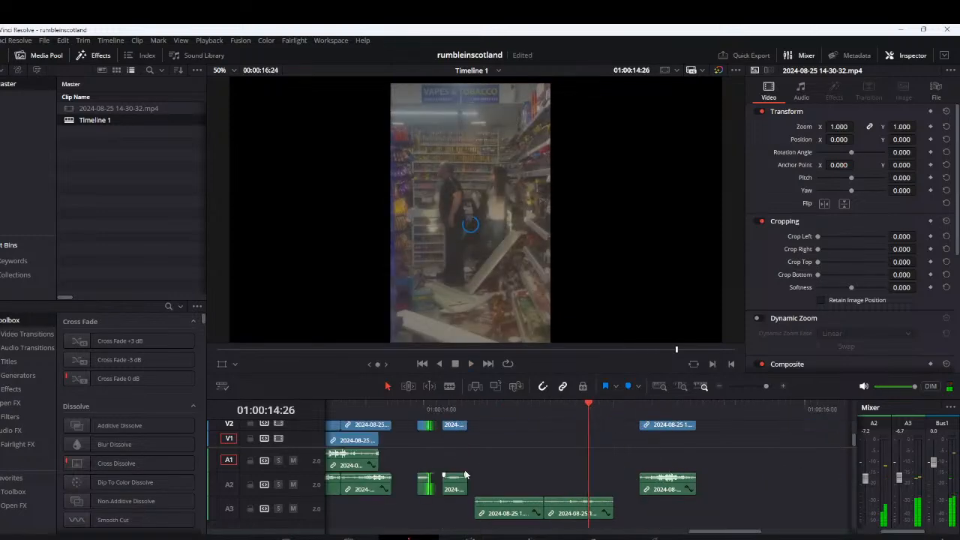
{"action": "left_click", "coordinate": [454, 409]}
{"action": "scroll", "coordinate": [465, 448], "scroll_direction": "up", "scroll_amount": 1}
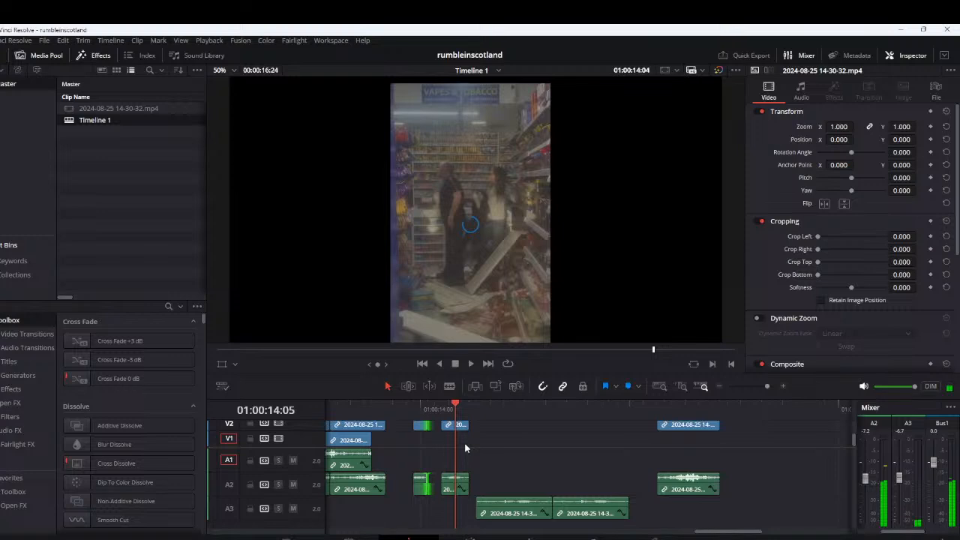
{"action": "left_click_drag", "start_coordinate": [466, 489], "coordinate": [468, 491]}
{"action": "left_click_drag", "start_coordinate": [551, 512], "coordinate": [511, 513]}
{"action": "left_click_drag", "start_coordinate": [608, 512], "coordinate": [542, 488]}
Shift the quiet segment behind the two short V2 and A2 pieces later until it clears the A3 segment, replaying to check the timing
{"action": "key", "text": "space"}
{"action": "left_click", "coordinate": [399, 410]}
{"action": "key", "text": "space"}
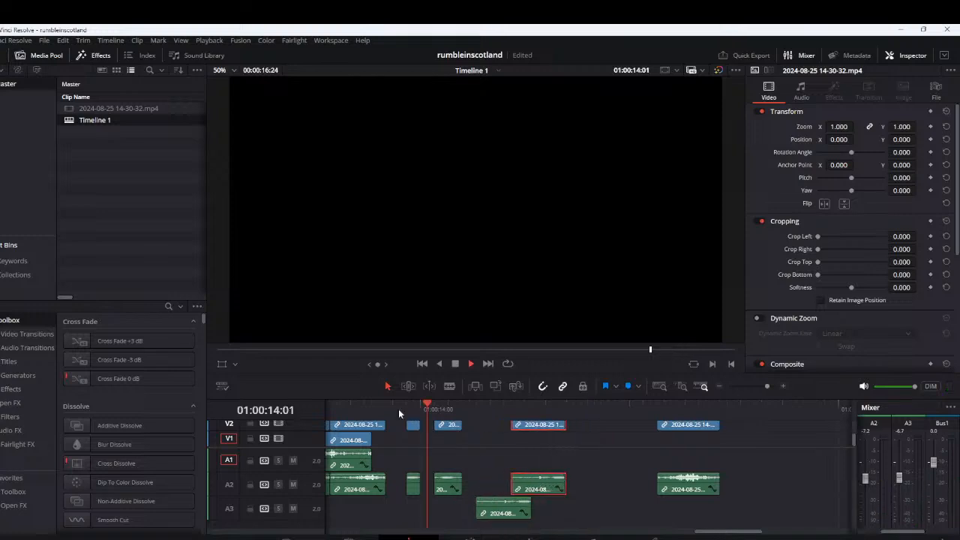
{"action": "key", "text": "space"}
{"action": "left_click_drag", "start_coordinate": [567, 488], "coordinate": [574, 489]}
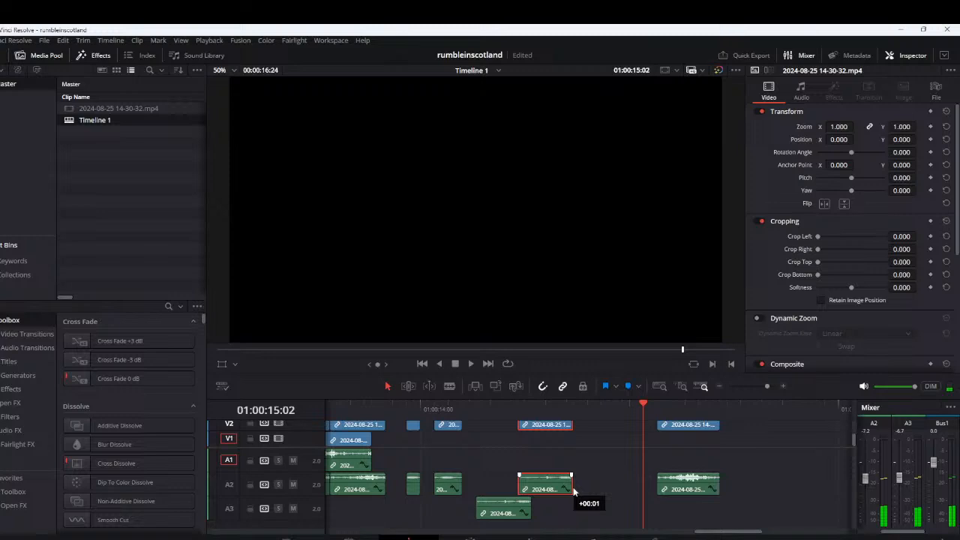
{"action": "left_click_drag", "start_coordinate": [574, 491], "coordinate": [594, 491]}
{"action": "left_click", "coordinate": [413, 411]}
{"action": "key", "text": "space"}
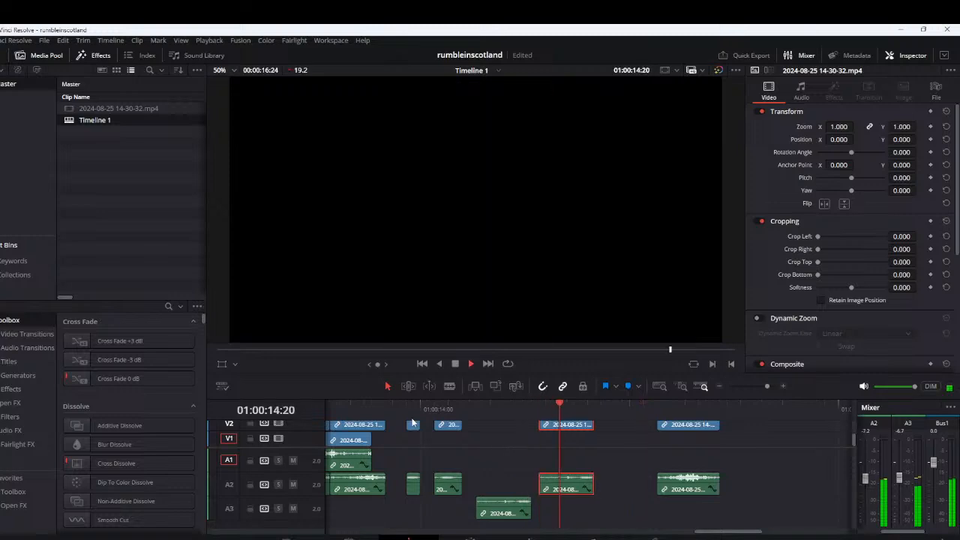
{"action": "key", "text": "space"}
Trim the starts of the A3 segment and the quiet V2 and A2 segment behind it by three frames each, and replay them
{"action": "left_click_drag", "start_coordinate": [482, 513], "coordinate": [503, 512]}
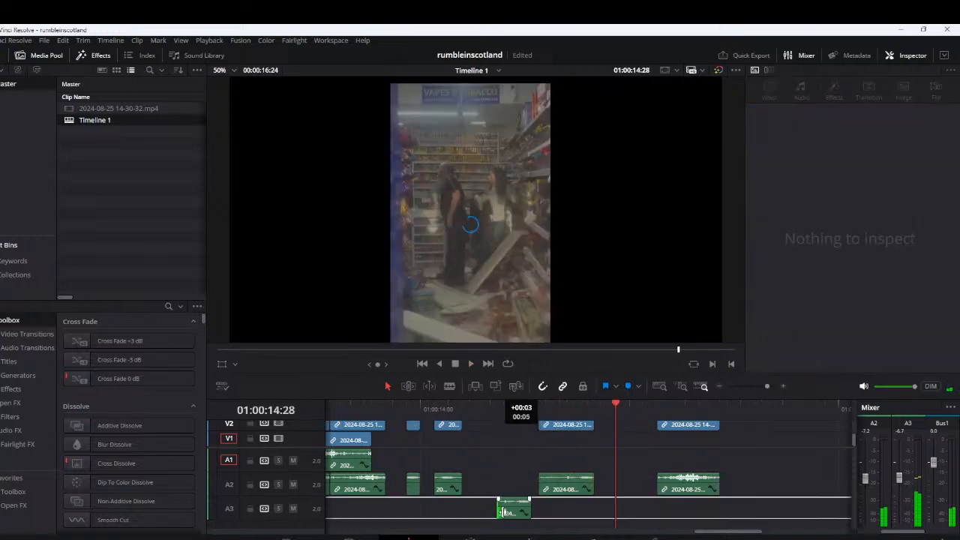
{"action": "left_click_drag", "start_coordinate": [555, 488], "coordinate": [576, 489]}
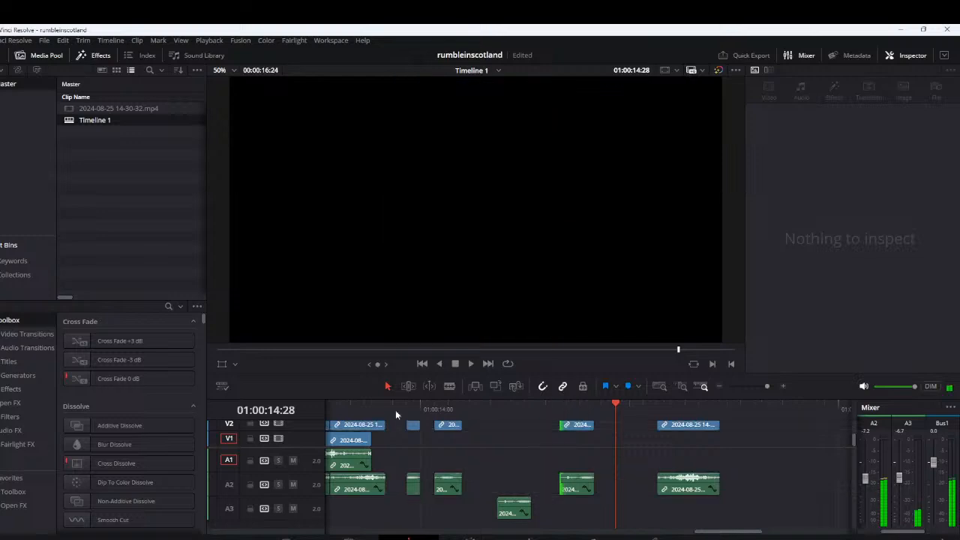
{"action": "key", "text": "space"}
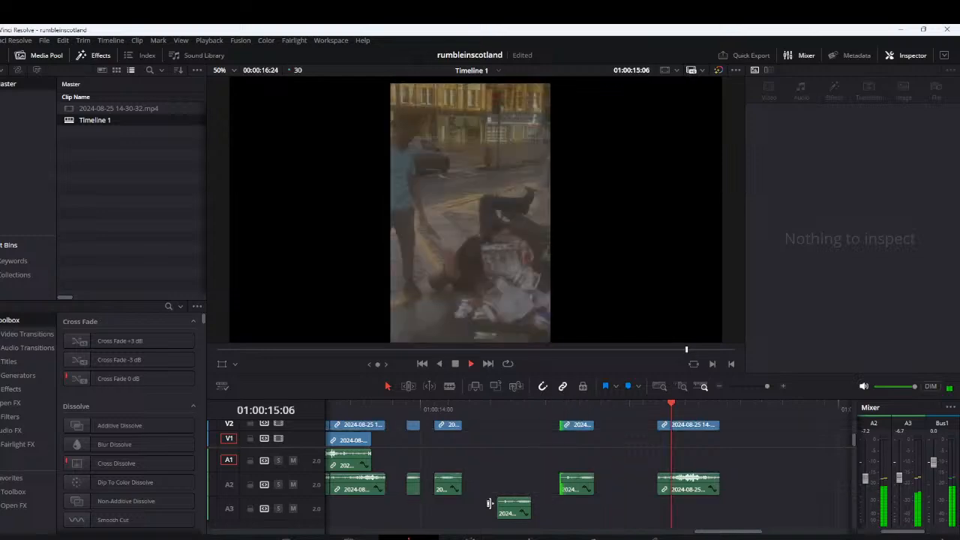
{"action": "left_click", "coordinate": [410, 425]}
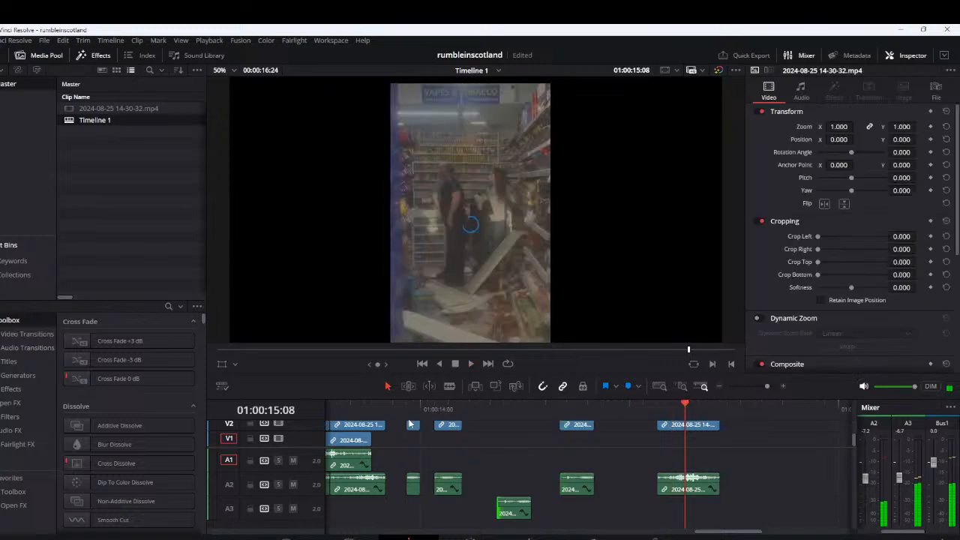
{"action": "left_click", "coordinate": [548, 463]}
{"action": "key", "text": "space"}
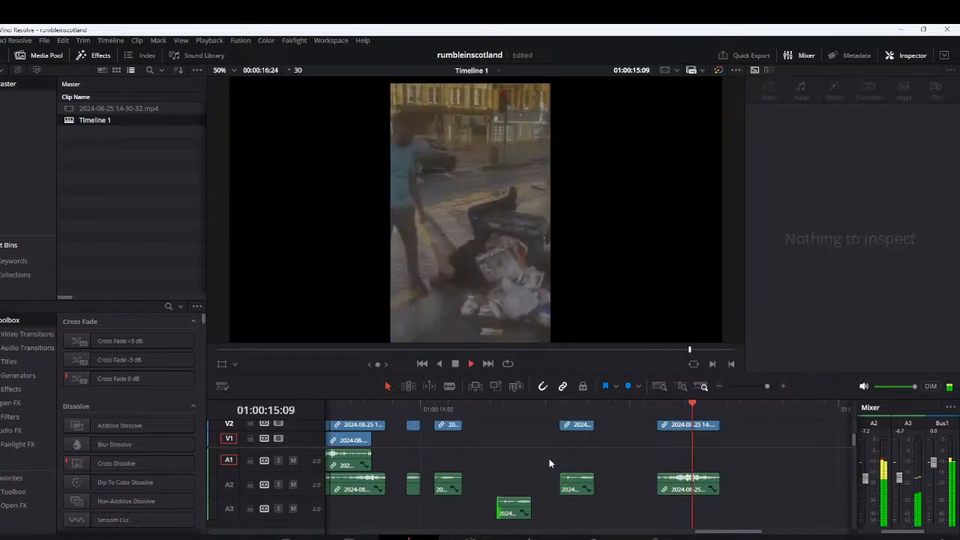
{"action": "key", "text": "space"}
Move the last loud V2 and A2 segment closer to the quiet one before it and place the playhead at 01:00:15:01 within it
{"action": "scroll", "coordinate": [549, 463], "scroll_direction": "down", "scroll_amount": 1}
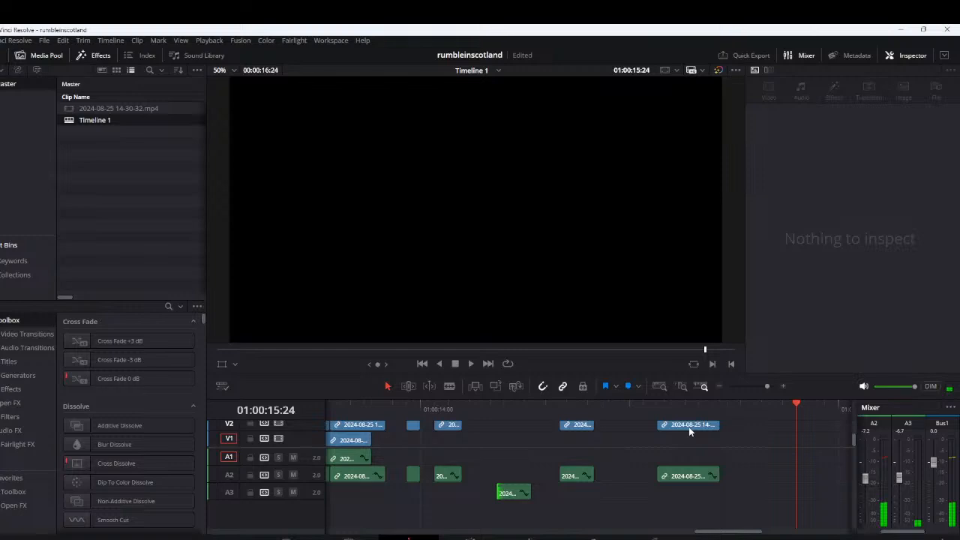
{"action": "left_click_drag", "start_coordinate": [688, 427], "coordinate": [639, 429]}
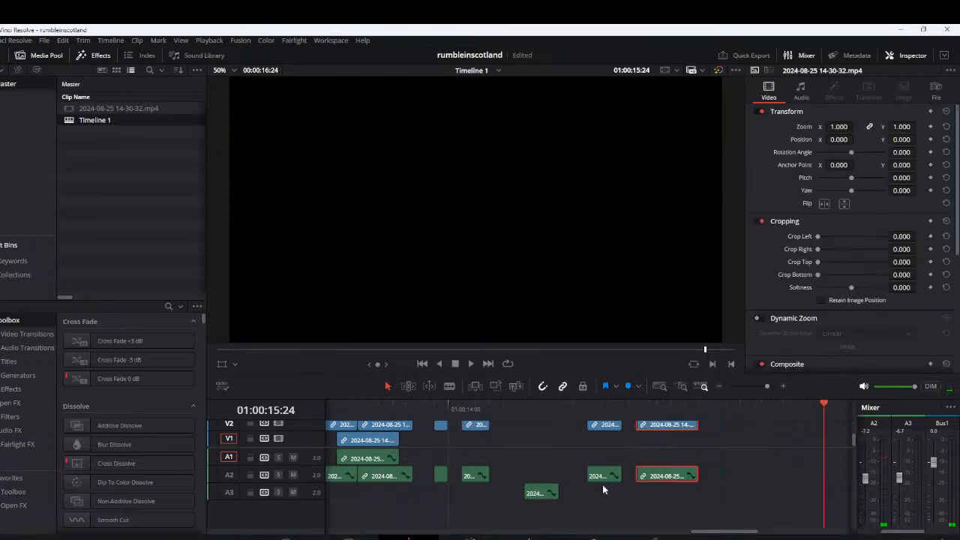
{"action": "scroll", "coordinate": [604, 490], "scroll_direction": "up", "scroll_amount": 1}
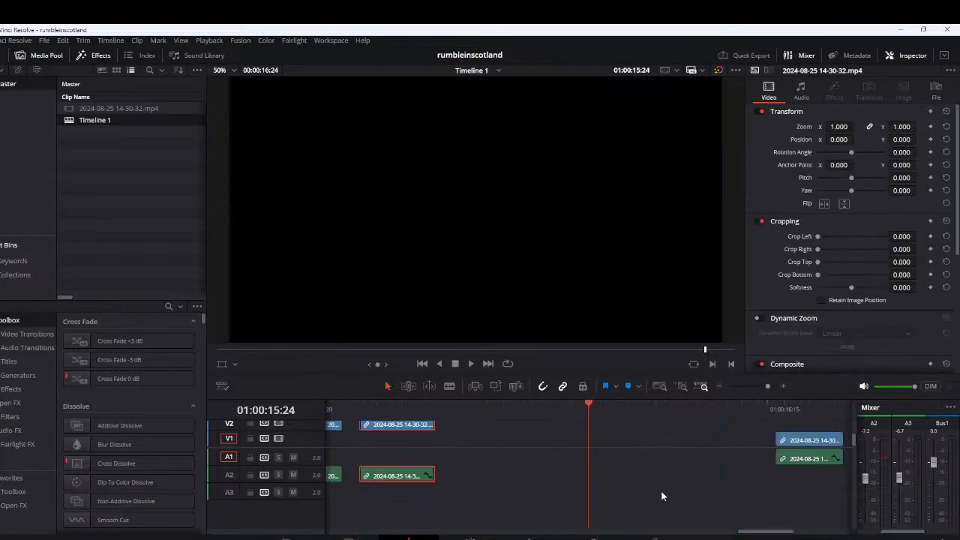
{"action": "left_click_drag", "start_coordinate": [372, 409], "coordinate": [398, 415]}
{"action": "key", "text": "space"}
{"action": "left_click", "coordinate": [404, 409]}
{"action": "left_click", "coordinate": [401, 410]}
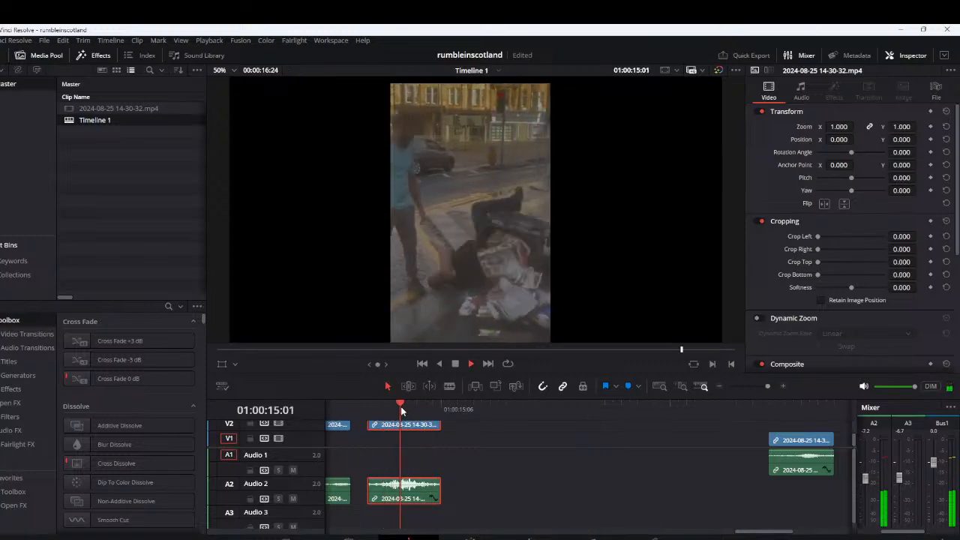
{"action": "left_click", "coordinate": [401, 411]}
Place two short copies of the loud segment's sound directly behind it on V2 and A2 and replay the group
{"action": "left_click_drag", "start_coordinate": [392, 425], "coordinate": [485, 429], "text": "alt"}
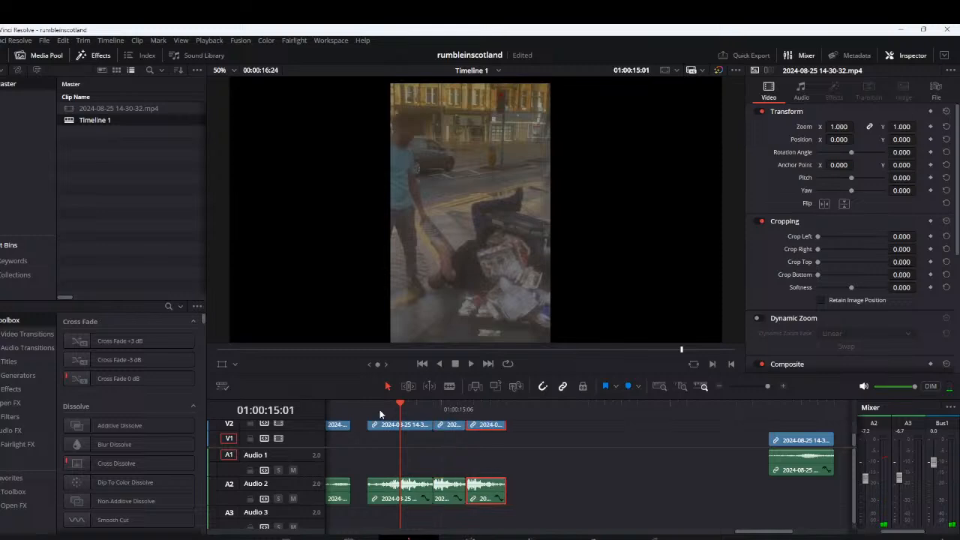
{"action": "left_click", "coordinate": [380, 409]}
{"action": "key", "text": "space"}
{"action": "scroll", "coordinate": [414, 484], "scroll_direction": "down", "scroll_amount": 3}
{"action": "key", "text": "space"}
{"action": "scroll", "coordinate": [508, 484], "scroll_direction": "down", "scroll_amount": 3}
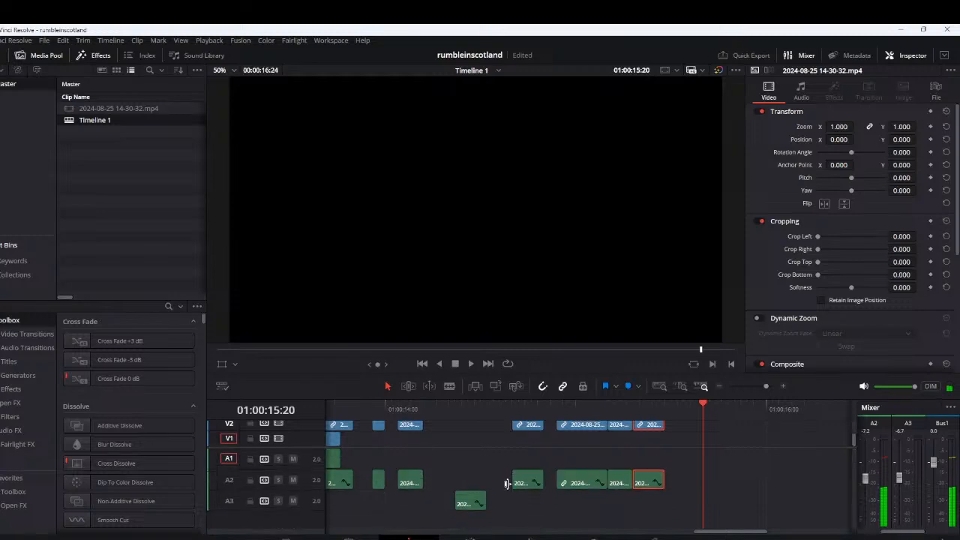
{"action": "scroll", "coordinate": [507, 484], "scroll_direction": "down", "scroll_amount": 1}
{"action": "scroll", "coordinate": [508, 483], "scroll_direction": "up", "scroll_amount": 2}
{"action": "scroll", "coordinate": [508, 482], "scroll_direction": "down", "scroll_amount": 1}
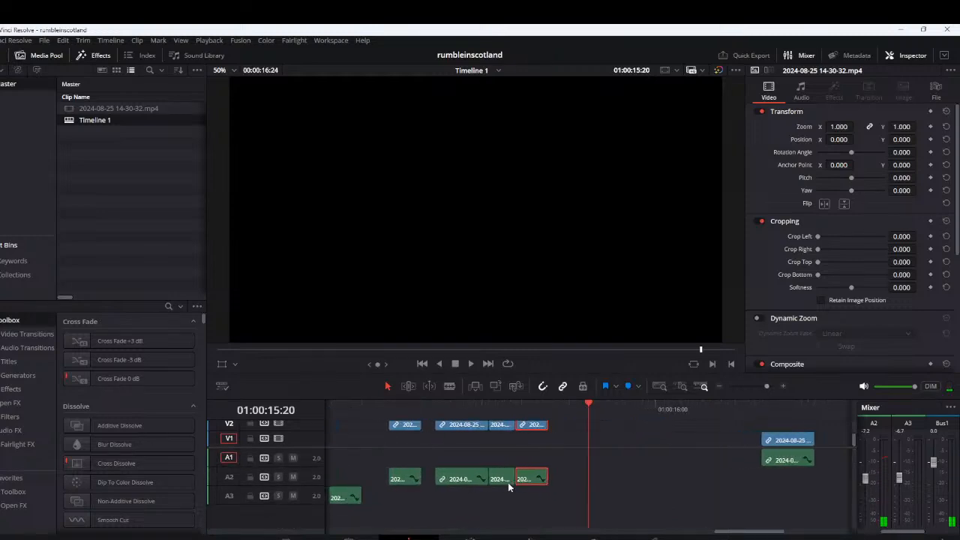
Move the last short loud copy to V3 and A3 around 01:00:15:20 and replay the whole pattern
{"action": "scroll", "coordinate": [507, 482], "scroll_direction": "up", "scroll_amount": 3}
{"action": "scroll", "coordinate": [510, 486], "scroll_direction": "down", "scroll_amount": 1}
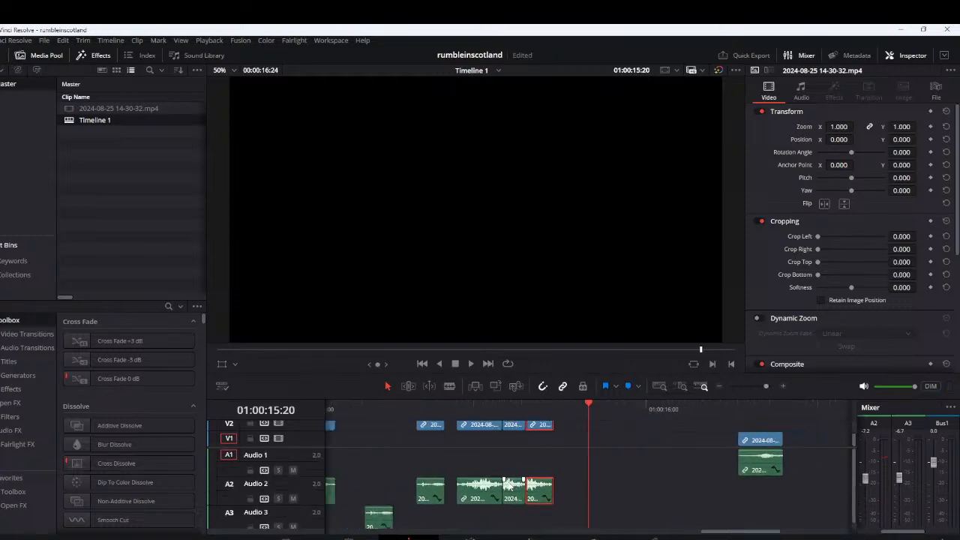
{"action": "left_click_drag", "start_coordinate": [543, 429], "coordinate": [595, 431]}
{"action": "left_click", "coordinate": [401, 408]}
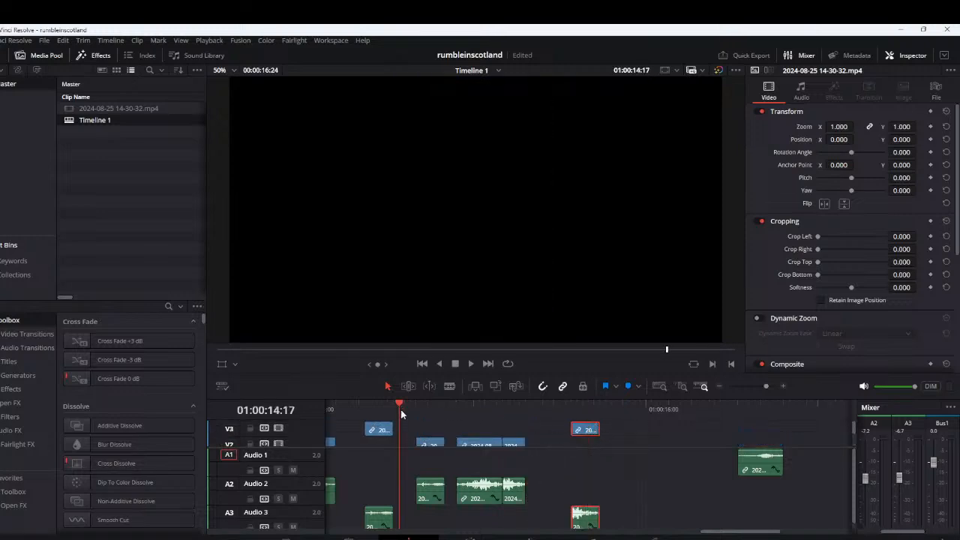
{"action": "key", "text": "space"}
{"action": "scroll", "coordinate": [419, 453], "scroll_direction": "down", "scroll_amount": 2}
{"action": "key", "text": "space"}
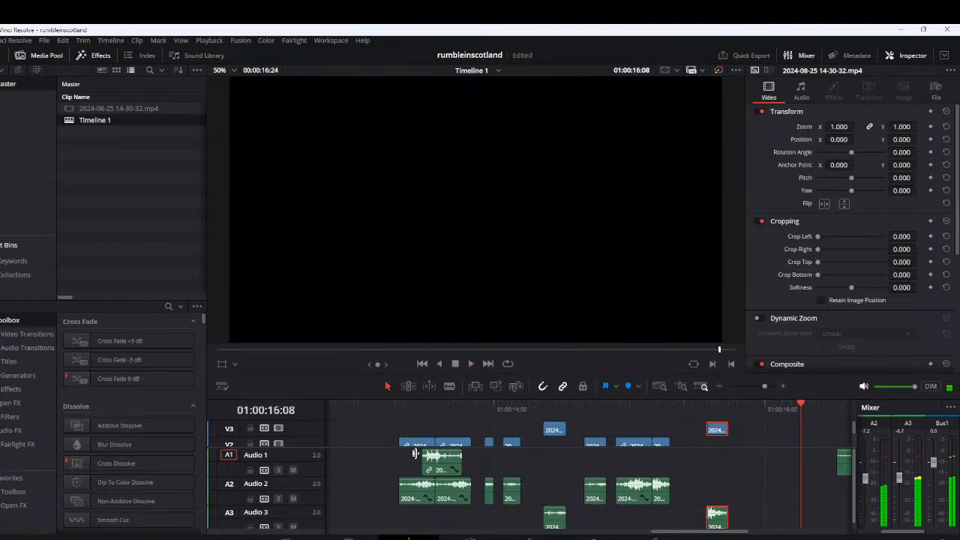
{"action": "left_click", "coordinate": [398, 406]}
{"action": "key", "text": "space"}
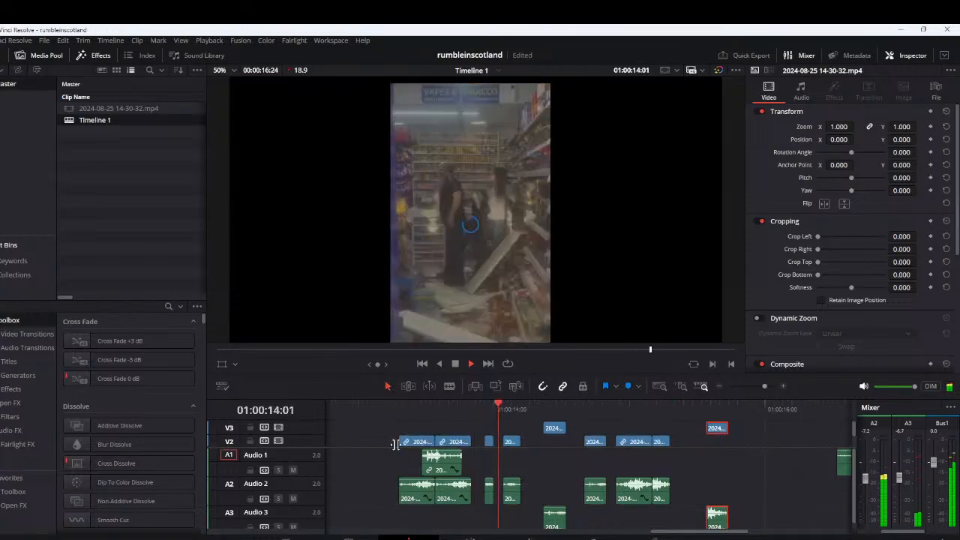
{"action": "left_click_drag", "start_coordinate": [392, 419], "coordinate": [400, 472]}
{"action": "key", "text": "space"}
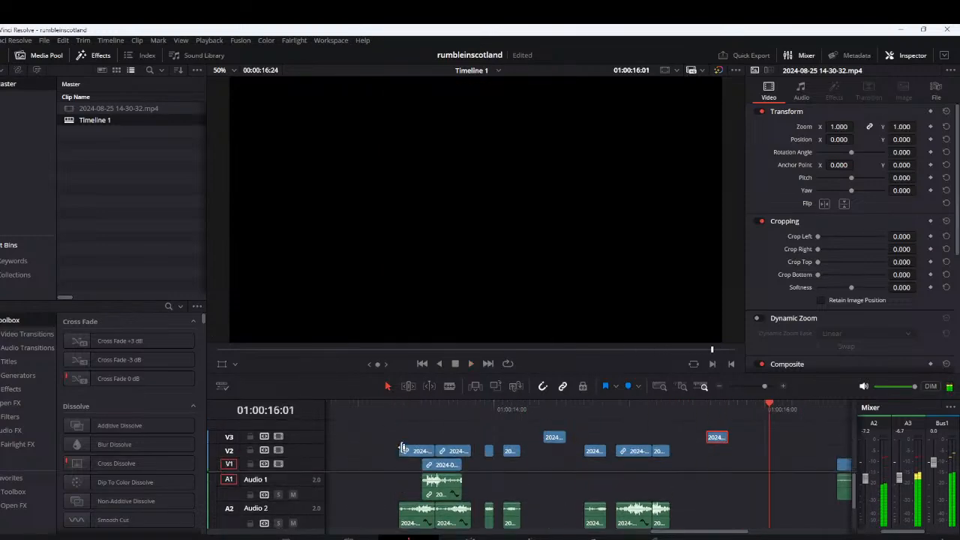
Add two short sound pieces behind the last V1 segment, one on V3 and A3 and one on V2 and A2, and replay the pattern
{"action": "scroll", "coordinate": [395, 473], "scroll_direction": "down", "scroll_amount": 2}
{"action": "scroll", "coordinate": [393, 477], "scroll_direction": "down", "scroll_amount": 5}
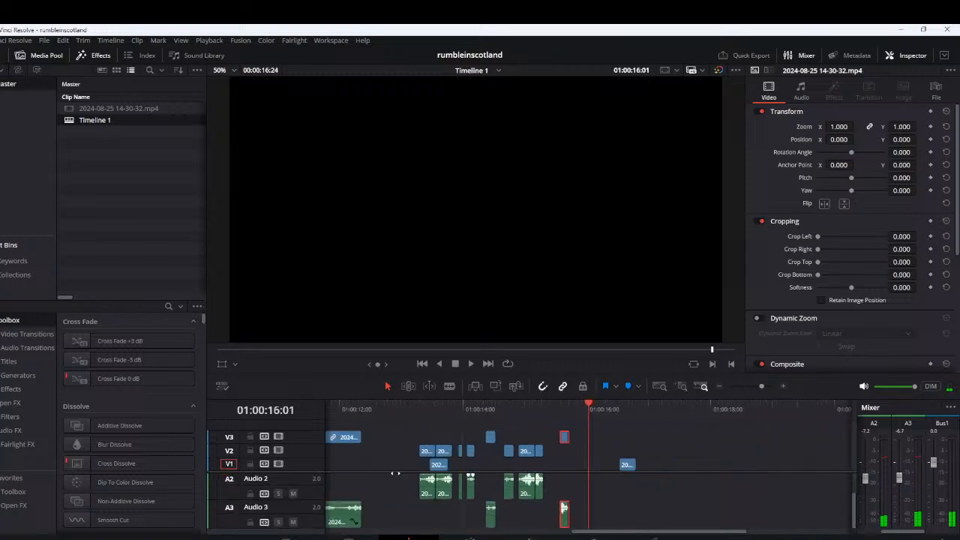
{"action": "left_click_drag", "start_coordinate": [395, 516], "coordinate": [597, 516]}
{"action": "left_click_drag", "start_coordinate": [415, 518], "coordinate": [604, 493]}
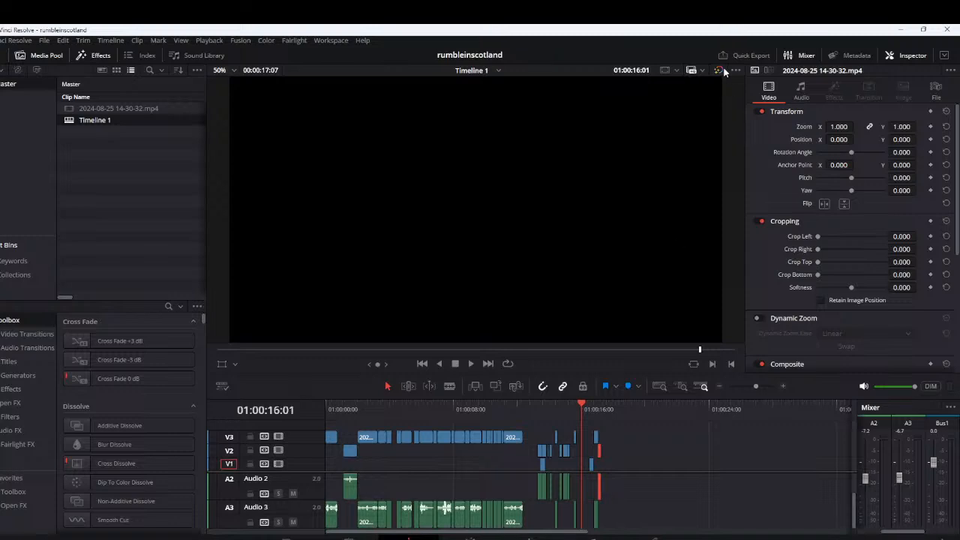
{"action": "left_click", "coordinate": [540, 414]}
{"action": "key", "text": "space"}
{"action": "scroll", "coordinate": [584, 423], "scroll_direction": "up", "scroll_amount": 2}
{"action": "scroll", "coordinate": [583, 424], "scroll_direction": "up", "scroll_amount": 1}
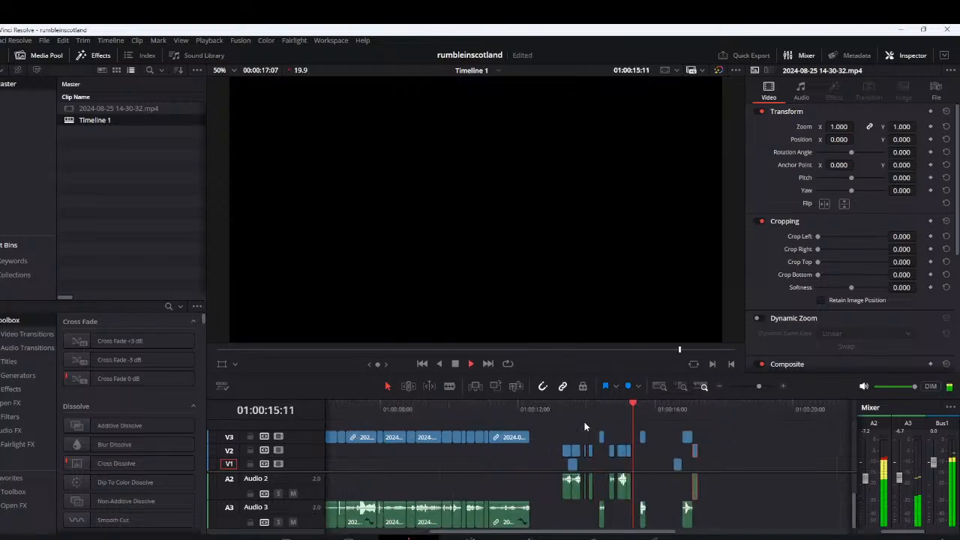
Place three back-to-back copies of a sound segment on V2 and A2 from about 01:00:18:19 and play them
{"action": "left_click", "coordinate": [355, 412]}
{"action": "left_click_drag", "start_coordinate": [433, 482], "coordinate": [532, 468]}
{"action": "key", "text": "space"}
{"action": "left_click_drag", "start_coordinate": [459, 440], "coordinate": [767, 458]}
{"action": "left_click", "coordinate": [659, 413]}
{"action": "key", "text": "space"}
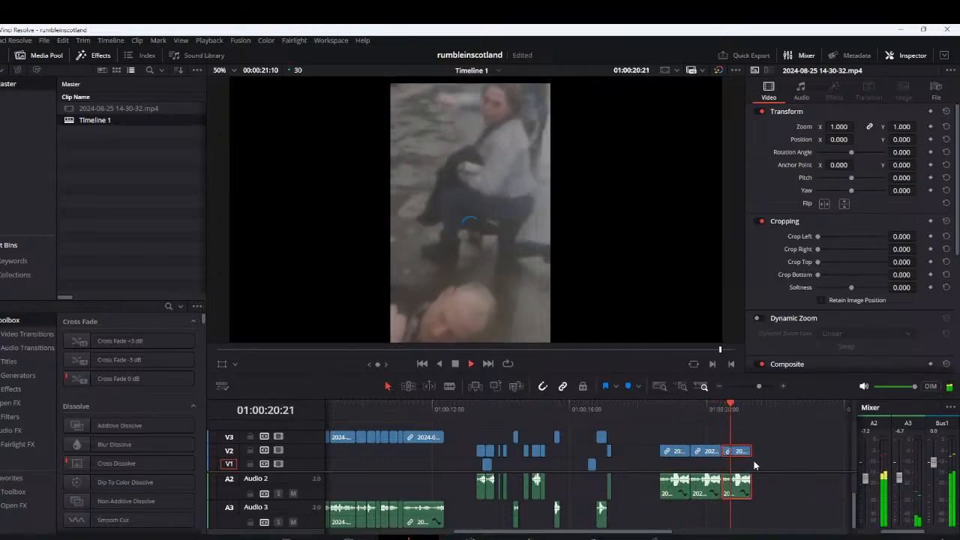
Space the second and third of the three new V2 and A2 copies apart and replay them
{"action": "left_click_drag", "start_coordinate": [764, 447], "coordinate": [714, 457]}
{"action": "left_click_drag", "start_coordinate": [717, 456], "coordinate": [777, 455]}
{"action": "left_click", "coordinate": [766, 458]}
{"action": "left_click", "coordinate": [660, 411]}
{"action": "key", "text": "space"}
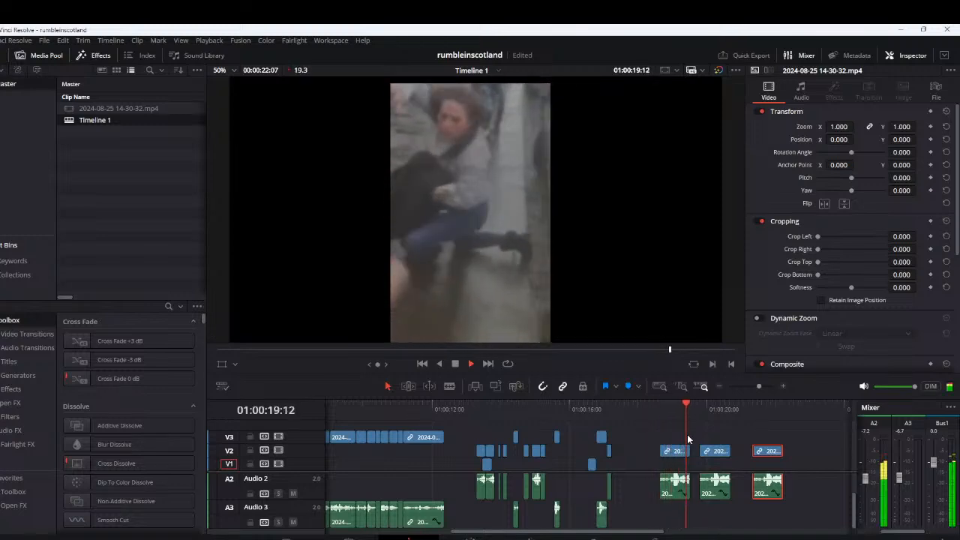
{"action": "key", "text": "space"}
Tighten the gaps by moving the second copy slightly and the third copy clearly earlier, and replay all three up to 01:00:21:25
{"action": "scroll", "coordinate": [712, 451], "scroll_direction": "up", "scroll_amount": 3}
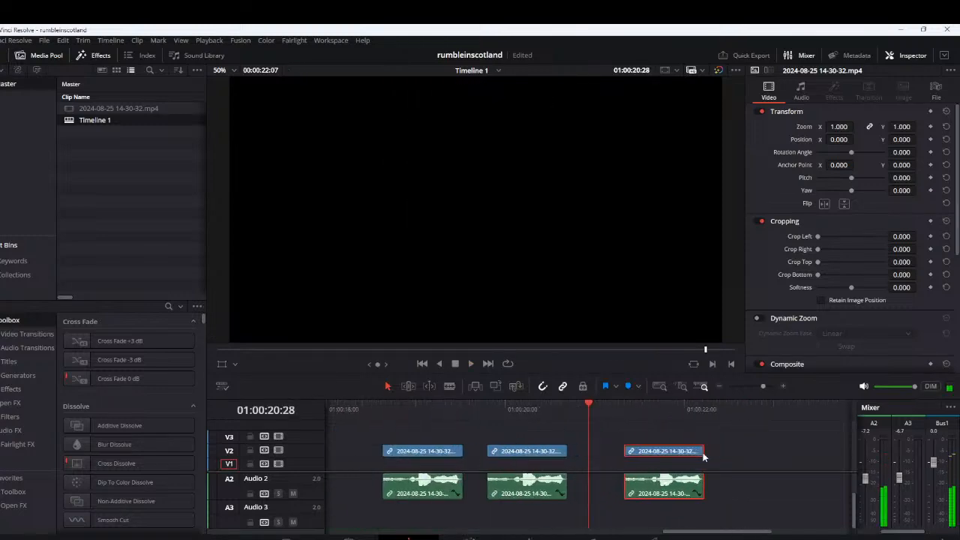
{"action": "scroll", "coordinate": [710, 455], "scroll_direction": "up", "scroll_amount": 2}
{"action": "left_click_drag", "start_coordinate": [513, 453], "coordinate": [505, 455]}
{"action": "left_click_drag", "start_coordinate": [736, 455], "coordinate": [687, 455]}
{"action": "scroll", "coordinate": [450, 430], "scroll_direction": "left", "scroll_amount": 3}
{"action": "left_click", "coordinate": [403, 409]}
{"action": "key", "text": "space"}
{"action": "scroll", "coordinate": [472, 446], "scroll_direction": "down", "scroll_amount": 2}
{"action": "scroll", "coordinate": [552, 458], "scroll_direction": "up", "scroll_amount": 2}
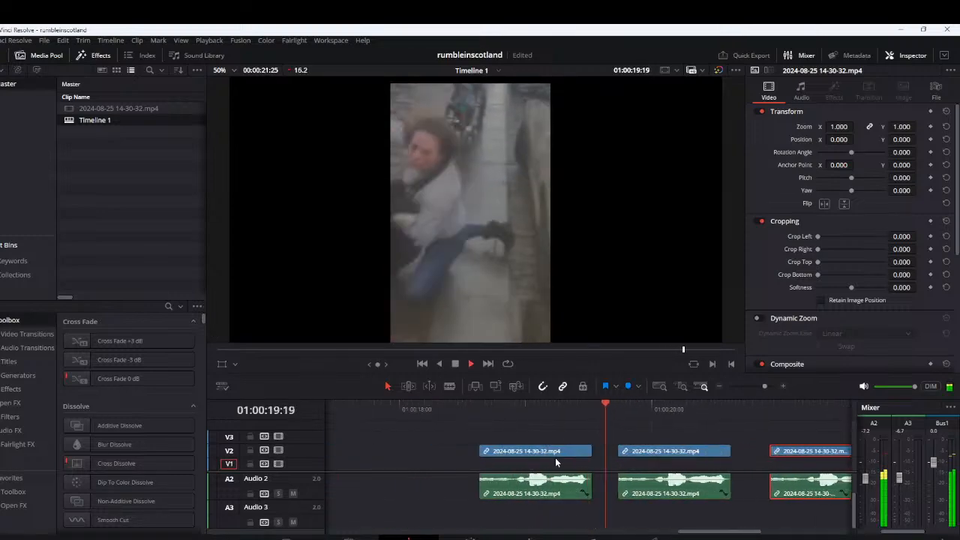
{"action": "scroll", "coordinate": [556, 459], "scroll_direction": "down", "scroll_amount": 5}
{"action": "scroll", "coordinate": [581, 459], "scroll_direction": "up", "scroll_amount": 1}
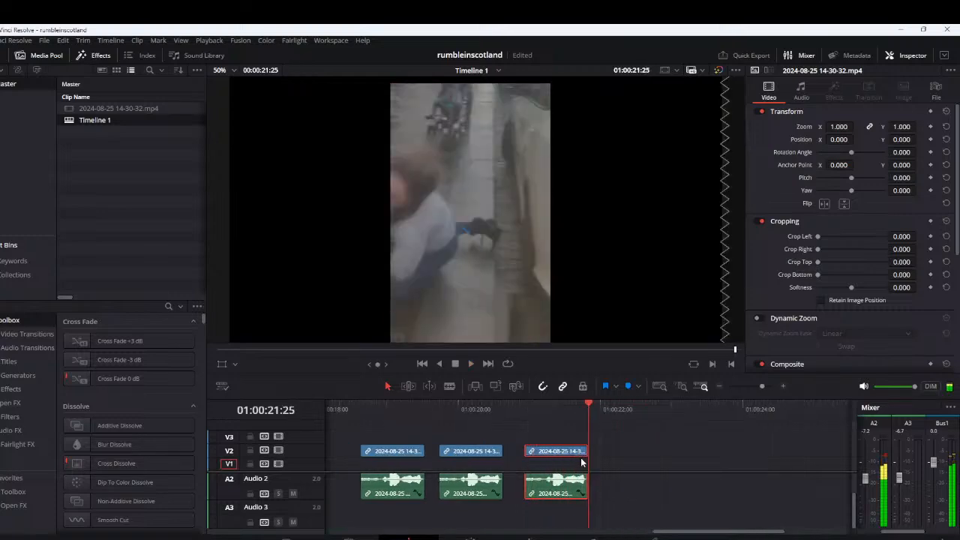
Add a fourth copy of the sound segment on V2 and A2 near 01:00:22:00, play the row, and shift it slightly earlier to even out the gaps
{"action": "scroll", "coordinate": [545, 453], "scroll_direction": "up", "scroll_amount": 1}
{"action": "left_click_drag", "start_coordinate": [544, 453], "coordinate": [638, 453]}
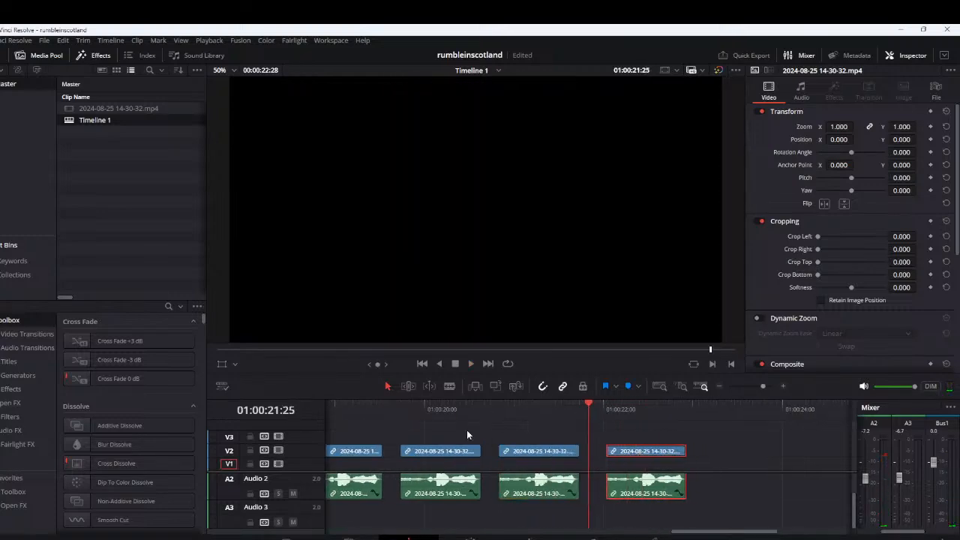
{"action": "left_click", "coordinate": [345, 413]}
{"action": "key", "text": "space"}
{"action": "scroll", "coordinate": [526, 452], "scroll_direction": "down", "scroll_amount": 2}
{"action": "scroll", "coordinate": [563, 459], "scroll_direction": "up", "scroll_amount": 3}
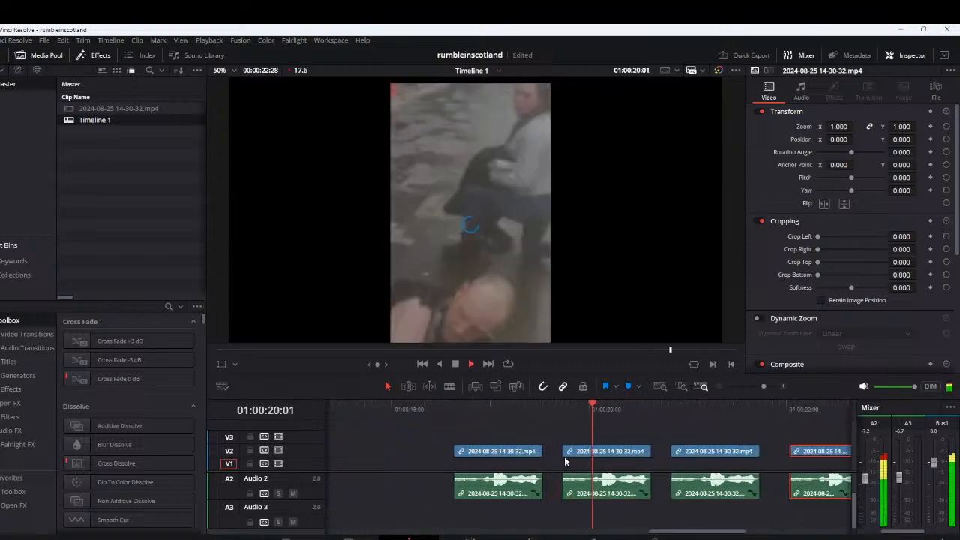
{"action": "left_click_drag", "start_coordinate": [743, 465], "coordinate": [633, 454]}
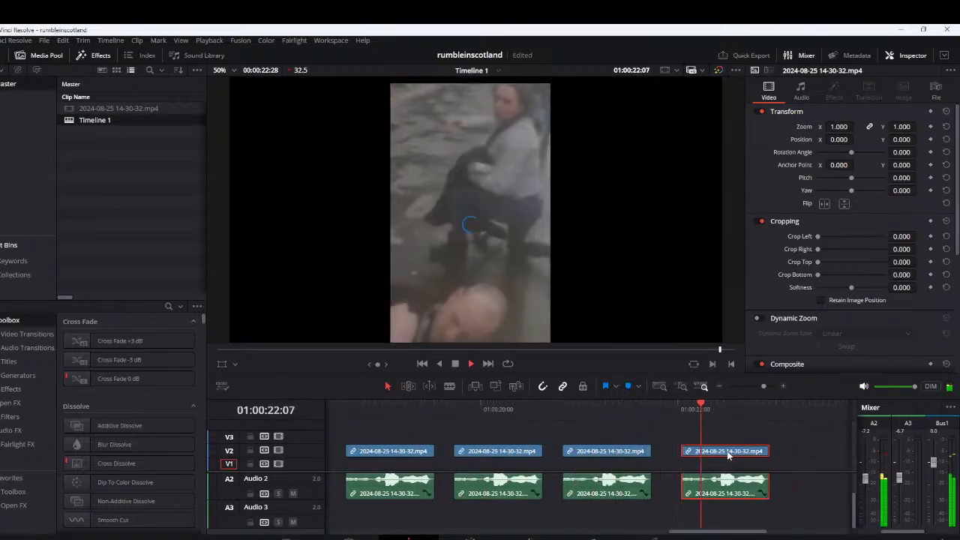
{"action": "scroll", "coordinate": [711, 450], "scroll_direction": "down", "scroll_amount": 2}
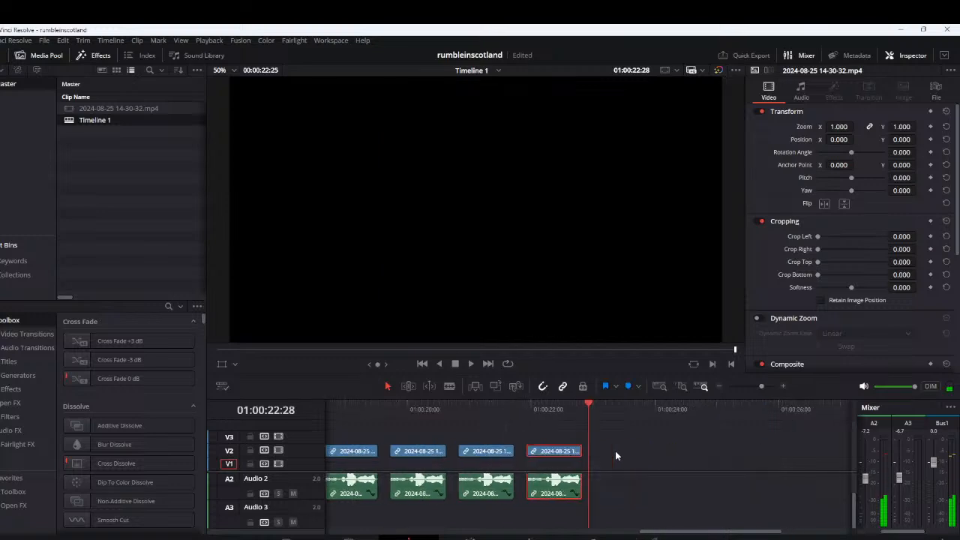
Move the short V3 and A3 piece near 01:00:15:15 over the first of the four V2 segments, at about 01:00:19:08, and play it
{"action": "scroll", "coordinate": [510, 453], "scroll_direction": "down", "scroll_amount": 3}
{"action": "left_click", "coordinate": [400, 412]}
{"action": "key", "text": "space"}
{"action": "key", "text": "space"}
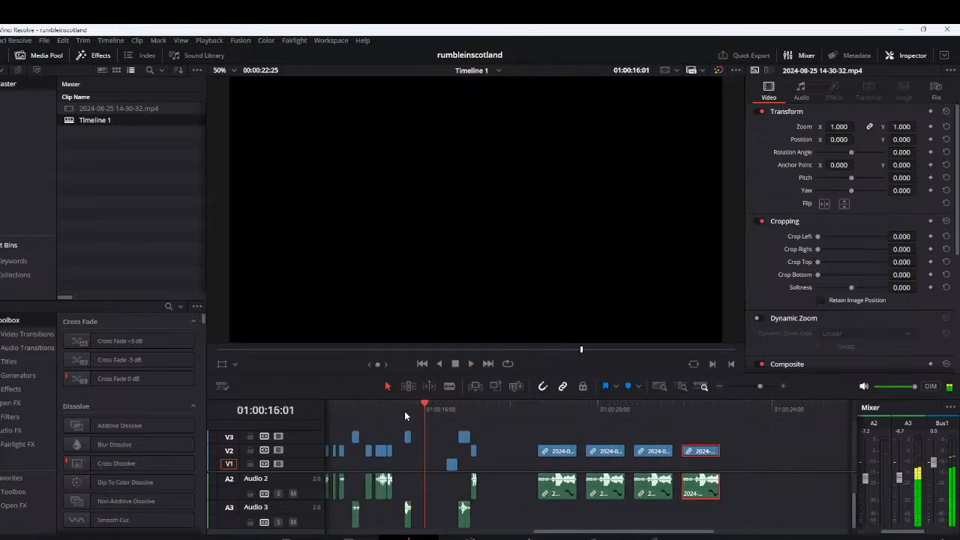
{"action": "left_click", "coordinate": [407, 439]}
{"action": "left_click_drag", "start_coordinate": [407, 514], "coordinate": [567, 515]}
{"action": "left_click", "coordinate": [539, 412]}
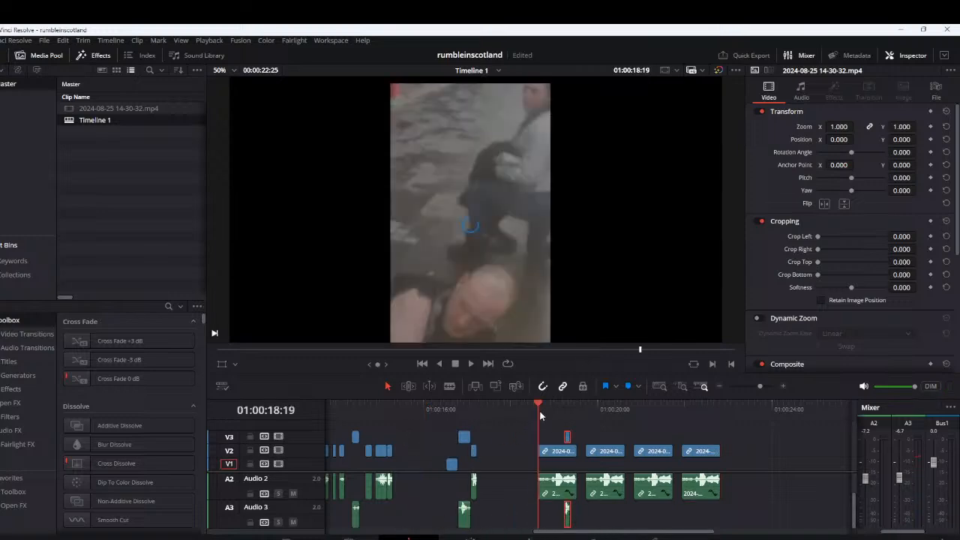
{"action": "key", "text": "space"}
{"action": "scroll", "coordinate": [635, 498], "scroll_direction": "up", "scroll_amount": 8}
{"action": "key", "text": "space"}
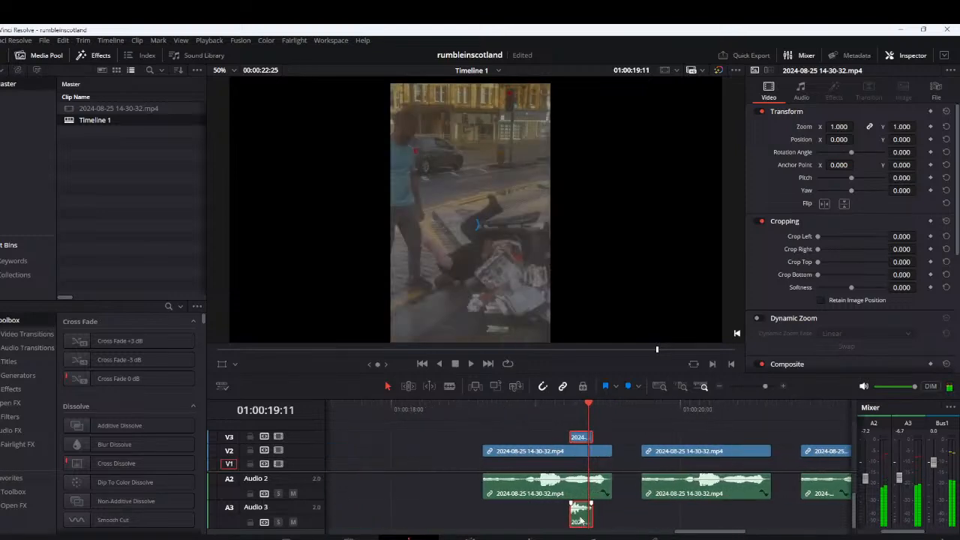
Try the V3 and A3 piece slightly earlier, near the middle of the first V2 segment, and replay it
{"action": "left_click", "coordinate": [566, 414]}
{"action": "key", "text": "space"}
{"action": "key", "text": "space"}
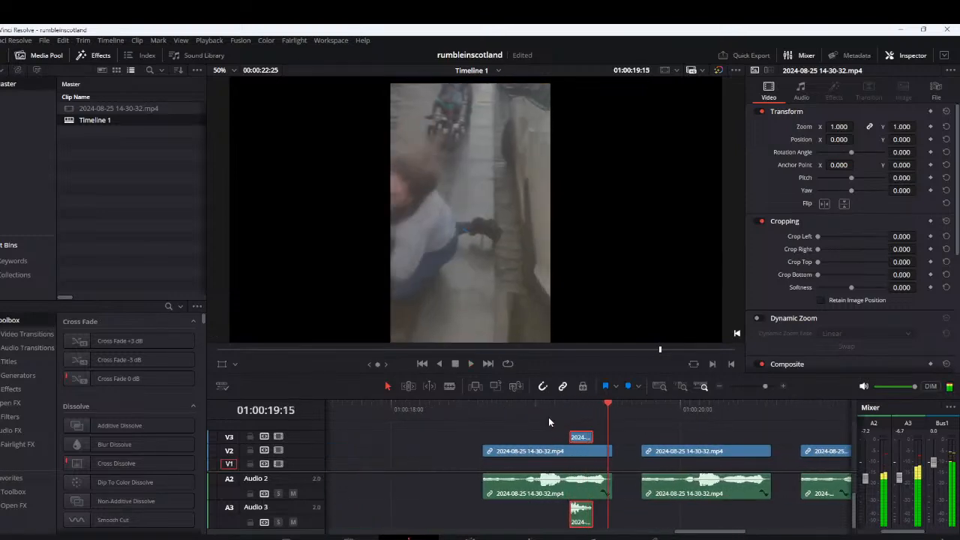
{"action": "left_click", "coordinate": [521, 414]}
{"action": "left_click_drag", "start_coordinate": [582, 525], "coordinate": [552, 523]}
{"action": "key", "text": "space"}
Move the V3 and A3 piece close to the end of the first V2 segment and replay it
{"action": "key", "text": "space"}
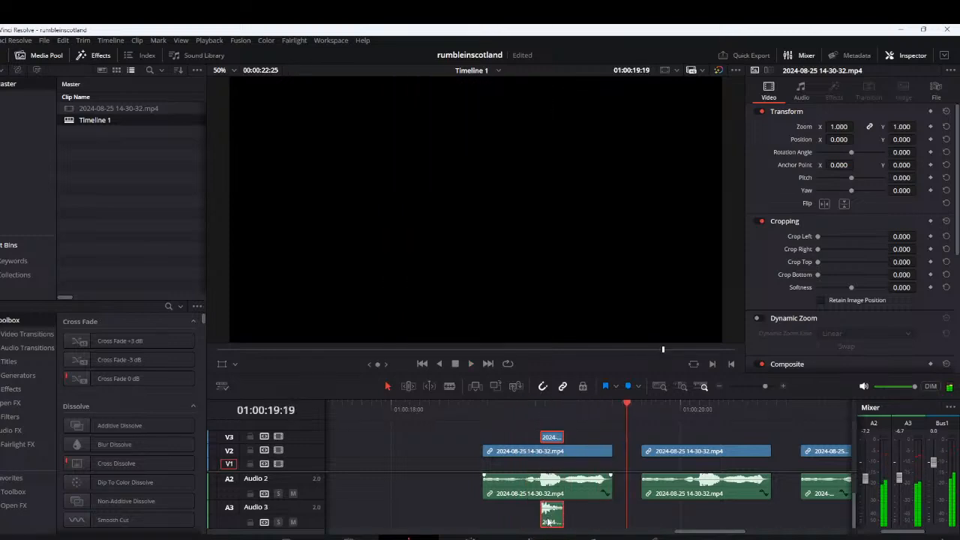
{"action": "left_click_drag", "start_coordinate": [553, 517], "coordinate": [606, 516]}
{"action": "left_click", "coordinate": [551, 413]}
Copy the V3 and A3 piece close to the end of each of the other three V2 segments and play the result
{"action": "key", "text": "space"}
{"action": "key", "text": "space"}
{"action": "left_click_drag", "start_coordinate": [598, 439], "coordinate": [818, 441]}
{"action": "left_click", "coordinate": [653, 410]}
{"action": "key", "text": "space"}
{"action": "key", "text": "space"}
{"action": "scroll", "coordinate": [720, 452], "scroll_direction": "down", "scroll_amount": 4}
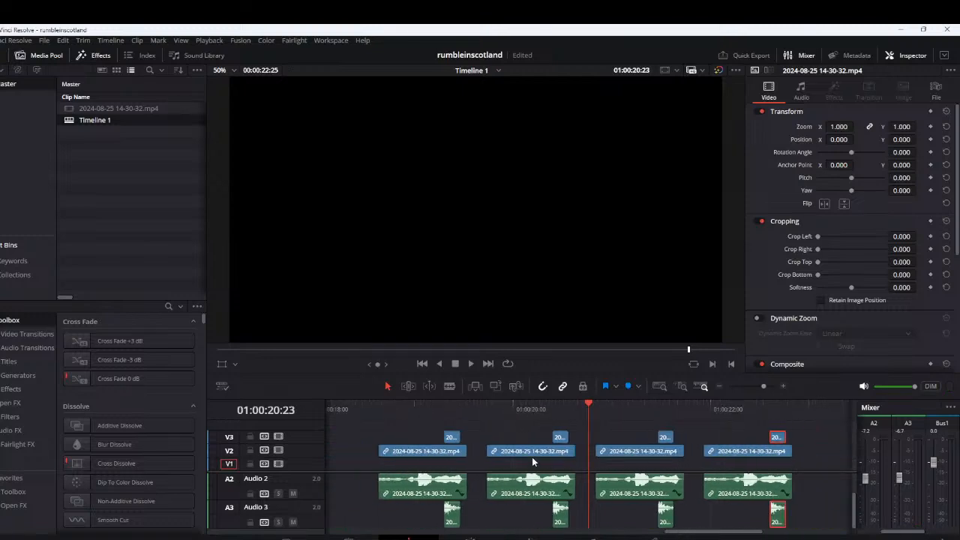
Replay the four-segment pattern and the earlier short sounds from about 01:00:13
{"action": "left_click", "coordinate": [449, 407]}
{"action": "key", "text": "space"}
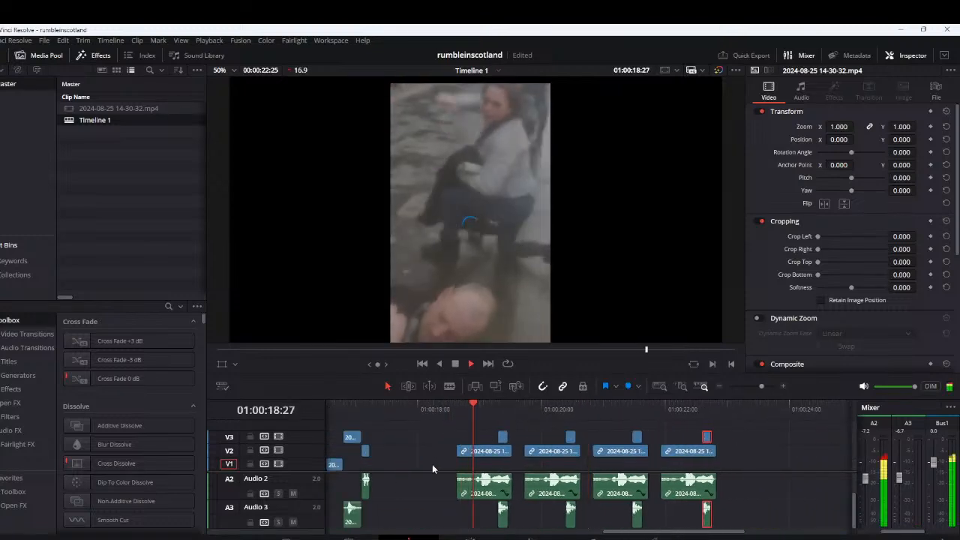
{"action": "scroll", "coordinate": [424, 467], "scroll_direction": "down", "scroll_amount": 2}
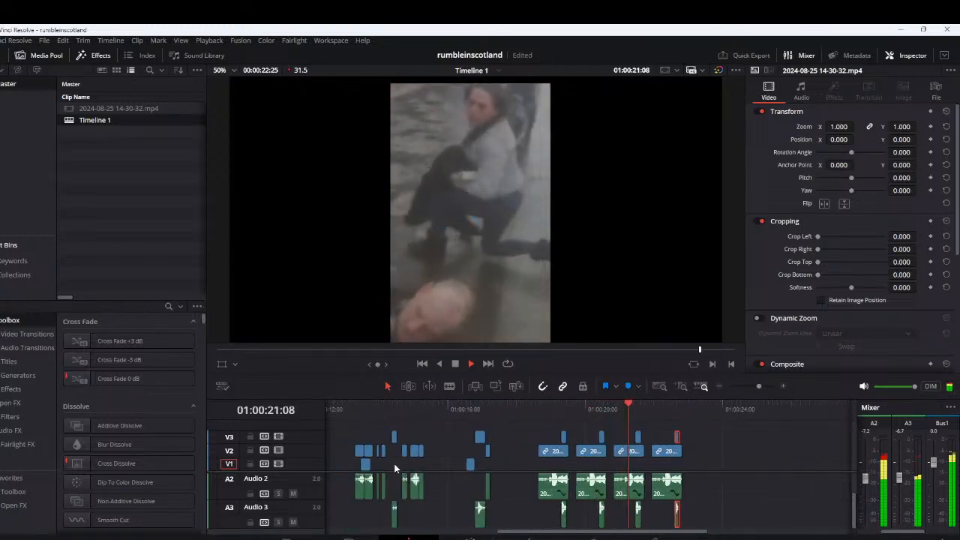
{"action": "key", "text": "space"}
{"action": "left_click", "coordinate": [357, 411]}
{"action": "key", "text": "space"}
{"action": "key", "text": "space"}
Move the short V2 and A2 piece just before 01:00:14:00 to V3 and A3 over the first long segment, at about 01:00:18:25, and play it
{"action": "scroll", "coordinate": [525, 461], "scroll_direction": "up", "scroll_amount": 3}
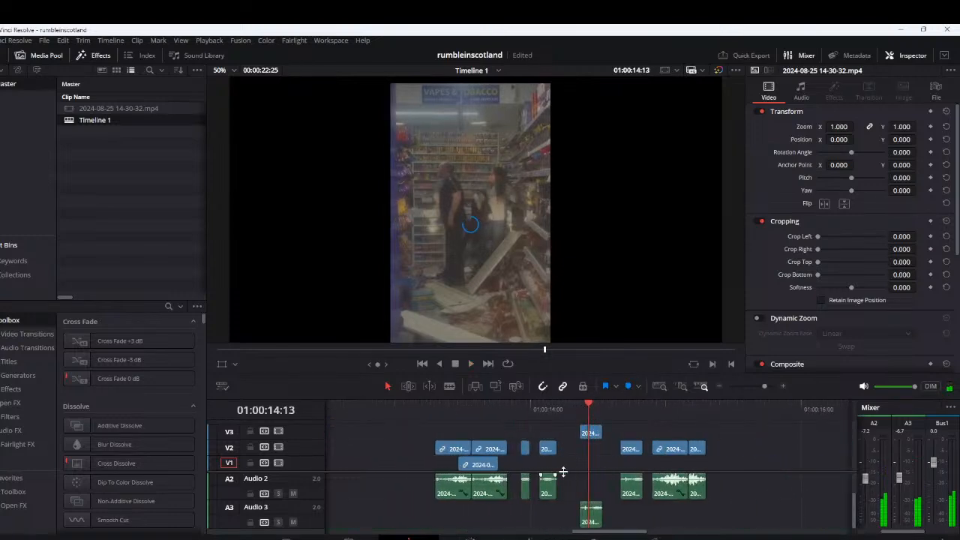
{"action": "scroll", "coordinate": [563, 471], "scroll_direction": "down", "scroll_amount": 3}
{"action": "left_click", "coordinate": [566, 475]}
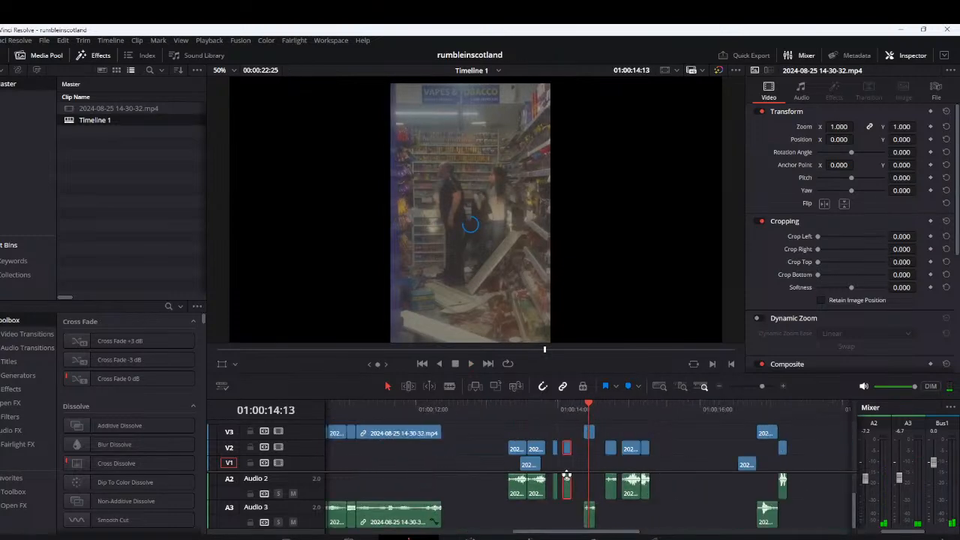
{"action": "left_click_drag", "start_coordinate": [566, 475], "coordinate": [716, 529]}
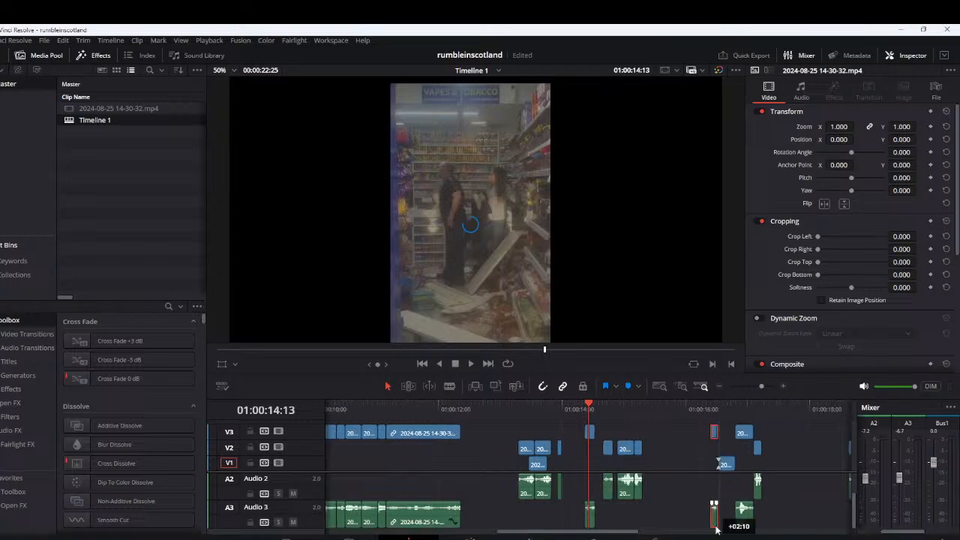
{"action": "scroll", "coordinate": [717, 528], "scroll_direction": "right", "scroll_amount": 3}
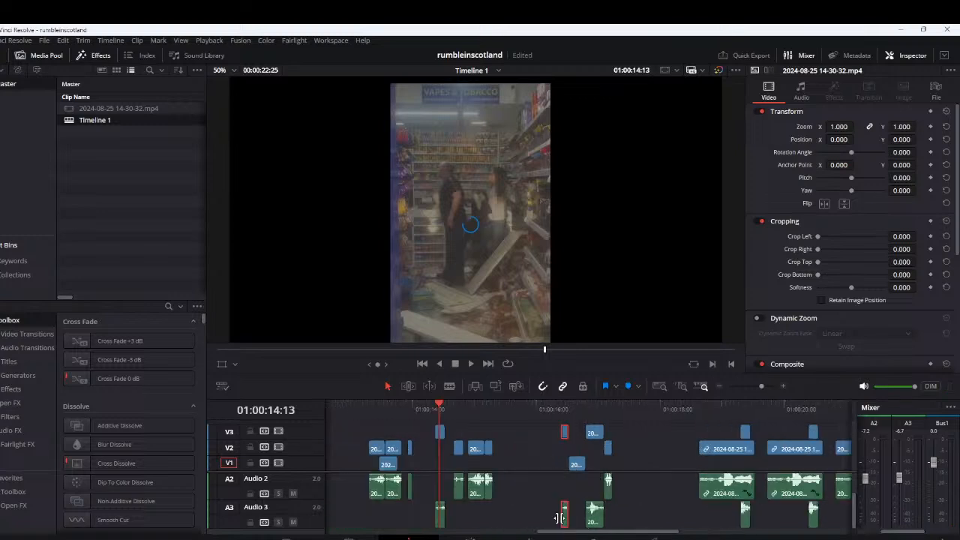
{"action": "left_click_drag", "start_coordinate": [560, 517], "coordinate": [725, 512]}
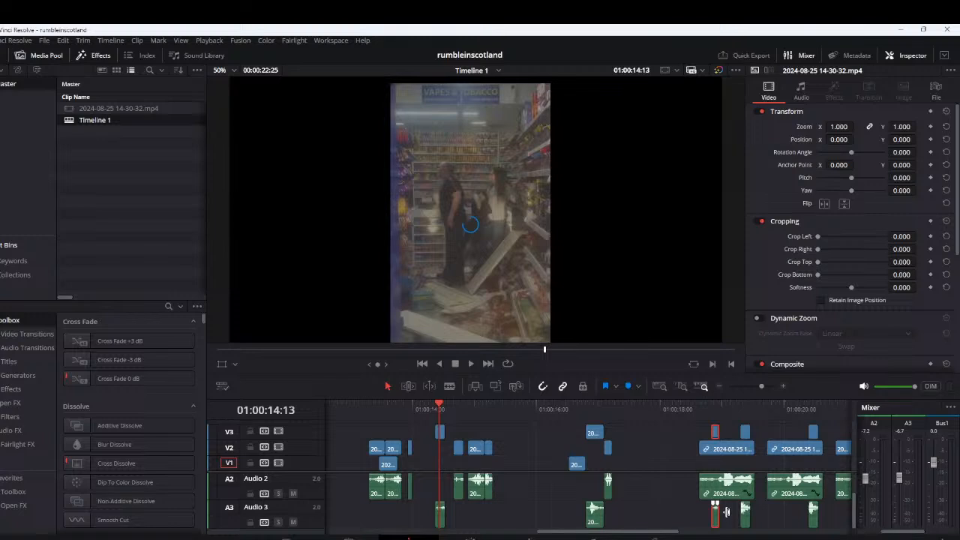
{"action": "scroll", "coordinate": [685, 487], "scroll_direction": "down", "scroll_amount": 2}
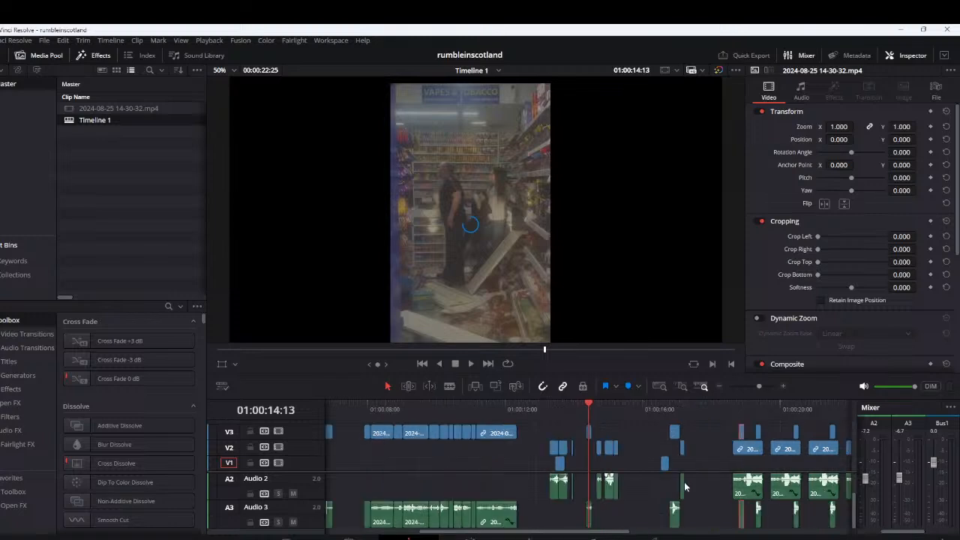
{"action": "scroll", "coordinate": [684, 488], "scroll_direction": "up", "scroll_amount": 3}
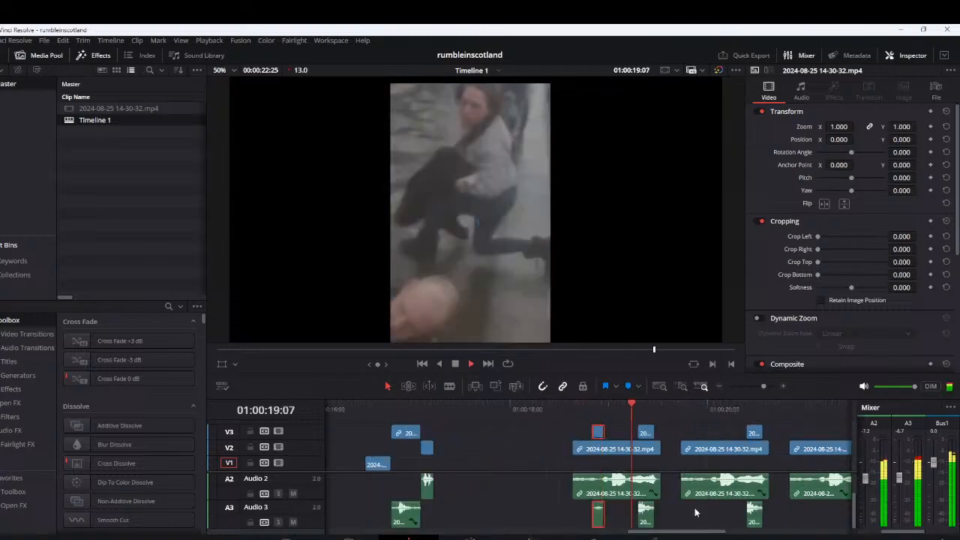
{"action": "key", "text": "space"}
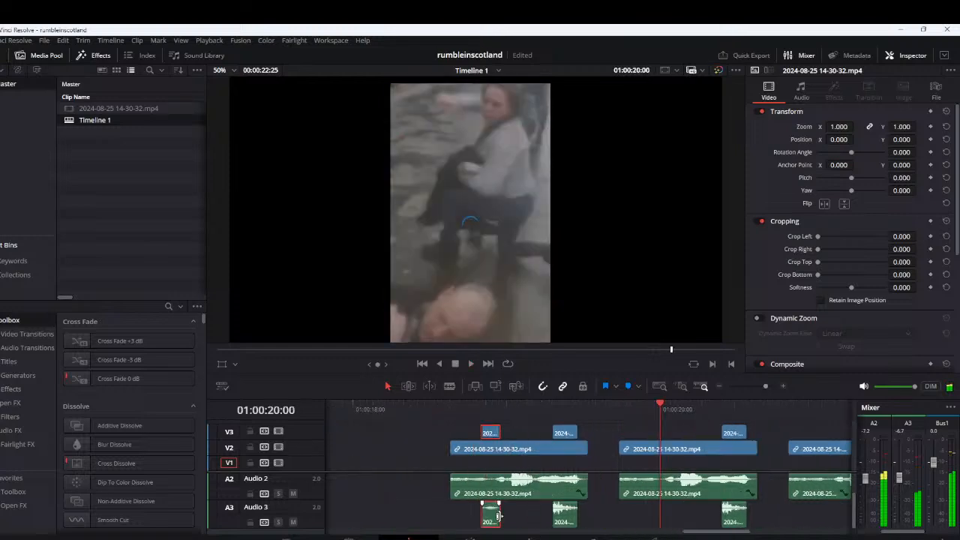
Place a copy of this V3 and A3 piece at the long segment's start, shift the other to about 01:00:19:01, and replay both
{"action": "left_click_drag", "start_coordinate": [497, 515], "coordinate": [518, 519]}
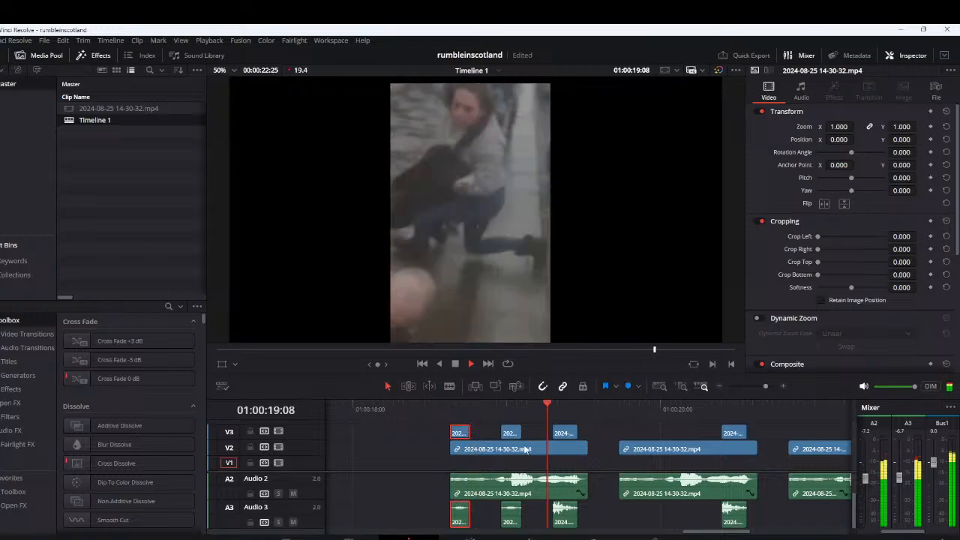
{"action": "left_click", "coordinate": [450, 415]}
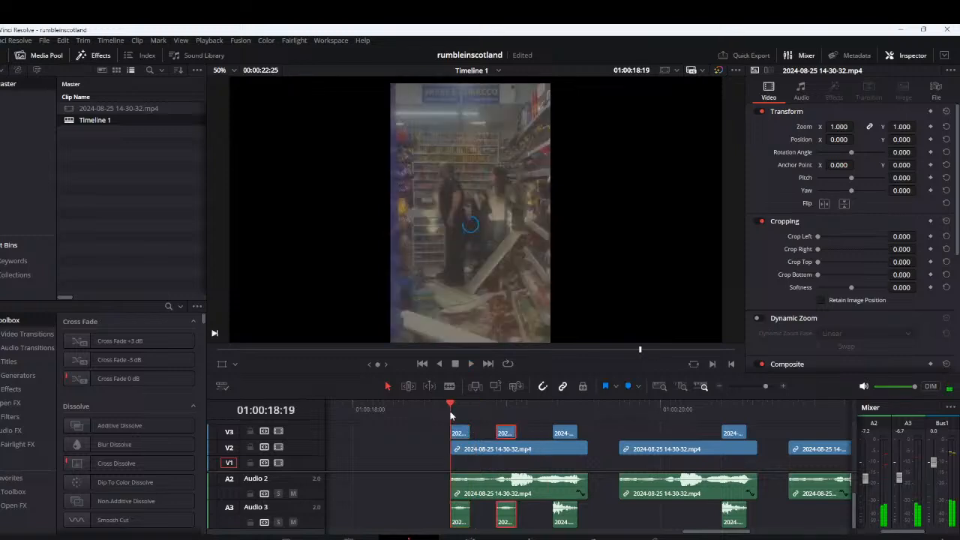
{"action": "left_click_drag", "start_coordinate": [509, 433], "coordinate": [524, 433]}
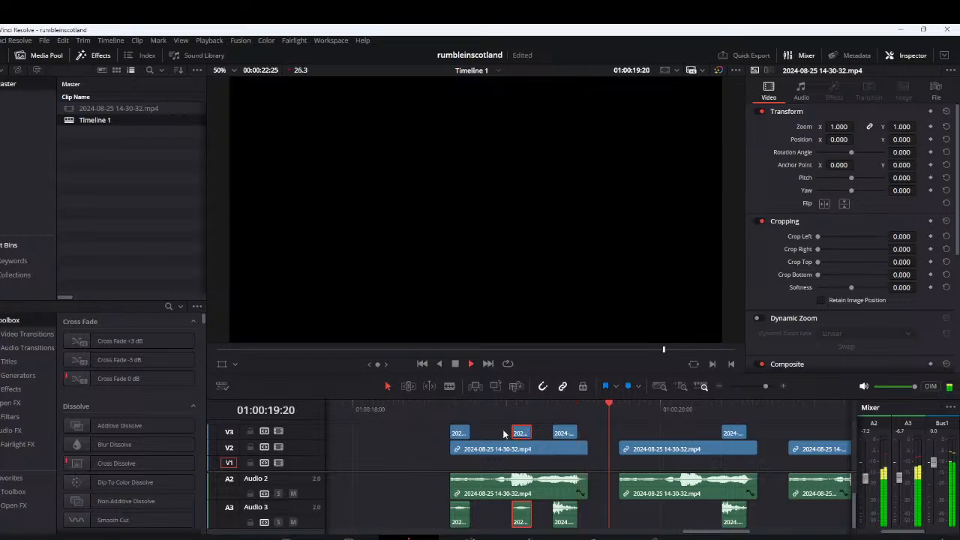
{"action": "key", "text": "space"}
Copy the two short V3 and A3 pieces over the second, third and fourth V2 segments with the same spacing, and replay the pattern
{"action": "left_click_drag", "start_coordinate": [431, 425], "coordinate": [527, 441]}
{"action": "left_click_drag", "start_coordinate": [458, 436], "coordinate": [631, 437]}
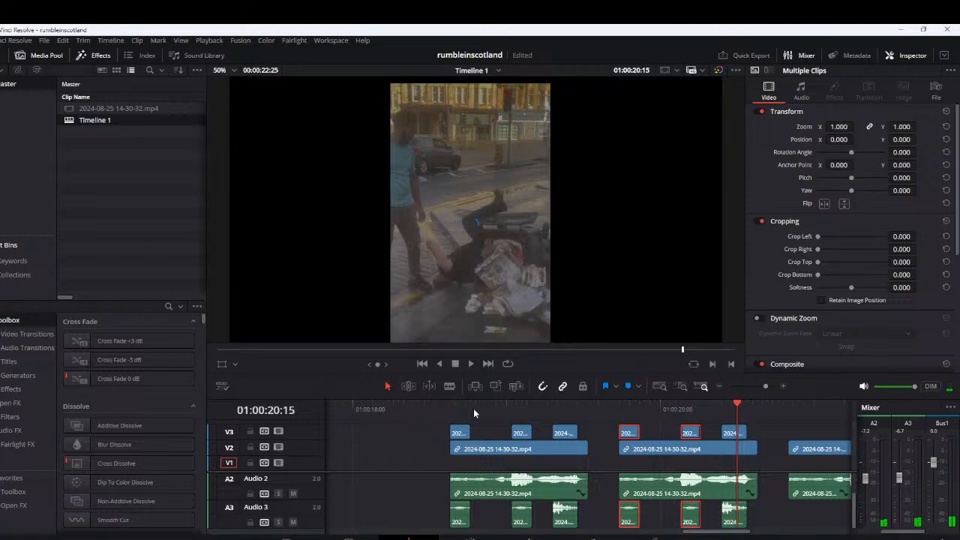
{"action": "left_click", "coordinate": [473, 410]}
{"action": "scroll", "coordinate": [474, 409], "scroll_direction": "down", "scroll_amount": 1}
{"action": "key", "text": "space"}
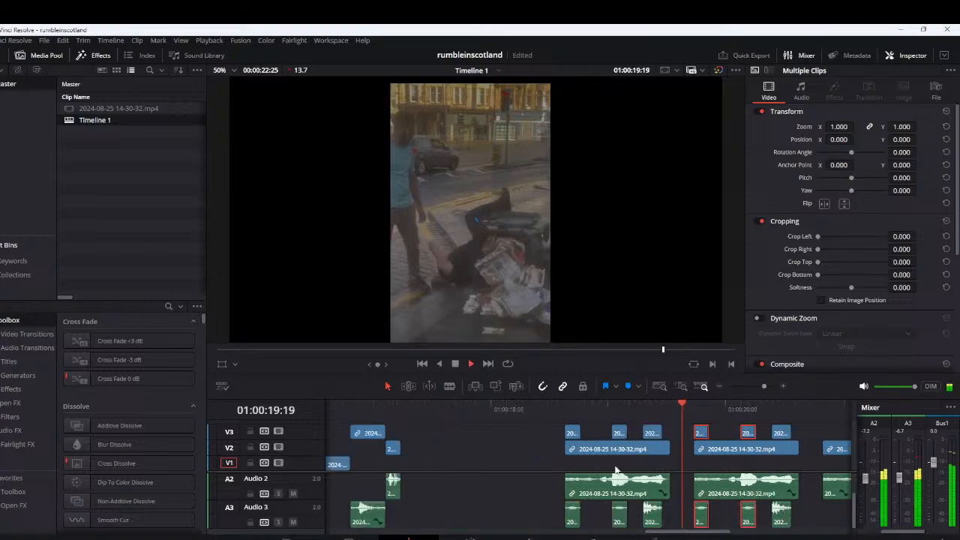
{"action": "key", "text": "space"}
{"action": "left_click_drag", "start_coordinate": [577, 453], "coordinate": [728, 435]}
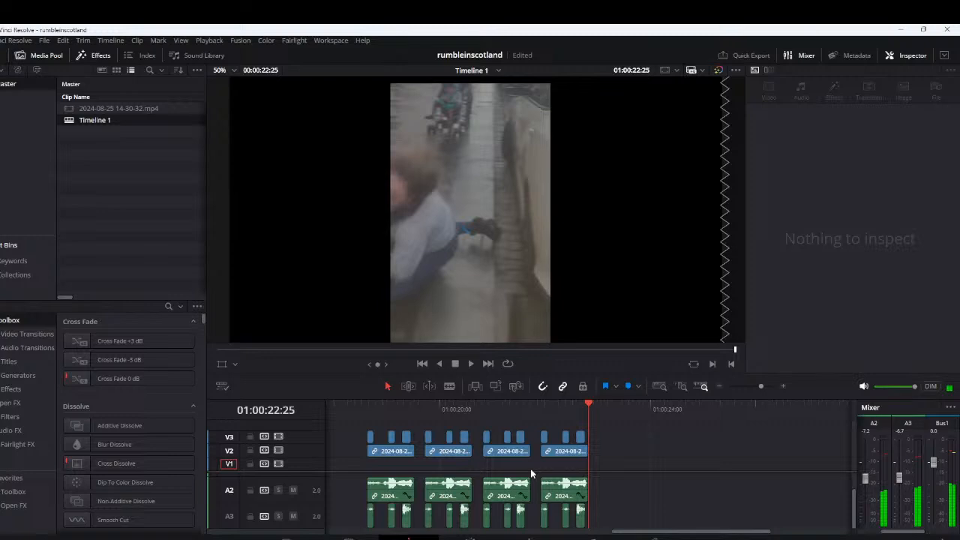
Replay the four-segment pattern and the earlier parts of the timeline to find another sound to reuse
{"action": "scroll", "coordinate": [527, 463], "scroll_direction": "up", "scroll_amount": 2}
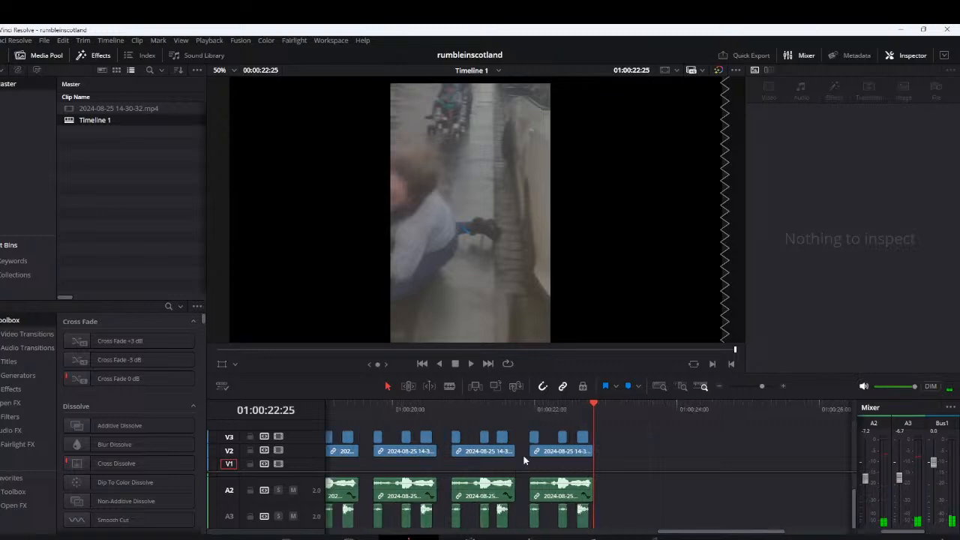
{"action": "scroll", "coordinate": [524, 458], "scroll_direction": "left", "scroll_amount": 1}
{"action": "scroll", "coordinate": [529, 474], "scroll_direction": "down", "scroll_amount": 2}
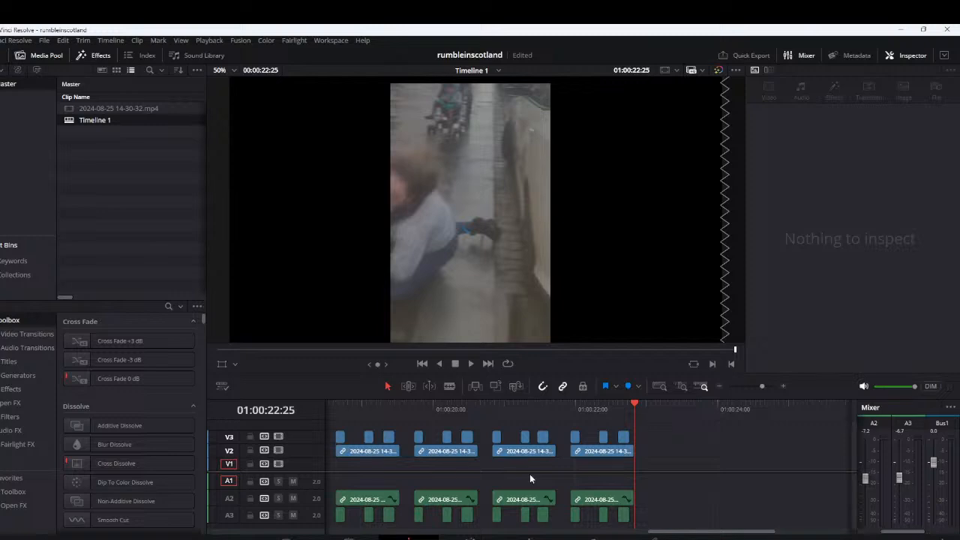
{"action": "scroll", "coordinate": [530, 473], "scroll_direction": "down", "scroll_amount": 1}
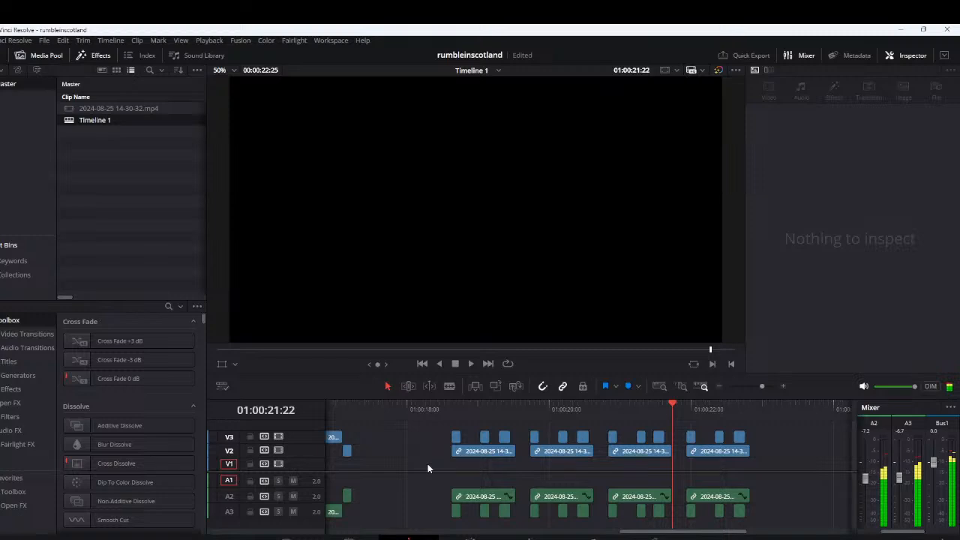
{"action": "scroll", "coordinate": [408, 468], "scroll_direction": "down", "scroll_amount": 1}
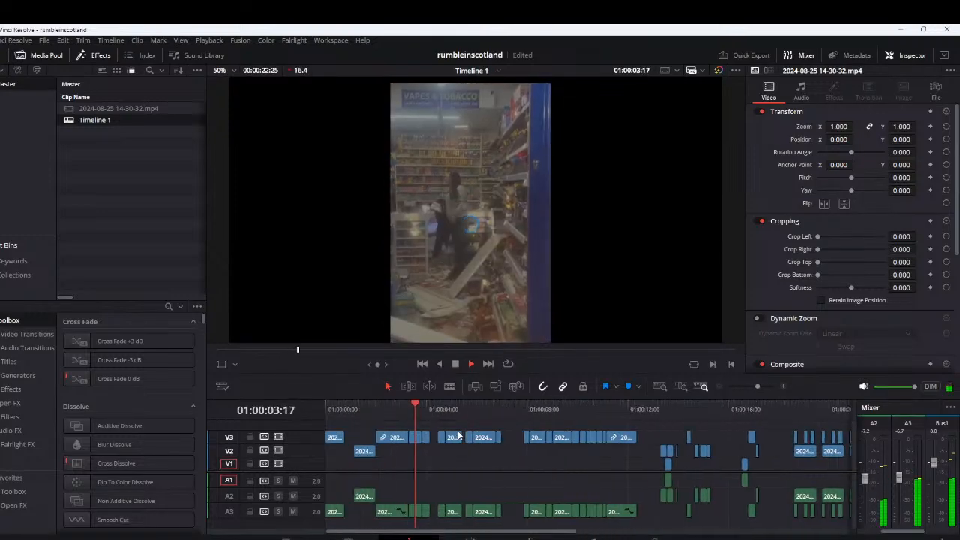
{"action": "left_click", "coordinate": [408, 405]}
{"action": "scroll", "coordinate": [429, 426], "scroll_direction": "up", "scroll_amount": 1}
{"action": "key", "text": "space"}
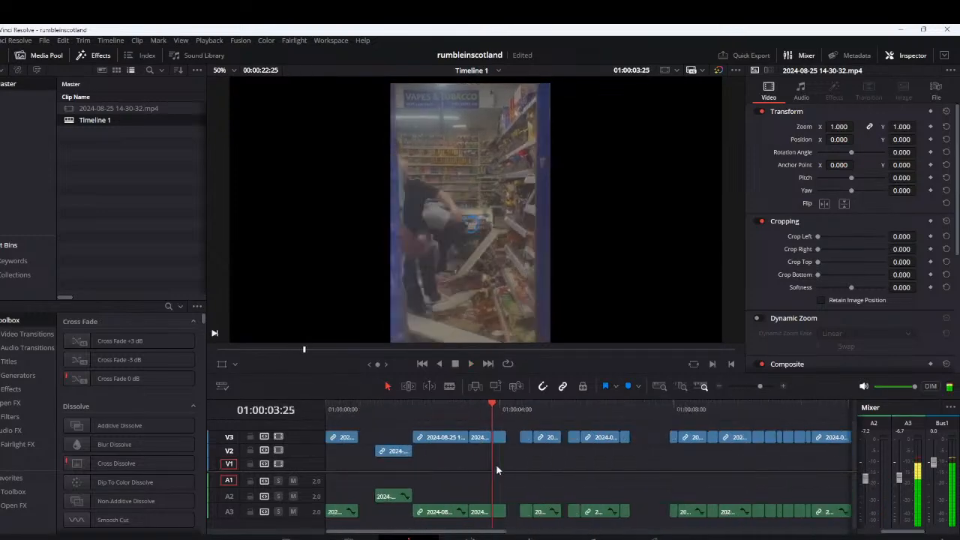
Copy the two adjacent V3 and A3 pieces around 01:00:03:25 to the timeline's end, at about 01:00:24:17
{"action": "left_click_drag", "start_coordinate": [478, 453], "coordinate": [506, 443]}
{"action": "scroll", "coordinate": [507, 444], "scroll_direction": "down", "scroll_amount": 2}
{"action": "left_click_drag", "start_coordinate": [391, 438], "coordinate": [717, 477]}
{"action": "scroll", "coordinate": [717, 477], "scroll_direction": "down", "scroll_amount": 2}
{"action": "left_click", "coordinate": [454, 418]}
{"action": "scroll", "coordinate": [521, 495], "scroll_direction": "up", "scroll_amount": 5}
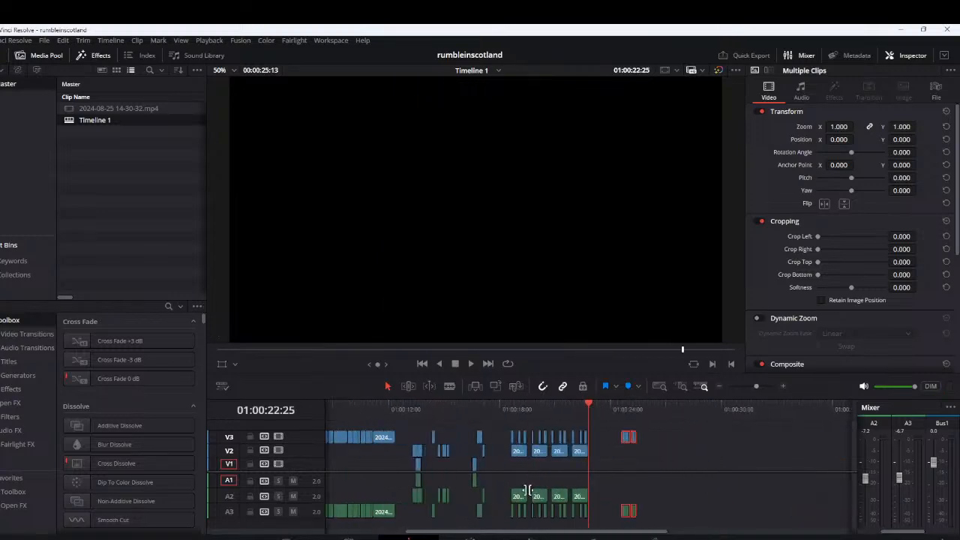
{"action": "left_click", "coordinate": [629, 496]}
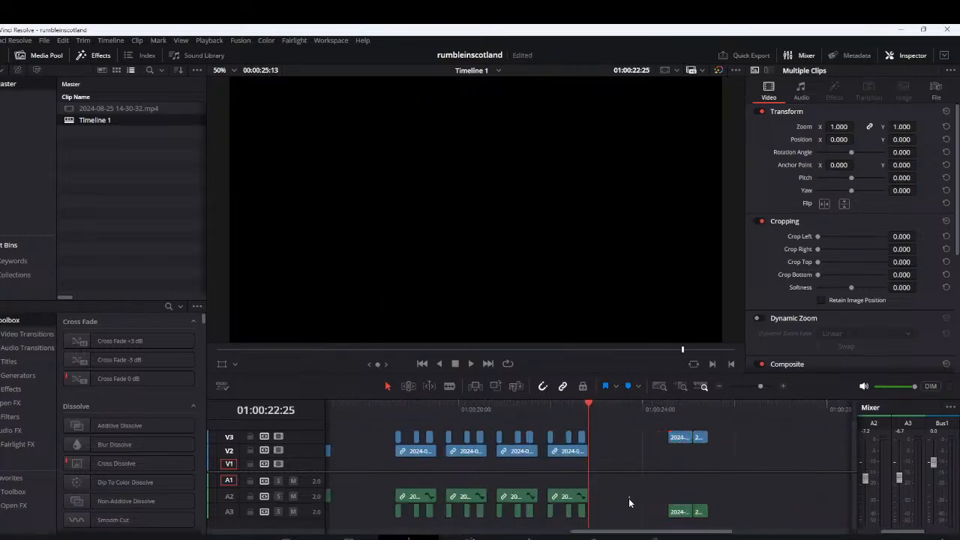
{"action": "scroll", "coordinate": [629, 498], "scroll_direction": "left", "scroll_amount": 2}
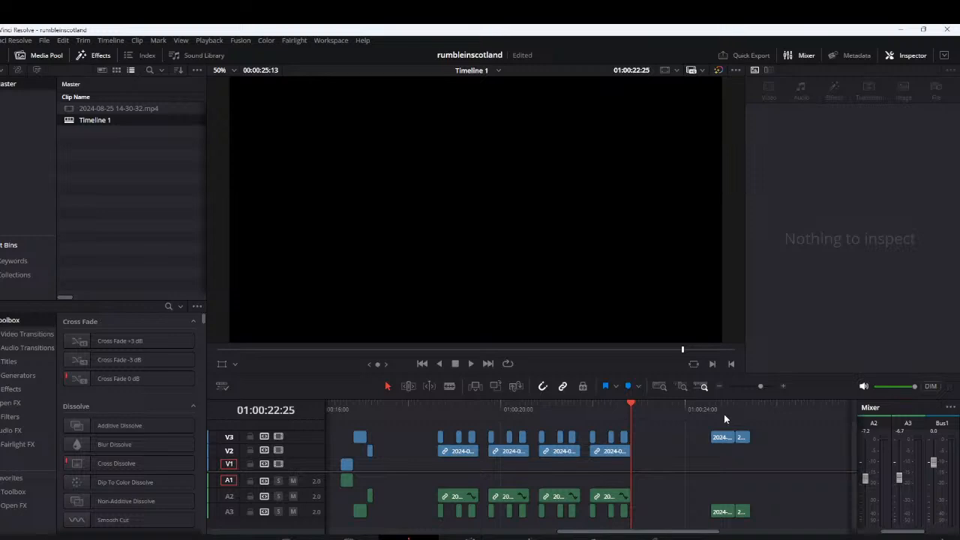
Move the second copied piece to new V4 and A4 tracks over the first V2 segment, at about 01:00:18:24, and replay it
{"action": "left_click", "coordinate": [723, 414]}
{"action": "left_click_drag", "start_coordinate": [740, 511], "coordinate": [453, 534]}
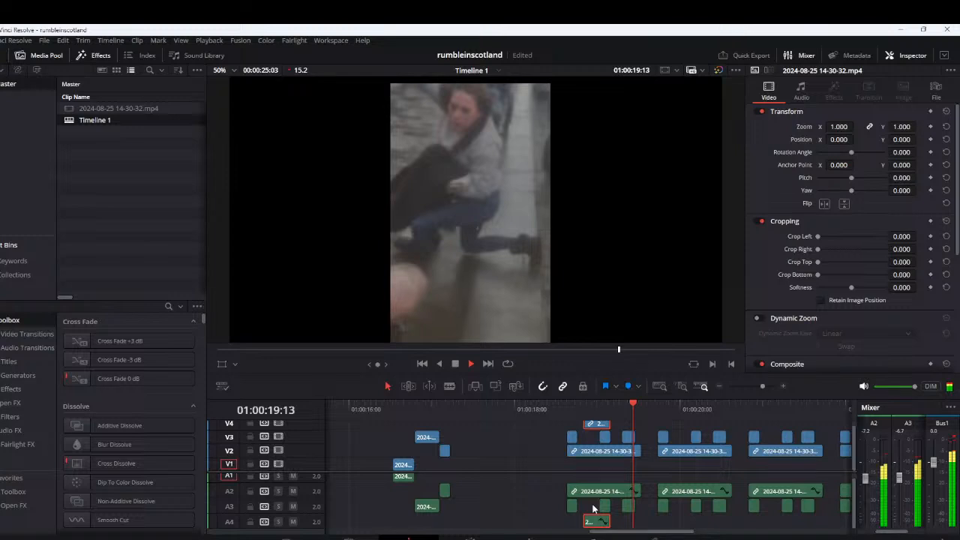
{"action": "key", "text": "space"}
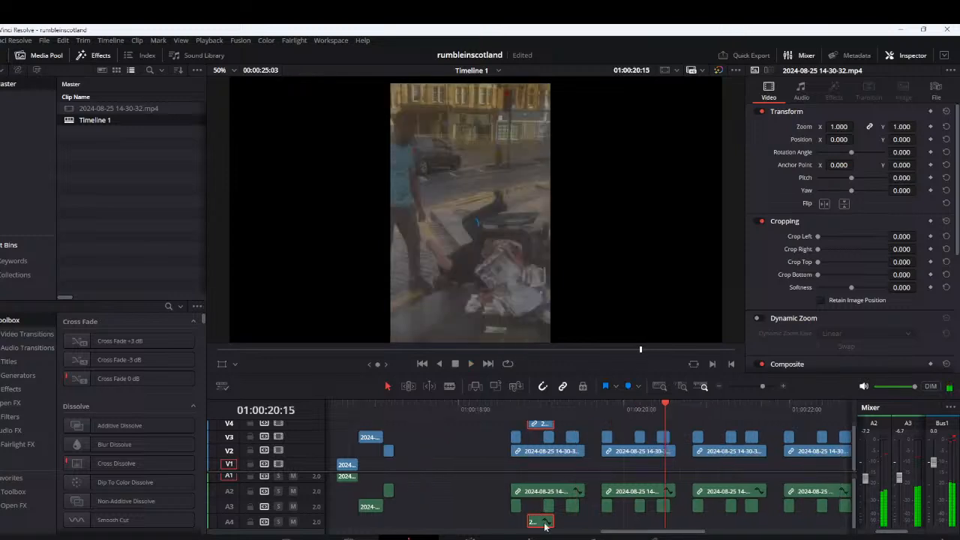
{"action": "left_click_drag", "start_coordinate": [561, 472], "coordinate": [561, 441]}
{"action": "key", "text": "ctrl+equal"}
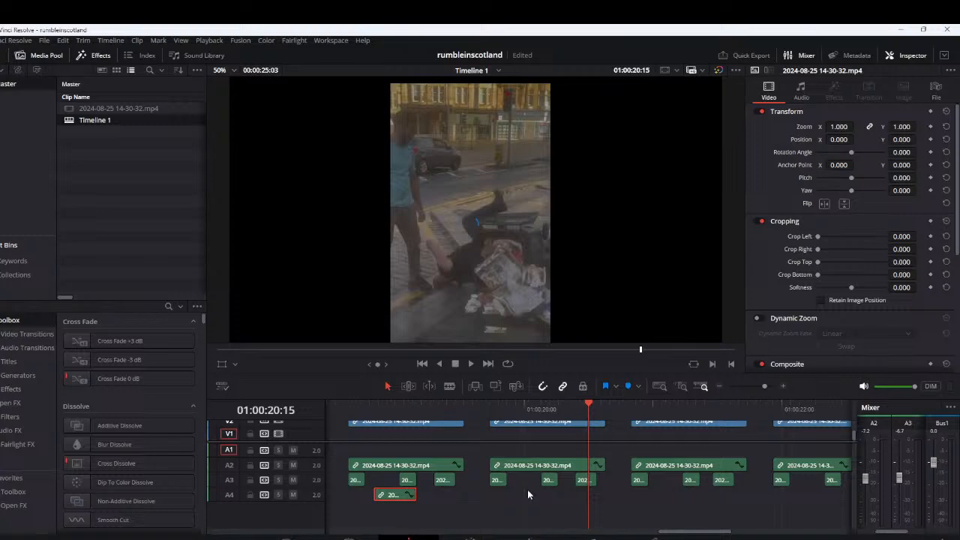
Move the A4 piece from under the first V2 segment to the fourth, at about 01:00:22:02, and replay it
{"action": "middle_click", "coordinate": [390, 481]}
{"action": "scroll", "coordinate": [391, 481], "scroll_direction": "up", "scroll_amount": 1}
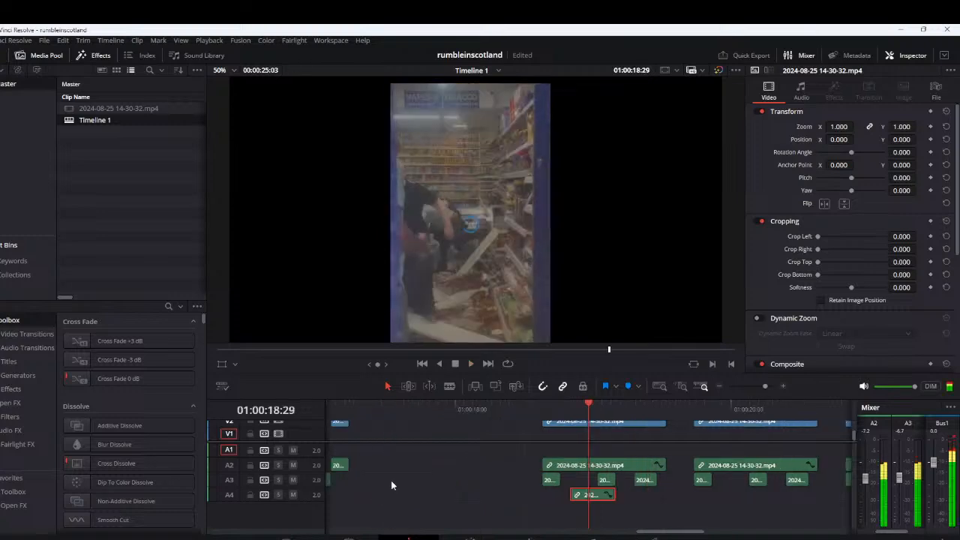
{"action": "scroll", "coordinate": [612, 498], "scroll_direction": "up", "scroll_amount": 3}
{"action": "scroll", "coordinate": [613, 497], "scroll_direction": "down", "scroll_amount": 2}
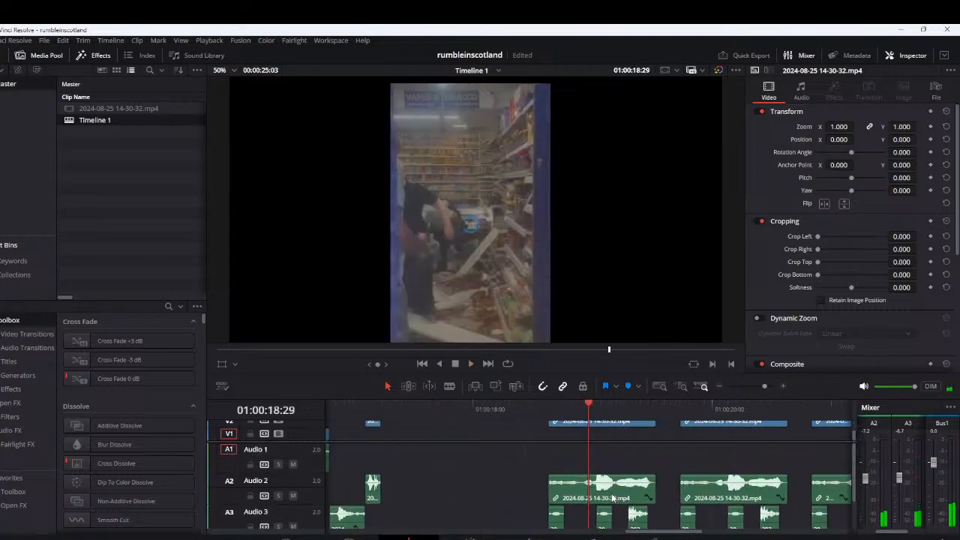
{"action": "scroll", "coordinate": [611, 495], "scroll_direction": "down", "scroll_amount": 1}
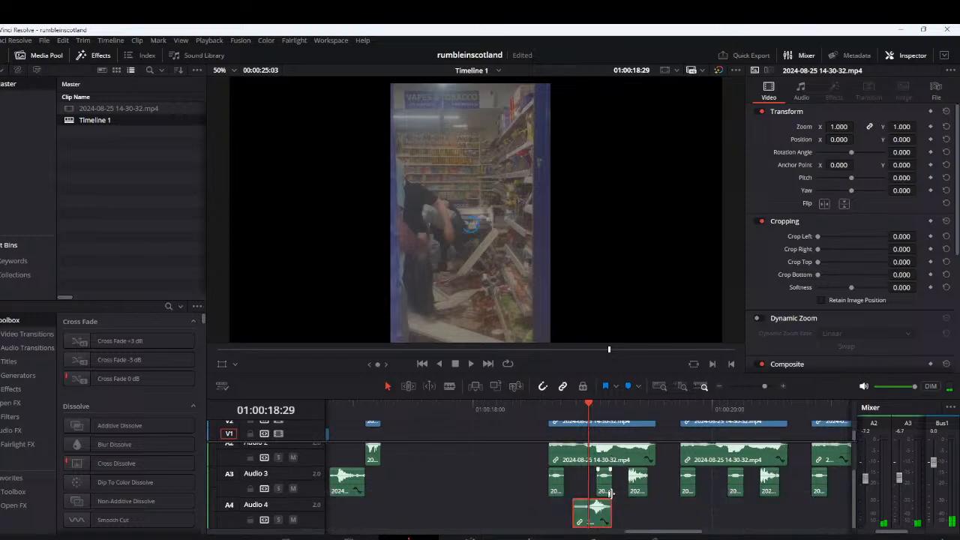
{"action": "left_click_drag", "start_coordinate": [409, 516], "coordinate": [798, 516]}
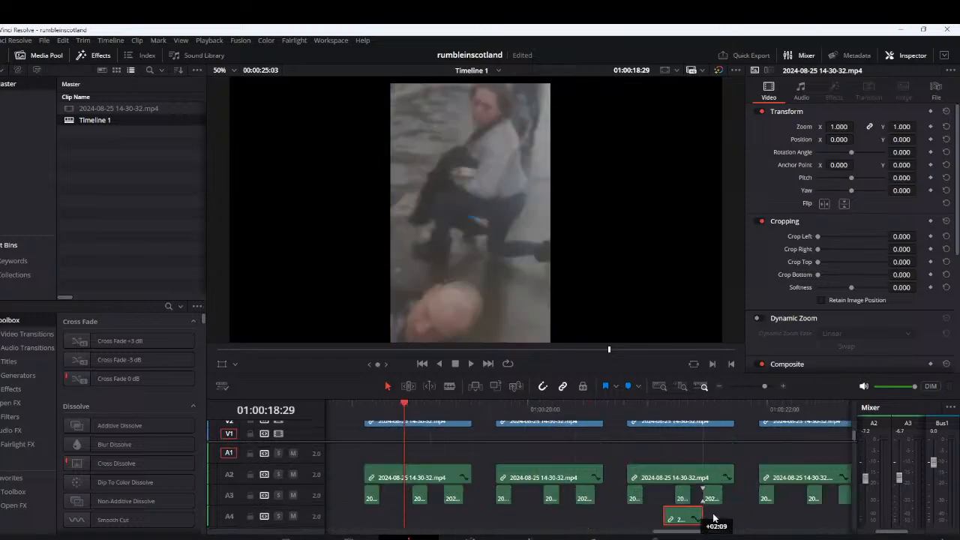
{"action": "scroll", "coordinate": [658, 517], "scroll_direction": "right", "scroll_amount": 3}
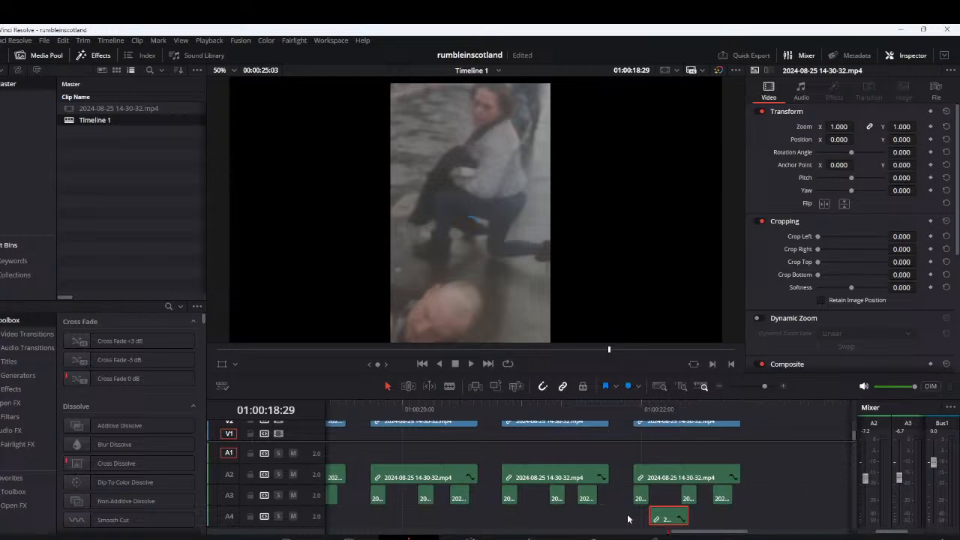
{"action": "scroll", "coordinate": [645, 488], "scroll_direction": "right", "scroll_amount": 2}
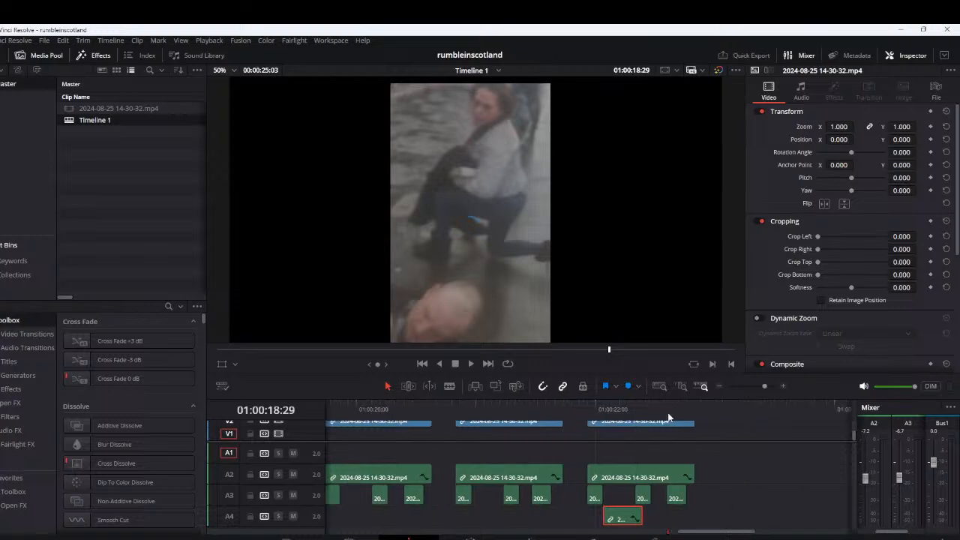
{"action": "left_click", "coordinate": [600, 410]}
{"action": "key", "text": "space"}
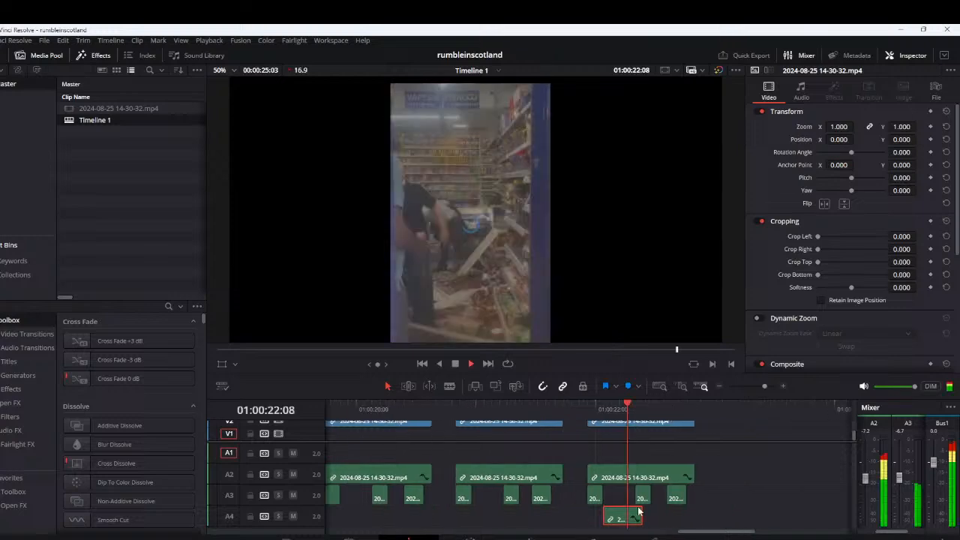
Delete the third A3 piece under the fourth V2 segment, put the A4 piece in its place, and replay the last two segments
{"action": "left_click_drag", "start_coordinate": [634, 515], "coordinate": [699, 514]}
{"action": "left_click", "coordinate": [685, 497]}
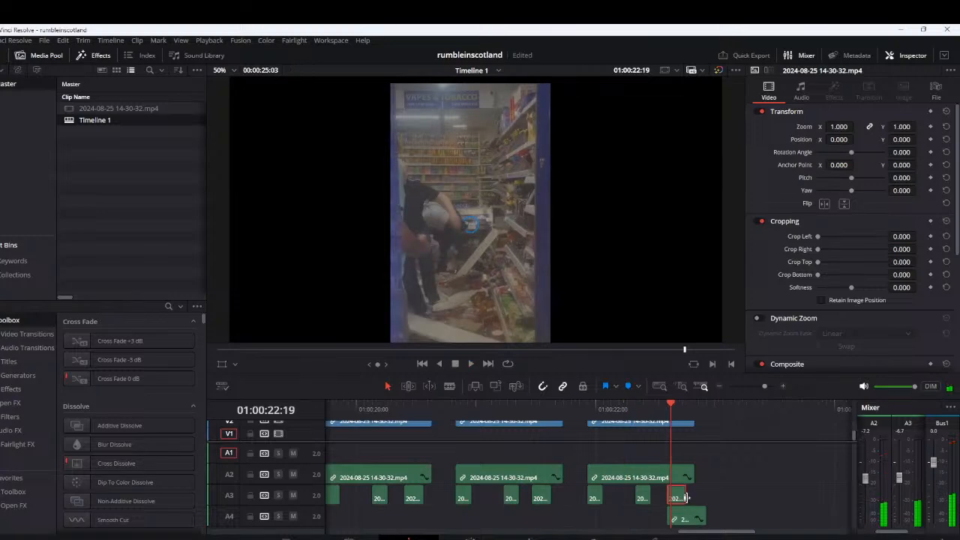
{"action": "key", "text": "Delete"}
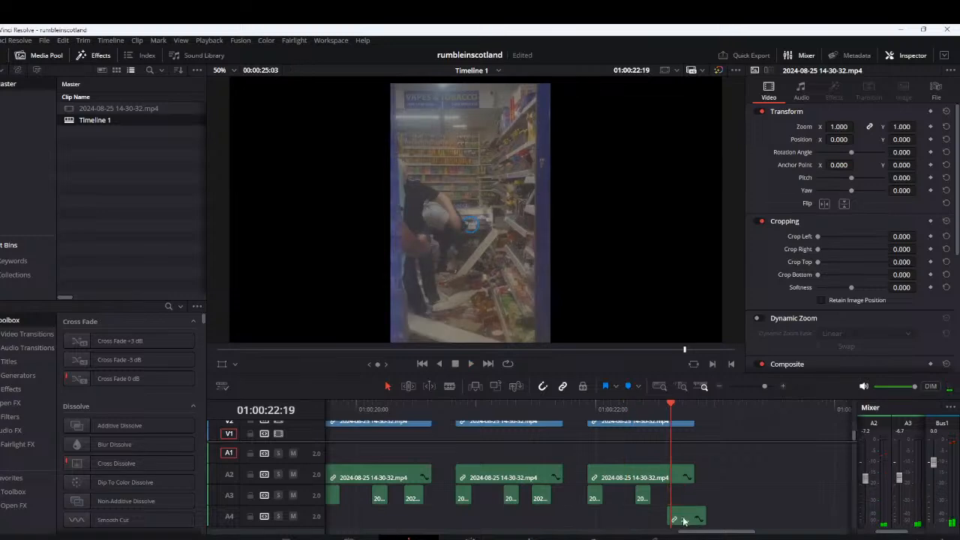
{"action": "left_click_drag", "start_coordinate": [684, 520], "coordinate": [667, 521]}
{"action": "left_click", "coordinate": [471, 408]}
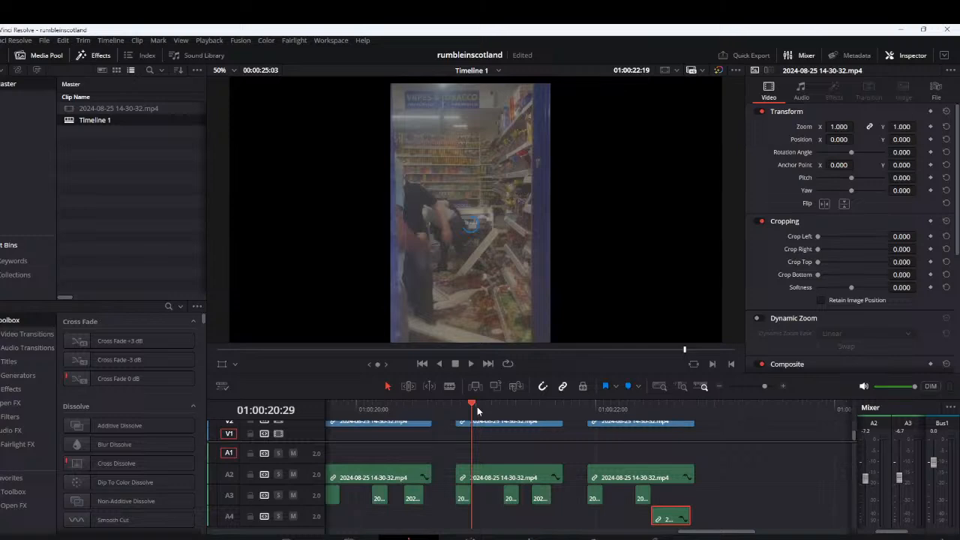
{"action": "key", "text": "space"}
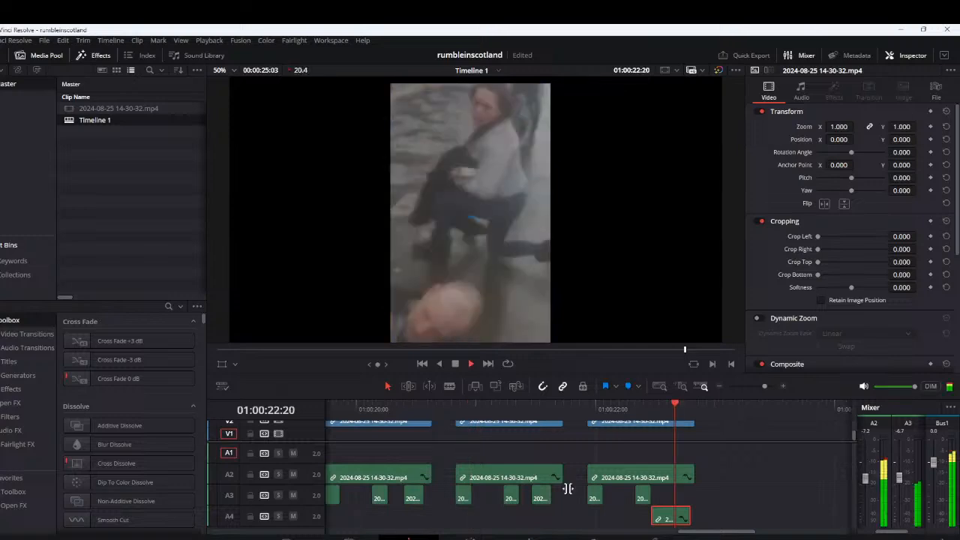
Align the A4 piece with the start of the fourth V2 segment, replay the pattern and save the project
{"action": "left_click_drag", "start_coordinate": [669, 517], "coordinate": [606, 518]}
{"action": "key", "text": "space"}
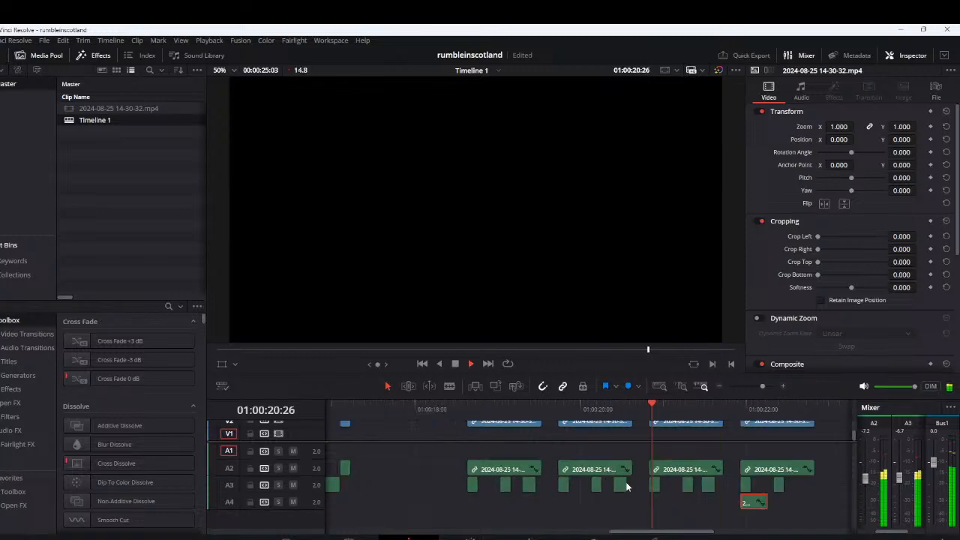
{"action": "key", "text": "space"}
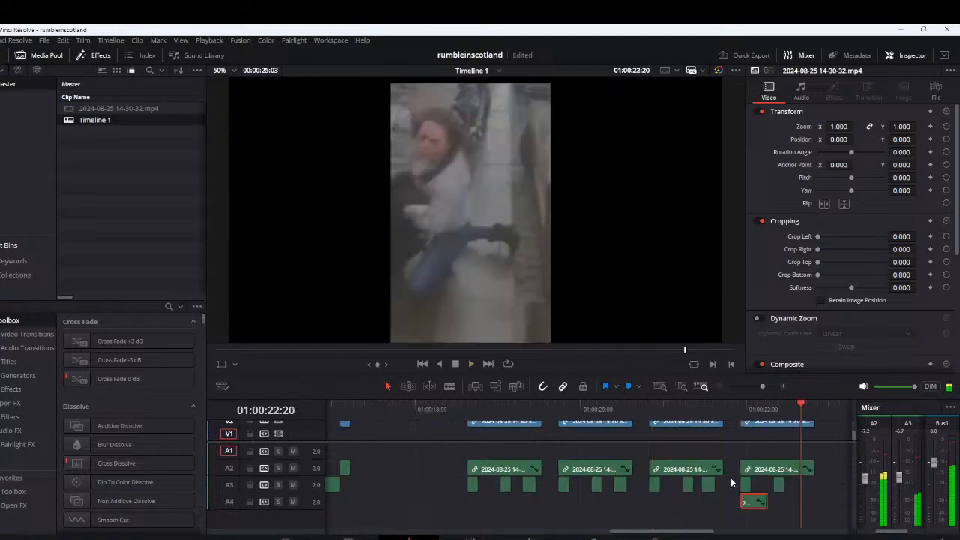
{"action": "key", "text": "ctrl+s"}
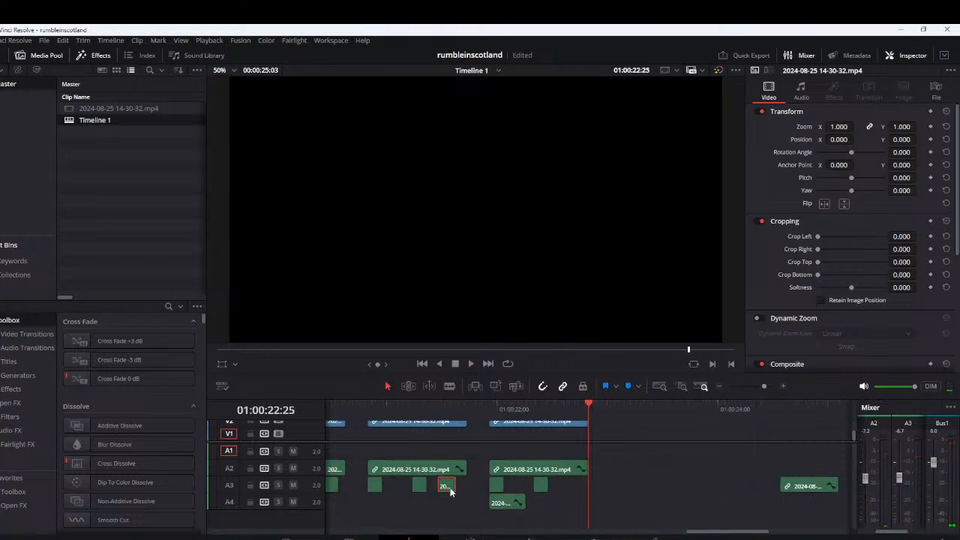
Place two copies of the third segment's last short A3 piece on A4 under the fourth segment, around 01:00:22:11 and 01:00:22:15, and replay them
{"action": "left_click_drag", "start_coordinate": [444, 491], "coordinate": [586, 511]}
{"action": "scroll", "coordinate": [553, 484], "scroll_direction": "up", "scroll_amount": 2}
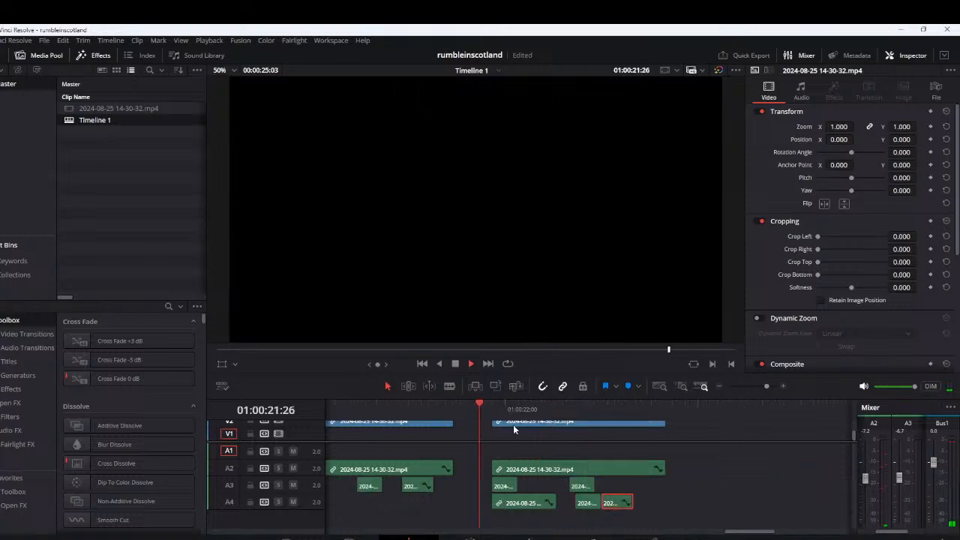
{"action": "mouse_move", "coordinate": [497, 518]}
{"action": "left_mouse_down"}
{"action": "mouse_move", "coordinate": [541, 512]}
{"action": "mouse_move", "coordinate": [539, 500]}
{"action": "mouse_move", "coordinate": [506, 504]}
{"action": "left_mouse_up"}
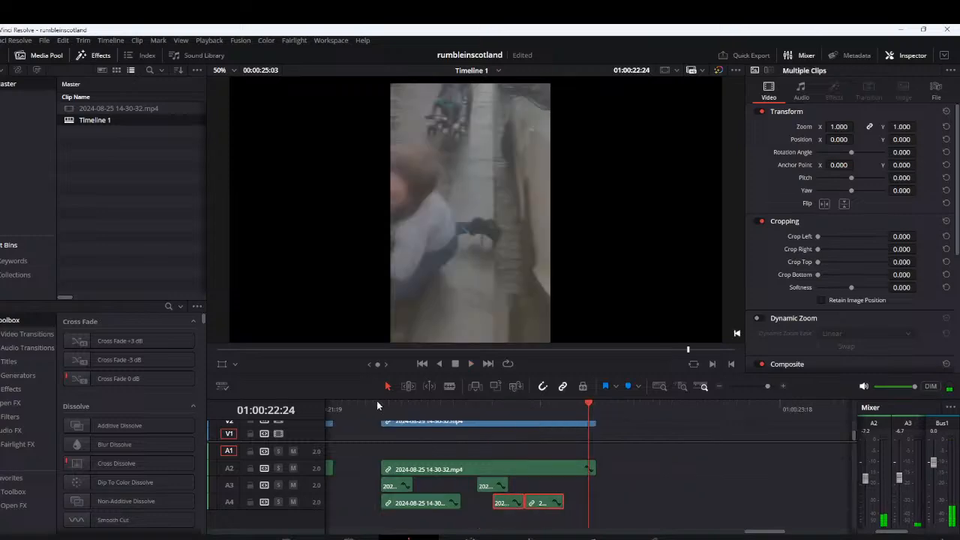
{"action": "left_click", "coordinate": [372, 408]}
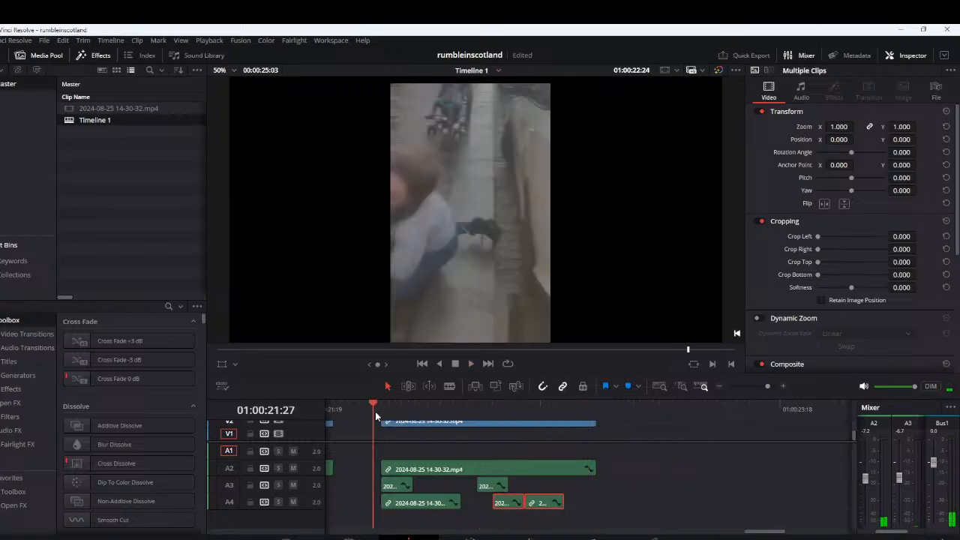
Shift the two short A4 pieces to about 01:00:22:13 and 01:00:22:18, leaving a one-frame gap, and replay them
{"action": "left_click", "coordinate": [515, 517]}
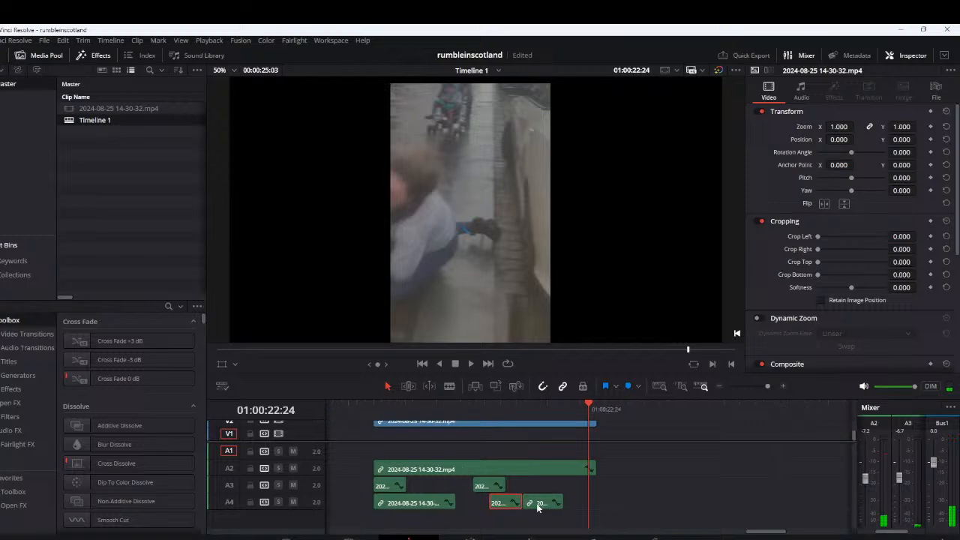
{"action": "left_click_drag", "start_coordinate": [537, 508], "coordinate": [530, 504]}
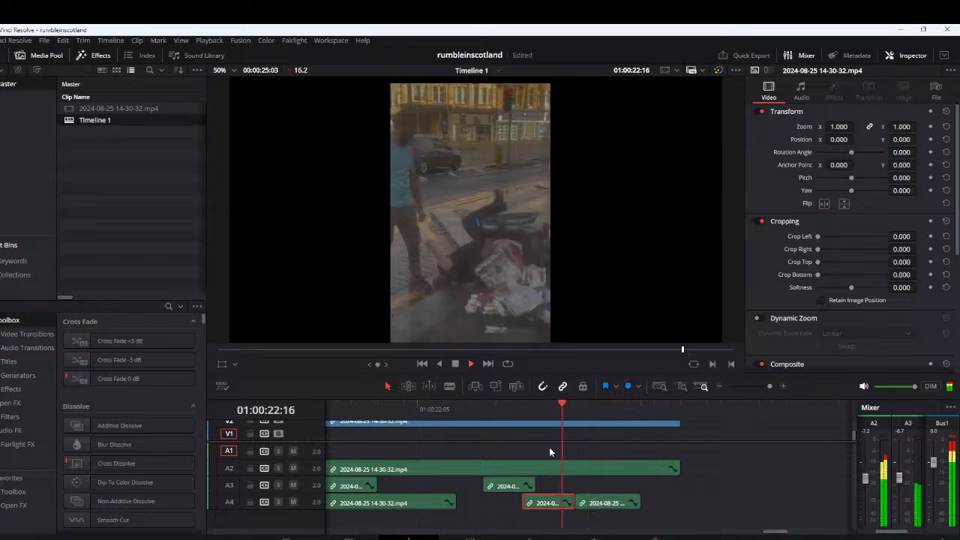
{"action": "left_click_drag", "start_coordinate": [599, 502], "coordinate": [612, 503]}
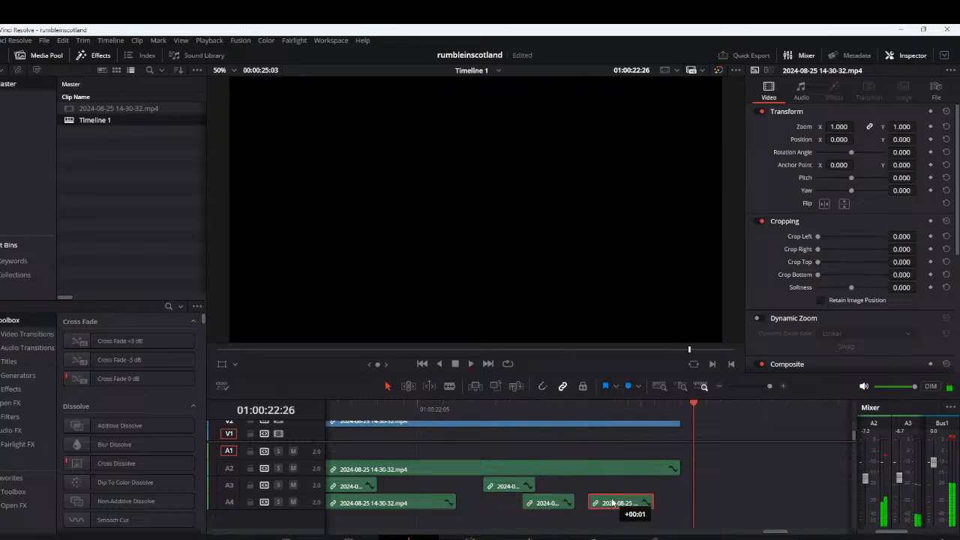
{"action": "mouse_move", "coordinate": [543, 504]}
{"action": "left_mouse_down"}
{"action": "mouse_move", "coordinate": [526, 505]}
{"action": "mouse_move", "coordinate": [560, 510]}
{"action": "mouse_move", "coordinate": [544, 509]}
{"action": "left_mouse_up"}
{"action": "left_click", "coordinate": [494, 407]}
{"action": "key", "text": "space"}
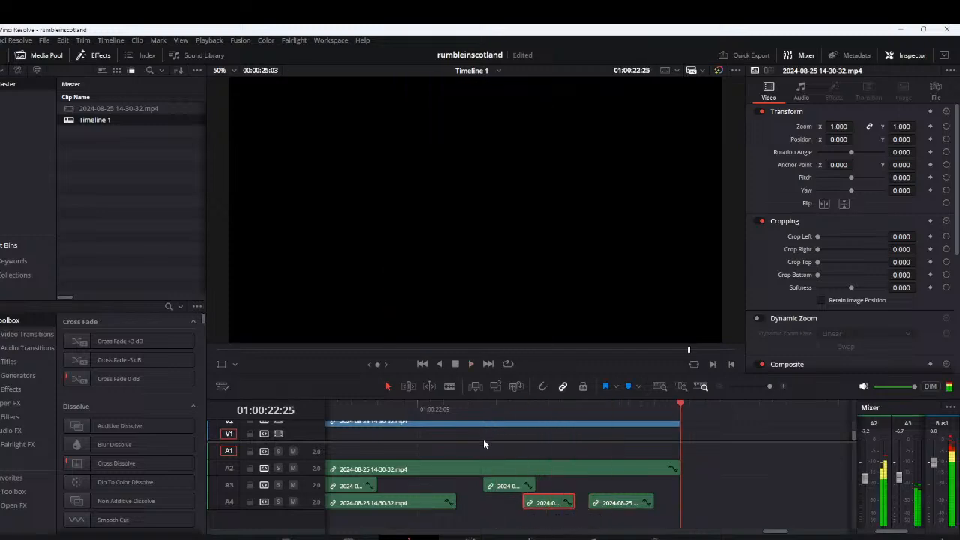
Replay the whole four-segment pattern to judge the rhythm of the newly added A4 pieces
{"action": "scroll", "coordinate": [487, 459], "scroll_direction": "down", "scroll_amount": 3}
{"action": "scroll", "coordinate": [476, 463], "scroll_direction": "down", "scroll_amount": 2}
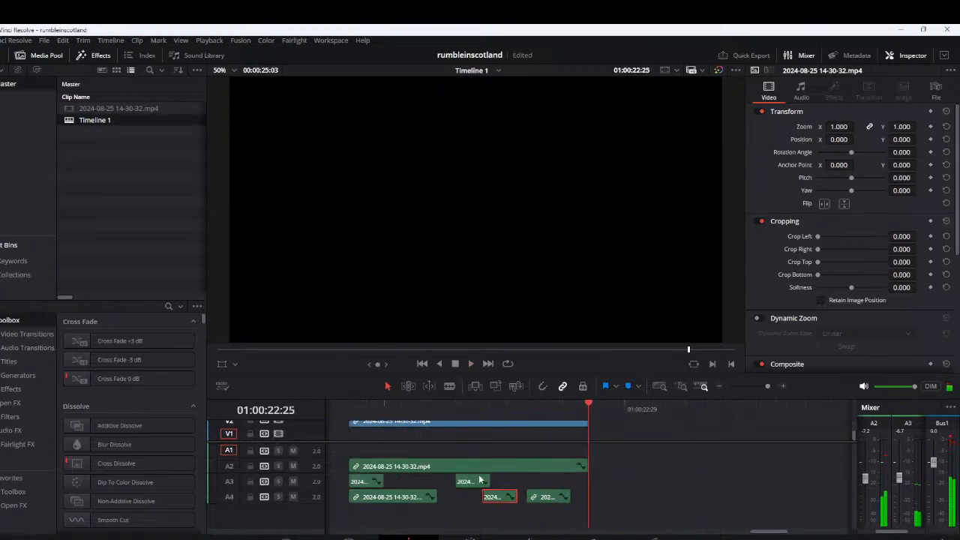
{"action": "scroll", "coordinate": [478, 474], "scroll_direction": "down", "scroll_amount": 3}
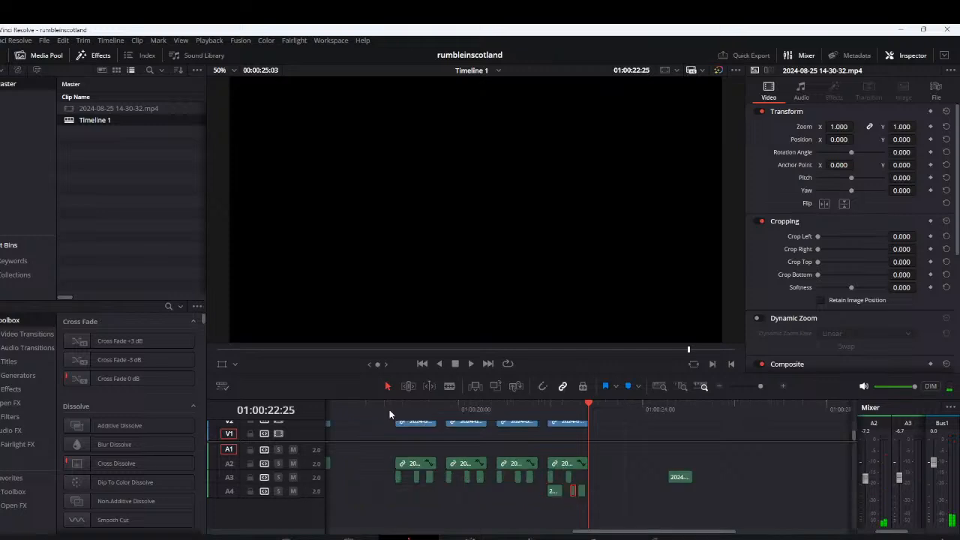
{"action": "left_click", "coordinate": [389, 411]}
{"action": "key", "text": "space"}
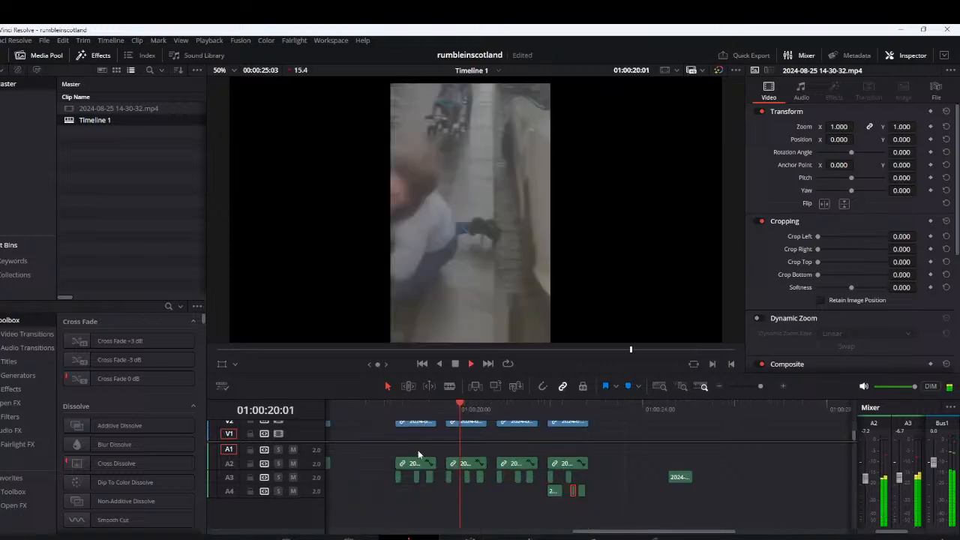
{"action": "scroll", "coordinate": [392, 480], "scroll_direction": "down", "scroll_amount": 3}
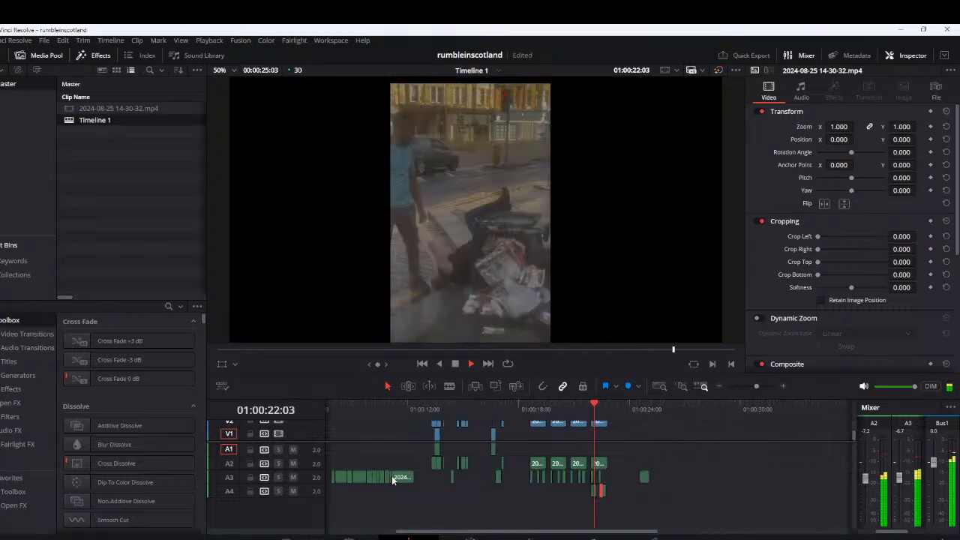
{"action": "key", "text": "space"}
Move both short A4 pieces about two frames earlier, to around 01:00:22:11 and 01:00:22:16, and replay the fourth segment
{"action": "scroll", "coordinate": [516, 496], "scroll_direction": "up", "scroll_amount": 4}
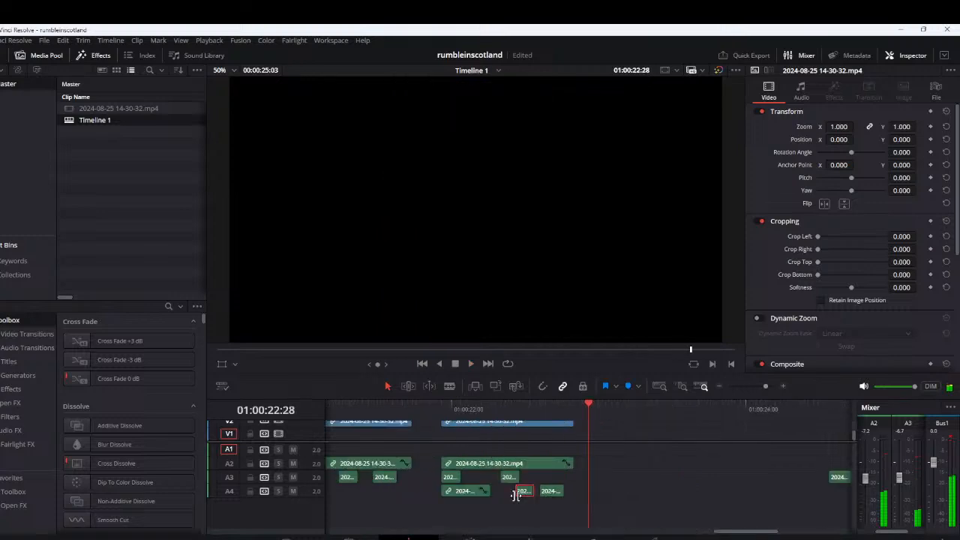
{"action": "scroll", "coordinate": [516, 495], "scroll_direction": "up", "scroll_amount": 2}
{"action": "left_click_drag", "start_coordinate": [516, 495], "coordinate": [518, 494]}
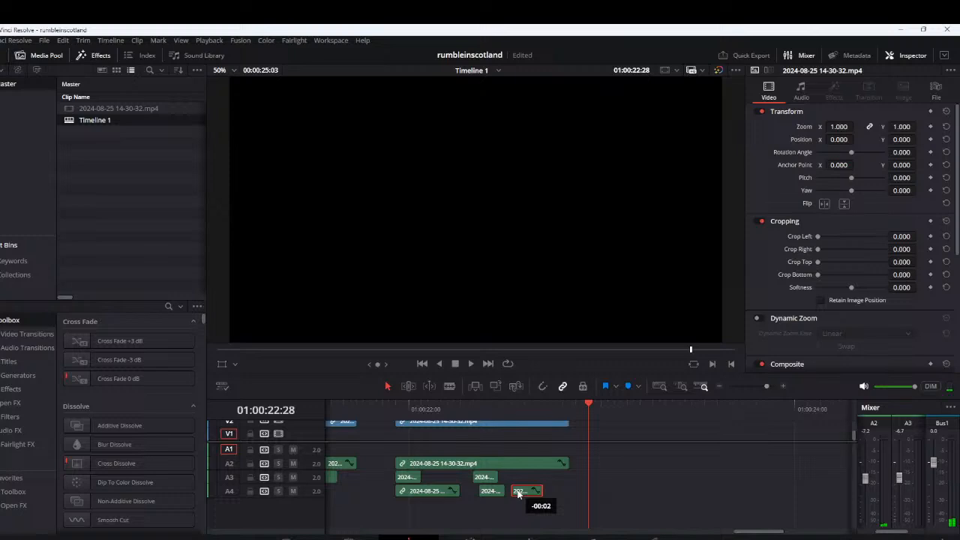
{"action": "left_click", "coordinate": [441, 409]}
{"action": "key", "text": "space"}
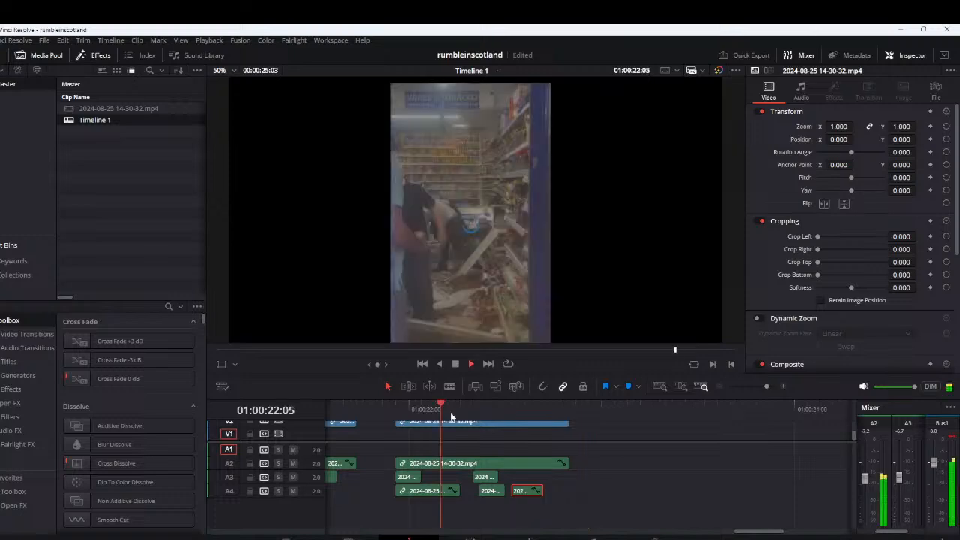
{"action": "left_click", "coordinate": [392, 411]}
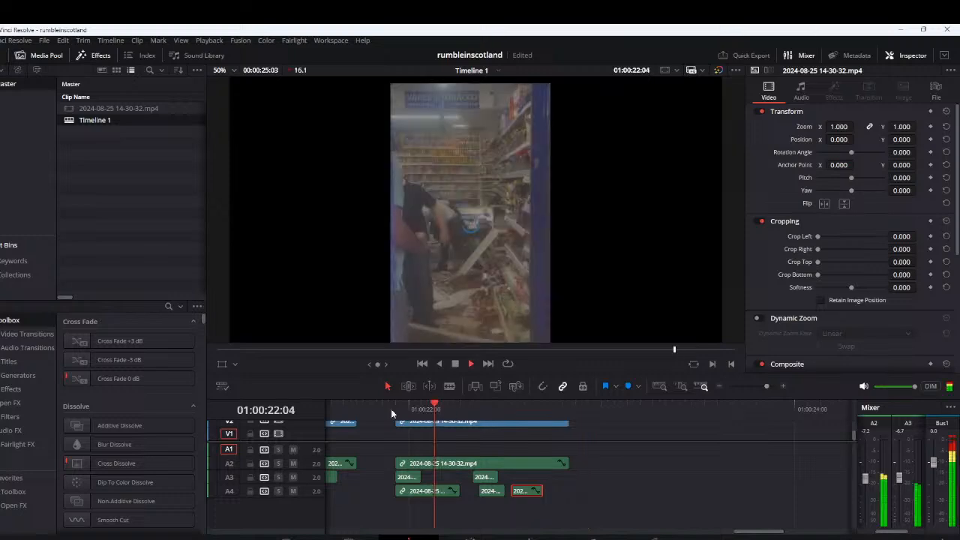
{"action": "key", "text": "space"}
Align the first short A4 piece with the second A3 piece at about 01:00:22:10, move the other to about 01:00:22:19, and replay
{"action": "left_click_drag", "start_coordinate": [492, 492], "coordinate": [543, 492]}
{"action": "left_click", "coordinate": [383, 409]}
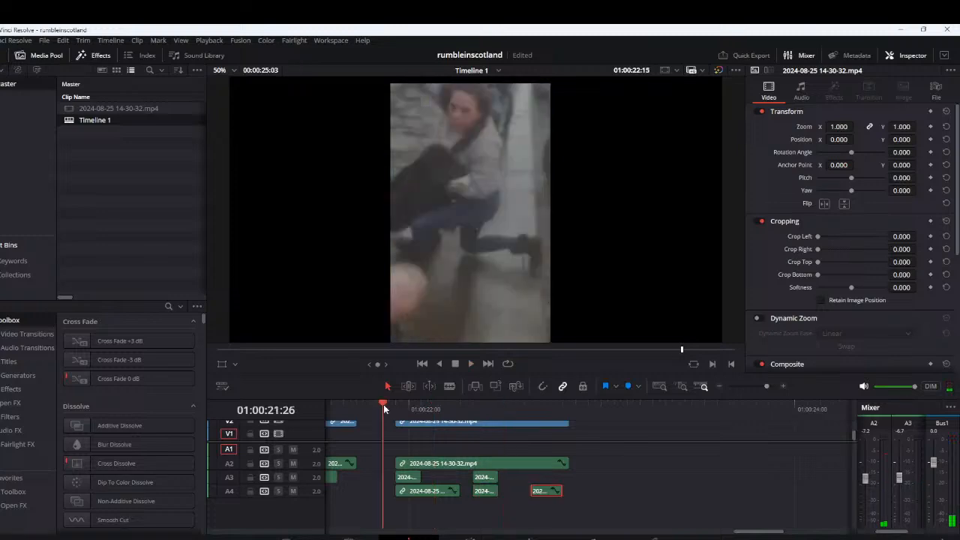
{"action": "key", "text": "space"}
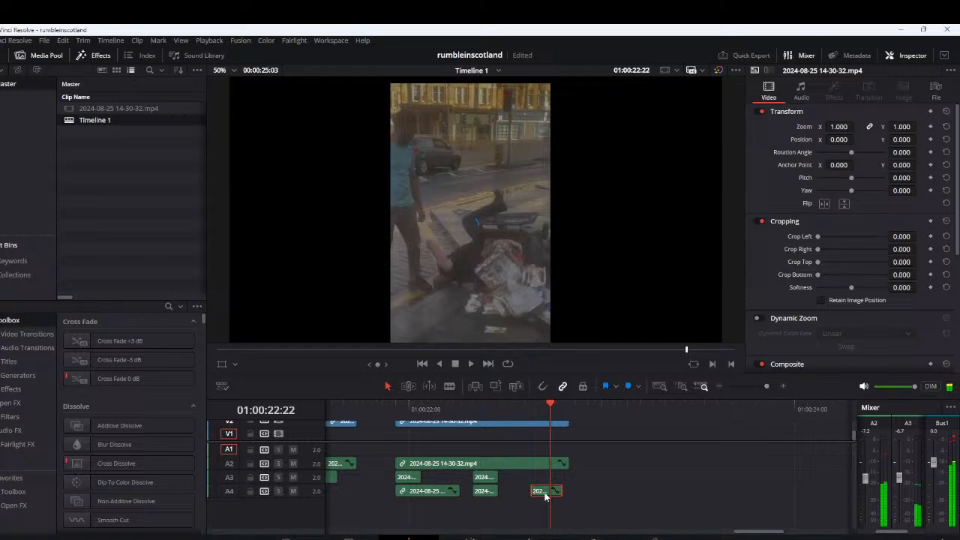
Move the last short A4 piece directly against the end of the preceding one, at about 01:00:22:14, and replay the fourth segment
{"action": "left_click_drag", "start_coordinate": [545, 495], "coordinate": [526, 495]}
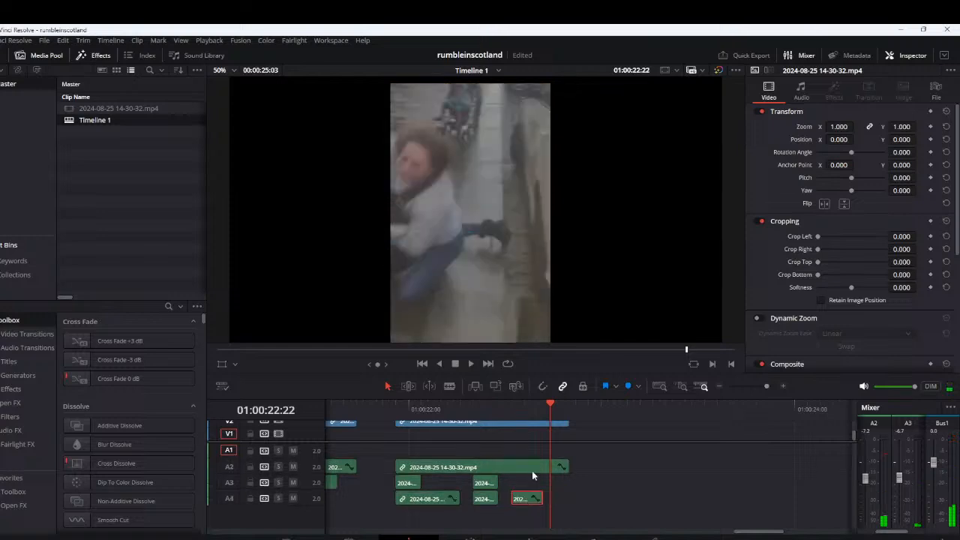
{"action": "scroll", "coordinate": [532, 474], "scroll_direction": "up", "scroll_amount": 3}
{"action": "key", "text": "Right"}
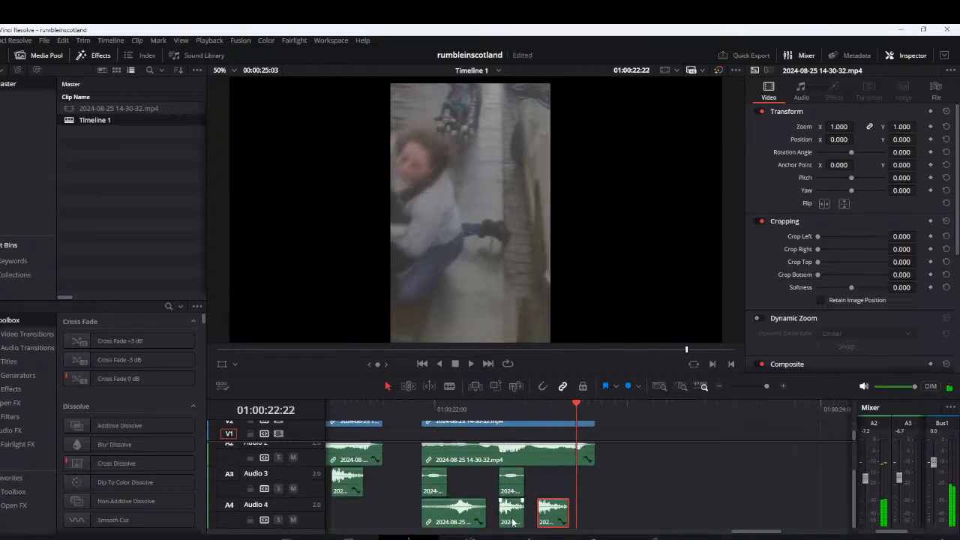
{"action": "left_click", "coordinate": [509, 521]}
{"action": "left_click_drag", "start_coordinate": [543, 519], "coordinate": [530, 518]}
{"action": "left_click", "coordinate": [443, 411]}
{"action": "key", "text": "space"}
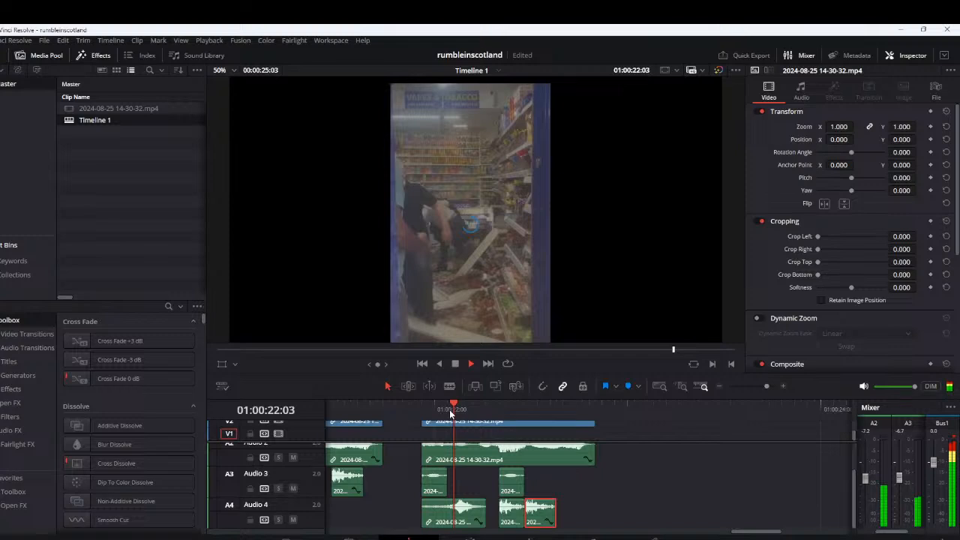
{"action": "key", "text": "space"}
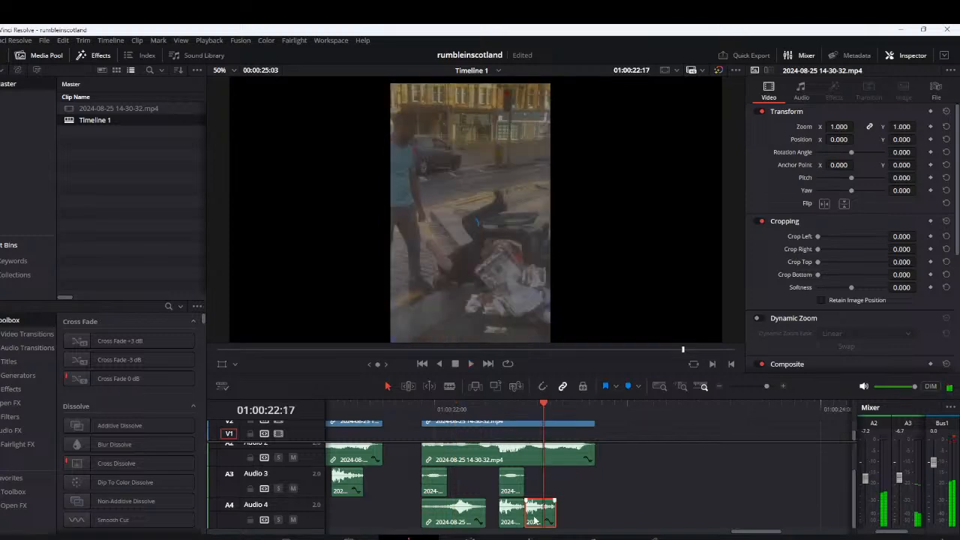
Move the last short A4 piece to about 01:00:22:15, one frame after the preceding piece, and replay it
{"action": "left_click_drag", "start_coordinate": [535, 520], "coordinate": [534, 519]}
{"action": "scroll", "coordinate": [538, 521], "scroll_direction": "up", "scroll_amount": 1}
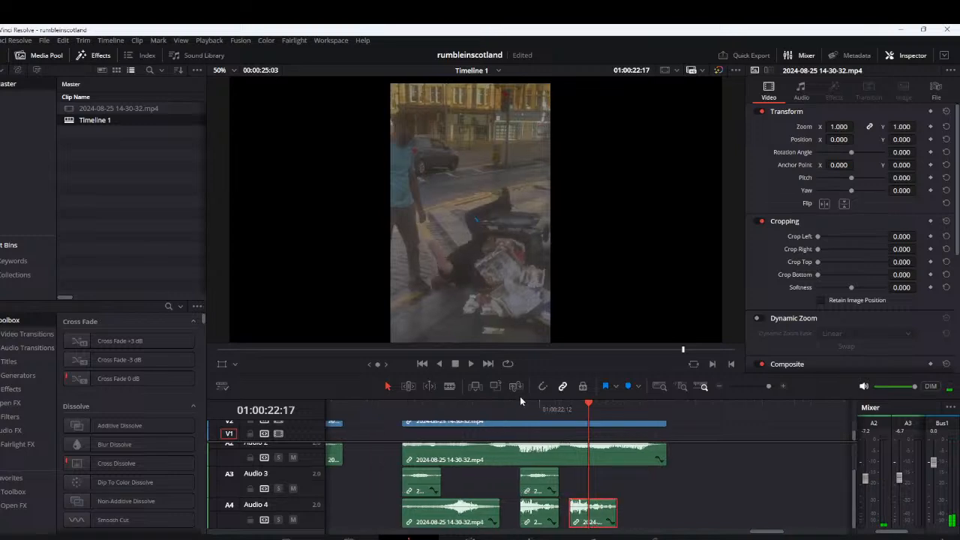
{"action": "left_click", "coordinate": [519, 409]}
{"action": "key", "text": "space"}
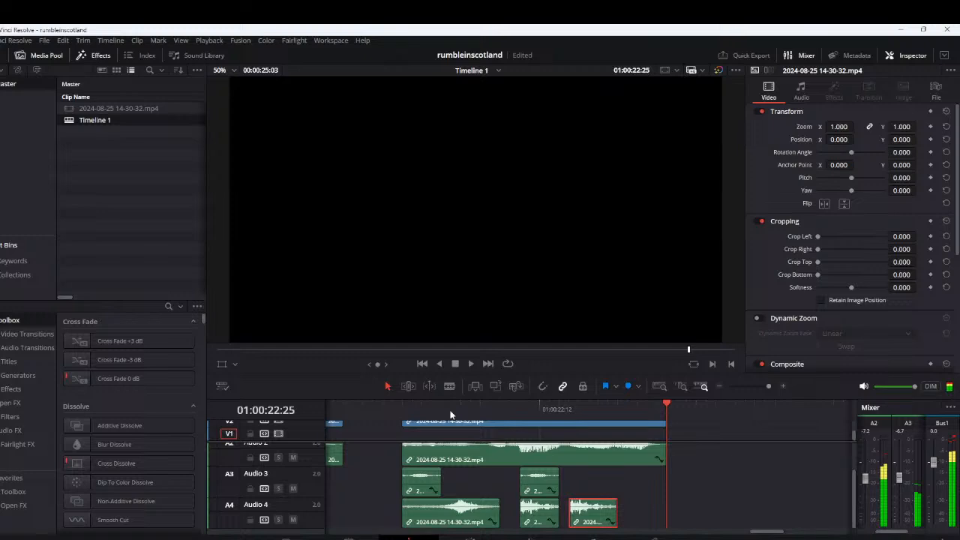
Switch to the Fairlight page, shift the last short A4 piece slightly earlier, almost against the preceding piece, and replay
{"action": "key", "text": "Left"}
{"action": "key", "text": "Left"}
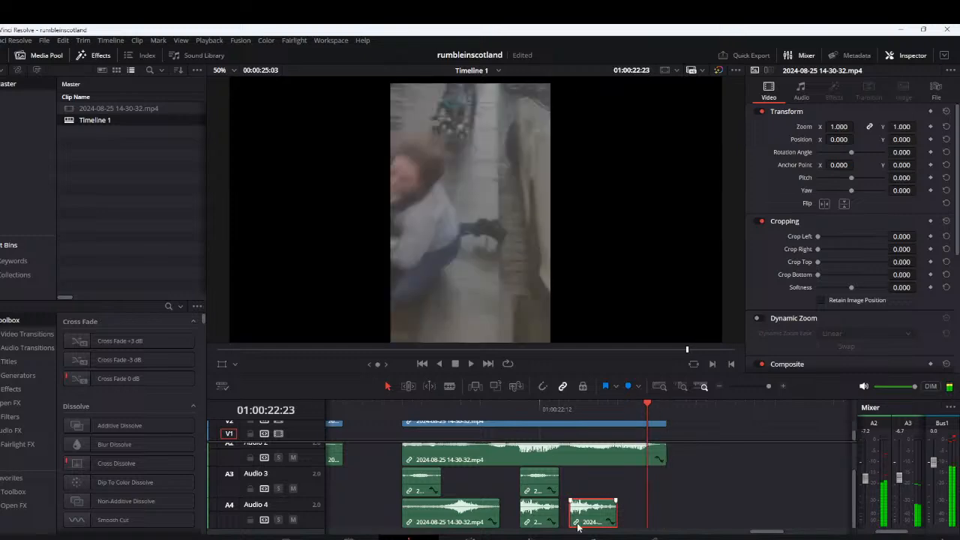
{"action": "left_click", "coordinate": [592, 537]}
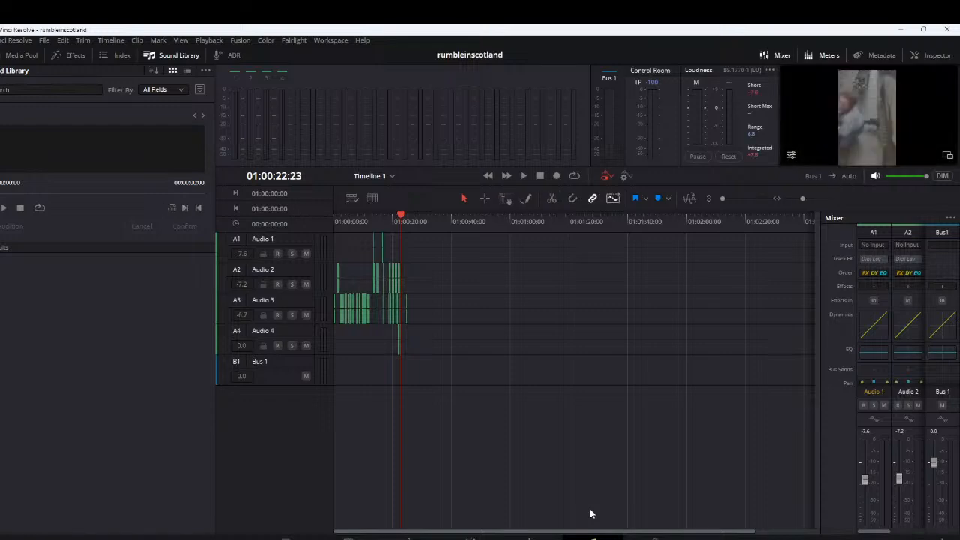
{"action": "scroll", "coordinate": [401, 357], "scroll_direction": "up", "scroll_amount": 3}
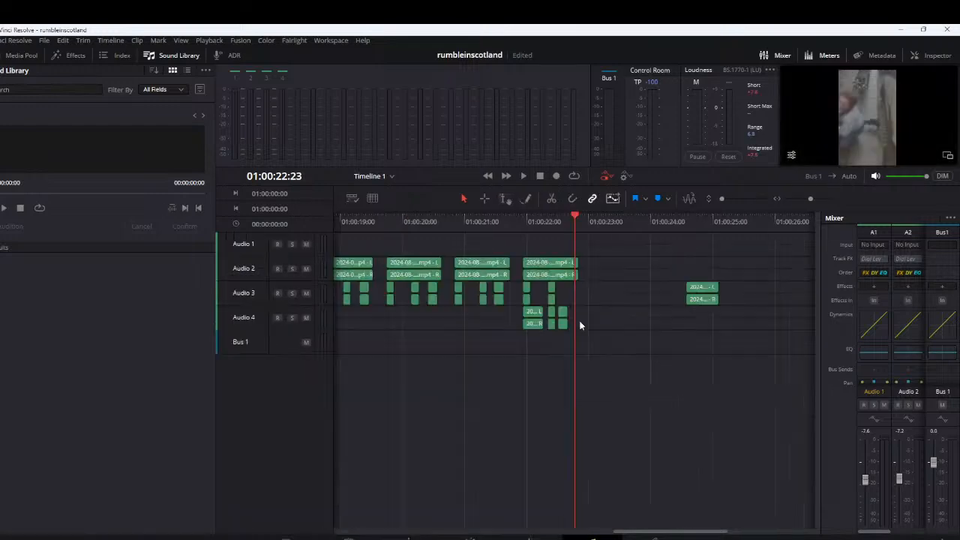
{"action": "scroll", "coordinate": [570, 304], "scroll_direction": "up", "scroll_amount": 5}
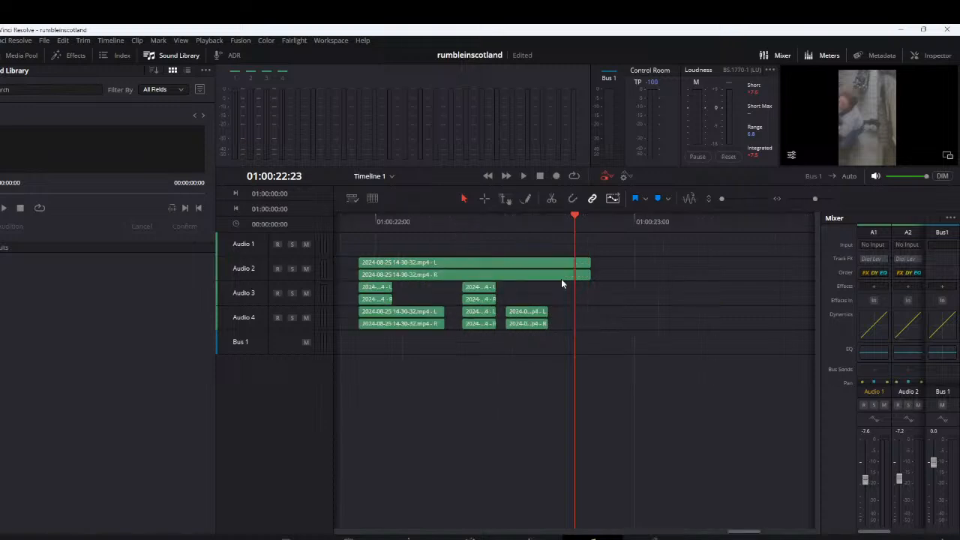
{"action": "scroll", "coordinate": [561, 278], "scroll_direction": "up", "scroll_amount": 3}
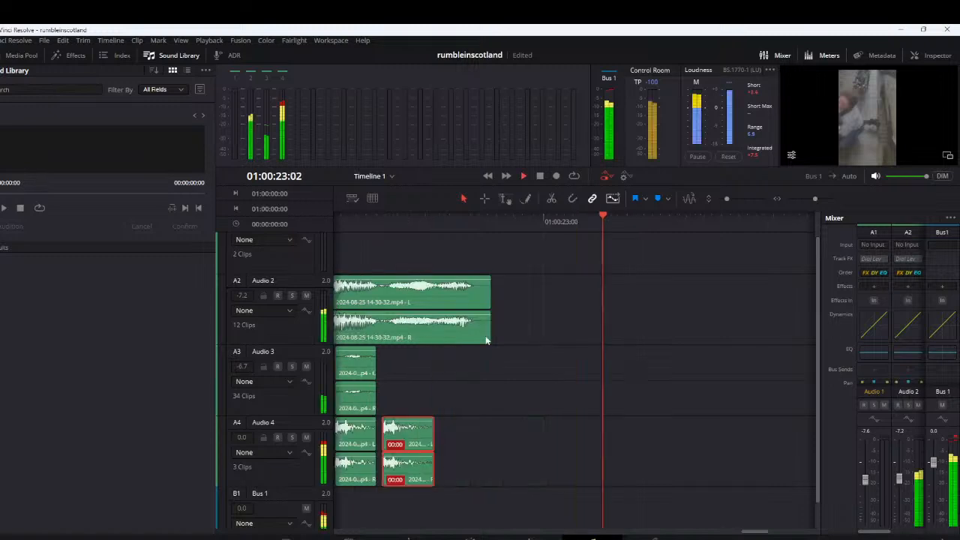
{"action": "key", "text": "space"}
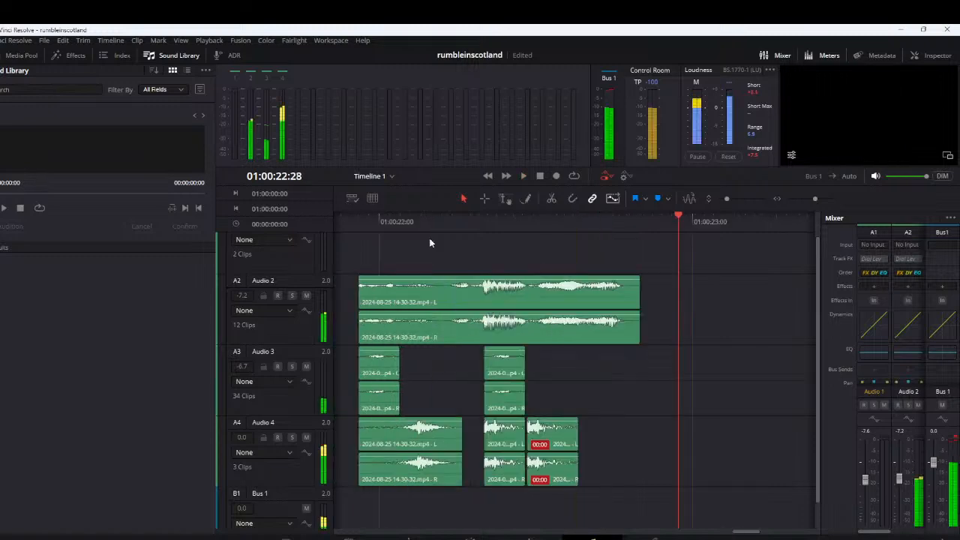
Move the first short A4 piece a fraction of a frame earlier, just ahead of the second A3 piece, and replay the fourth segment
{"action": "left_click", "coordinate": [470, 230]}
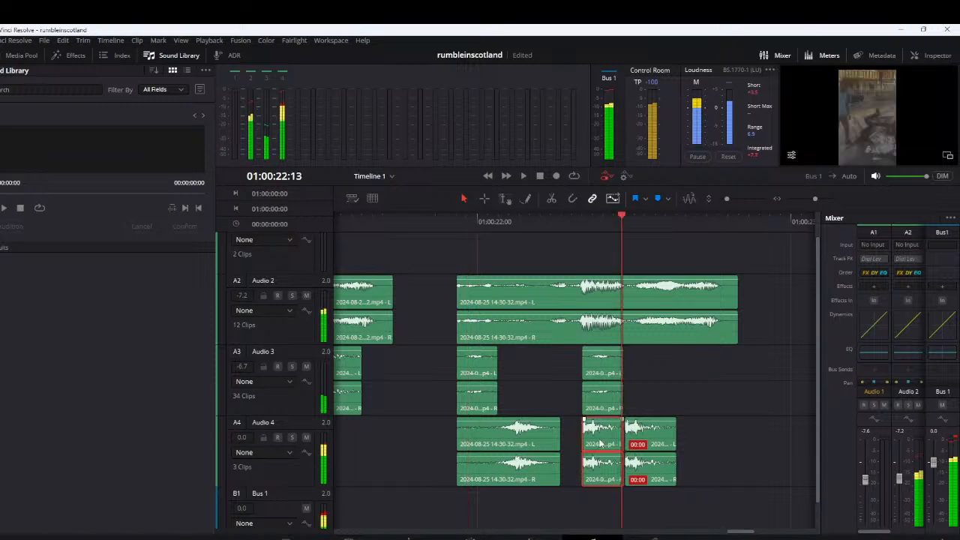
{"action": "left_click_drag", "start_coordinate": [601, 441], "coordinate": [598, 441]}
{"action": "left_click", "coordinate": [468, 227]}
{"action": "key", "text": "space"}
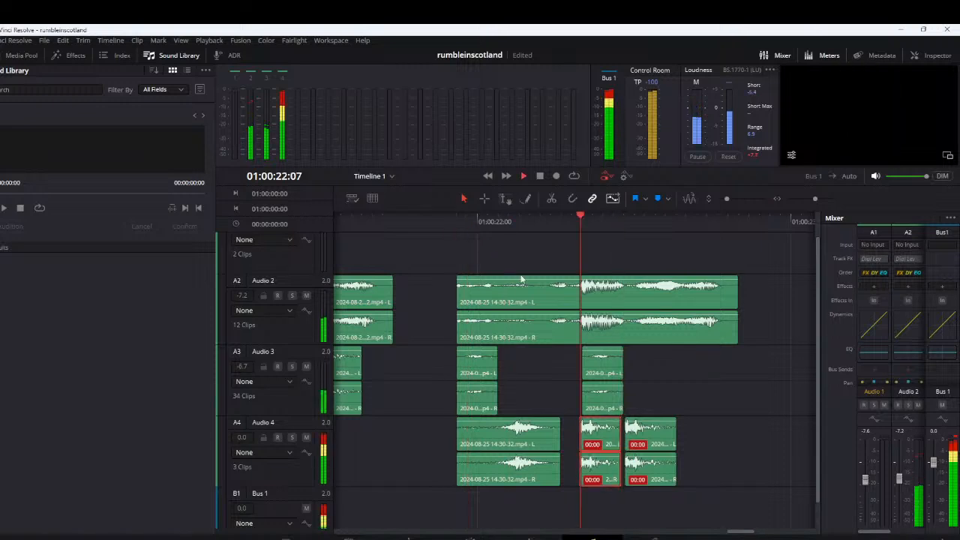
{"action": "key", "text": "space"}
Set the Audio 4 level in the mixer to -4.8 and replay the pattern
{"action": "scroll", "coordinate": [534, 393], "scroll_direction": "down", "scroll_amount": 5}
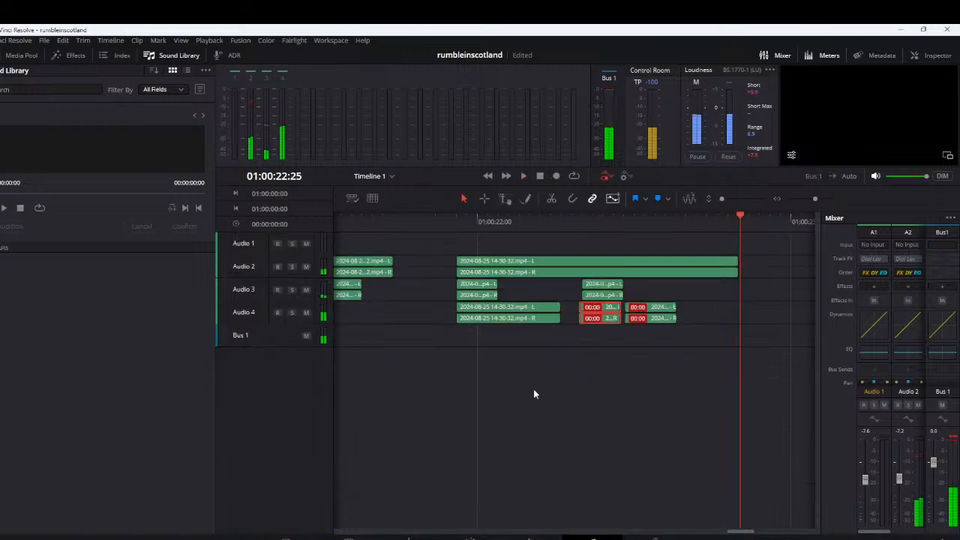
{"action": "left_click_drag", "start_coordinate": [889, 531], "coordinate": [930, 534]}
{"action": "left_click", "coordinate": [440, 219]}
{"action": "key", "text": "space"}
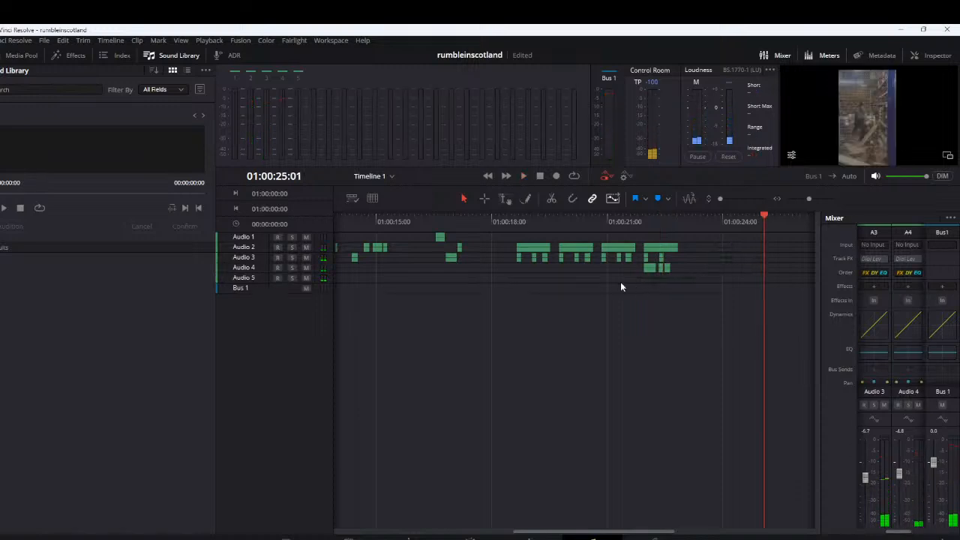
Move the separate clip at about 01:00:24:17 to Audio 5 under the first segment, at about 01:00:18:23, and replay
{"action": "left_click_drag", "start_coordinate": [527, 281], "coordinate": [528, 279]}
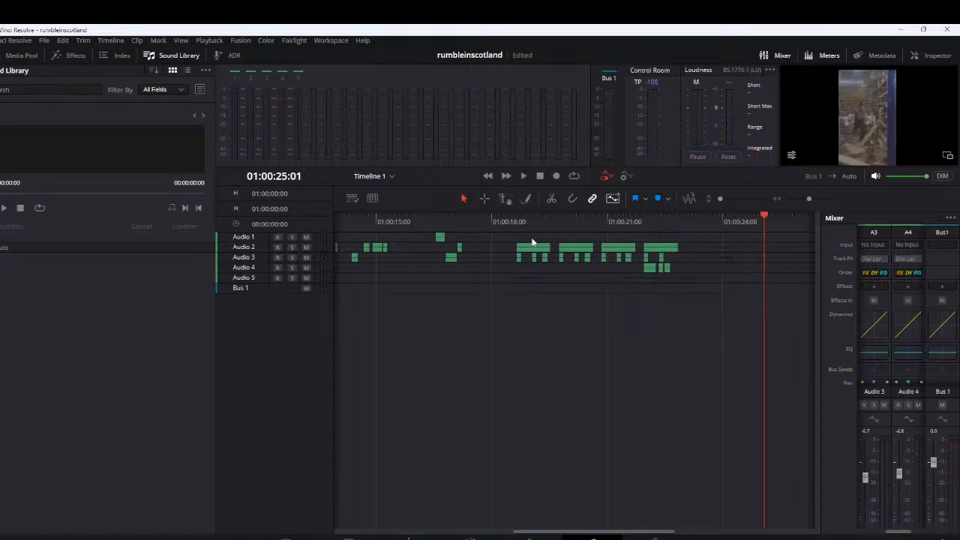
{"action": "left_click", "coordinate": [516, 223]}
{"action": "key", "text": "space"}
{"action": "scroll", "coordinate": [592, 285], "scroll_direction": "up", "scroll_amount": 1}
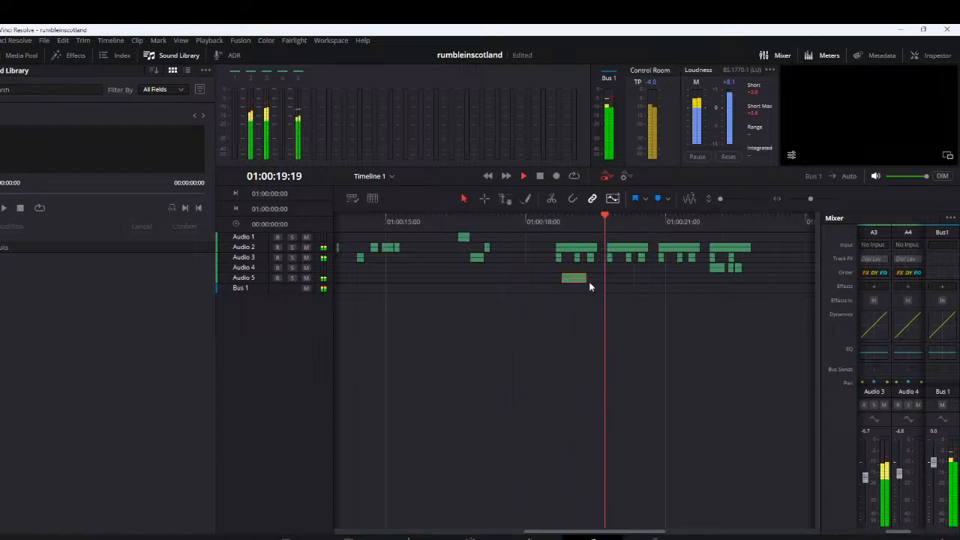
{"action": "key", "text": "space"}
Replay the first segment to check the timing of the Audio 5 clip against the A2 and A3 pieces
{"action": "scroll", "coordinate": [564, 279], "scroll_direction": "up", "scroll_amount": 1}
{"action": "scroll", "coordinate": [562, 280], "scroll_direction": "up", "scroll_amount": 2}
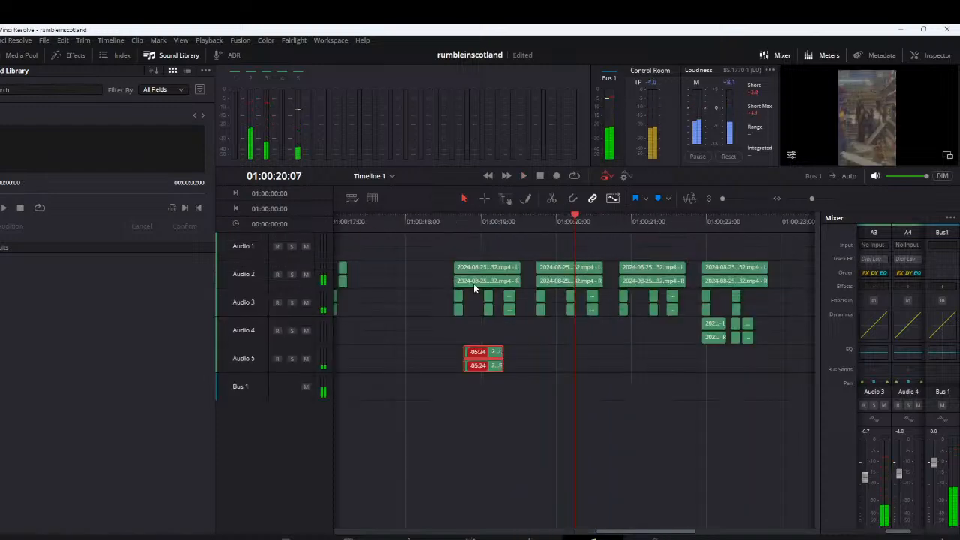
{"action": "key", "text": "space"}
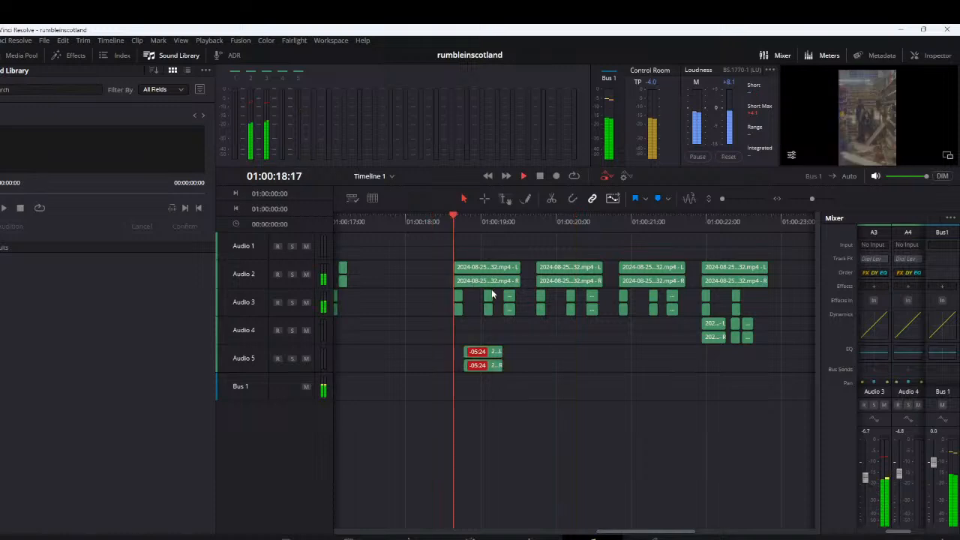
{"action": "key", "text": "space"}
{"action": "scroll", "coordinate": [528, 304], "scroll_direction": "up", "scroll_amount": 2}
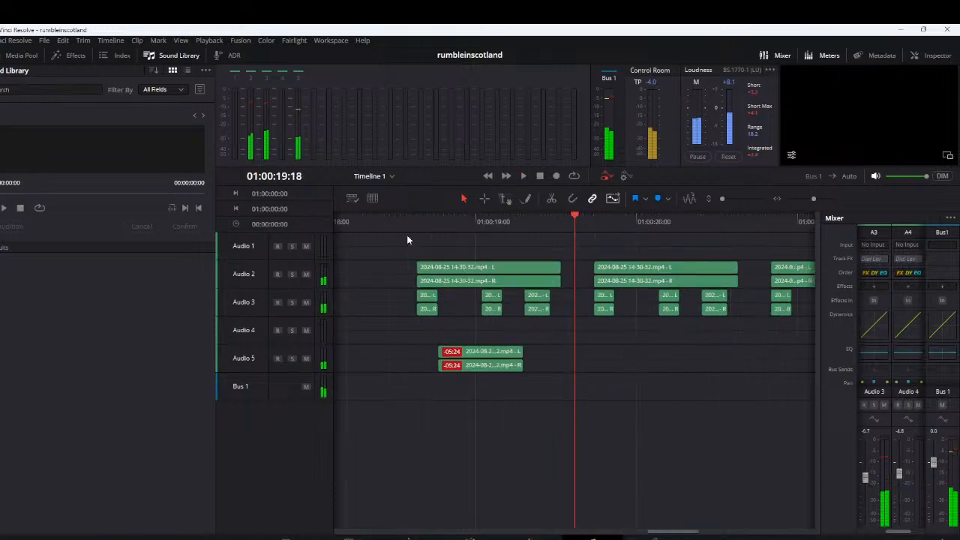
{"action": "left_click", "coordinate": [408, 224]}
{"action": "key", "text": "space"}
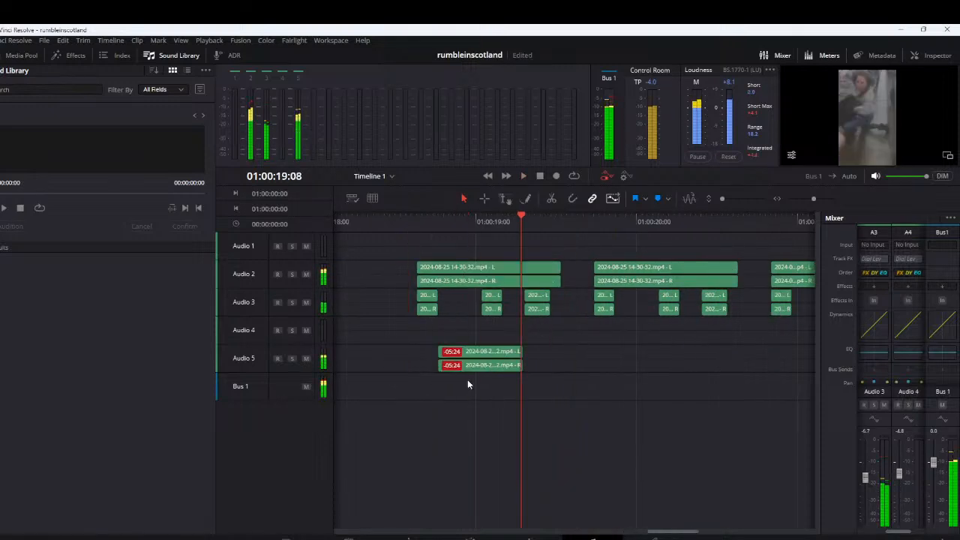
{"action": "scroll", "coordinate": [468, 377], "scroll_direction": "up", "scroll_amount": 2}
{"action": "scroll", "coordinate": [471, 372], "scroll_direction": "up", "scroll_amount": 2}
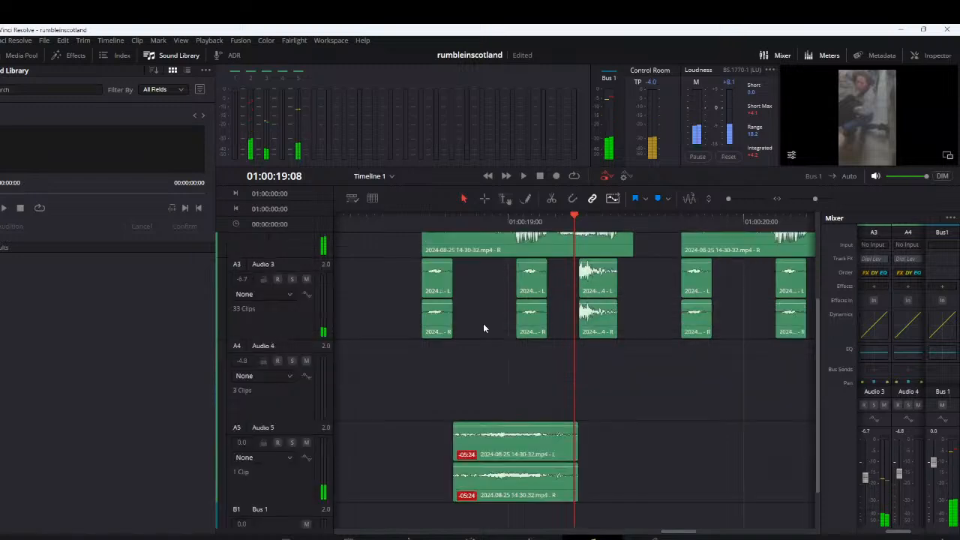
Move the Audio 5 clip up to Audio 4, enable snapping, and align its start with the end of the first A3 piece
{"action": "scroll", "coordinate": [484, 325], "scroll_direction": "down", "scroll_amount": 3}
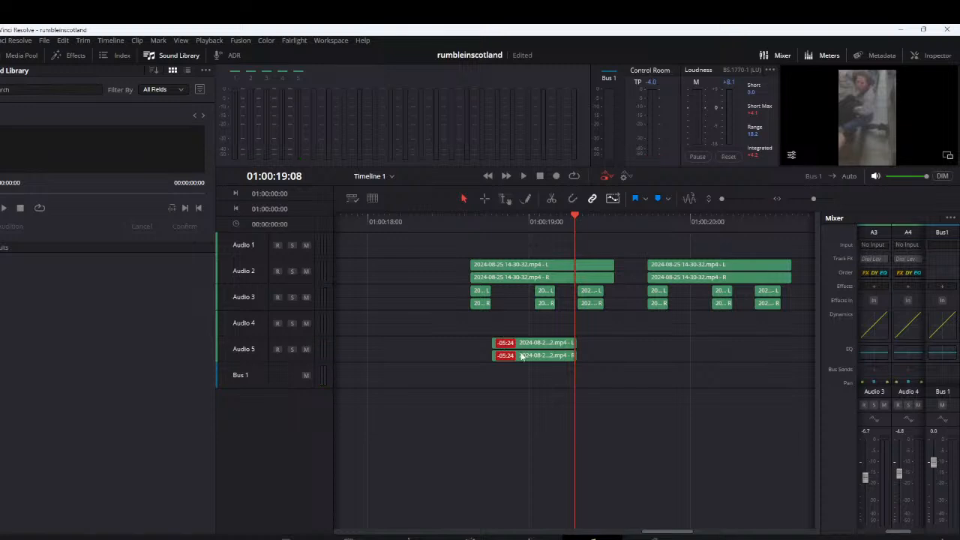
{"action": "left_click_drag", "start_coordinate": [522, 357], "coordinate": [493, 318]}
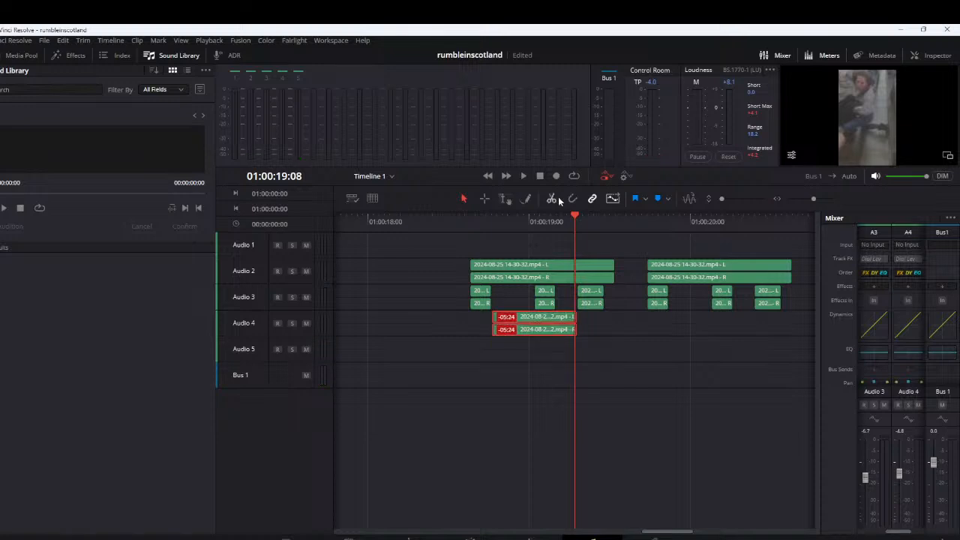
{"action": "key", "text": "n"}
{"action": "left_click_drag", "start_coordinate": [493, 316], "coordinate": [491, 316]}
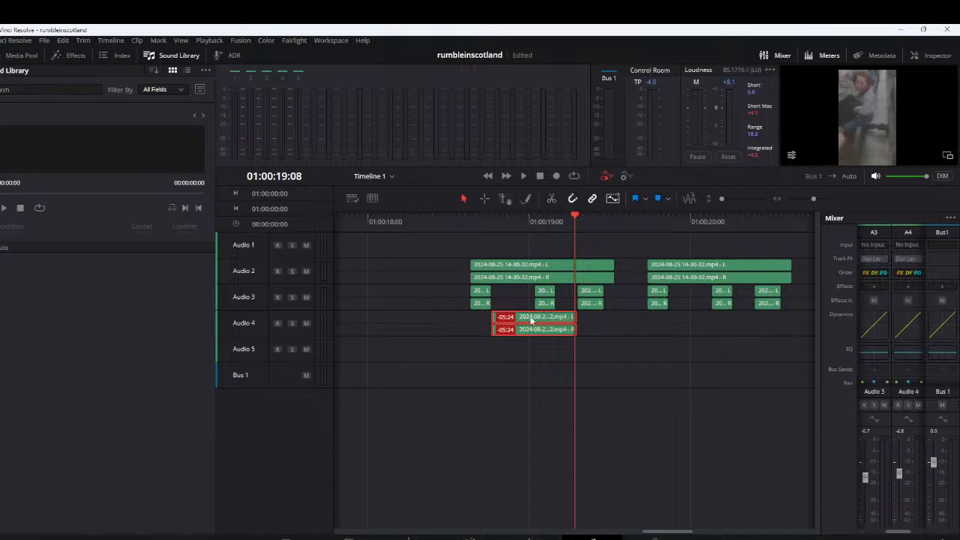
Copy the Audio 4 clip under the second and third segments and three times onto Audio 5 from about 01:00:21:20, and replay the pattern
{"action": "left_click_drag", "start_coordinate": [531, 321], "coordinate": [708, 318]}
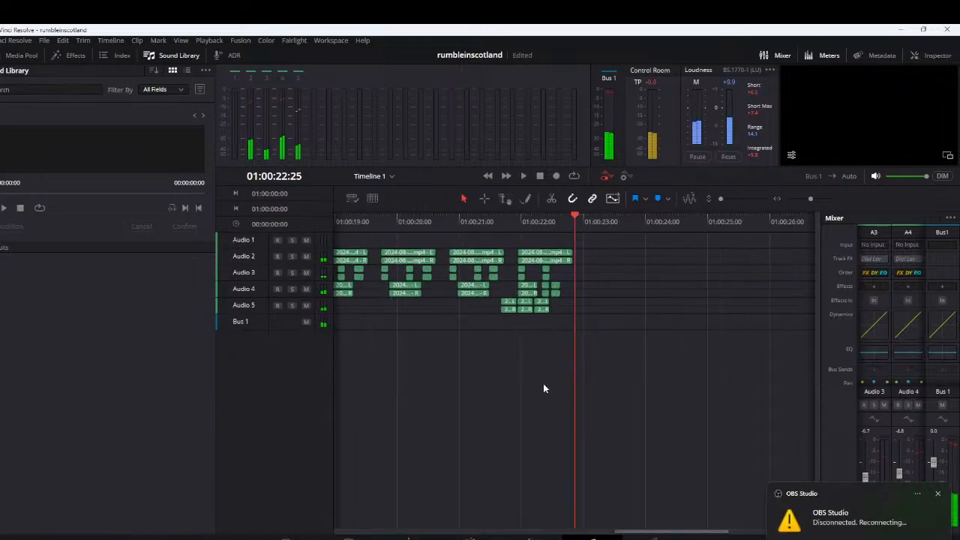
{"action": "scroll", "coordinate": [535, 382], "scroll_direction": "down", "scroll_amount": 4}
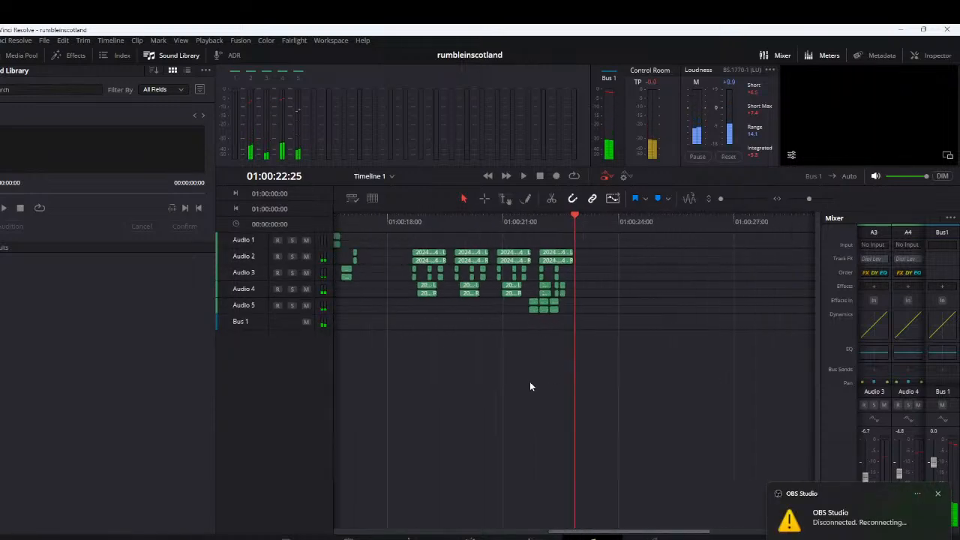
{"action": "left_click_drag", "start_coordinate": [410, 219], "coordinate": [414, 224]}
{"action": "key", "text": "space"}
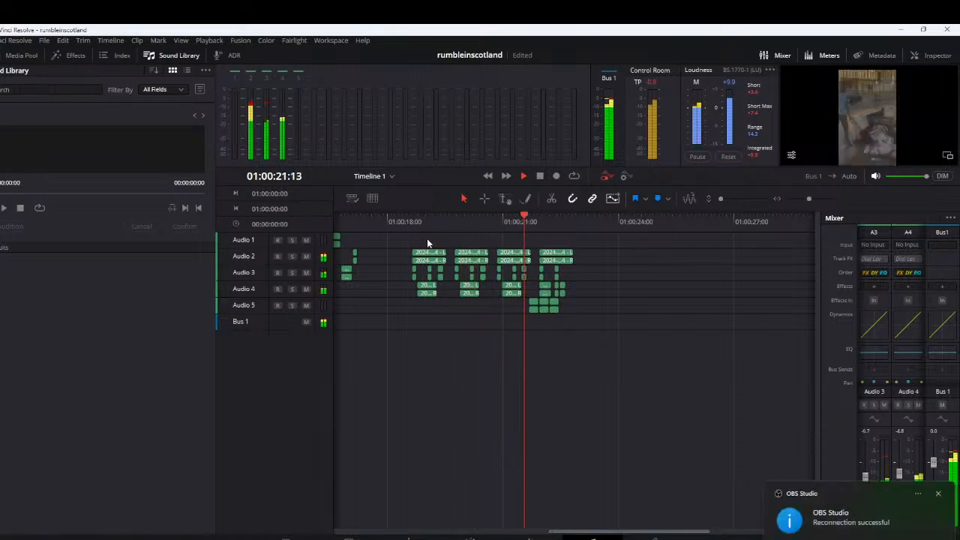
{"action": "left_click", "coordinate": [405, 225]}
{"action": "key", "text": "space"}
{"action": "scroll", "coordinate": [429, 335], "scroll_direction": "down", "scroll_amount": 1}
{"action": "scroll", "coordinate": [429, 334], "scroll_direction": "up", "scroll_amount": 2}
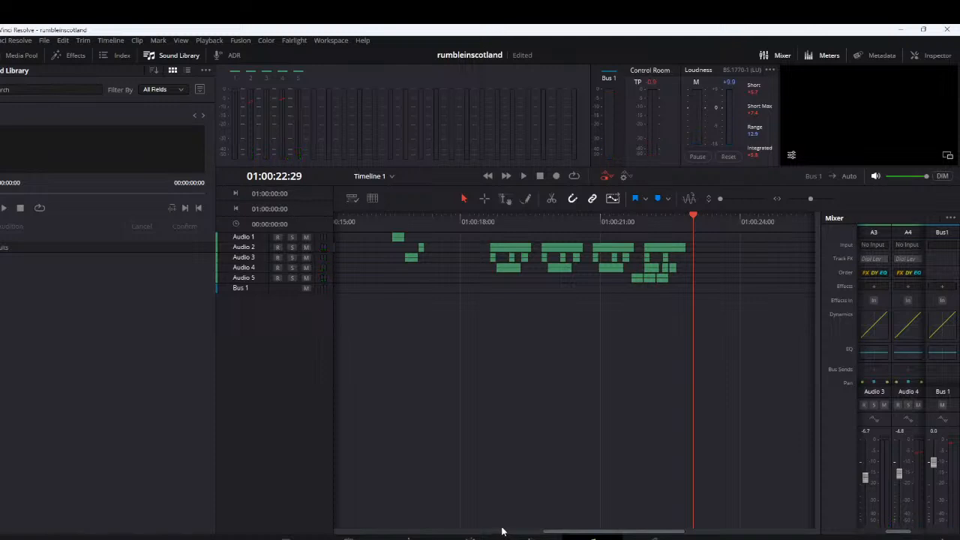
Return to the Edit page and open the moviehollywoodaudio project from the Project Manager
{"action": "left_click", "coordinate": [409, 537]}
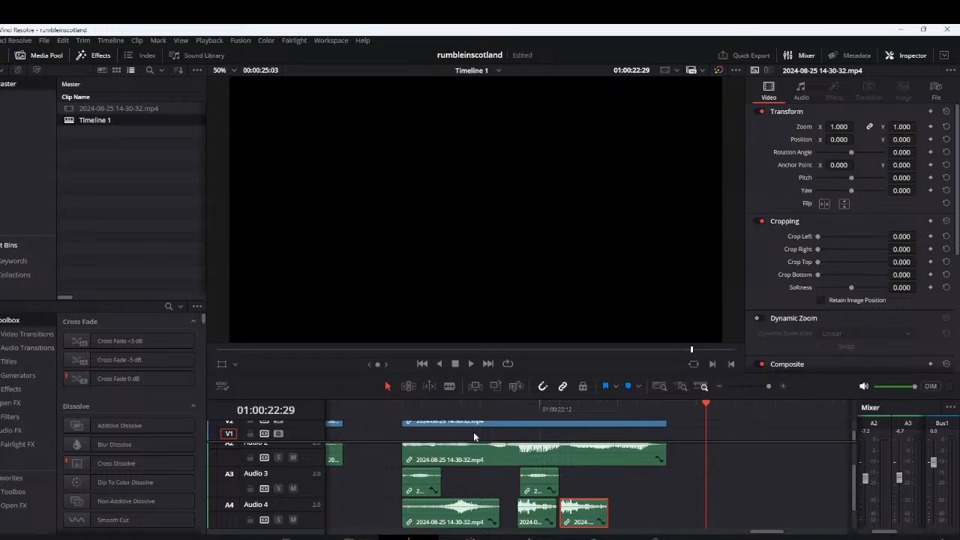
{"action": "scroll", "coordinate": [474, 436], "scroll_direction": "down", "scroll_amount": 8}
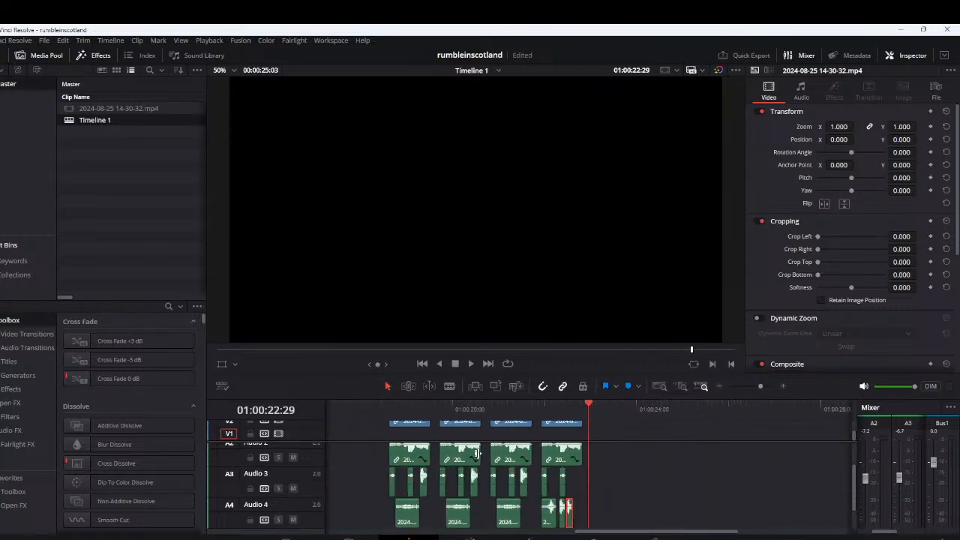
{"action": "left_click", "coordinate": [45, 40]}
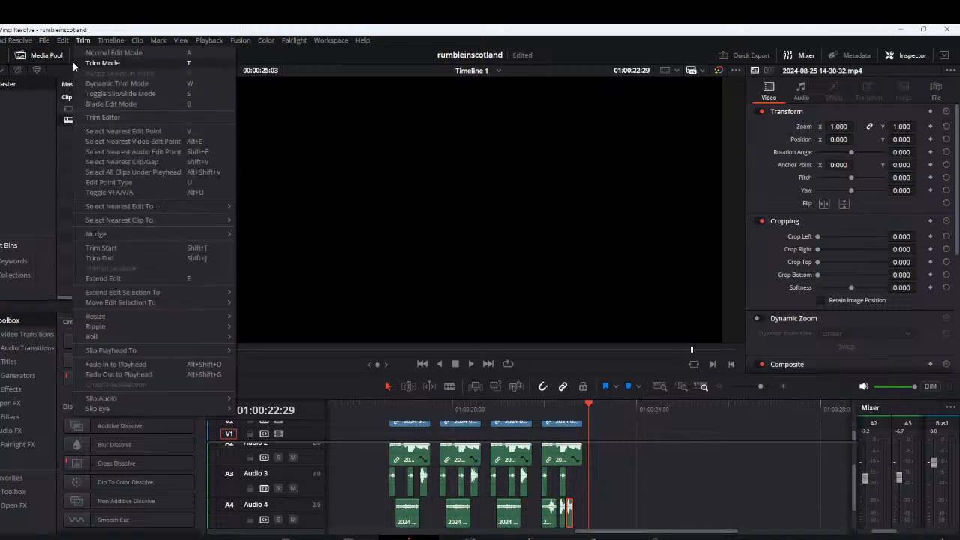
{"action": "mouse_move", "coordinate": [43, 42]}
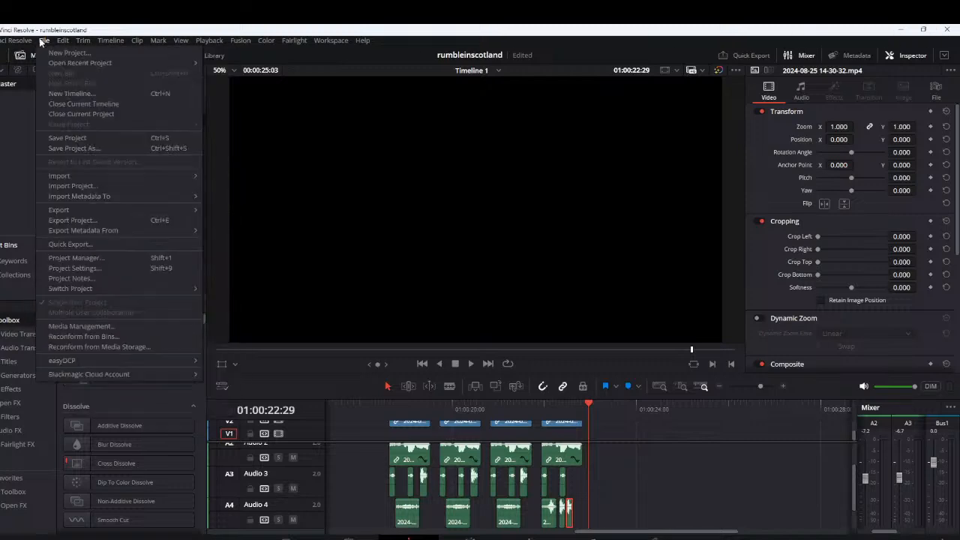
{"action": "left_click", "coordinate": [123, 257]}
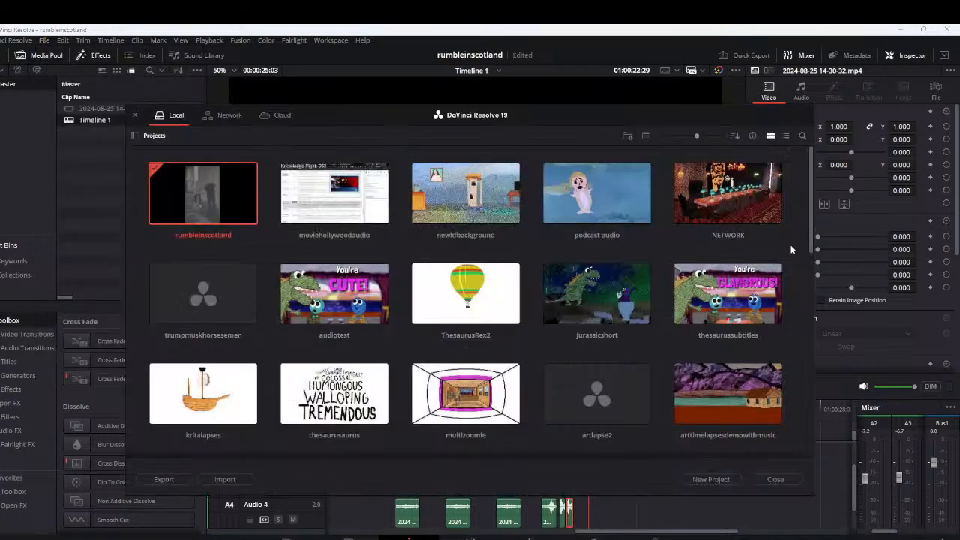
{"action": "double_click", "coordinate": [328, 200]}
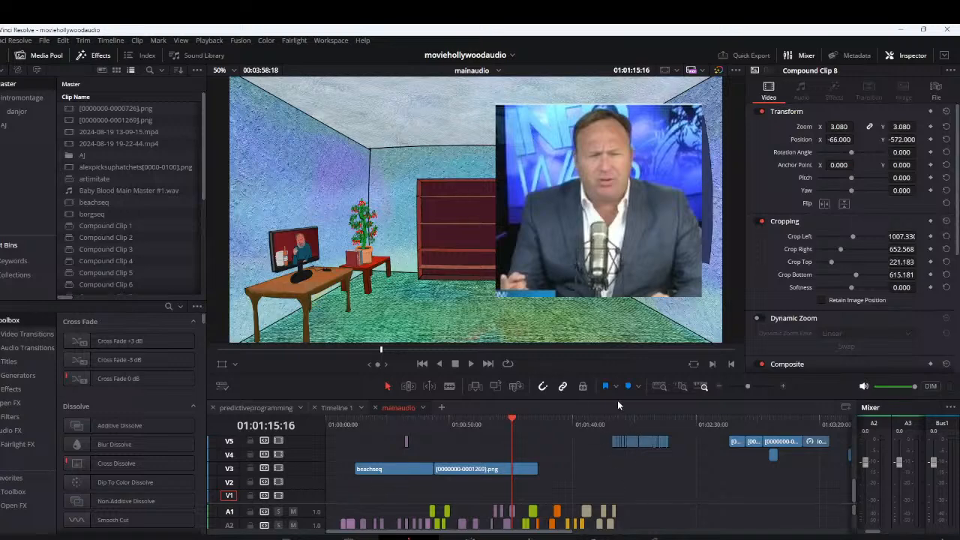
Enlarge the timeline area and, at 01:01:13:09, set the zoom of Compound Clip 8 on V9 to 2.960 and its X position to -541.000
{"action": "left_click_drag", "start_coordinate": [617, 398], "coordinate": [609, 355]}
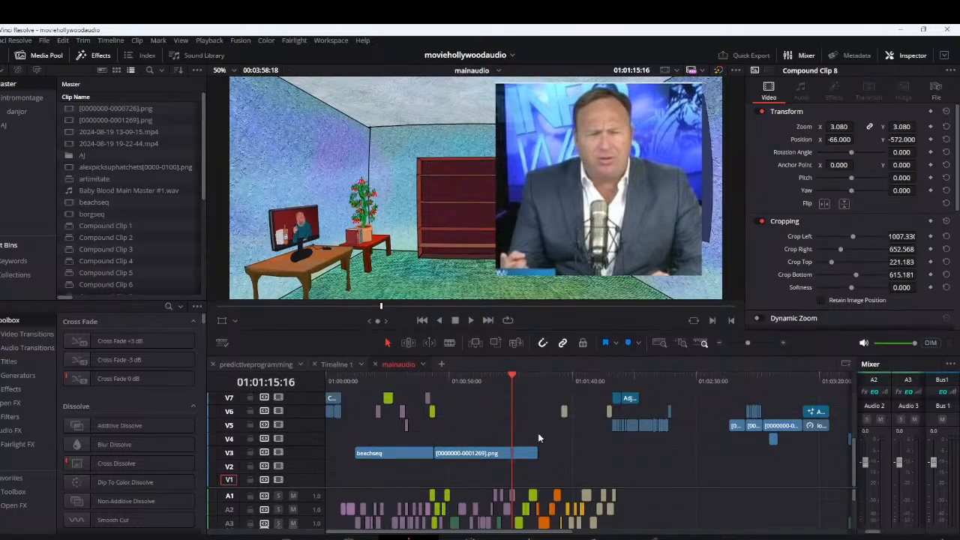
{"action": "scroll", "coordinate": [523, 419], "scroll_direction": "down", "scroll_amount": 1}
{"action": "scroll", "coordinate": [523, 419], "scroll_direction": "up", "scroll_amount": 1}
{"action": "scroll", "coordinate": [508, 422], "scroll_direction": "up", "scroll_amount": 2}
{"action": "scroll", "coordinate": [508, 422], "scroll_direction": "up", "scroll_amount": 3}
{"action": "scroll", "coordinate": [594, 417], "scroll_direction": "up", "scroll_amount": 4}
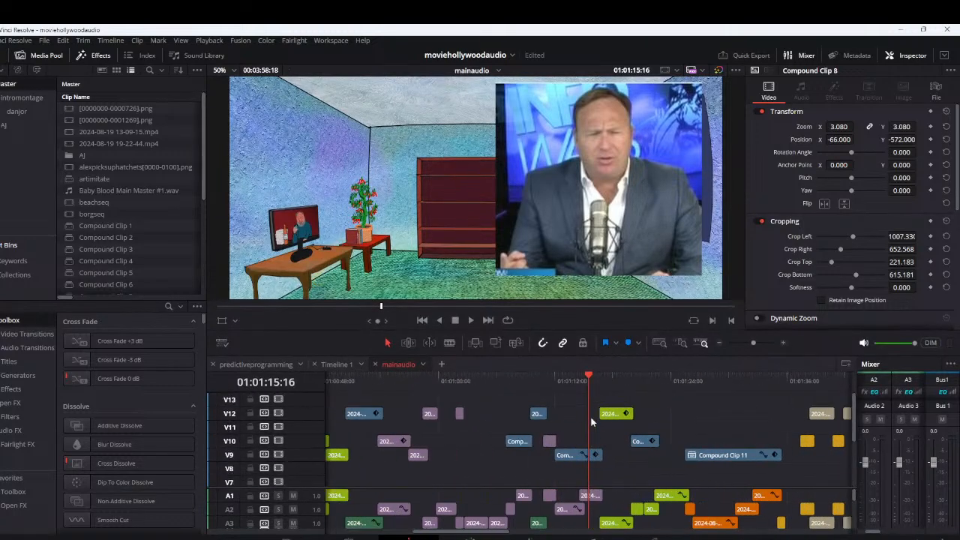
{"action": "scroll", "coordinate": [589, 419], "scroll_direction": "up", "scroll_amount": 4}
{"action": "left_click", "coordinate": [511, 388]}
{"action": "left_click", "coordinate": [522, 458]}
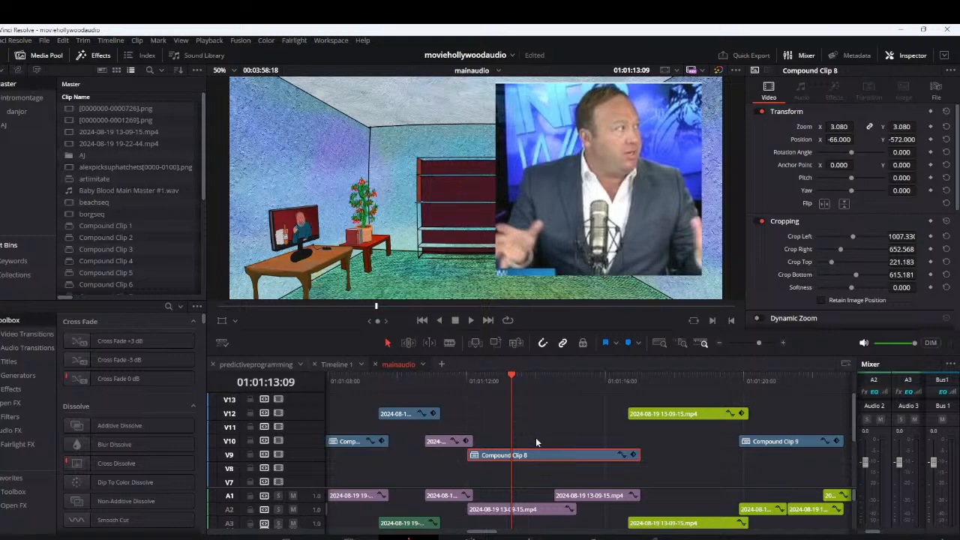
{"action": "left_click_drag", "start_coordinate": [838, 130], "coordinate": [808, 140]}
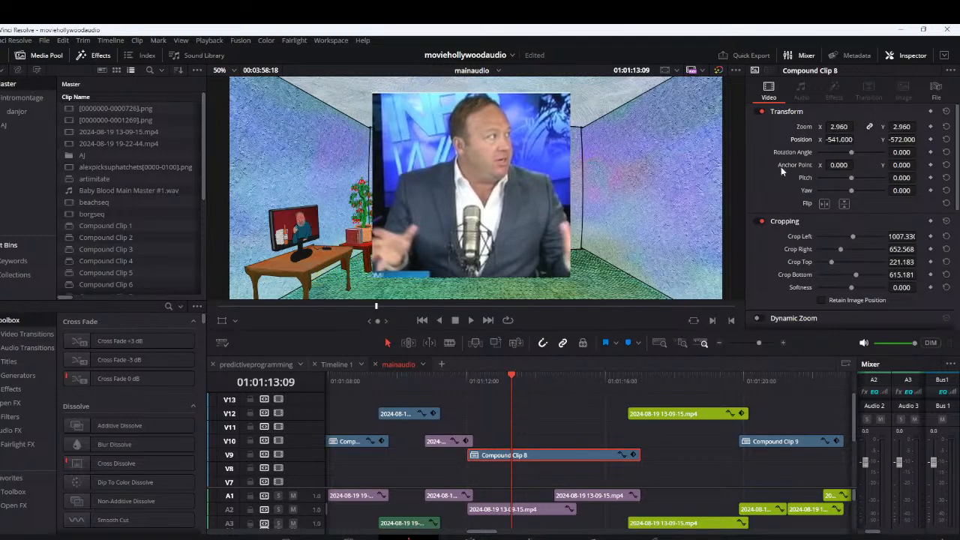
Open Compound Clip 8 on the Fusion page, view its MediaIn1 node beside the MediaOut1 output, and return to the Edit page
{"action": "right_click", "coordinate": [502, 457]}
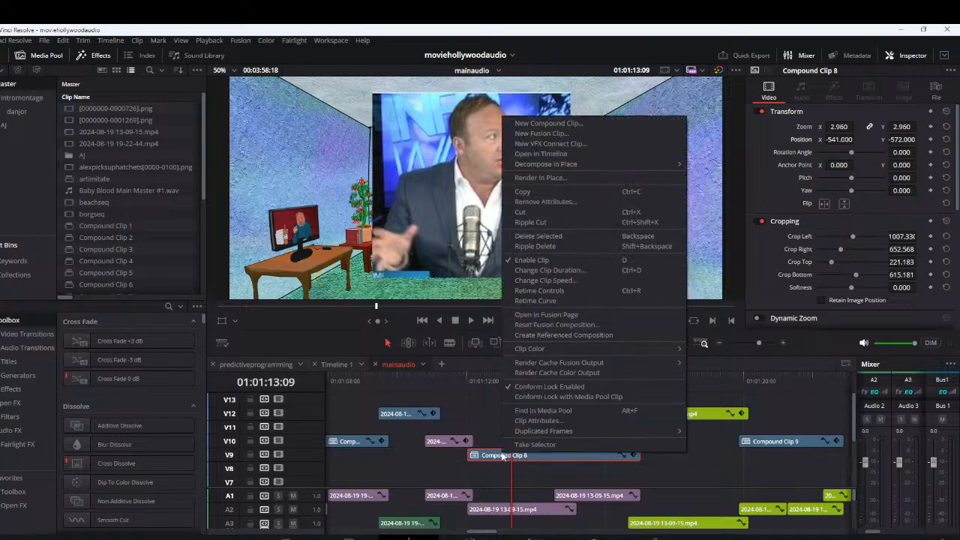
{"action": "left_click", "coordinate": [586, 317]}
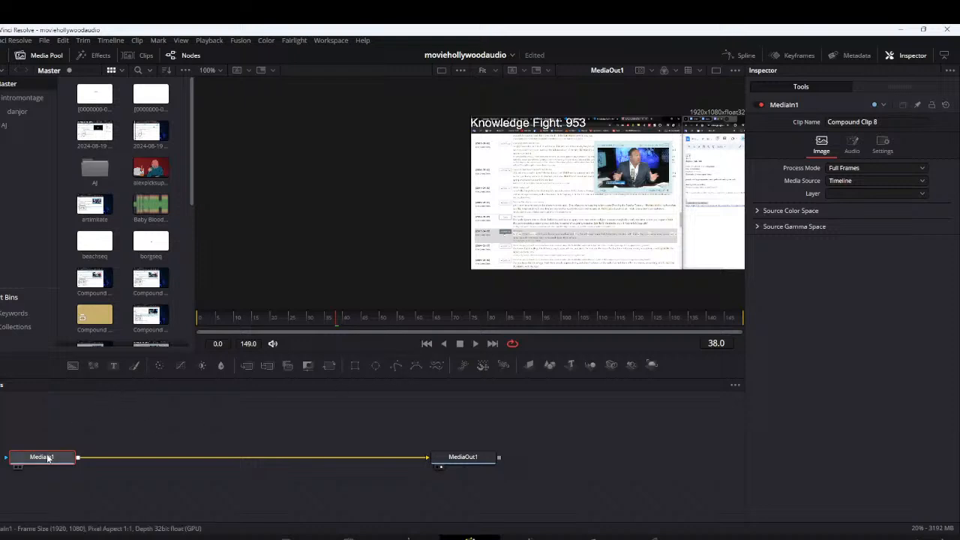
{"action": "left_click_drag", "start_coordinate": [48, 458], "coordinate": [132, 450]}
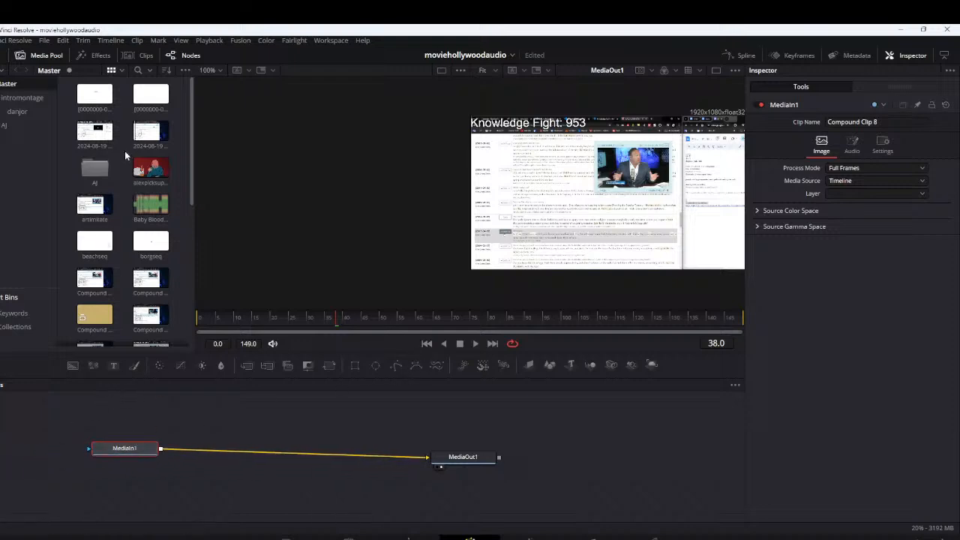
{"action": "left_click", "coordinate": [141, 56]}
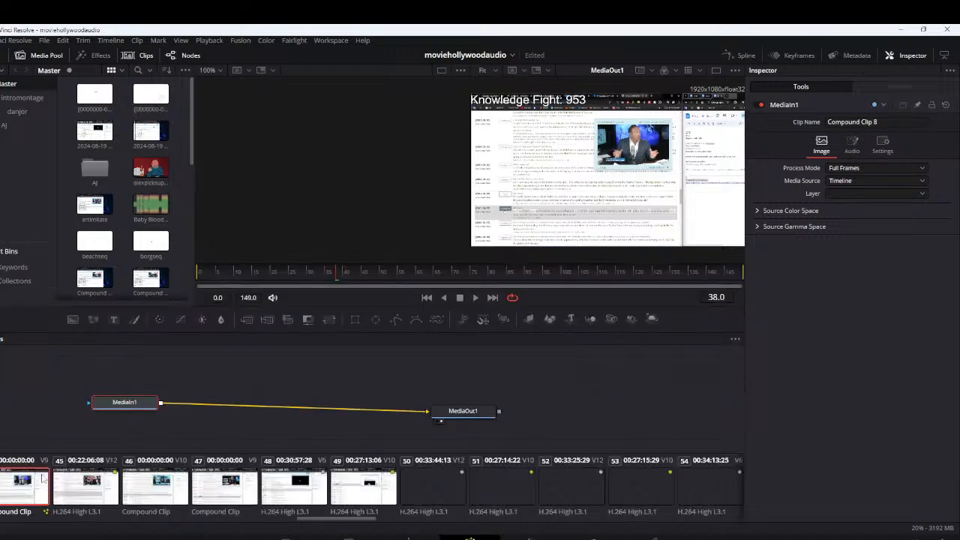
{"action": "left_click_drag", "start_coordinate": [126, 407], "coordinate": [173, 405]}
{"action": "left_click", "coordinate": [144, 415]}
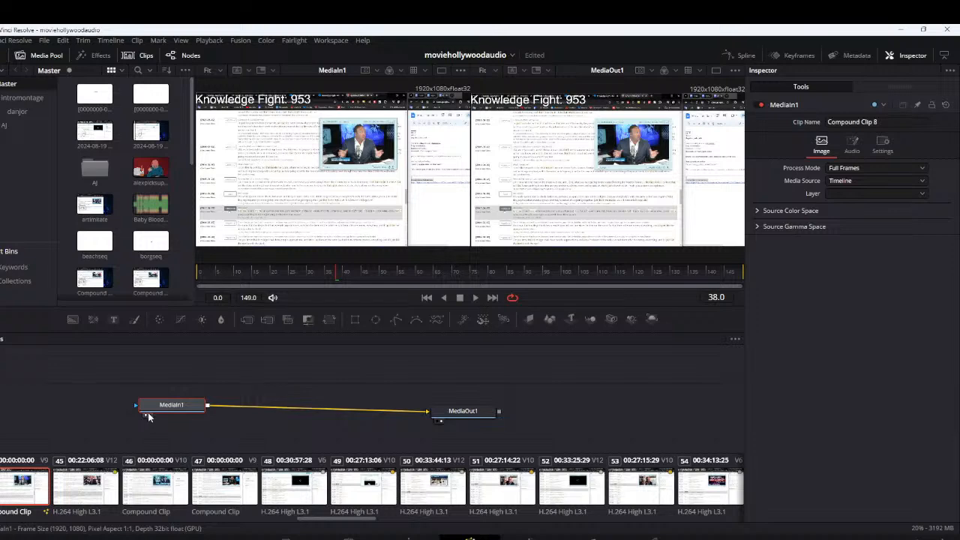
{"action": "left_click", "coordinate": [409, 538]}
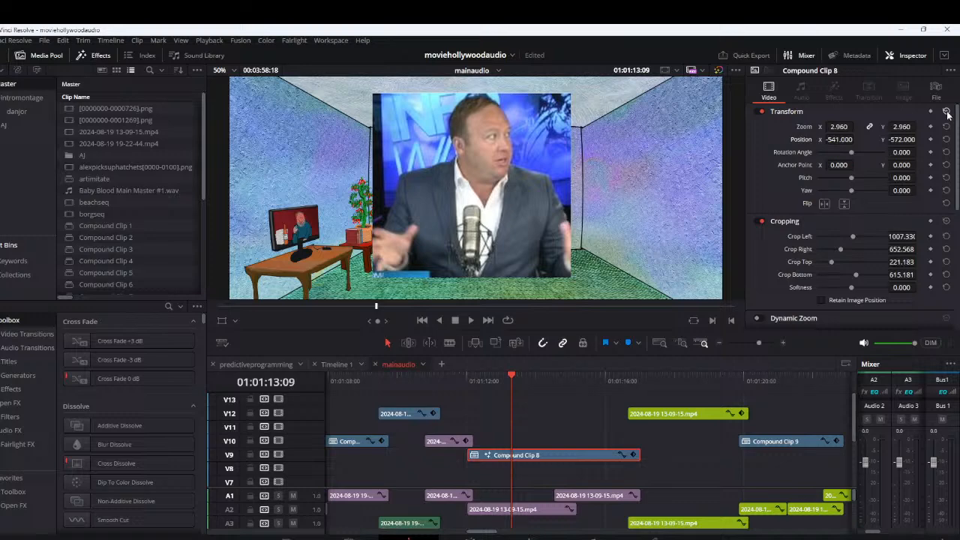
Copy Compound Clip 8 and decompose it in place into its two source clips
{"action": "right_click", "coordinate": [523, 460]}
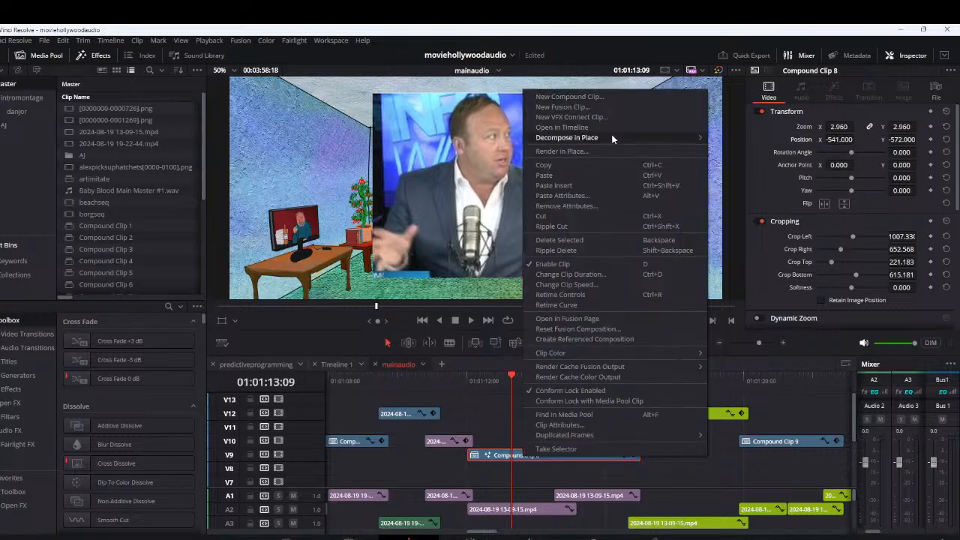
{"action": "mouse_move", "coordinate": [613, 137]}
{"action": "left_click", "coordinate": [750, 139]}
Paste all video attributes copied from Compound Clip 8 onto the two decomposed clips on V10 and V9
{"action": "left_click_drag", "start_coordinate": [538, 439], "coordinate": [590, 471]}
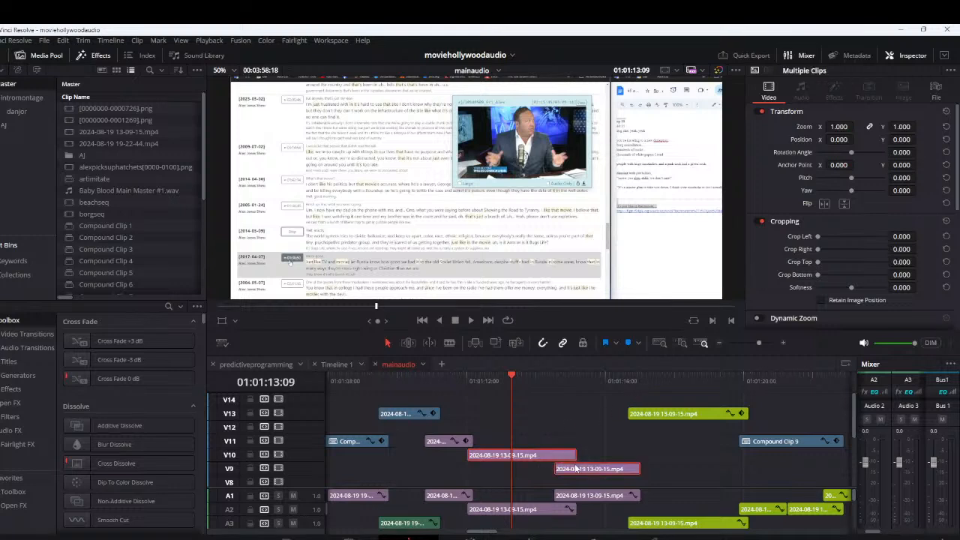
{"action": "key", "text": "alt+v"}
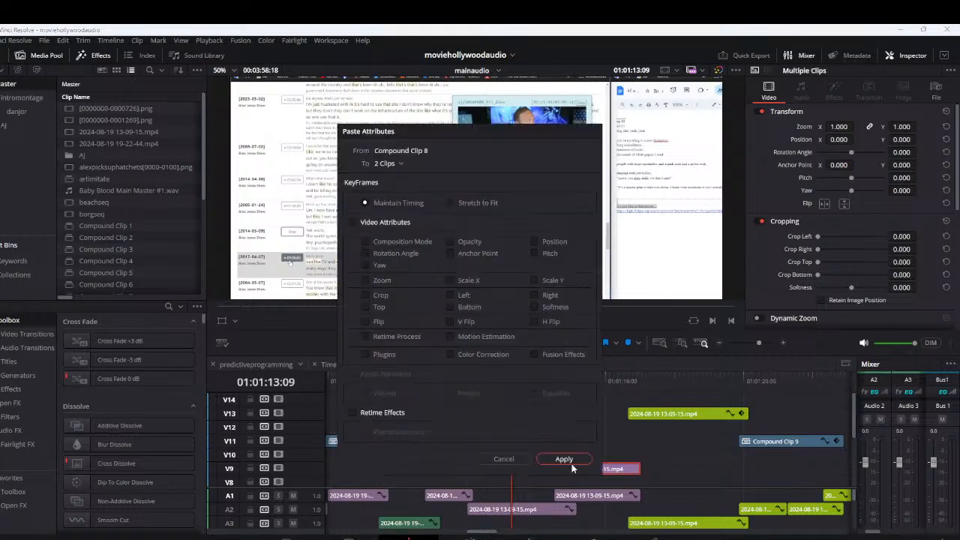
{"action": "left_click", "coordinate": [353, 222]}
{"action": "left_click", "coordinate": [564, 459]}
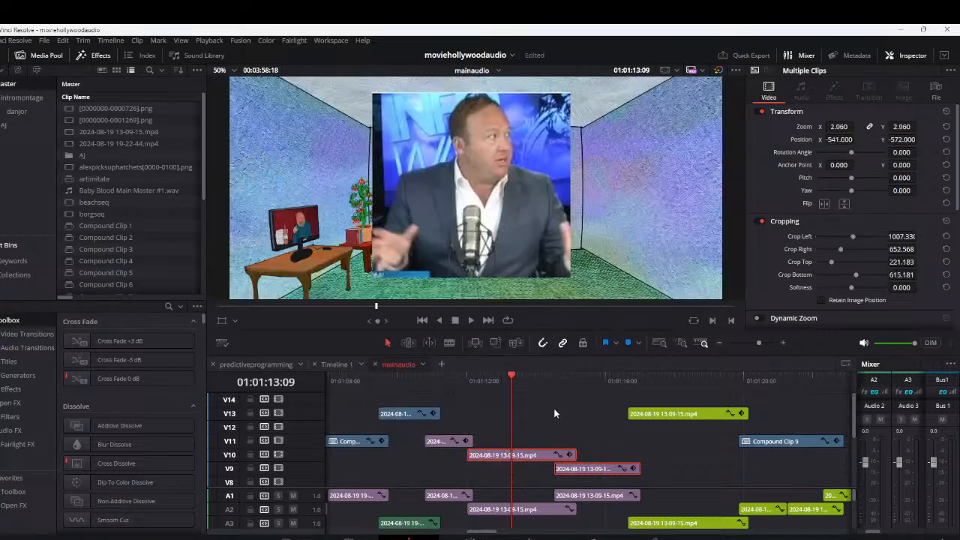
Play the decomposed clips from 01:01:12:06 to check their framing, and park the playhead at 01:01:12:21
{"action": "left_click_drag", "start_coordinate": [513, 385], "coordinate": [471, 380]}
{"action": "left_click", "coordinate": [607, 446]}
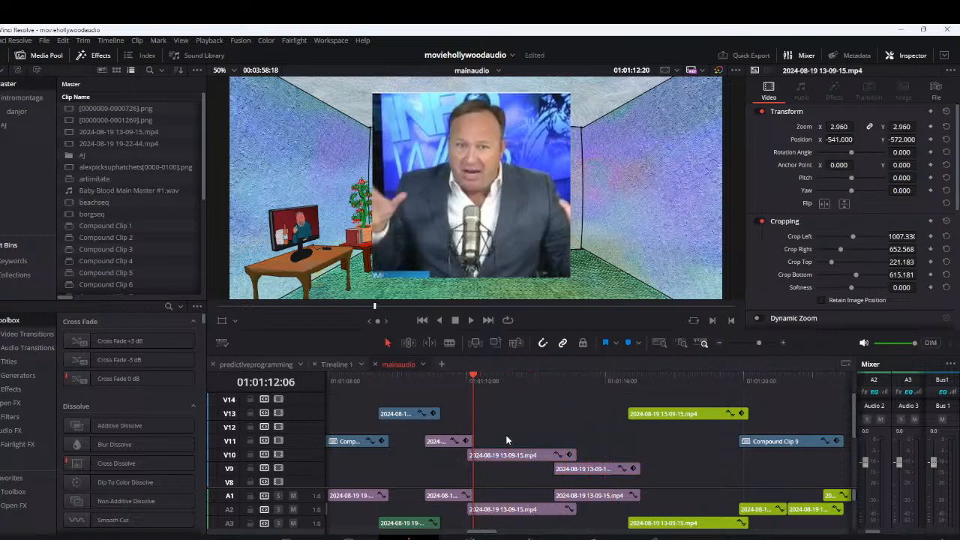
{"action": "key", "text": "space"}
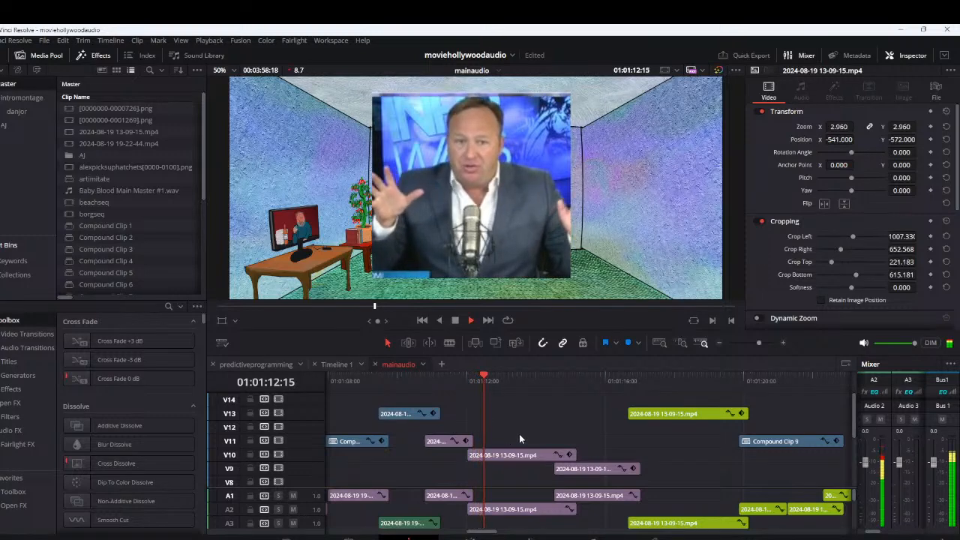
{"action": "left_click", "coordinate": [457, 383]}
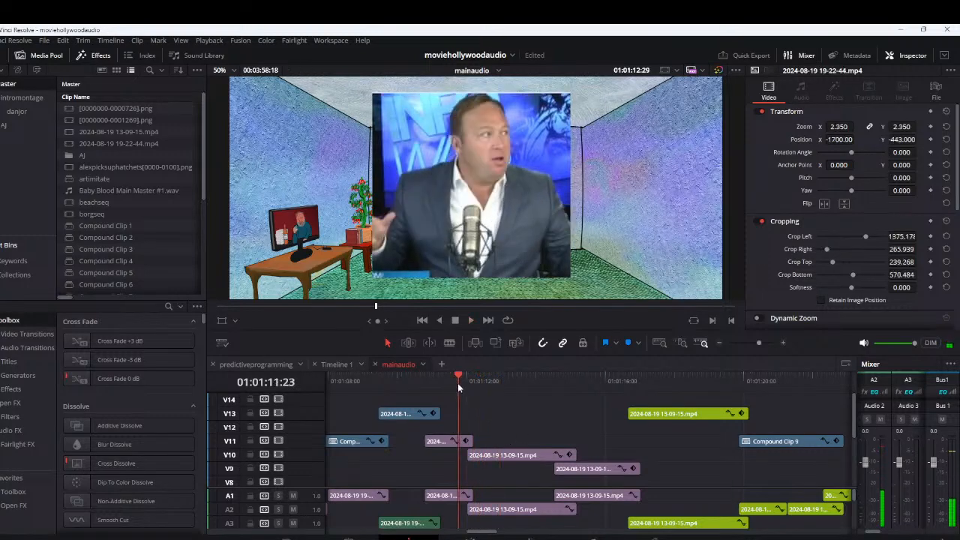
{"action": "left_click", "coordinate": [490, 380]}
{"action": "left_click_drag", "start_coordinate": [541, 424], "coordinate": [556, 462]}
{"action": "right_click", "coordinate": [556, 462]}
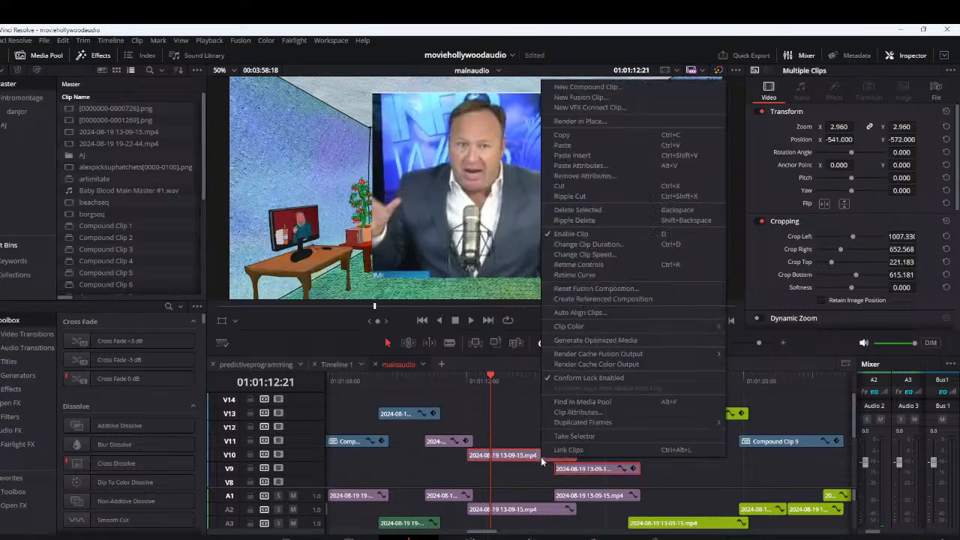
{"action": "left_click", "coordinate": [592, 90]}
{"action": "left_click", "coordinate": [540, 321]}
Open the new compound clip on the Fusion page at 01:01:12:27 and reposition the MediaOut1 and MediaIn1 nodes for a clearer layout
{"action": "left_click", "coordinate": [498, 377]}
{"action": "right_click", "coordinate": [534, 472]}
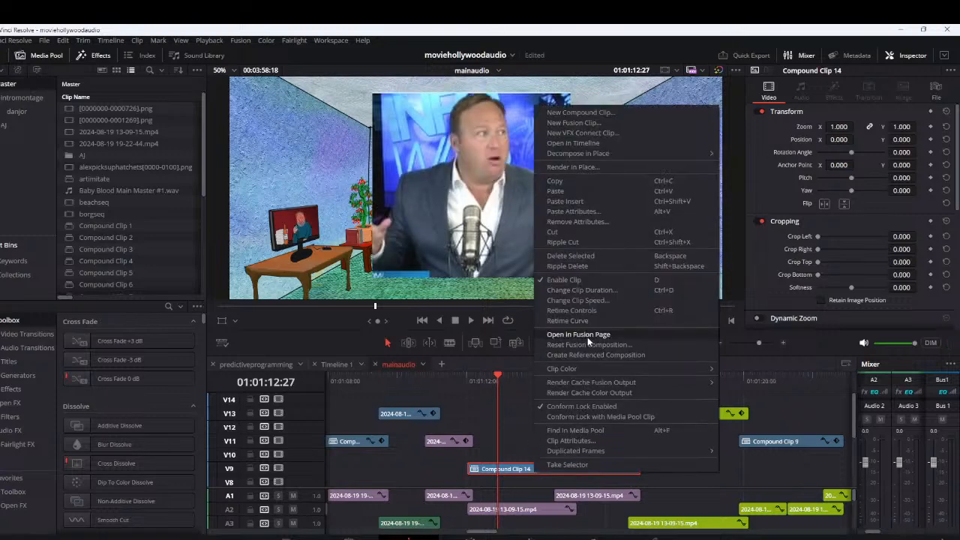
{"action": "left_click", "coordinate": [588, 343]}
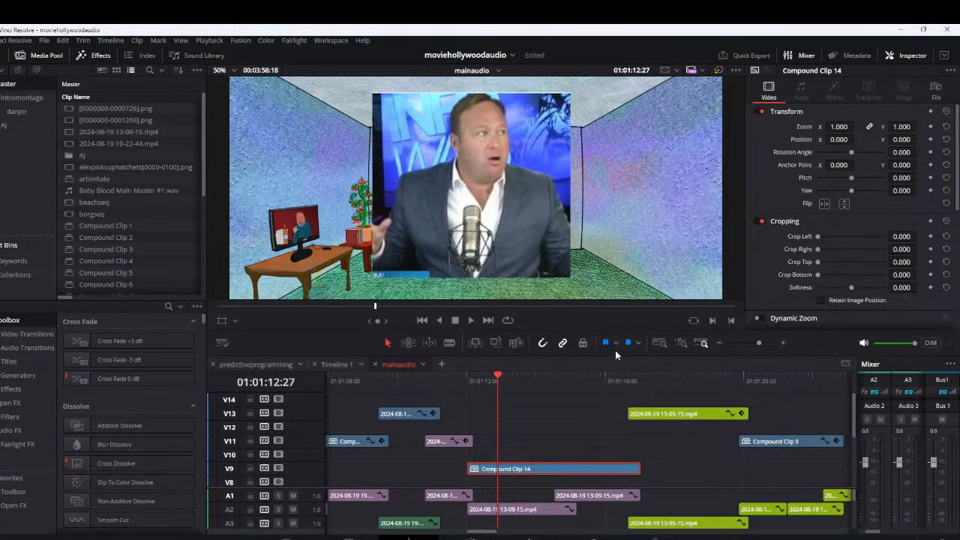
{"action": "key", "text": "shift+5"}
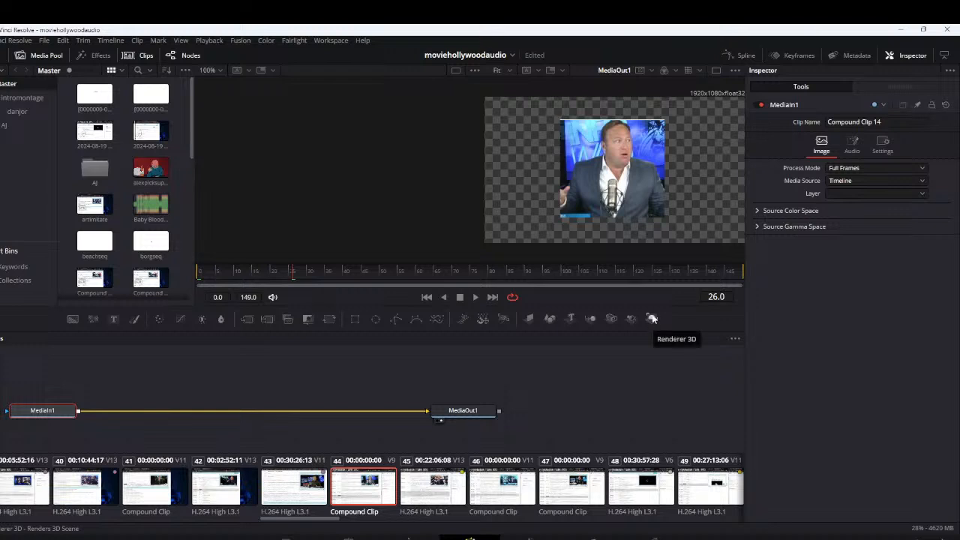
{"action": "left_click_drag", "start_coordinate": [462, 410], "coordinate": [606, 402]}
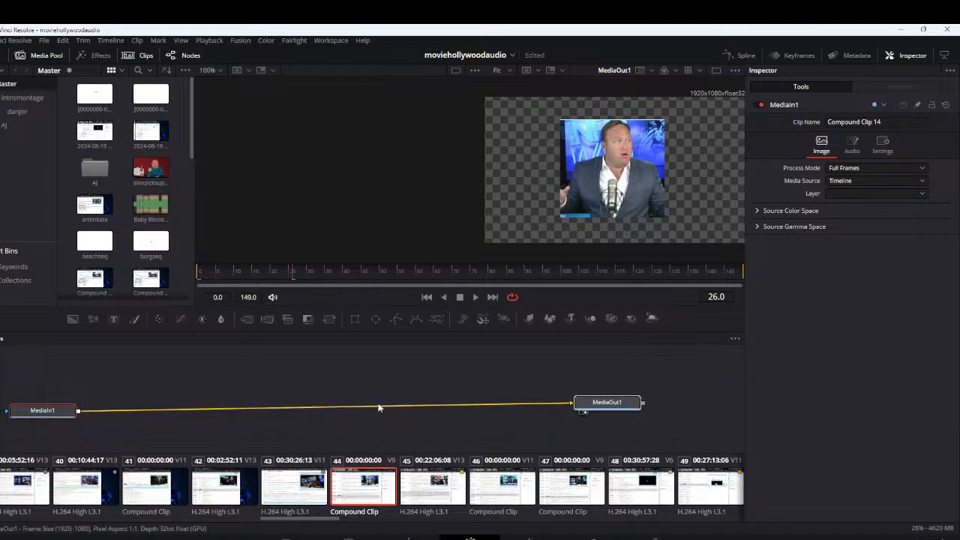
{"action": "left_click_drag", "start_coordinate": [64, 415], "coordinate": [261, 405]}
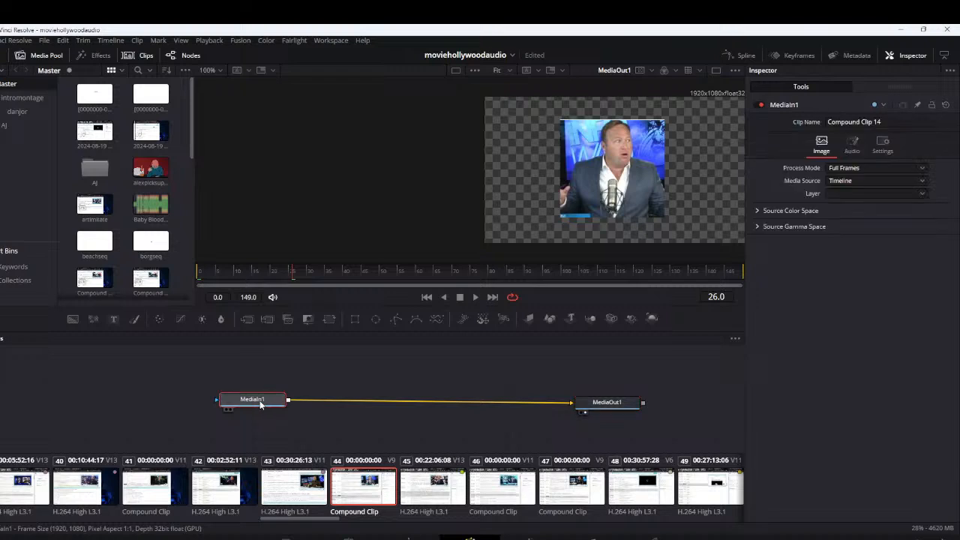
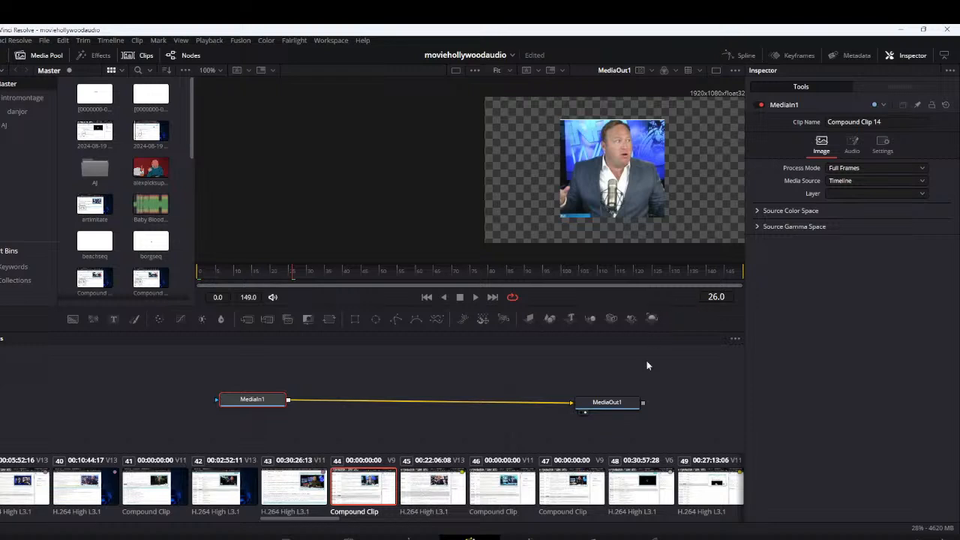
Spread out MediaIn1 and MediaOut1 and build a 3D chain of Shape3D, Merge3D and Renderer3D nodes between them
{"action": "left_click_drag", "start_coordinate": [611, 403], "coordinate": [630, 398]}
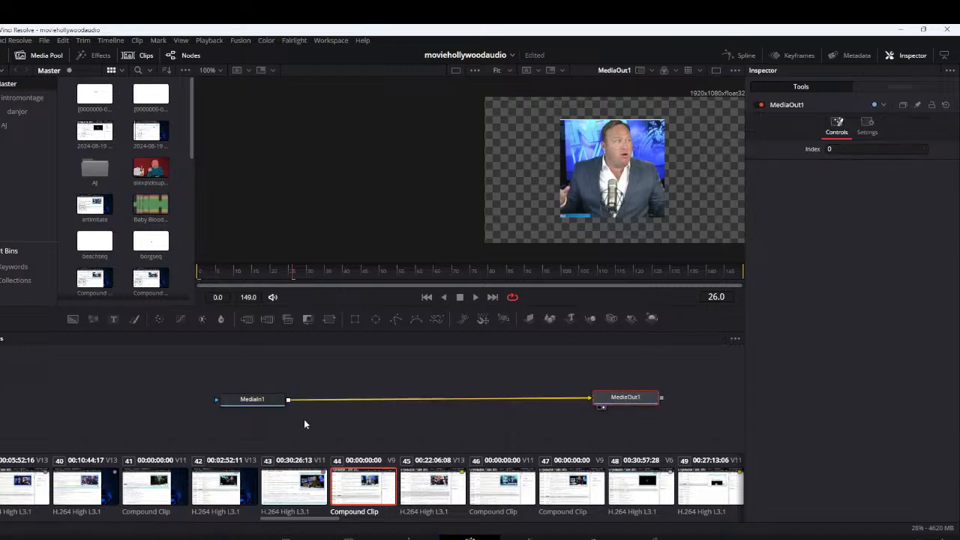
{"action": "left_click_drag", "start_coordinate": [255, 404], "coordinate": [210, 398]}
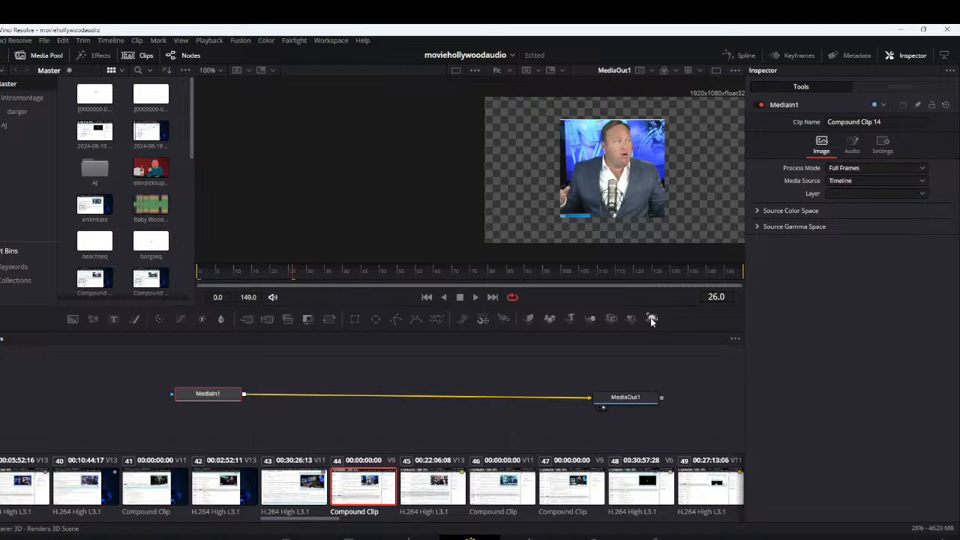
{"action": "left_click_drag", "start_coordinate": [651, 320], "coordinate": [531, 399]}
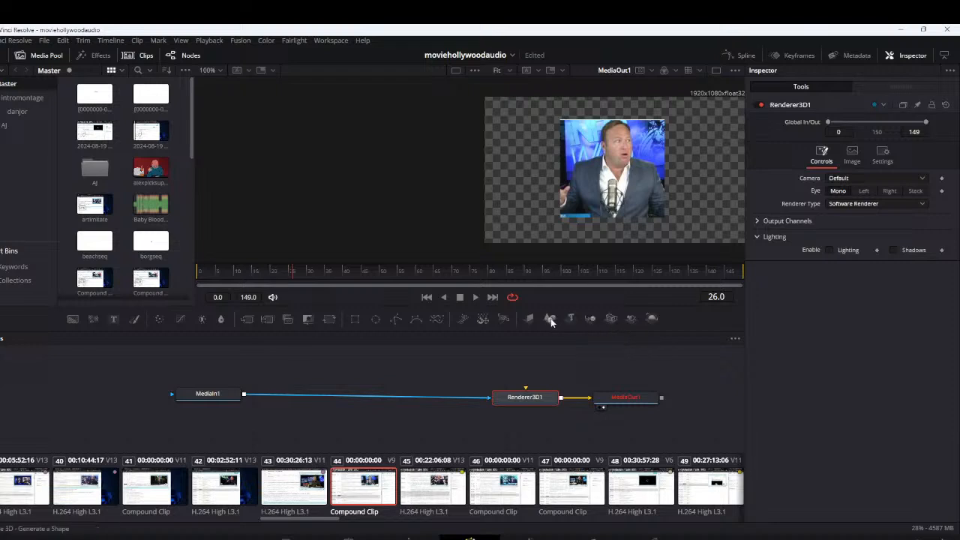
{"action": "left_click_drag", "start_coordinate": [550, 318], "coordinate": [411, 395]}
{"action": "left_click_drag", "start_coordinate": [286, 398], "coordinate": [490, 398]}
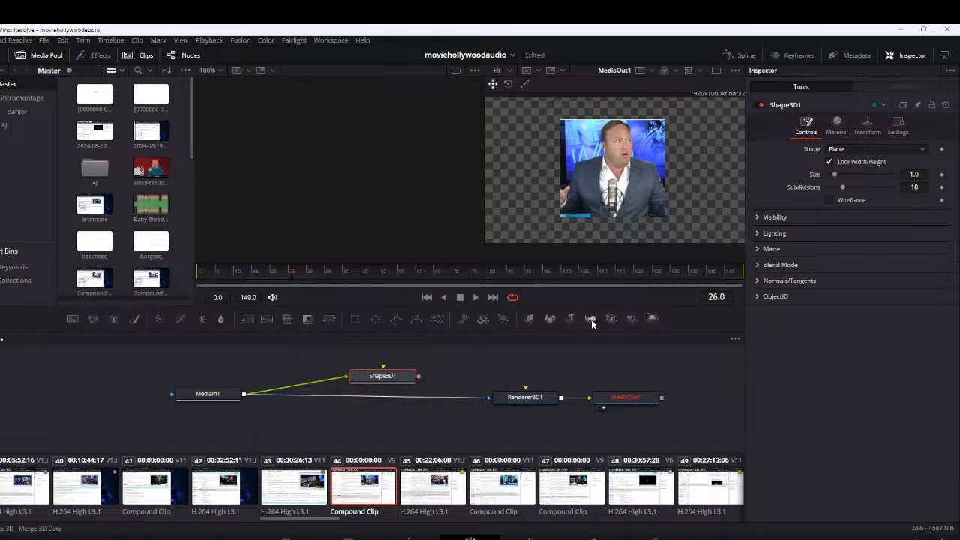
{"action": "left_click_drag", "start_coordinate": [591, 320], "coordinate": [525, 390]}
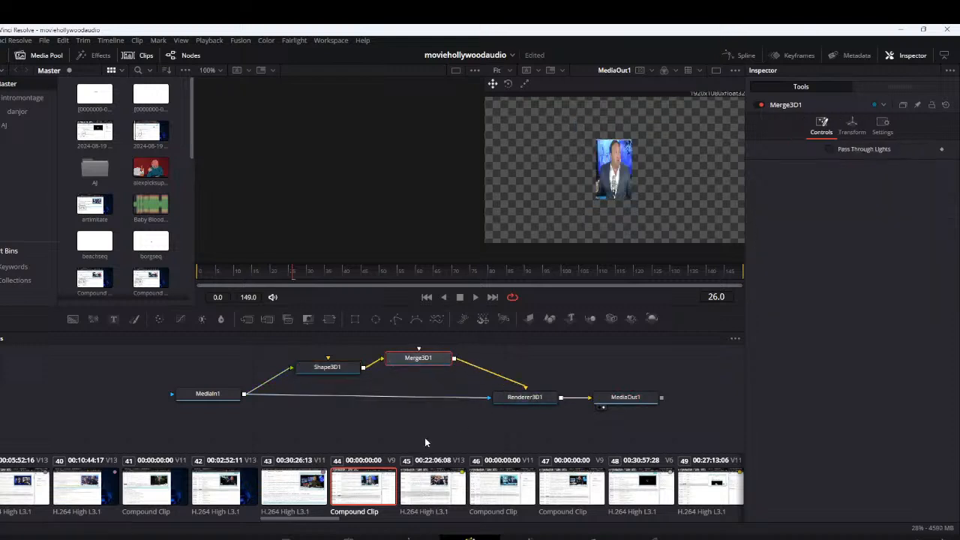
Try the Torus shape on the Shape3D1 node and return it to Plane
{"action": "left_click", "coordinate": [327, 367]}
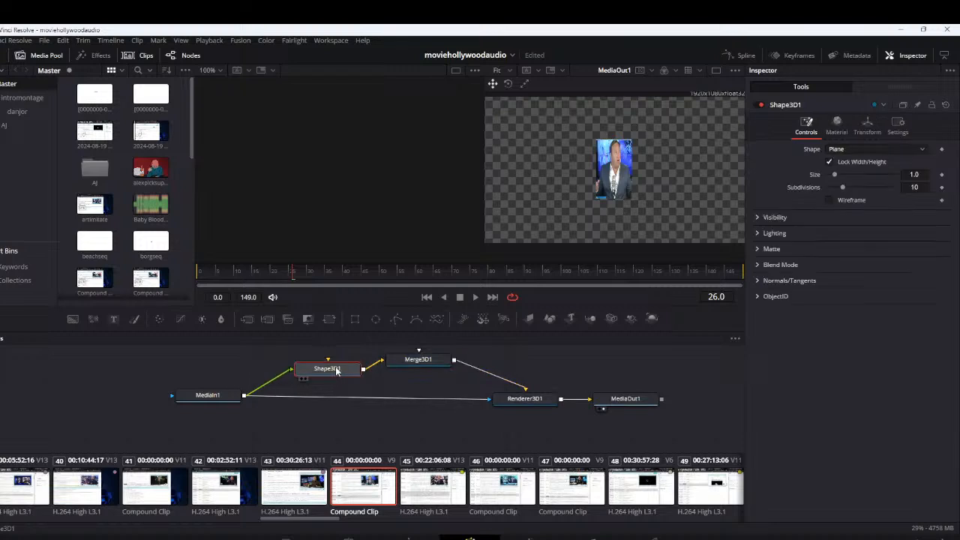
{"action": "left_click", "coordinate": [921, 149]}
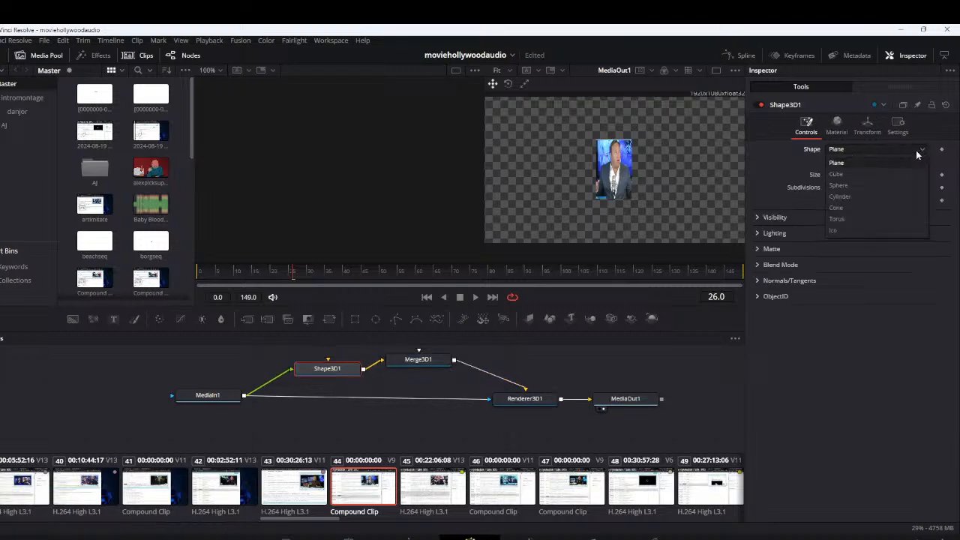
{"action": "left_click", "coordinate": [875, 219]}
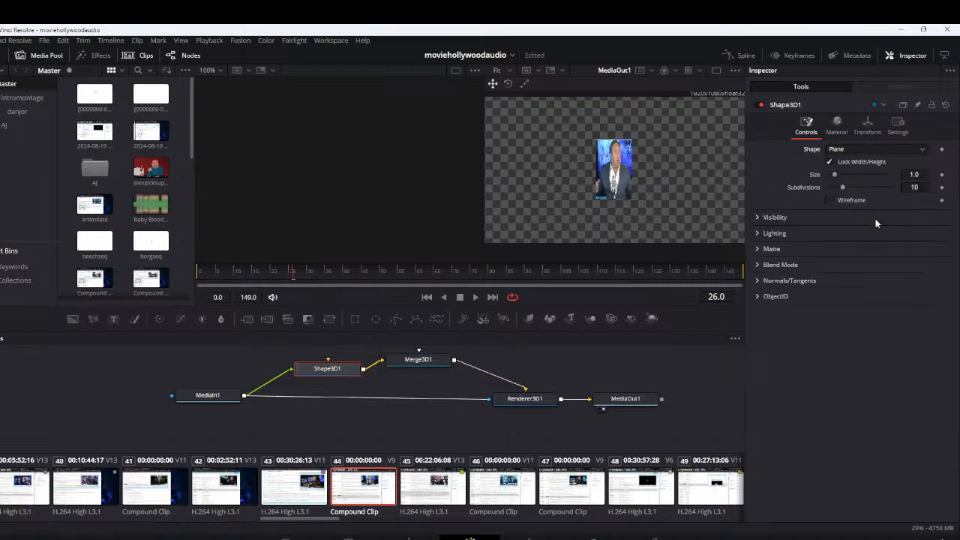
{"action": "left_click", "coordinate": [877, 150]}
{"action": "left_click", "coordinate": [862, 161]}
Show the transform settings of Shape3D1 and display that node in the empty viewer beside MediaOut1
{"action": "left_click", "coordinate": [867, 128]}
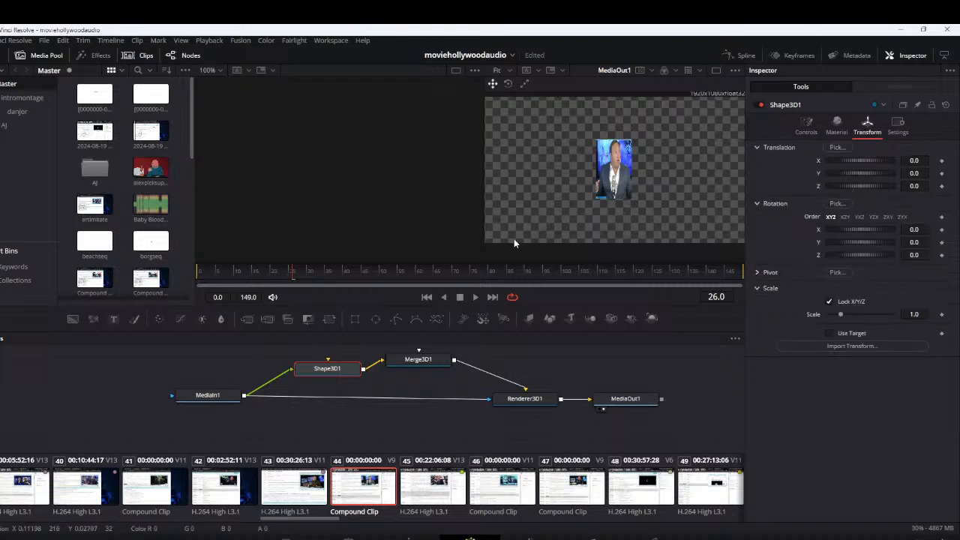
{"action": "left_click", "coordinate": [180, 404]}
{"action": "left_click", "coordinate": [414, 365]}
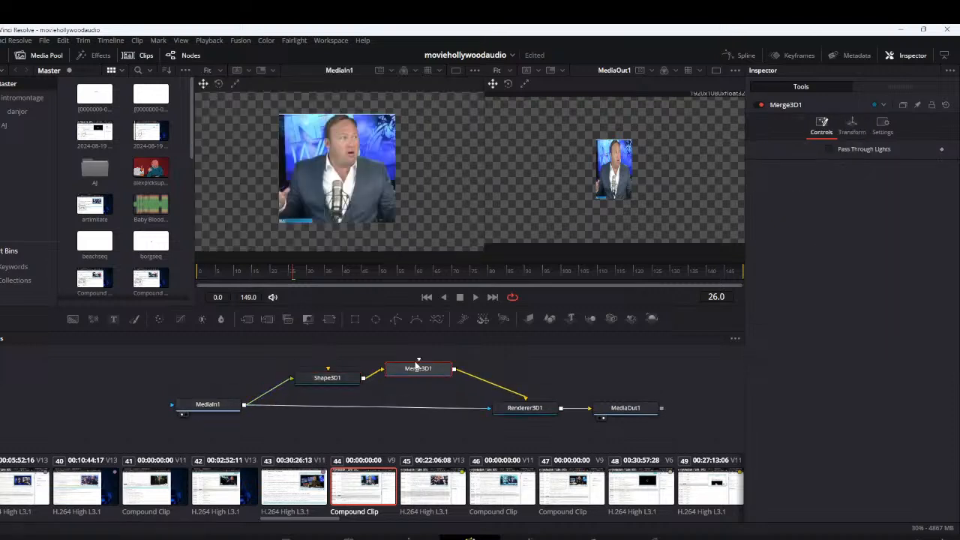
{"action": "left_click", "coordinate": [334, 380]}
{"action": "left_click", "coordinate": [300, 387]}
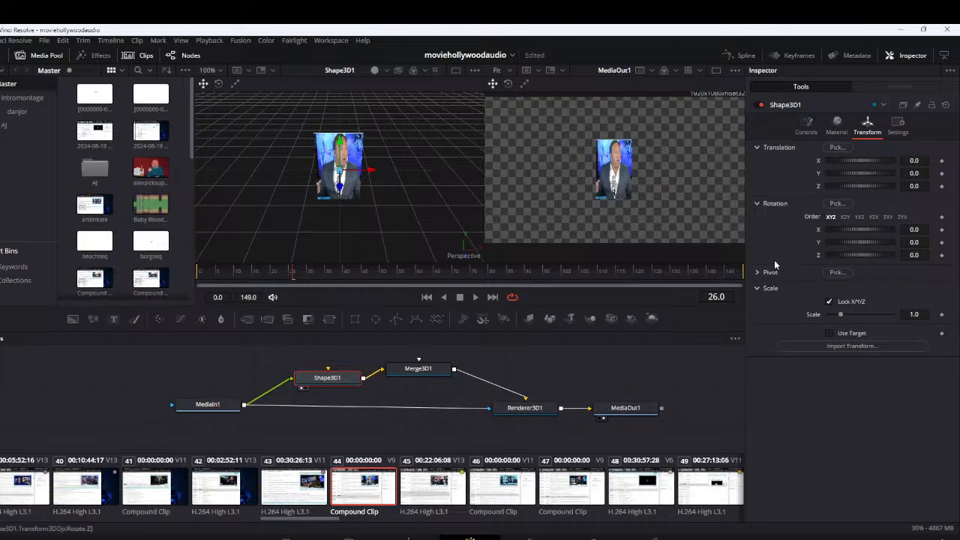
Try rotating the Shape3D1 plane 10.4 about Y and set its Y rotation back to 0
{"action": "mouse_move", "coordinate": [848, 242]}
{"action": "left_mouse_down"}
{"action": "mouse_move", "coordinate": [885, 241]}
{"action": "mouse_move", "coordinate": [834, 243]}
{"action": "mouse_move", "coordinate": [853, 242]}
{"action": "left_mouse_up"}
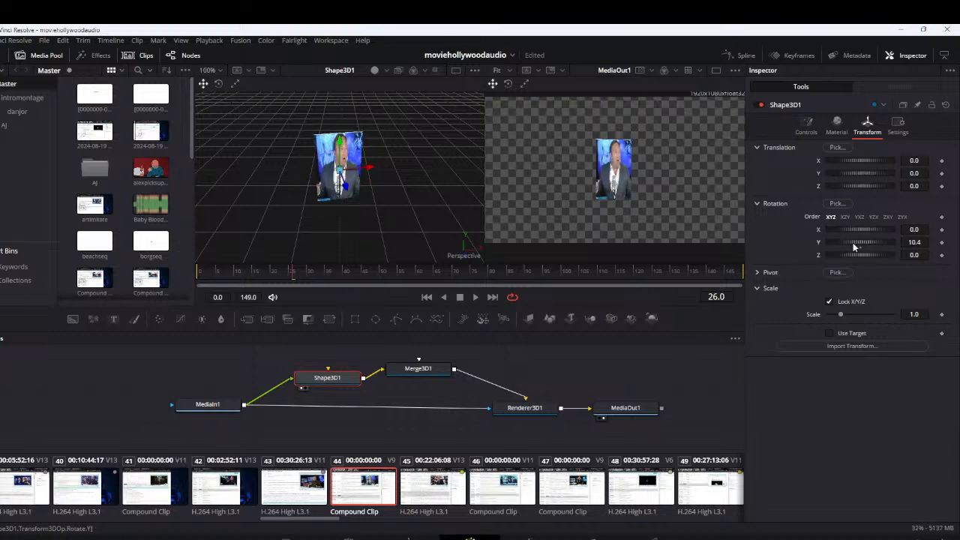
{"action": "left_click", "coordinate": [921, 242]}
{"action": "type", "text": "0"}
{"action": "key", "text": "Return"}
Tilt the Shape3D1 plane to X rotation 54.8, raise it to Y translation 0.464 and scale it to 1.3
{"action": "mouse_move", "coordinate": [863, 230]}
{"action": "left_mouse_down"}
{"action": "mouse_move", "coordinate": [846, 231]}
{"action": "mouse_move", "coordinate": [873, 233]}
{"action": "mouse_move", "coordinate": [864, 239]}
{"action": "left_mouse_up"}
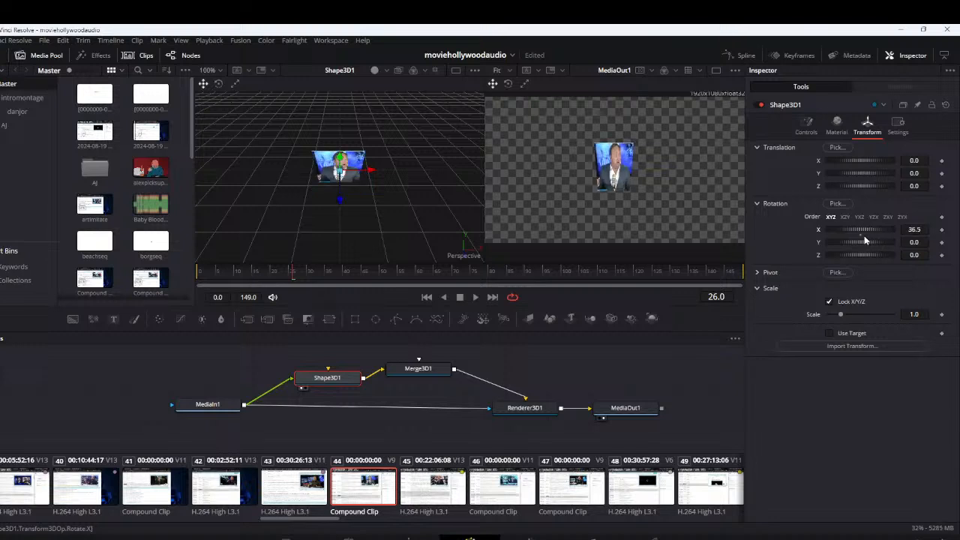
{"action": "left_click_drag", "start_coordinate": [866, 174], "coordinate": [871, 175]}
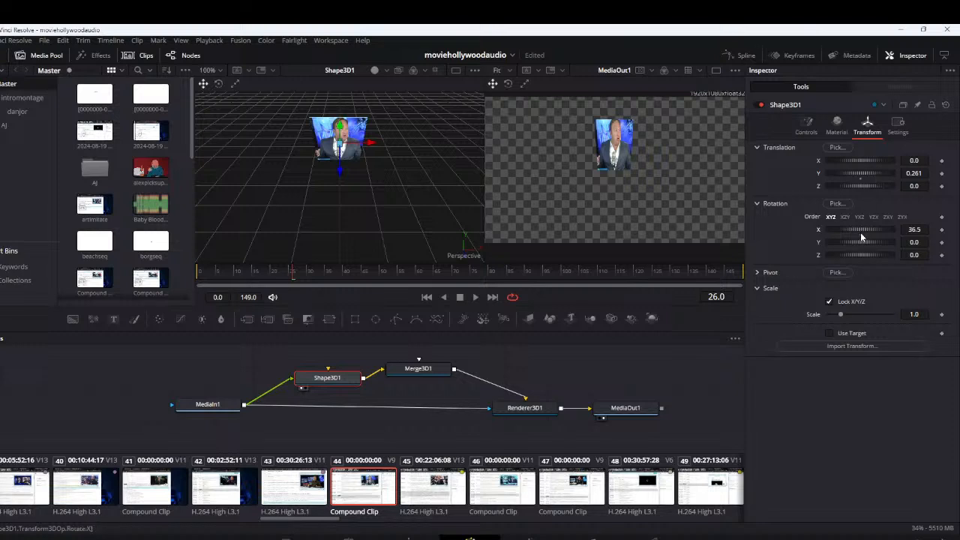
{"action": "left_click_drag", "start_coordinate": [853, 235], "coordinate": [863, 230]}
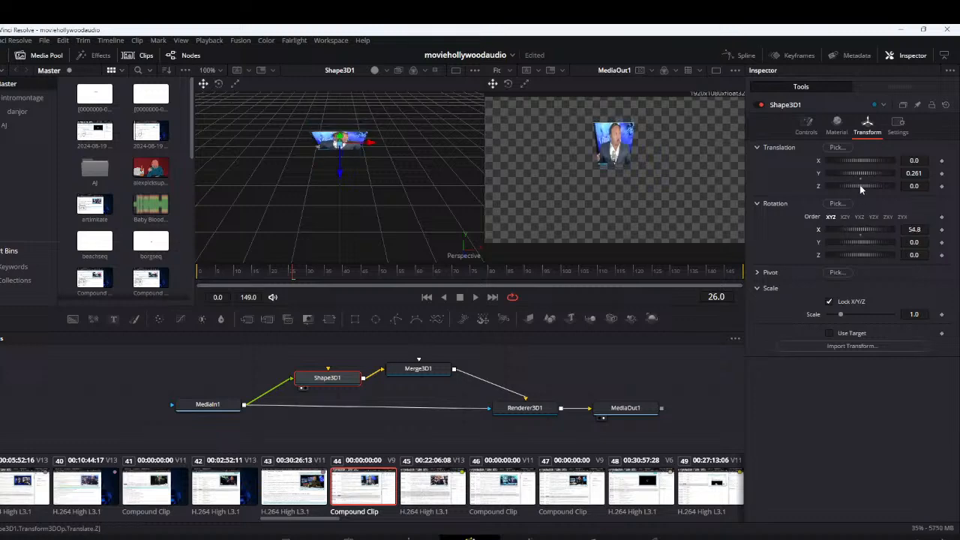
{"action": "left_click_drag", "start_coordinate": [857, 175], "coordinate": [862, 179]}
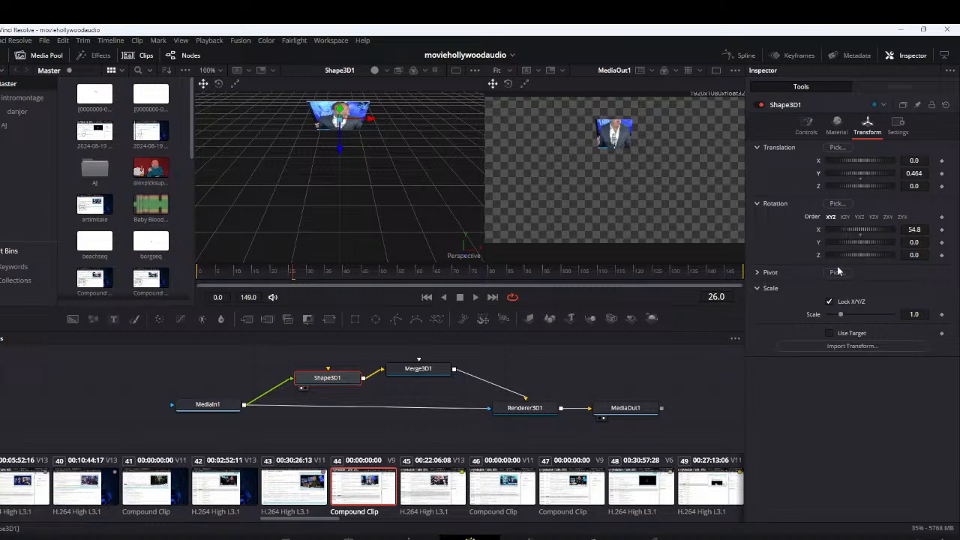
{"action": "left_click_drag", "start_coordinate": [840, 316], "coordinate": [848, 316]}
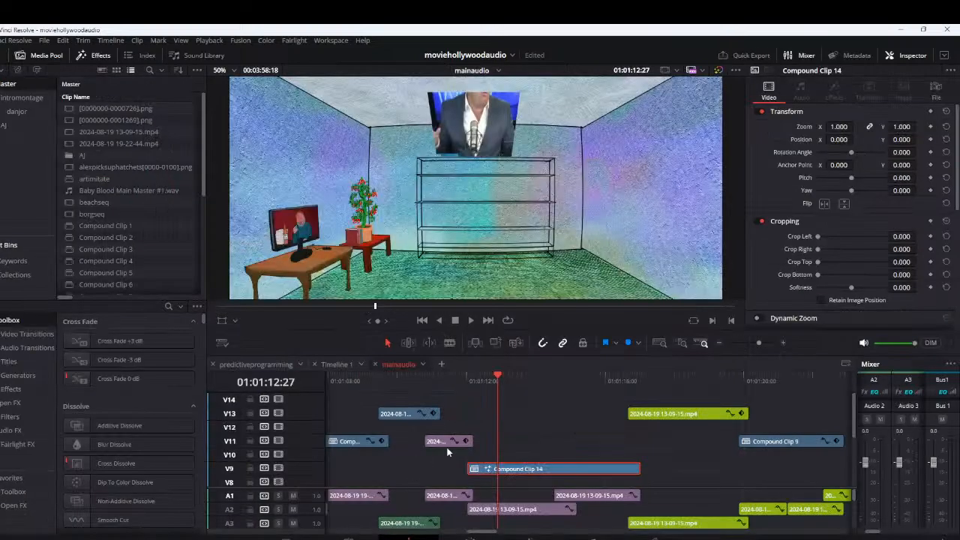
Check the tilted picture in the room at 01:01:13:29 on the timeline and reopen Compound Clip 14 in Fusion
{"action": "left_click_drag", "start_coordinate": [473, 383], "coordinate": [534, 389]}
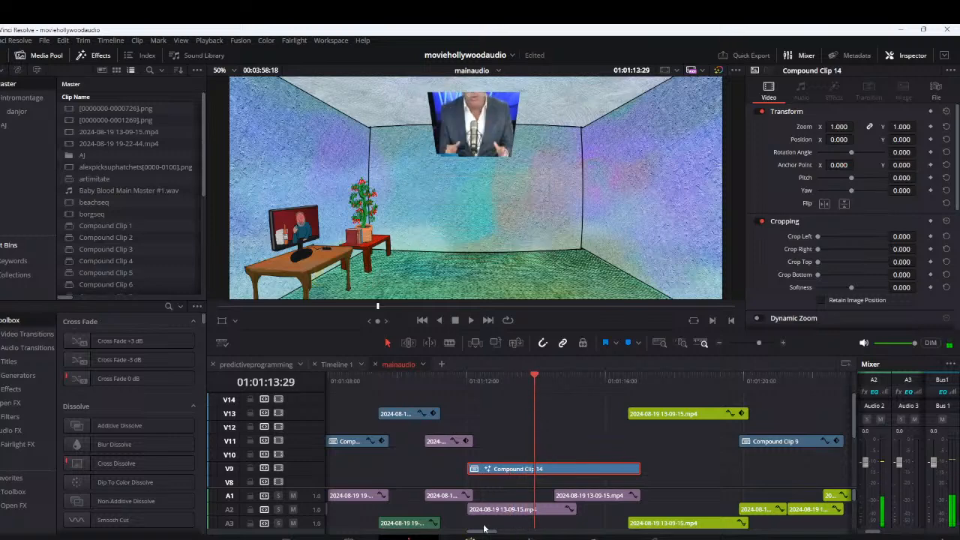
{"action": "right_click", "coordinate": [507, 475]}
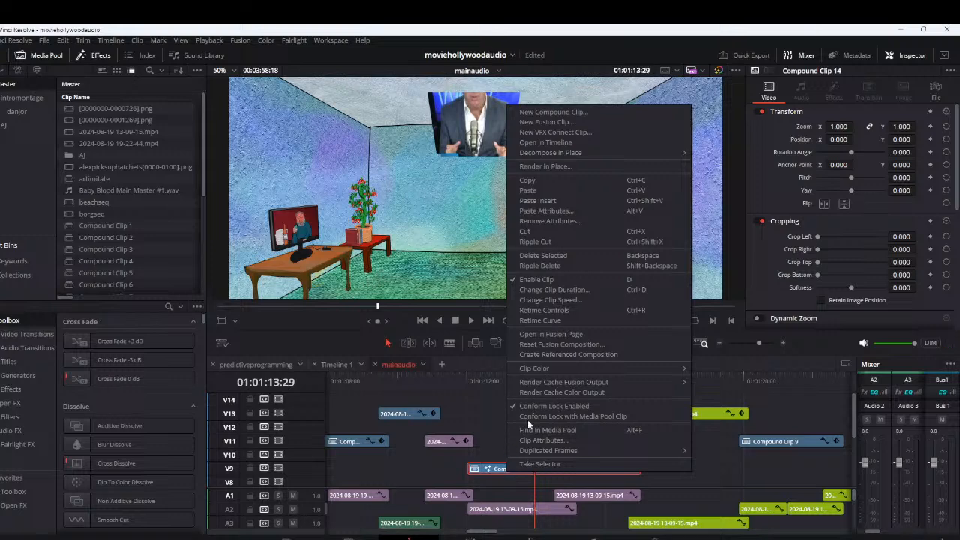
{"action": "left_click", "coordinate": [571, 336]}
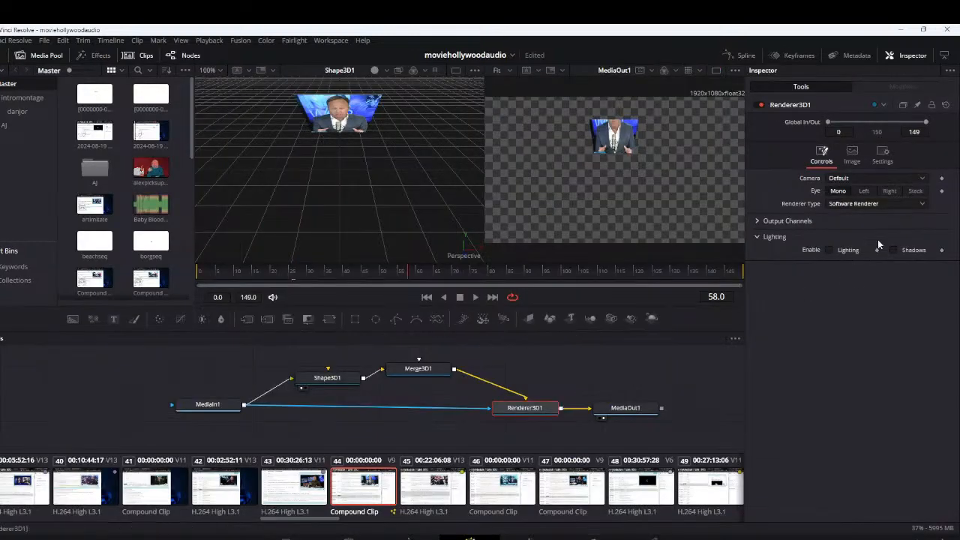
Set the Shape3D1 plane to Y translation 0.087, X rotation 80.9 and scale 1.89
{"action": "left_click", "coordinate": [327, 377]}
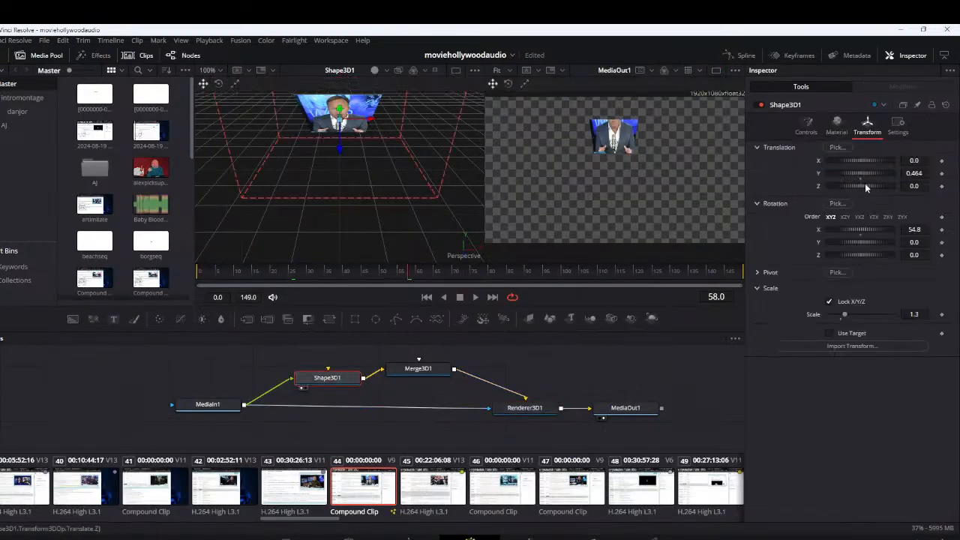
{"action": "left_click_drag", "start_coordinate": [862, 177], "coordinate": [852, 173]}
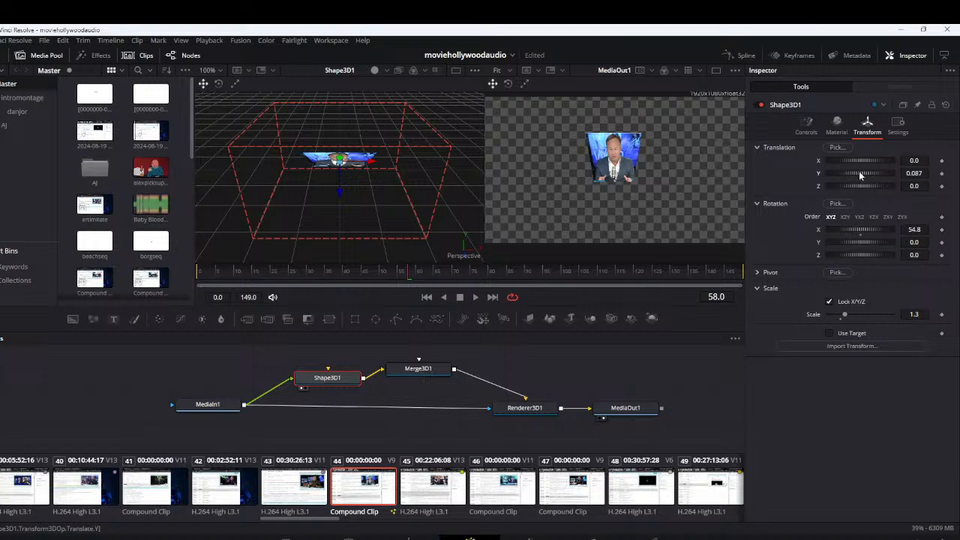
{"action": "mouse_move", "coordinate": [862, 231]}
{"action": "left_mouse_down"}
{"action": "mouse_move", "coordinate": [854, 232]}
{"action": "mouse_move", "coordinate": [866, 233]}
{"action": "left_mouse_up"}
{"action": "left_click_drag", "start_coordinate": [845, 316], "coordinate": [854, 315]}
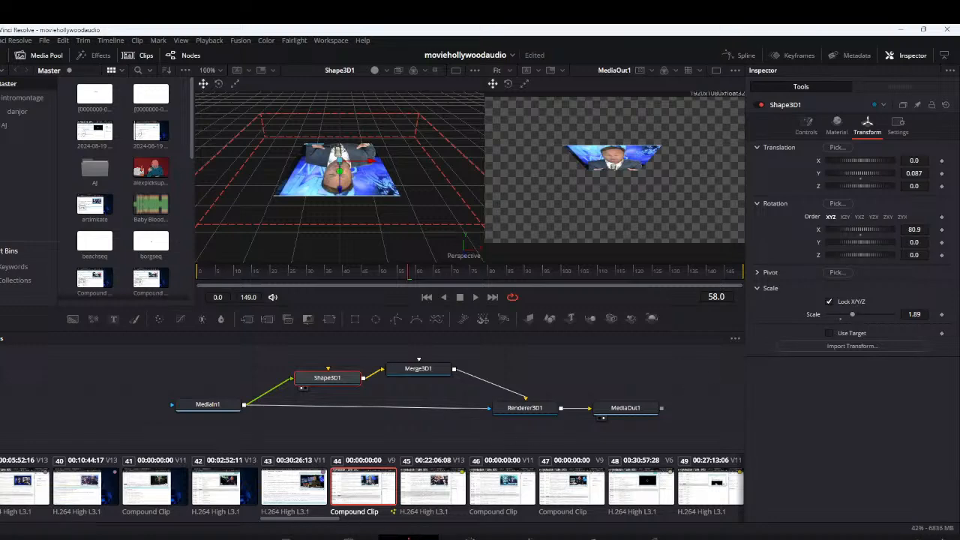
On the Edit page, move Compound Clip 14 onto the room's ceiling at position 1.989, 260.624 and widen it to X zoom 1.646
{"action": "left_click", "coordinate": [408, 537]}
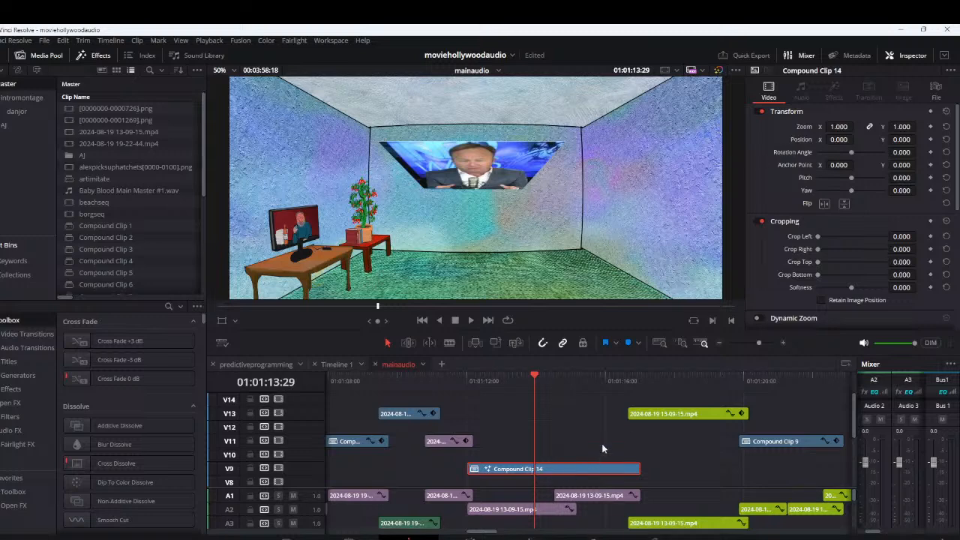
{"action": "left_click", "coordinate": [222, 320]}
{"action": "left_click_drag", "start_coordinate": [483, 164], "coordinate": [488, 128]}
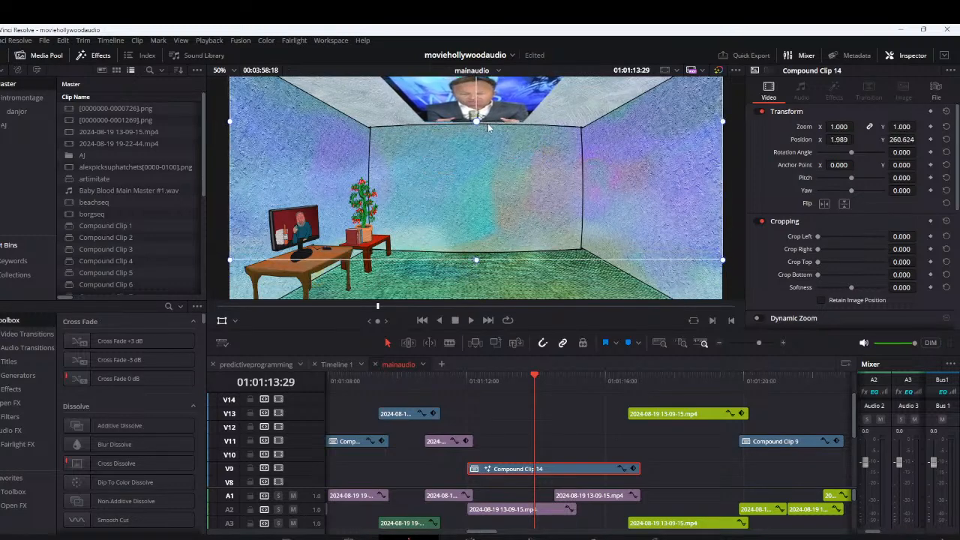
{"action": "scroll", "coordinate": [720, 129], "scroll_direction": "down", "scroll_amount": 3}
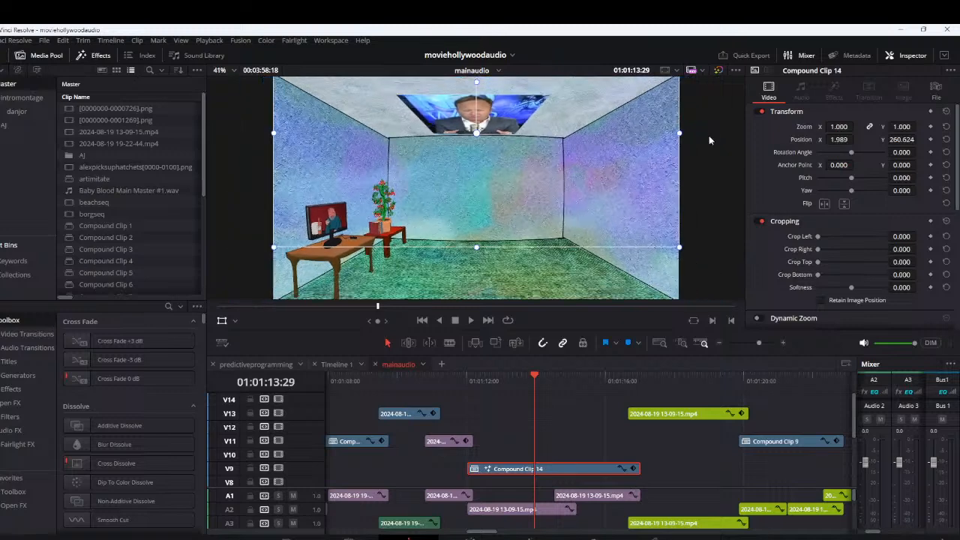
{"action": "scroll", "coordinate": [645, 159], "scroll_direction": "down", "scroll_amount": 1}
{"action": "left_click_drag", "start_coordinate": [592, 159], "coordinate": [663, 160]}
{"action": "scroll", "coordinate": [443, 146], "scroll_direction": "up", "scroll_amount": 4}
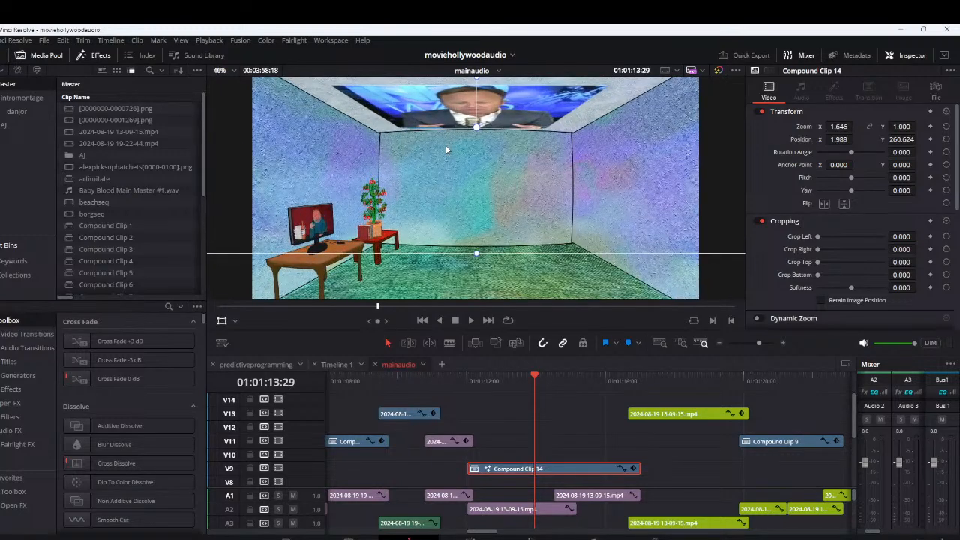
Preview the composite modes for Compound Clip 14 and set it to Color Burn
{"action": "scroll", "coordinate": [445, 145], "scroll_direction": "down", "scroll_amount": 3}
{"action": "scroll", "coordinate": [840, 252], "scroll_direction": "down", "scroll_amount": 3}
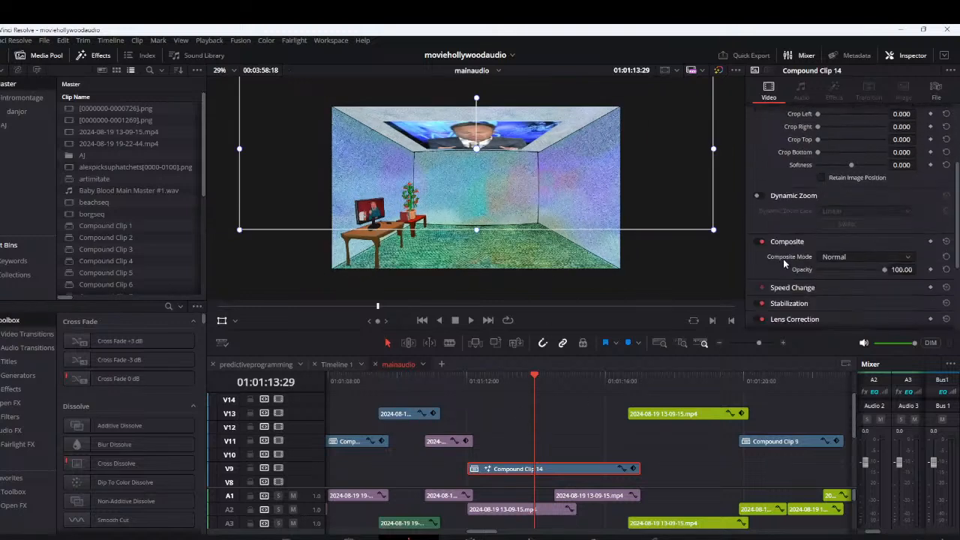
{"action": "left_click", "coordinate": [855, 256]}
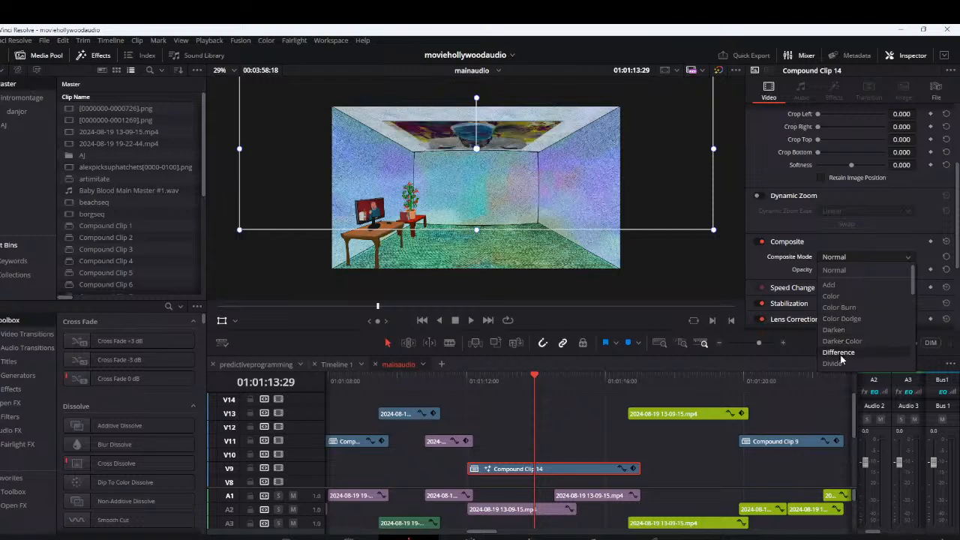
{"action": "scroll", "coordinate": [841, 360], "scroll_direction": "down", "scroll_amount": 1}
{"action": "scroll", "coordinate": [841, 358], "scroll_direction": "down", "scroll_amount": 3}
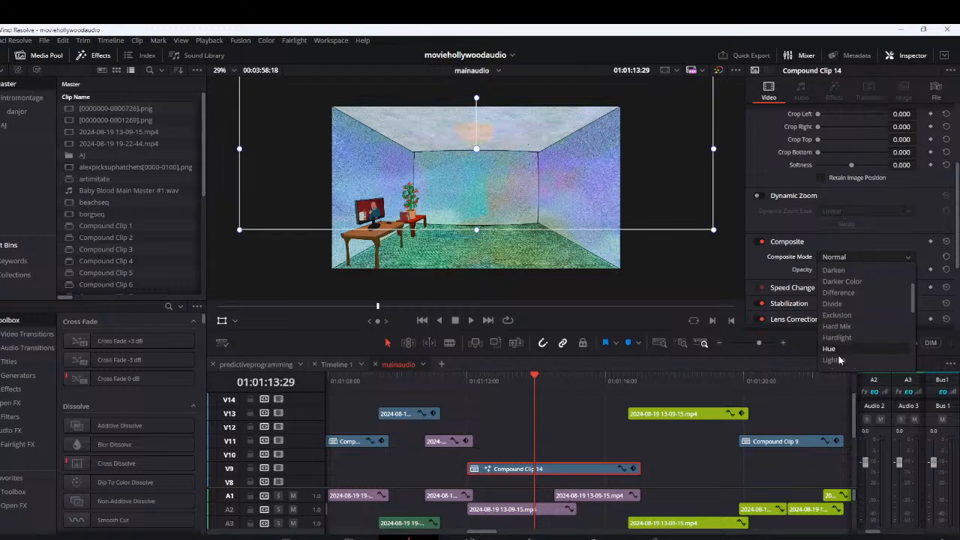
{"action": "scroll", "coordinate": [840, 300], "scroll_direction": "up", "scroll_amount": 3}
{"action": "left_click", "coordinate": [841, 312]}
Play and scrub through Compound Clip 14 to check the blended ceiling picture, and park the playhead at 01:01:11:13
{"action": "left_click", "coordinate": [454, 383]}
{"action": "key", "text": "space"}
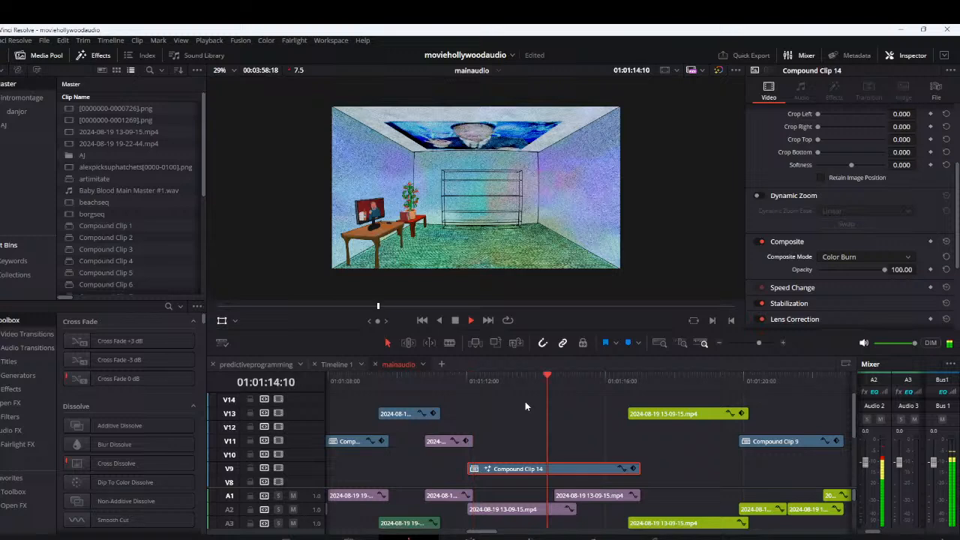
{"action": "key", "text": "space"}
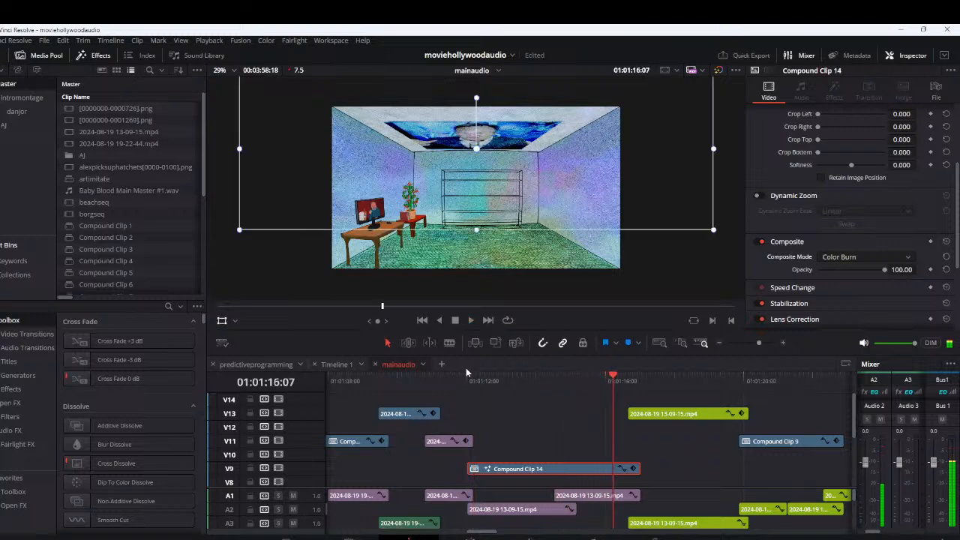
{"action": "left_click_drag", "start_coordinate": [468, 380], "coordinate": [609, 405]}
{"action": "left_click_drag", "start_coordinate": [514, 386], "coordinate": [447, 388]}
Open Compound Clip 14 in Fusion and copy its Shape3D1, Merge3D1, Renderer3D1 and MediaOut1 nodes
{"action": "left_click_drag", "start_coordinate": [518, 416], "coordinate": [567, 420]}
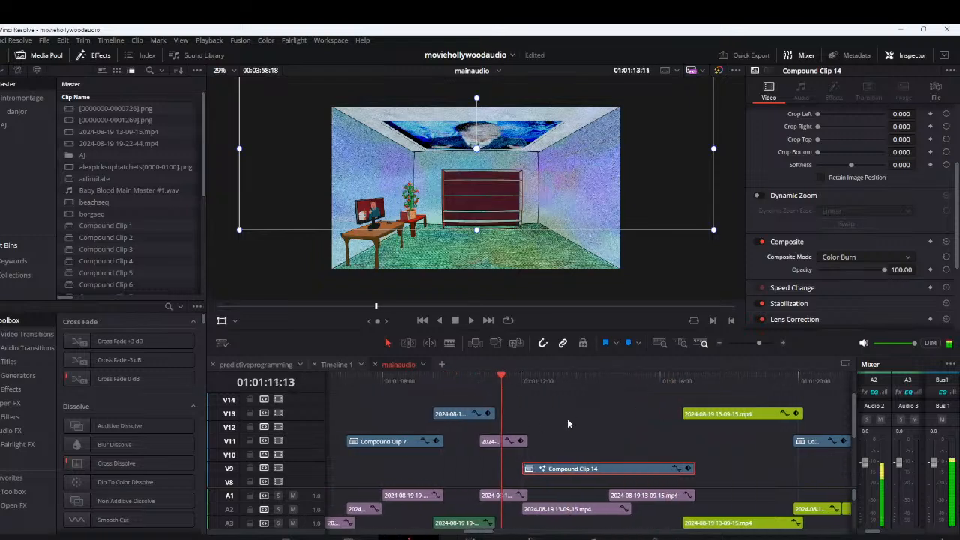
{"action": "left_click", "coordinate": [501, 441]}
{"action": "left_click", "coordinate": [585, 470]}
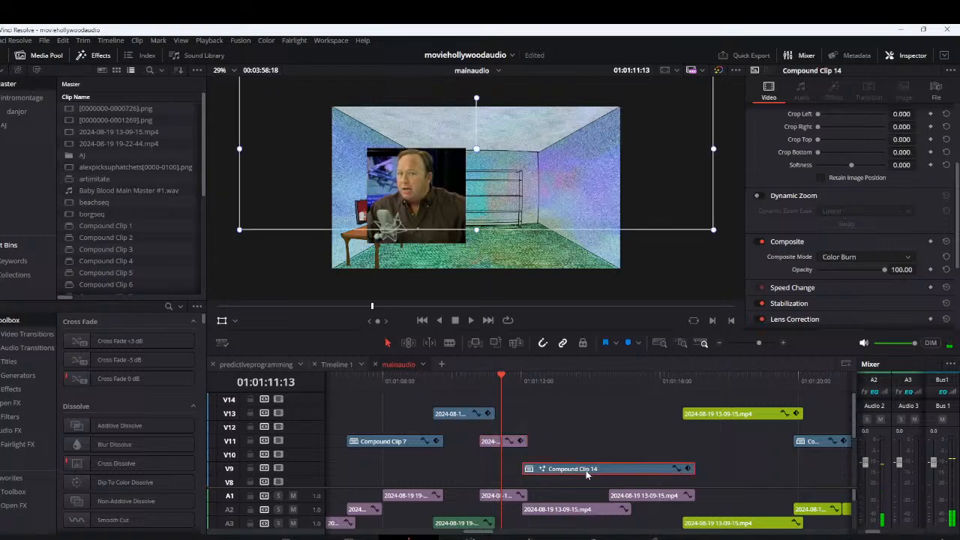
{"action": "right_click", "coordinate": [585, 471]}
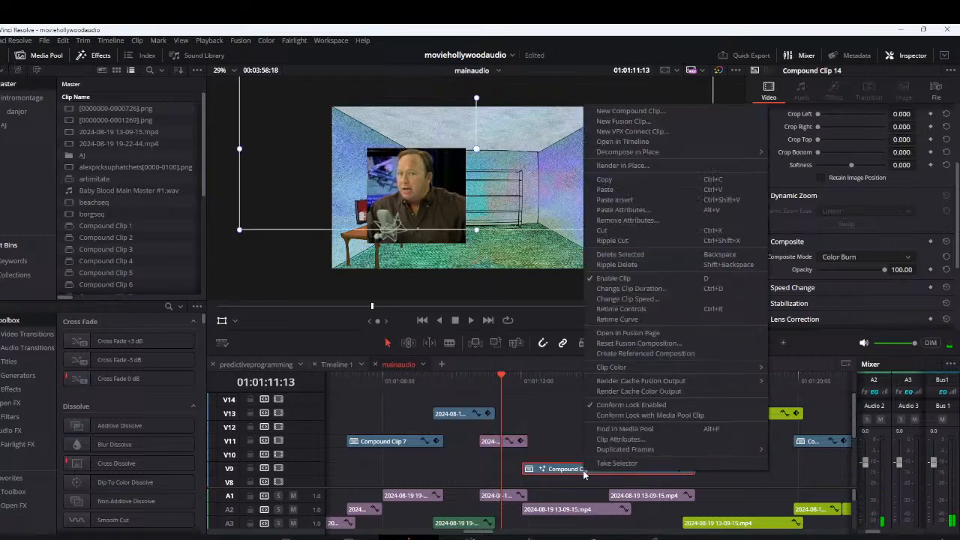
{"action": "left_click", "coordinate": [630, 335]}
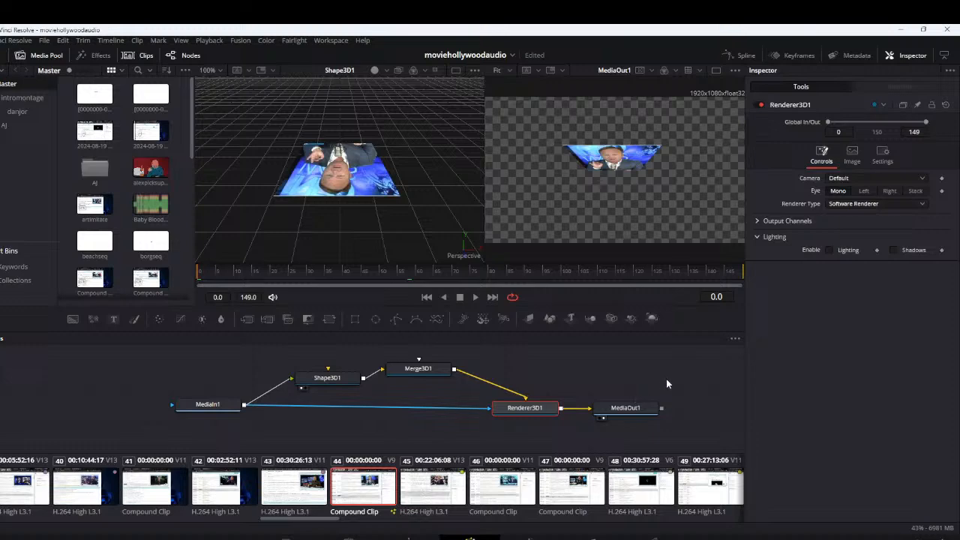
{"action": "left_click_drag", "start_coordinate": [663, 364], "coordinate": [307, 424]}
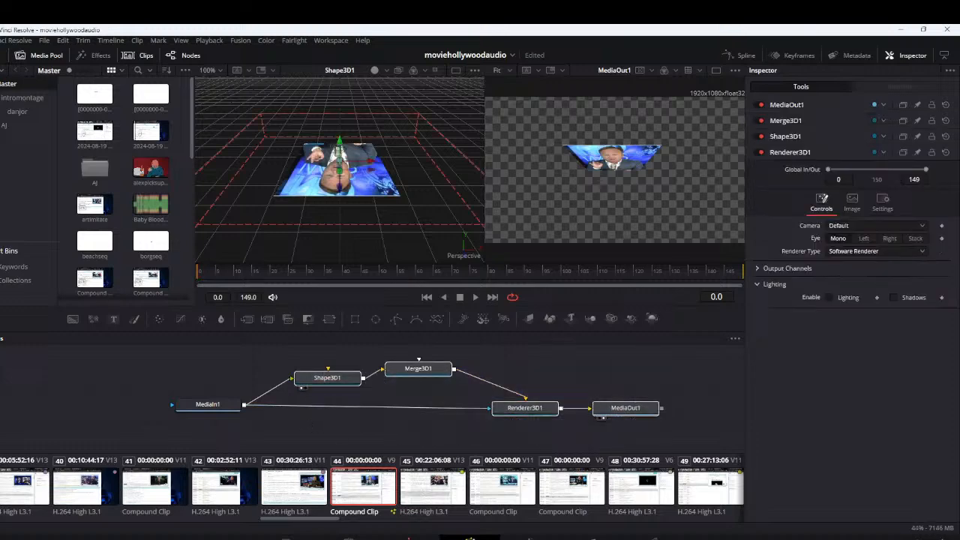
{"action": "left_click", "coordinate": [409, 537]}
{"action": "left_click", "coordinate": [499, 443]}
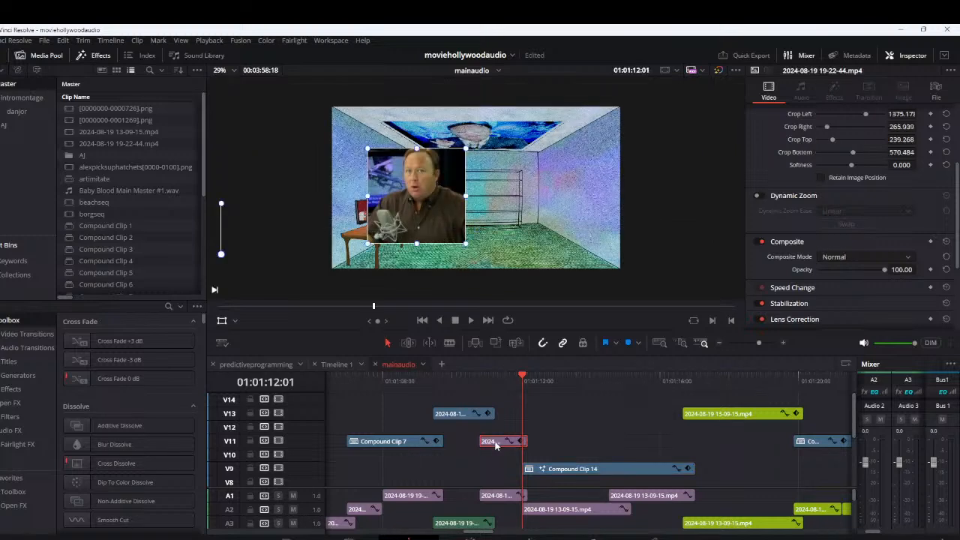
{"action": "right_click", "coordinate": [499, 442]}
{"action": "left_click", "coordinate": [548, 289]}
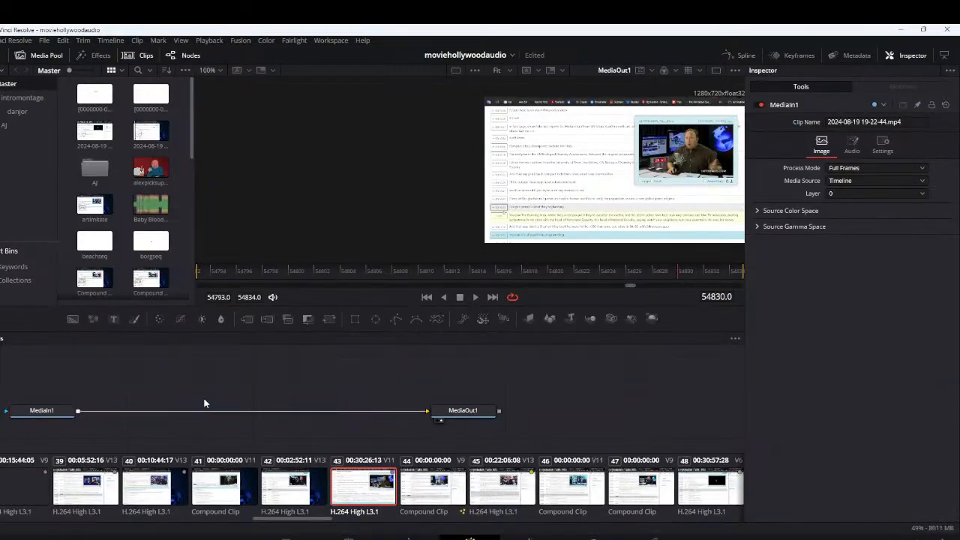
{"action": "key", "text": "ctrl+v"}
{"action": "left_click_drag", "start_coordinate": [282, 377], "coordinate": [389, 380]}
{"action": "left_click_drag", "start_coordinate": [152, 360], "coordinate": [328, 356]}
{"action": "left_click_drag", "start_coordinate": [189, 409], "coordinate": [132, 408]}
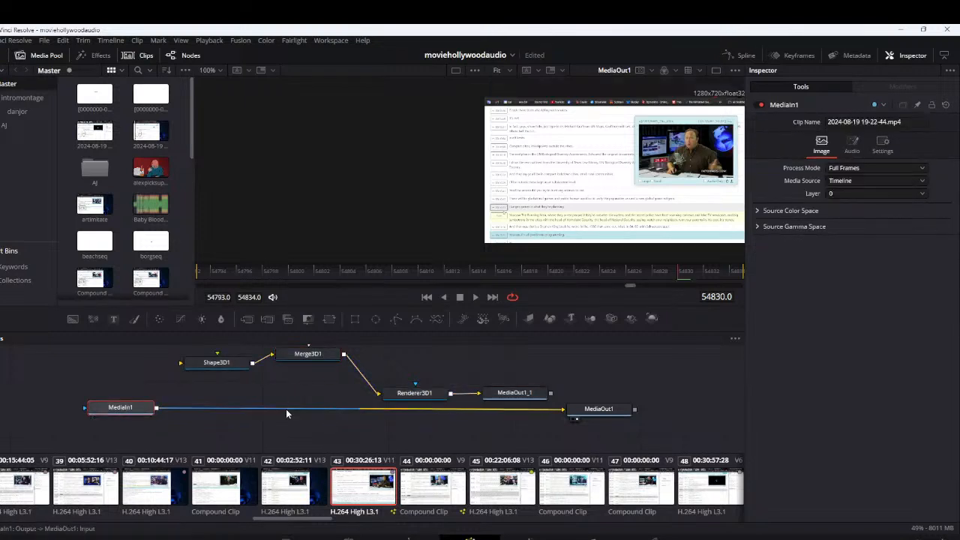
Disconnect MediaIn1 from MediaOut1, delete the pasted MediaOut1_1 node and connect Renderer3D1 to MediaOut1
{"action": "left_click", "coordinate": [366, 410]}
{"action": "left_click_drag", "start_coordinate": [550, 392], "coordinate": [563, 410]}
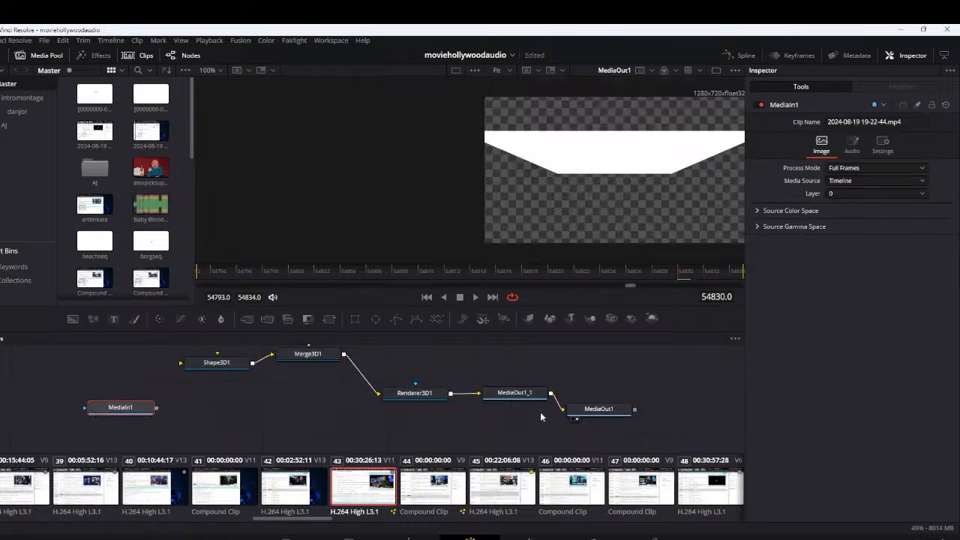
{"action": "left_click", "coordinate": [560, 404]}
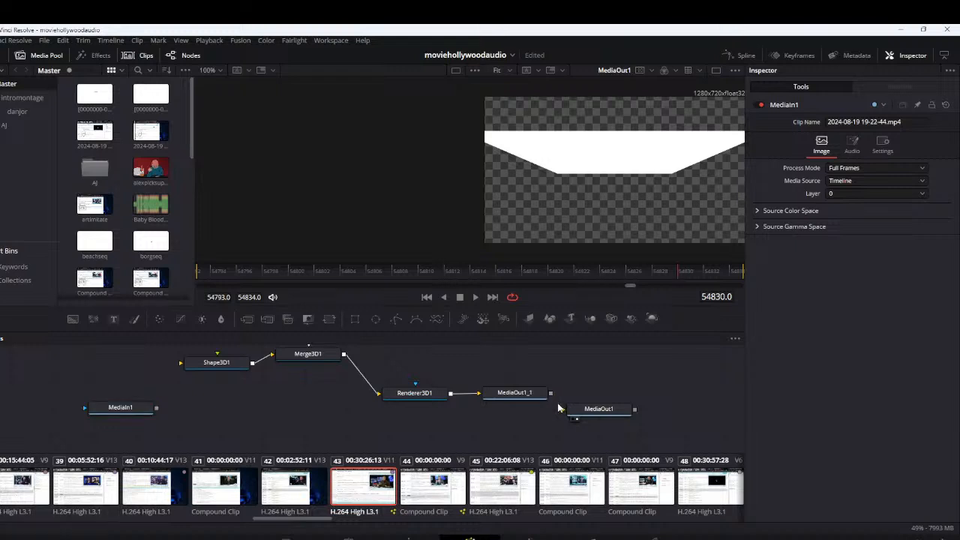
{"action": "left_click", "coordinate": [528, 396]}
{"action": "key", "text": "Delete"}
{"action": "left_click_drag", "start_coordinate": [450, 392], "coordinate": [562, 409]}
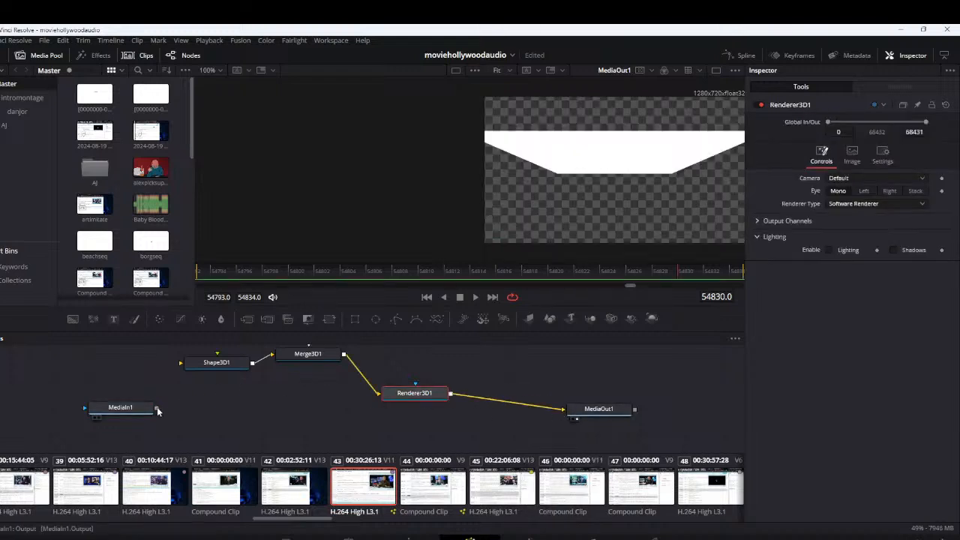
Try feeding MediaIn1 into Shape3D1, disconnect it again and return to the Edit page
{"action": "left_click_drag", "start_coordinate": [120, 407], "coordinate": [180, 362]}
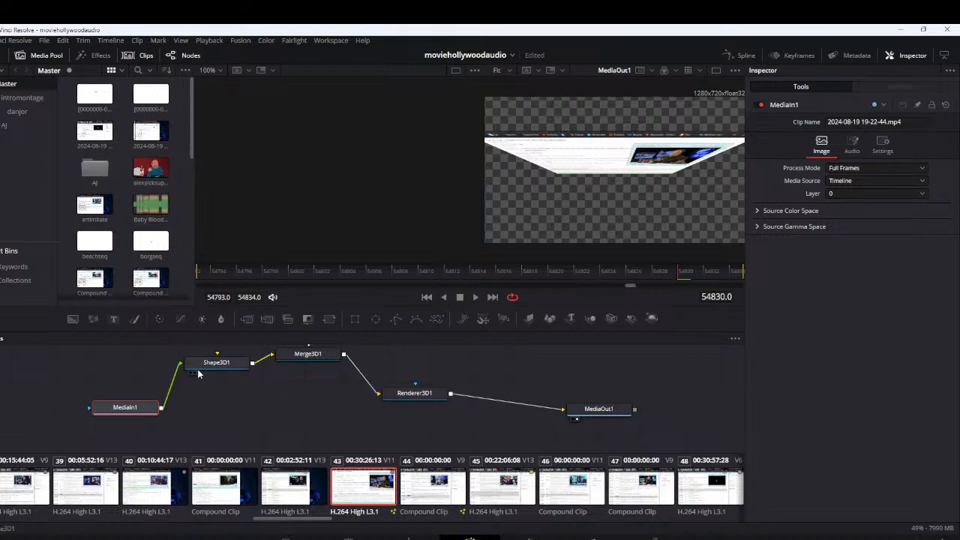
{"action": "left_click", "coordinate": [174, 377]}
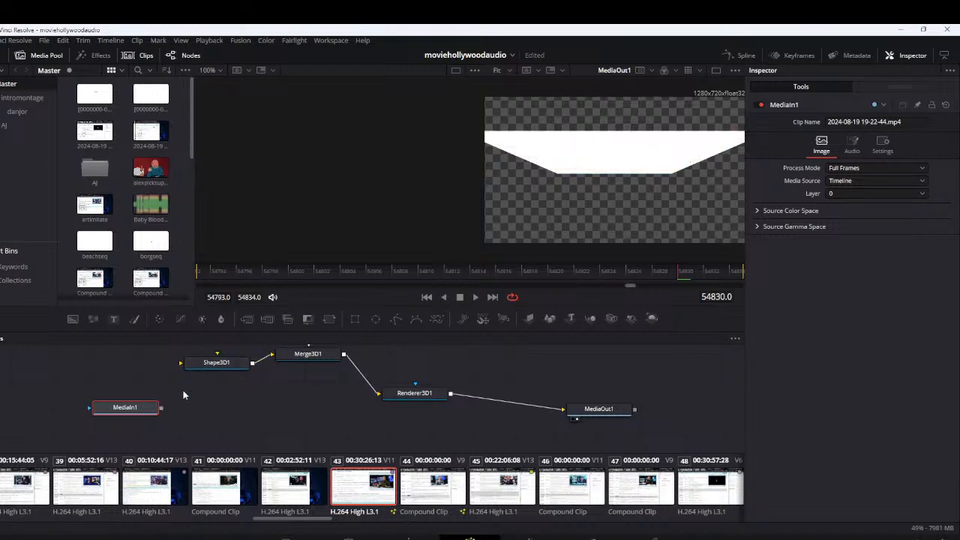
{"action": "left_click", "coordinate": [408, 537]}
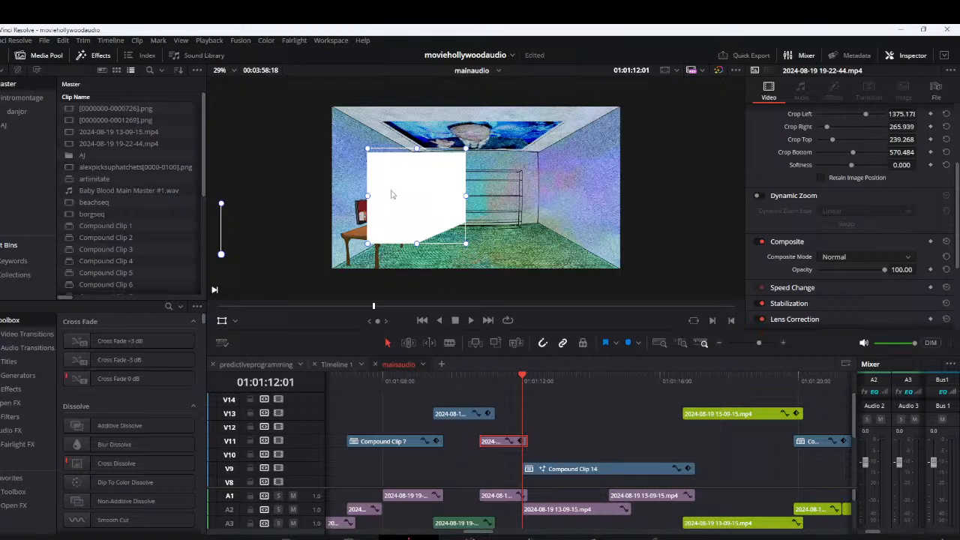
Scrub the V11 clip around 01:01:11:08 and review its transform and cropping settings
{"action": "left_click", "coordinate": [496, 380]}
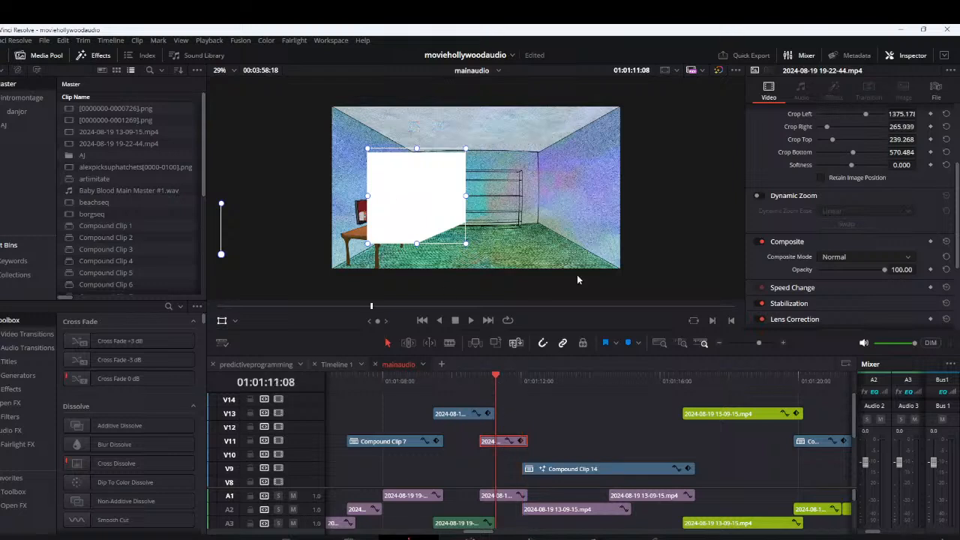
{"action": "scroll", "coordinate": [797, 294], "scroll_direction": "up", "scroll_amount": 4}
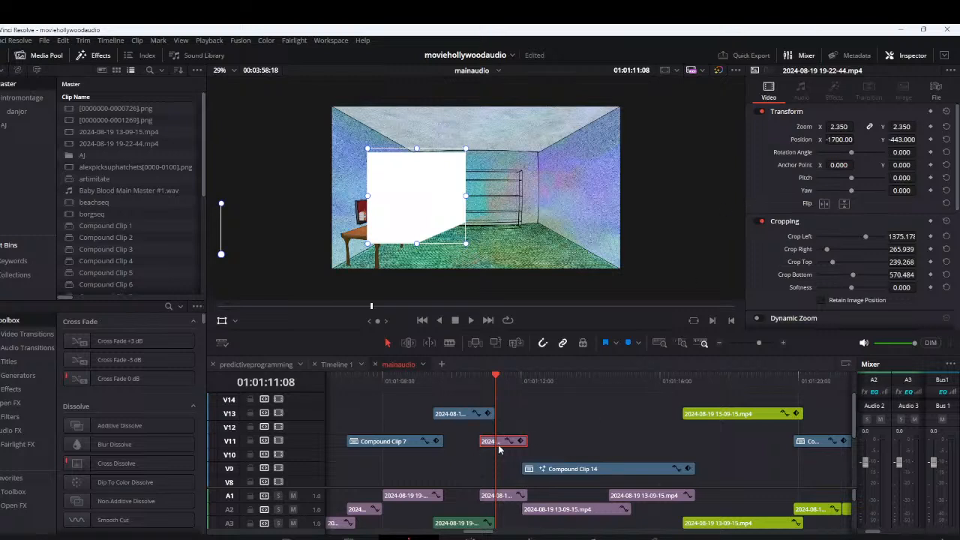
{"action": "mouse_move", "coordinate": [496, 380]}
{"action": "left_mouse_down"}
{"action": "mouse_move", "coordinate": [508, 380]}
{"action": "mouse_move", "coordinate": [490, 380]}
{"action": "left_mouse_up"}
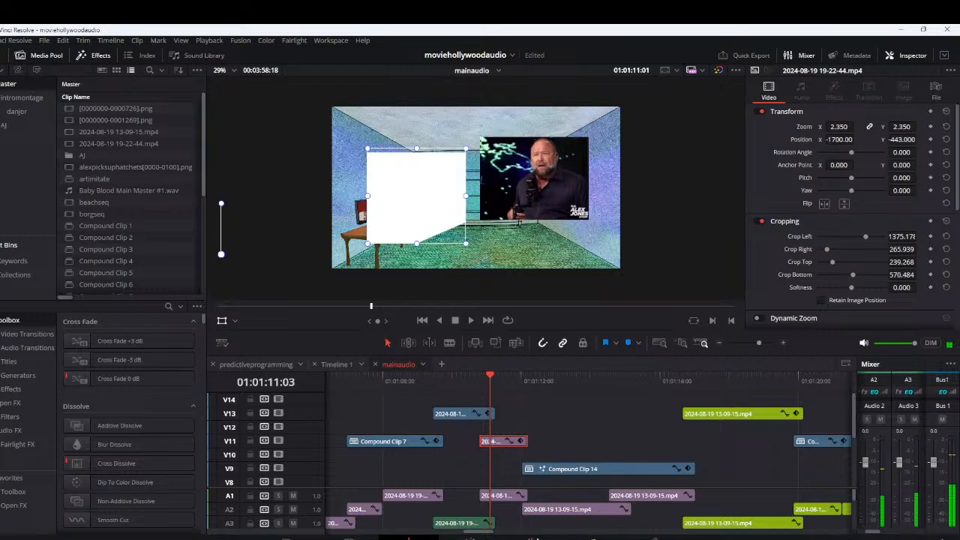
{"action": "left_click", "coordinate": [495, 380]}
Reopen the V11 clip in Fusion, reconnect MediaIn1 directly to MediaOut1 and delete the pasted Shape3D1, Merge3D1 and Renderer3D1 nodes
{"action": "right_click", "coordinate": [497, 441]}
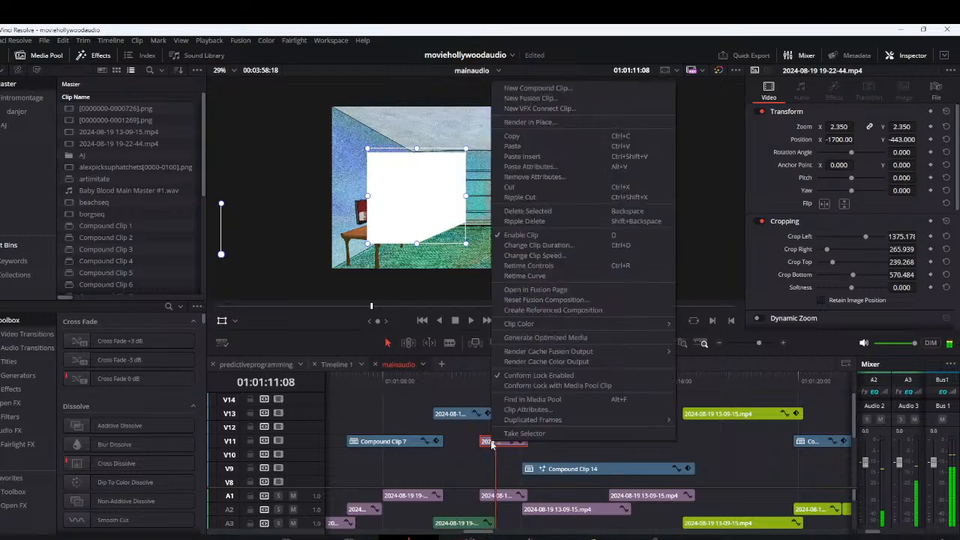
{"action": "left_click", "coordinate": [559, 290]}
{"action": "left_click", "coordinate": [501, 426]}
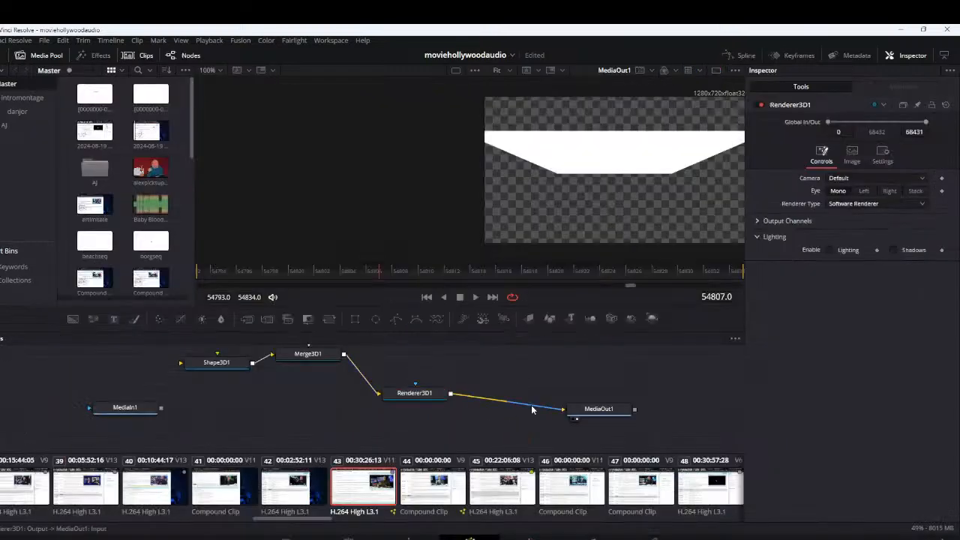
{"action": "left_click", "coordinate": [533, 407]}
{"action": "left_click_drag", "start_coordinate": [162, 408], "coordinate": [565, 408]}
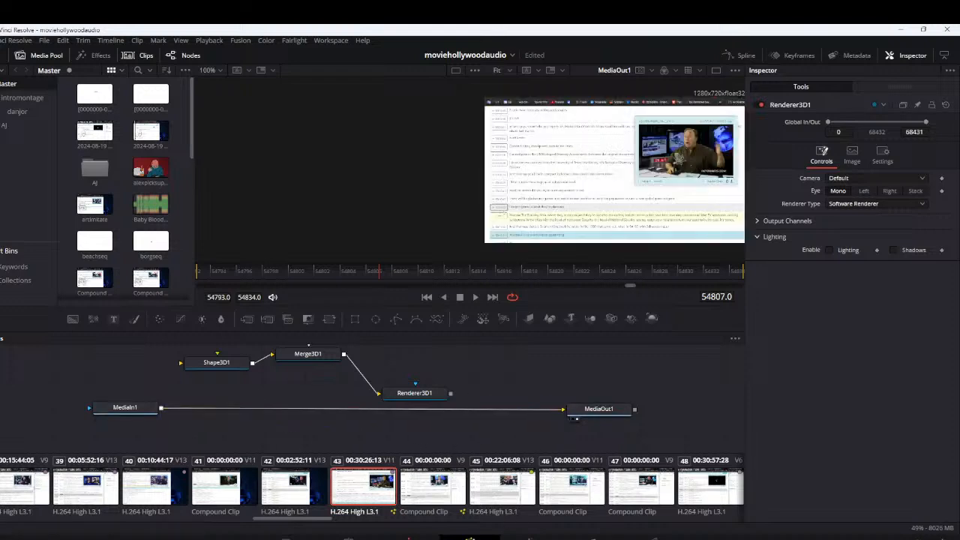
{"action": "left_click_drag", "start_coordinate": [446, 361], "coordinate": [219, 369]}
{"action": "left_click_drag", "start_coordinate": [140, 354], "coordinate": [449, 404]}
{"action": "key", "text": "Delete"}
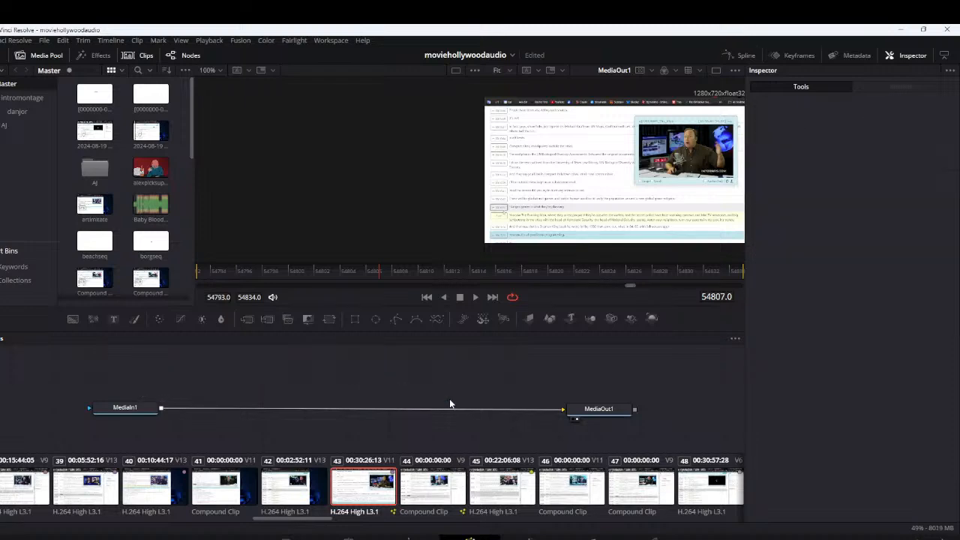
{"action": "left_click", "coordinate": [418, 535]}
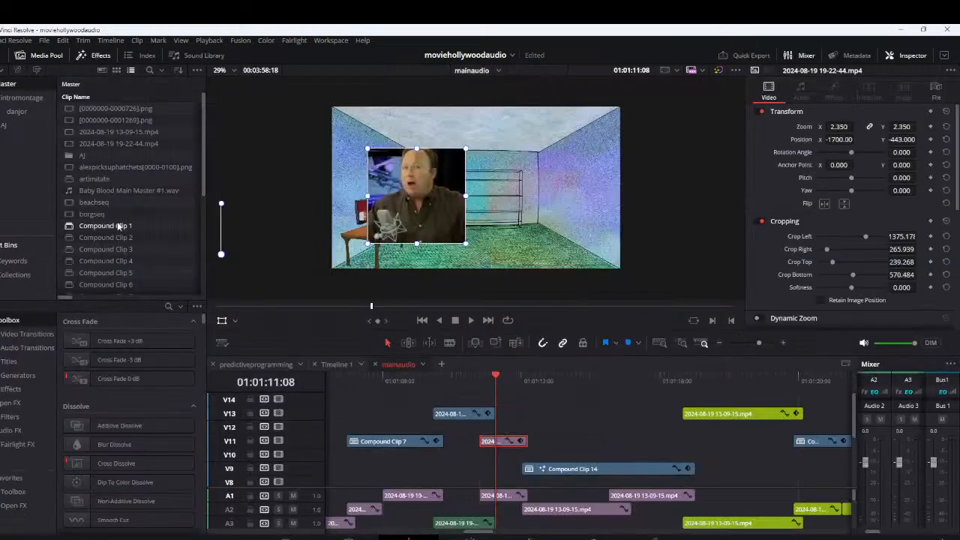
{"action": "right_click", "coordinate": [504, 442]}
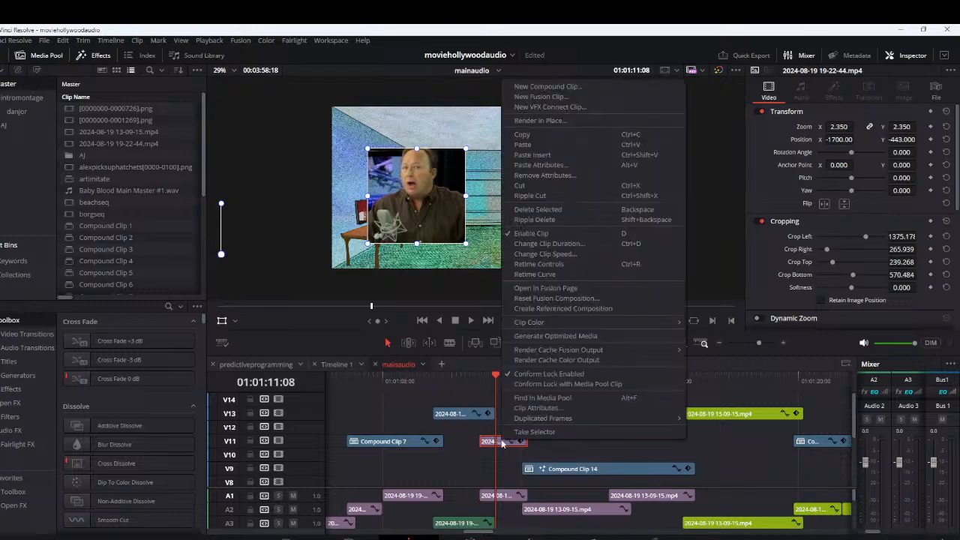
{"action": "left_click", "coordinate": [551, 87]}
{"action": "left_click", "coordinate": [540, 322]}
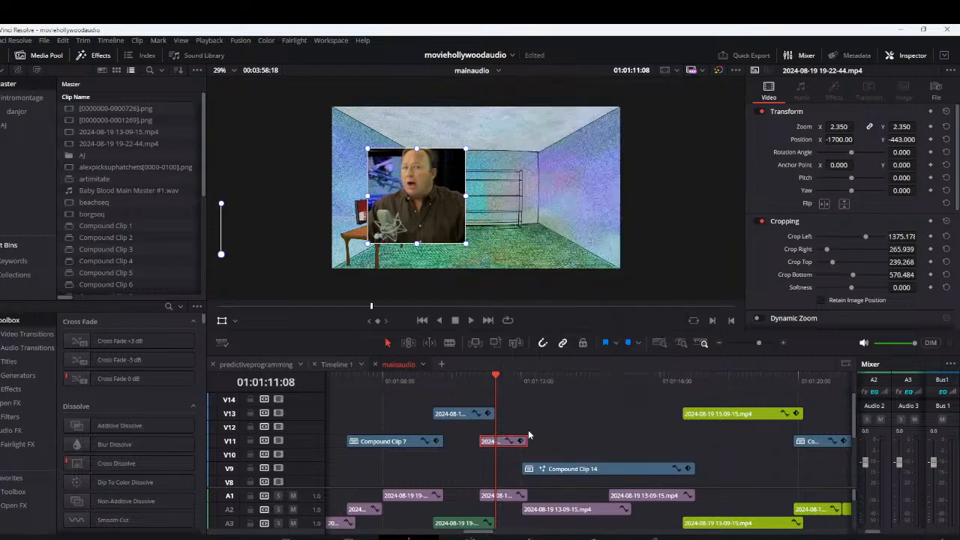
Open Compound Clip 15 in Fusion and paste the copied 3D nodes into its node graph
{"action": "right_click", "coordinate": [496, 443]}
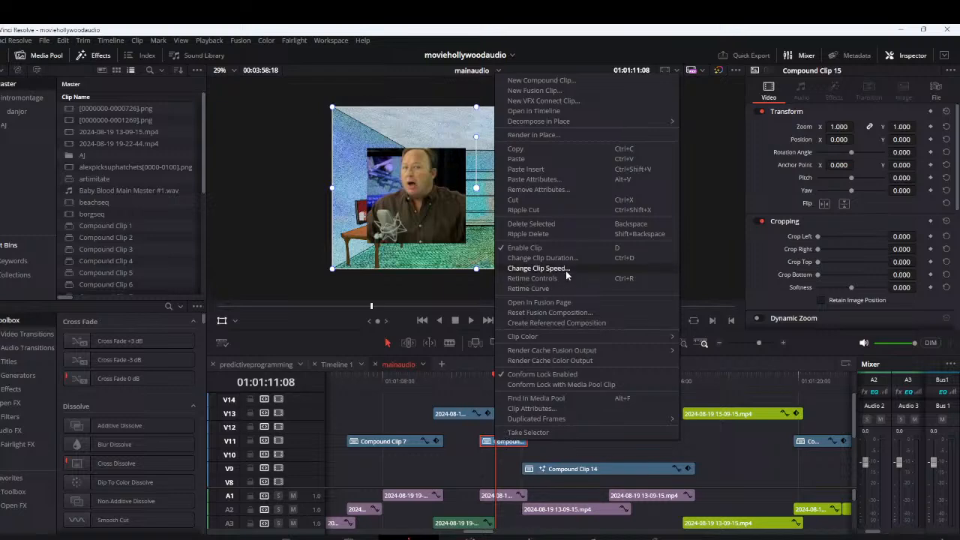
{"action": "left_click", "coordinate": [575, 306]}
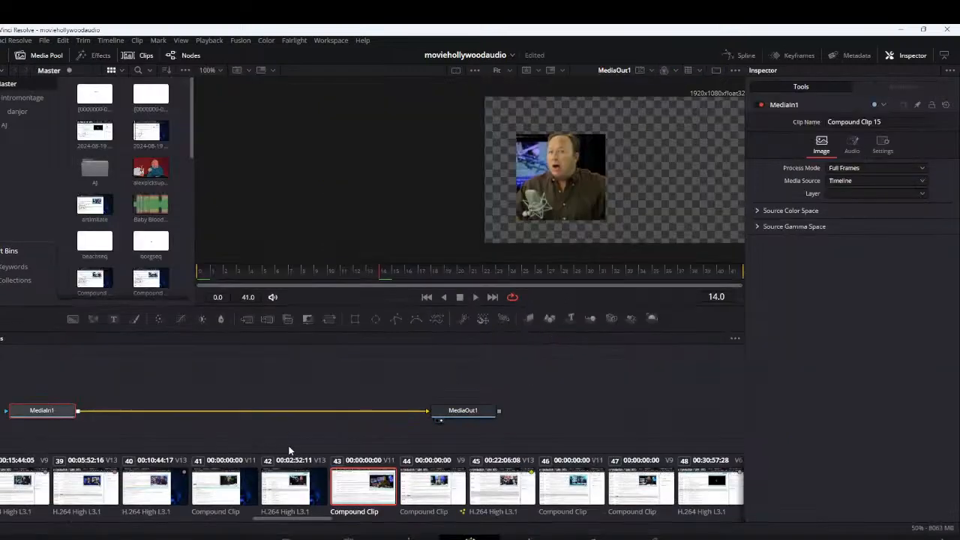
{"action": "left_click_drag", "start_coordinate": [289, 450], "coordinate": [345, 435]}
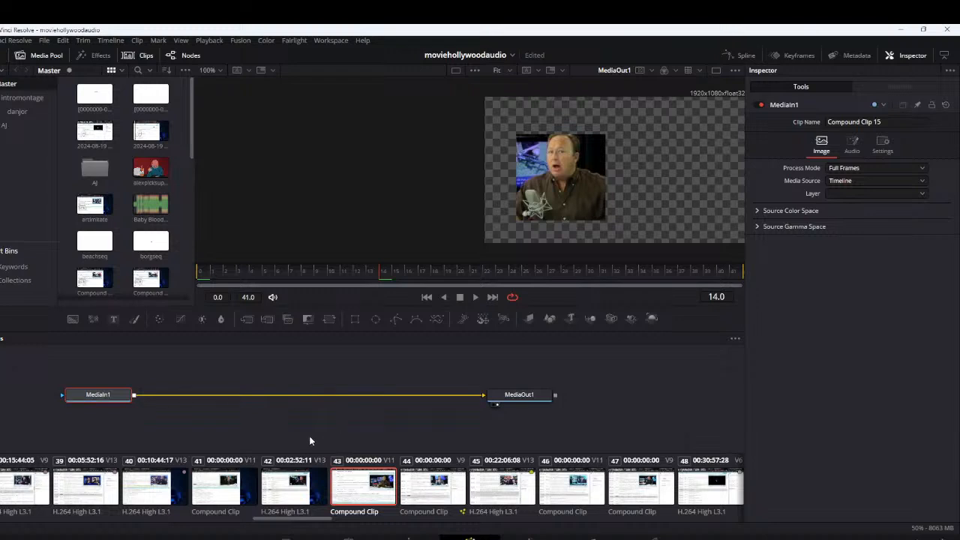
{"action": "left_click", "coordinate": [344, 371]}
{"action": "key", "text": "ctrl+v"}
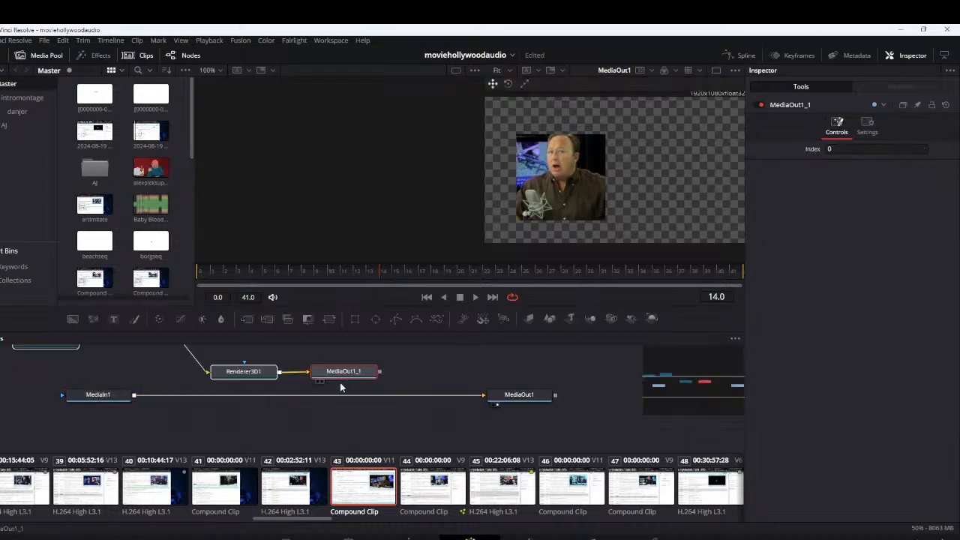
Delete the pasted MediaOut1_1 node and insert Renderer3D1 between MediaIn1 and MediaOut1
{"action": "left_click", "coordinate": [377, 380]}
{"action": "left_click", "coordinate": [358, 372]}
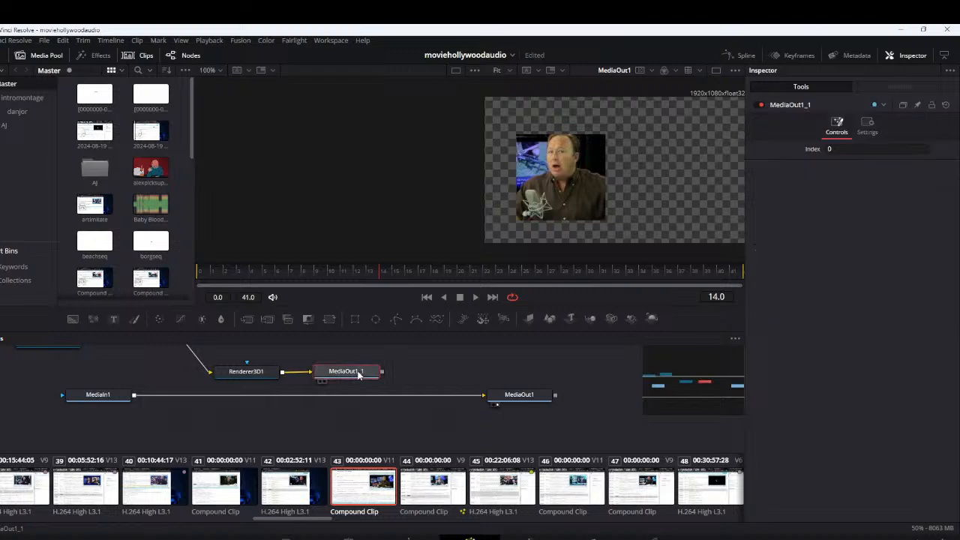
{"action": "key", "text": "Delete"}
{"action": "left_click_drag", "start_coordinate": [250, 373], "coordinate": [422, 396]}
Move Shape3D1 and Merge3D1 to sit between MediaIn1 and Renderer3D1 in the node graph
{"action": "left_click_drag", "start_coordinate": [424, 431], "coordinate": [480, 465]}
{"action": "left_click_drag", "start_coordinate": [130, 372], "coordinate": [386, 410]}
{"action": "left_click_drag", "start_coordinate": [286, 417], "coordinate": [290, 378]}
{"action": "mouse_move", "coordinate": [407, 372]}
{"action": "left_mouse_down"}
{"action": "mouse_move", "coordinate": [409, 399]}
{"action": "mouse_move", "coordinate": [417, 387]}
{"action": "left_mouse_up"}
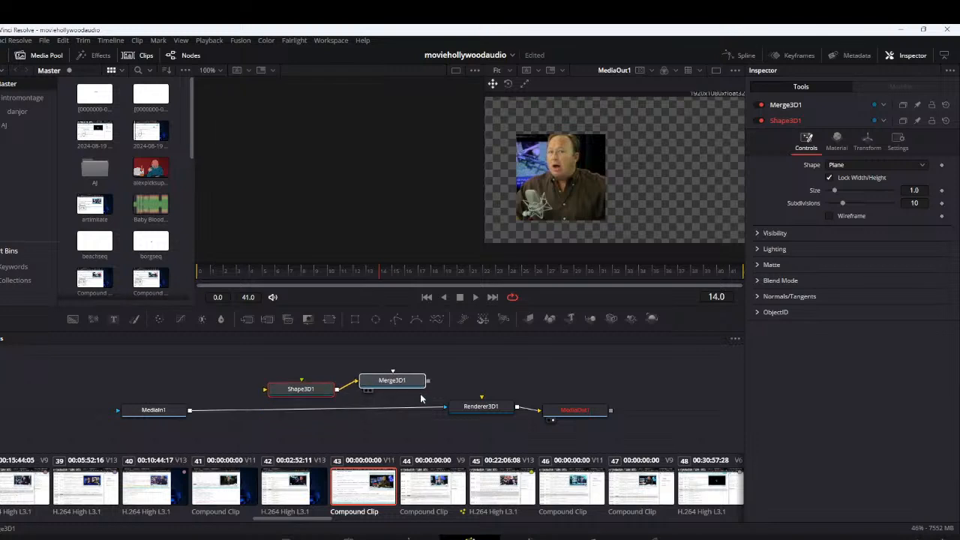
Disconnect MediaIn1 from Renderer3D1, feed it into Shape3D1, connect Merge3D1 to Renderer3D1 and line up the node chain
{"action": "left_click", "coordinate": [412, 406]}
{"action": "left_click_drag", "start_coordinate": [190, 409], "coordinate": [267, 389]}
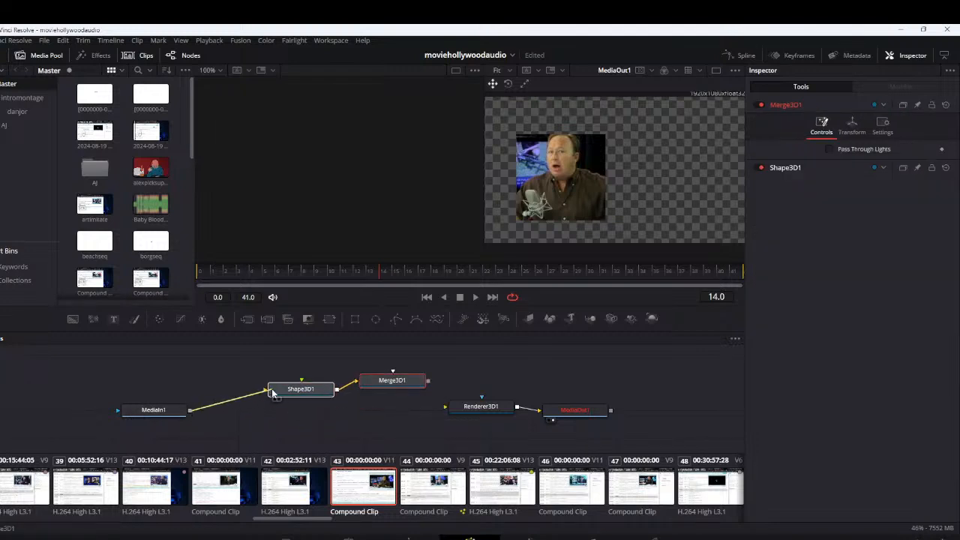
{"action": "left_click_drag", "start_coordinate": [427, 381], "coordinate": [446, 406]}
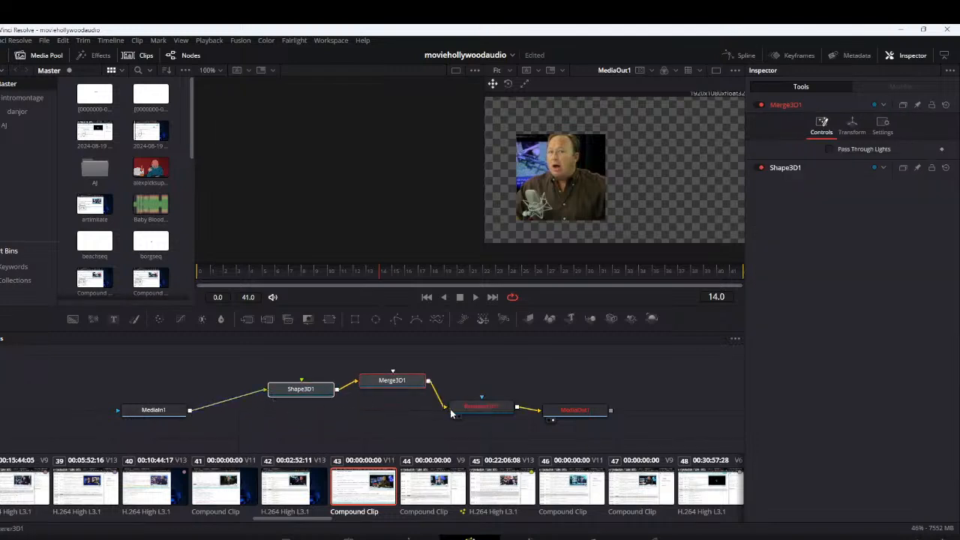
{"action": "left_click_drag", "start_coordinate": [392, 383], "coordinate": [391, 409]}
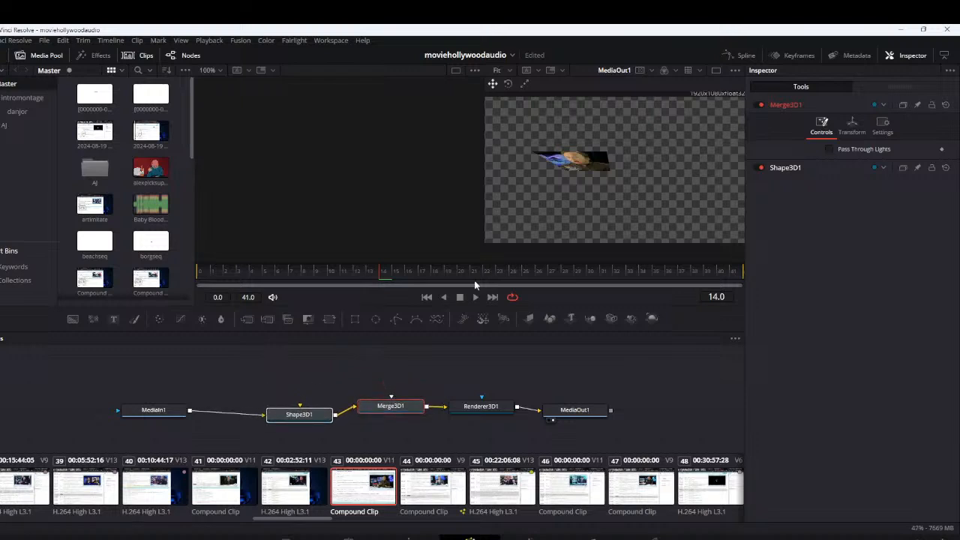
Show Shape3D1 in the 3D viewer and reset its Y translation and X rotation to 0
{"action": "left_click", "coordinate": [282, 420]}
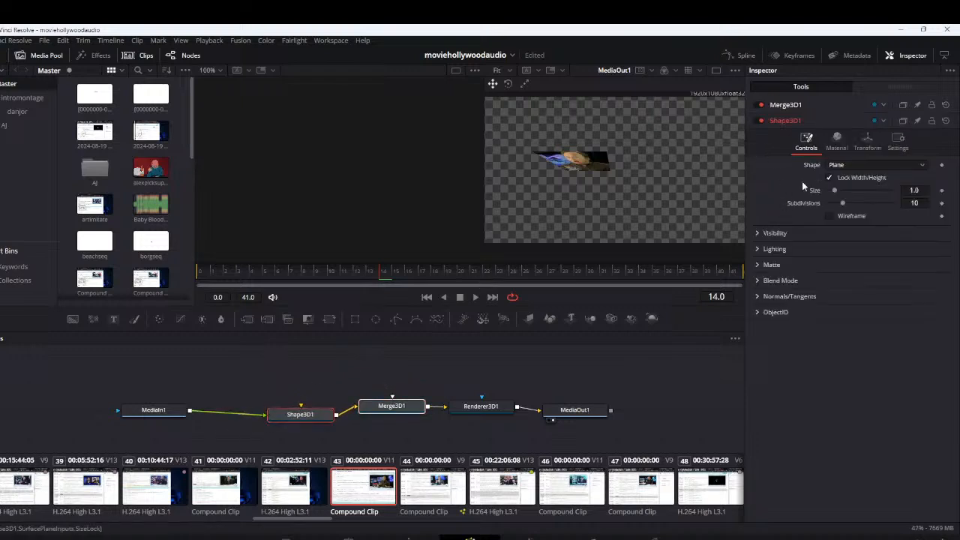
{"action": "left_click", "coordinate": [866, 141]}
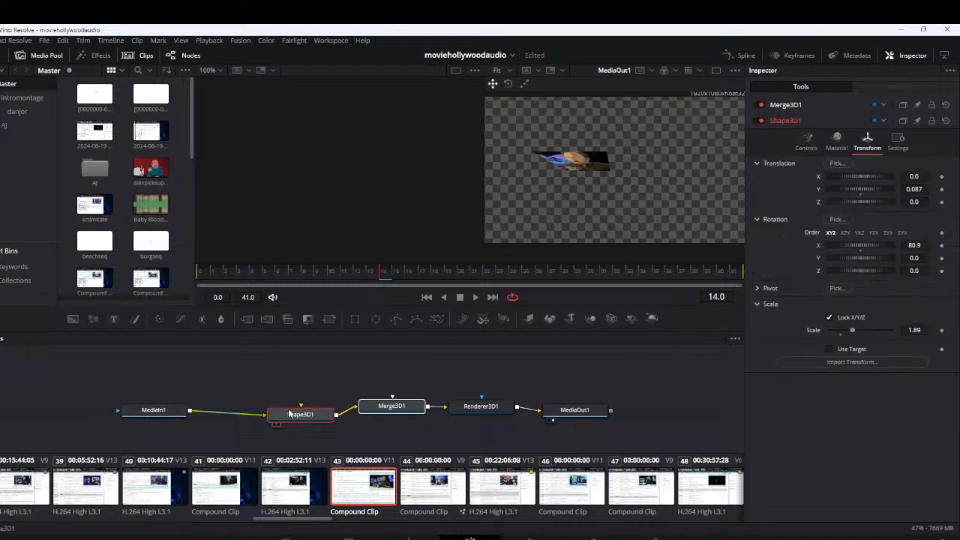
{"action": "left_click_drag", "start_coordinate": [279, 417], "coordinate": [277, 423]}
{"action": "left_click", "coordinate": [273, 431]}
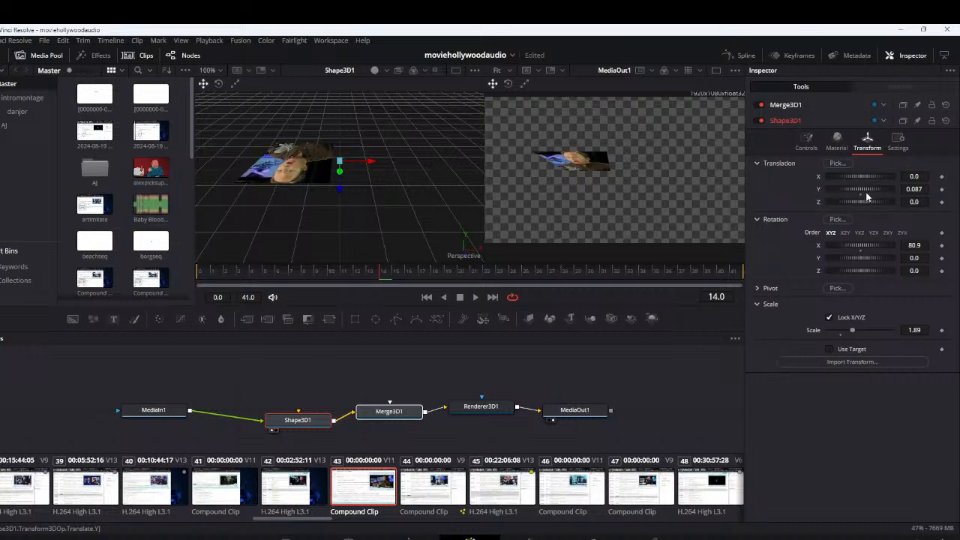
{"action": "double_click", "coordinate": [908, 190]}
{"action": "type", "text": "0"}
{"action": "double_click", "coordinate": [913, 247]}
{"action": "type", "text": "0"}
{"action": "left_click", "coordinate": [918, 260]}
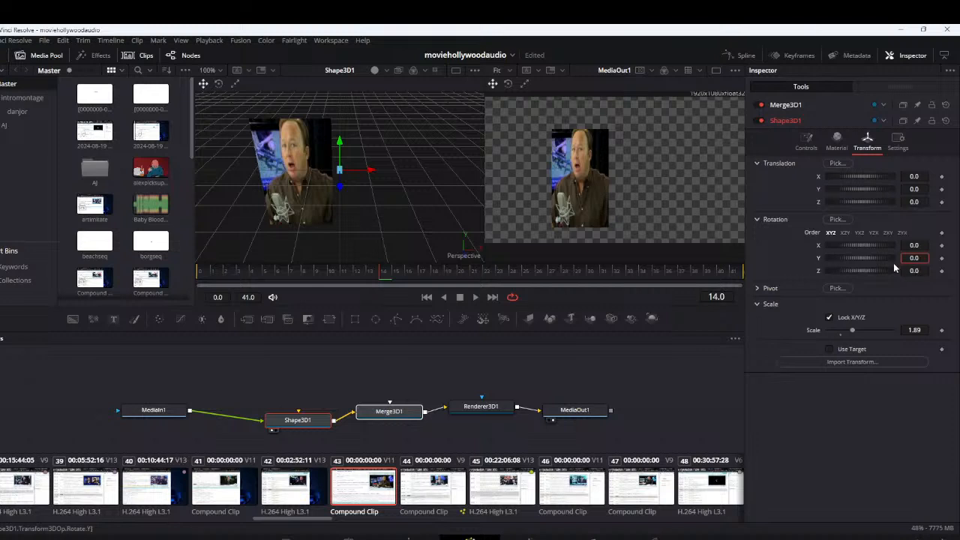
Rotate Shape3D1 to about 60 degrees around Y and set its uniform scale to about 1.615
{"action": "left_click_drag", "start_coordinate": [850, 260], "coordinate": [862, 264]}
{"action": "scroll", "coordinate": [516, 181], "scroll_direction": "down", "scroll_amount": 4}
{"action": "scroll", "coordinate": [500, 181], "scroll_direction": "up", "scroll_amount": 5}
{"action": "scroll", "coordinate": [423, 195], "scroll_direction": "down", "scroll_amount": 2}
{"action": "scroll", "coordinate": [602, 197], "scroll_direction": "down", "scroll_amount": 2}
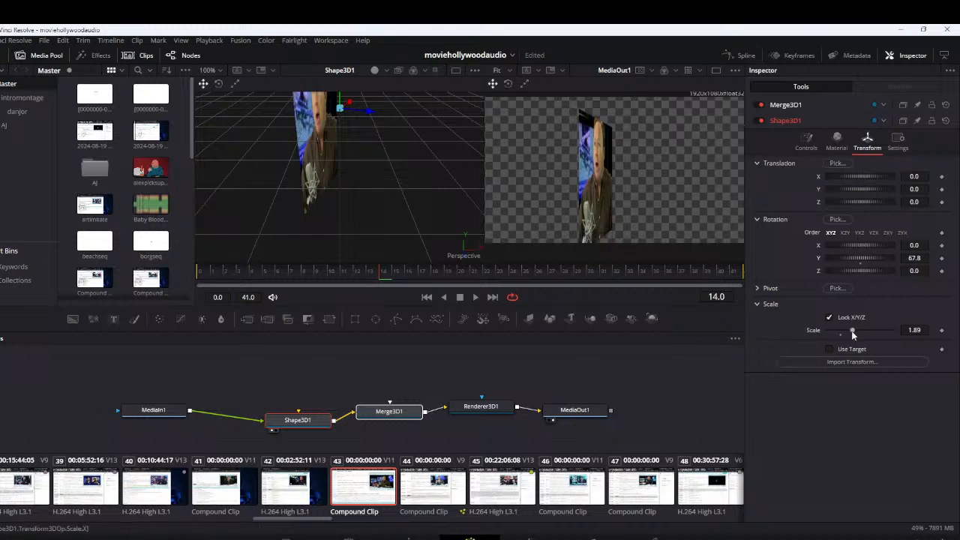
{"action": "left_click_drag", "start_coordinate": [852, 335], "coordinate": [848, 331]}
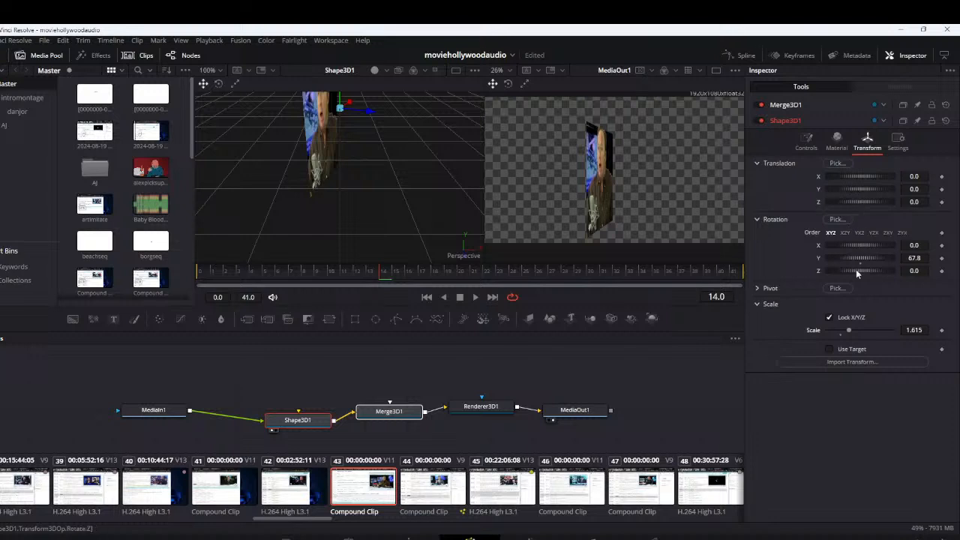
{"action": "left_click_drag", "start_coordinate": [862, 263], "coordinate": [862, 262]}
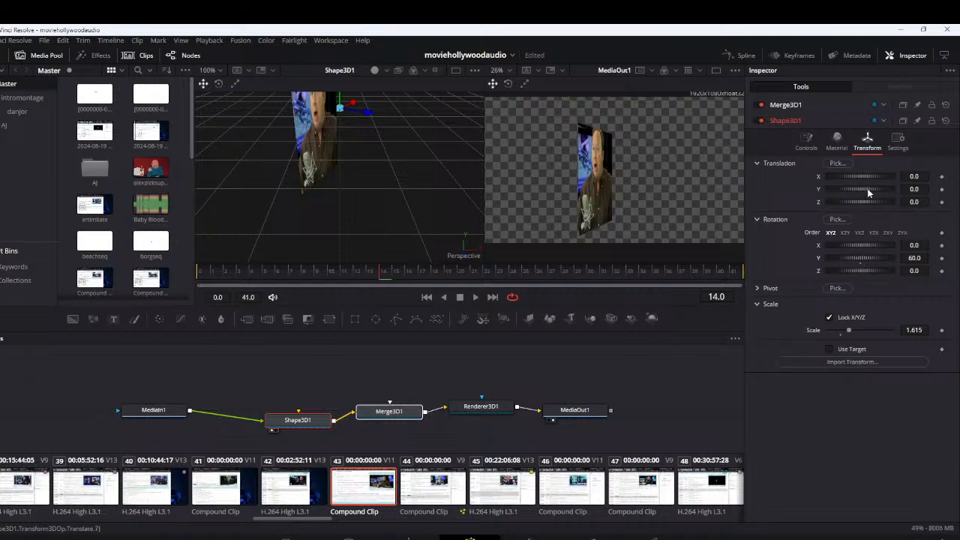
Unlock Shape3D1's X/Y/Z scale and widen only its X scale to about 1.89
{"action": "left_click", "coordinate": [758, 289]}
{"action": "left_click", "coordinate": [758, 288]}
{"action": "left_click", "coordinate": [758, 289]}
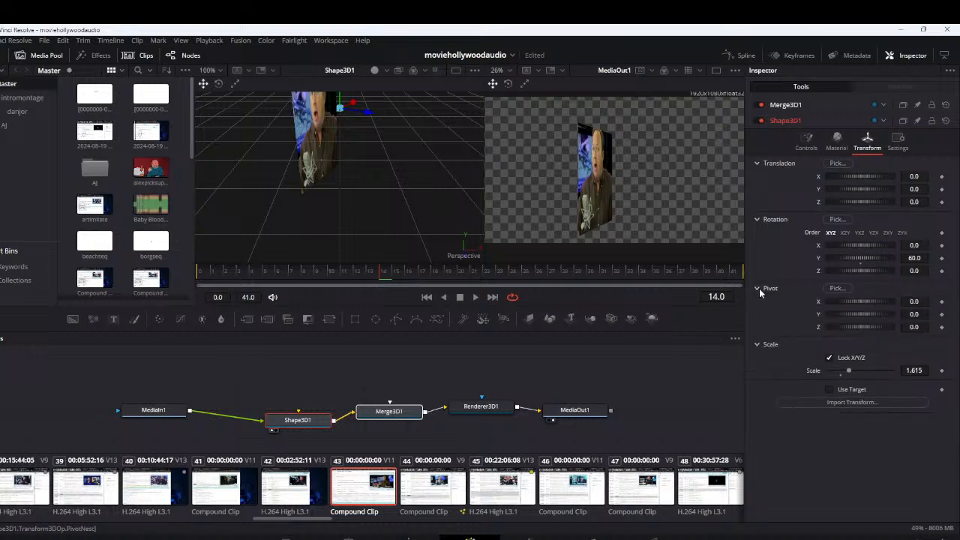
{"action": "left_click", "coordinate": [828, 359]}
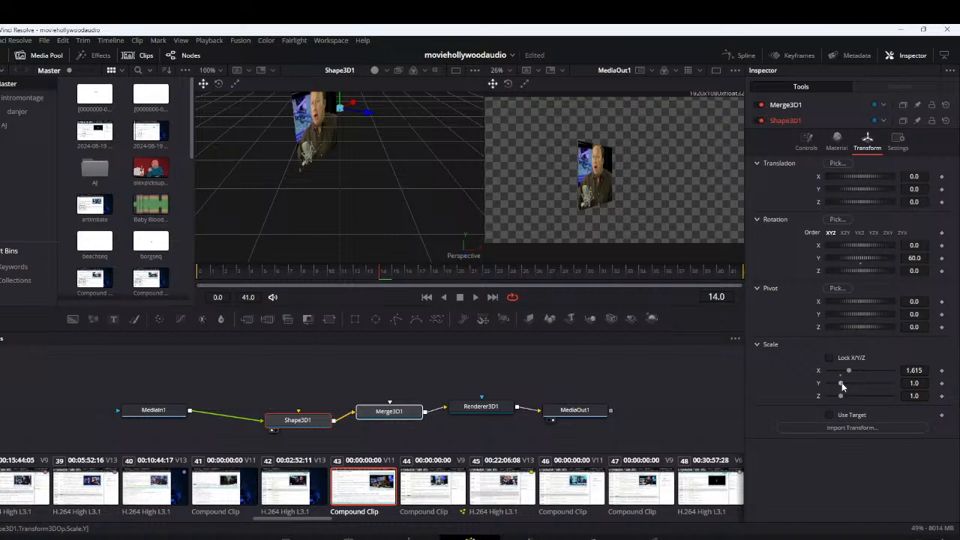
{"action": "left_click_drag", "start_coordinate": [850, 374], "coordinate": [854, 373]}
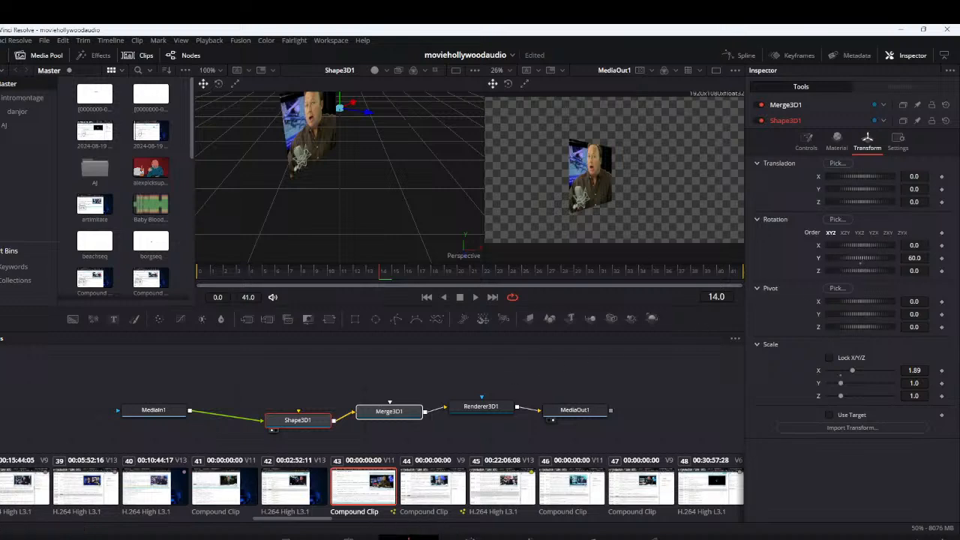
Return to the Edit page and move Compound Clip 15 onto the room's left wall, at about X -578.5, Y 194
{"action": "left_click", "coordinate": [409, 537]}
{"action": "left_click_drag", "start_coordinate": [463, 224], "coordinate": [374, 197]}
{"action": "left_click_drag", "start_coordinate": [376, 196], "coordinate": [377, 197]}
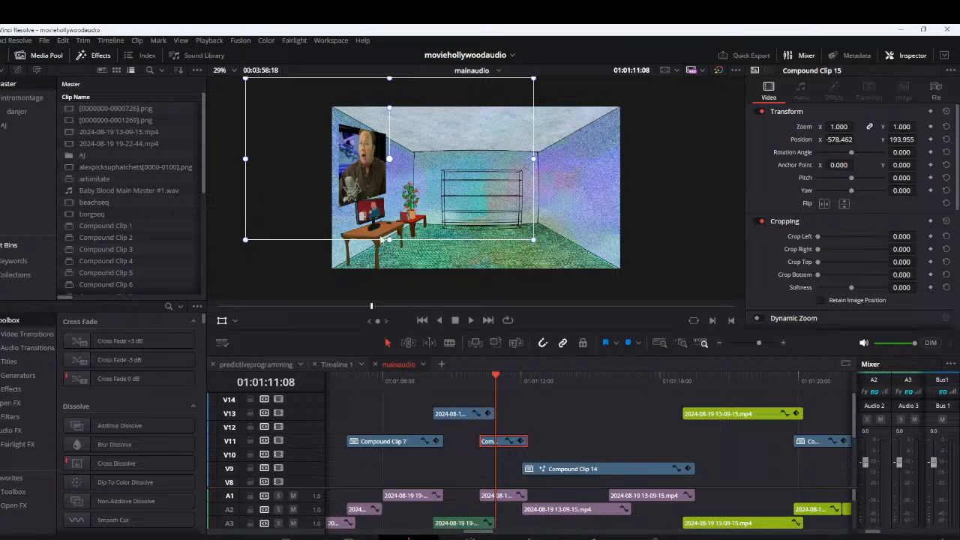
Reopen Compound Clip 15 in Fusion and set Shape3D1's Y rotation to about 75.6 and X scale to about 3.03
{"action": "right_click", "coordinate": [490, 445]}
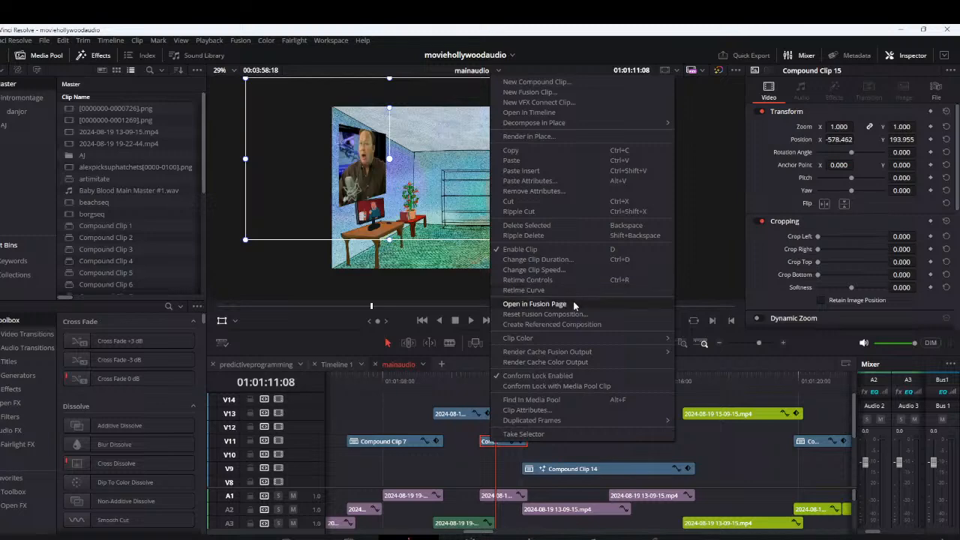
{"action": "left_click", "coordinate": [570, 305]}
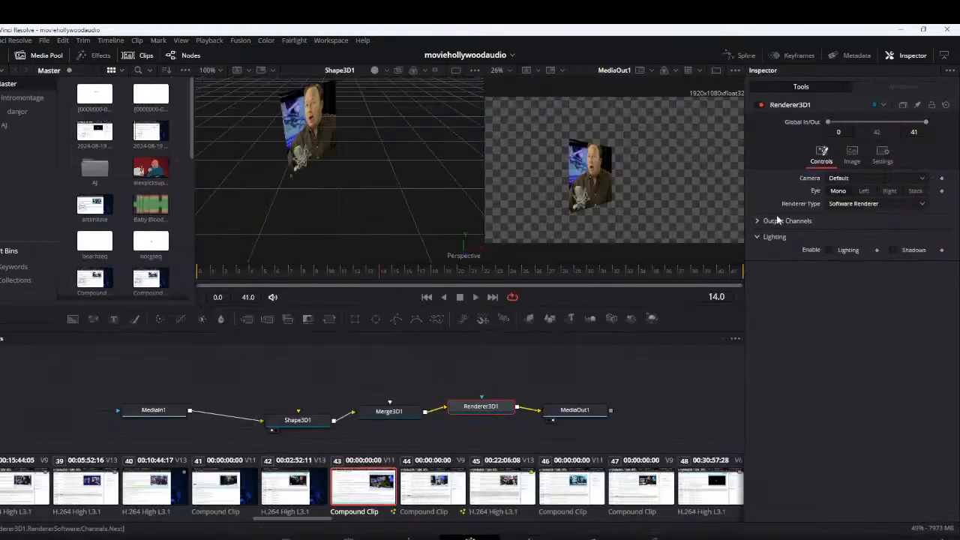
{"action": "left_click", "coordinate": [298, 420]}
{"action": "left_click", "coordinate": [867, 126]}
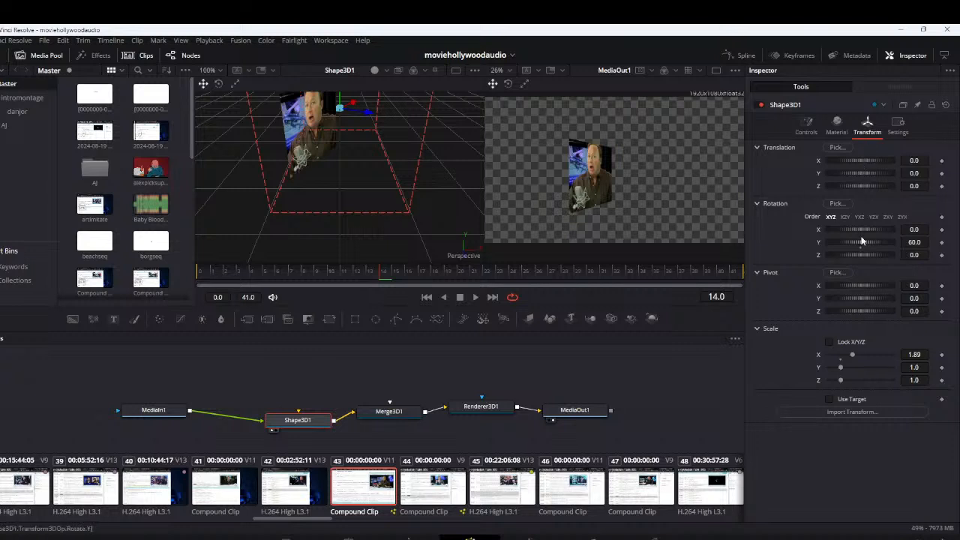
{"action": "left_click_drag", "start_coordinate": [860, 245], "coordinate": [860, 242]}
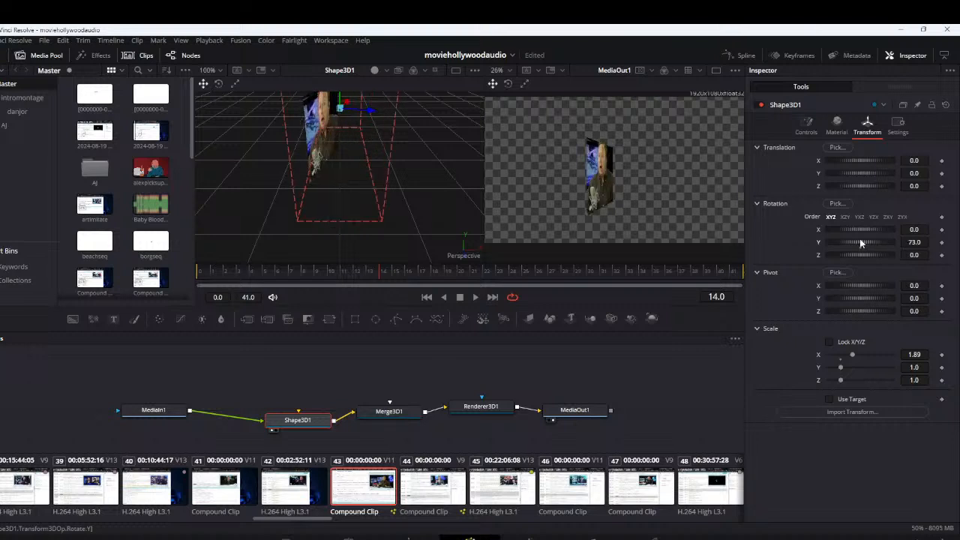
{"action": "left_click_drag", "start_coordinate": [855, 360], "coordinate": [864, 358]}
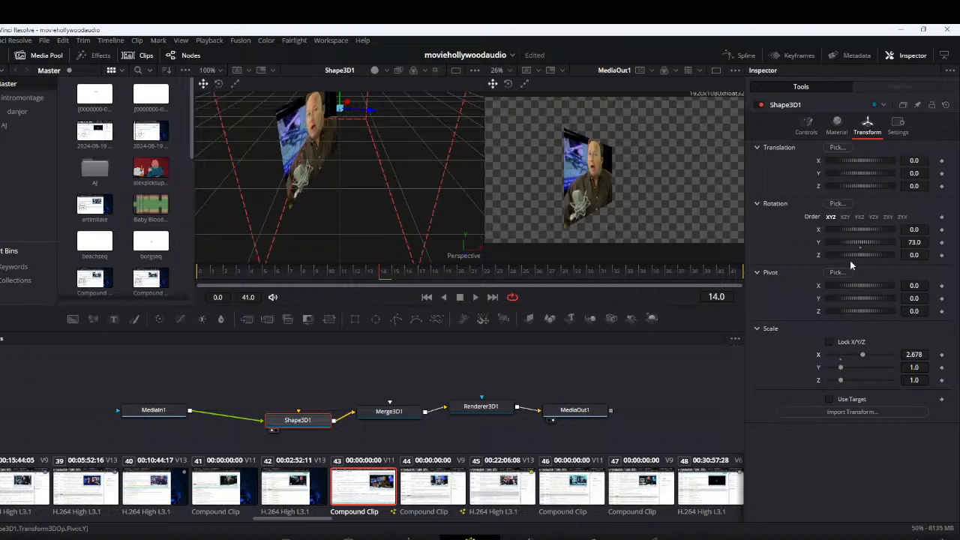
{"action": "left_click_drag", "start_coordinate": [854, 243], "coordinate": [861, 243]}
{"action": "left_click_drag", "start_coordinate": [863, 356], "coordinate": [868, 354]}
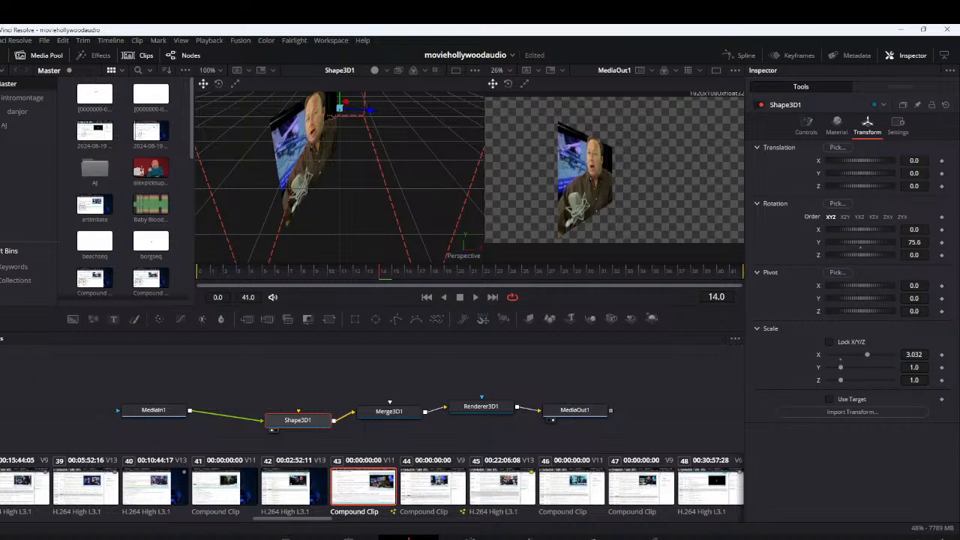
Back on the Edit page, reposition Compound Clip 15 on the left wall at about X -411.7, Y 61.2
{"action": "left_click", "coordinate": [412, 536]}
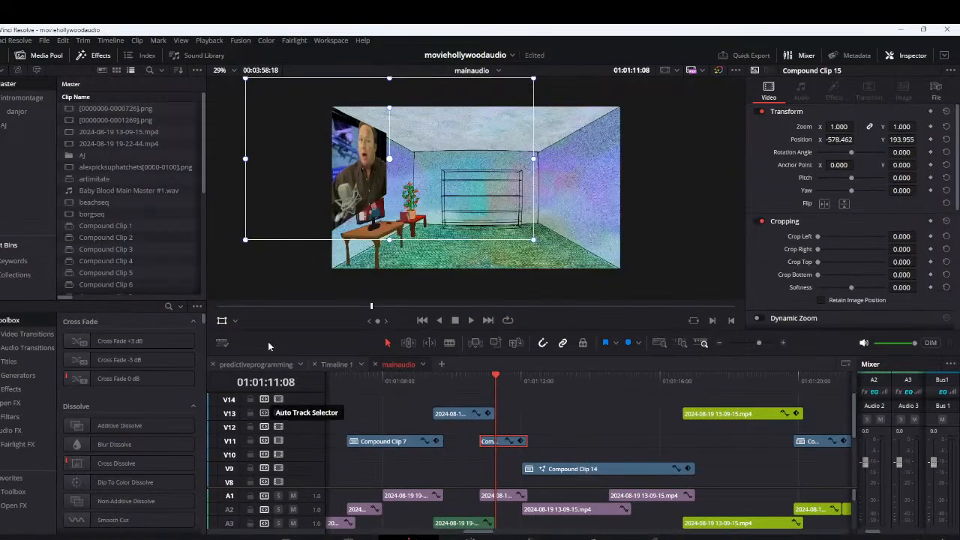
{"action": "left_click_drag", "start_coordinate": [350, 195], "coordinate": [379, 217]}
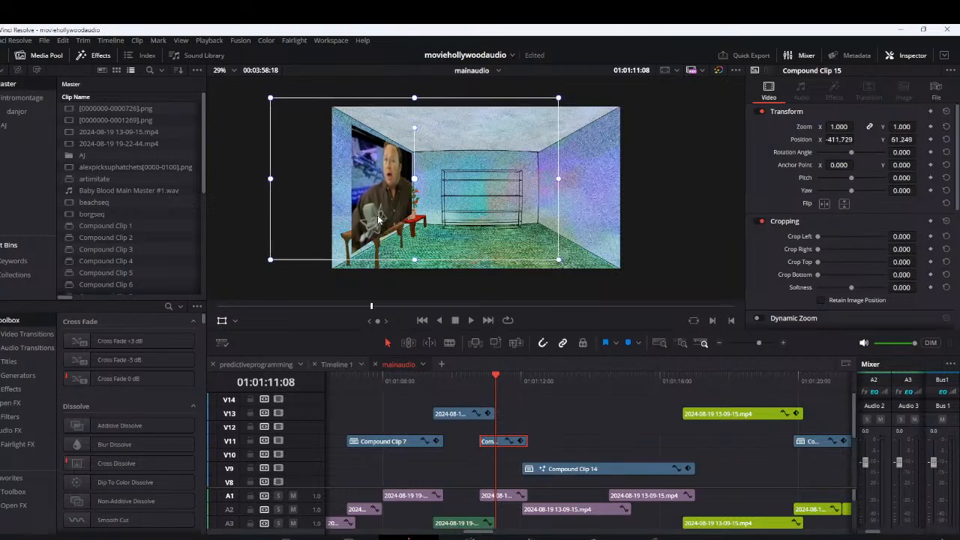
{"action": "left_click_drag", "start_coordinate": [483, 384], "coordinate": [486, 380]}
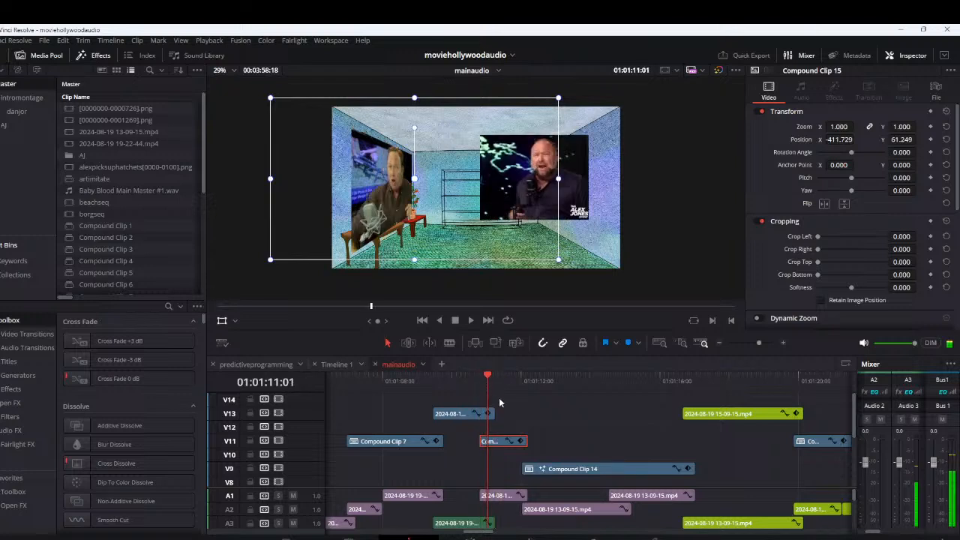
Set Compound Clip 15's composite mode to Color Dodge and play back the blended clip
{"action": "scroll", "coordinate": [843, 225], "scroll_direction": "down", "scroll_amount": 5}
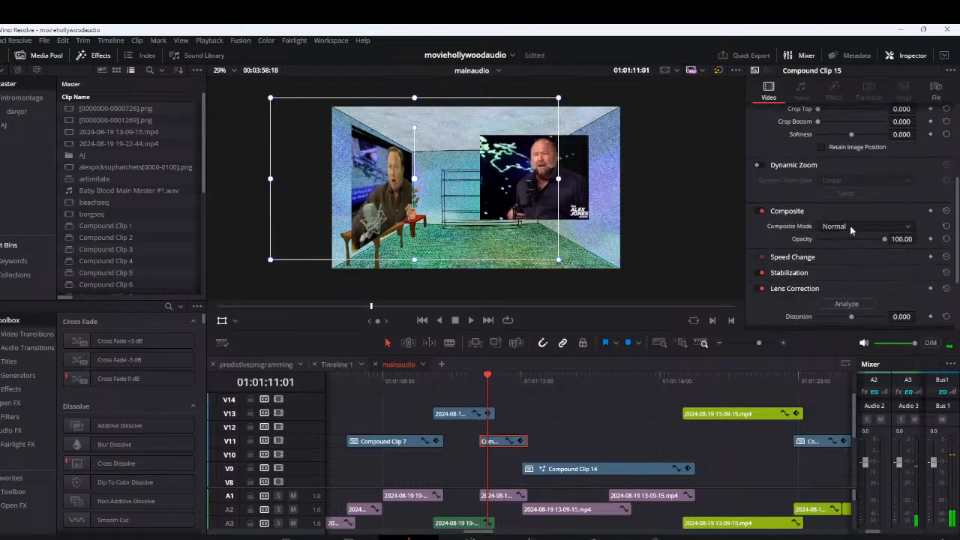
{"action": "left_click", "coordinate": [843, 226]}
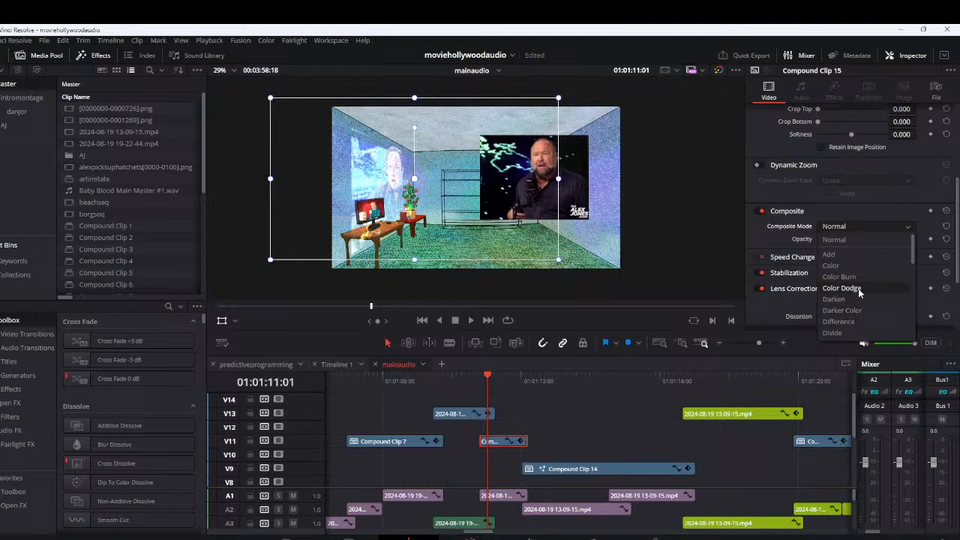
{"action": "left_click", "coordinate": [858, 290]}
{"action": "left_click_drag", "start_coordinate": [473, 381], "coordinate": [488, 392]}
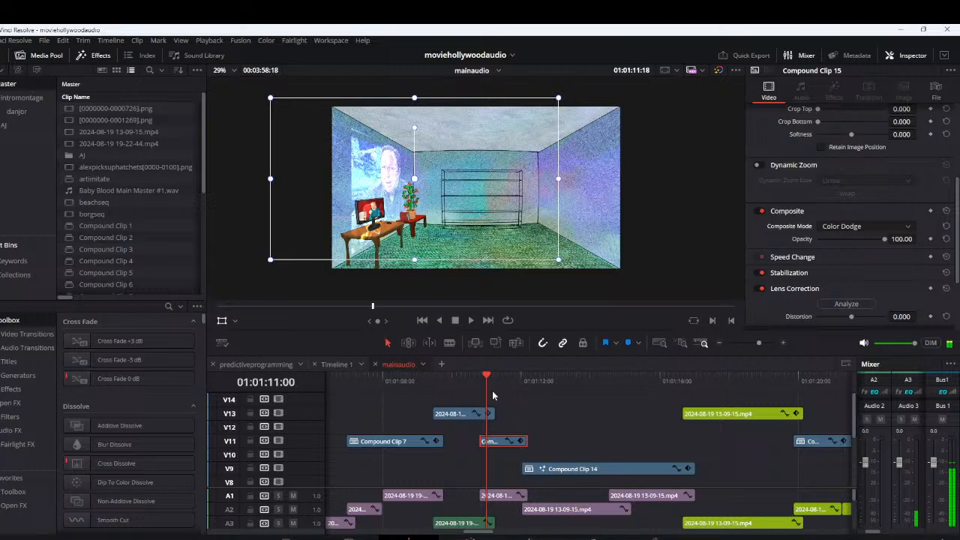
{"action": "key", "text": "space"}
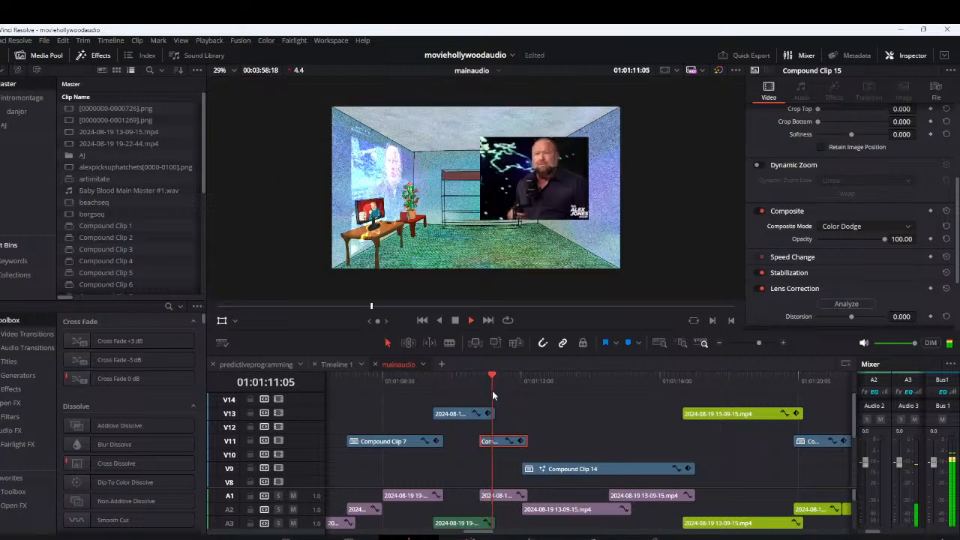
{"action": "key", "text": "space"}
{"action": "left_click", "coordinate": [529, 406]}
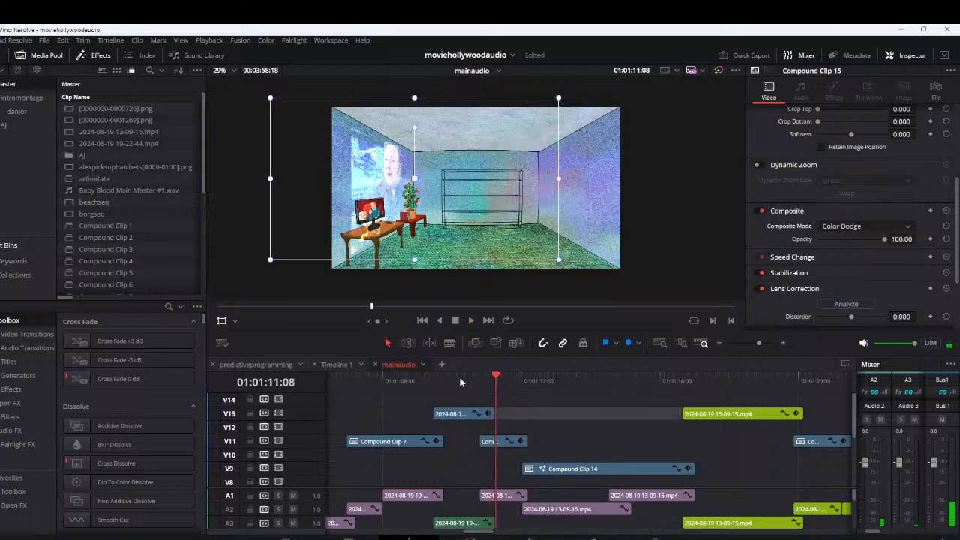
Turn the V13 clip at 01:01:10:07 into a compound clip named Compound Clip 16
{"action": "left_click", "coordinate": [460, 377]}
{"action": "left_click", "coordinate": [462, 413]}
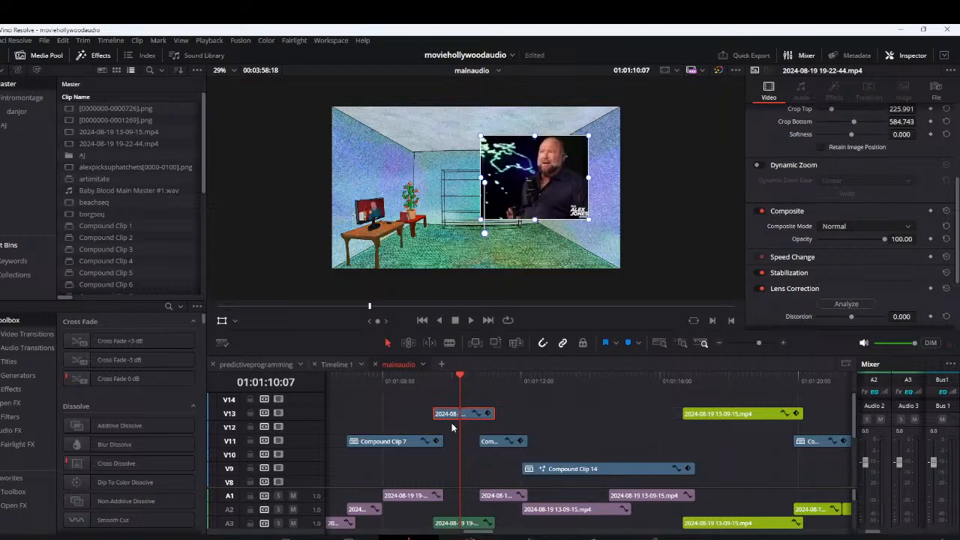
{"action": "right_click", "coordinate": [452, 427]}
{"action": "left_click", "coordinate": [510, 60]}
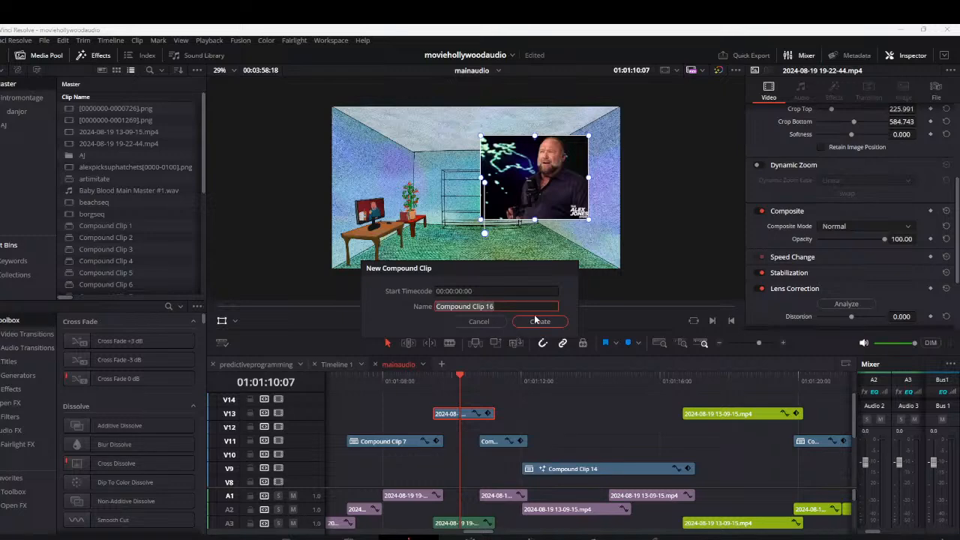
{"action": "left_click", "coordinate": [535, 320]}
Open Compound Clip 16 in Fusion and paste the copied 3D nodes into its node graph
{"action": "right_click", "coordinate": [452, 417]}
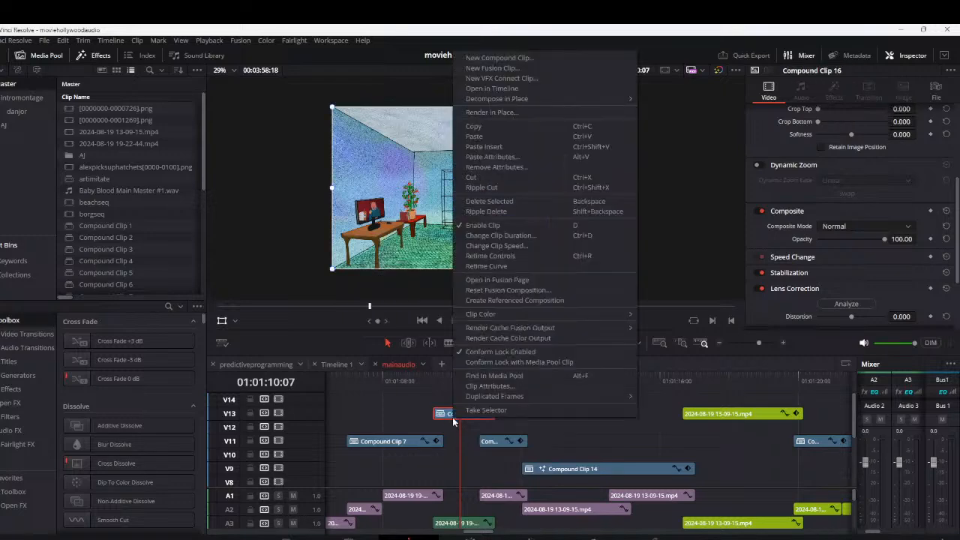
{"action": "left_click", "coordinate": [512, 282]}
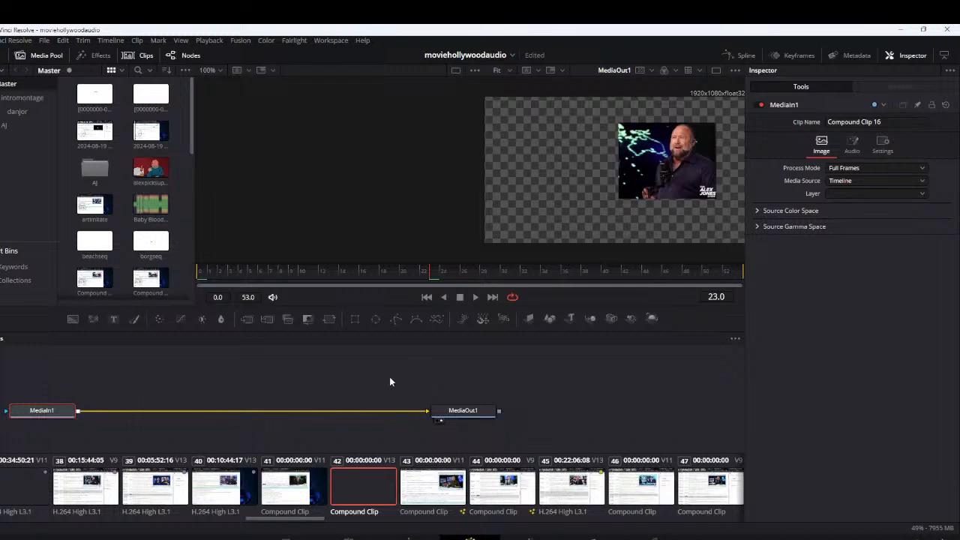
{"action": "left_click", "coordinate": [390, 378]}
{"action": "key", "text": "ctrl+v"}
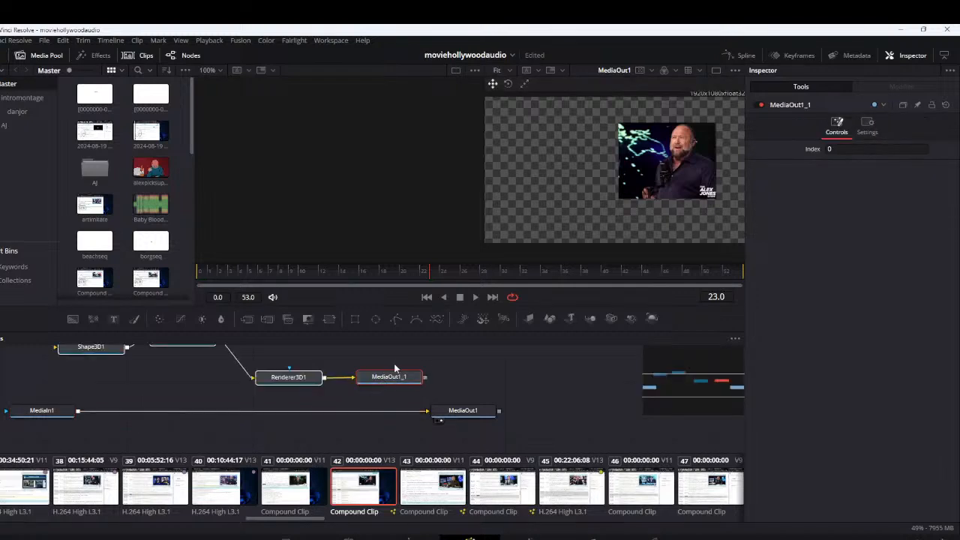
Delete the pasted MediaOut1_1 node and rewire the chain so MediaIn1 feeds Shape3D1 and Renderer3D1 feeds MediaOut1
{"action": "left_click", "coordinate": [394, 383]}
{"action": "key", "text": "Delete"}
{"action": "left_click", "coordinate": [396, 411]}
{"action": "left_click_drag", "start_coordinate": [172, 395], "coordinate": [270, 414]}
{"action": "left_click_drag", "start_coordinate": [422, 396], "coordinate": [524, 429]}
{"action": "left_click_drag", "start_coordinate": [169, 425], "coordinate": [154, 367]}
Set Shape3D1's X rotation to 0, Y rotation to about -75.7 and Y translation to about -0.116
{"action": "left_click", "coordinate": [181, 368]}
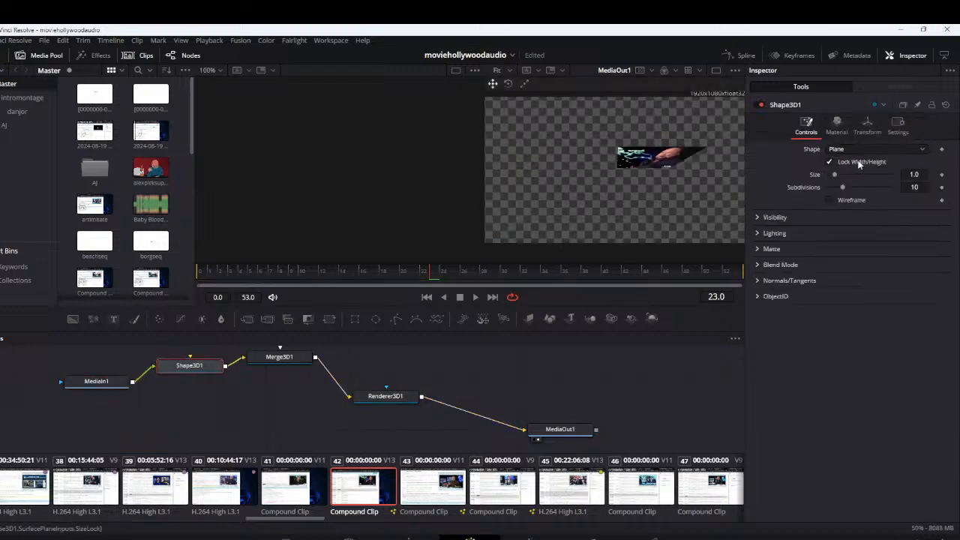
{"action": "left_click", "coordinate": [867, 125]}
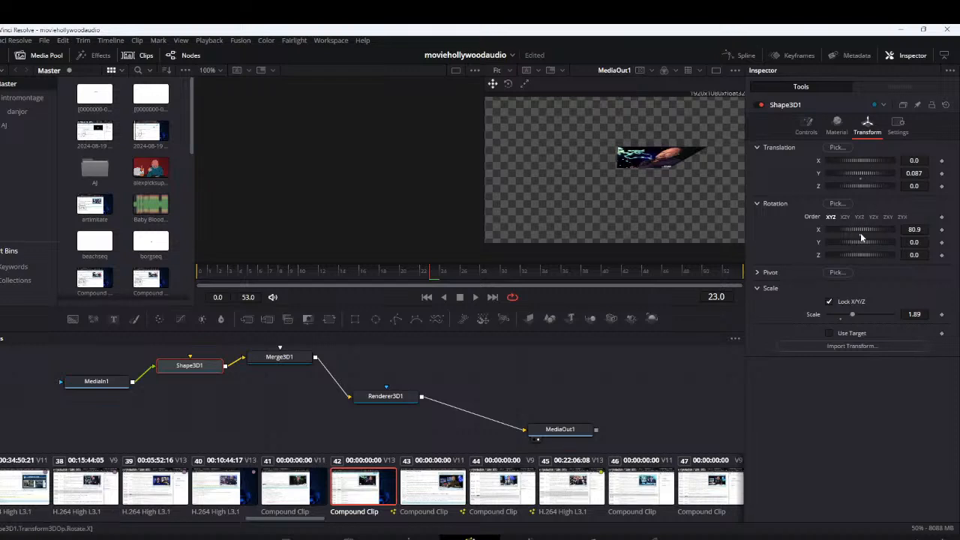
{"action": "mouse_move", "coordinate": [861, 232]}
{"action": "left_mouse_down"}
{"action": "mouse_move", "coordinate": [825, 236]}
{"action": "mouse_move", "coordinate": [844, 235]}
{"action": "left_mouse_up"}
{"action": "left_click", "coordinate": [914, 227]}
{"action": "type", "text": "0"}
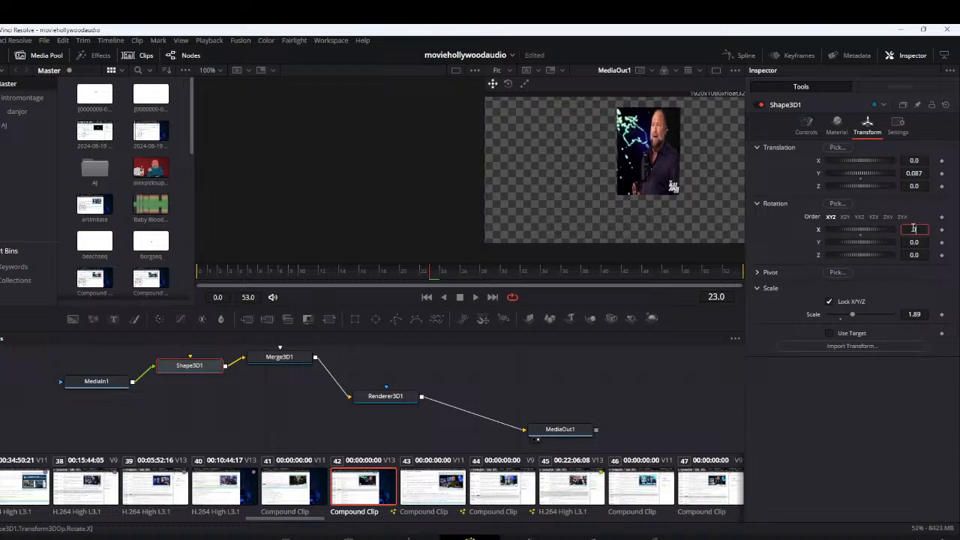
{"action": "key", "text": "Return"}
{"action": "left_click_drag", "start_coordinate": [859, 245], "coordinate": [851, 241]}
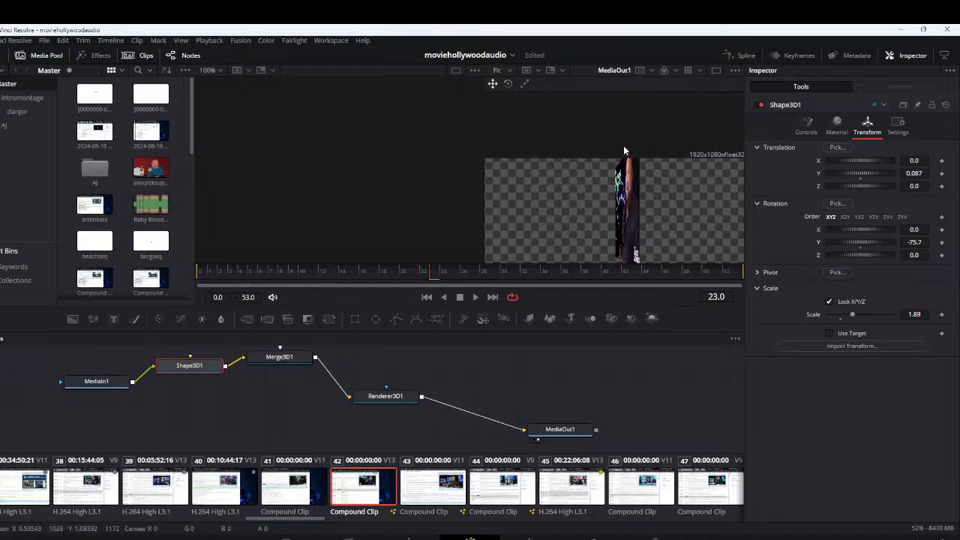
{"action": "mouse_move", "coordinate": [859, 175]}
{"action": "left_mouse_down"}
{"action": "mouse_move", "coordinate": [859, 167]}
{"action": "mouse_move", "coordinate": [861, 178]}
{"action": "left_mouse_up"}
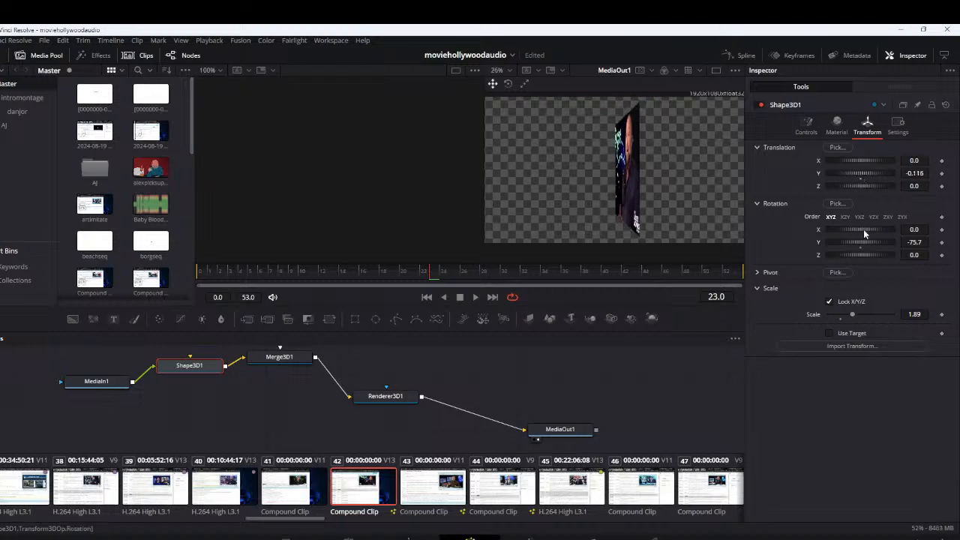
Unlock Shape3D1's scale axes and set X scale to about 2.835, Y scale to about 1.182 and Y rotation to about -73.1
{"action": "left_click", "coordinate": [829, 302]}
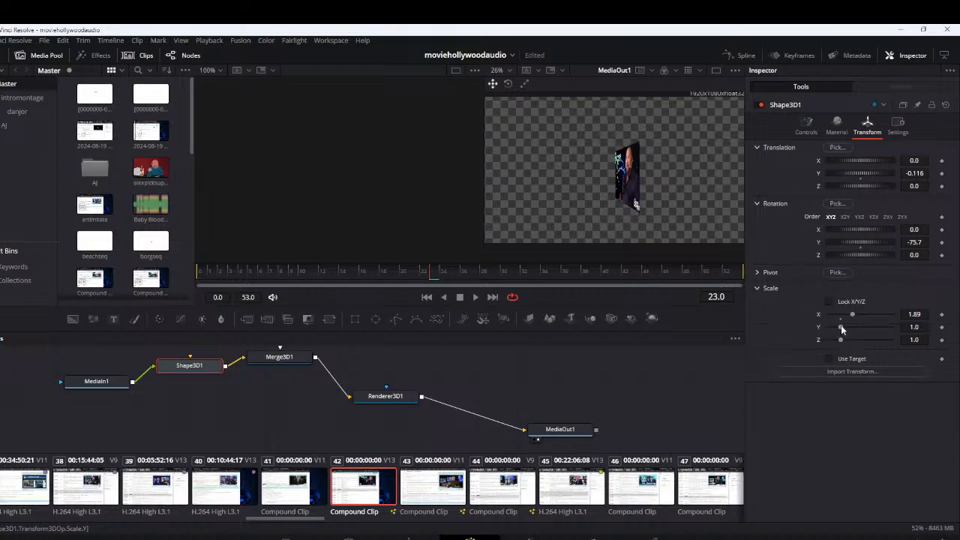
{"action": "left_click_drag", "start_coordinate": [853, 316], "coordinate": [866, 315]}
{"action": "mouse_move", "coordinate": [861, 249]}
{"action": "left_mouse_down"}
{"action": "mouse_move", "coordinate": [854, 245]}
{"action": "mouse_move", "coordinate": [862, 250]}
{"action": "left_mouse_up"}
{"action": "left_click_drag", "start_coordinate": [864, 315], "coordinate": [844, 330]}
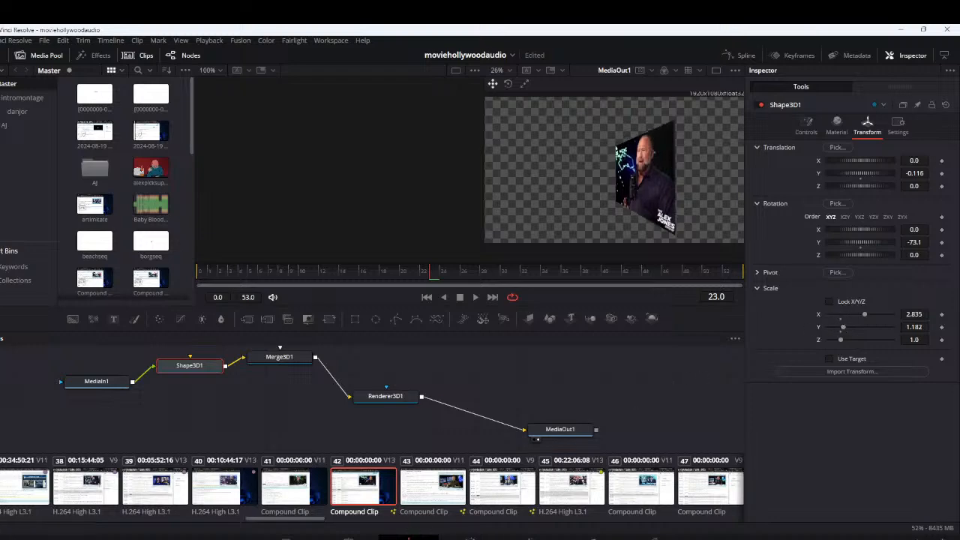
Move Compound Clip 16 onto the room's right wall in the edit view, and set Shape3D1's Y rotation to about -75.7 in Fusion
{"action": "left_click", "coordinate": [404, 536]}
{"action": "left_click_drag", "start_coordinate": [491, 204], "coordinate": [555, 198]}
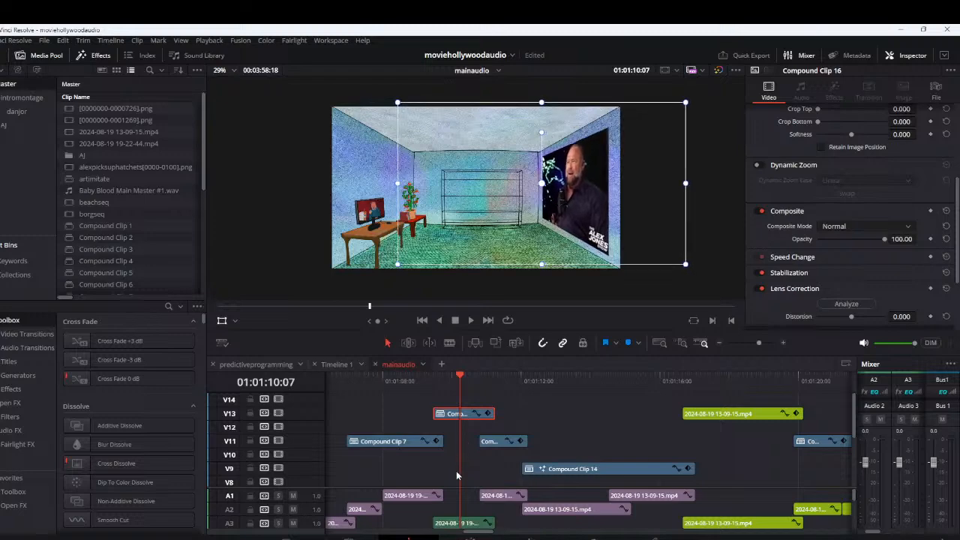
{"action": "right_click", "coordinate": [474, 421]}
{"action": "left_click", "coordinate": [556, 284]}
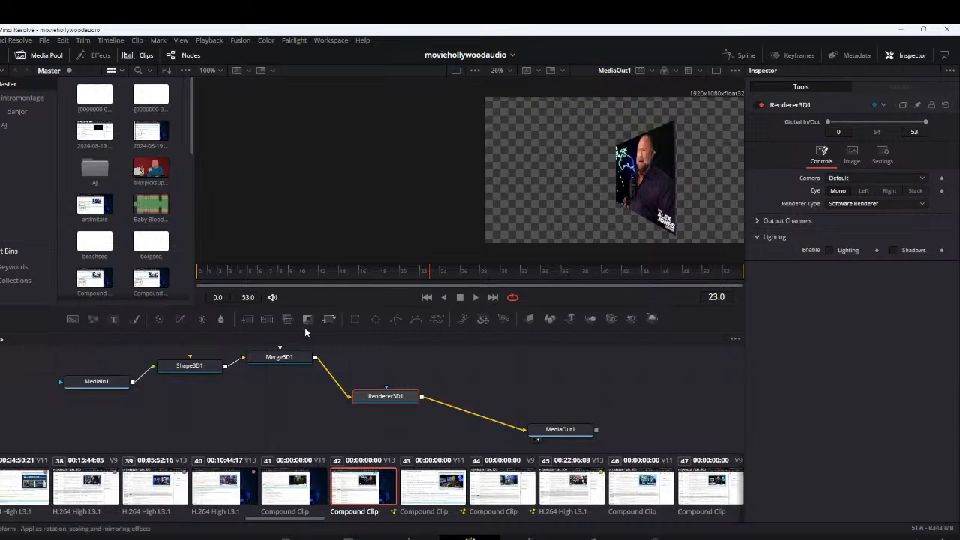
{"action": "left_click", "coordinate": [192, 366]}
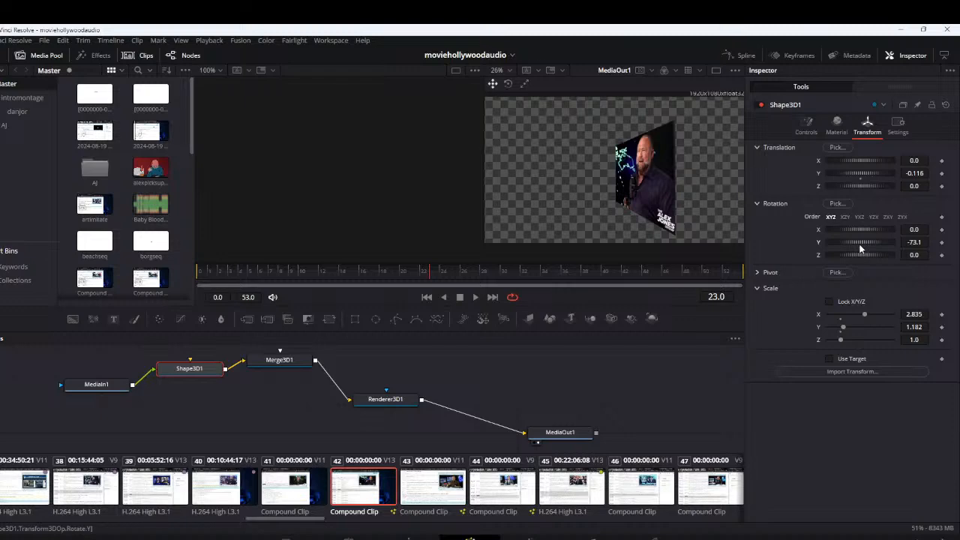
{"action": "left_click_drag", "start_coordinate": [860, 244], "coordinate": [857, 244]}
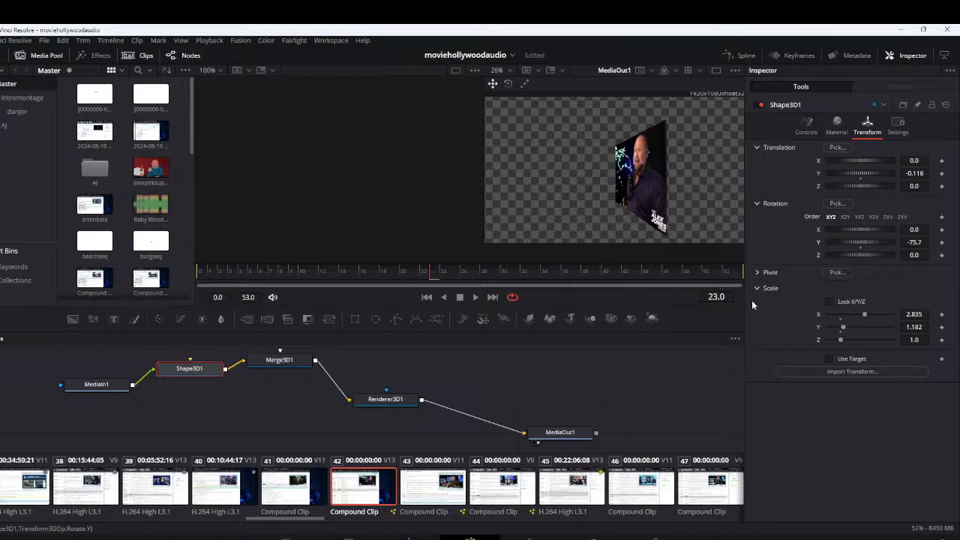
Return to the Edit page and enlarge, widen and reposition Compound Clip 16 so its picture fits the right wall
{"action": "left_click", "coordinate": [409, 537]}
{"action": "left_click_drag", "start_coordinate": [583, 200], "coordinate": [593, 200]}
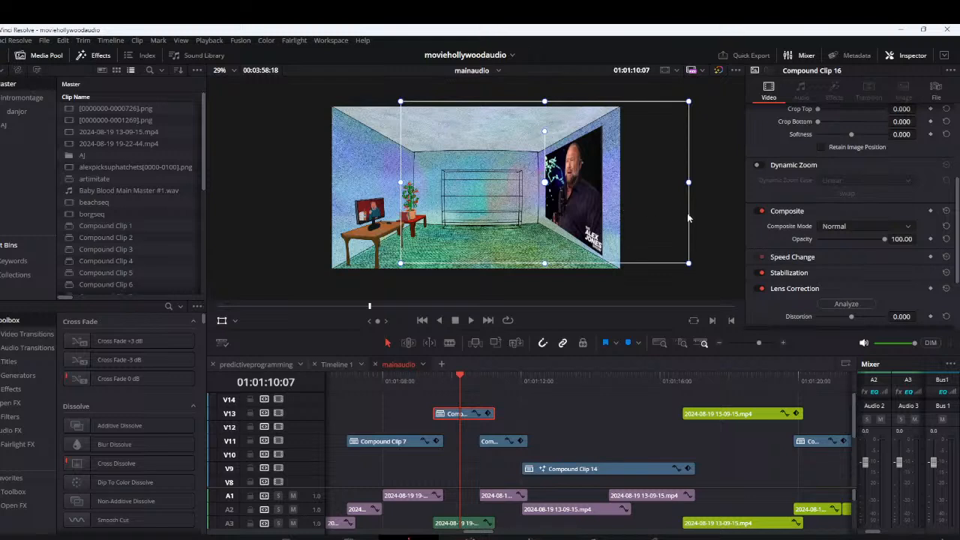
{"action": "mouse_move", "coordinate": [651, 244]}
{"action": "left_mouse_down"}
{"action": "mouse_move", "coordinate": [661, 241]}
{"action": "mouse_move", "coordinate": [653, 236]}
{"action": "left_mouse_up"}
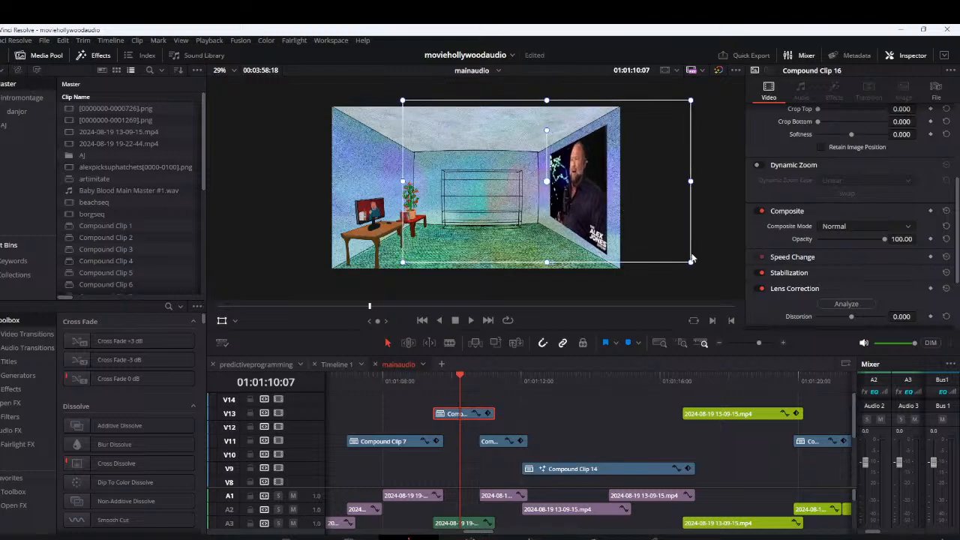
{"action": "left_click_drag", "start_coordinate": [690, 263], "coordinate": [718, 275]}
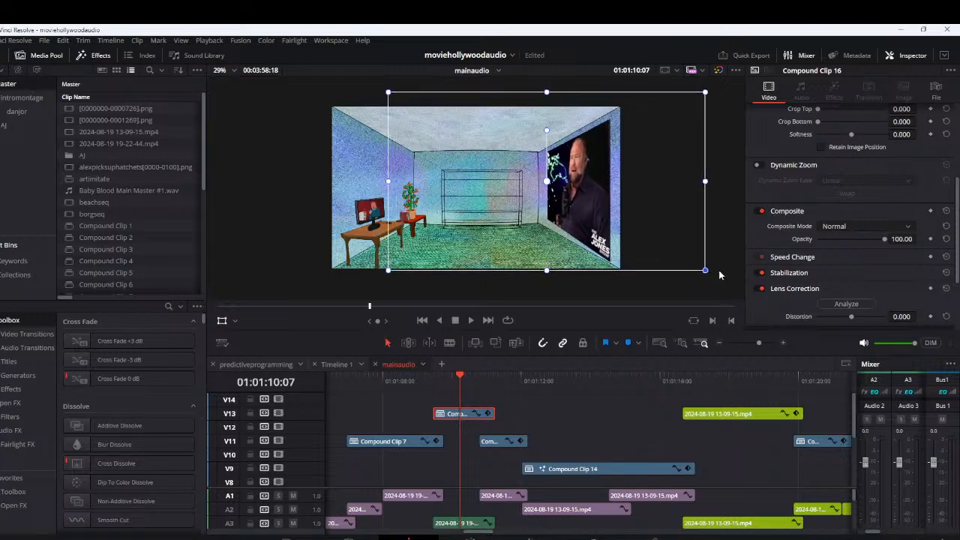
{"action": "left_click_drag", "start_coordinate": [662, 249], "coordinate": [655, 248]}
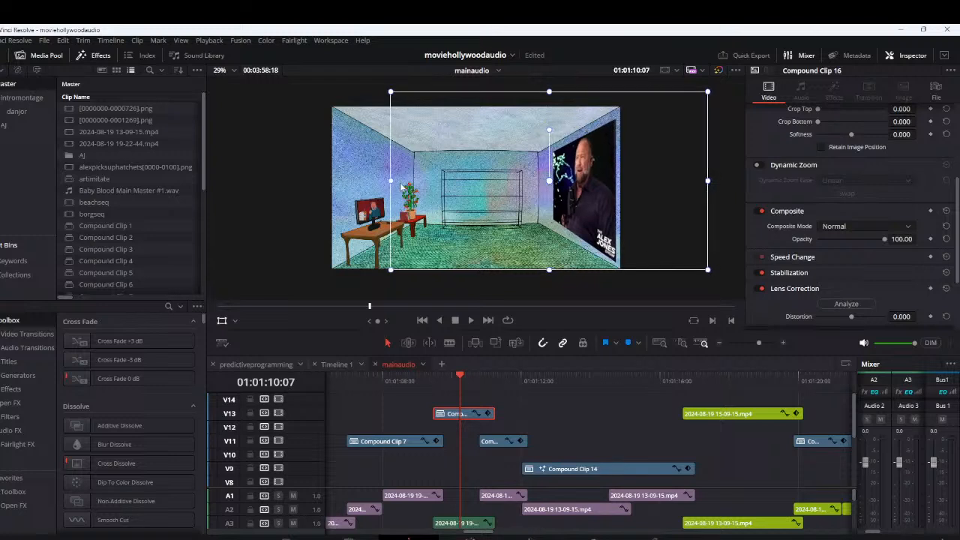
{"action": "left_click_drag", "start_coordinate": [389, 180], "coordinate": [367, 186]}
Paste the copied 3D nodes into Compound Clip 17's graph and wire MediaIn1 into Shape3D1 and Renderer3D1 into MediaOut1
{"action": "left_click", "coordinate": [150, 384]}
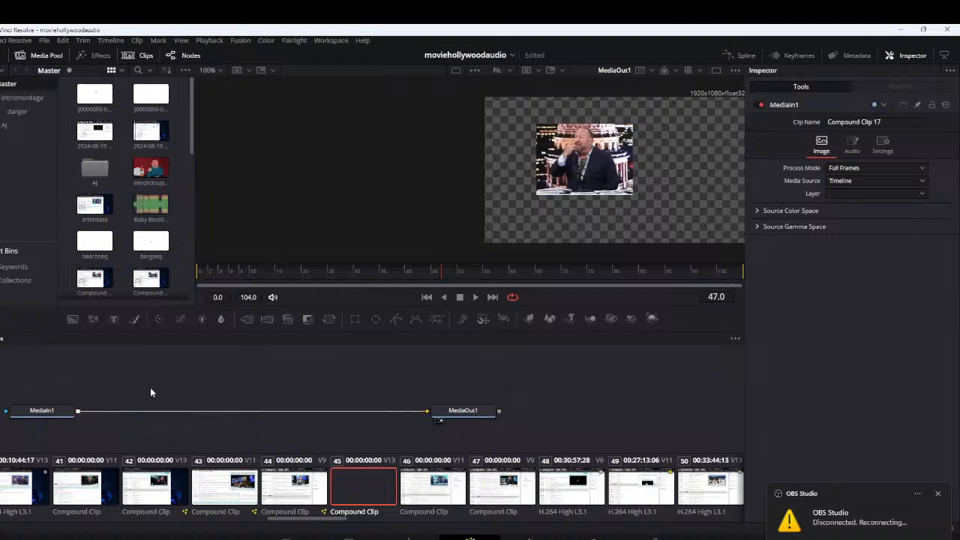
{"action": "key", "text": "ctrl+v"}
{"action": "left_click_drag", "start_coordinate": [356, 417], "coordinate": [370, 394]}
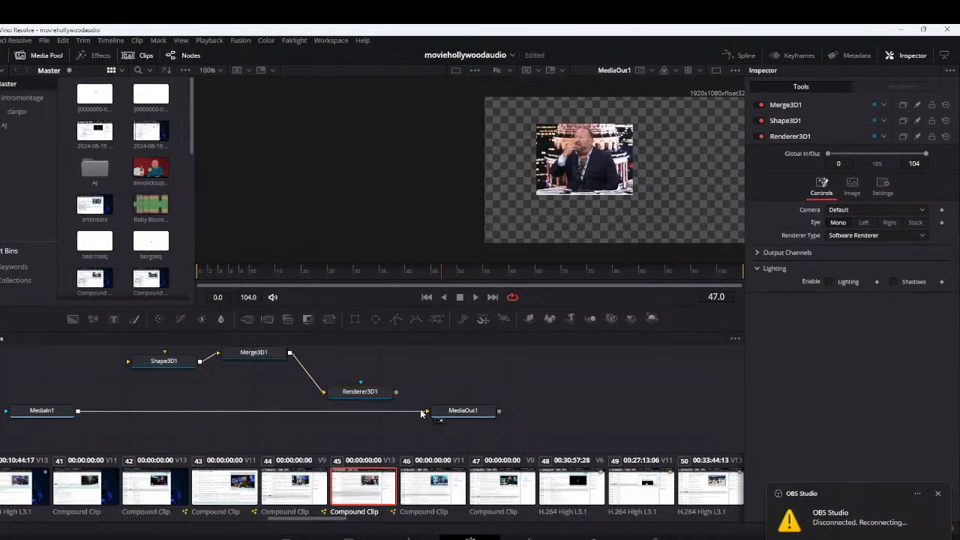
{"action": "left_click", "coordinate": [417, 411]}
{"action": "left_click_drag", "start_coordinate": [428, 412], "coordinate": [395, 393]}
{"action": "left_click_drag", "start_coordinate": [79, 412], "coordinate": [126, 383]}
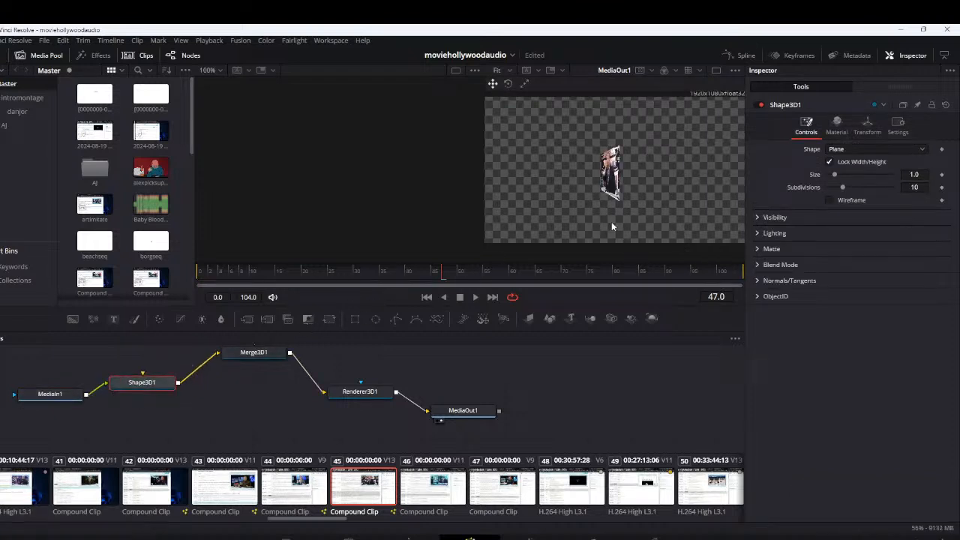
Set the Y and Z rotation of Compound Clip 17's Shape3D1 to 0
{"action": "left_click", "coordinate": [867, 126]}
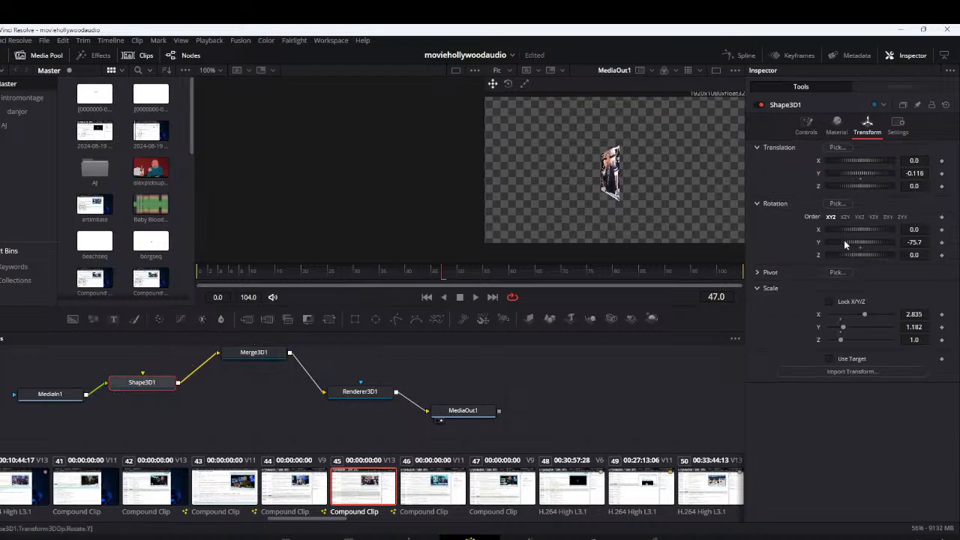
{"action": "left_click", "coordinate": [910, 242]}
{"action": "type", "text": "0"}
{"action": "left_click_drag", "start_coordinate": [863, 255], "coordinate": [861, 255]}
{"action": "left_click", "coordinate": [916, 256]}
{"action": "type", "text": "0"}
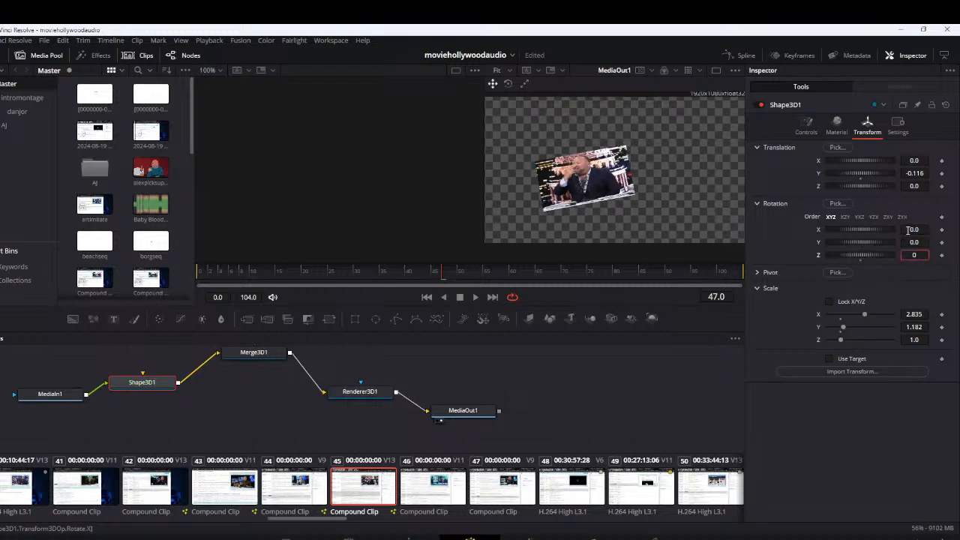
{"action": "key", "text": "Return"}
Tilt Shape3D1 to an X rotation of about -70.4 and set its Y scale to about 1.812
{"action": "left_click_drag", "start_coordinate": [874, 230], "coordinate": [838, 235]}
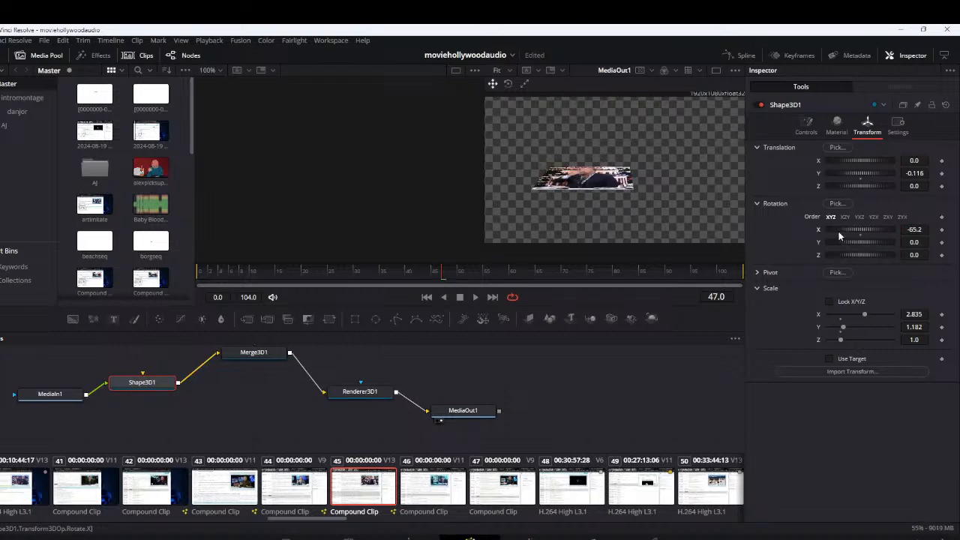
{"action": "left_click_drag", "start_coordinate": [843, 328], "coordinate": [851, 330]}
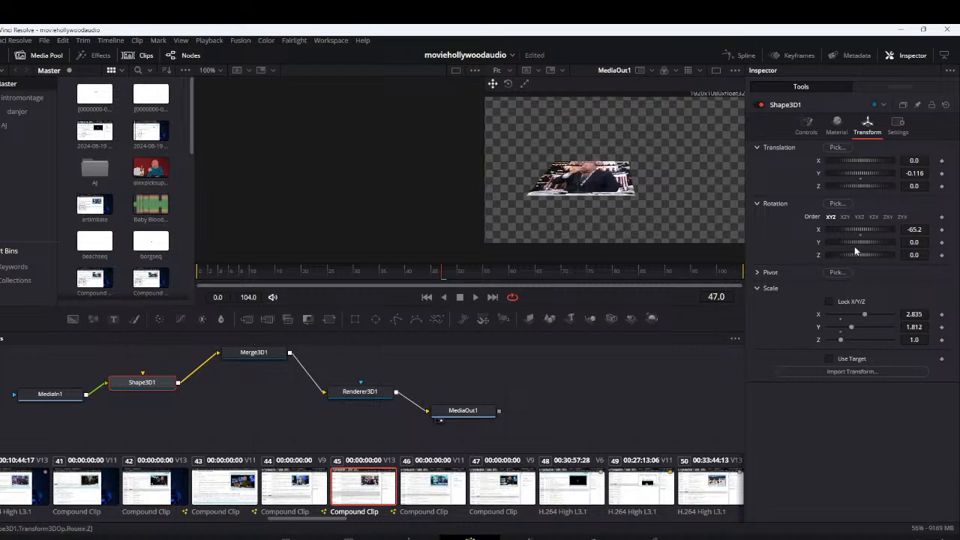
{"action": "left_click_drag", "start_coordinate": [860, 231], "coordinate": [858, 235]}
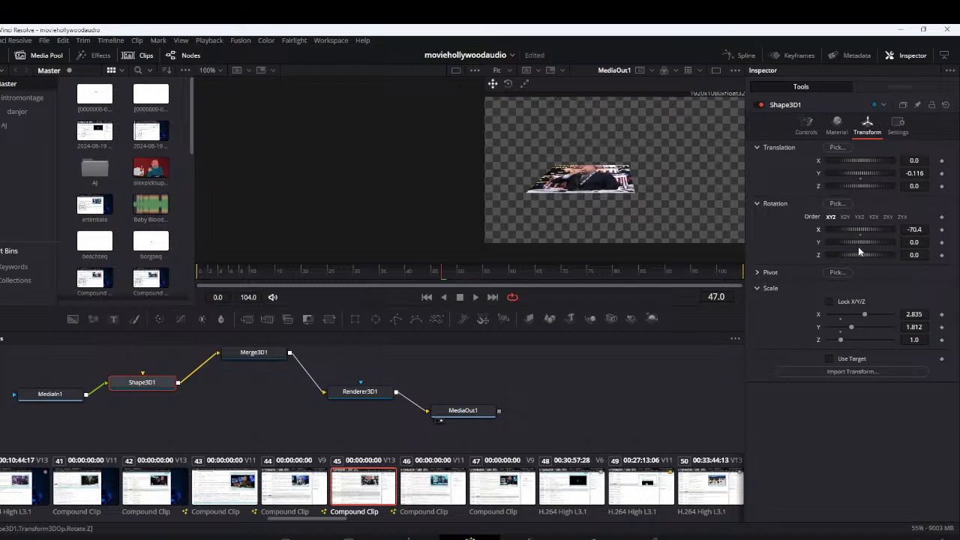
Set Shape3D1's translation to about X 0.406 and Y -0.435, and its scale to about X 3.426, Y 2.087 and Z 1.143
{"action": "mouse_move", "coordinate": [859, 173]}
{"action": "left_mouse_down"}
{"action": "mouse_move", "coordinate": [871, 162]}
{"action": "mouse_move", "coordinate": [855, 164]}
{"action": "mouse_move", "coordinate": [866, 179]}
{"action": "mouse_move", "coordinate": [853, 174]}
{"action": "left_mouse_up"}
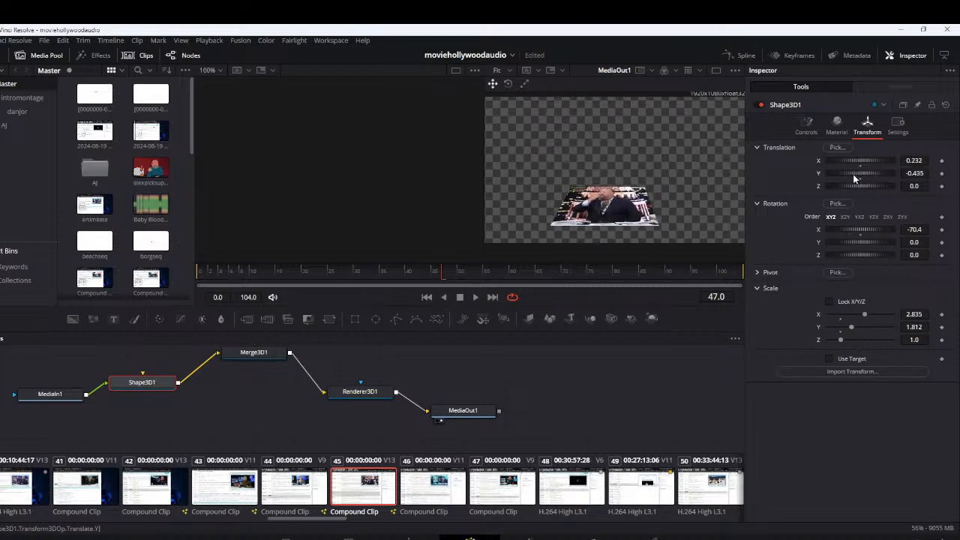
{"action": "mouse_move", "coordinate": [863, 228]}
{"action": "left_mouse_down"}
{"action": "mouse_move", "coordinate": [851, 227]}
{"action": "mouse_move", "coordinate": [859, 230]}
{"action": "left_mouse_up"}
{"action": "left_click_drag", "start_coordinate": [866, 319], "coordinate": [843, 340]}
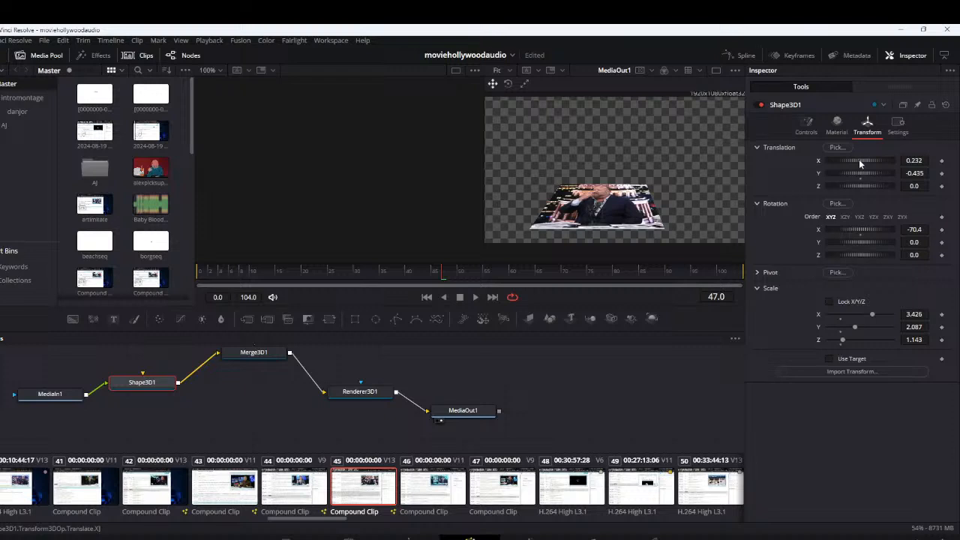
{"action": "left_click_drag", "start_coordinate": [859, 160], "coordinate": [864, 161]}
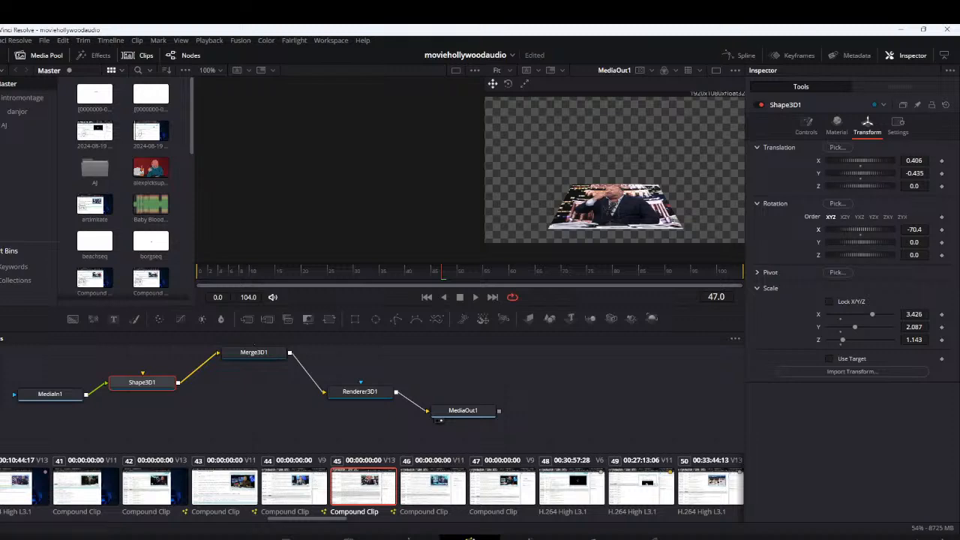
Return to the Edit page, widen and flatten Compound Clip 17's picture, and move it down onto the room's floor
{"action": "left_click", "coordinate": [408, 538]}
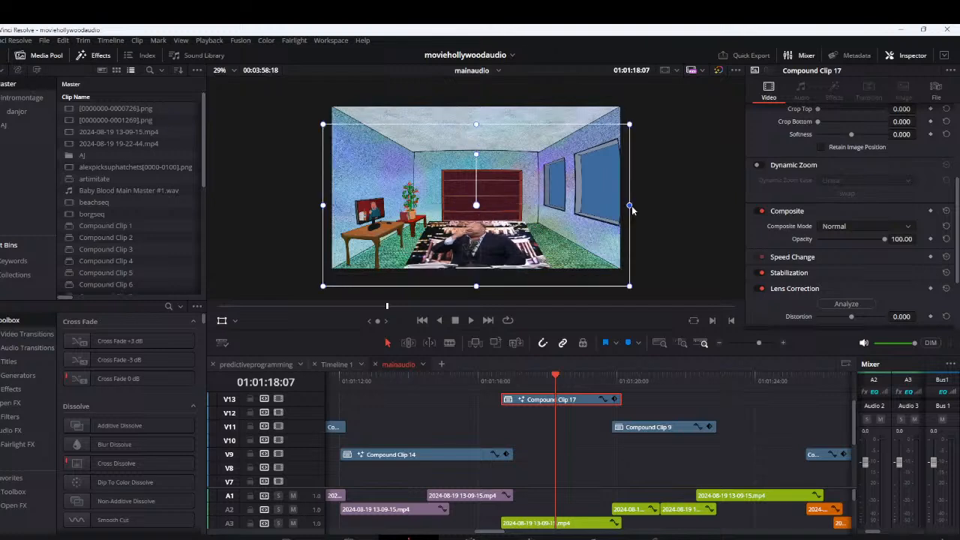
{"action": "left_click_drag", "start_coordinate": [632, 210], "coordinate": [645, 210]}
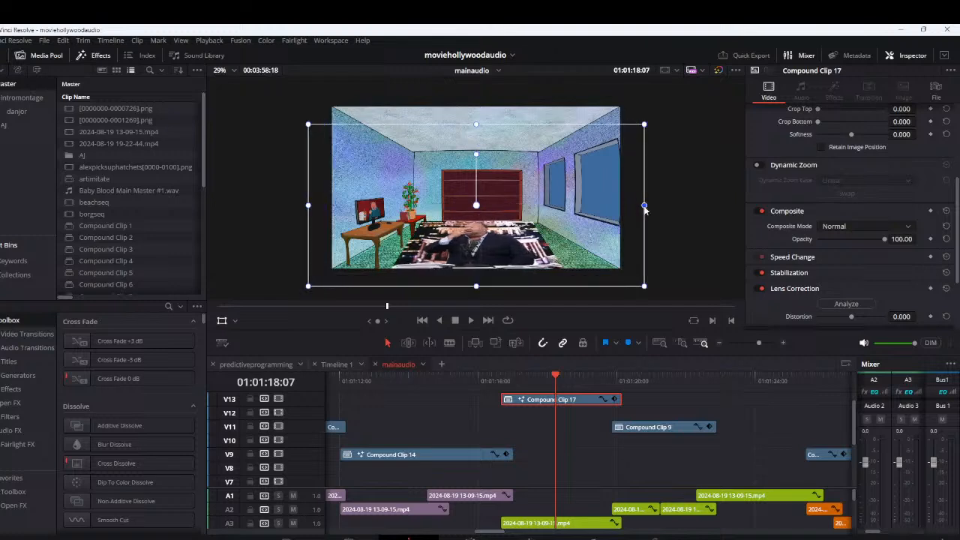
{"action": "left_click_drag", "start_coordinate": [477, 124], "coordinate": [474, 133]}
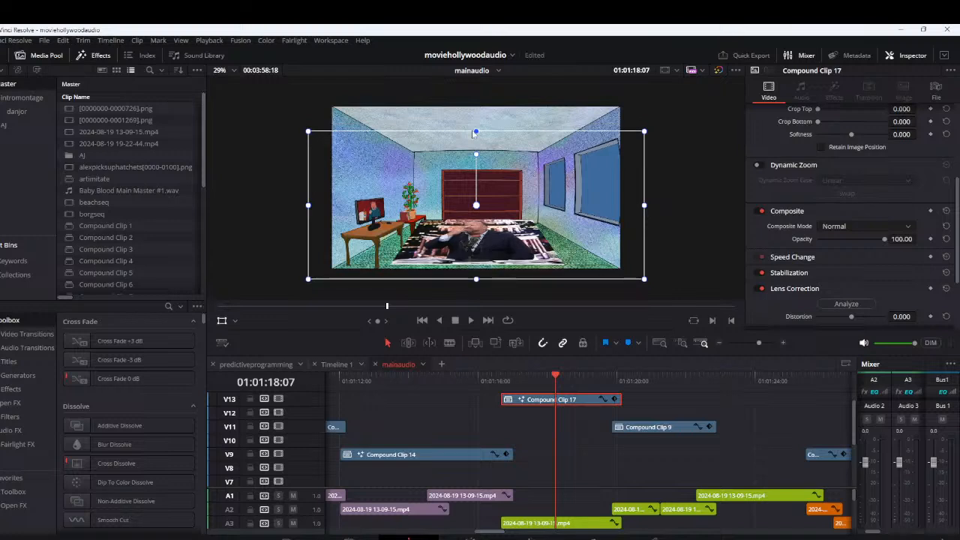
{"action": "left_click_drag", "start_coordinate": [496, 166], "coordinate": [497, 169]}
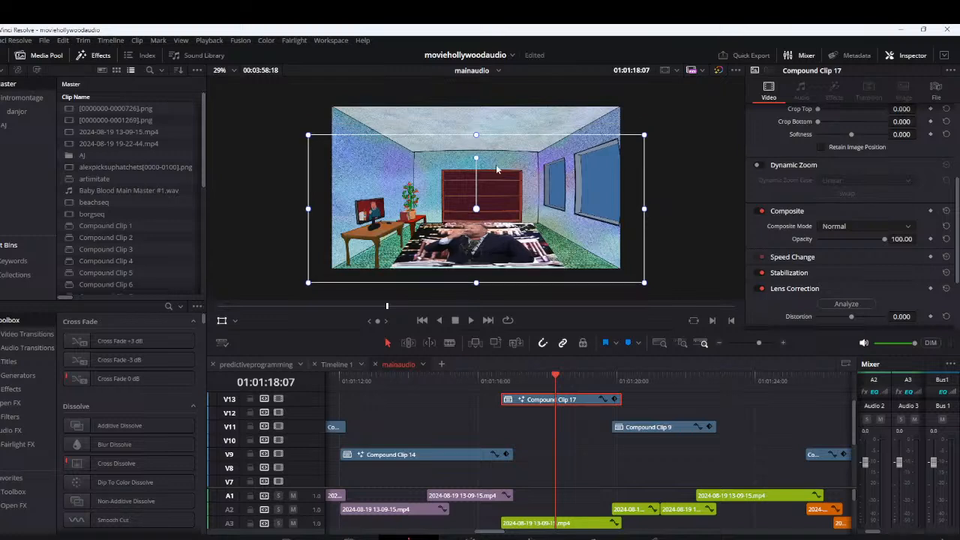
{"action": "left_click_drag", "start_coordinate": [477, 135], "coordinate": [493, 185]}
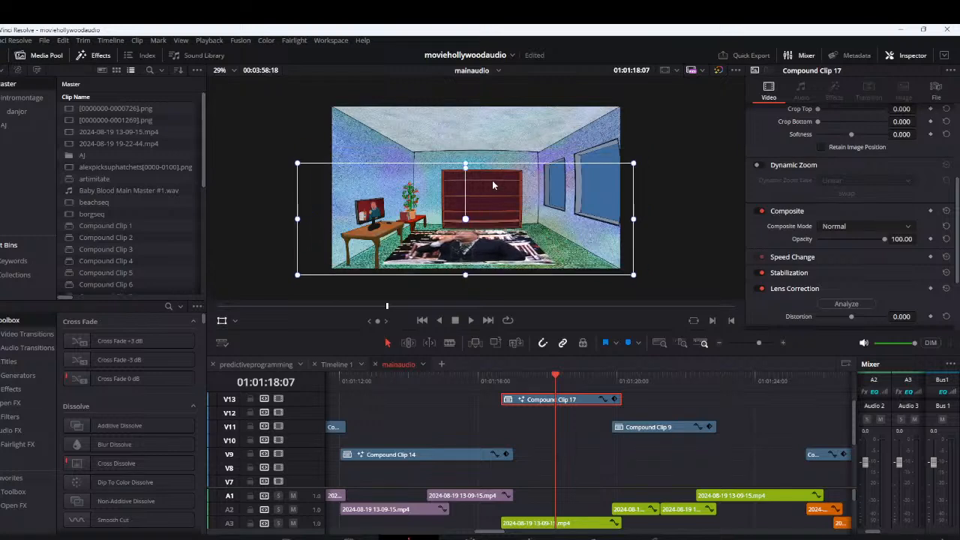
{"action": "left_click_drag", "start_coordinate": [633, 218], "coordinate": [654, 219]}
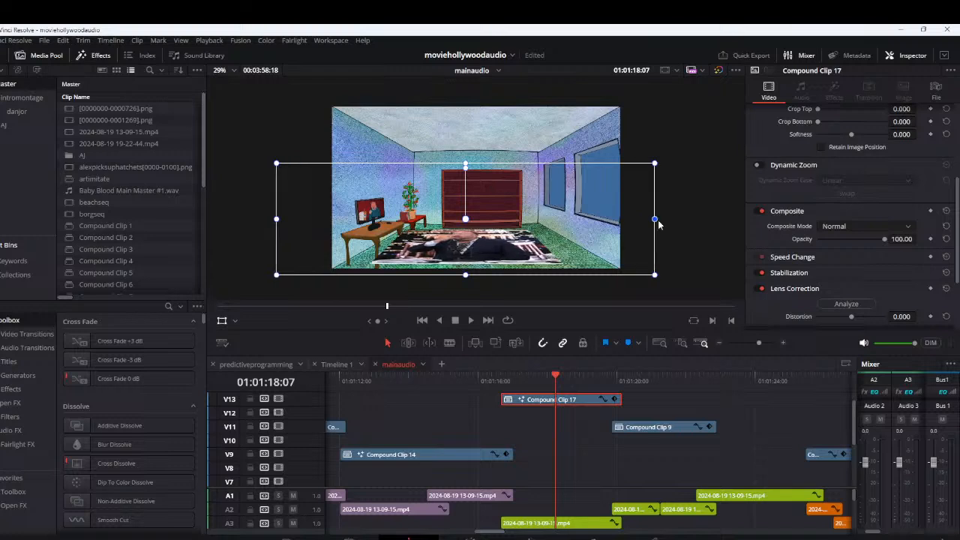
{"action": "left_click_drag", "start_coordinate": [655, 275], "coordinate": [679, 293]}
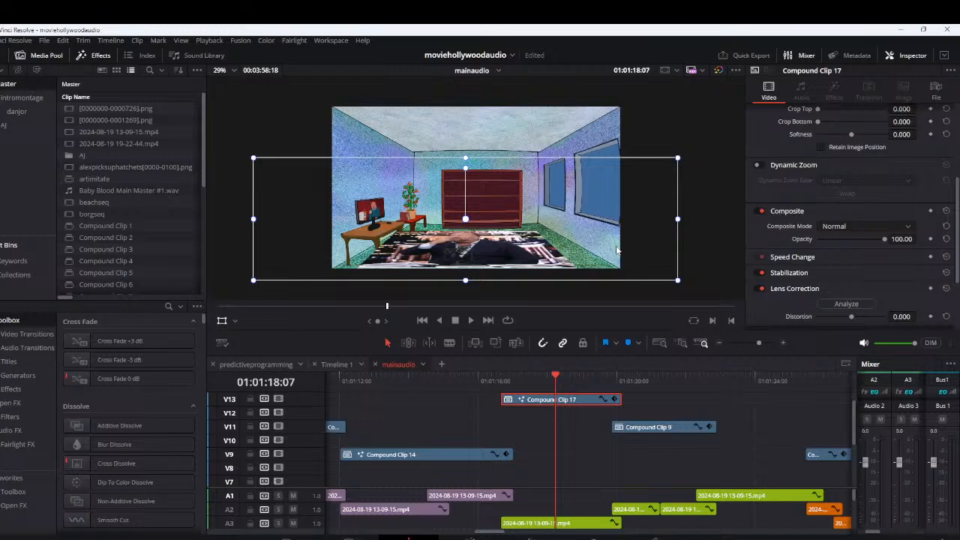
Fine-tune Compound Clip 17's height and shift it to the right so the picture covers the floor beside the desk
{"action": "left_click_drag", "start_coordinate": [617, 250], "coordinate": [628, 250]}
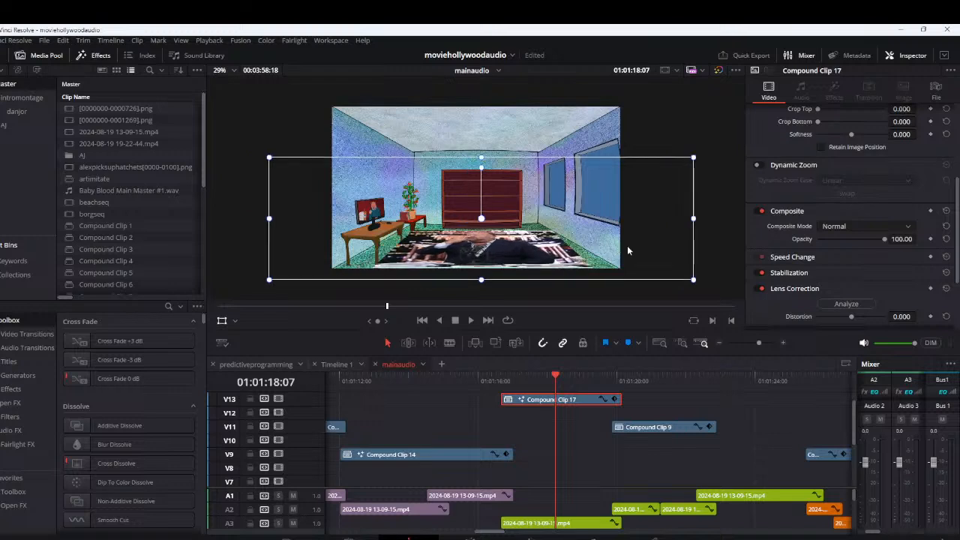
{"action": "left_click_drag", "start_coordinate": [482, 157], "coordinate": [482, 152]}
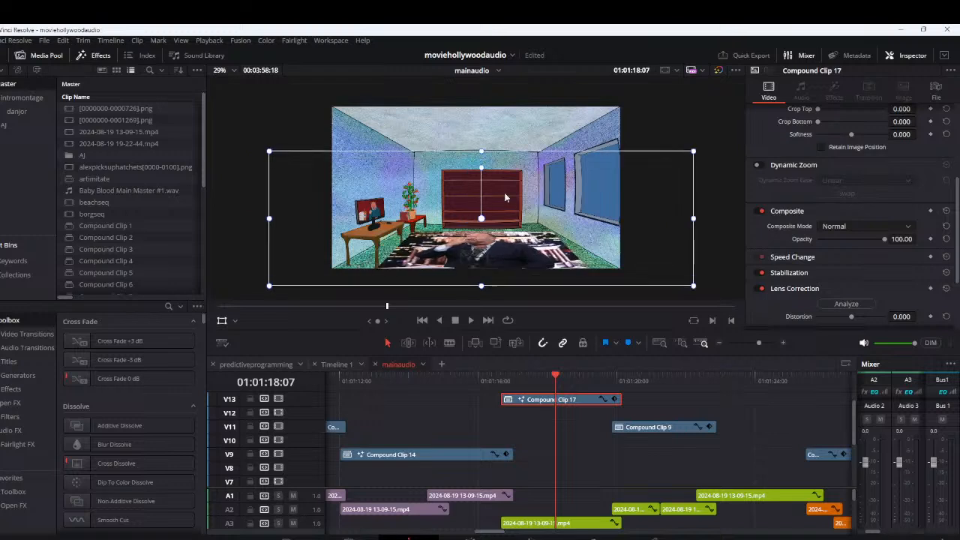
{"action": "left_click_drag", "start_coordinate": [505, 197], "coordinate": [510, 195]}
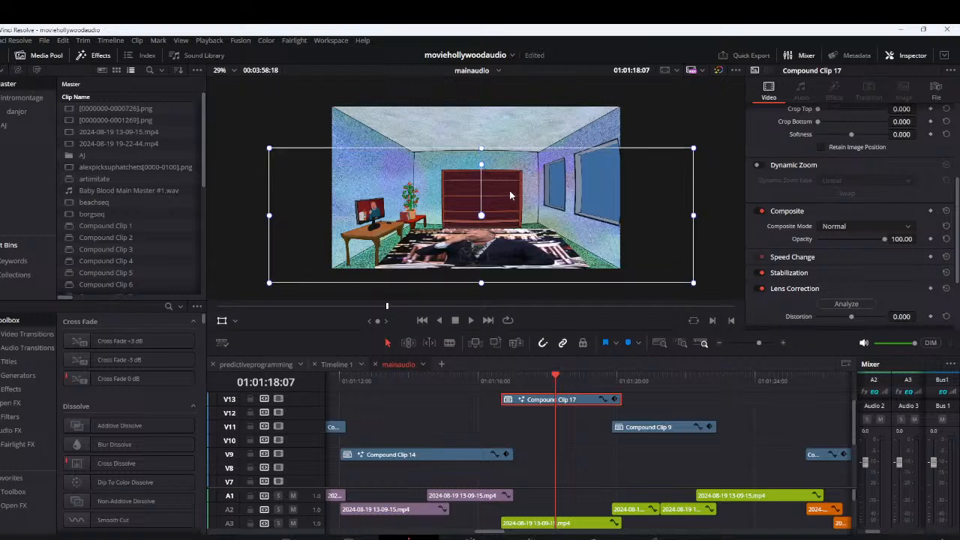
{"action": "left_click_drag", "start_coordinate": [482, 283], "coordinate": [483, 296]}
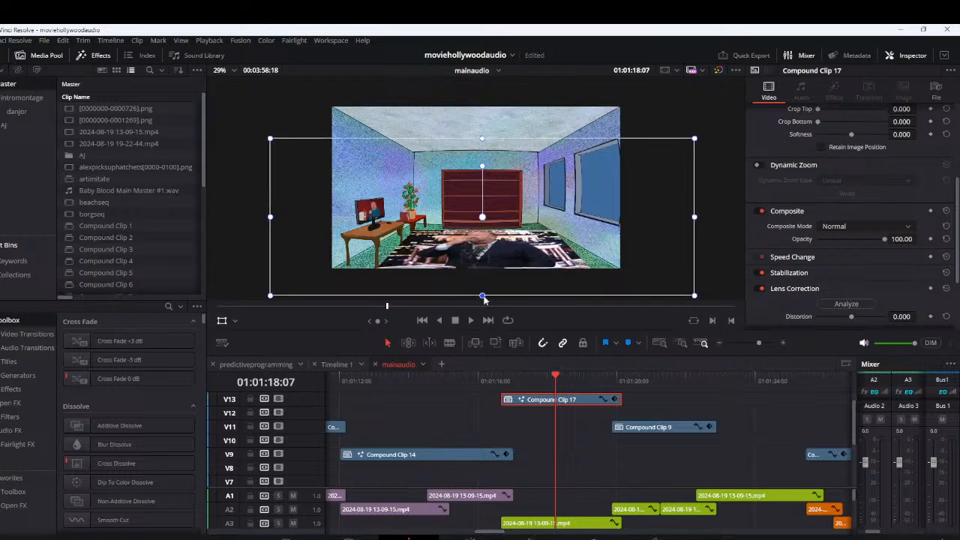
{"action": "left_click_drag", "start_coordinate": [503, 244], "coordinate": [502, 240]}
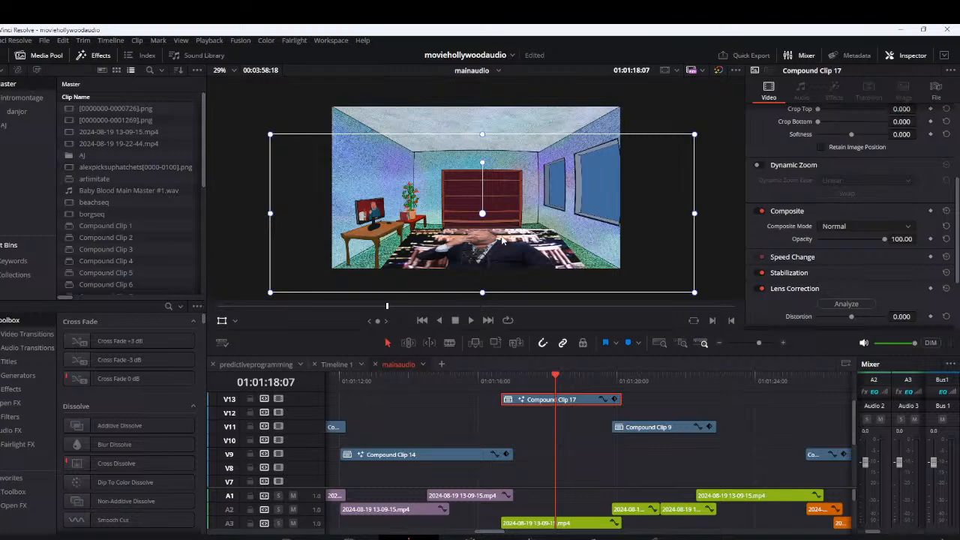
{"action": "left_click_drag", "start_coordinate": [482, 292], "coordinate": [485, 286]}
{"action": "left_click_drag", "start_coordinate": [501, 251], "coordinate": [499, 252]}
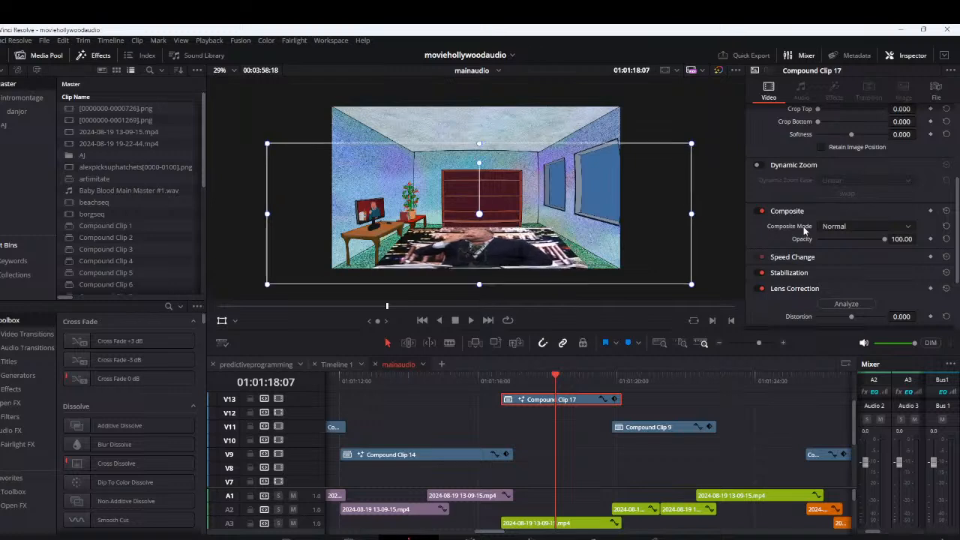
Blend Compound Clip 17's floor picture into the room with the Darker Color composite mode
{"action": "left_click", "coordinate": [831, 227]}
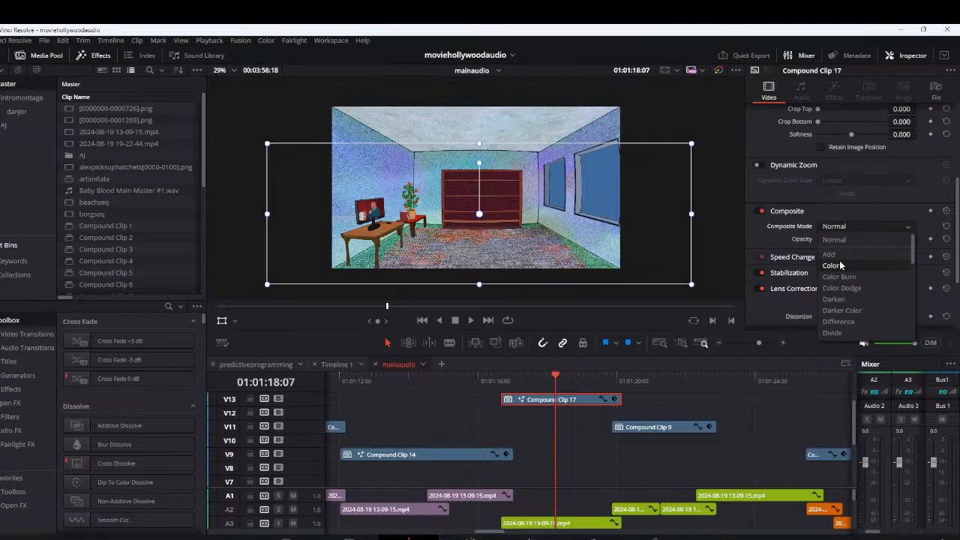
{"action": "left_click", "coordinate": [844, 299]}
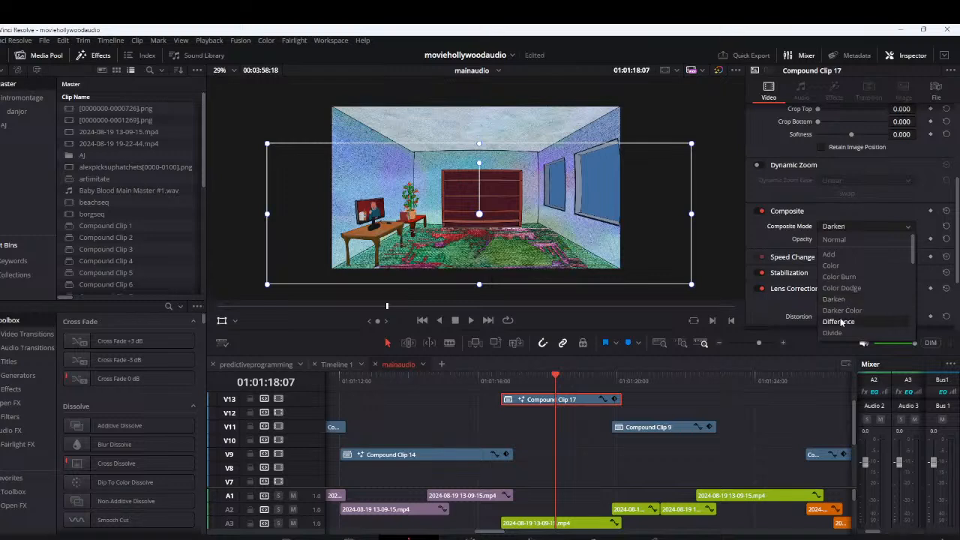
{"action": "scroll", "coordinate": [843, 319], "scroll_direction": "down", "scroll_amount": 1}
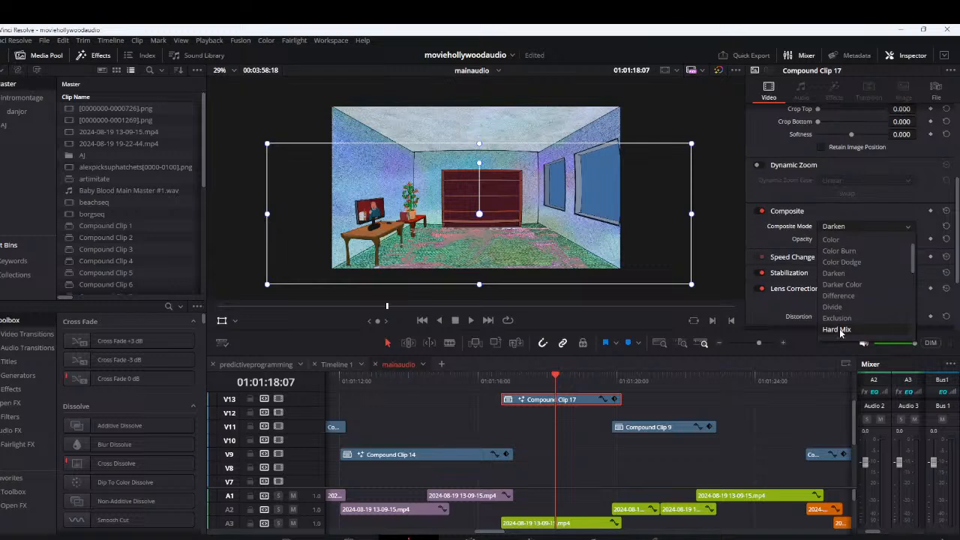
{"action": "left_click", "coordinate": [840, 284]}
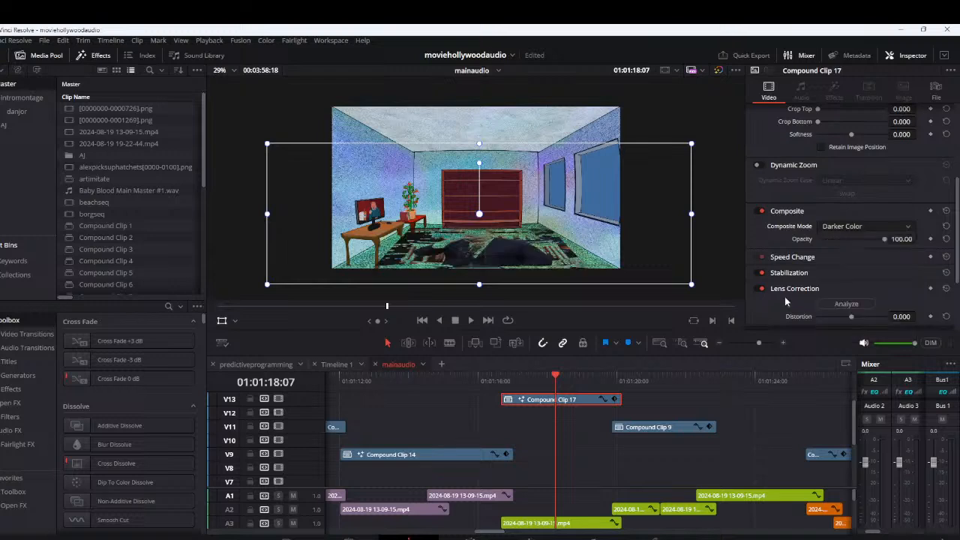
Play the timeline from the start of Compound Clip 17 to check the blended floor picture, then inspect the following clip
{"action": "key", "text": "Up"}
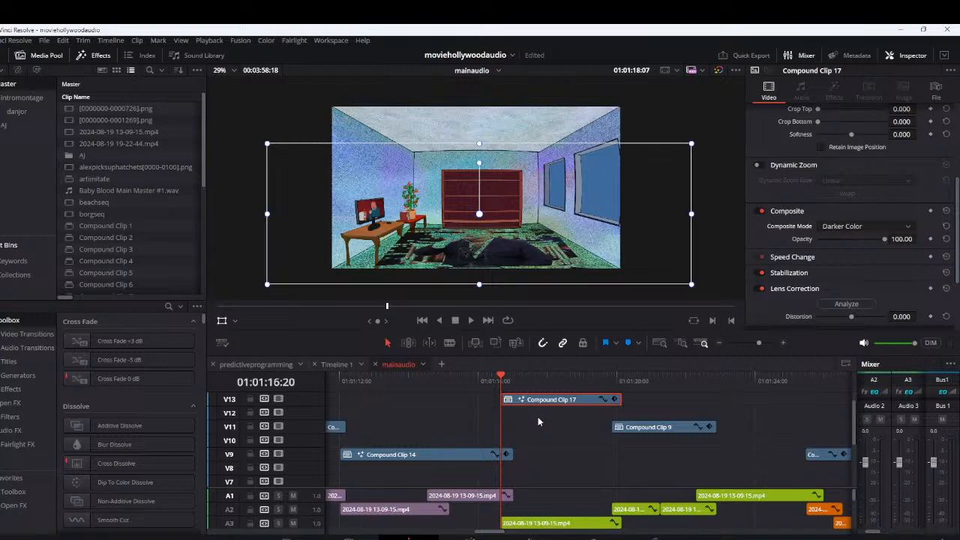
{"action": "key", "text": "space"}
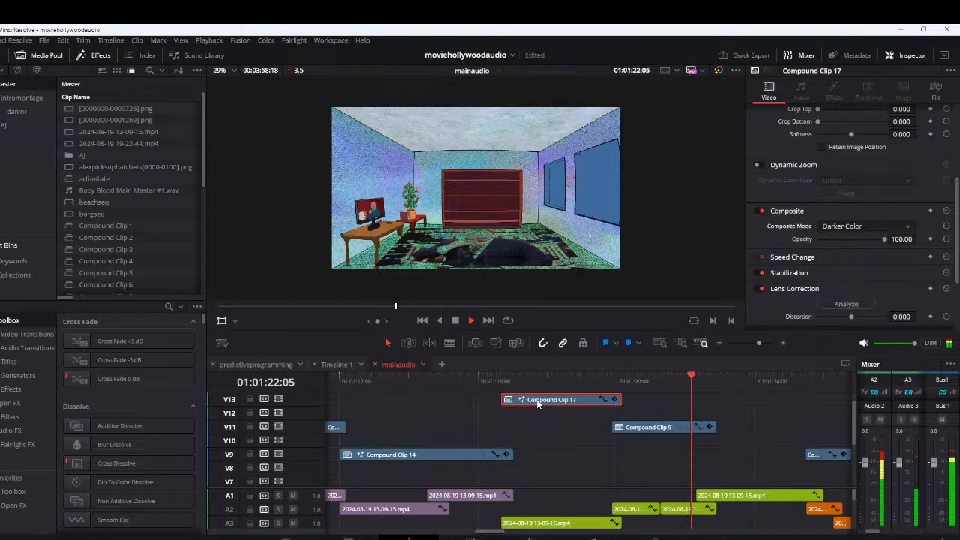
{"action": "left_click", "coordinate": [546, 382]}
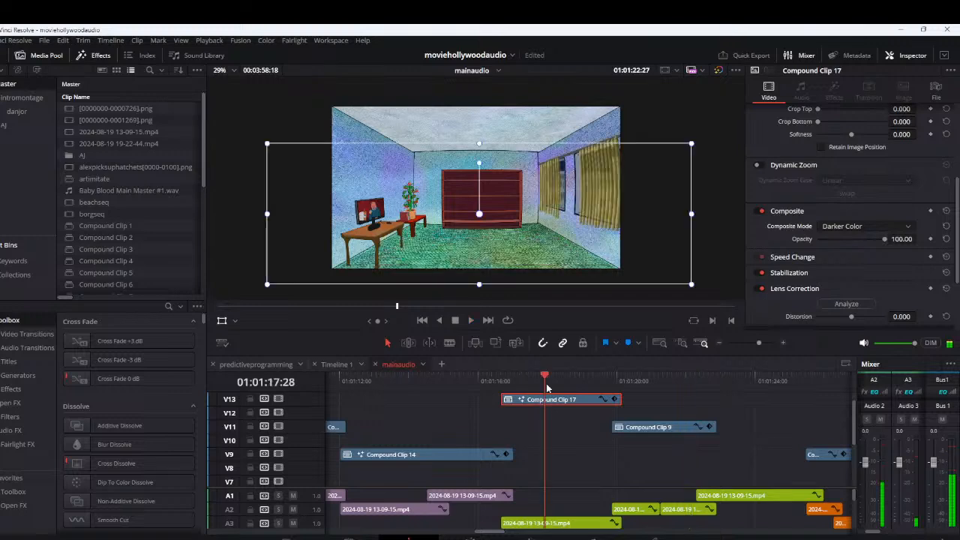
{"action": "left_click", "coordinate": [634, 383]}
{"action": "scroll", "coordinate": [620, 436], "scroll_direction": "down", "scroll_amount": 1}
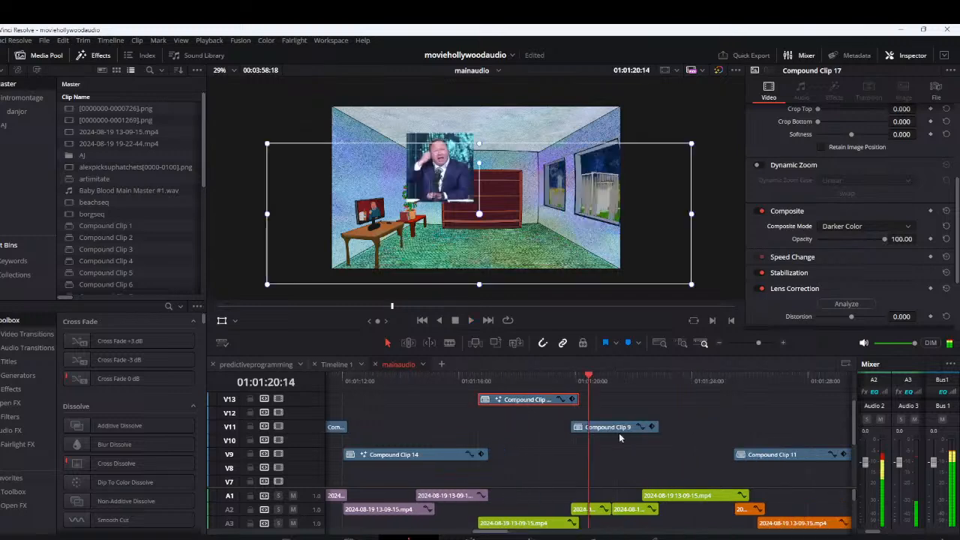
Review Compound Clip 9's picture and compare it with the earlier floor, ceiling and side-wall pictures along the timeline
{"action": "left_click", "coordinate": [618, 433]}
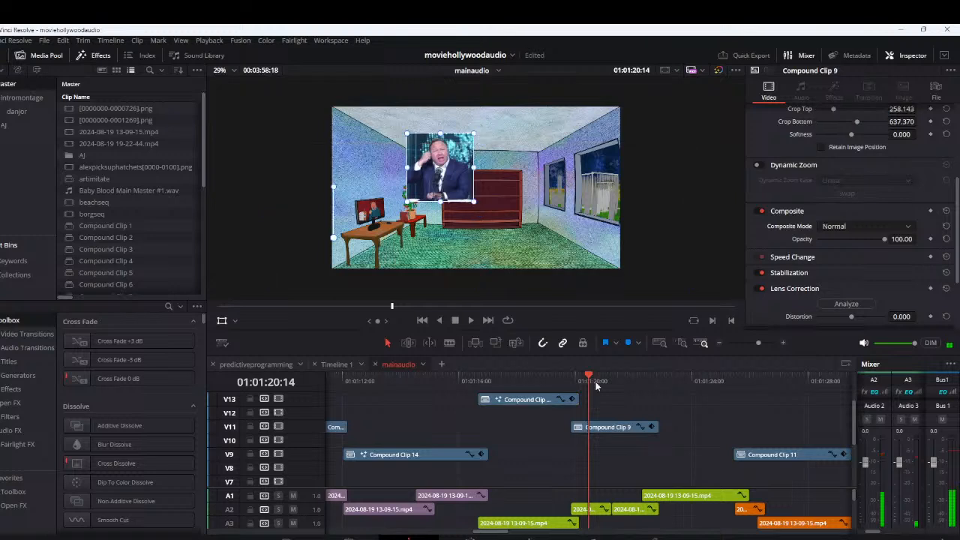
{"action": "key", "text": "space"}
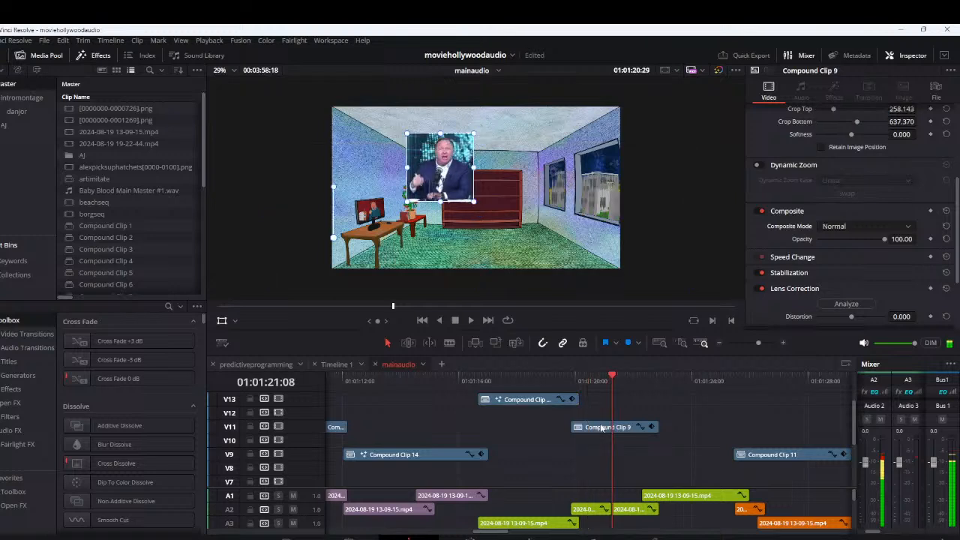
{"action": "left_click", "coordinate": [601, 428]}
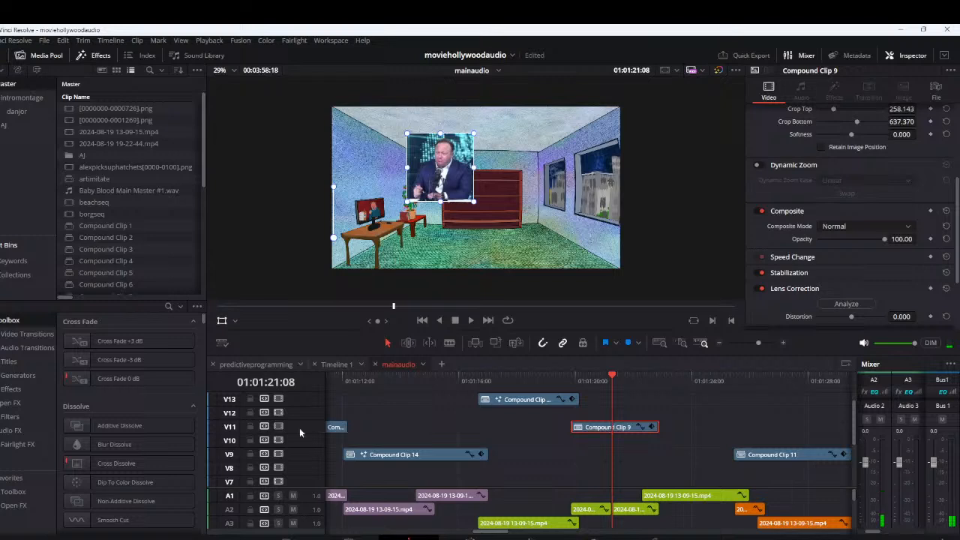
{"action": "left_click", "coordinate": [555, 380]}
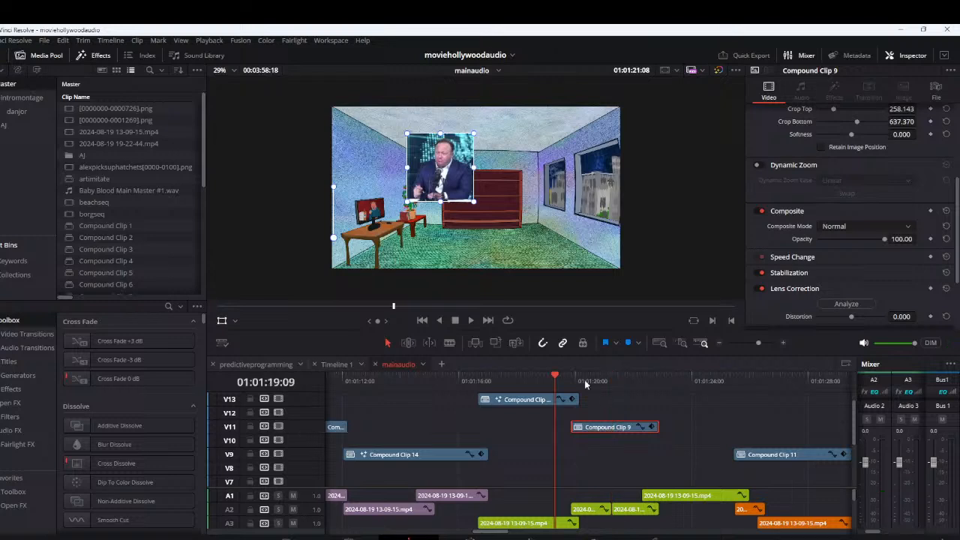
{"action": "mouse_move", "coordinate": [585, 381]}
{"action": "left_mouse_down"}
{"action": "mouse_move", "coordinate": [571, 381]}
{"action": "mouse_move", "coordinate": [596, 381]}
{"action": "left_mouse_up"}
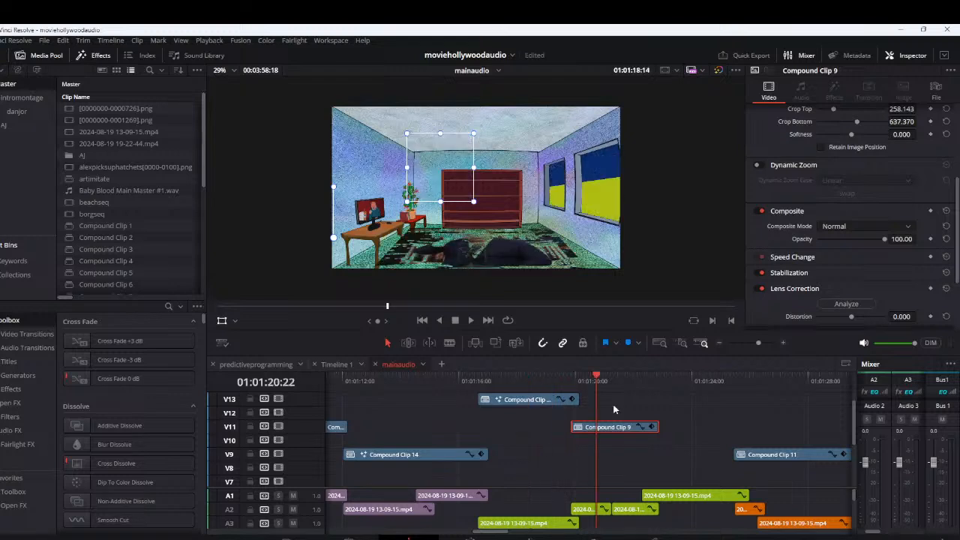
{"action": "left_click", "coordinate": [630, 380]}
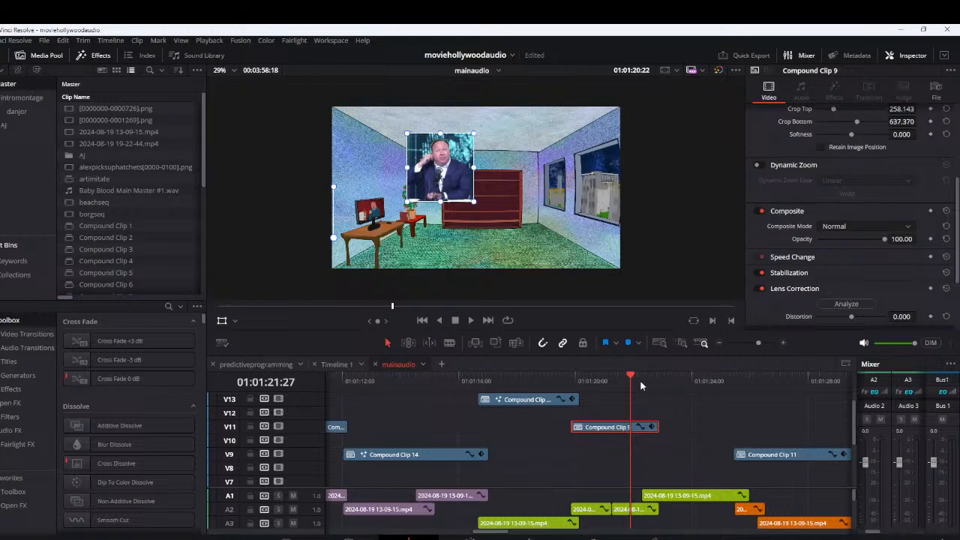
{"action": "left_click", "coordinate": [628, 384]}
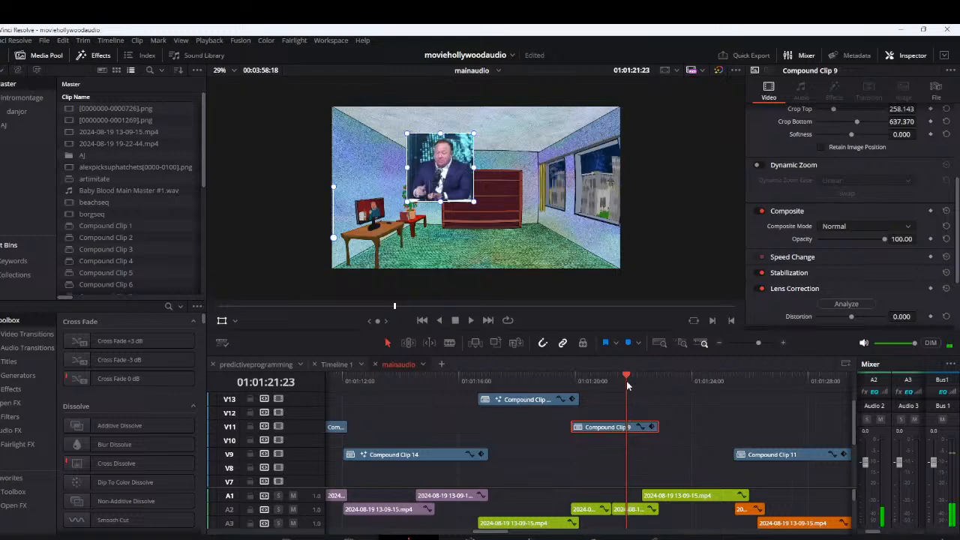
{"action": "left_click", "coordinate": [426, 385]}
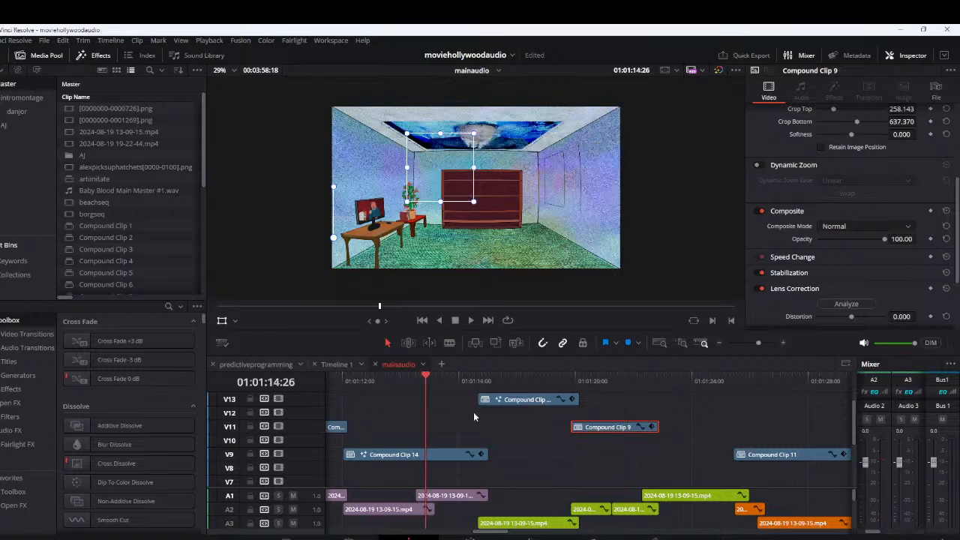
{"action": "scroll", "coordinate": [474, 417], "scroll_direction": "left", "scroll_amount": 2}
{"action": "left_click", "coordinate": [400, 383]}
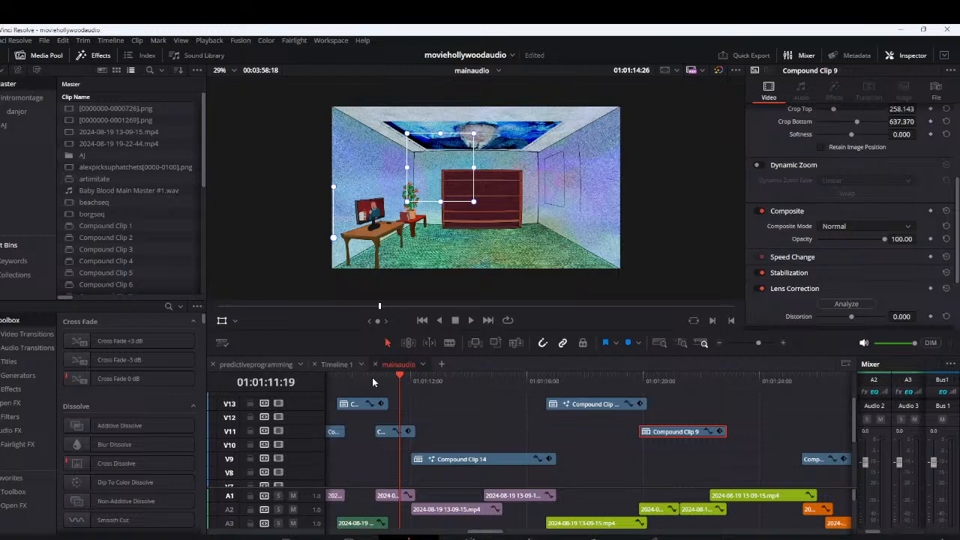
{"action": "left_click", "coordinate": [374, 382]}
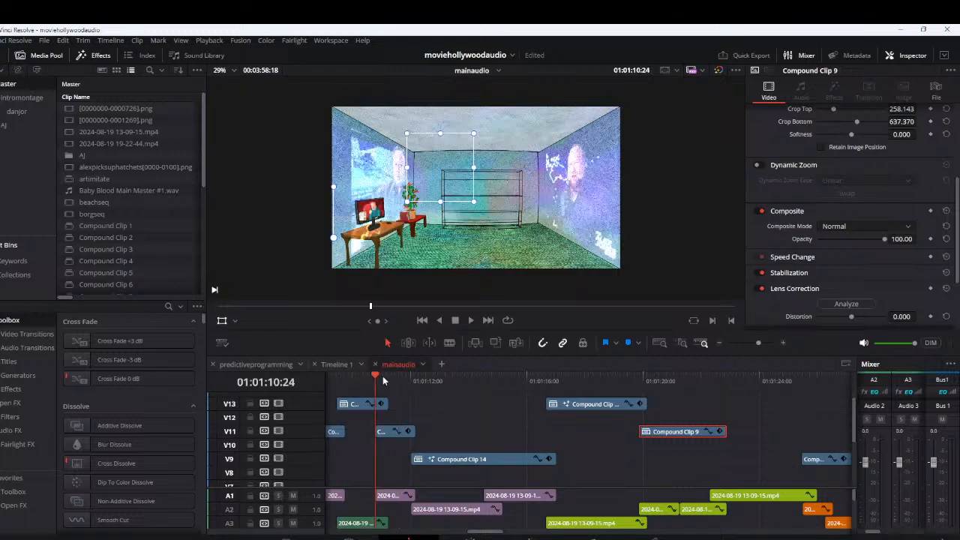
Move Compound Clip 9's picture over the large window on the right wall and set its composite mode to Lighter Color
{"action": "left_click", "coordinate": [670, 384]}
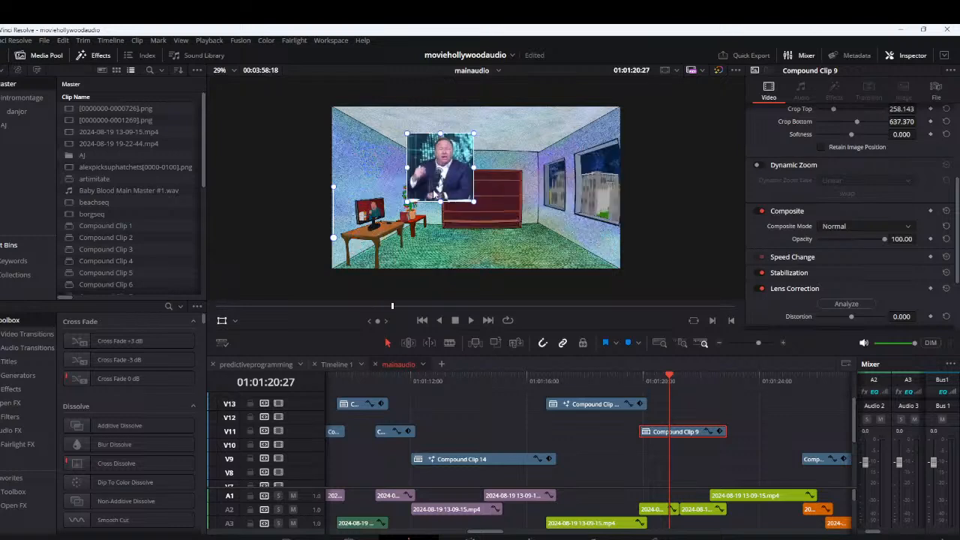
{"action": "left_click_drag", "start_coordinate": [434, 193], "coordinate": [583, 196]}
{"action": "left_click", "coordinate": [854, 226]}
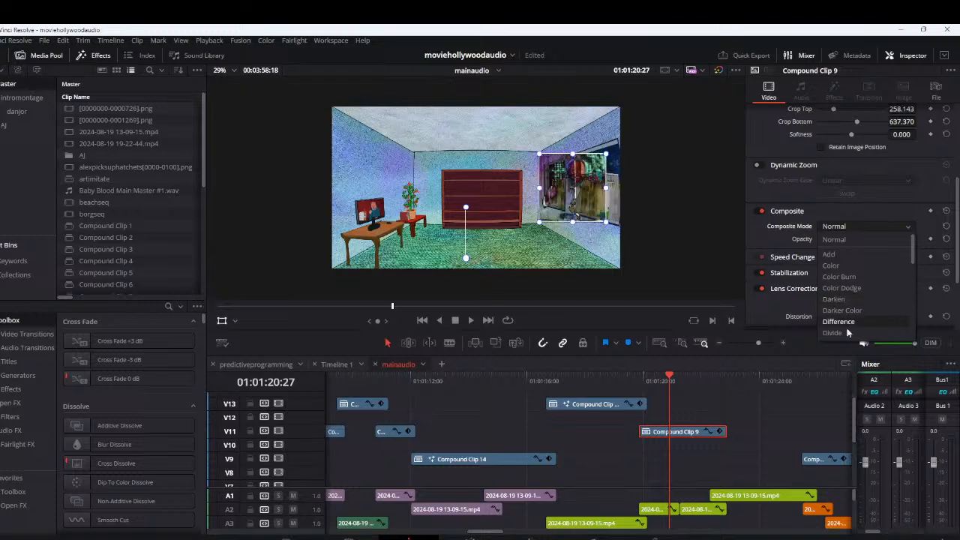
{"action": "scroll", "coordinate": [847, 322], "scroll_direction": "down", "scroll_amount": 4}
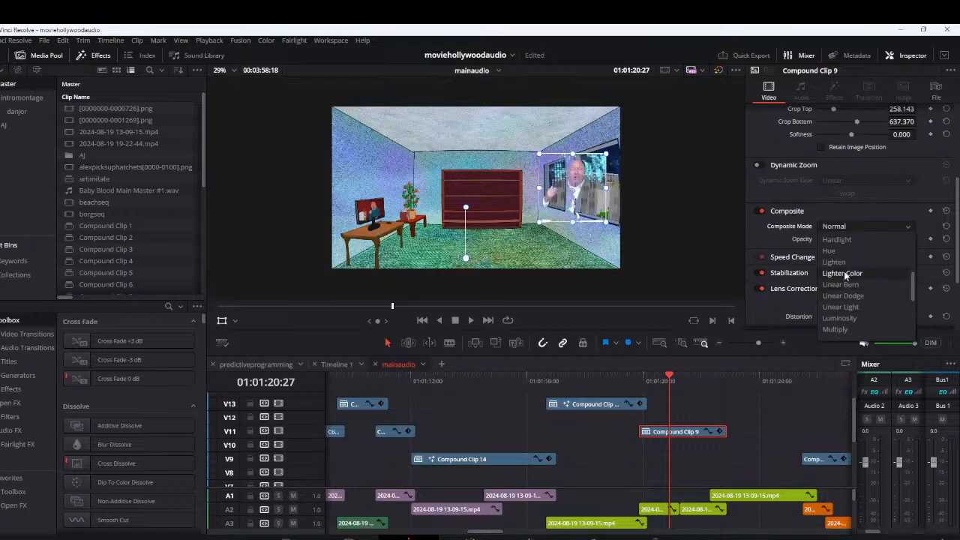
{"action": "left_click", "coordinate": [844, 272]}
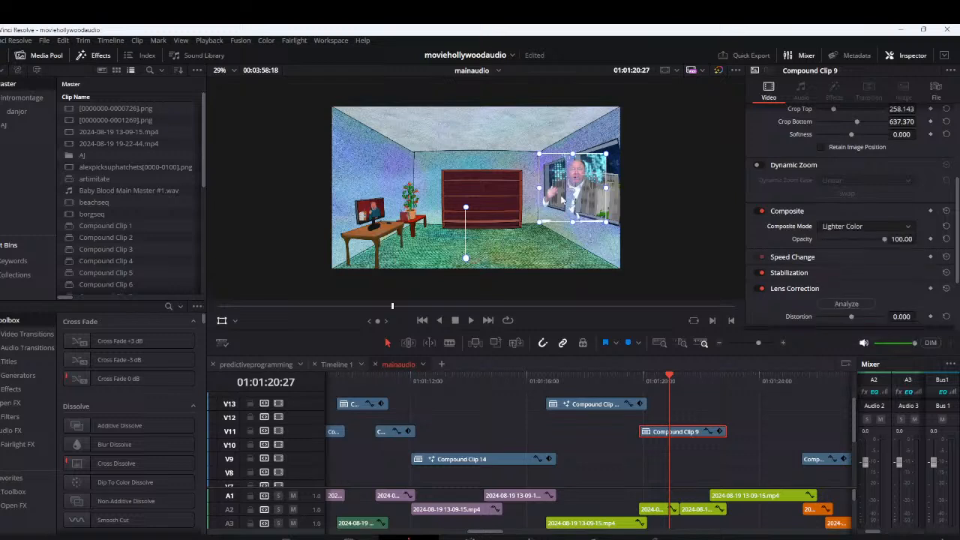
{"action": "left_click_drag", "start_coordinate": [561, 199], "coordinate": [580, 193]}
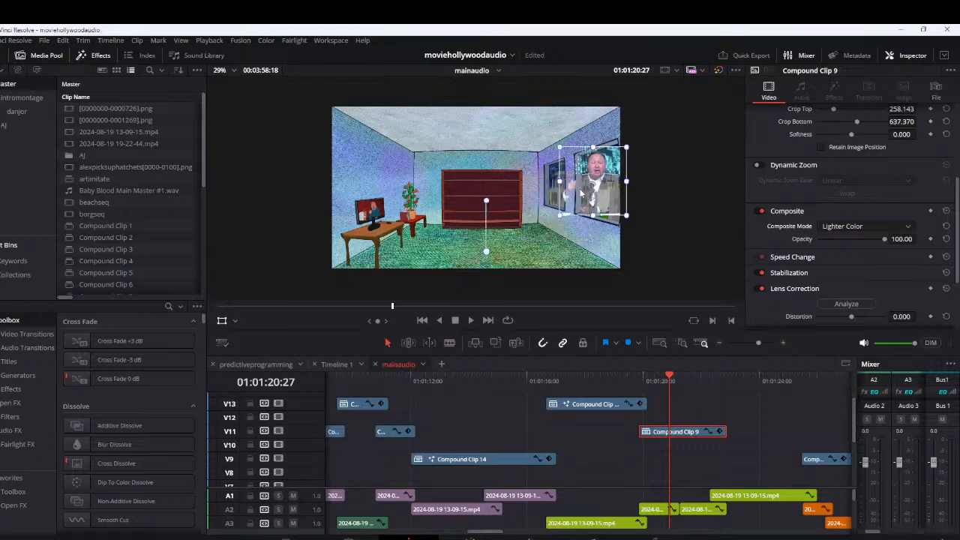
Examine Compound Clip 9's blended window picture up close while scrubbing and playing through the clip
{"action": "scroll", "coordinate": [581, 194], "scroll_direction": "up", "scroll_amount": 1}
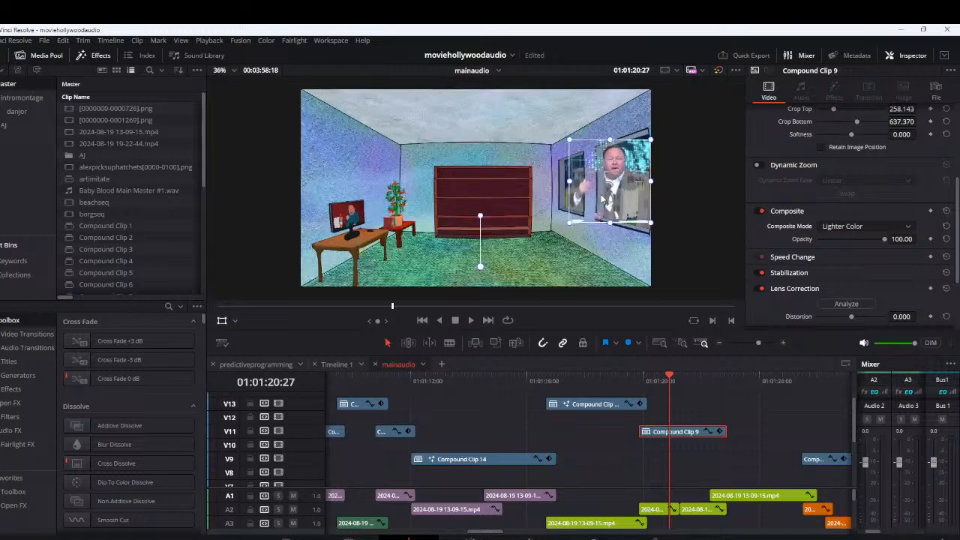
{"action": "scroll", "coordinate": [601, 200], "scroll_direction": "up", "scroll_amount": 1}
{"action": "left_click_drag", "start_coordinate": [602, 199], "coordinate": [505, 212]}
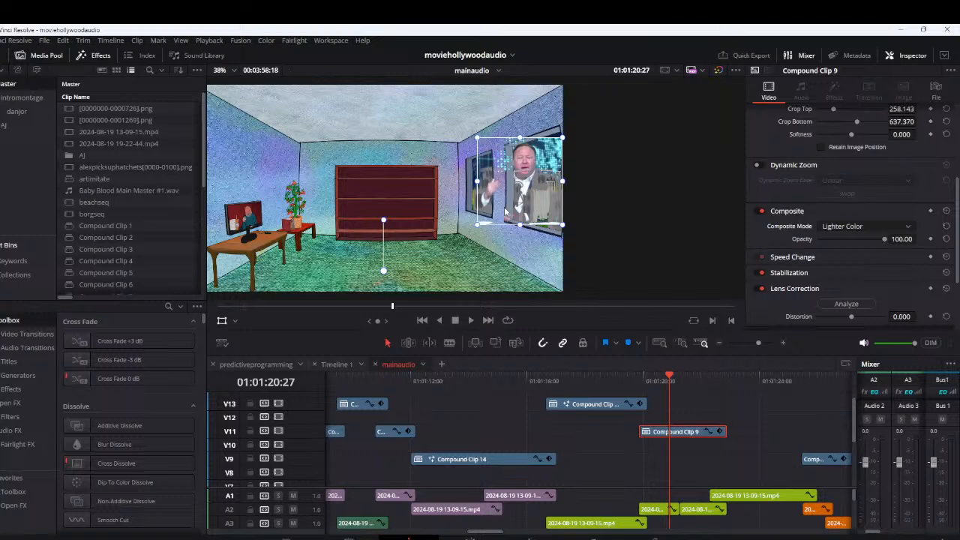
{"action": "left_click", "coordinate": [633, 384]}
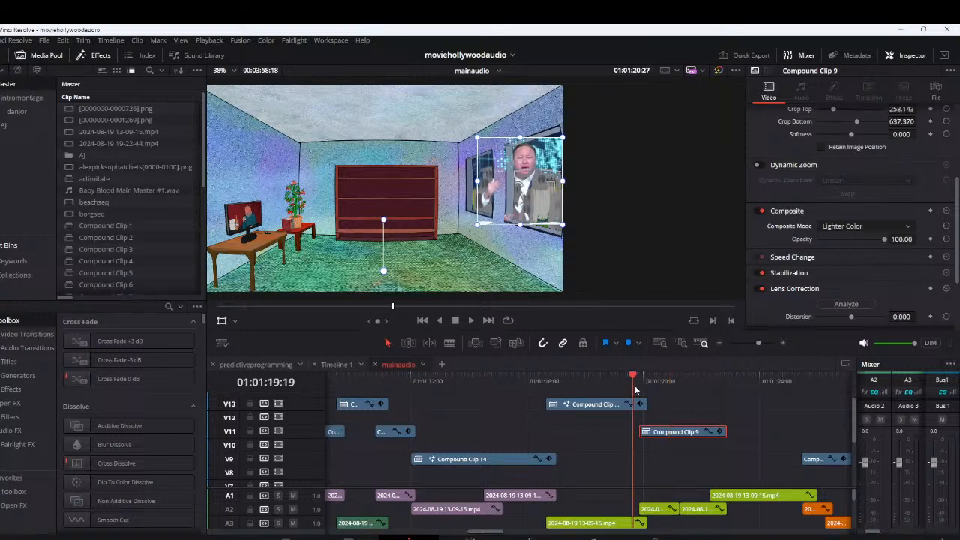
{"action": "left_click_drag", "start_coordinate": [634, 389], "coordinate": [720, 396]}
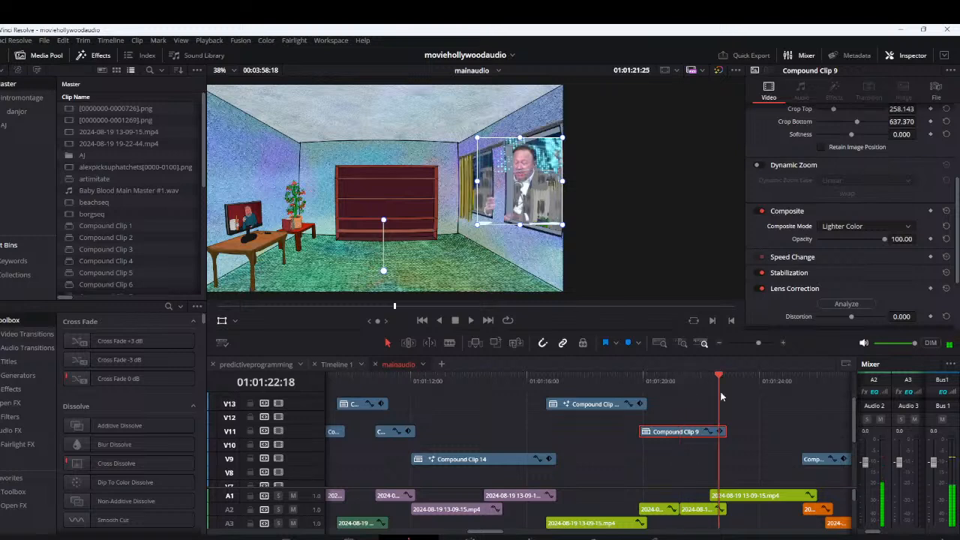
{"action": "left_click_drag", "start_coordinate": [720, 396], "coordinate": [674, 407]}
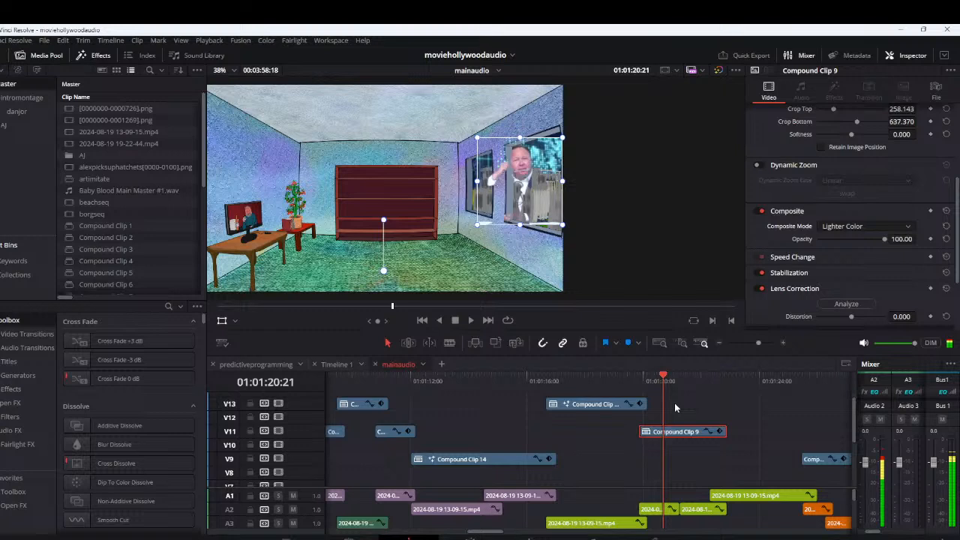
{"action": "key", "text": "space"}
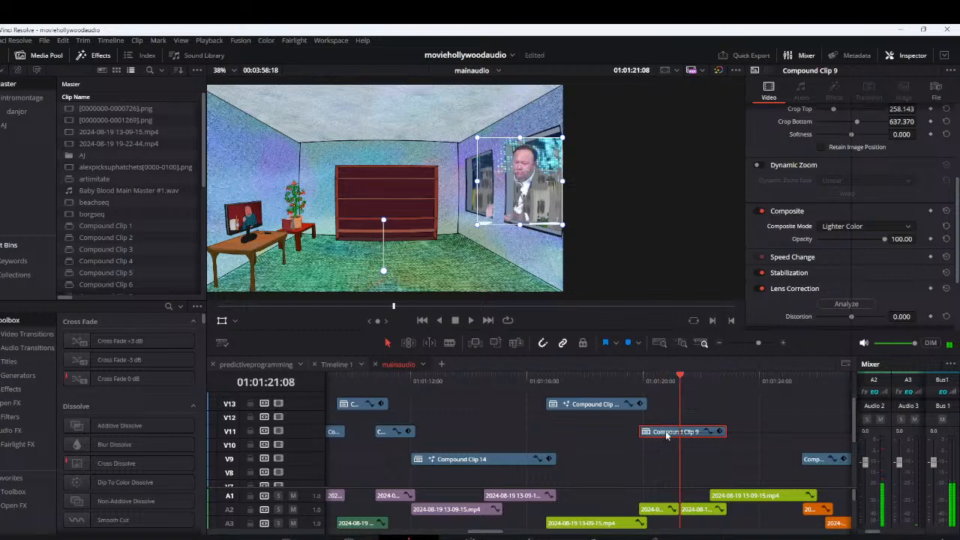
Reset the Fusion composition of Compound Clip 9
{"action": "right_click", "coordinate": [666, 433]}
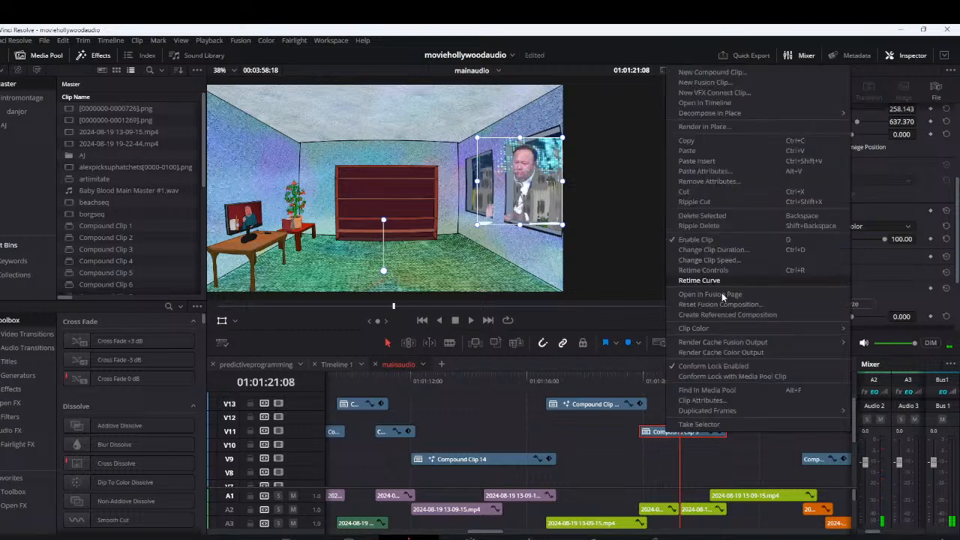
{"action": "left_click", "coordinate": [721, 303]}
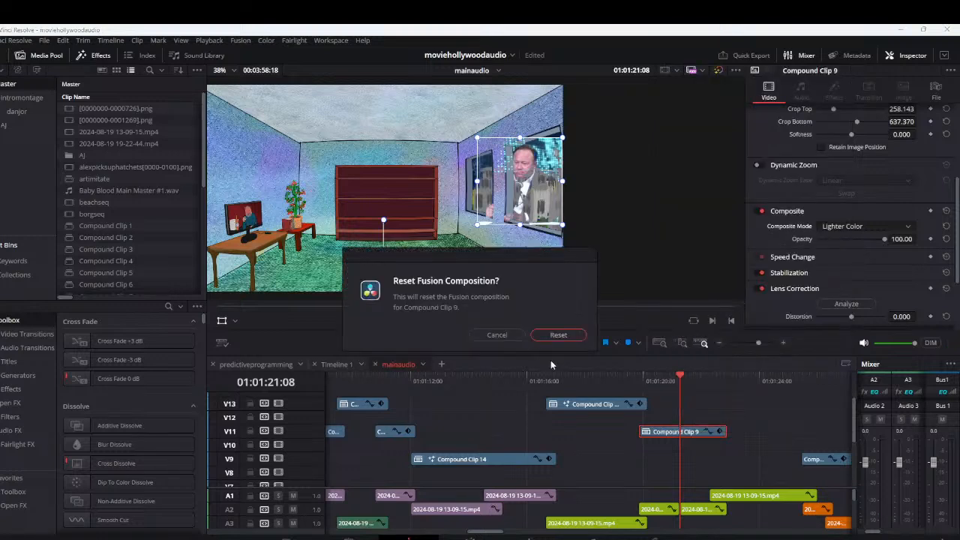
{"action": "left_click", "coordinate": [558, 336]}
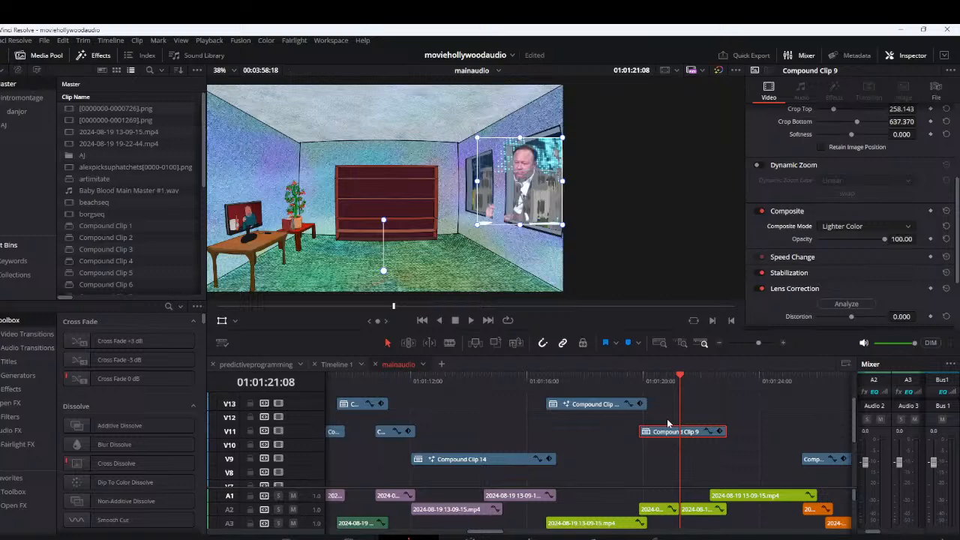
Open Compound Clip 9 in Fusion to check its node graph, and return to the Edit page
{"action": "right_click", "coordinate": [667, 421]}
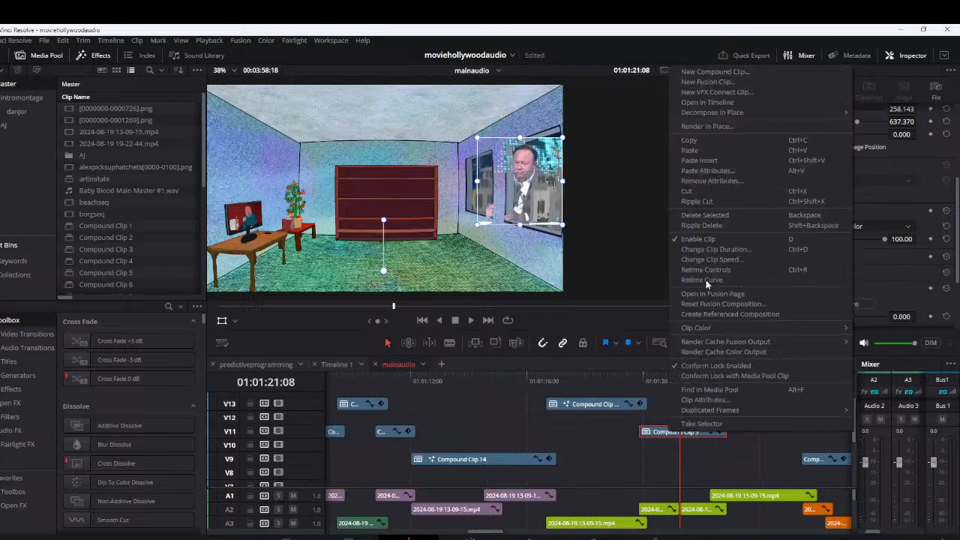
{"action": "left_click", "coordinate": [708, 293]}
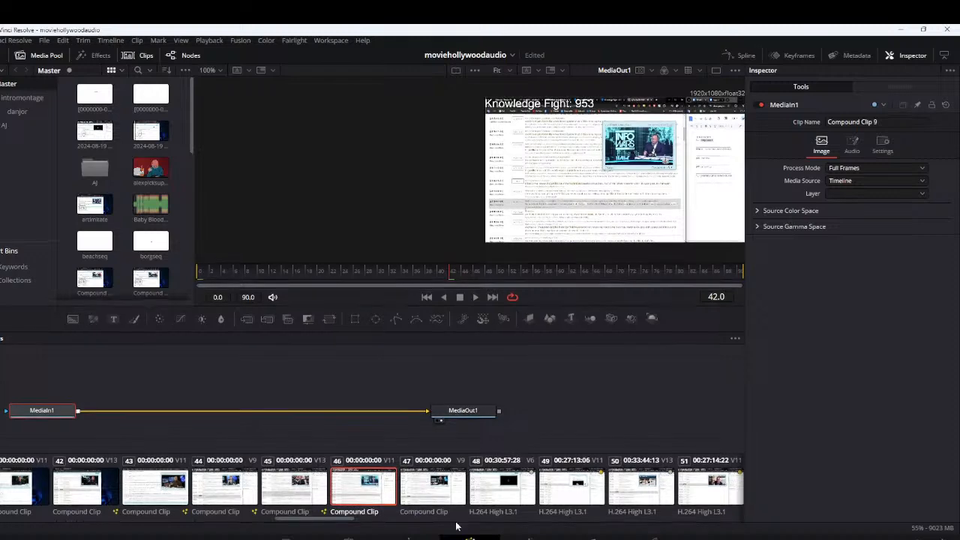
{"action": "left_click", "coordinate": [433, 534]}
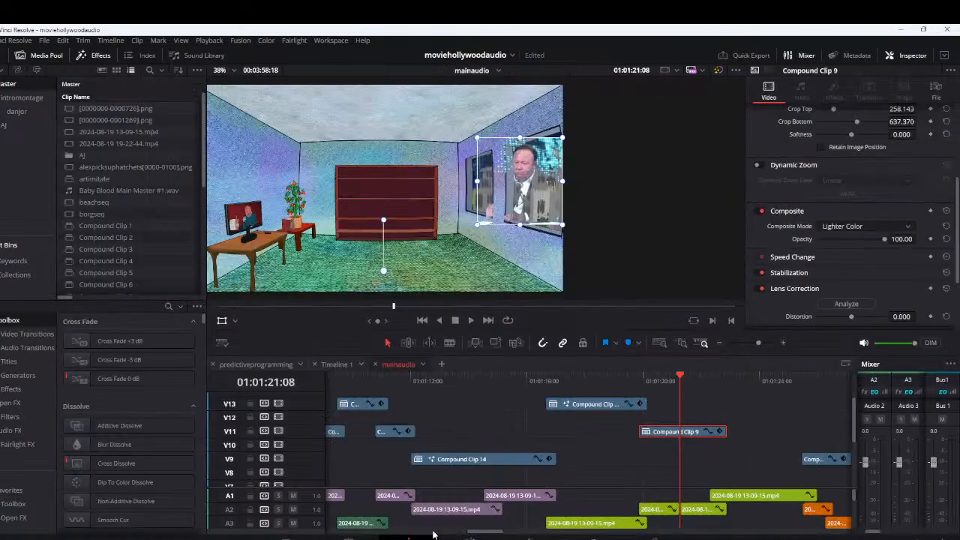
Nest Compound Clip 9 in a new compound clip named Compound Clip 18 and open that clip in Fusion
{"action": "right_click", "coordinate": [664, 433]}
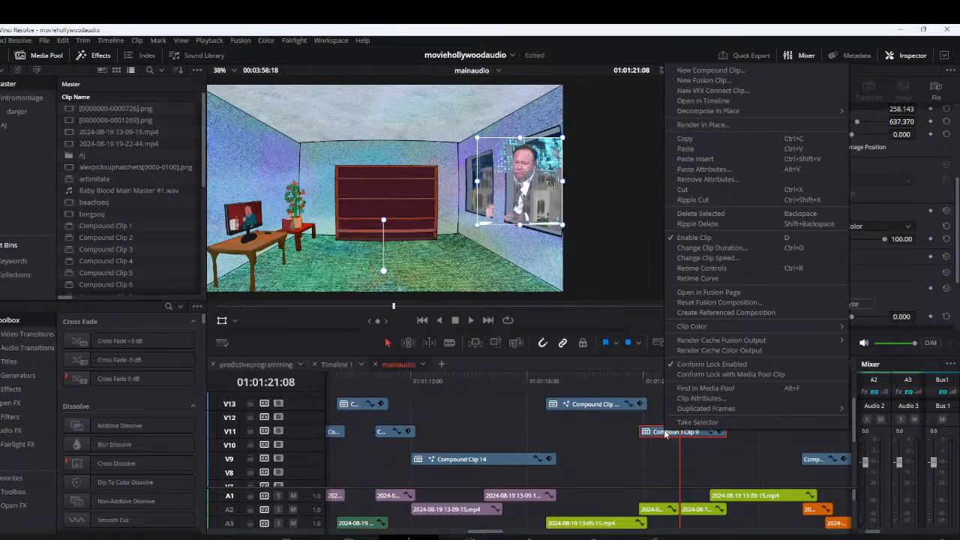
{"action": "left_click", "coordinate": [667, 434]}
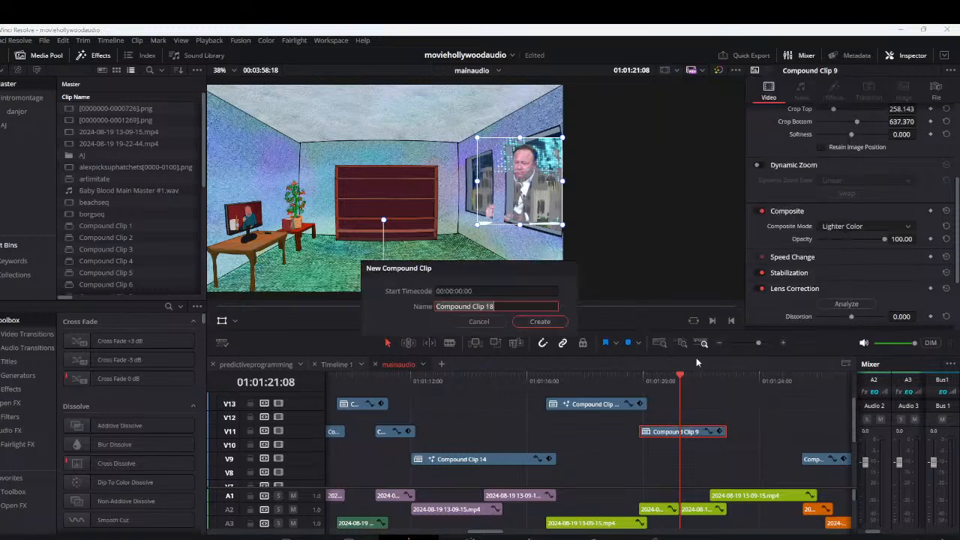
{"action": "key", "text": "Escape"}
{"action": "right_click", "coordinate": [663, 435]}
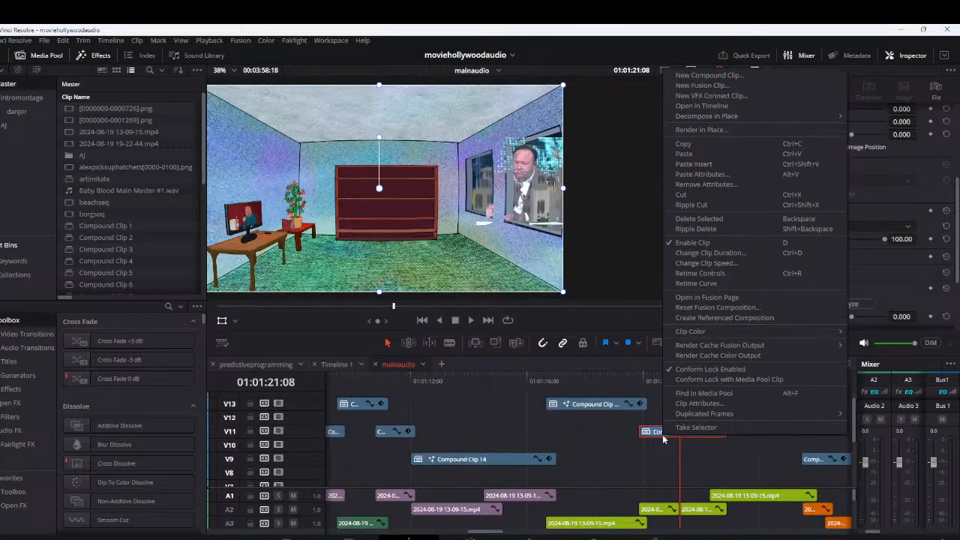
{"action": "left_click", "coordinate": [662, 434]}
{"action": "key", "text": "shift+5"}
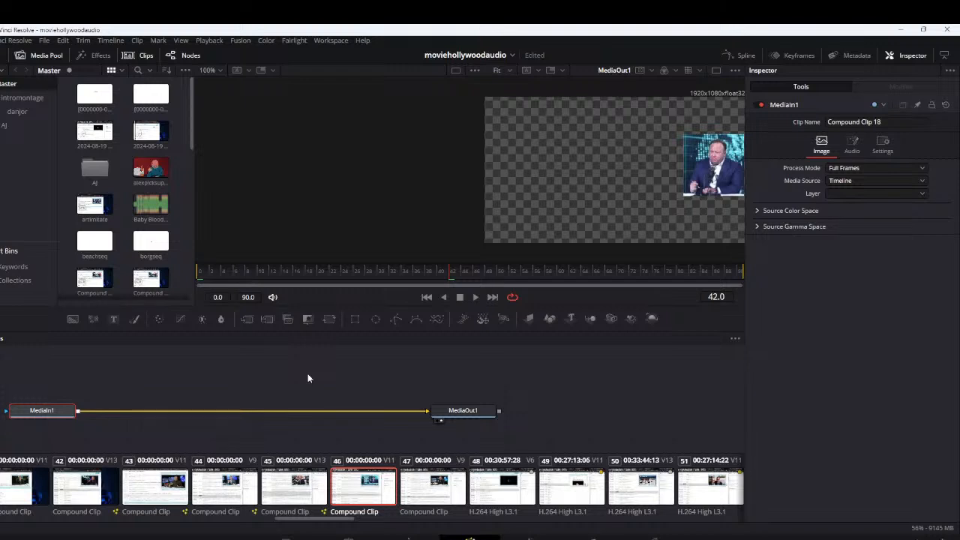
Paste the Shape3D, Merge3D and Renderer3D nodes, connect them in sequence between MediaIn1 and MediaOut1, and tidy their layout
{"action": "key", "text": "ctrl+v"}
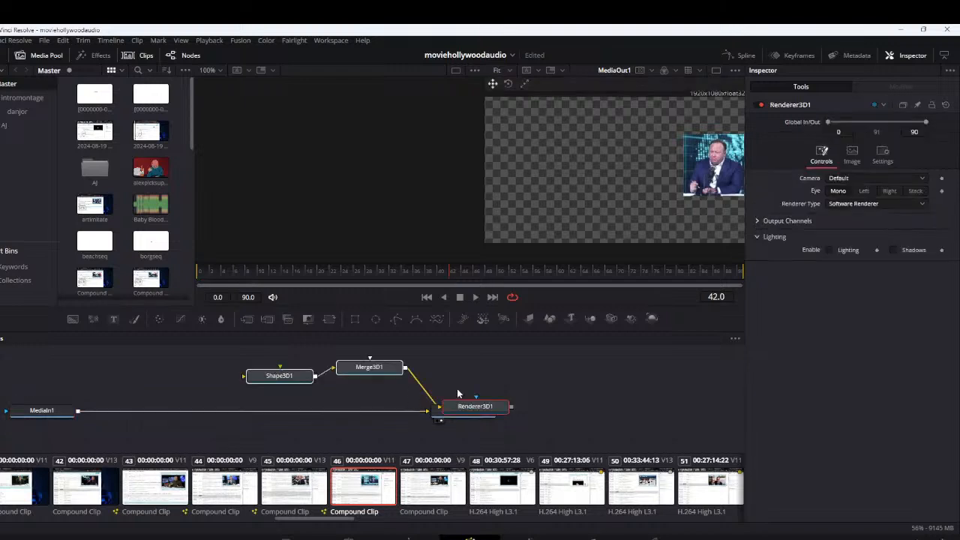
{"action": "left_click_drag", "start_coordinate": [459, 405], "coordinate": [359, 384]}
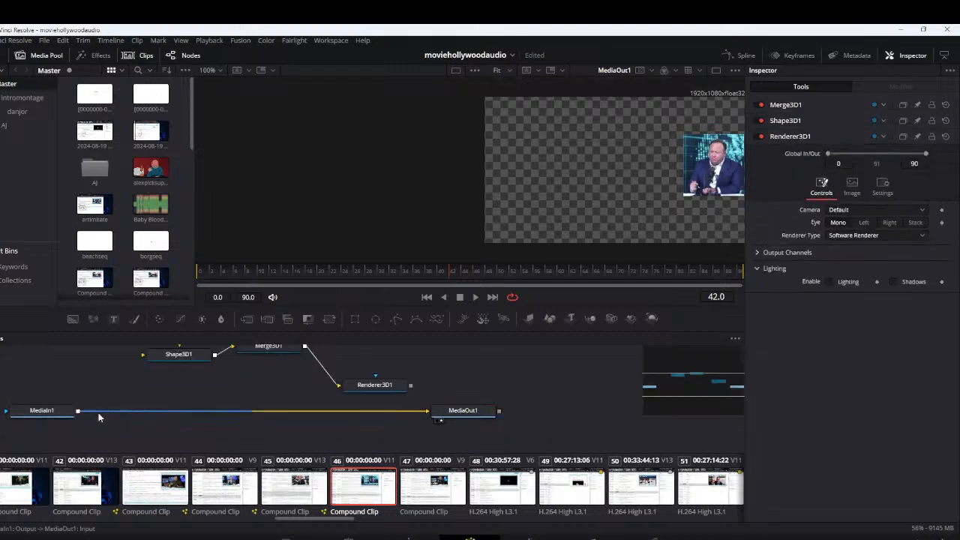
{"action": "left_click_drag", "start_coordinate": [98, 418], "coordinate": [143, 379]}
{"action": "left_click_drag", "start_coordinate": [411, 384], "coordinate": [432, 418]}
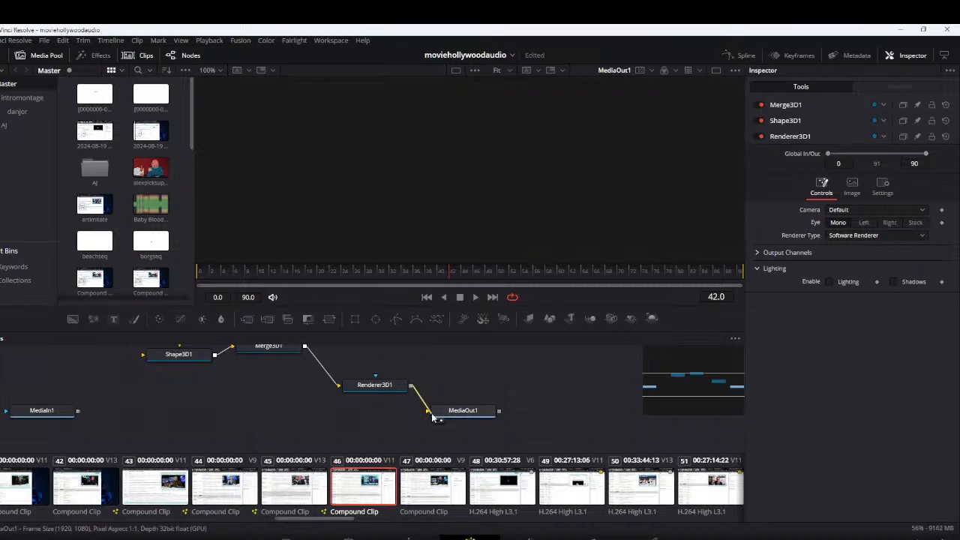
{"action": "left_click_drag", "start_coordinate": [78, 410], "coordinate": [178, 356]}
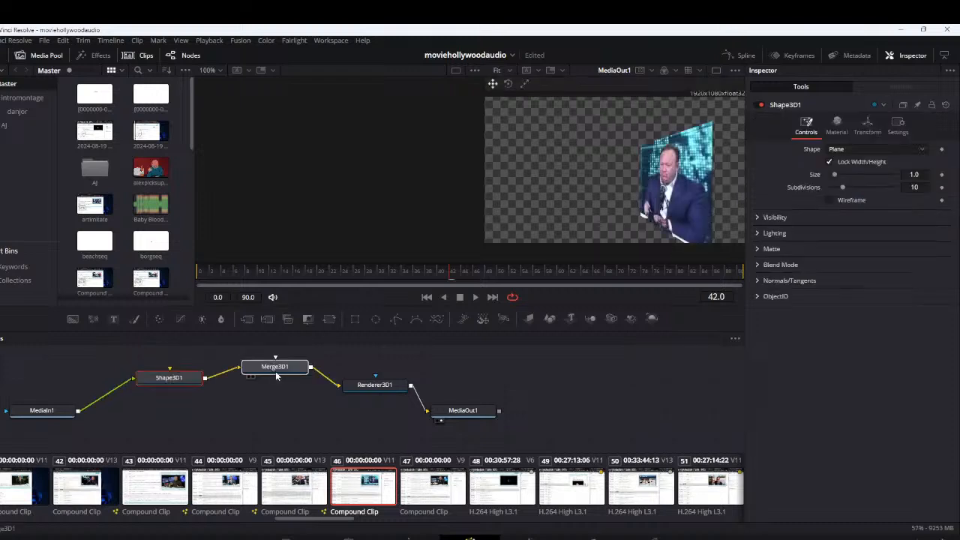
{"action": "left_click_drag", "start_coordinate": [276, 376], "coordinate": [276, 384]}
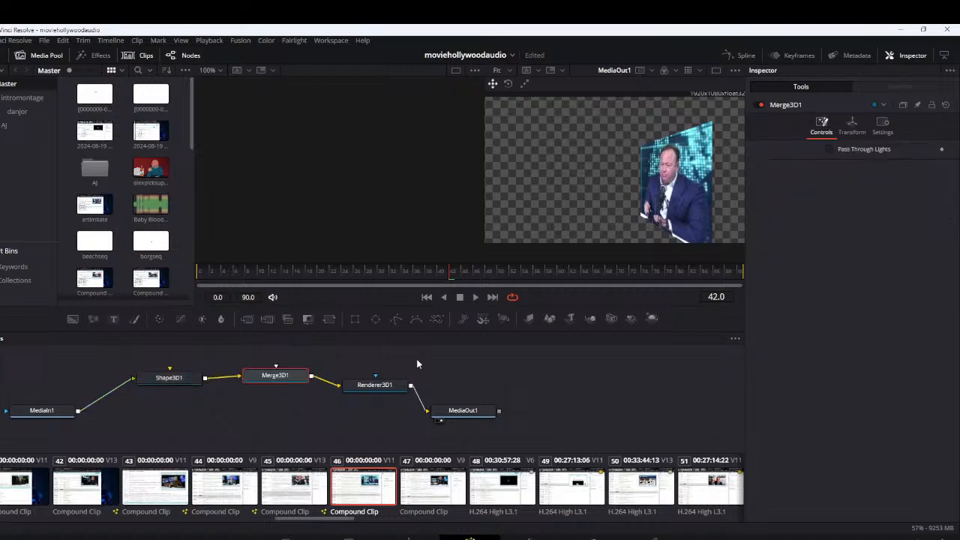
Set Shape3D1's Y rotation to -78.3 and Y translation to -0.029, and return to the Edit page
{"action": "left_click", "coordinate": [183, 383]}
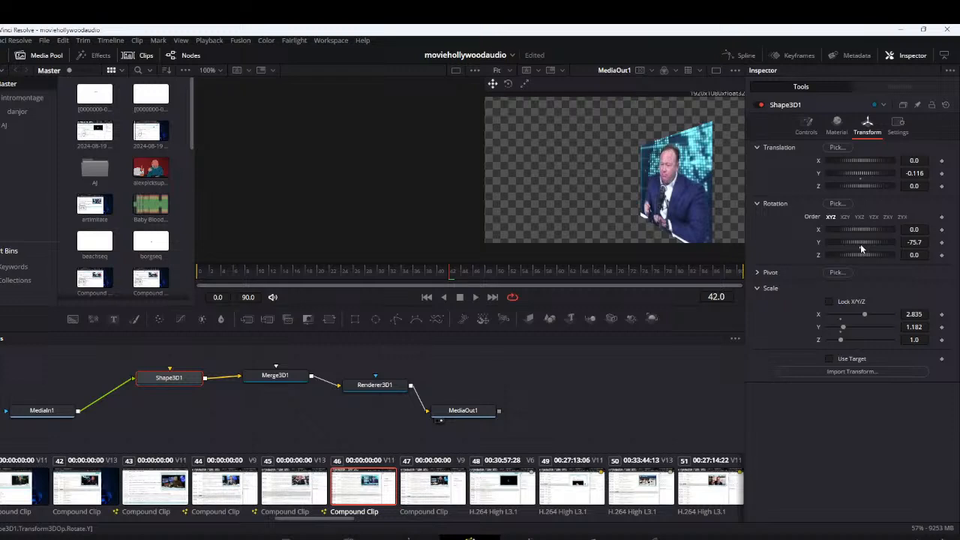
{"action": "left_click_drag", "start_coordinate": [860, 244], "coordinate": [857, 244]}
{"action": "left_click_drag", "start_coordinate": [862, 174], "coordinate": [865, 175]}
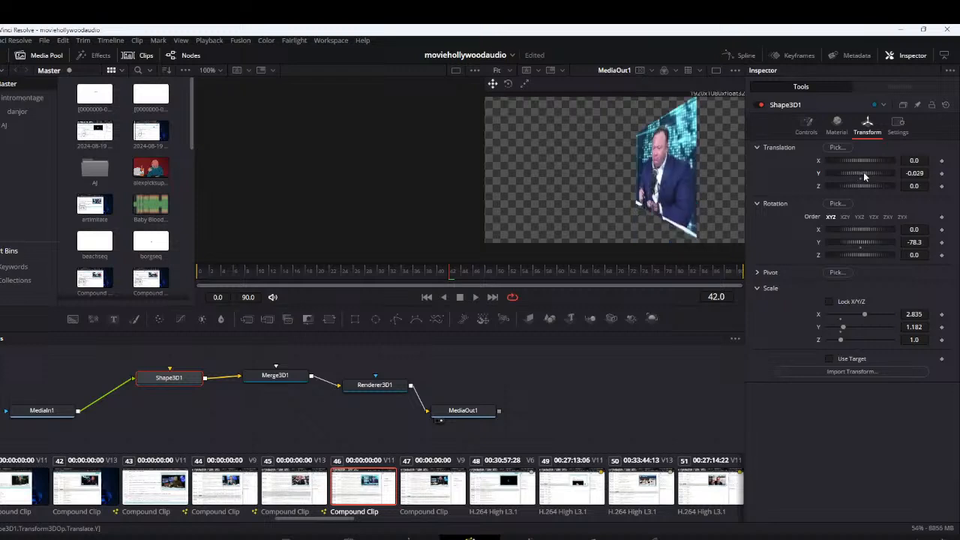
{"action": "left_click", "coordinate": [409, 537]}
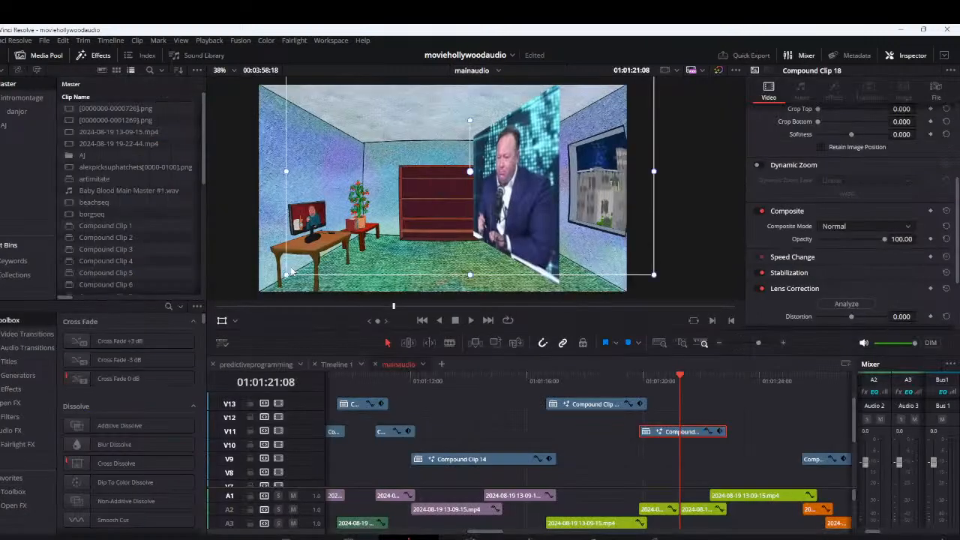
Shrink Compound Clip 18's tilted picture, widen it slightly and place it over the large window on the right wall
{"action": "left_click_drag", "start_coordinate": [291, 271], "coordinate": [443, 228]}
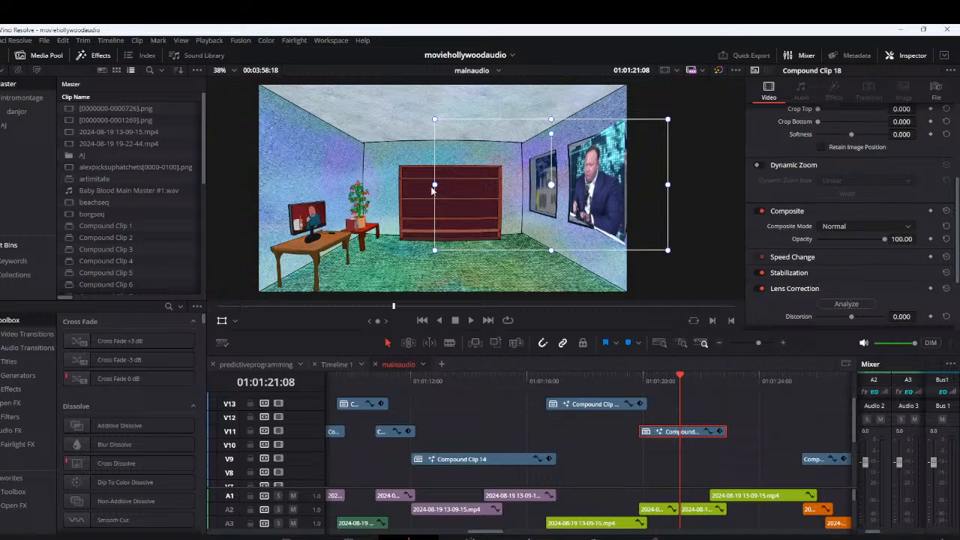
{"action": "left_click_drag", "start_coordinate": [434, 185], "coordinate": [414, 184]}
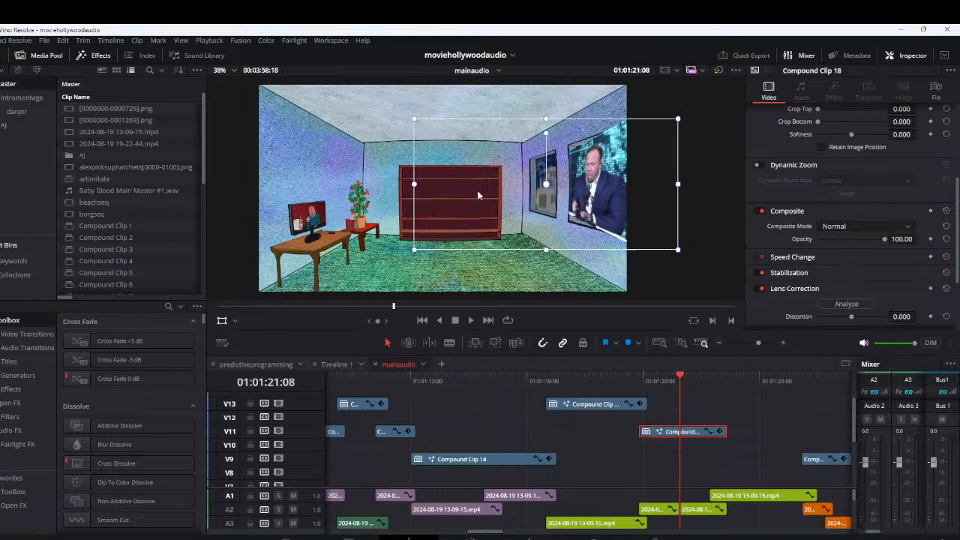
{"action": "left_click_drag", "start_coordinate": [478, 195], "coordinate": [474, 195]}
Set Compound Clip 18's composite mode to Lighter Color
{"action": "left_click", "coordinate": [866, 226]}
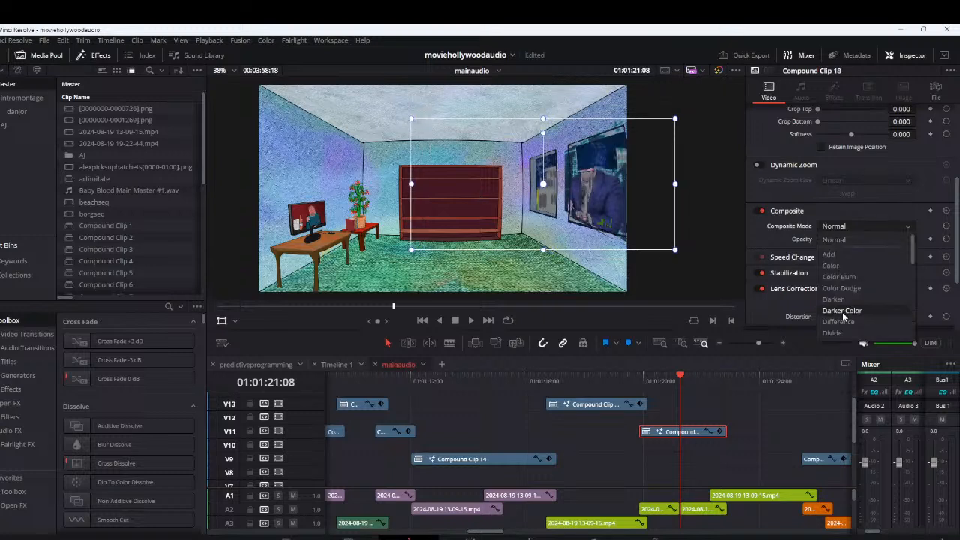
{"action": "scroll", "coordinate": [843, 313], "scroll_direction": "down", "scroll_amount": 1}
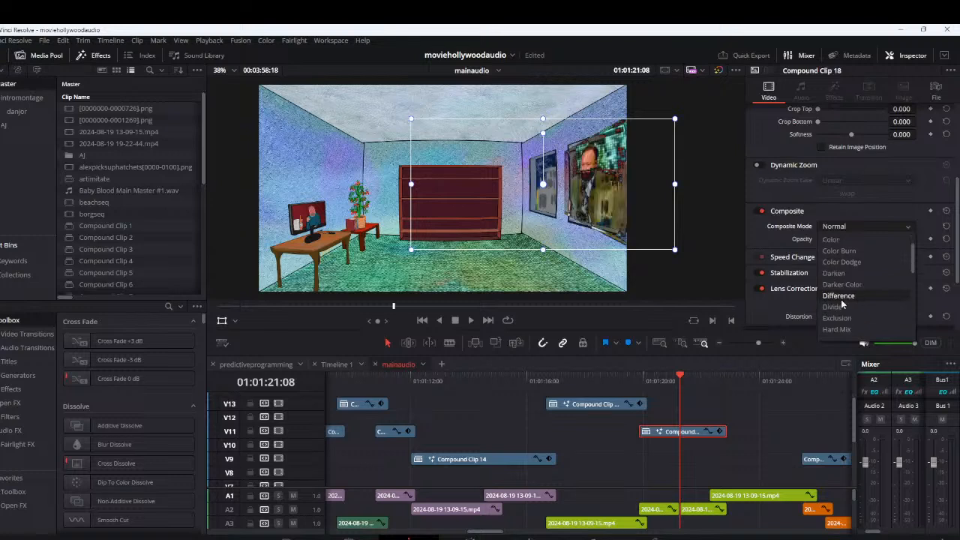
{"action": "scroll", "coordinate": [842, 304], "scroll_direction": "down", "scroll_amount": 2}
{"action": "left_click", "coordinate": [843, 306]}
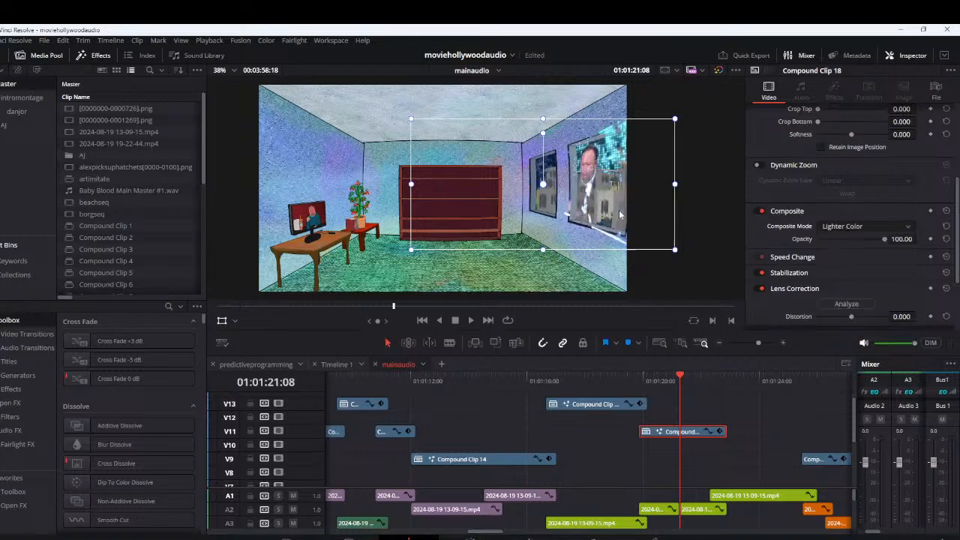
Fit the blended picture to the large window with a horizontal zoom of 0.785 and position 565.217, 2.666
{"action": "left_click_drag", "start_coordinate": [619, 215], "coordinate": [585, 203]}
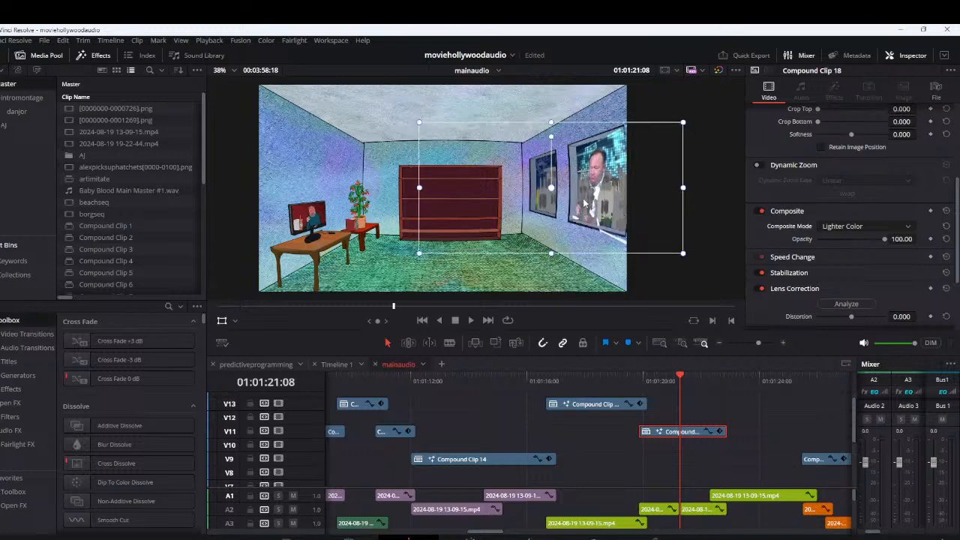
{"action": "left_click_drag", "start_coordinate": [419, 187], "coordinate": [411, 177]}
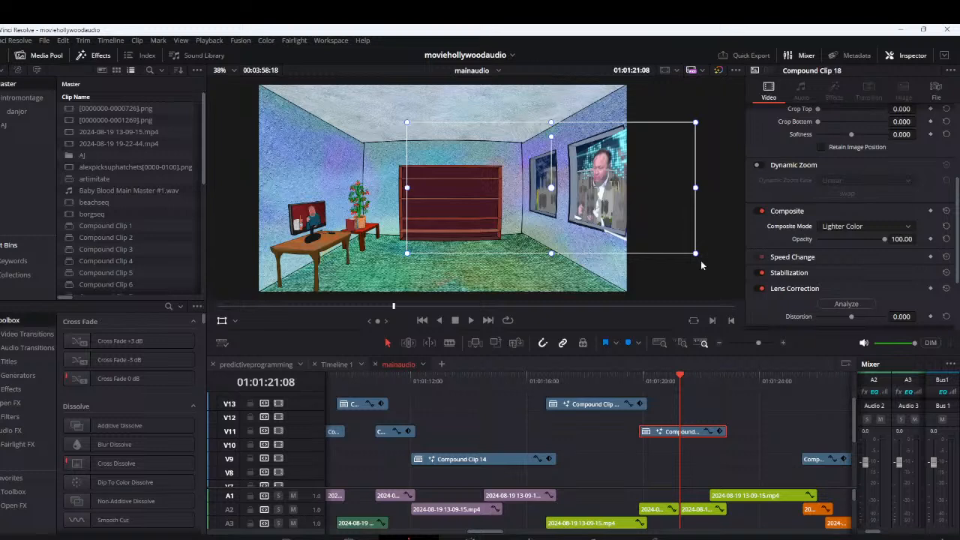
{"action": "scroll", "coordinate": [784, 178], "scroll_direction": "up", "scroll_amount": 4}
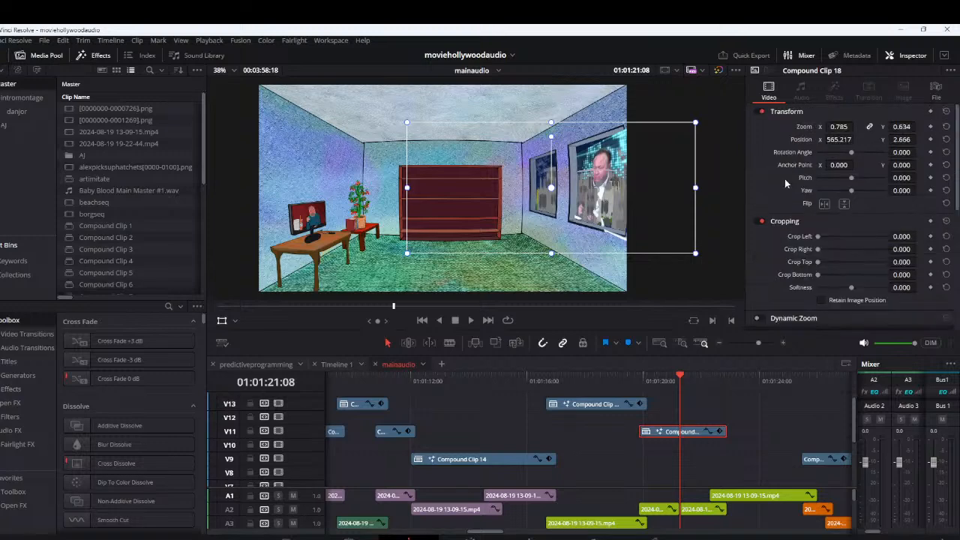
Reset Compound Clip 18's transform and move its full-size picture to about X 314.6, Y -18.7, across the right wall
{"action": "left_click", "coordinate": [946, 111]}
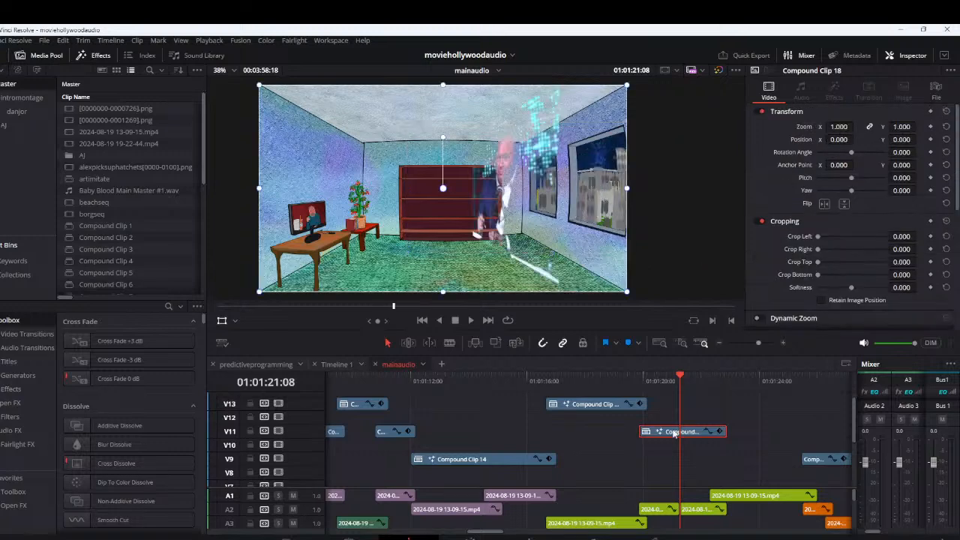
{"action": "left_click_drag", "start_coordinate": [507, 232], "coordinate": [568, 236]}
{"action": "key", "text": "b"}
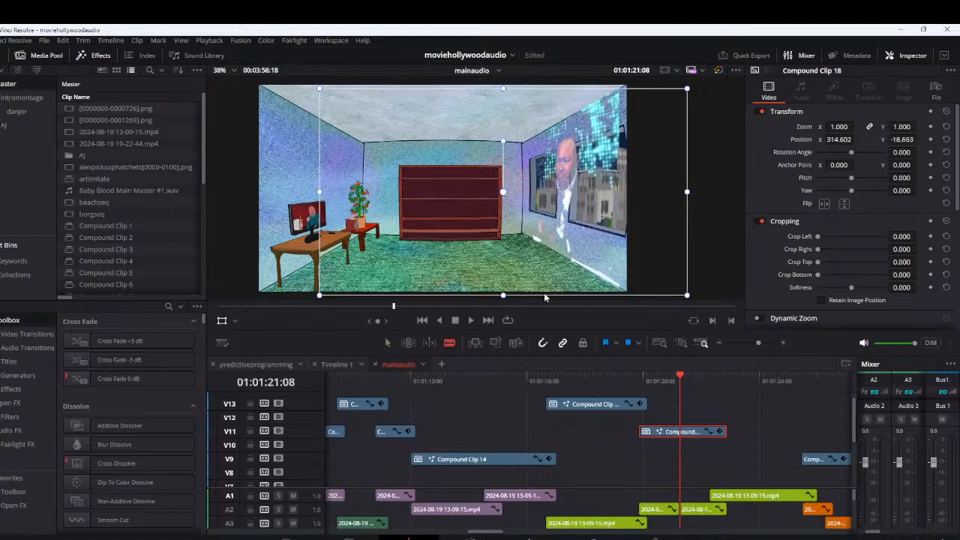
Play the timeline around Compound Clips 17 and 18 to check the floor picture and the blended right-wall picture
{"action": "left_click", "coordinate": [563, 380]}
{"action": "key", "text": "space"}
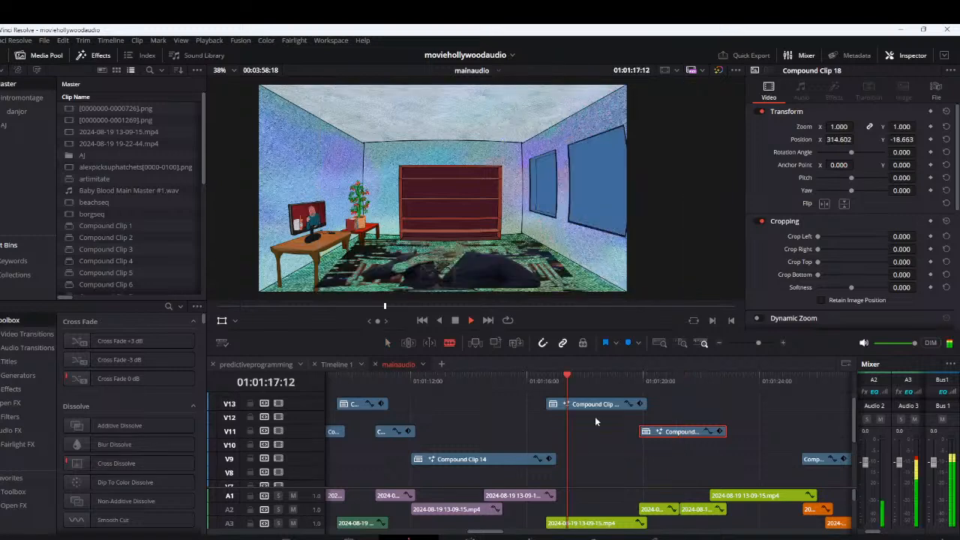
{"action": "key", "text": "space"}
{"action": "left_click", "coordinate": [650, 381]}
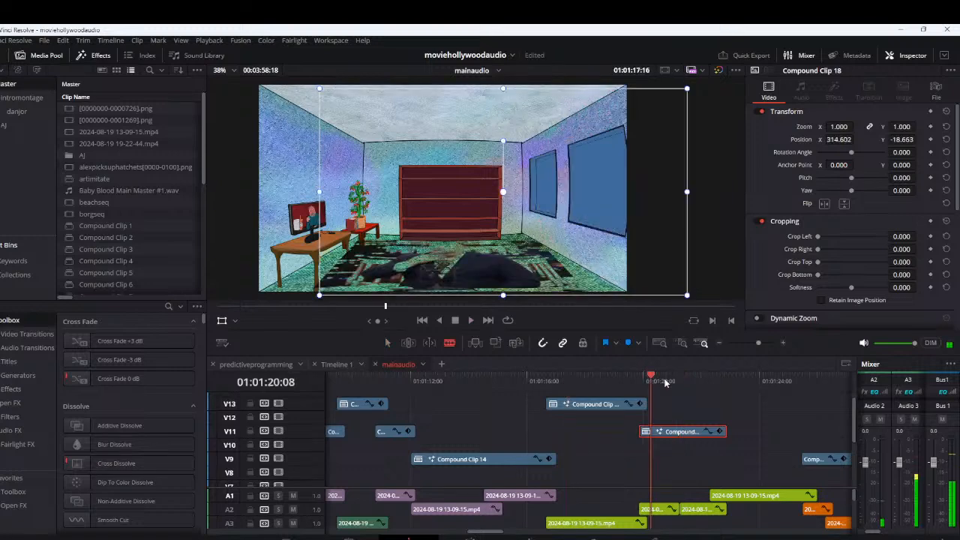
{"action": "left_click", "coordinate": [680, 381]}
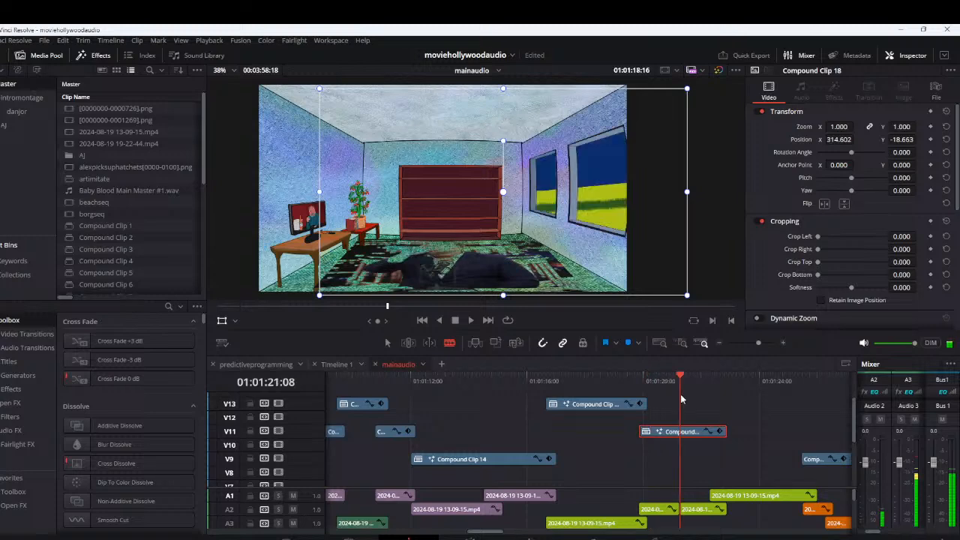
{"action": "key", "text": "space"}
{"action": "scroll", "coordinate": [680, 393], "scroll_direction": "down", "scroll_amount": 4}
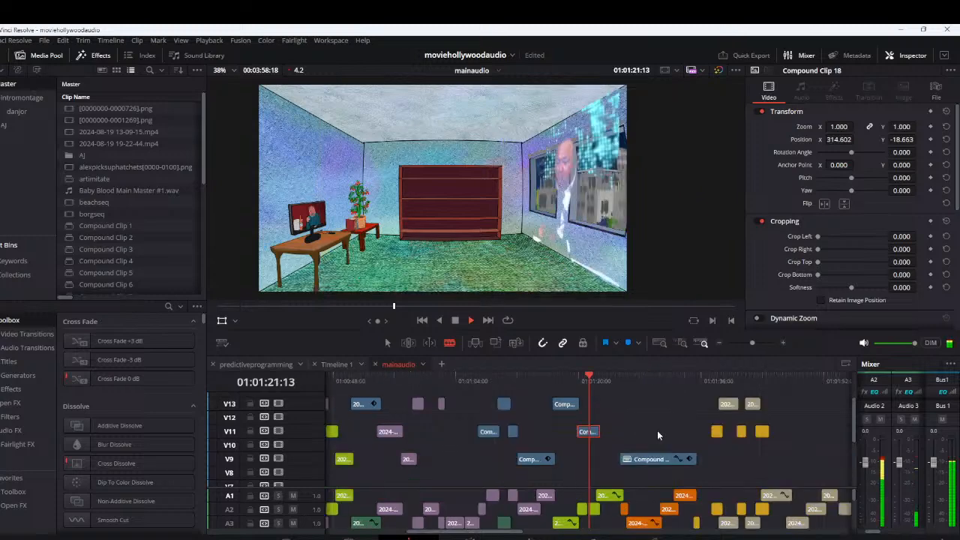
{"action": "key", "text": "space"}
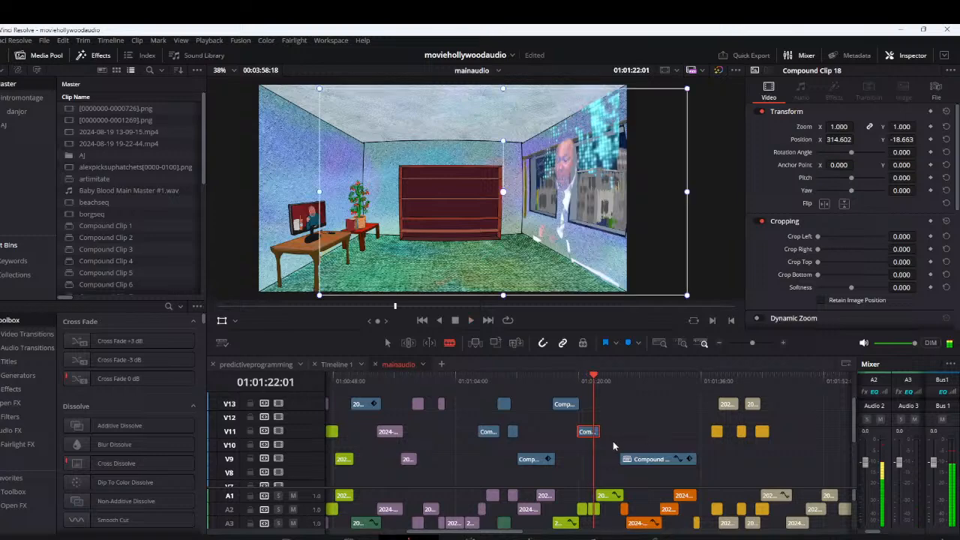
Examine the timeline's tracks and scrub between about 01:01:14 and 01:01:19 to review the floor and window pictures
{"action": "scroll", "coordinate": [642, 434], "scroll_direction": "up", "scroll_amount": 2}
{"action": "scroll", "coordinate": [643, 432], "scroll_direction": "down", "scroll_amount": 1}
{"action": "scroll", "coordinate": [615, 441], "scroll_direction": "up", "scroll_amount": 4}
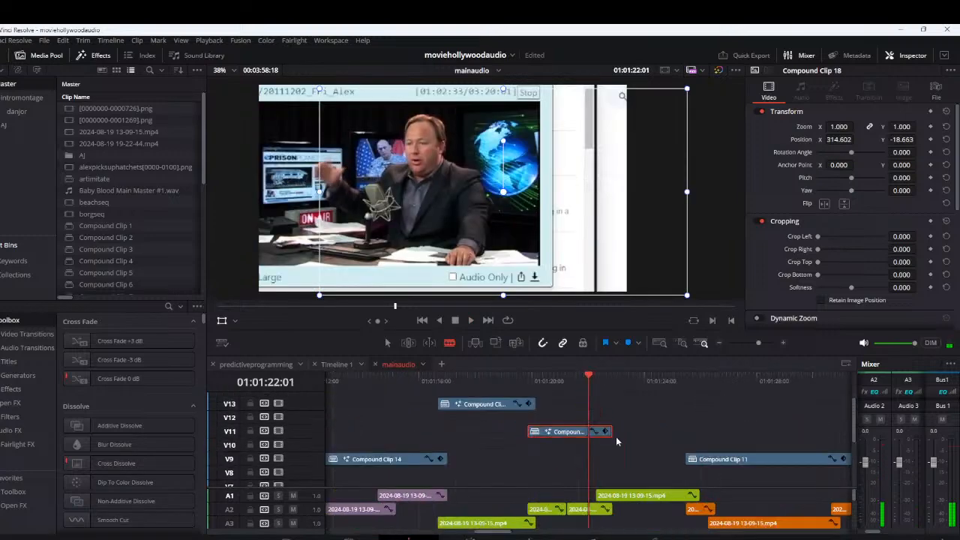
{"action": "scroll", "coordinate": [615, 437], "scroll_direction": "up", "scroll_amount": 2}
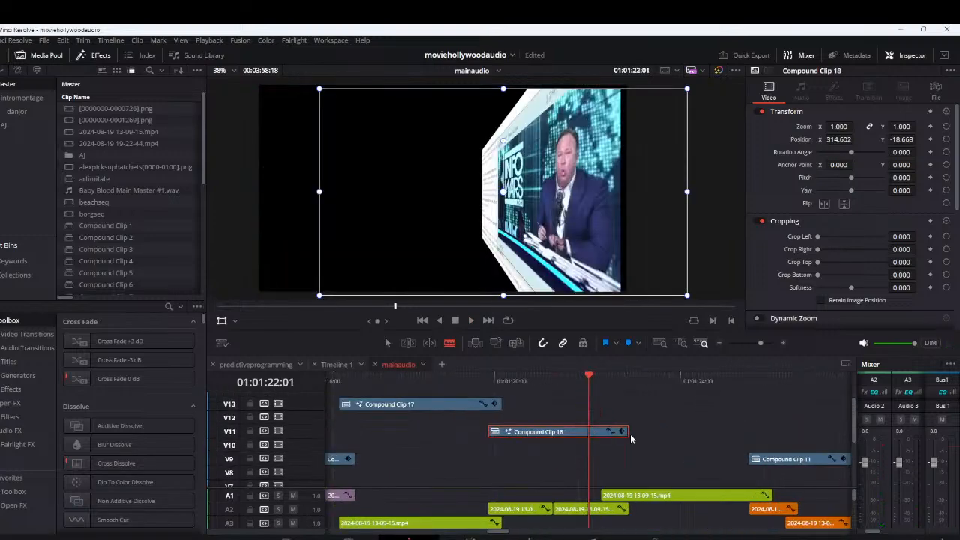
{"action": "scroll", "coordinate": [630, 434], "scroll_direction": "down", "scroll_amount": 3}
{"action": "scroll", "coordinate": [630, 433], "scroll_direction": "down", "scroll_amount": 3}
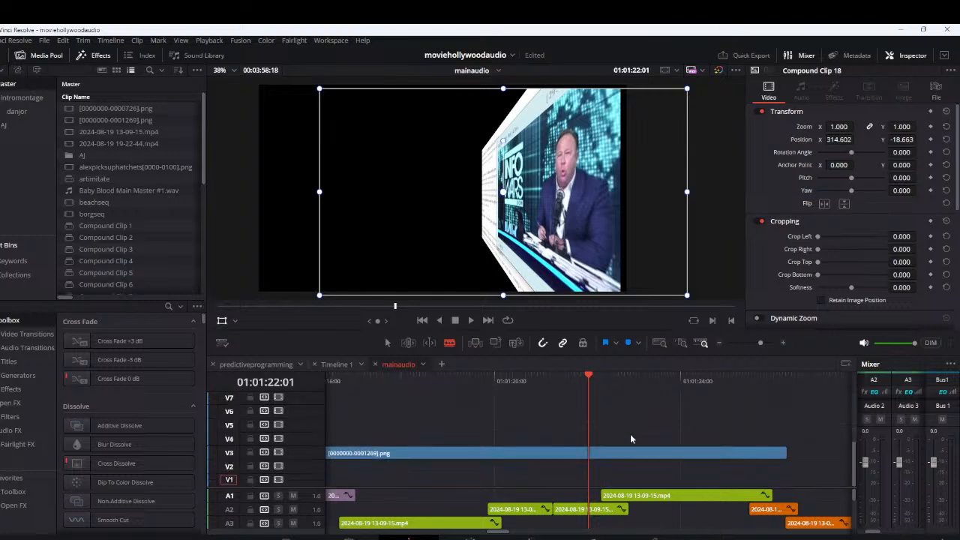
{"action": "scroll", "coordinate": [630, 433], "scroll_direction": "down", "scroll_amount": 1}
{"action": "scroll", "coordinate": [629, 433], "scroll_direction": "down", "scroll_amount": 3}
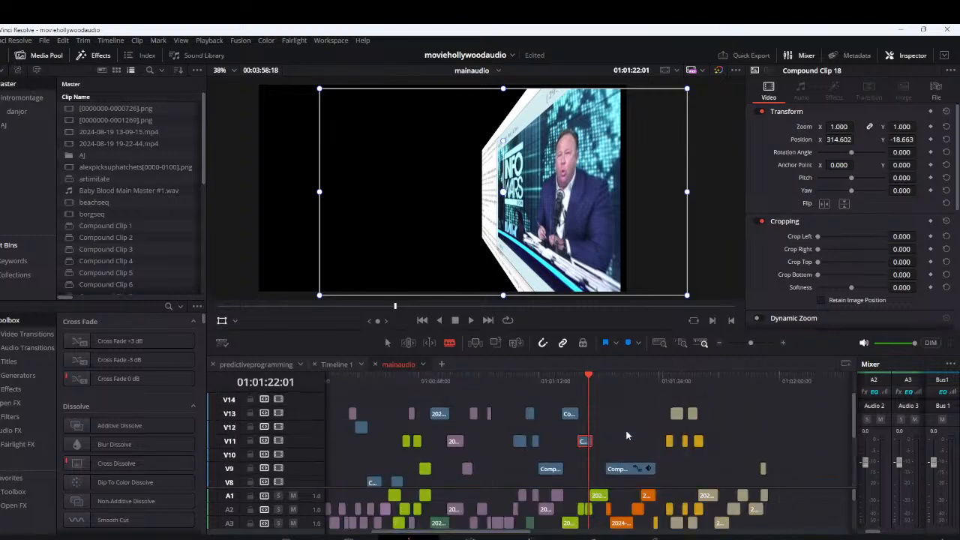
{"action": "left_click", "coordinate": [568, 381]}
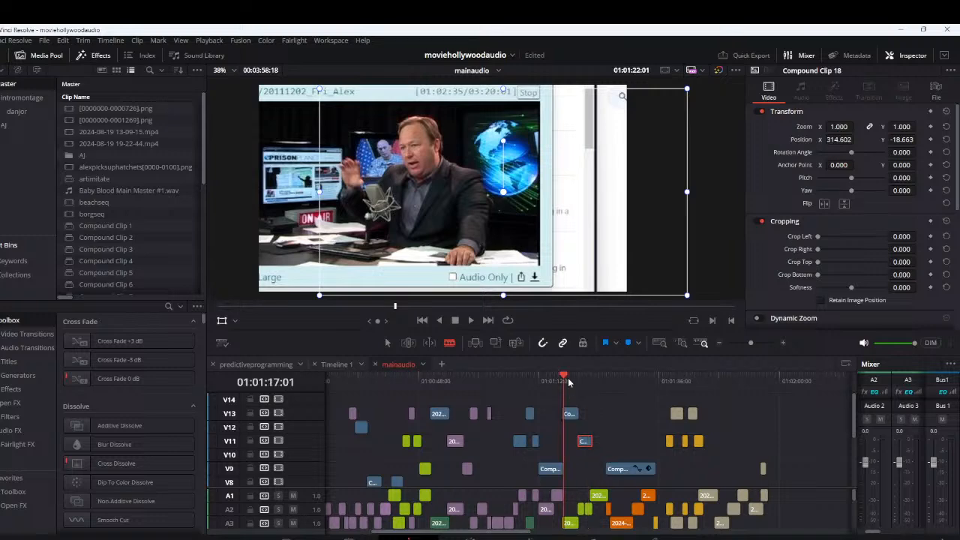
{"action": "left_click", "coordinate": [551, 381]}
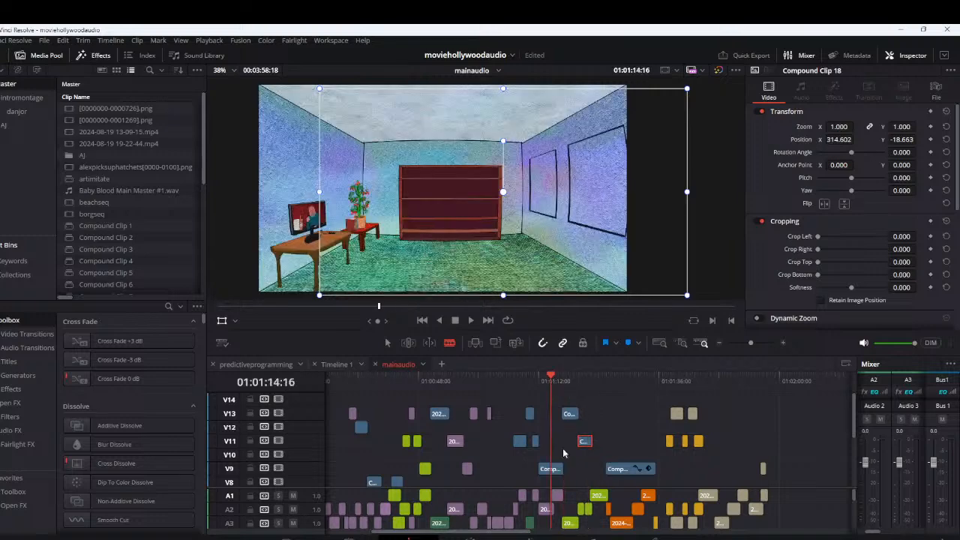
{"action": "left_click", "coordinate": [566, 381]}
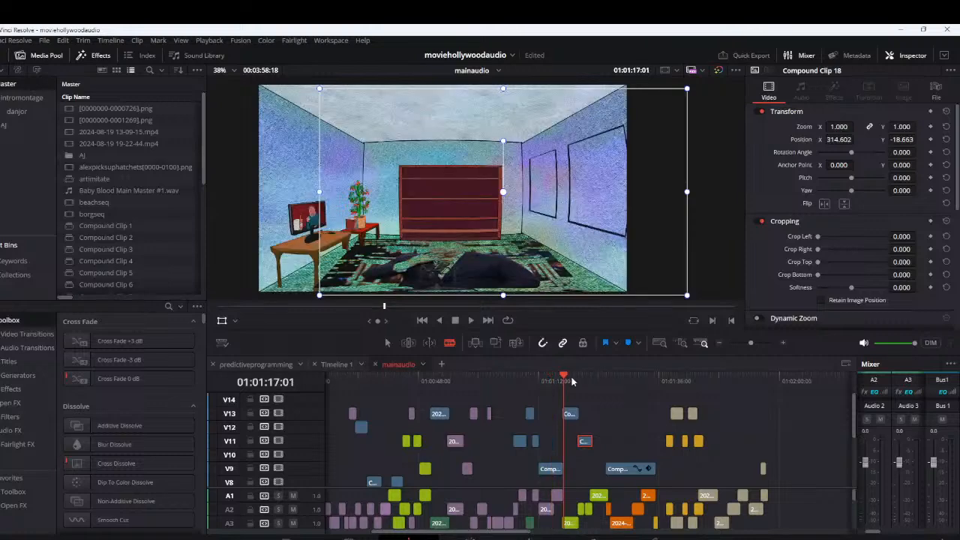
{"action": "left_click", "coordinate": [572, 381]}
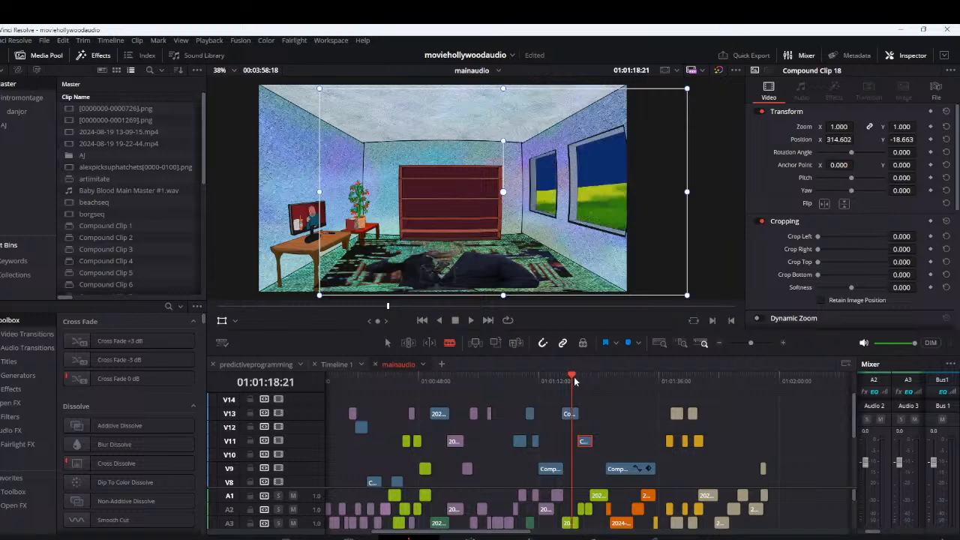
Scrub the timeline from about 01:01:19 to 01:01:26 to review the right-wall picture and the start of Compound Clip 11
{"action": "left_click", "coordinate": [579, 380]}
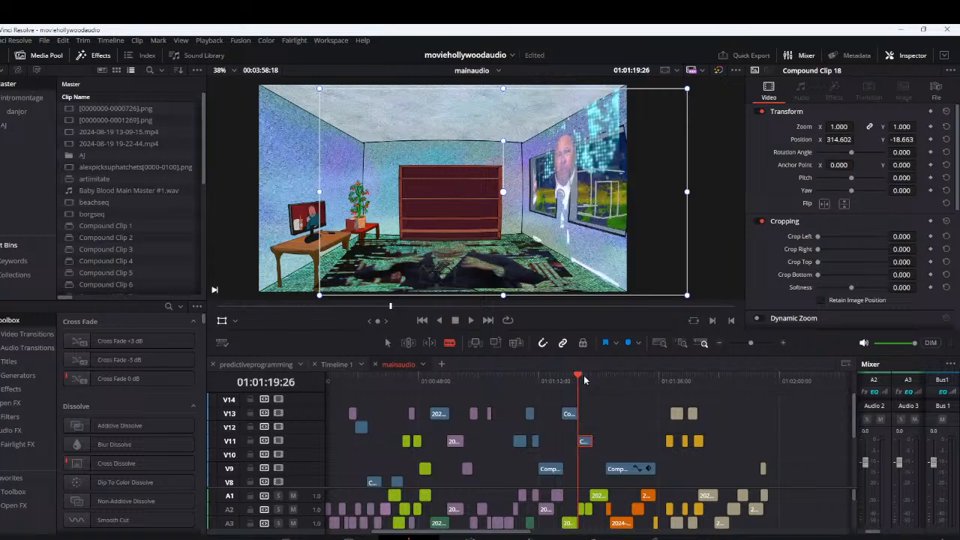
{"action": "left_click", "coordinate": [592, 380]}
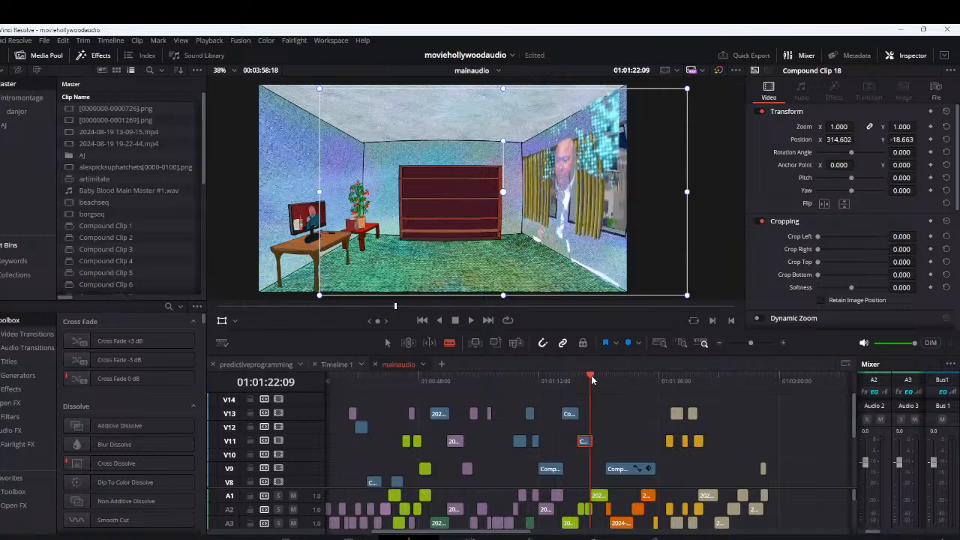
{"action": "left_click", "coordinate": [594, 380]}
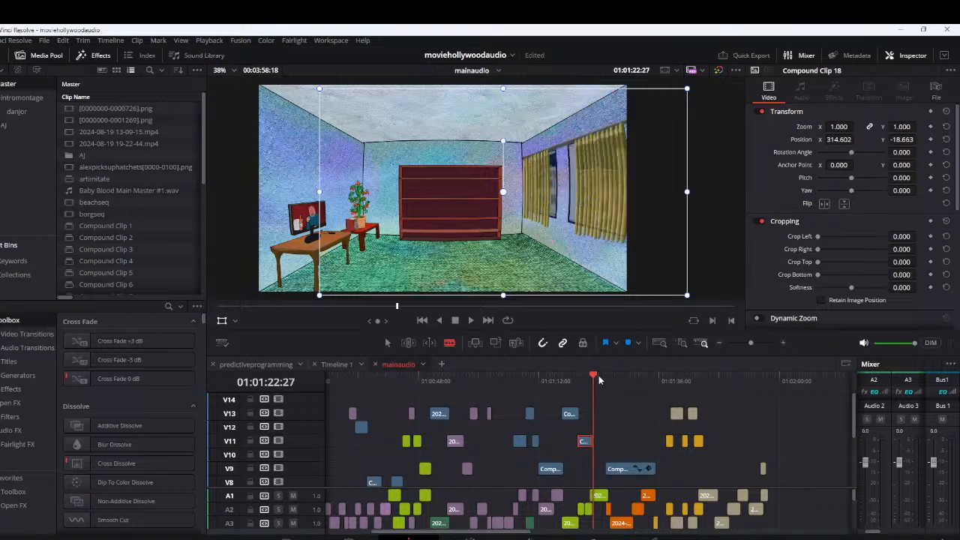
{"action": "left_click", "coordinate": [605, 377]}
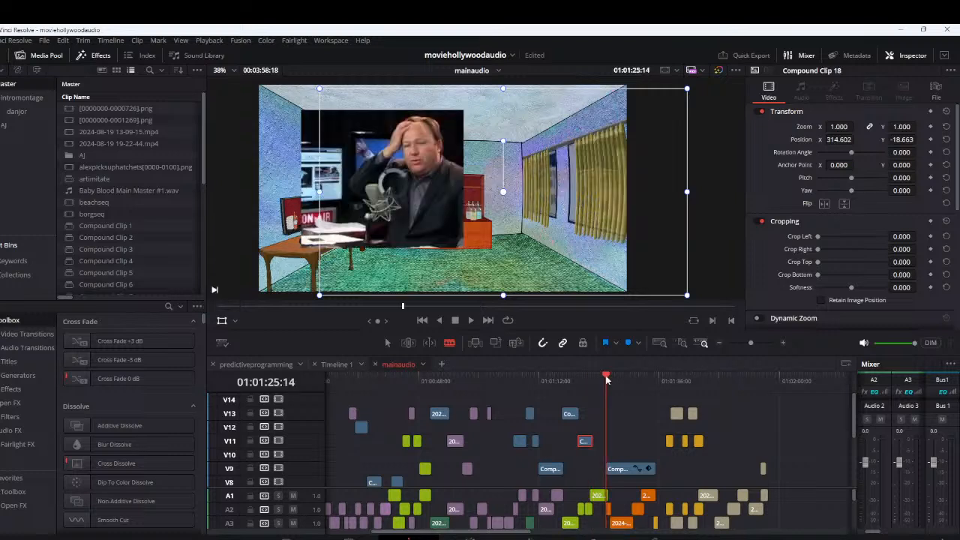
{"action": "left_click", "coordinate": [611, 379]}
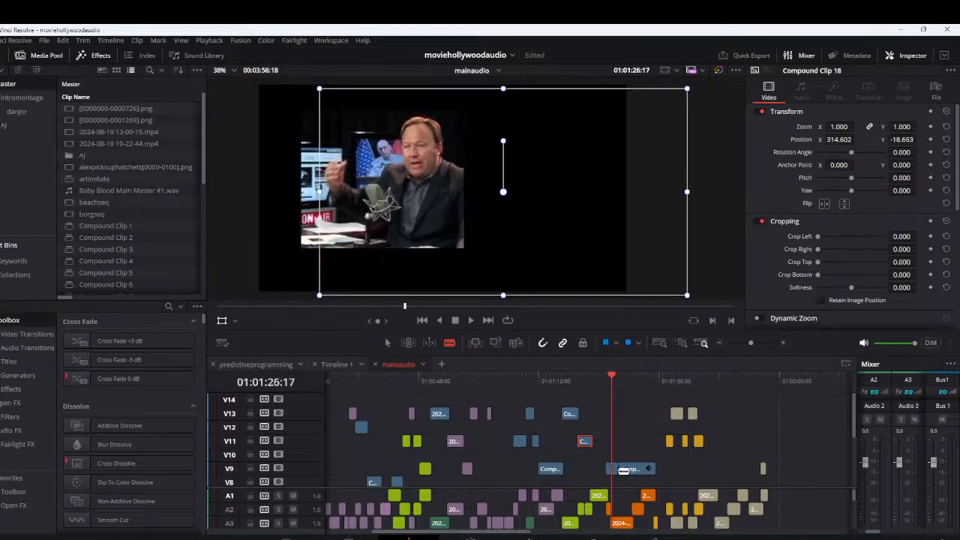
Try nesting Compound Clip 11 on V9 in a new compound clip, preview it around 01:01:26 to 01:01:29, and undo the nesting
{"action": "key", "text": "a"}
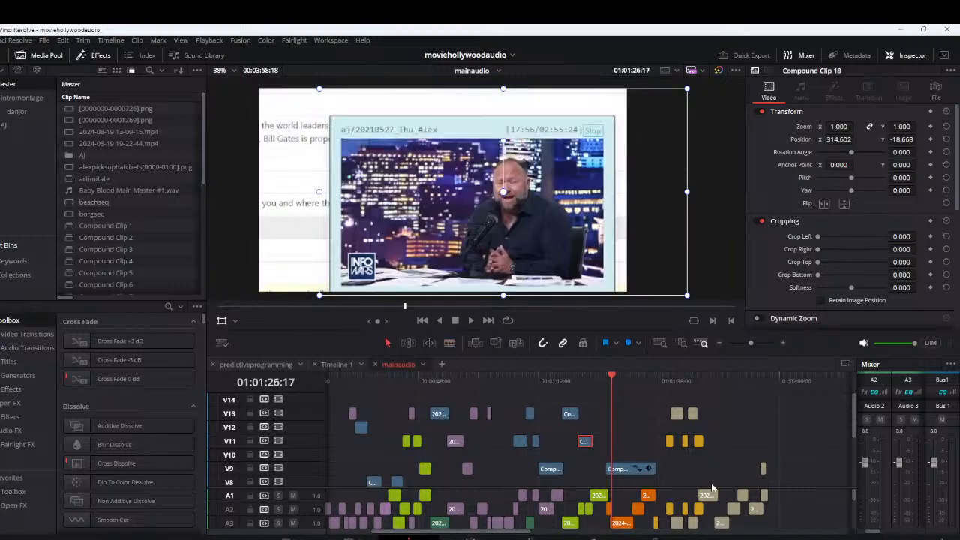
{"action": "left_click", "coordinate": [627, 470]}
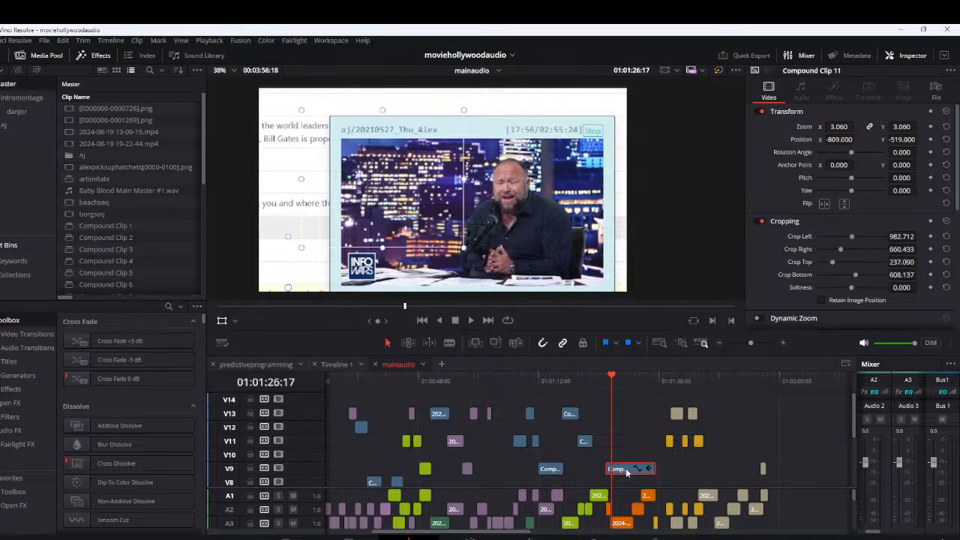
{"action": "key", "text": "alt+g"}
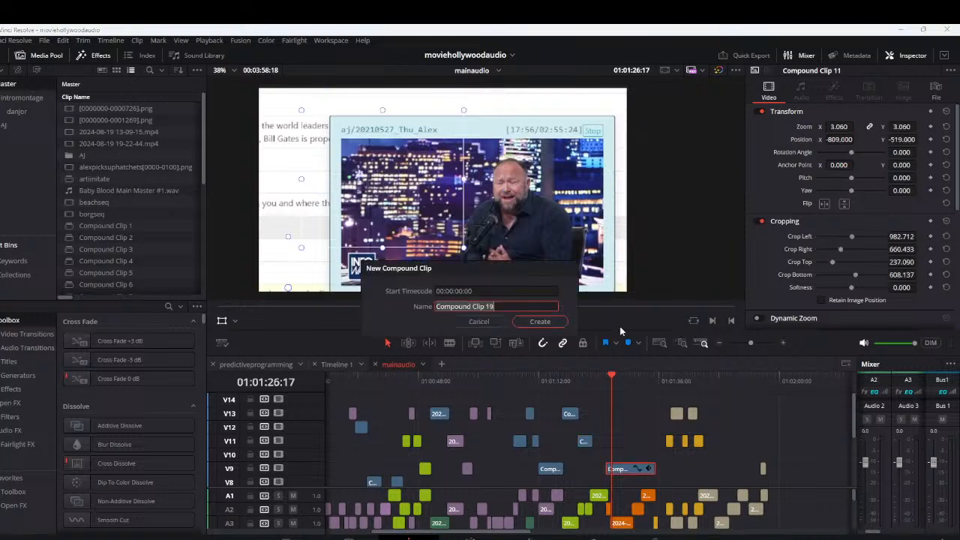
{"action": "key", "text": "Return"}
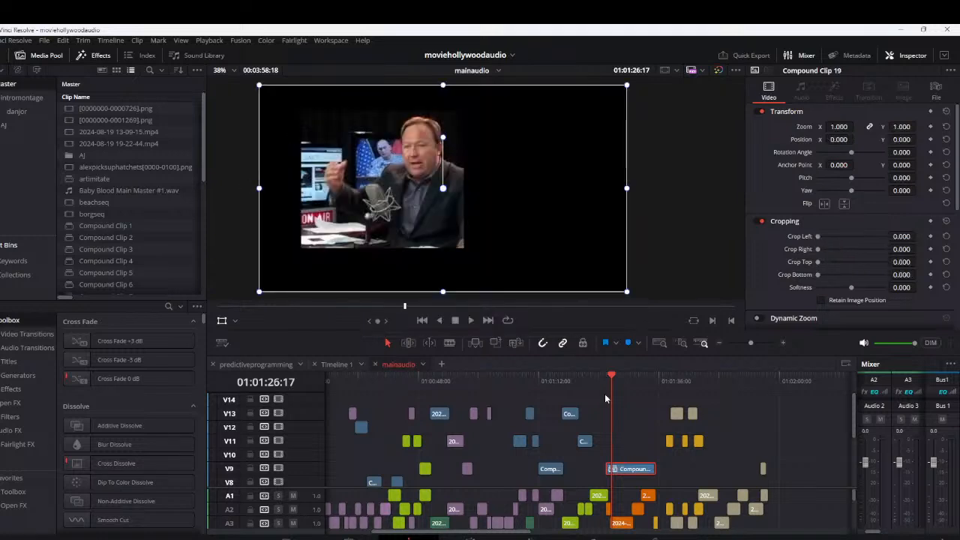
{"action": "left_click", "coordinate": [624, 379]}
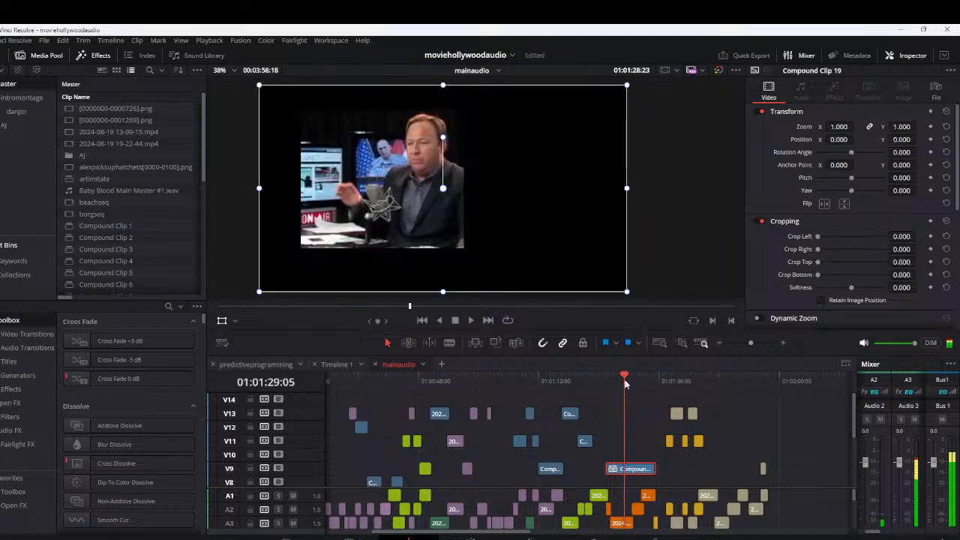
{"action": "mouse_move", "coordinate": [625, 383]}
{"action": "left_mouse_down"}
{"action": "mouse_move", "coordinate": [651, 383]}
{"action": "mouse_move", "coordinate": [611, 391]}
{"action": "left_mouse_up"}
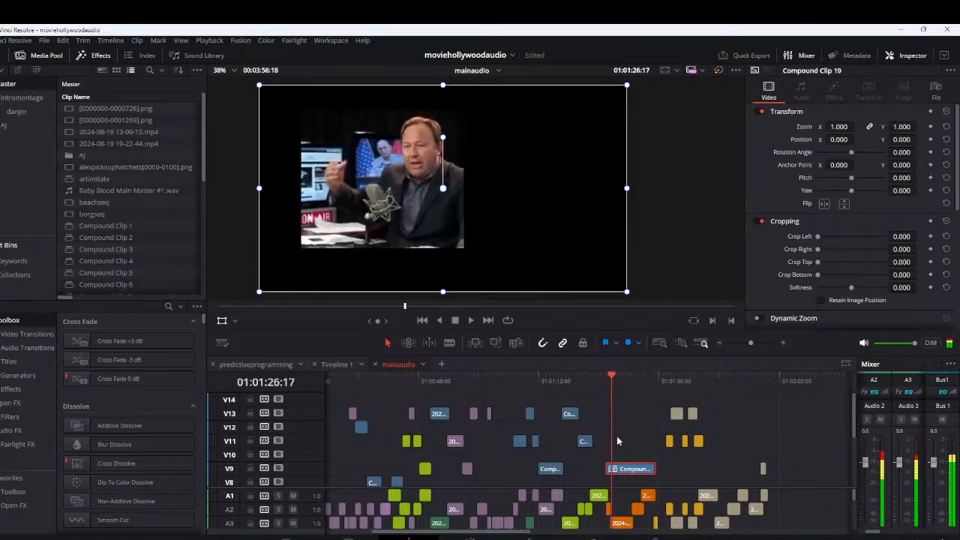
{"action": "scroll", "coordinate": [617, 436], "scroll_direction": "down", "scroll_amount": 5}
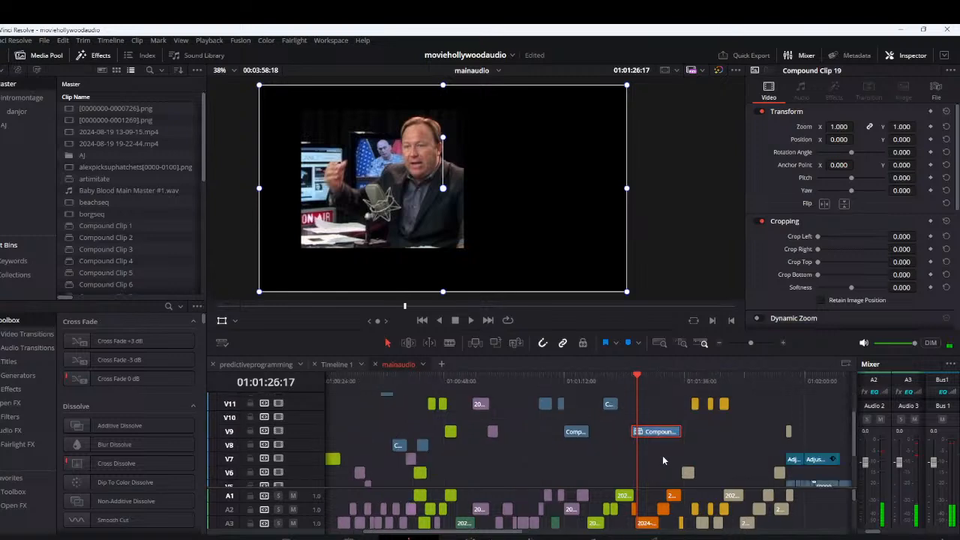
{"action": "scroll", "coordinate": [663, 459], "scroll_direction": "up", "scroll_amount": 3}
{"action": "left_click_drag", "start_coordinate": [619, 381], "coordinate": [638, 401]}
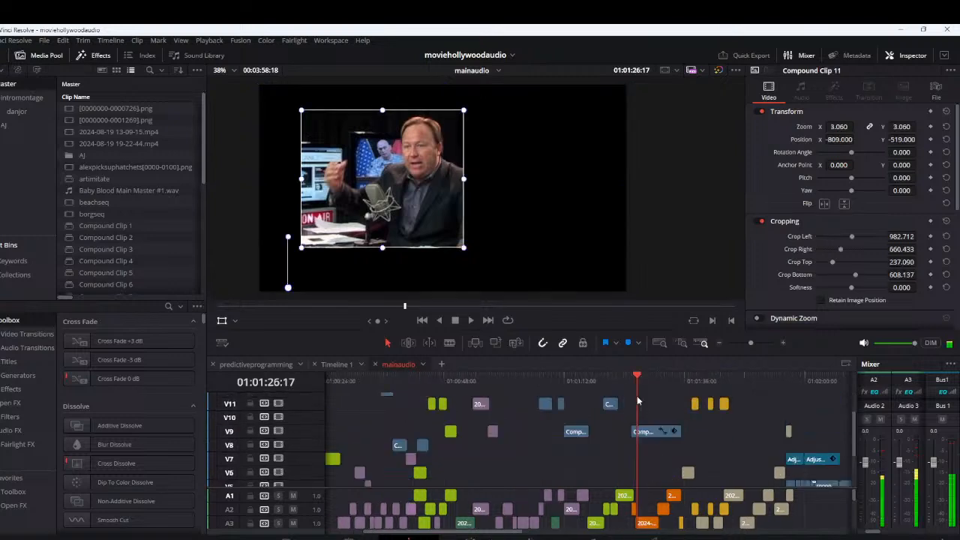
Try decomposing Compound Clip 11 in place on the timeline, and undo the decomposition
{"action": "left_click", "coordinate": [651, 432]}
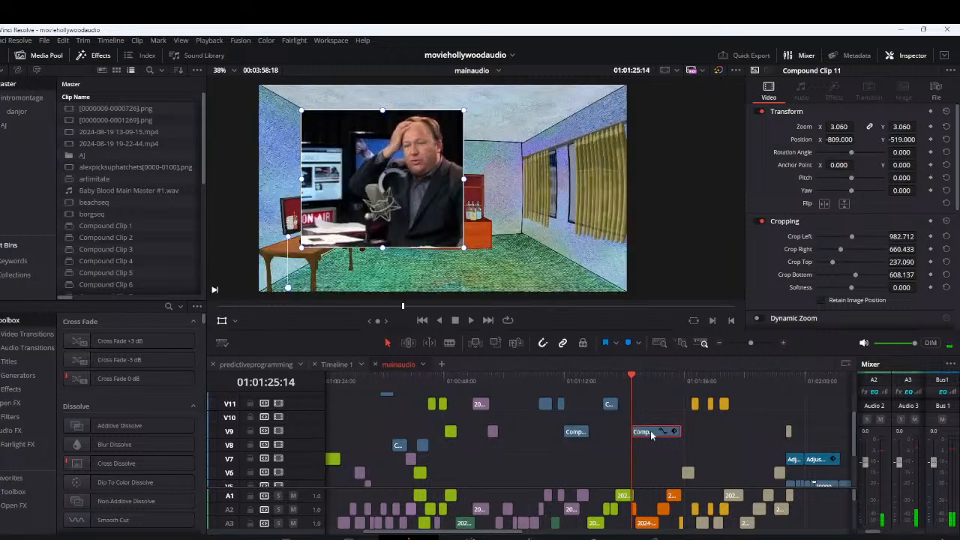
{"action": "right_click", "coordinate": [651, 434]}
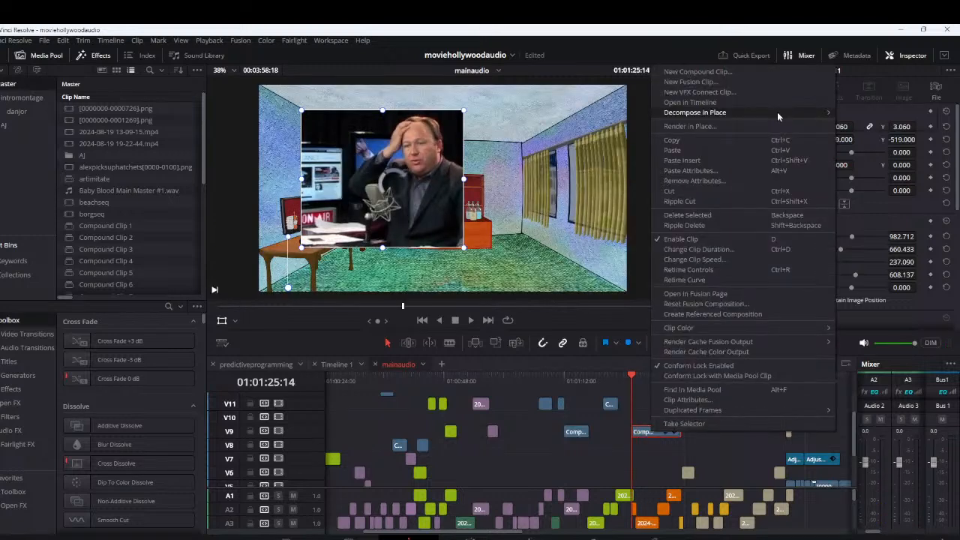
{"action": "left_click", "coordinate": [777, 112]}
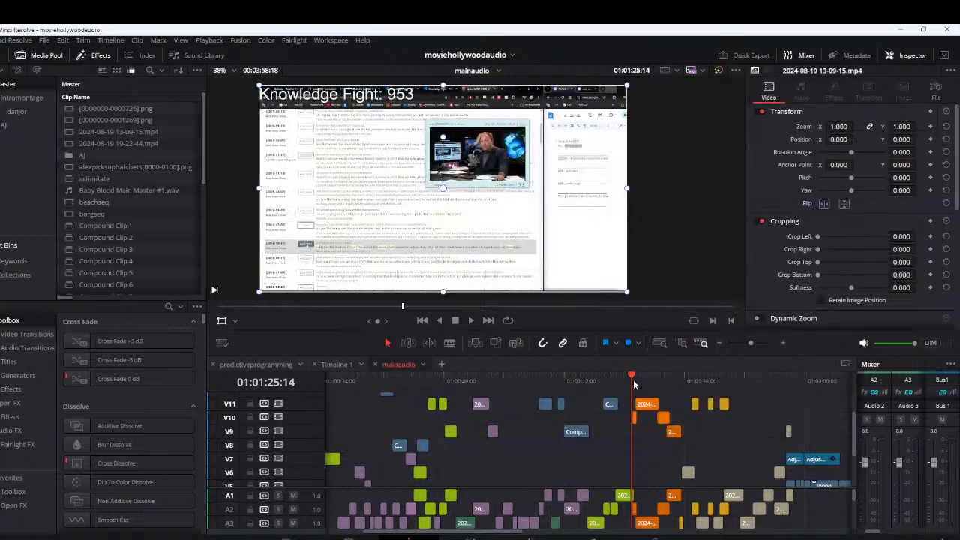
{"action": "key", "text": "ctrl+z"}
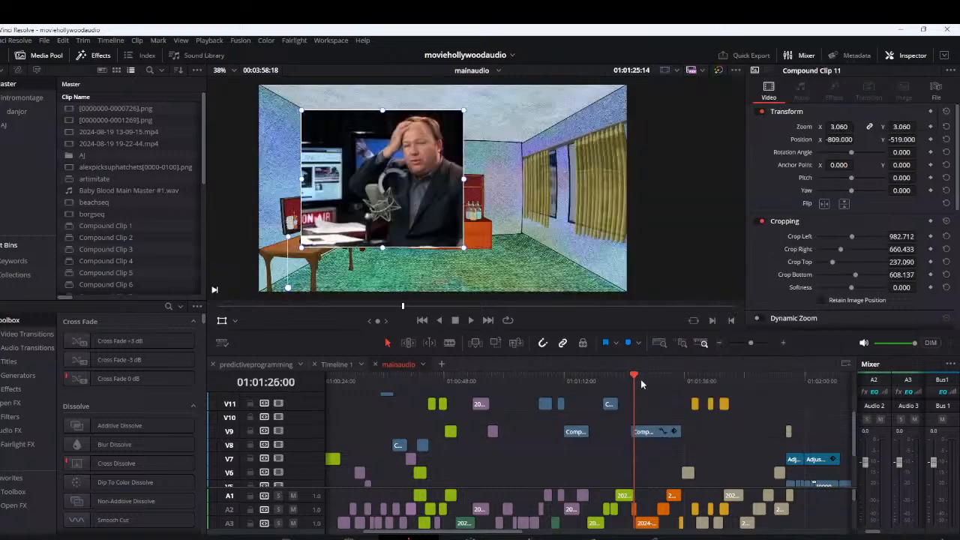
Play the section from about 01:01:35 to 01:01:43 to examine the cropped speaker clips following Compound Clip 11
{"action": "left_click", "coordinate": [682, 379]}
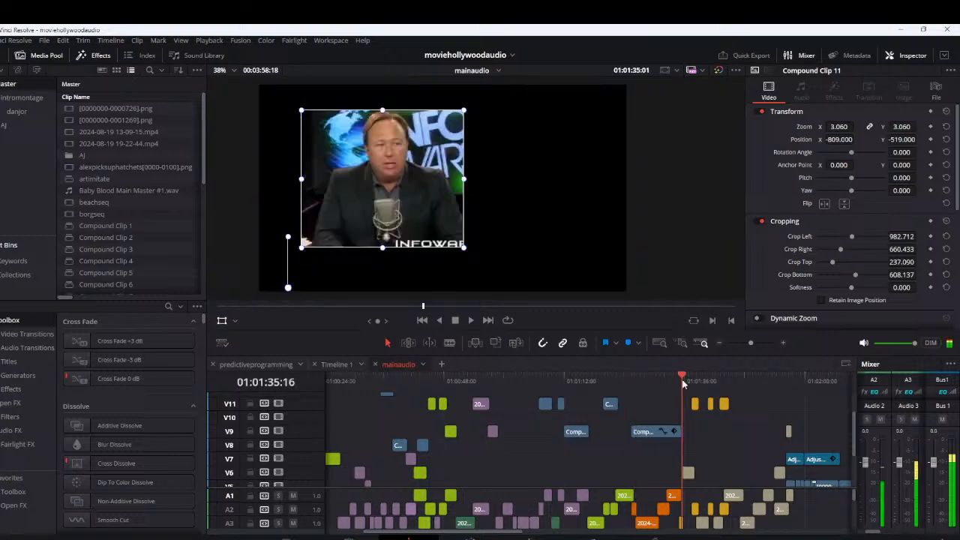
{"action": "left_click_drag", "start_coordinate": [683, 384], "coordinate": [685, 384]}
{"action": "scroll", "coordinate": [705, 410], "scroll_direction": "up", "scroll_amount": 3}
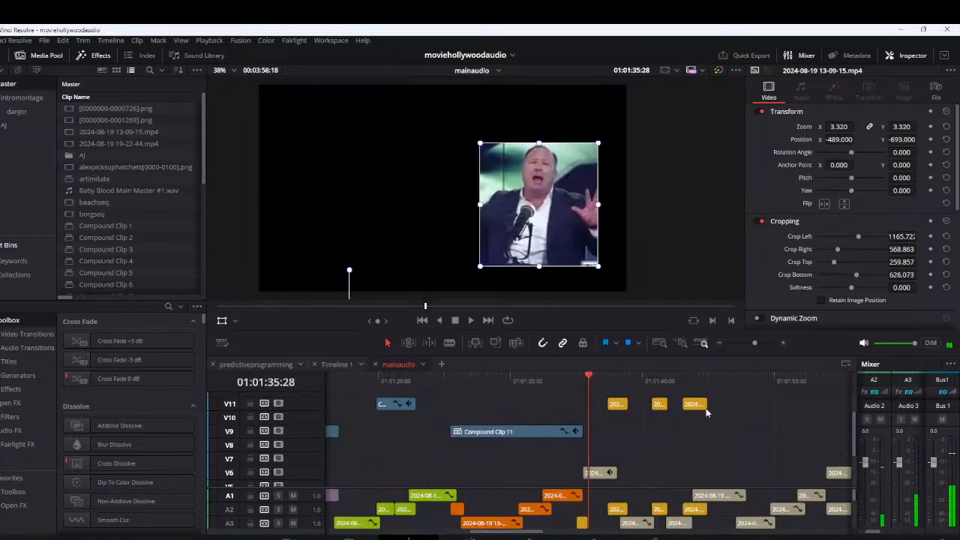
{"action": "key", "text": "space"}
{"action": "scroll", "coordinate": [680, 404], "scroll_direction": "up", "scroll_amount": 2}
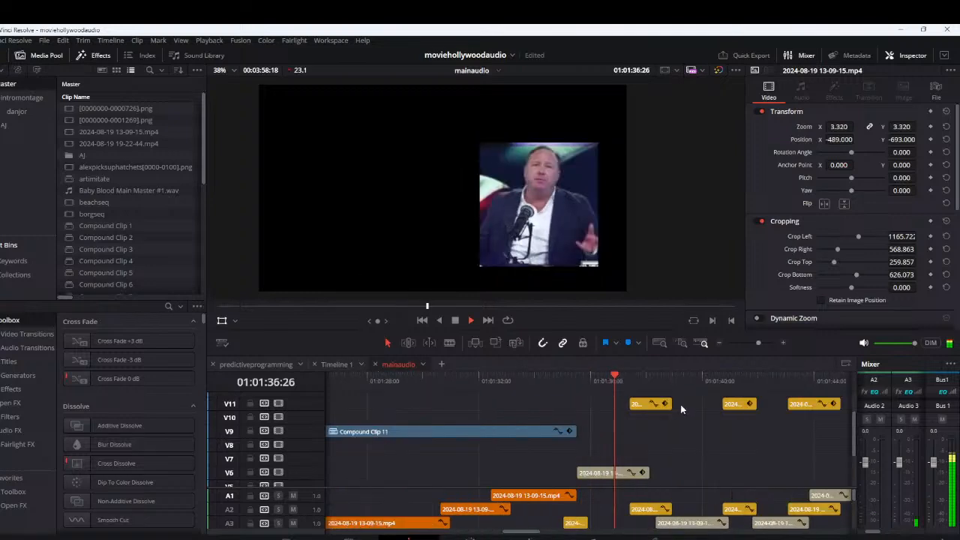
{"action": "scroll", "coordinate": [680, 404], "scroll_direction": "down", "scroll_amount": 2}
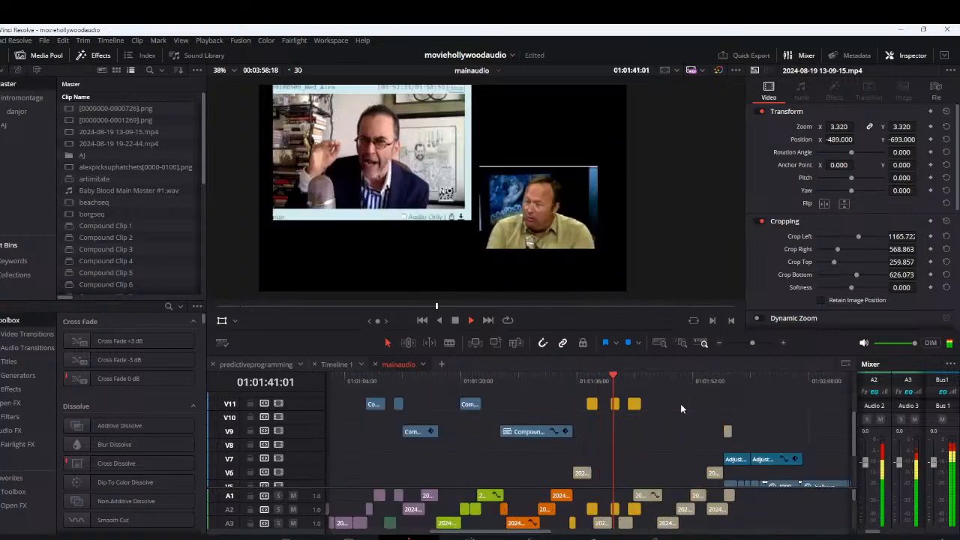
{"action": "key", "text": "space"}
{"action": "scroll", "coordinate": [689, 405], "scroll_direction": "up", "scroll_amount": 2}
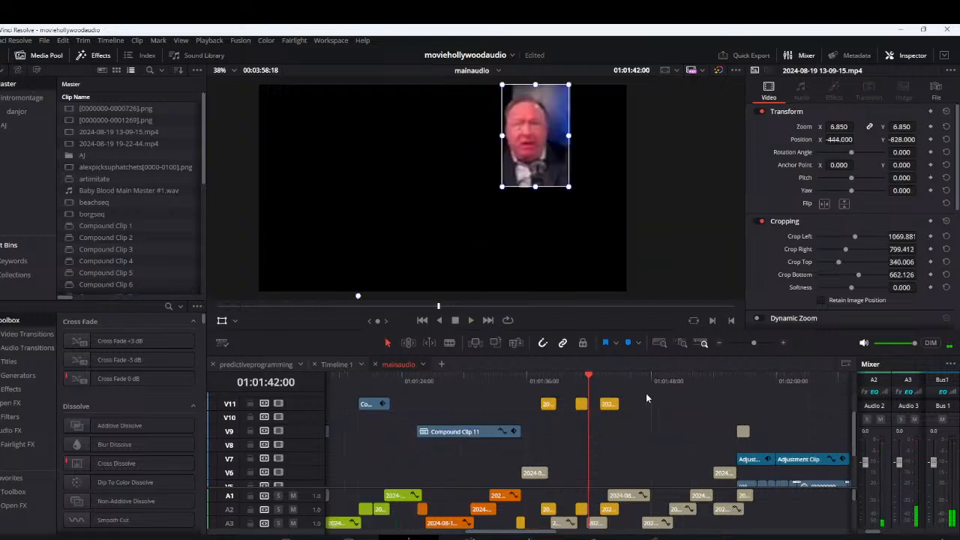
{"action": "key", "text": "space"}
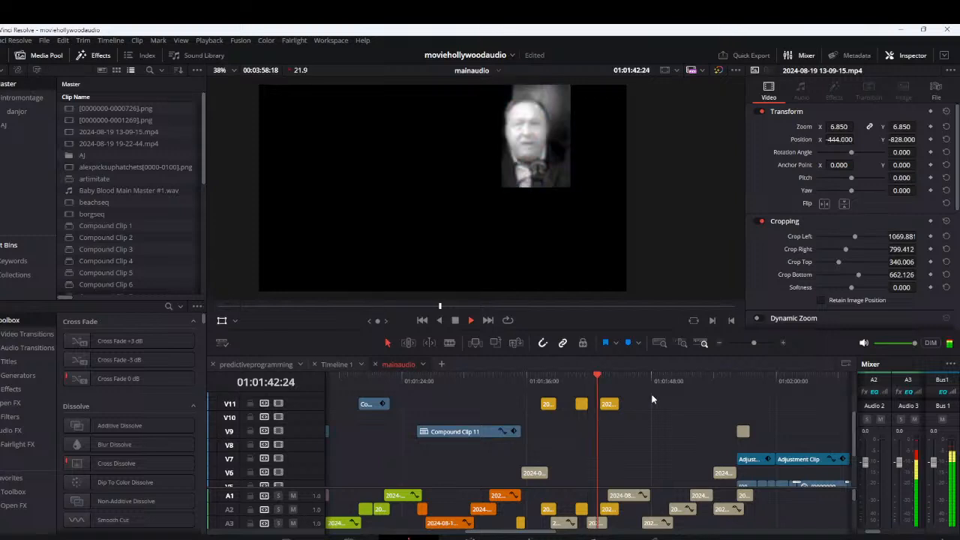
{"action": "key", "text": "space"}
{"action": "scroll", "coordinate": [633, 430], "scroll_direction": "down", "scroll_amount": 5}
{"action": "scroll", "coordinate": [634, 426], "scroll_direction": "down", "scroll_amount": 1}
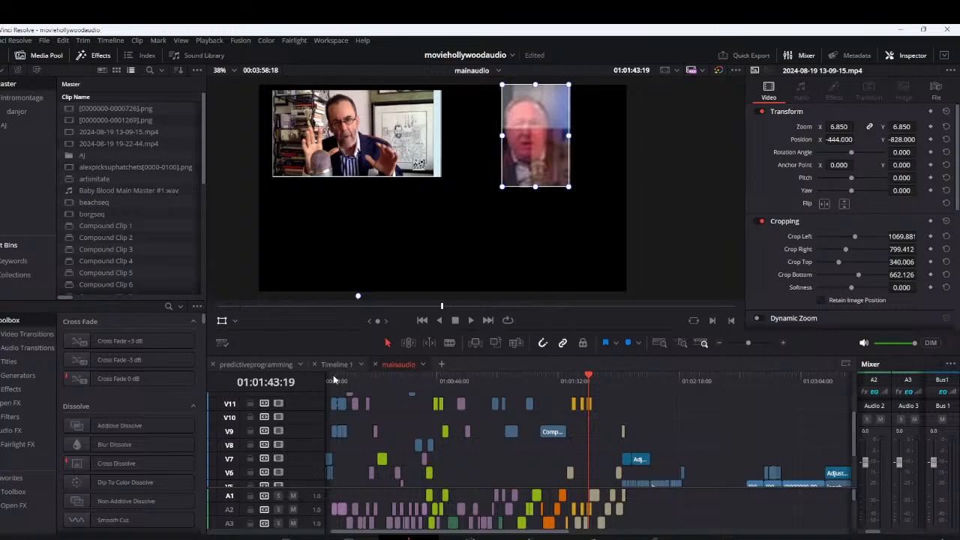
Render the entire mainaudio timeline as introtestor1 in the TESTVIDEOS folder, replacing the existing file
{"action": "key", "text": "Home"}
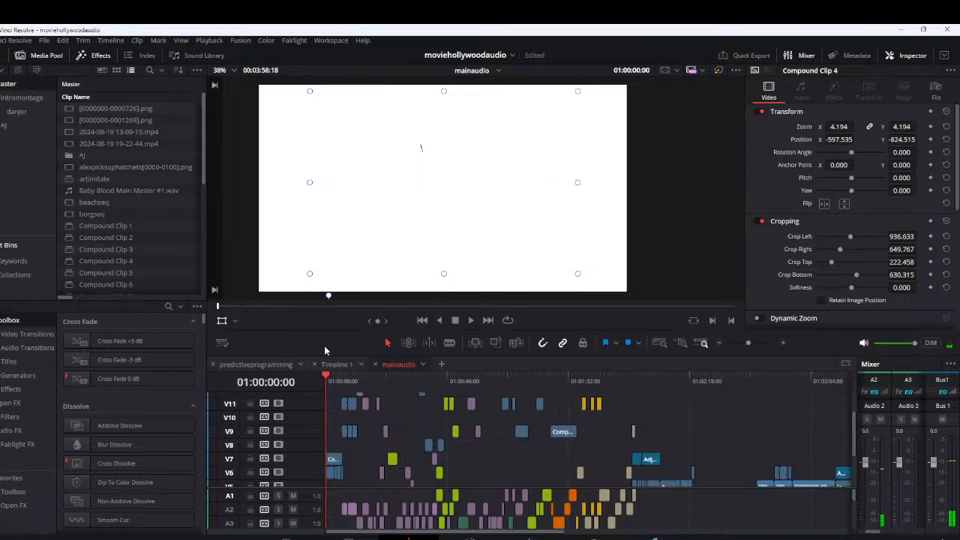
{"action": "key", "text": "shift+8"}
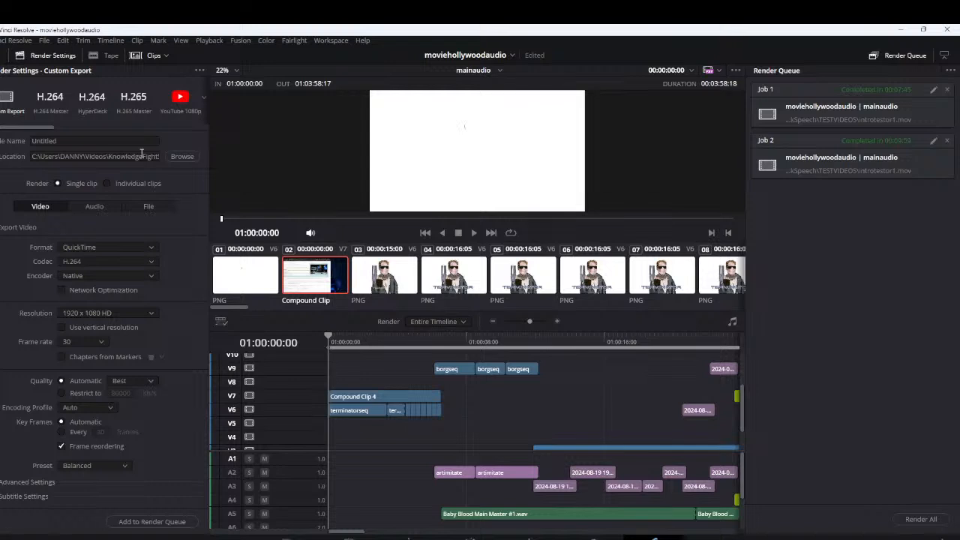
{"action": "left_click", "coordinate": [187, 159]}
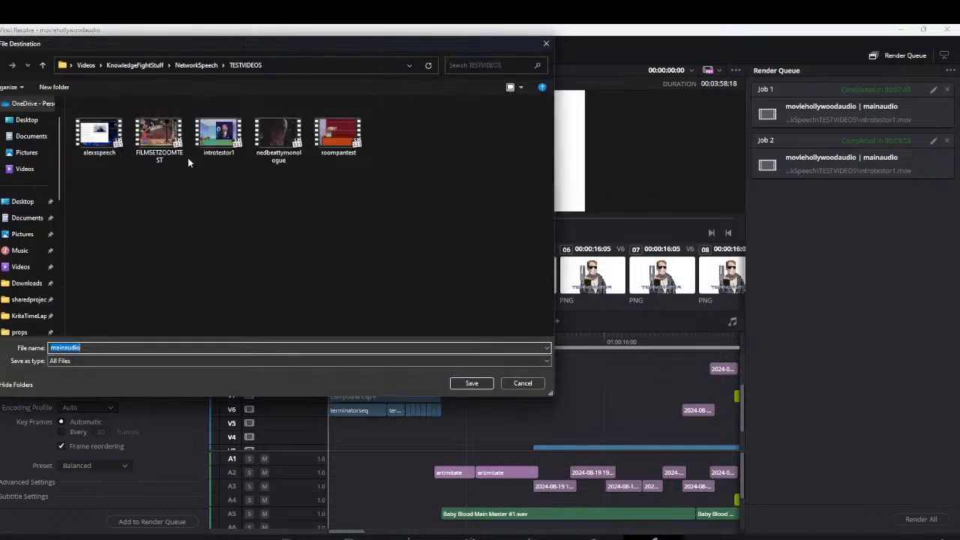
{"action": "left_click", "coordinate": [218, 138]}
{"action": "left_click", "coordinate": [472, 383]}
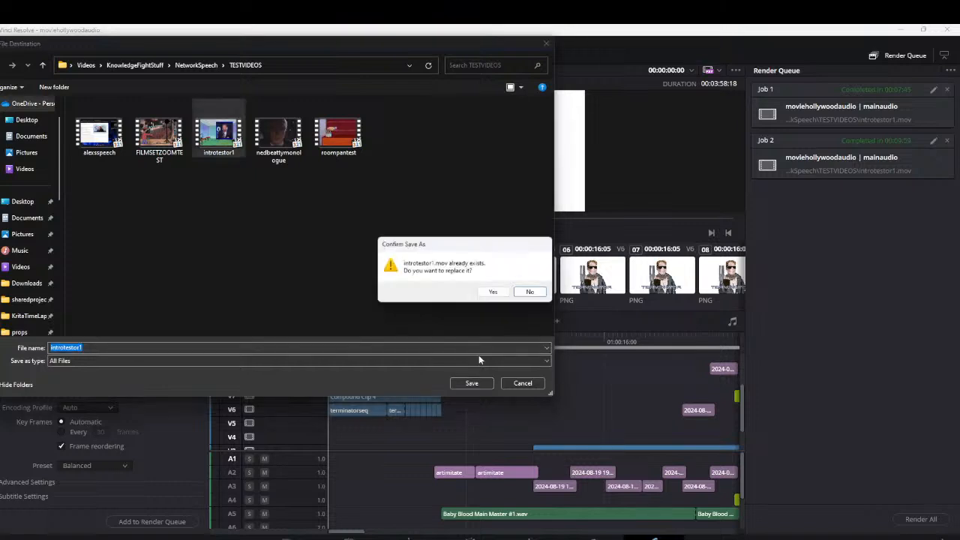
{"action": "left_click", "coordinate": [493, 292]}
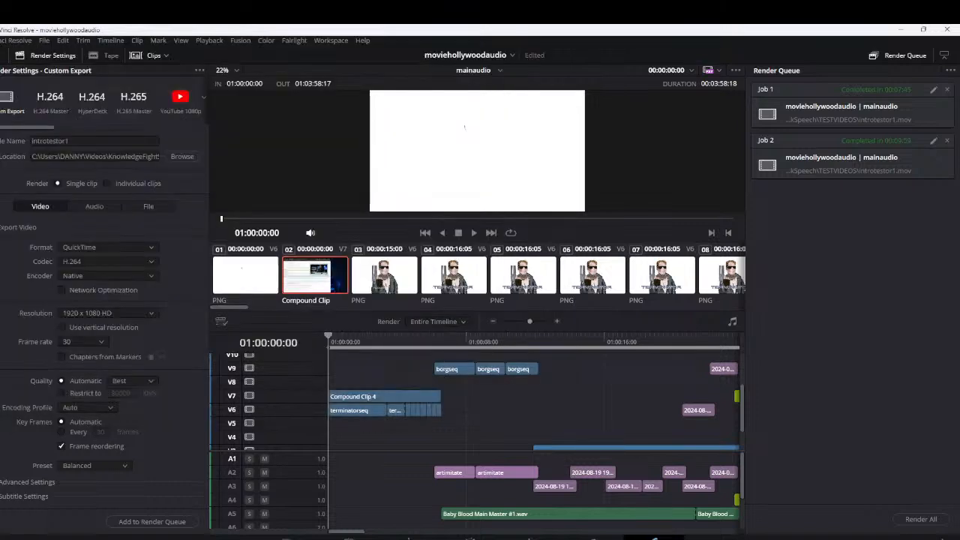
{"action": "left_click", "coordinate": [153, 522]}
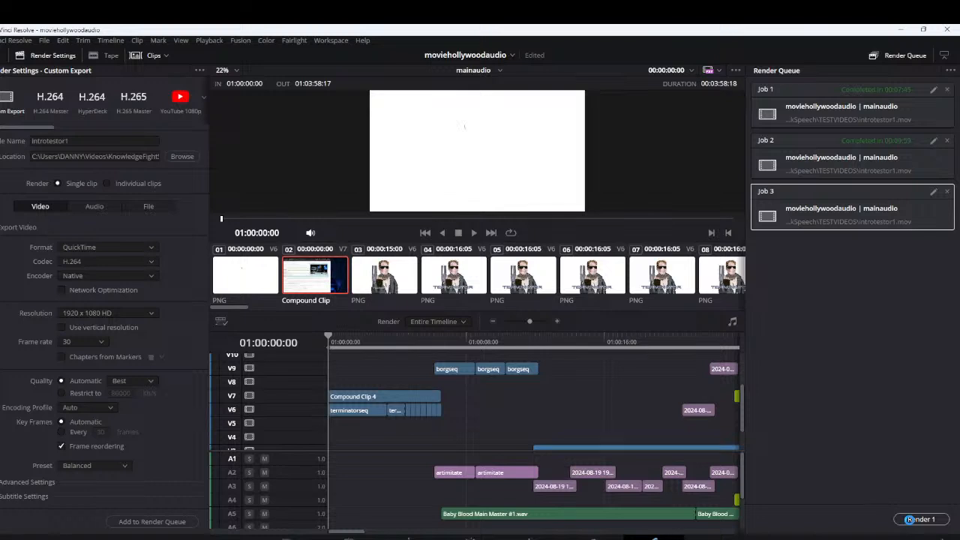
{"action": "left_click", "coordinate": [909, 518]}
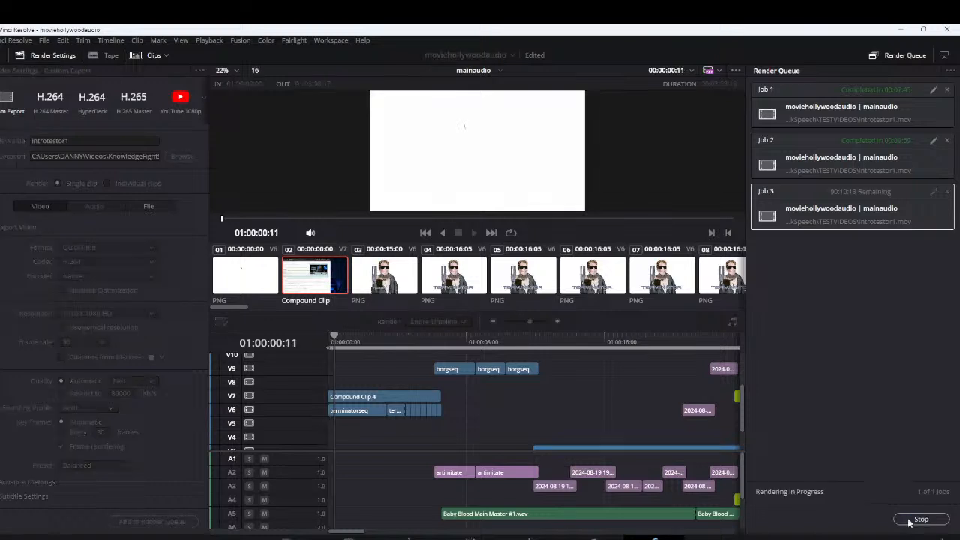
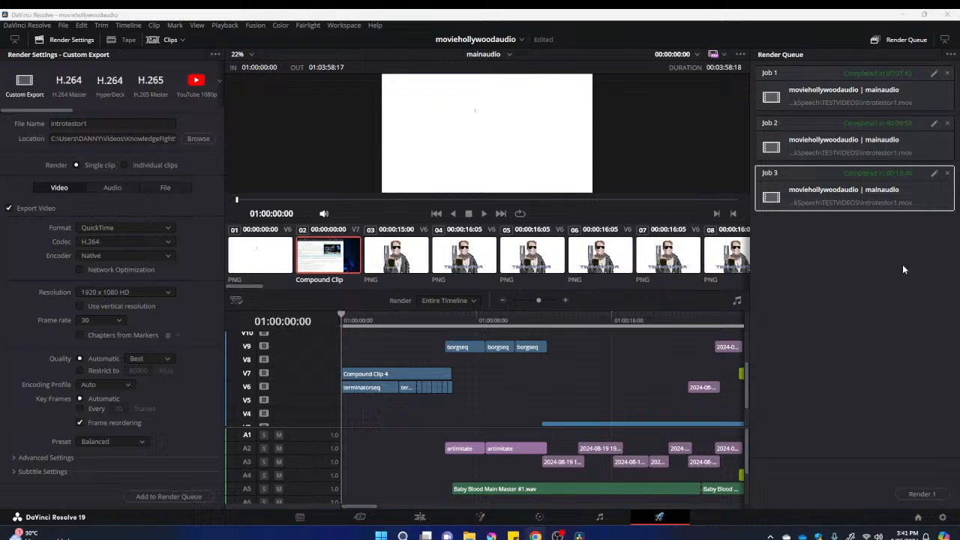
Open the rendered introtestor1.mov from Job 3 in the media player, watch it, and close the player
{"action": "right_click", "coordinate": [932, 179]}
{"action": "left_click", "coordinate": [923, 199]}
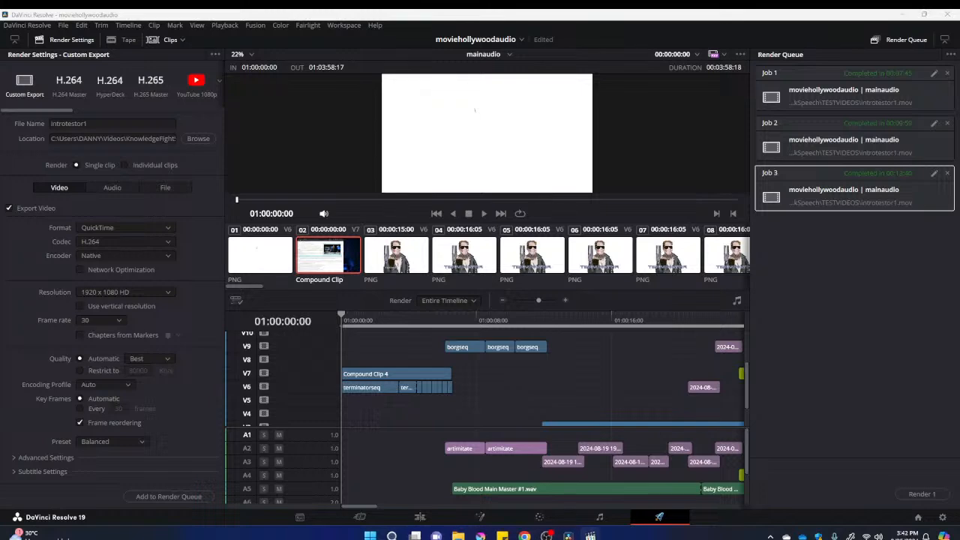
{"action": "left_click_drag", "start_coordinate": [959, 167], "coordinate": [298, 28]}
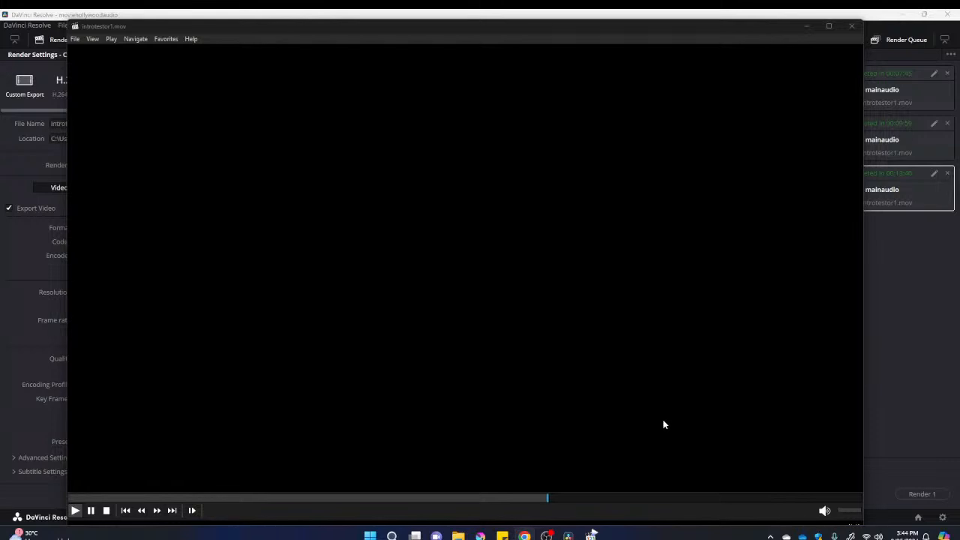
{"action": "left_click", "coordinate": [91, 510]}
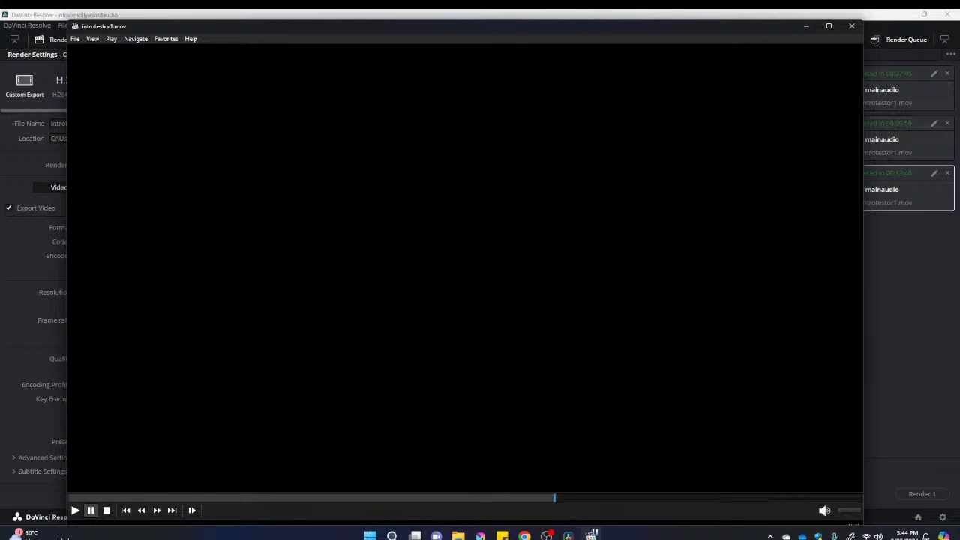
{"action": "left_click", "coordinate": [851, 25]}
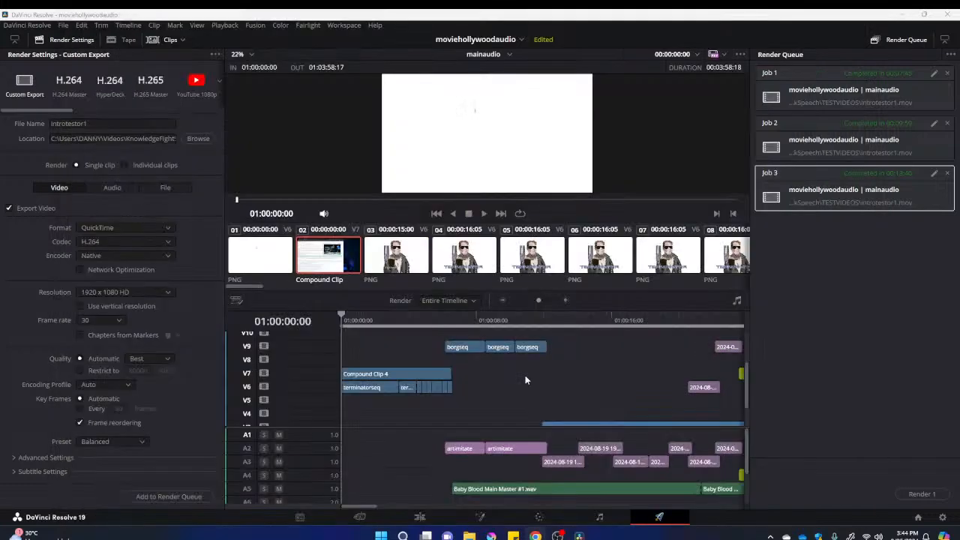
Return to the Edit page and survey the clip layout across the mainaudio timeline's video and audio tracks
{"action": "scroll", "coordinate": [525, 380], "scroll_direction": "down", "scroll_amount": 6}
{"action": "scroll", "coordinate": [451, 401], "scroll_direction": "down", "scroll_amount": 2}
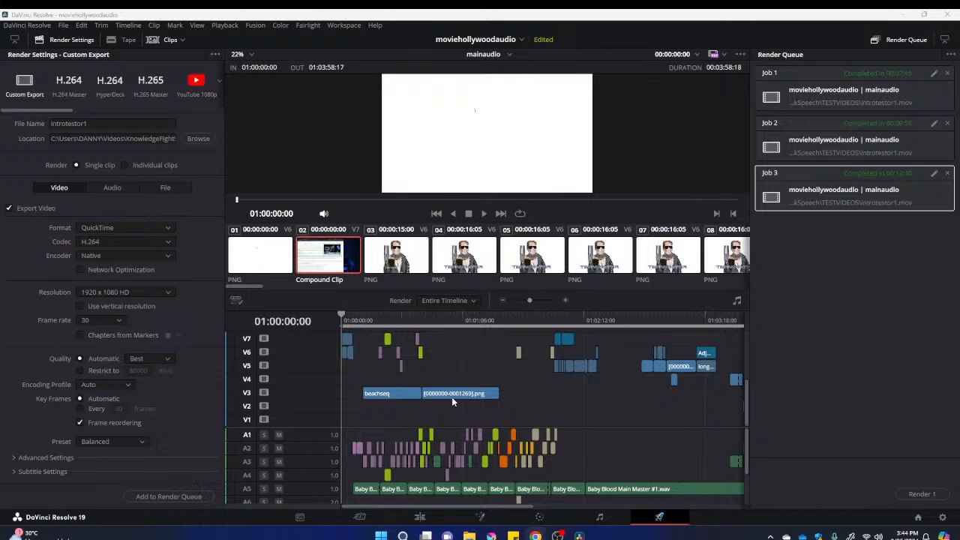
{"action": "scroll", "coordinate": [451, 396], "scroll_direction": "down", "scroll_amount": 2}
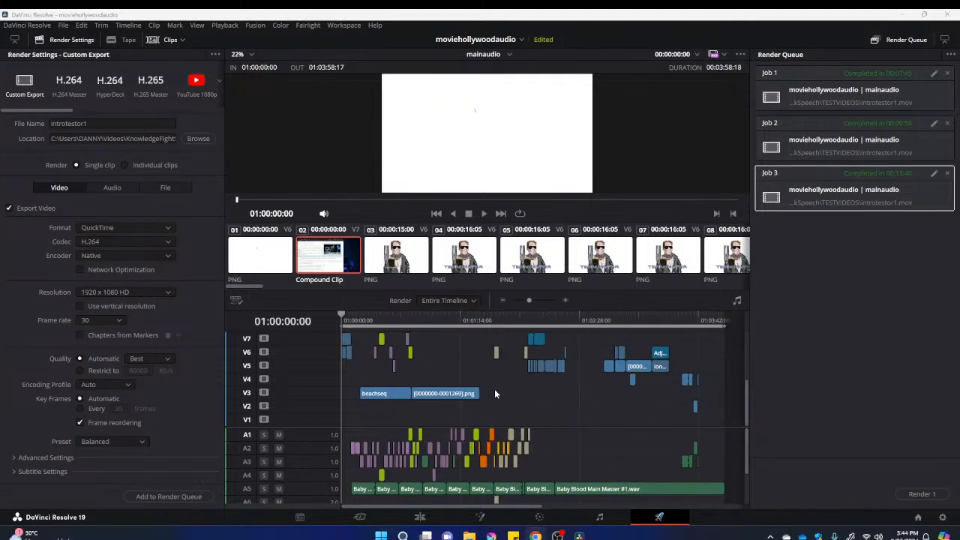
{"action": "scroll", "coordinate": [494, 393], "scroll_direction": "up", "scroll_amount": 3}
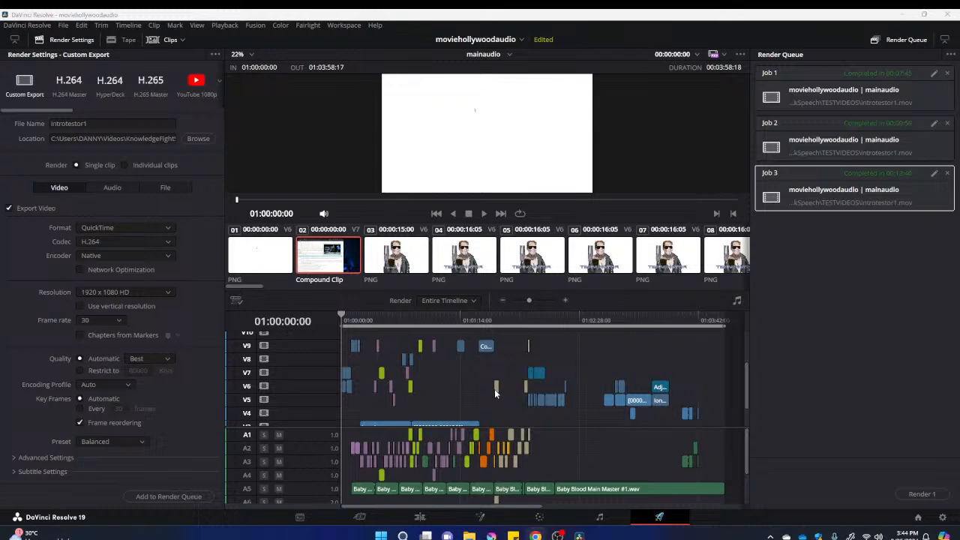
{"action": "left_click", "coordinate": [419, 517]}
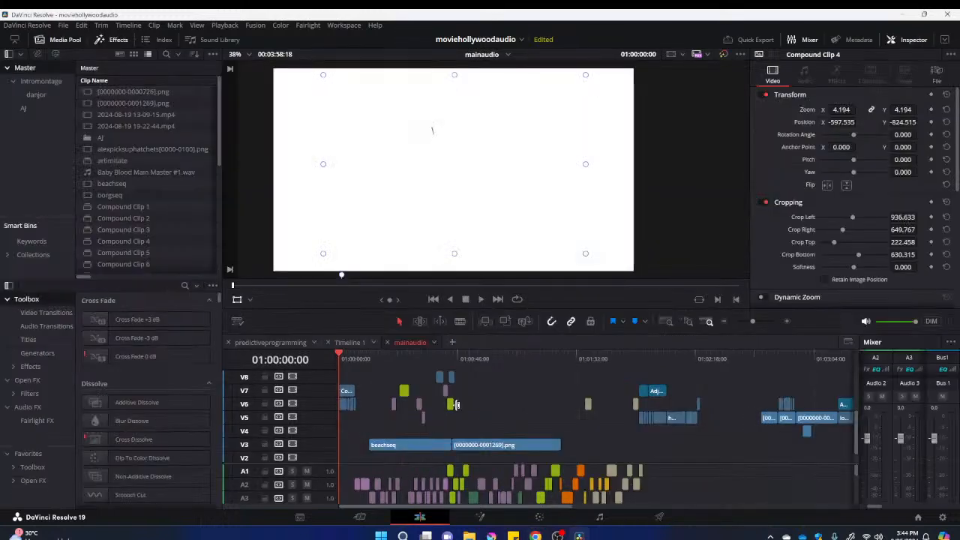
{"action": "scroll", "coordinate": [474, 409], "scroll_direction": "down", "scroll_amount": 2}
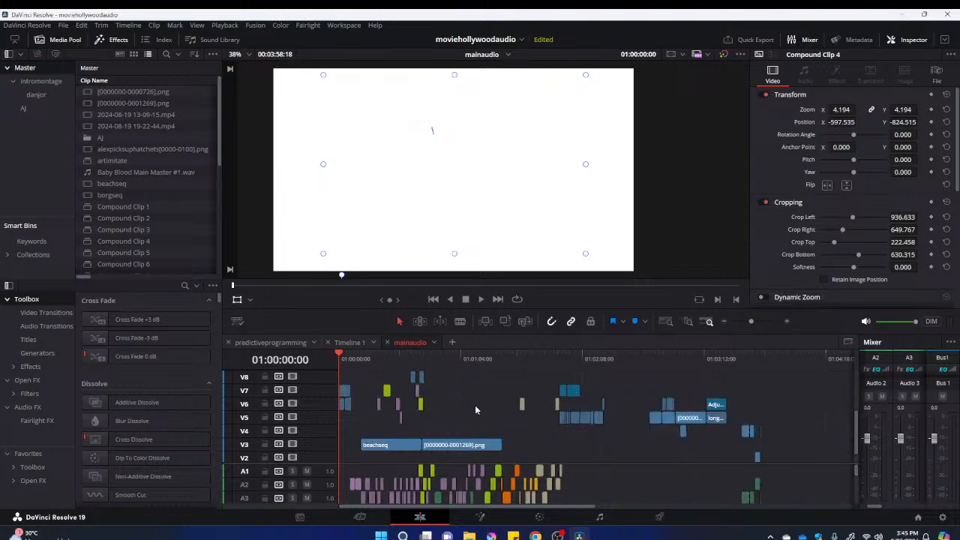
{"action": "scroll", "coordinate": [474, 410], "scroll_direction": "up", "scroll_amount": 3}
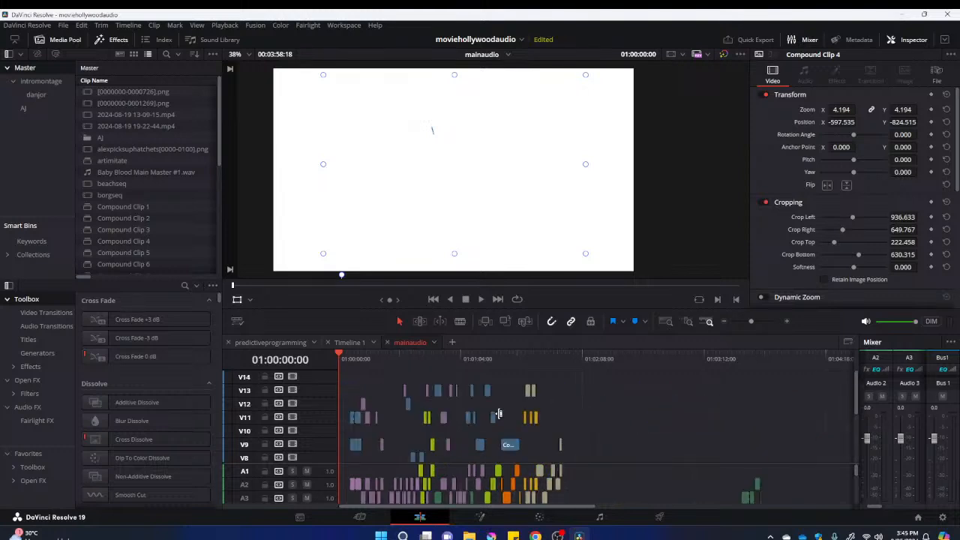
{"action": "scroll", "coordinate": [545, 361], "scroll_direction": "up", "scroll_amount": 3}
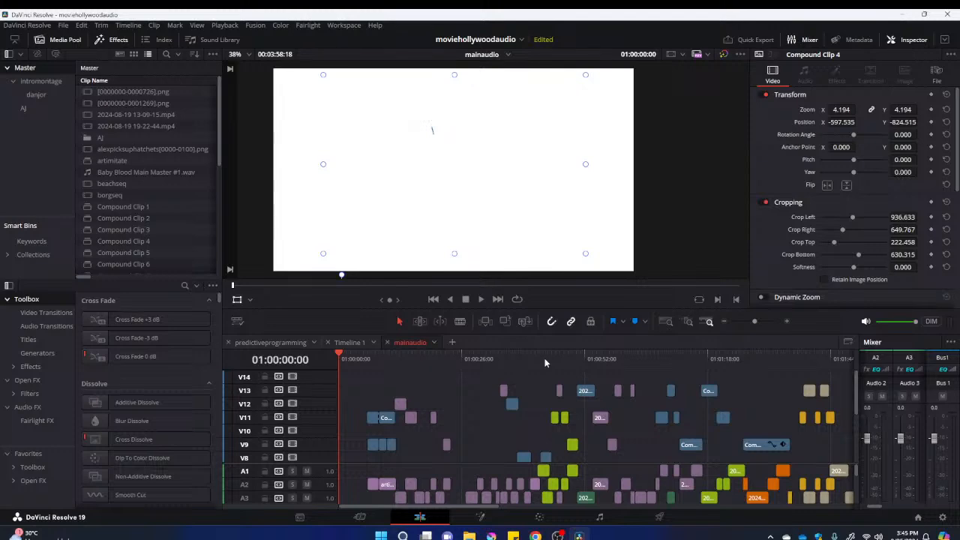
Preview the speaker clips between about 01:00:43 and 01:00:49, and park the playhead at 01:00:45:04
{"action": "left_click", "coordinate": [545, 363]}
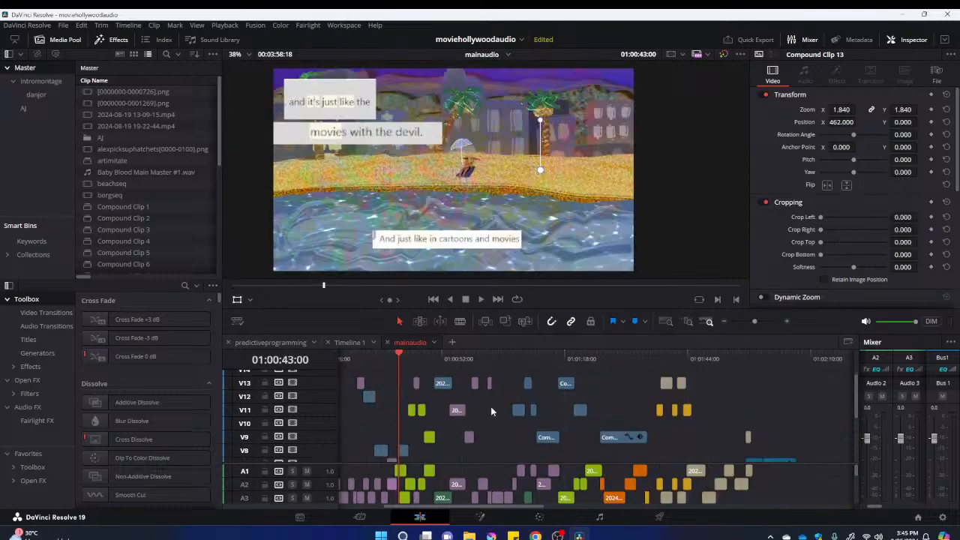
{"action": "scroll", "coordinate": [490, 406], "scroll_direction": "down", "scroll_amount": 3}
{"action": "left_click", "coordinate": [428, 358]}
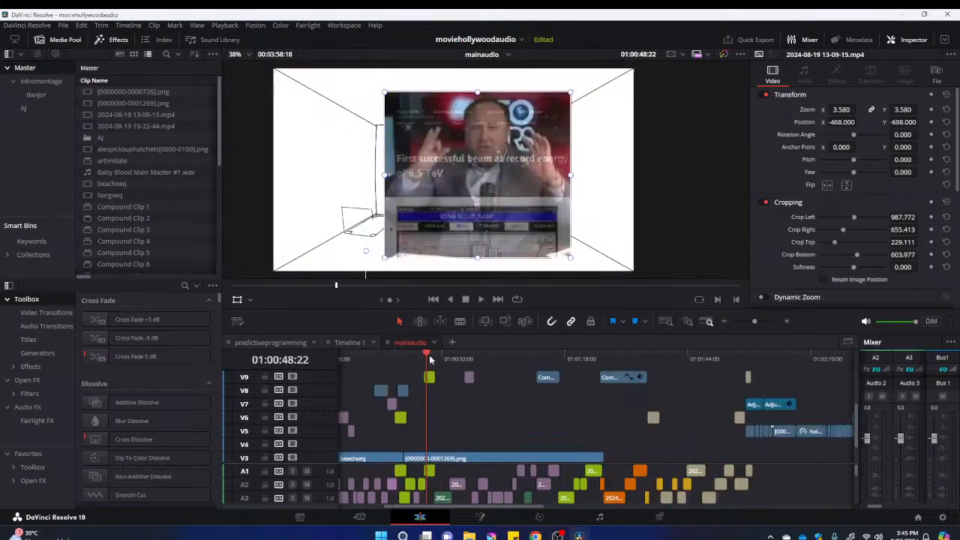
{"action": "key", "text": "space"}
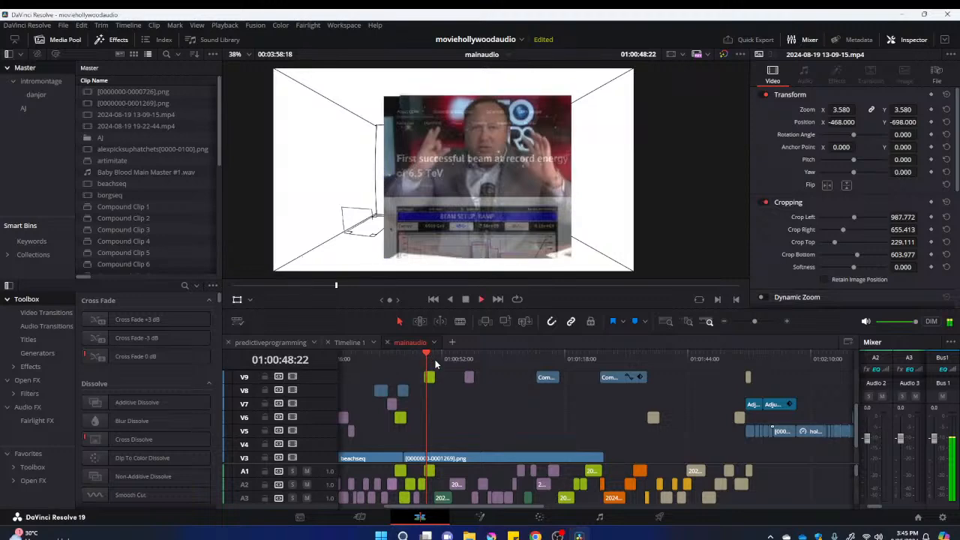
{"action": "key", "text": "space"}
{"action": "scroll", "coordinate": [438, 367], "scroll_direction": "up", "scroll_amount": 3}
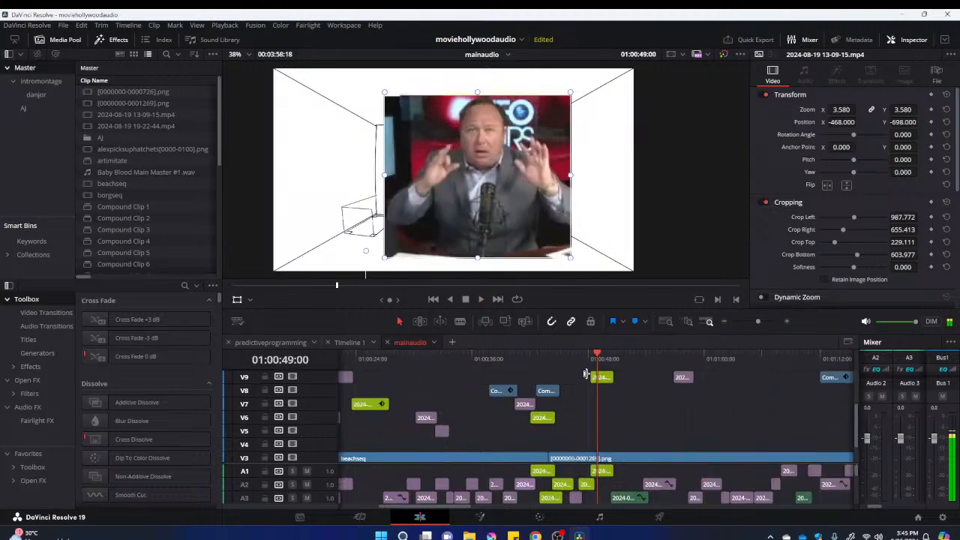
{"action": "scroll", "coordinate": [586, 374], "scroll_direction": "up", "scroll_amount": 3}
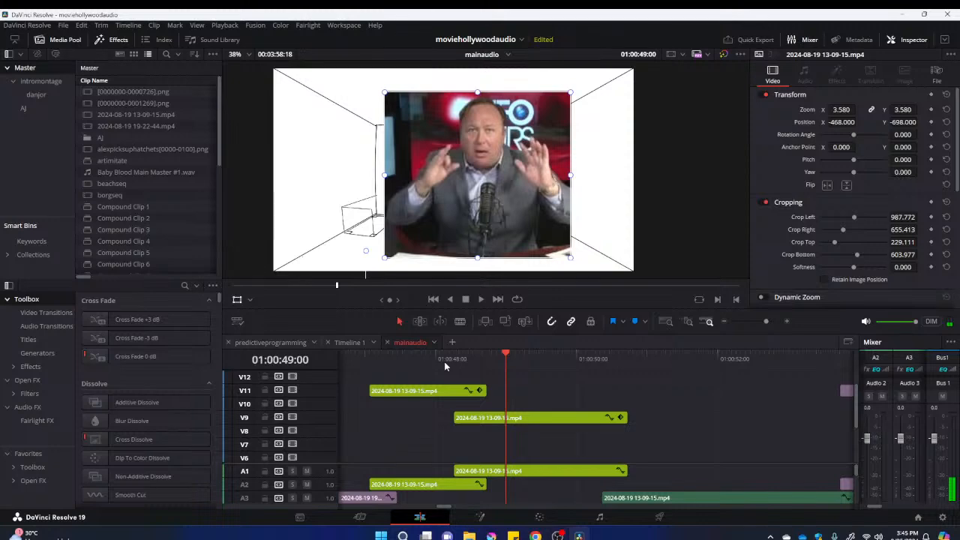
{"action": "left_click_drag", "start_coordinate": [444, 366], "coordinate": [514, 358]}
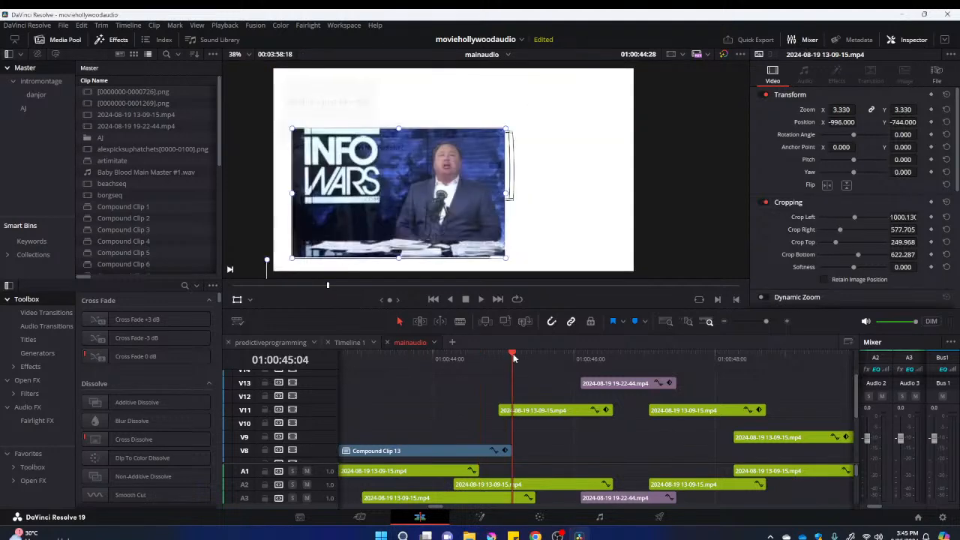
{"action": "left_click", "coordinate": [531, 411]}
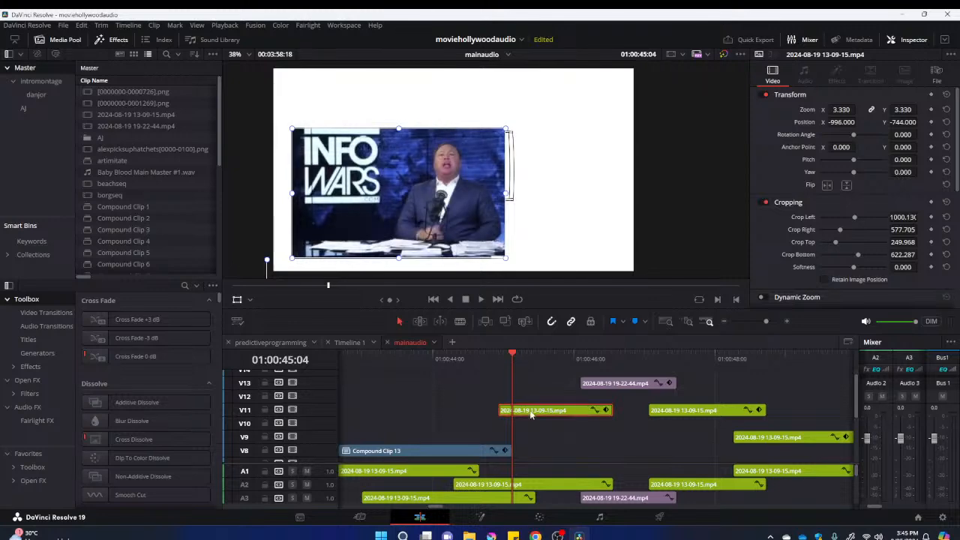
{"action": "key", "text": "alt+g"}
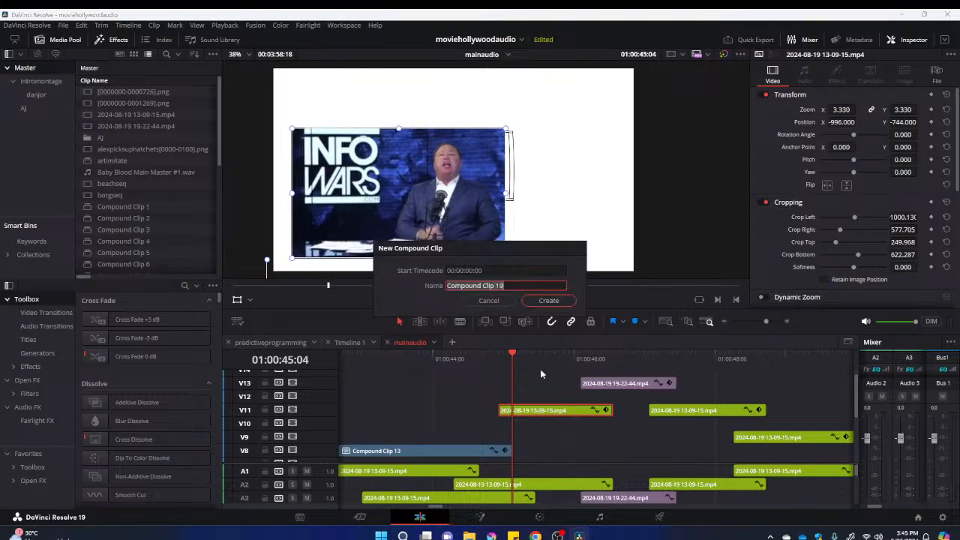
{"action": "key", "text": "Return"}
{"action": "right_click", "coordinate": [551, 408]}
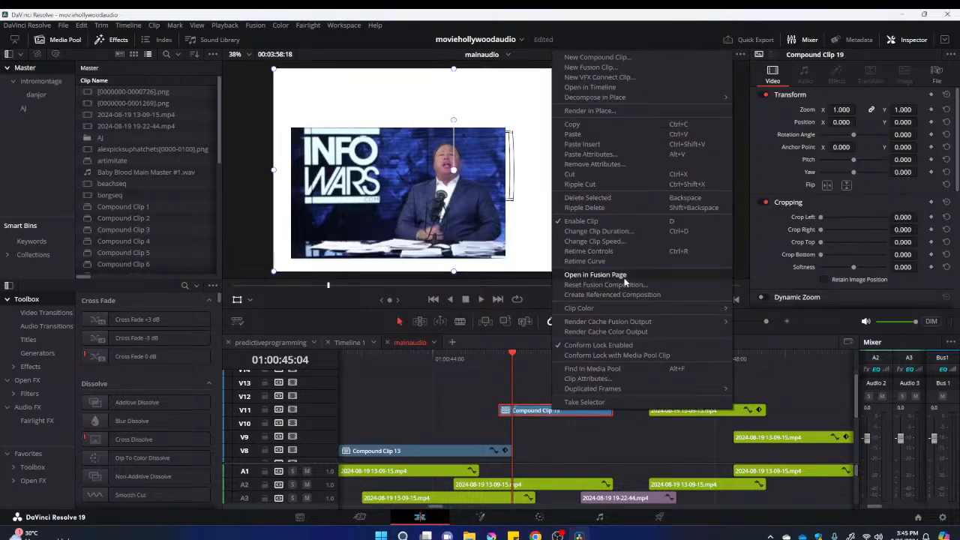
{"action": "left_click", "coordinate": [595, 275]}
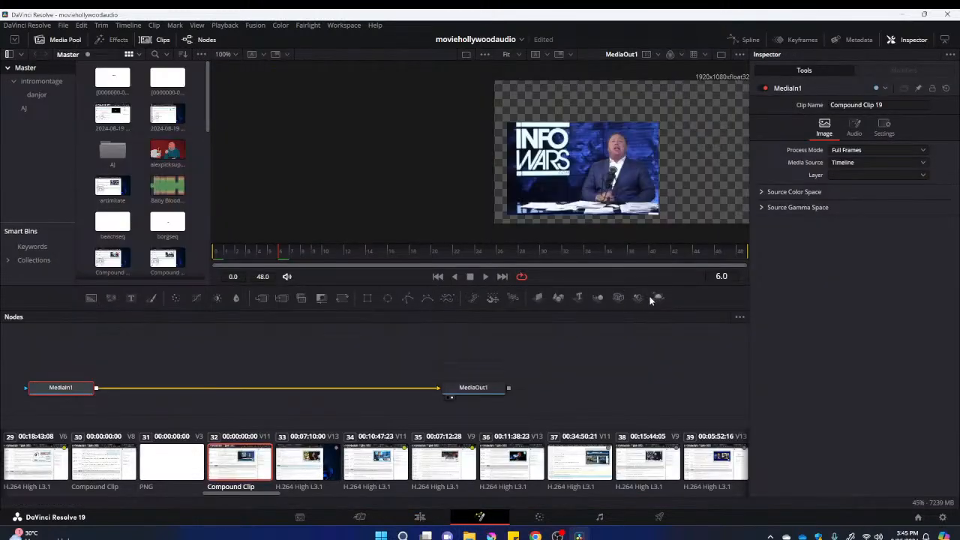
Add Shape3D, Merge3D and Renderer3D nodes, wiring MediaIn1 through them in that order to MediaOut1 and removing the direct MediaIn1-to-Renderer3D1 connection
{"action": "left_click_drag", "start_coordinate": [658, 298], "coordinate": [396, 390]}
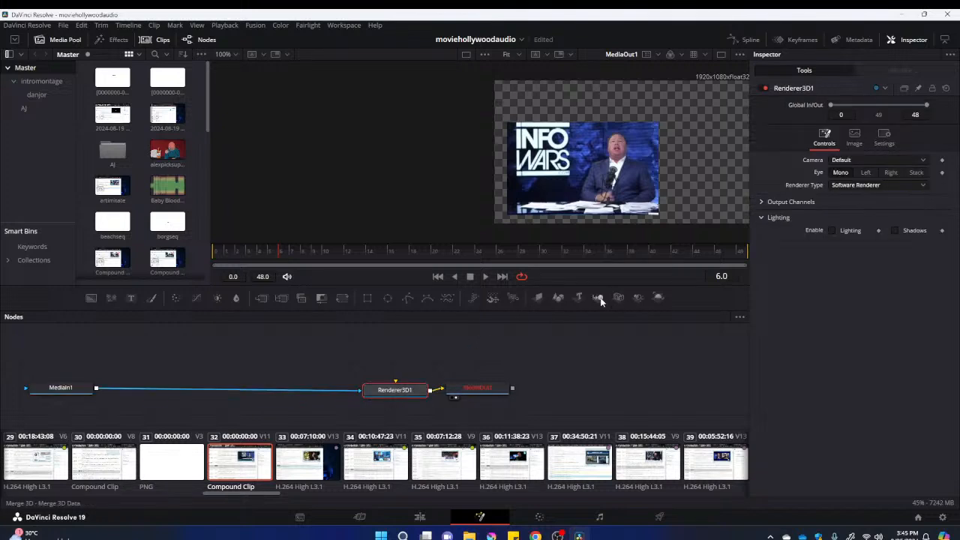
{"action": "left_click_drag", "start_coordinate": [600, 301], "coordinate": [306, 392]}
{"action": "left_click_drag", "start_coordinate": [538, 298], "coordinate": [195, 362]}
{"action": "left_click_drag", "start_coordinate": [303, 396], "coordinate": [231, 364]}
{"action": "left_click_drag", "start_coordinate": [300, 363], "coordinate": [396, 381]}
{"action": "left_click", "coordinate": [330, 390]}
{"action": "key", "text": "Delete"}
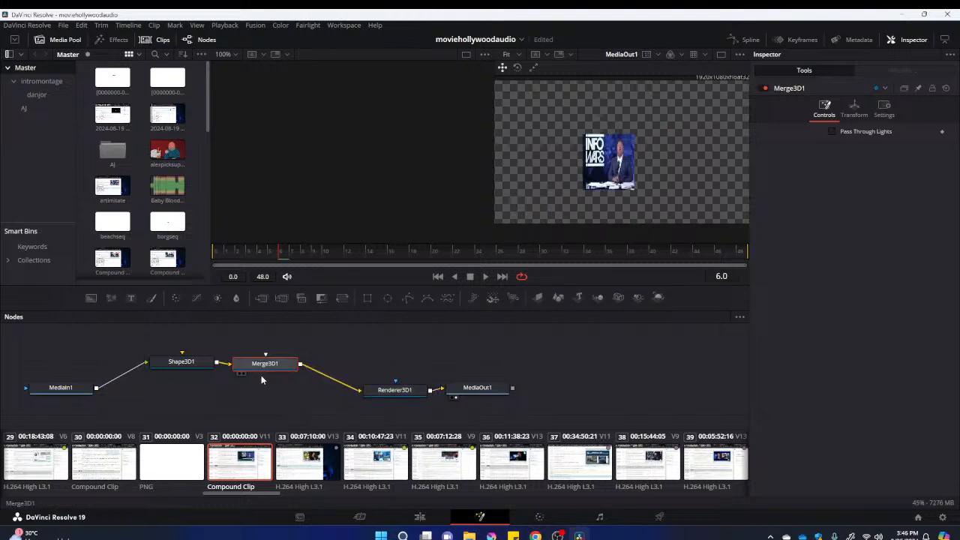
Check the flat 3D plane on the edit timeline, and change the Shape3D1 shape in Fusion to Sphere
{"action": "left_click", "coordinate": [66, 389]}
{"action": "left_click", "coordinate": [196, 365]}
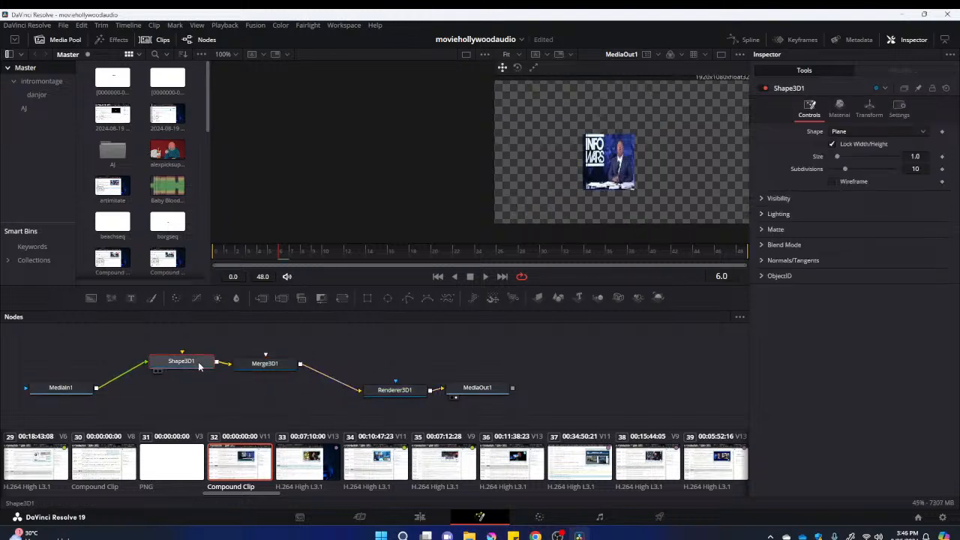
{"action": "left_click", "coordinate": [422, 517]}
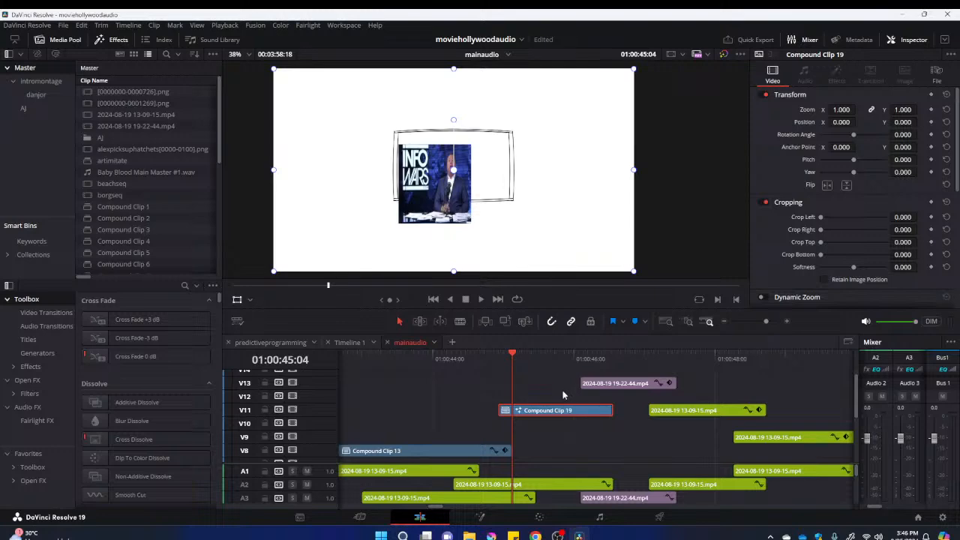
{"action": "left_click", "coordinate": [481, 517]}
{"action": "left_click", "coordinate": [165, 364]}
{"action": "left_click", "coordinate": [900, 133]}
{"action": "left_click", "coordinate": [855, 166]}
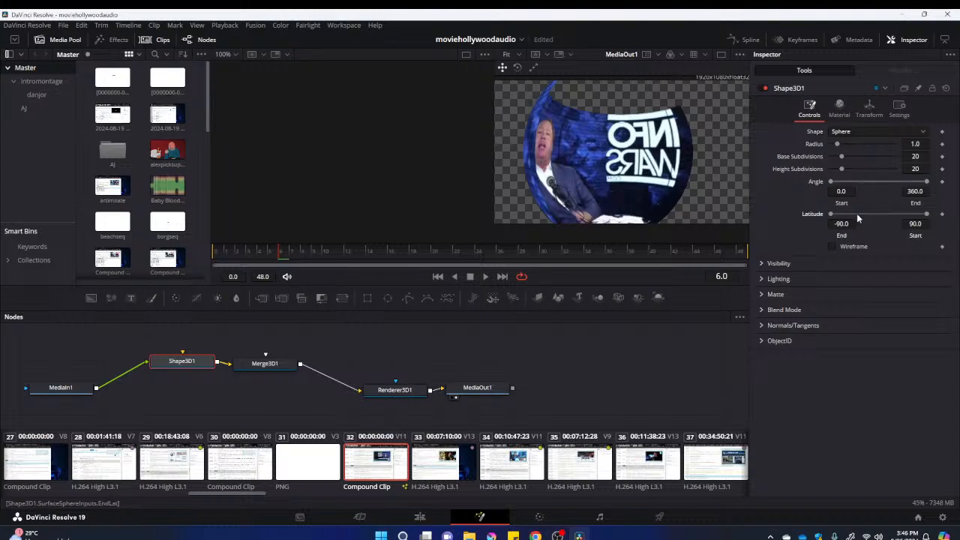
Set the sphere's latitude end to -58, keep its angle at 0 to 360, and set base subdivisions to 40 and height subdivisions to 42
{"action": "left_click_drag", "start_coordinate": [830, 214], "coordinate": [829, 186]}
{"action": "left_click_drag", "start_coordinate": [927, 185], "coordinate": [810, 183]}
{"action": "mouse_move", "coordinate": [873, 182]}
{"action": "left_mouse_down"}
{"action": "mouse_move", "coordinate": [893, 183]}
{"action": "mouse_move", "coordinate": [835, 184]}
{"action": "mouse_move", "coordinate": [891, 183]}
{"action": "left_mouse_up"}
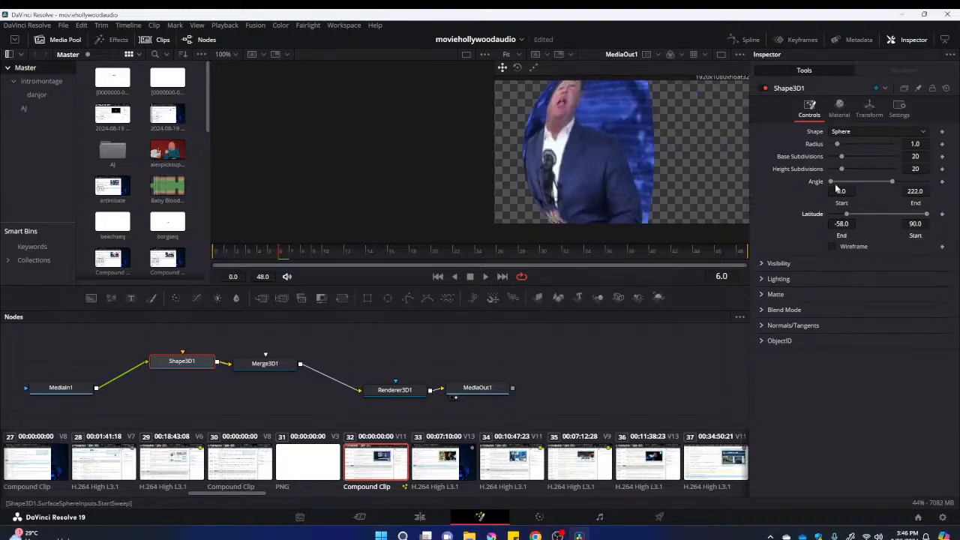
{"action": "left_click_drag", "start_coordinate": [891, 182], "coordinate": [930, 182]}
{"action": "left_click_drag", "start_coordinate": [836, 144], "coordinate": [853, 157]}
{"action": "left_click", "coordinate": [855, 157]}
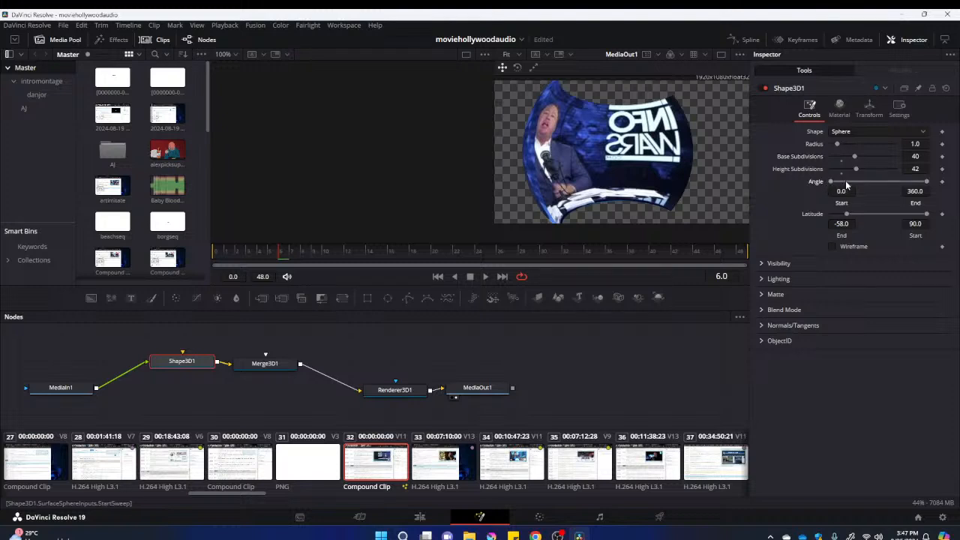
Rotate the sphere to X -2.6, Y 91.3 and Z -7.8 so the speaker faces forward, and set its radius to 0.79
{"action": "left_click", "coordinate": [869, 109]}
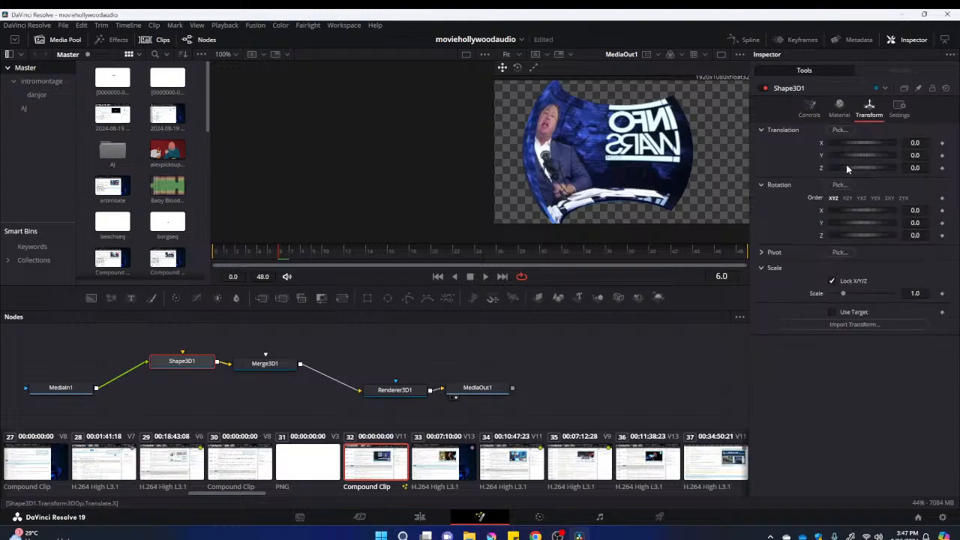
{"action": "mouse_move", "coordinate": [853, 213]}
{"action": "left_mouse_down"}
{"action": "mouse_move", "coordinate": [892, 224]}
{"action": "mouse_move", "coordinate": [872, 226]}
{"action": "mouse_move", "coordinate": [861, 213]}
{"action": "mouse_move", "coordinate": [857, 234]}
{"action": "mouse_move", "coordinate": [855, 220]}
{"action": "mouse_move", "coordinate": [863, 224]}
{"action": "left_mouse_up"}
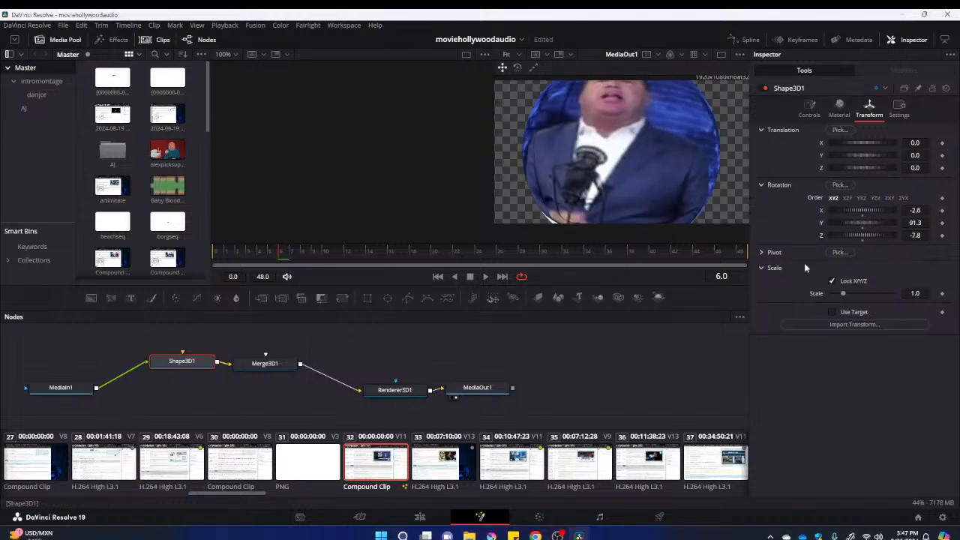
{"action": "left_click", "coordinate": [809, 108]}
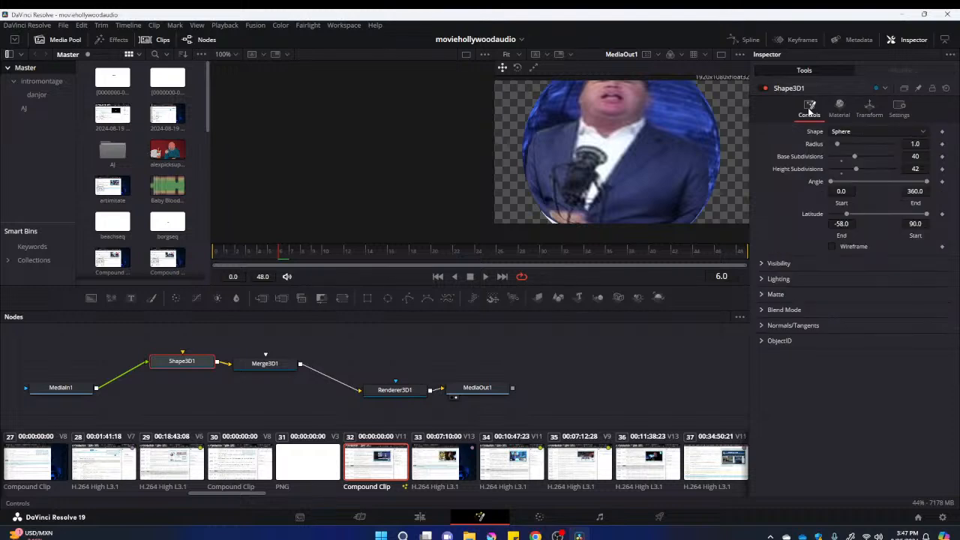
{"action": "left_click_drag", "start_coordinate": [839, 144], "coordinate": [836, 146]}
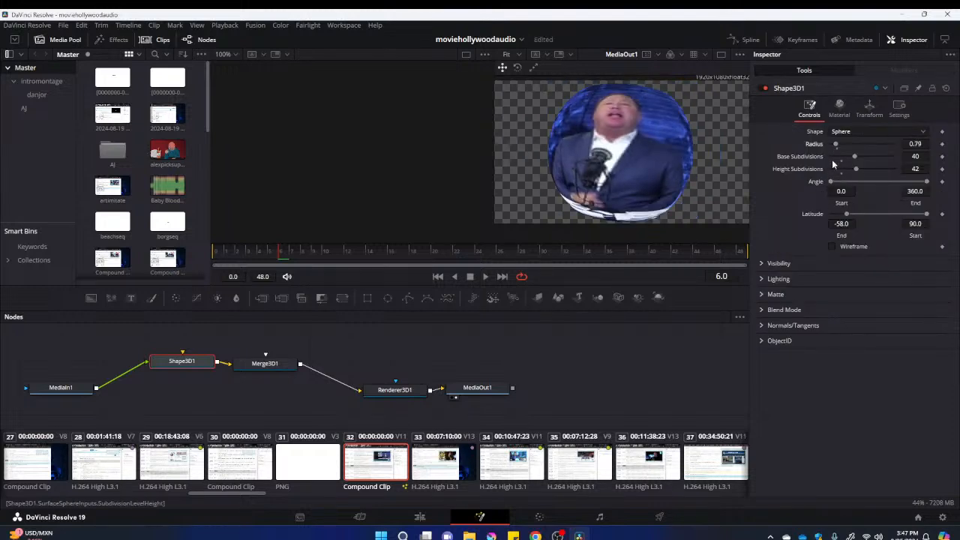
At frame 0, set the sphere's Y rotation to 146.1 and keyframe it
{"action": "left_click", "coordinate": [867, 110]}
{"action": "left_click", "coordinate": [235, 252]}
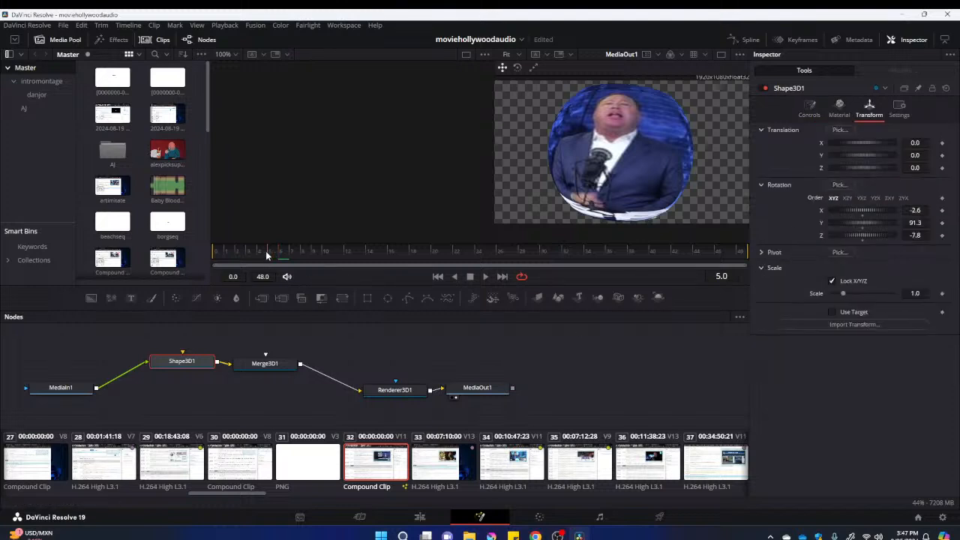
{"action": "left_click", "coordinate": [218, 258]}
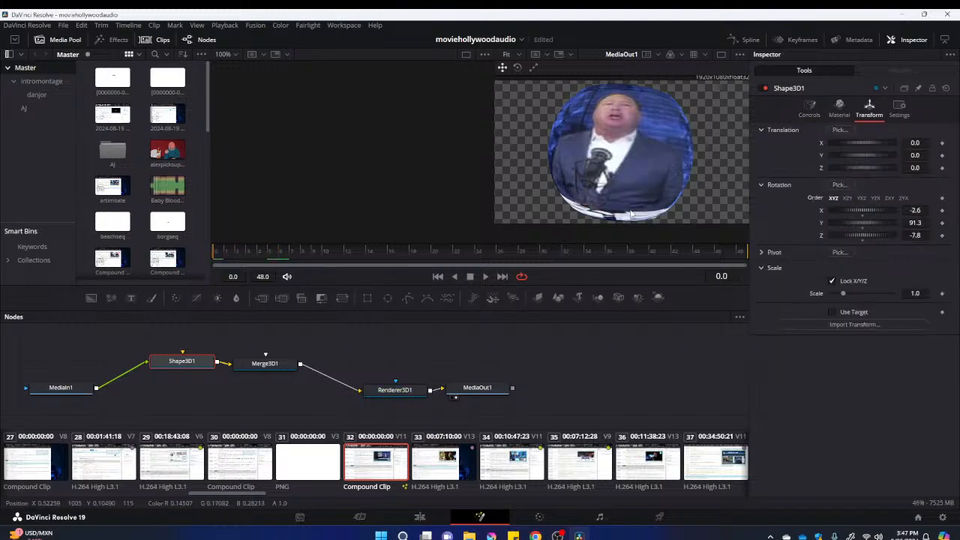
{"action": "left_click_drag", "start_coordinate": [859, 229], "coordinate": [863, 229]}
{"action": "left_click_drag", "start_coordinate": [866, 228], "coordinate": [872, 227]}
{"action": "left_click", "coordinate": [942, 223]}
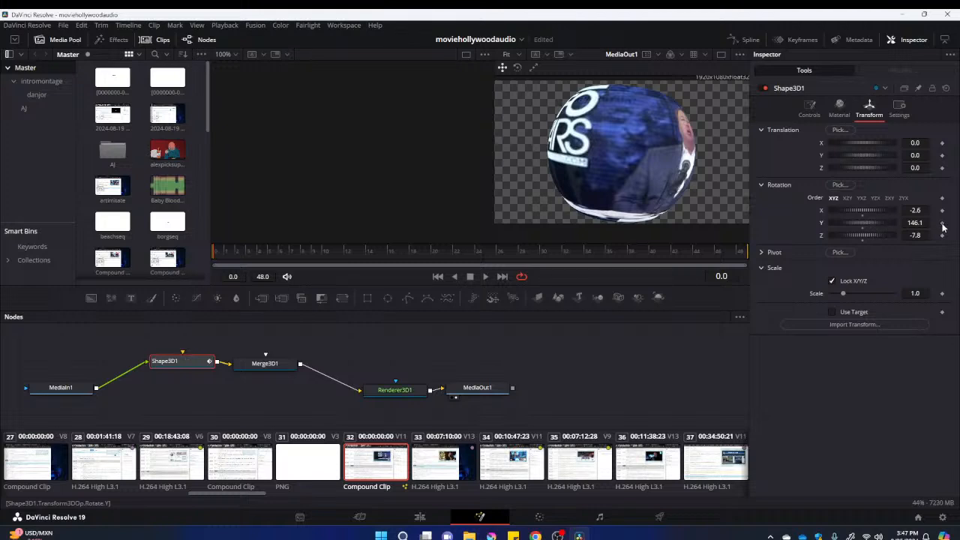
At frame 48, keyframe the sphere's Y rotation at -36.5 and scrub back through the clip to check the turn
{"action": "left_click", "coordinate": [225, 255]}
{"action": "left_click_drag", "start_coordinate": [244, 256], "coordinate": [768, 255]}
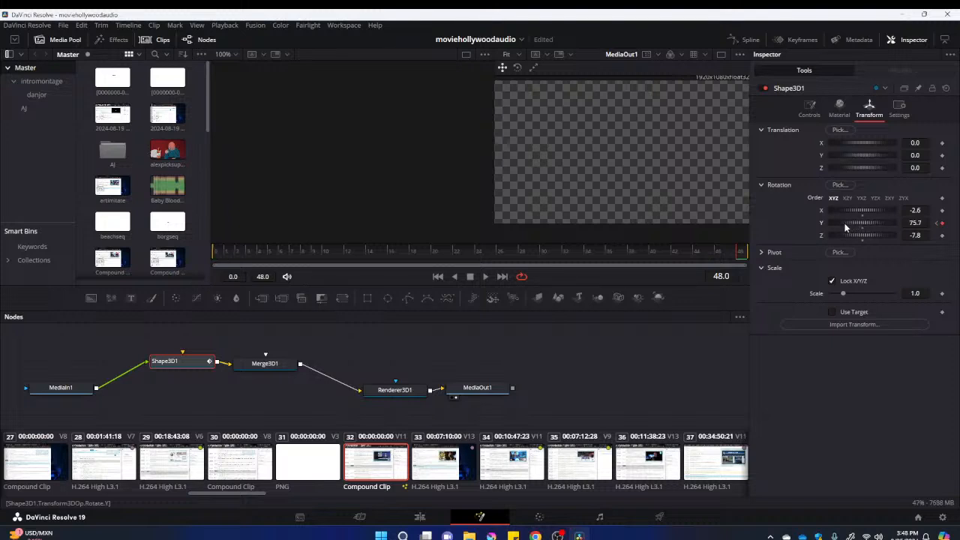
{"action": "left_click_drag", "start_coordinate": [833, 228], "coordinate": [828, 228]}
{"action": "left_click_drag", "start_coordinate": [861, 227], "coordinate": [855, 226]}
{"action": "left_click_drag", "start_coordinate": [726, 255], "coordinate": [433, 270]}
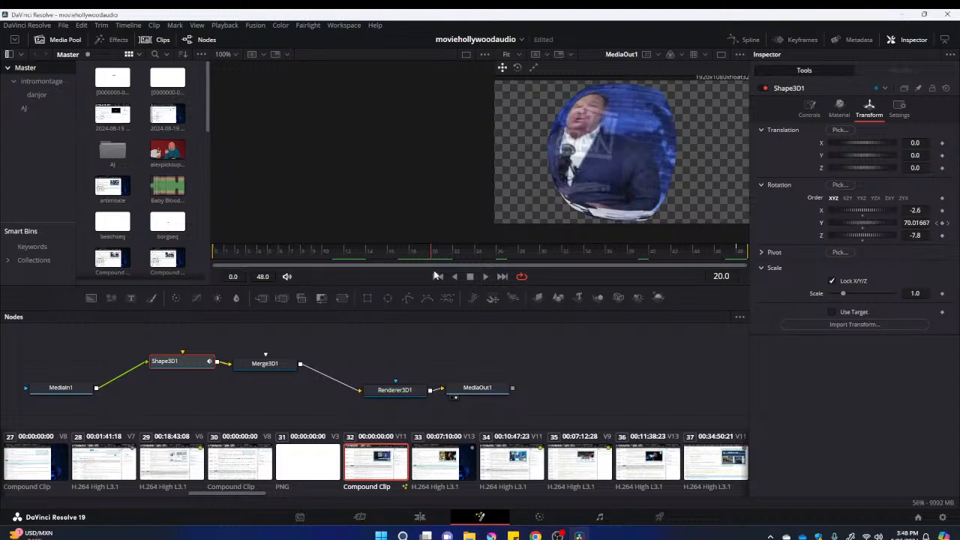
Raise the sphere's Y rotation at frame 48 for a smaller turn, and preview the animation from frame 0
{"action": "left_click_drag", "start_coordinate": [429, 272], "coordinate": [792, 254]}
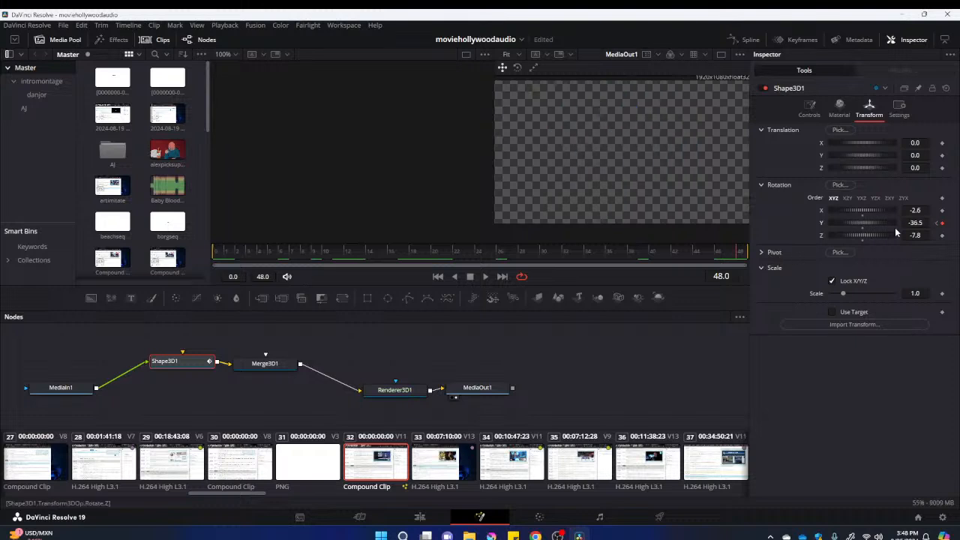
{"action": "left_click_drag", "start_coordinate": [915, 222], "coordinate": [937, 223]}
{"action": "left_click", "coordinate": [215, 254]}
{"action": "left_click", "coordinate": [486, 277]}
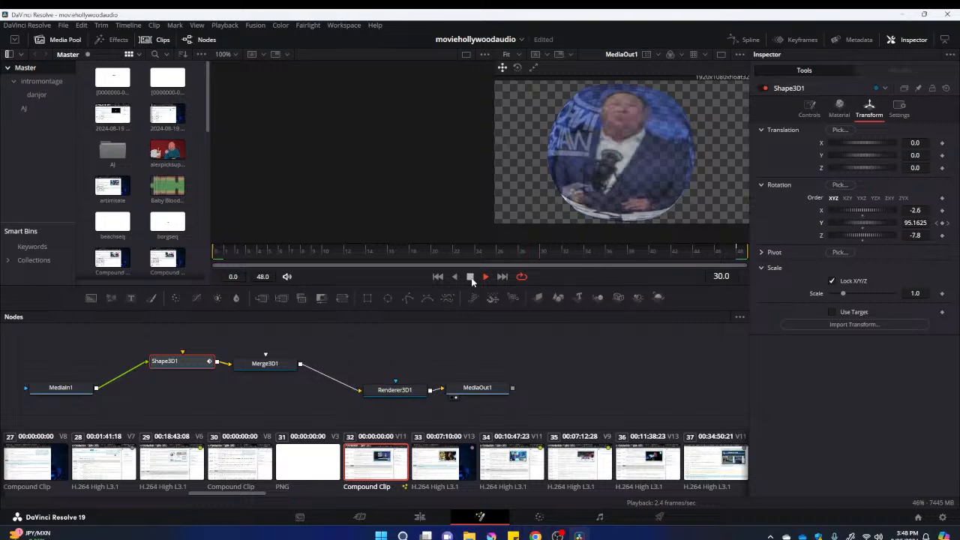
{"action": "left_click", "coordinate": [471, 278]}
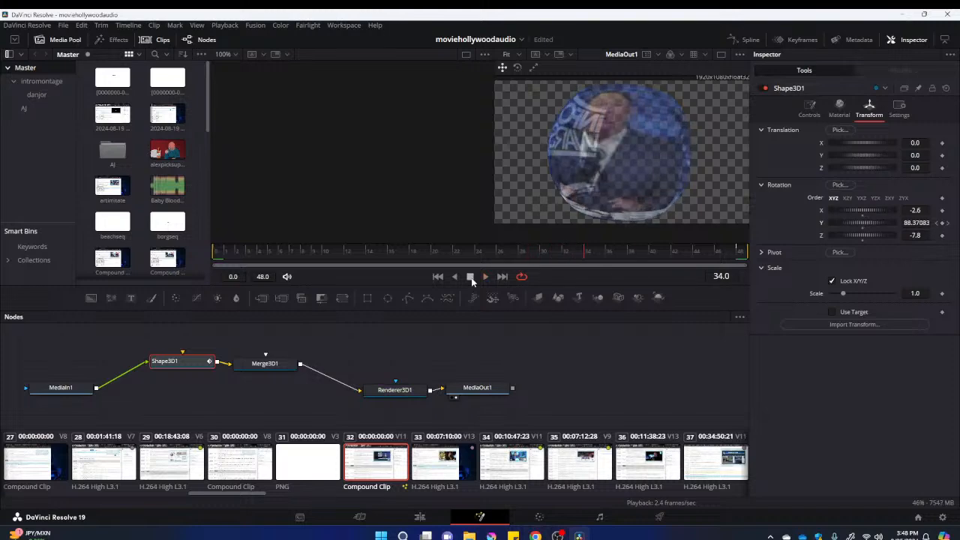
{"action": "left_click", "coordinate": [420, 517]}
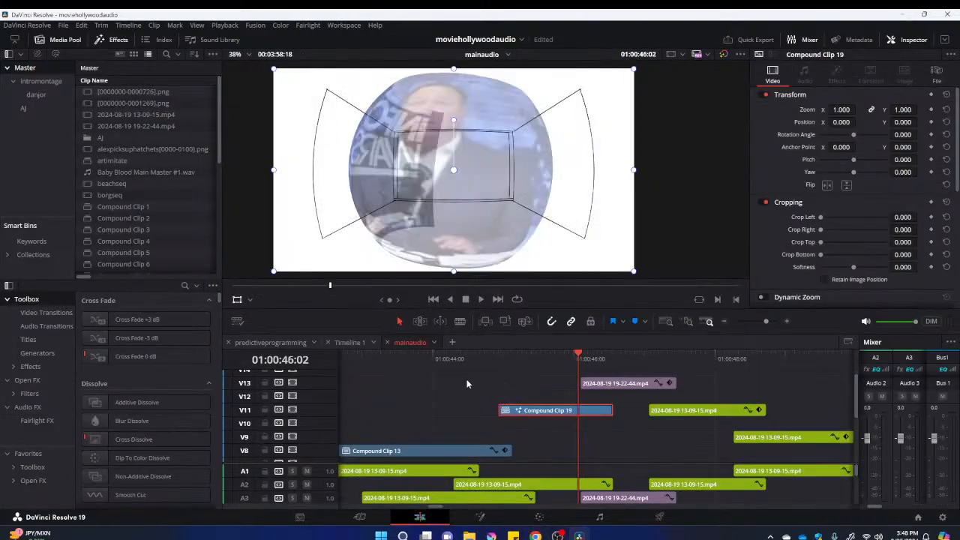
{"action": "left_click_drag", "start_coordinate": [518, 352], "coordinate": [609, 393]}
{"action": "left_click", "coordinate": [628, 383]}
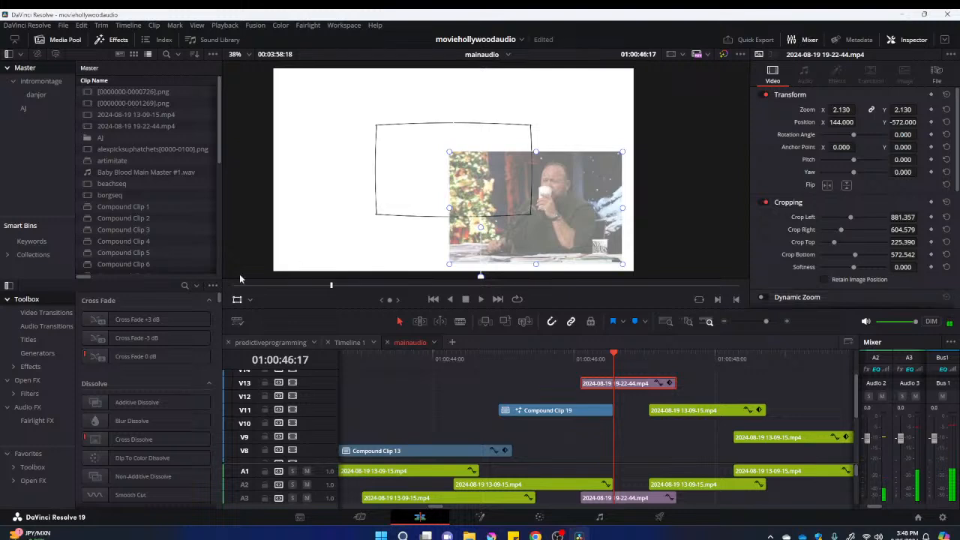
{"action": "left_click", "coordinate": [252, 300]}
{"action": "left_click", "coordinate": [259, 330]}
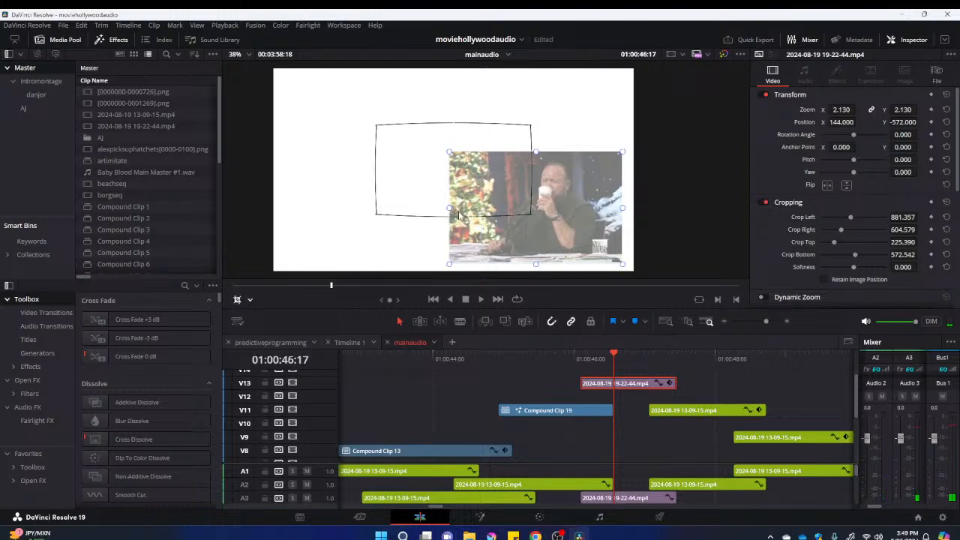
{"action": "left_click_drag", "start_coordinate": [453, 214], "coordinate": [494, 213]}
{"action": "left_click_drag", "start_coordinate": [622, 212], "coordinate": [612, 213]}
{"action": "left_click", "coordinate": [627, 367]}
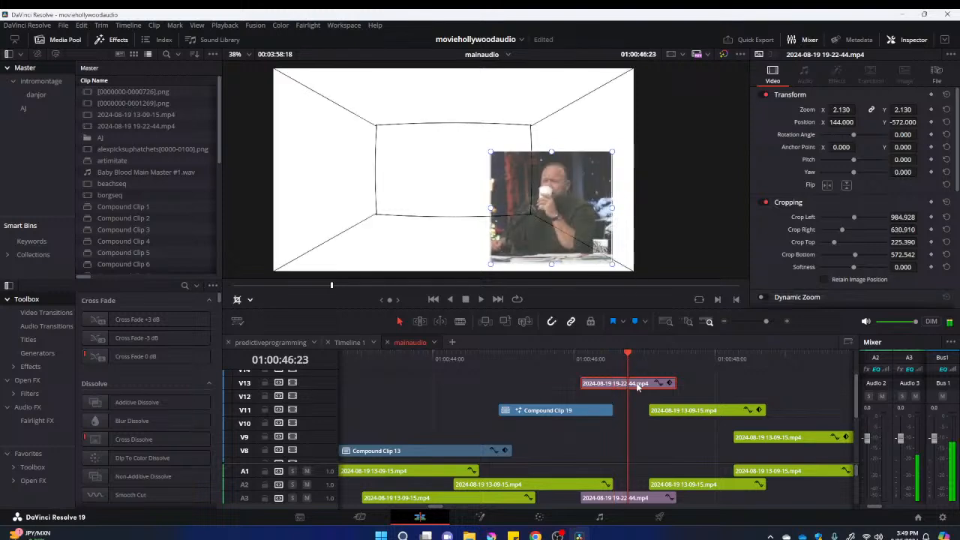
Position the clip at X -385, Y -371 inside the back wall, cropped to left 995.462, right 636.648, top 249.987 and bottom 607.210
{"action": "left_click_drag", "start_coordinate": [841, 122], "coordinate": [920, 121]}
{"action": "left_click_drag", "start_coordinate": [449, 113], "coordinate": [451, 124]}
{"action": "left_click_drag", "start_coordinate": [455, 230], "coordinate": [457, 216]}
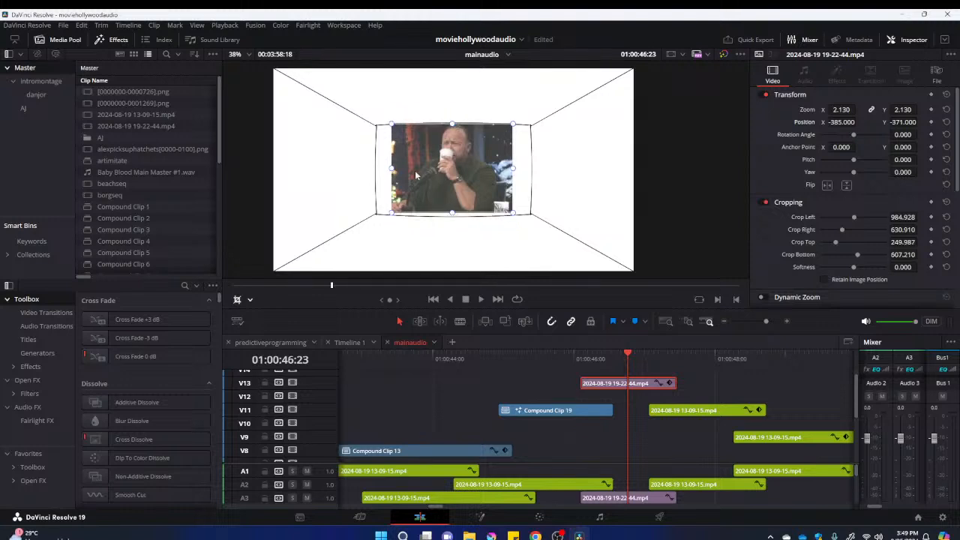
{"action": "left_click_drag", "start_coordinate": [392, 171], "coordinate": [396, 171]}
{"action": "left_click_drag", "start_coordinate": [513, 173], "coordinate": [510, 173]}
Set the 19-22-44 clip's composite mode to Pin Light and move the clip from track V13 down to V9
{"action": "scroll", "coordinate": [867, 195], "scroll_direction": "down", "scroll_amount": 3}
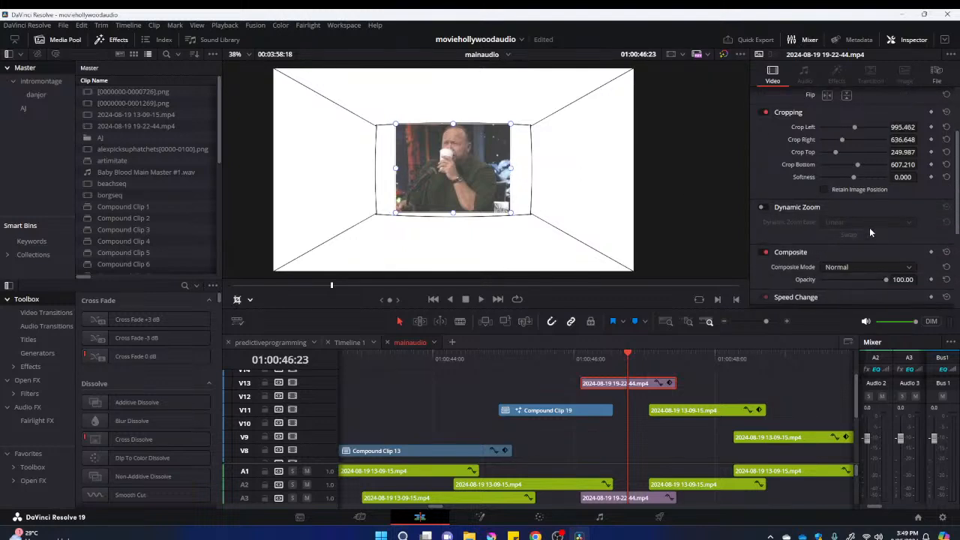
{"action": "left_click", "coordinate": [865, 266]}
{"action": "scroll", "coordinate": [845, 308], "scroll_direction": "down", "scroll_amount": 5}
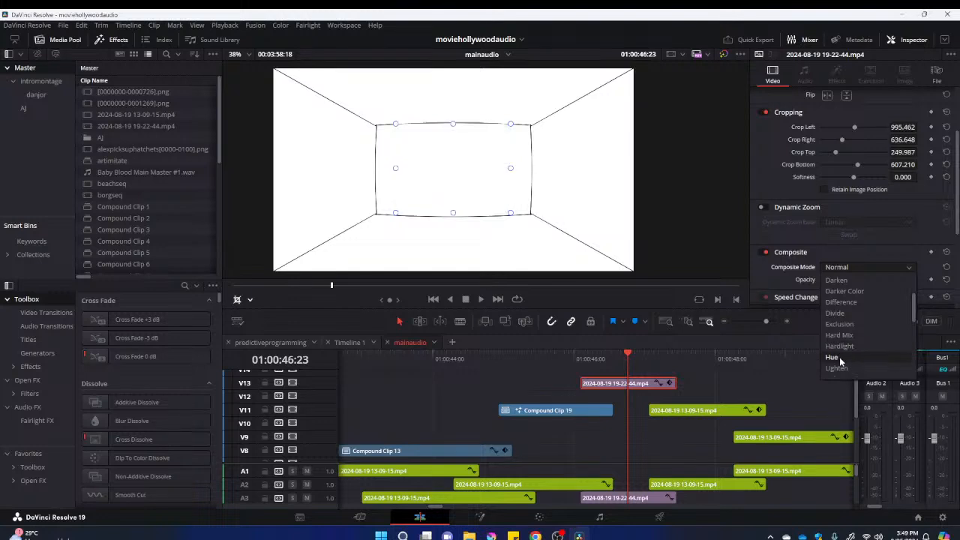
{"action": "scroll", "coordinate": [841, 330], "scroll_direction": "down", "scroll_amount": 2}
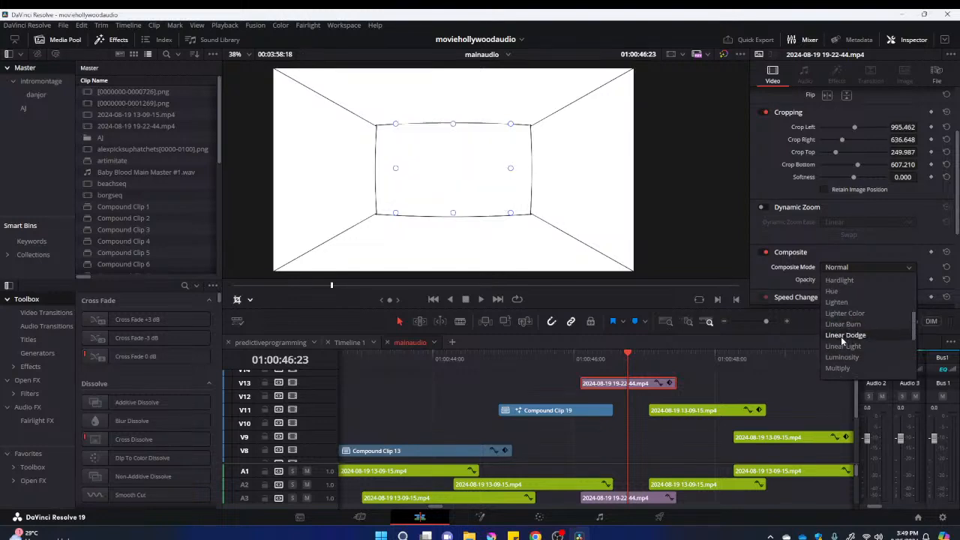
{"action": "scroll", "coordinate": [841, 337], "scroll_direction": "down", "scroll_amount": 2}
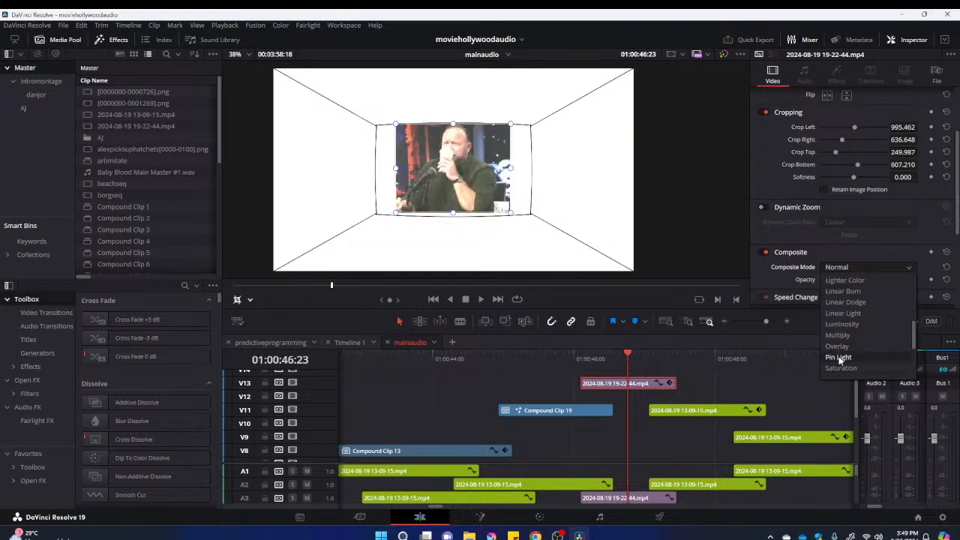
{"action": "left_click", "coordinate": [839, 358]}
{"action": "left_click_drag", "start_coordinate": [582, 357], "coordinate": [629, 440]}
{"action": "left_click_drag", "start_coordinate": [656, 370], "coordinate": [671, 372]}
{"action": "left_click", "coordinate": [686, 413]}
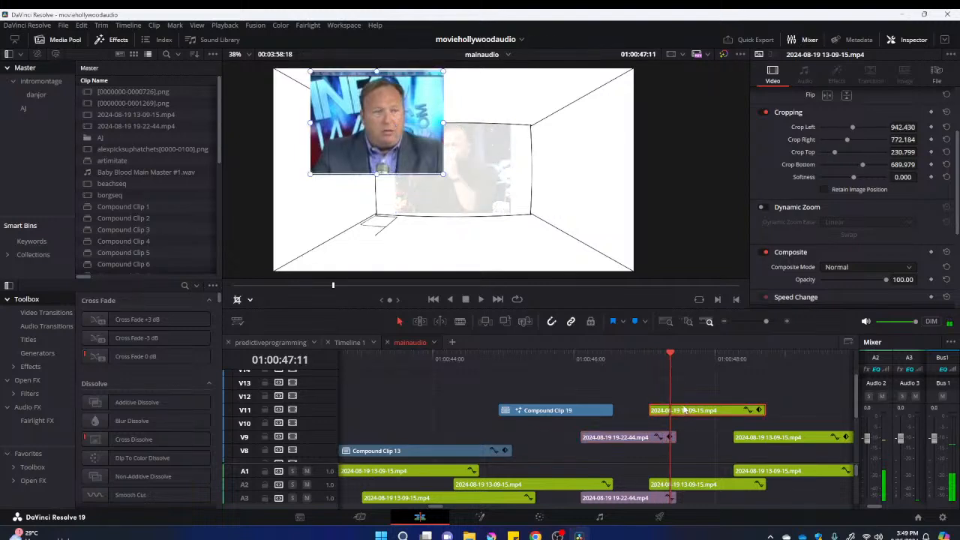
{"action": "right_click", "coordinate": [689, 412]}
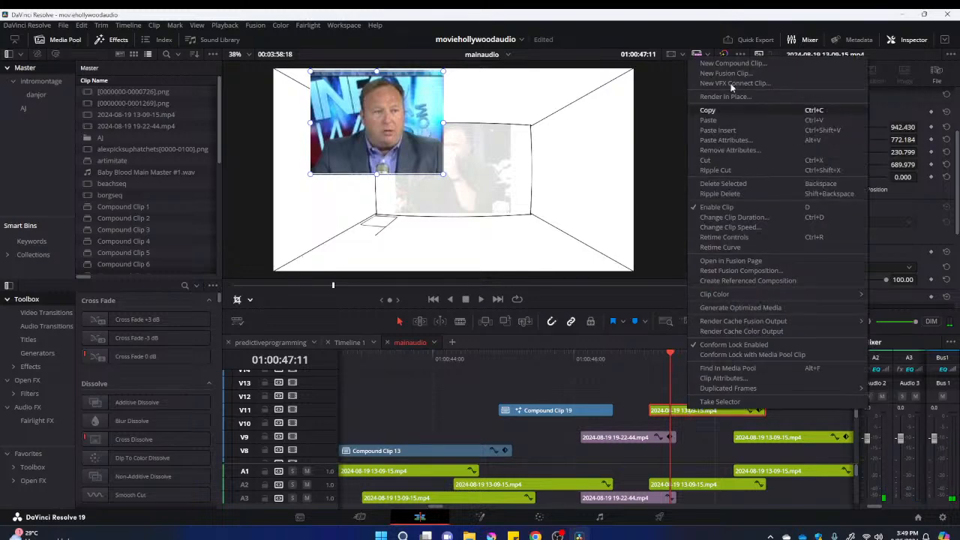
{"action": "left_click", "coordinate": [736, 67]}
{"action": "left_click", "coordinate": [548, 300]}
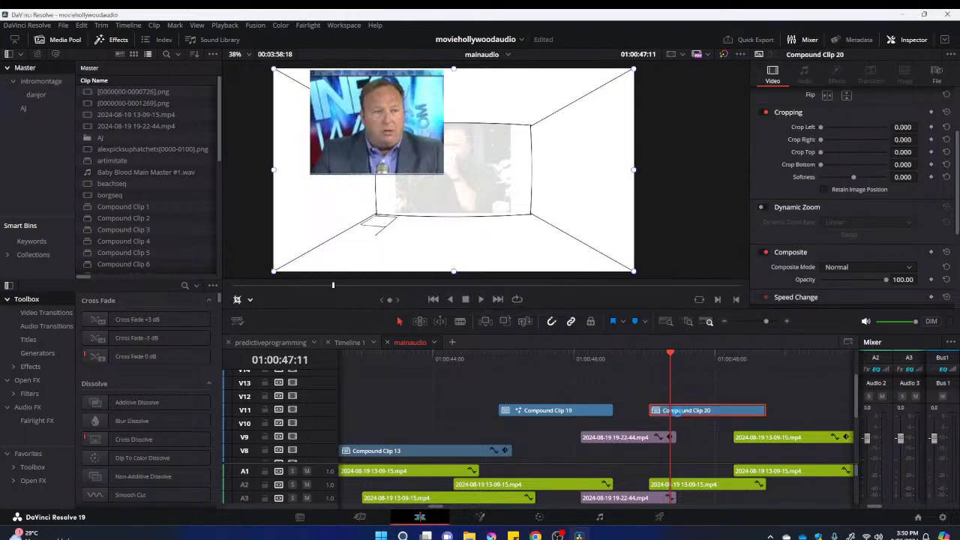
{"action": "right_click", "coordinate": [671, 410]}
{"action": "left_click", "coordinate": [741, 273]}
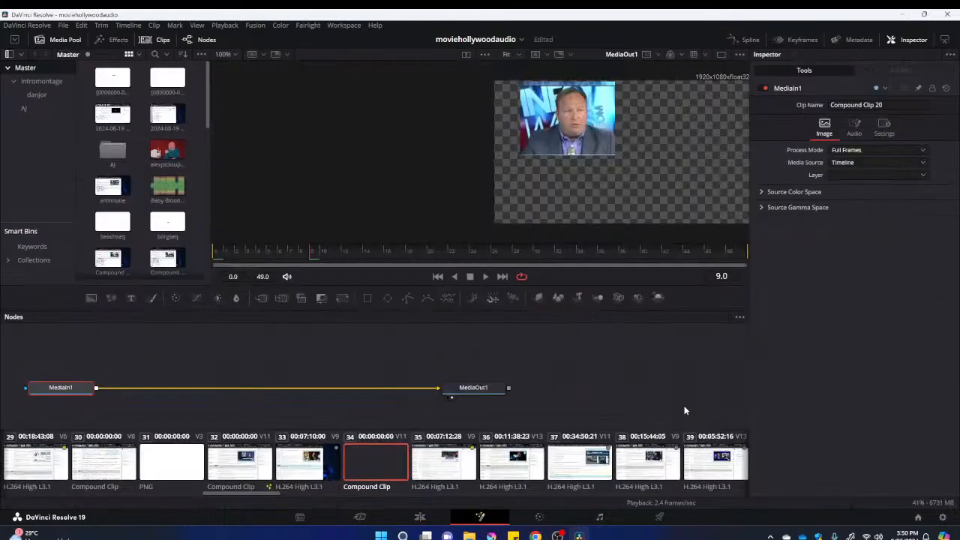
Build a 3D chain from MediaIn1 through new Shape3D, Merge3D and Renderer3D nodes into MediaOut1
{"action": "left_click", "coordinate": [321, 376]}
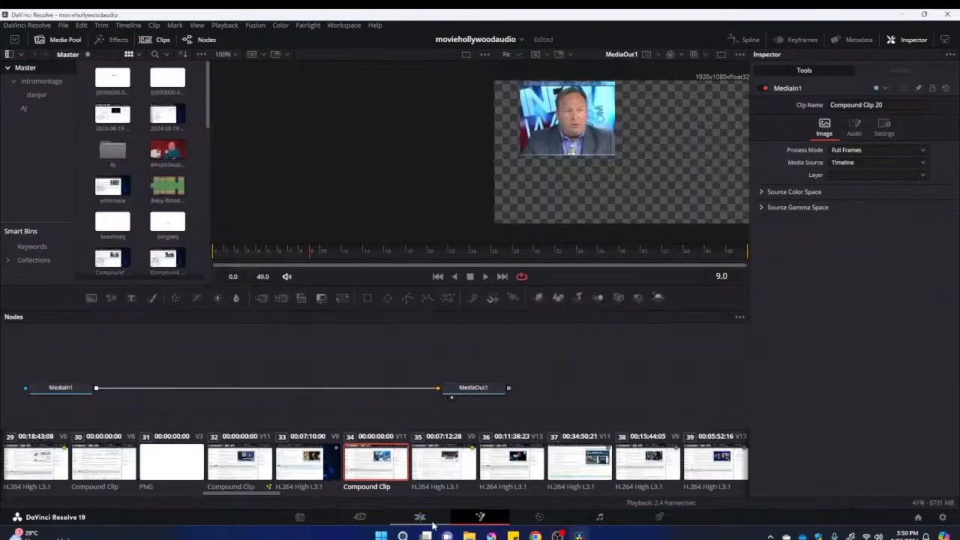
{"action": "left_click_drag", "start_coordinate": [547, 300], "coordinate": [189, 362]}
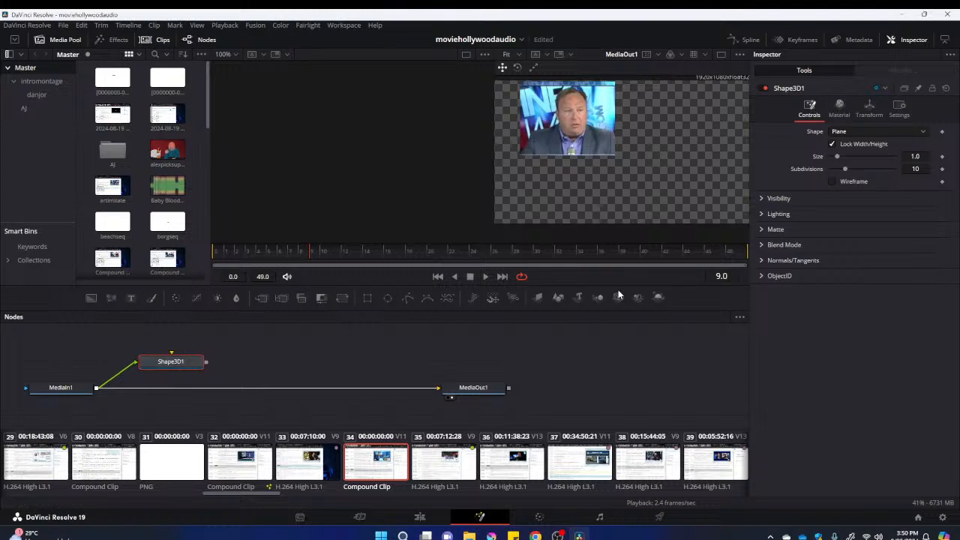
{"action": "left_click_drag", "start_coordinate": [598, 299], "coordinate": [294, 348]}
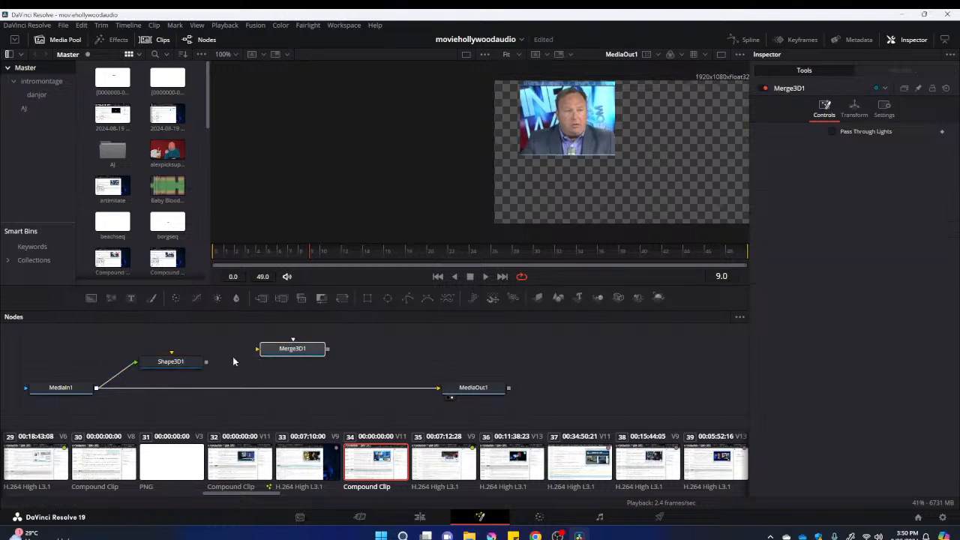
{"action": "left_click_drag", "start_coordinate": [207, 361], "coordinate": [306, 352]}
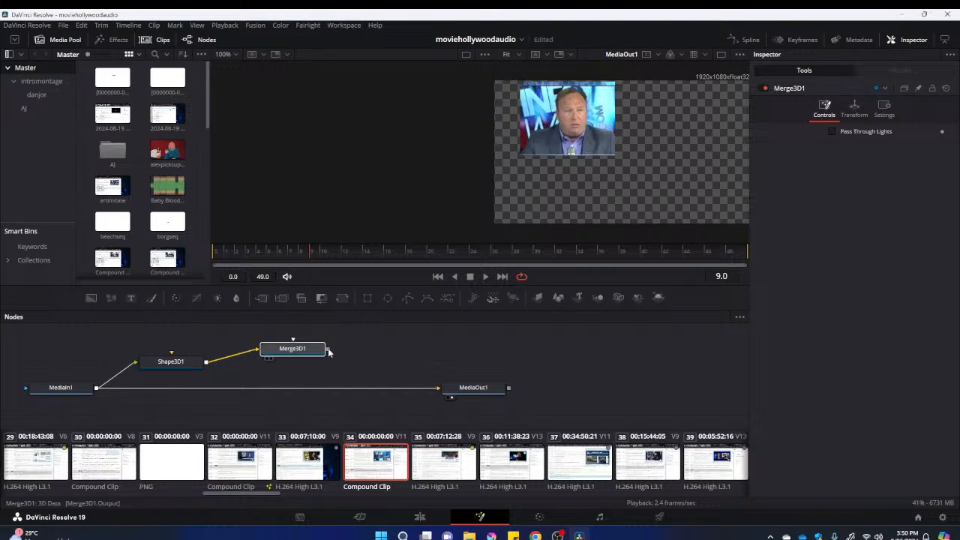
{"action": "left_click", "coordinate": [659, 298]}
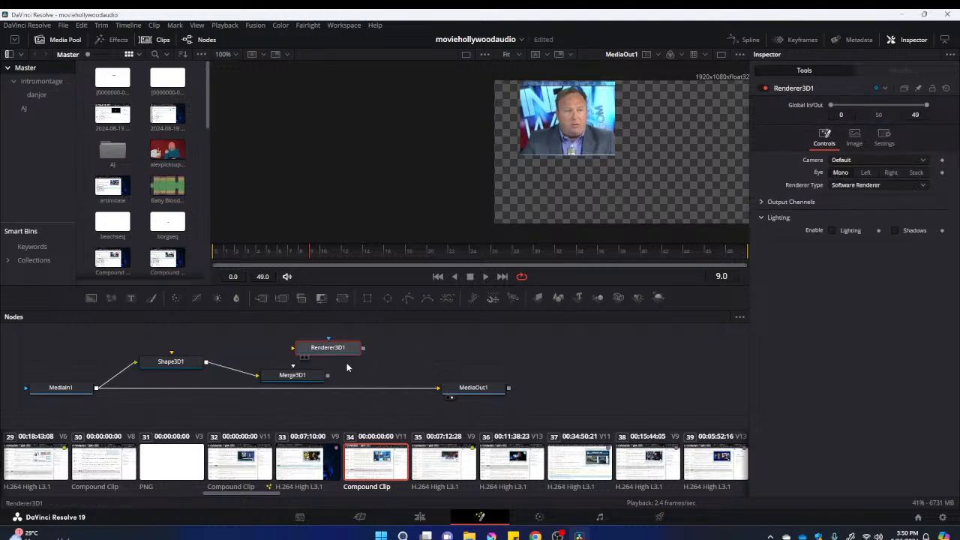
{"action": "left_click_drag", "start_coordinate": [296, 352], "coordinate": [362, 377]}
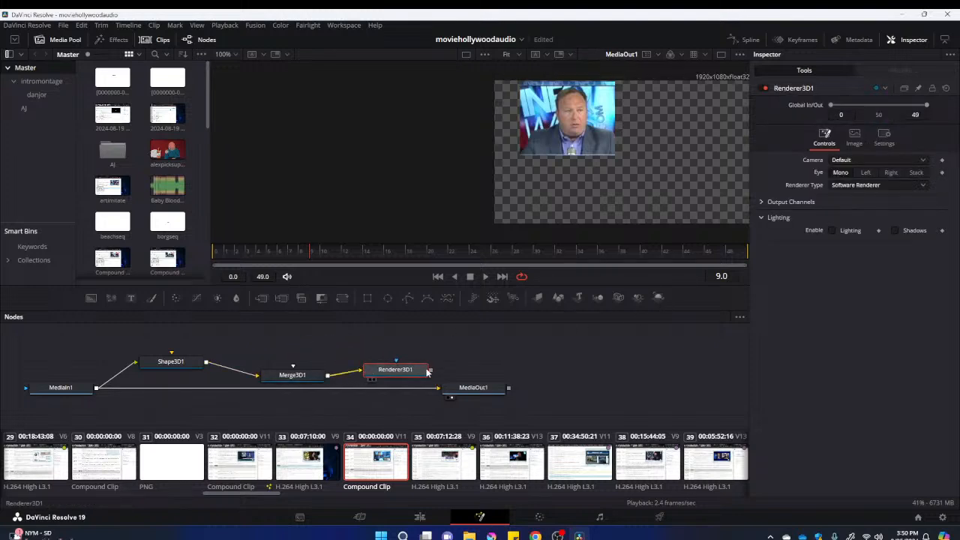
{"action": "left_click_drag", "start_coordinate": [431, 371], "coordinate": [440, 387]}
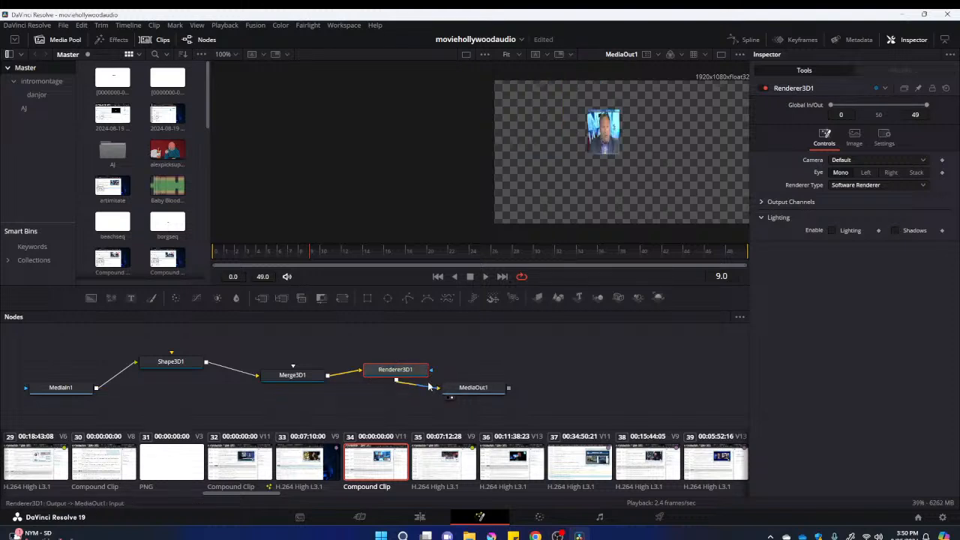
Show Shape3D1 in the first viewer and set the plane's size to 1.18 and subdivisions to 13
{"action": "left_click", "coordinate": [173, 362]}
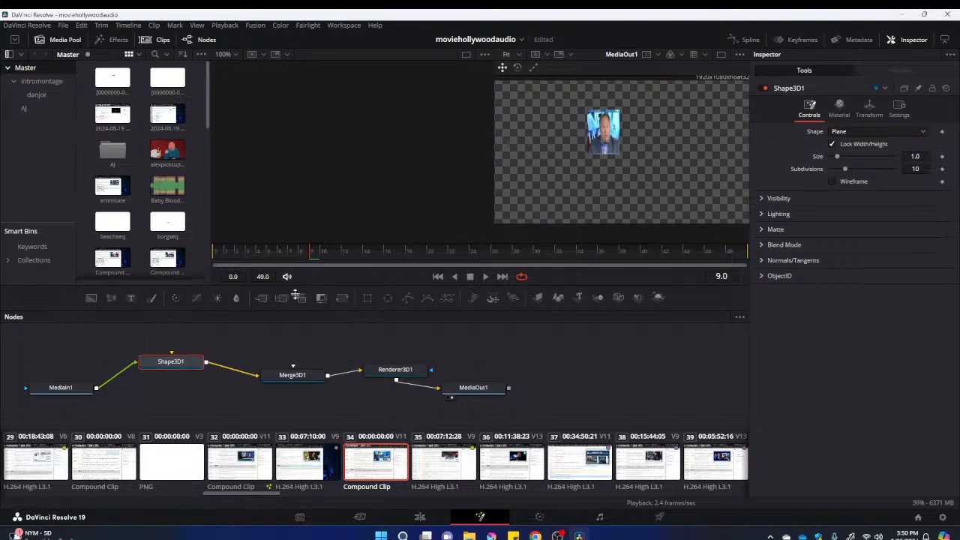
{"action": "left_click", "coordinate": [146, 372]}
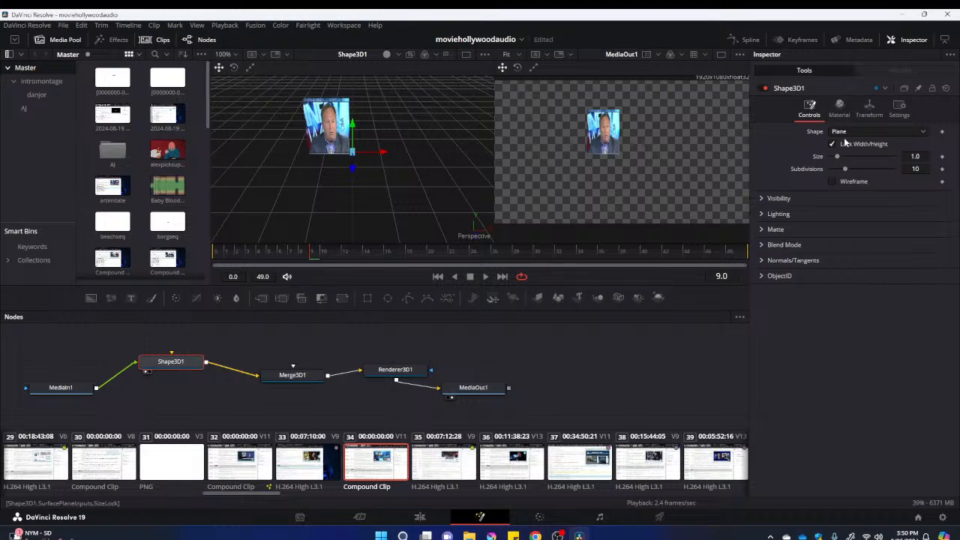
{"action": "left_click_drag", "start_coordinate": [837, 157], "coordinate": [848, 172]}
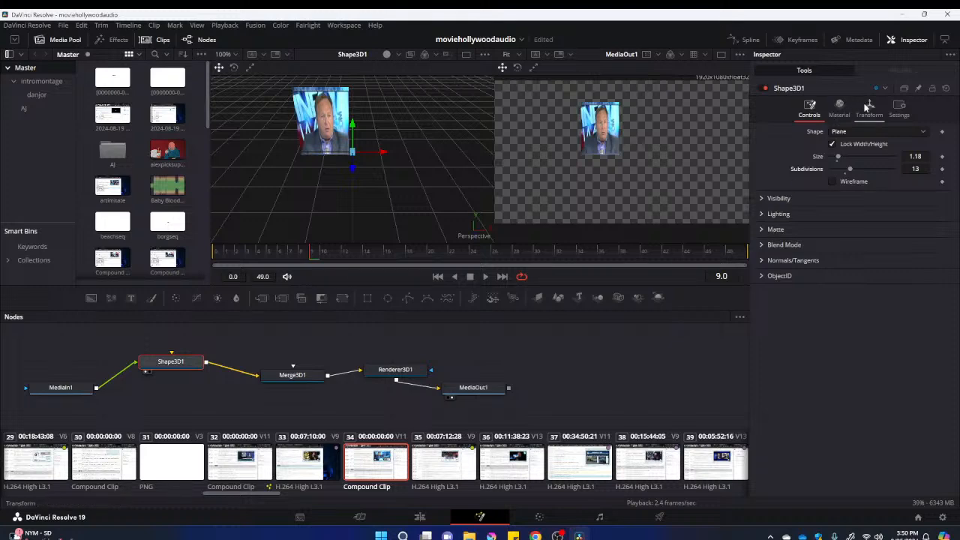
Examine the diffuse and specular material settings of Shape3D1, keeping the white diffuse color
{"action": "left_click", "coordinate": [842, 108]}
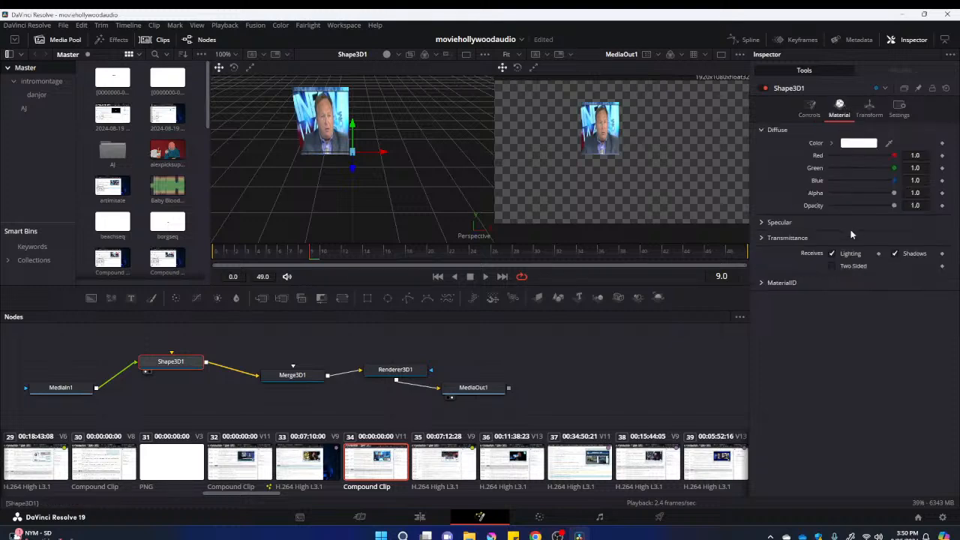
{"action": "left_click", "coordinate": [849, 144]}
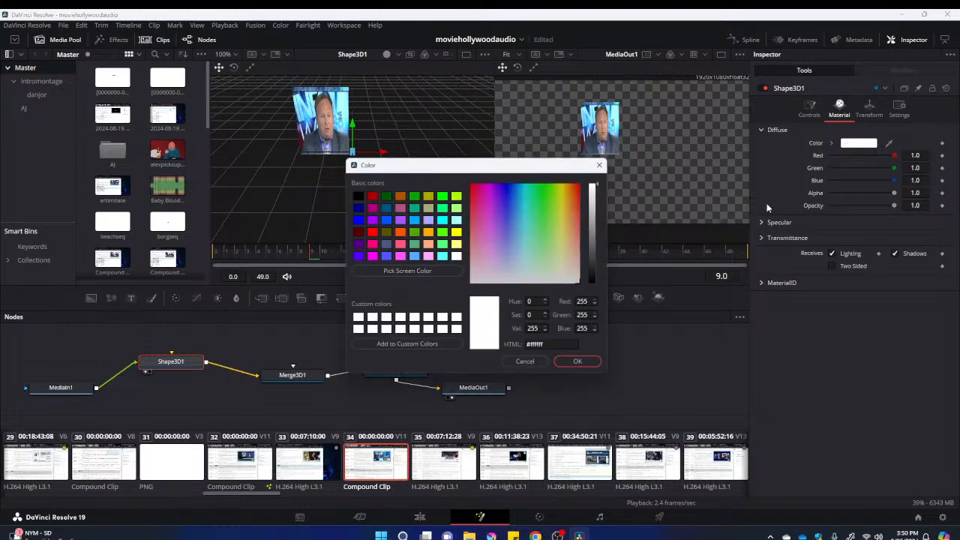
{"action": "left_click", "coordinate": [577, 361]}
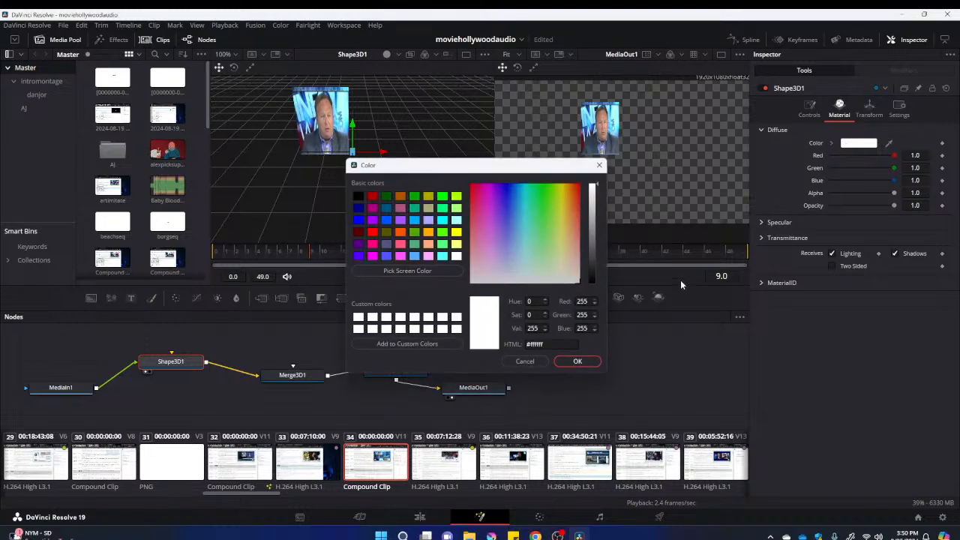
{"action": "left_click", "coordinate": [762, 223]}
{"action": "mouse_move", "coordinate": [893, 262]}
{"action": "left_mouse_down"}
{"action": "mouse_move", "coordinate": [875, 263]}
{"action": "mouse_move", "coordinate": [908, 266]}
{"action": "left_mouse_up"}
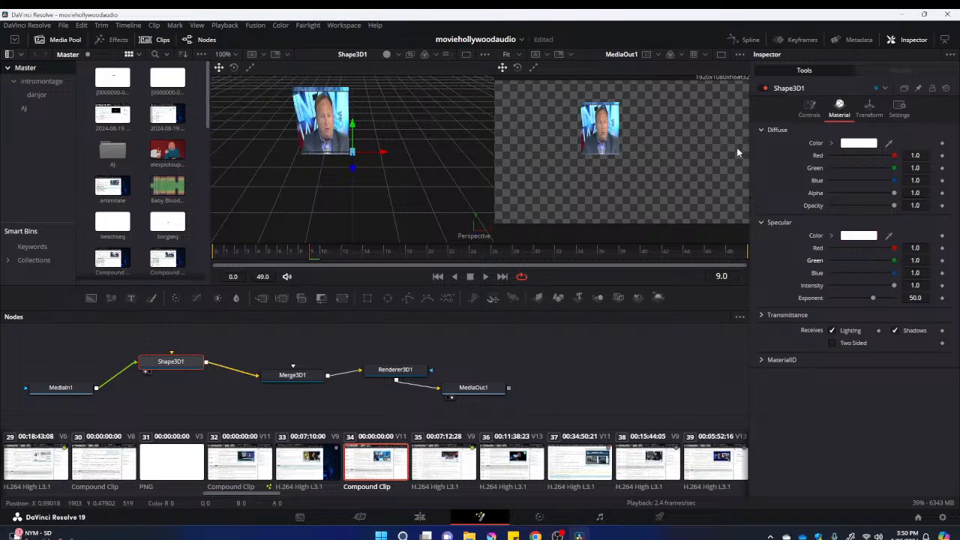
{"action": "left_click", "coordinate": [762, 223]}
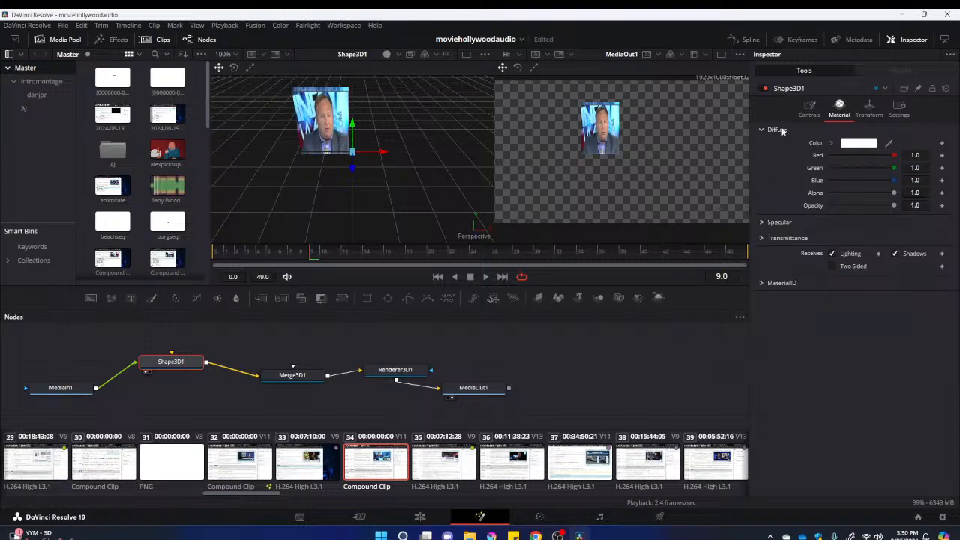
Rotate the Shape3D1 plane about its Y axis to 78.3
{"action": "left_click", "coordinate": [870, 111]}
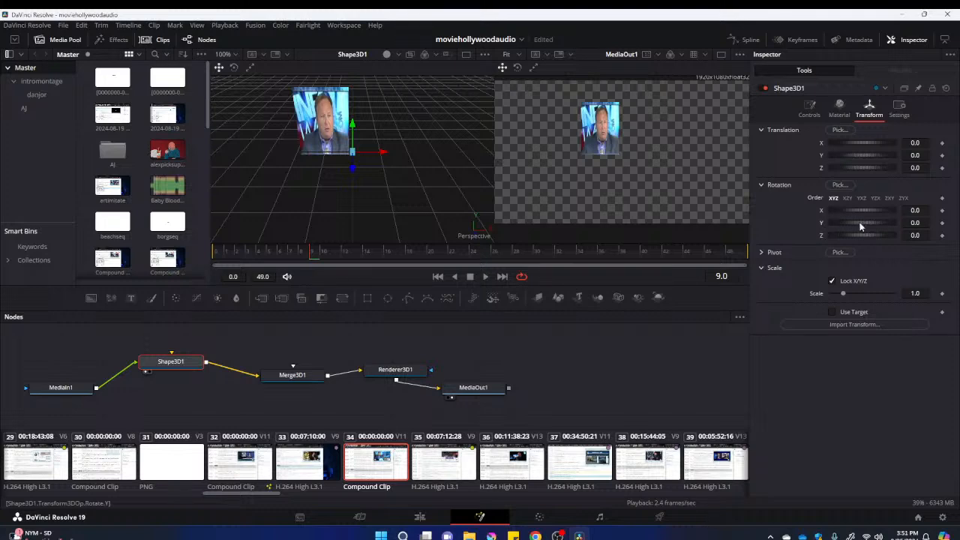
{"action": "left_click_drag", "start_coordinate": [859, 236], "coordinate": [882, 225]}
{"action": "key", "text": "ctrl+z"}
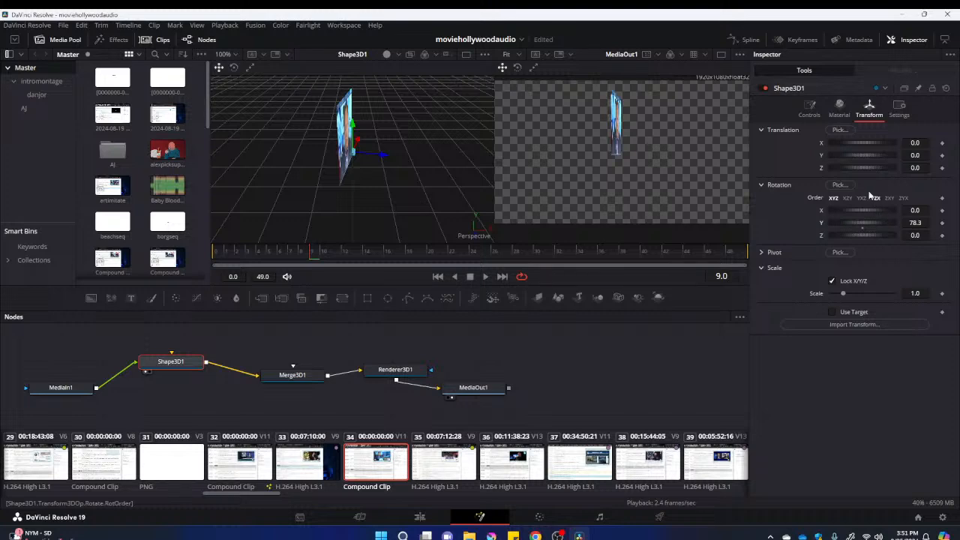
Unlock the scale axes of Shape3D1, set its X scale to 2.284 and its Y translation to -0.29
{"action": "left_click", "coordinate": [831, 282]}
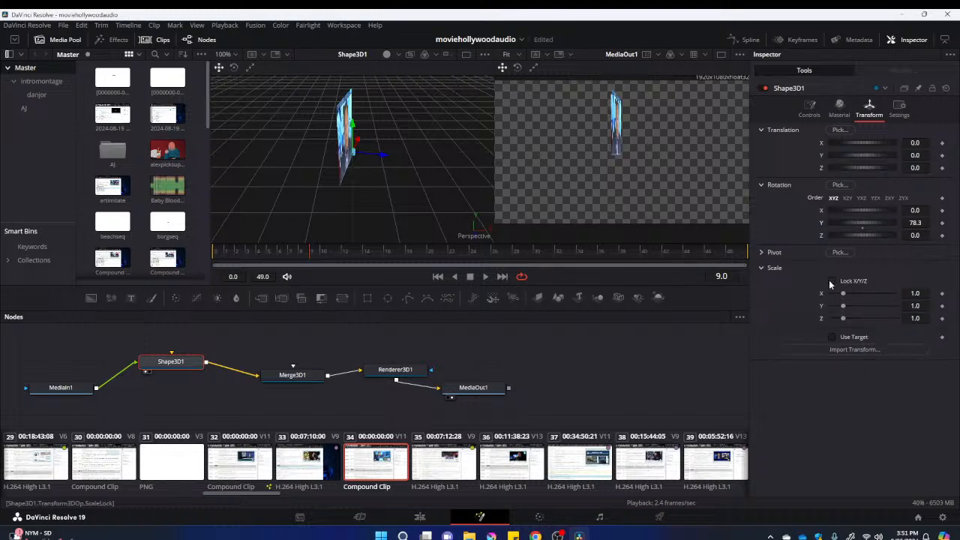
{"action": "left_click_drag", "start_coordinate": [843, 293], "coordinate": [856, 296]}
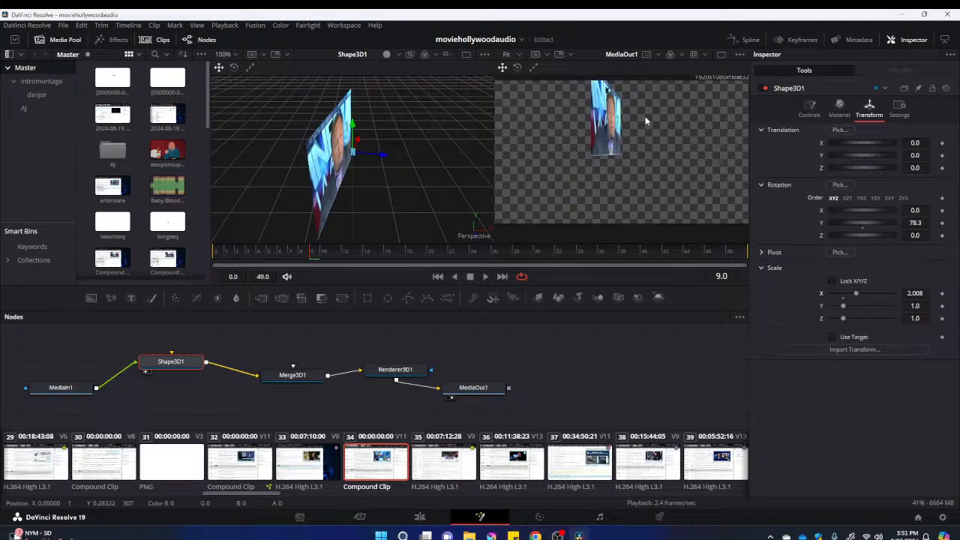
{"action": "left_click_drag", "start_coordinate": [861, 154], "coordinate": [857, 158]}
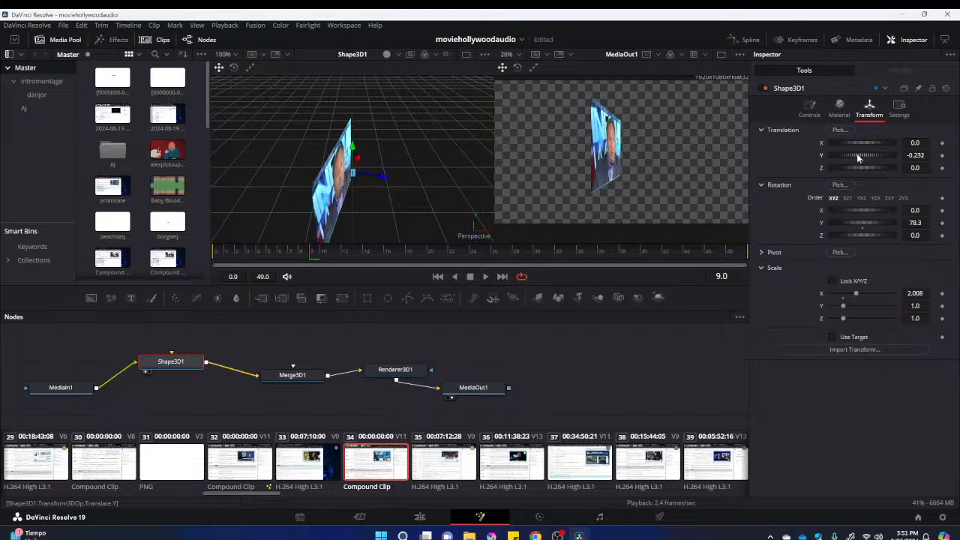
{"action": "left_click_drag", "start_coordinate": [856, 153], "coordinate": [856, 154]}
{"action": "scroll", "coordinate": [400, 164], "scroll_direction": "down", "scroll_amount": 3}
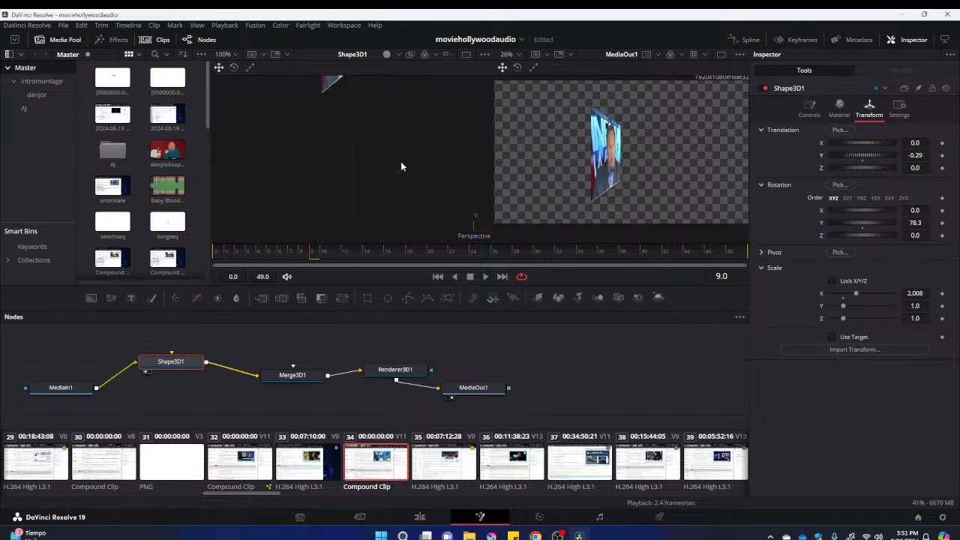
{"action": "scroll", "coordinate": [400, 163], "scroll_direction": "up", "scroll_amount": 2}
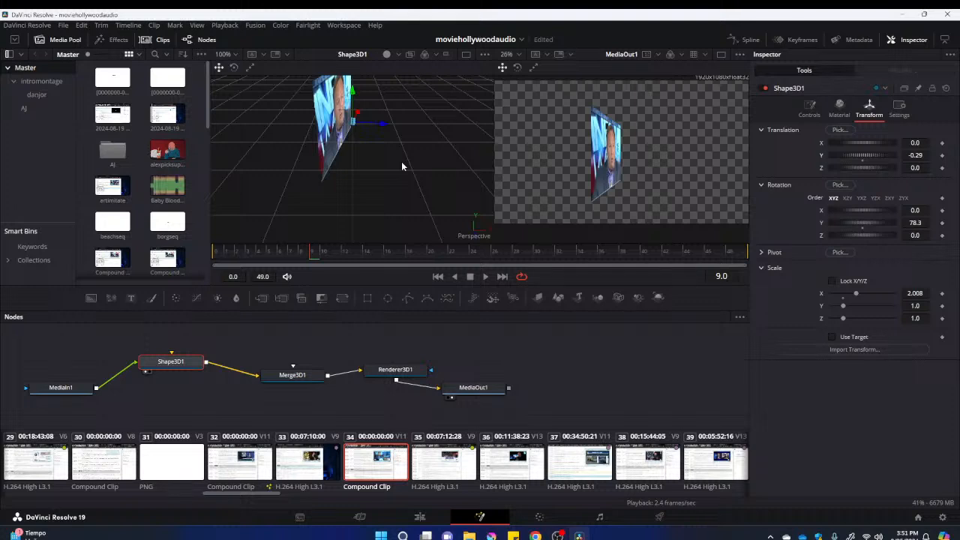
{"action": "left_click_drag", "start_coordinate": [855, 294], "coordinate": [861, 297]}
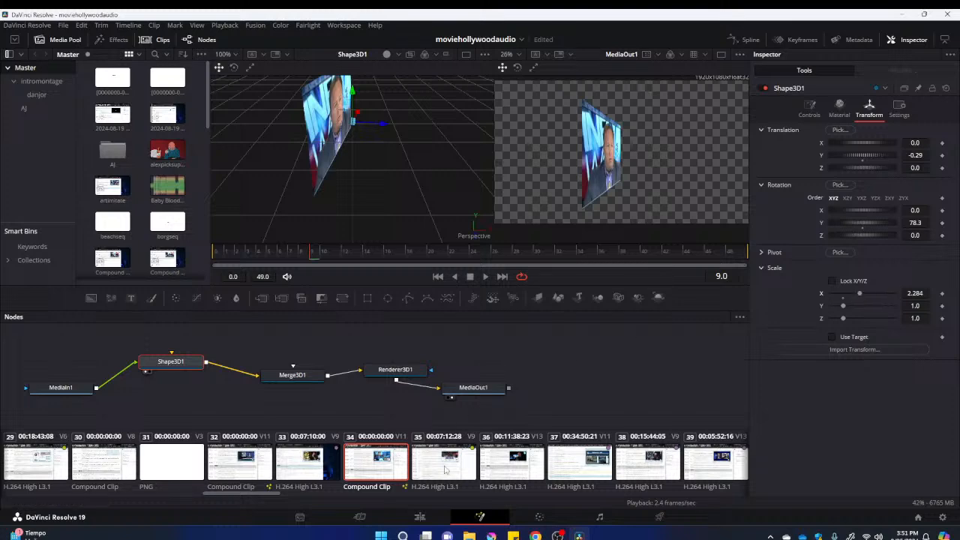
On the Edit page, switch the viewer overlay to Transform and reposition and enlarge Compound Clip 20 near the room's left wall
{"action": "left_click", "coordinate": [421, 519]}
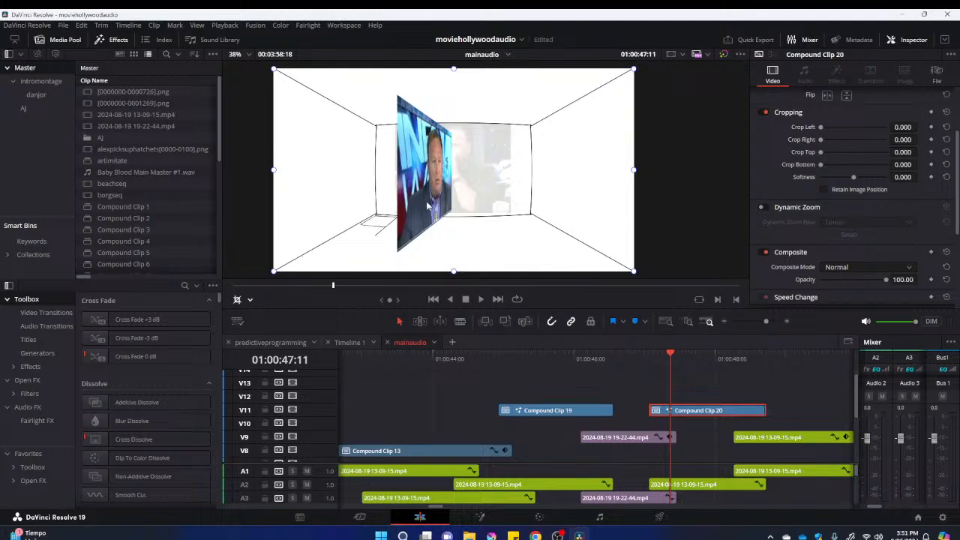
{"action": "left_click", "coordinate": [250, 299]}
{"action": "left_click", "coordinate": [253, 315]}
{"action": "left_click_drag", "start_coordinate": [417, 184], "coordinate": [385, 182]}
{"action": "left_click_drag", "start_coordinate": [546, 67], "coordinate": [563, 63]}
Reopen Compound Clip 20 on the Fusion page and set Shape3D1's Y rotation to 65.3
{"action": "right_click", "coordinate": [684, 411]}
{"action": "left_click", "coordinate": [683, 414]}
{"action": "right_click", "coordinate": [682, 413]}
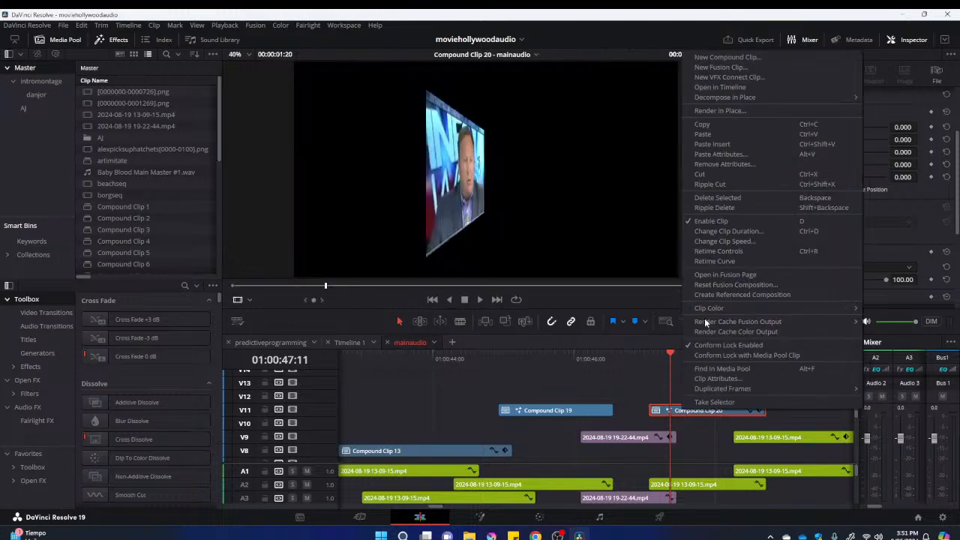
{"action": "left_click", "coordinate": [725, 272]}
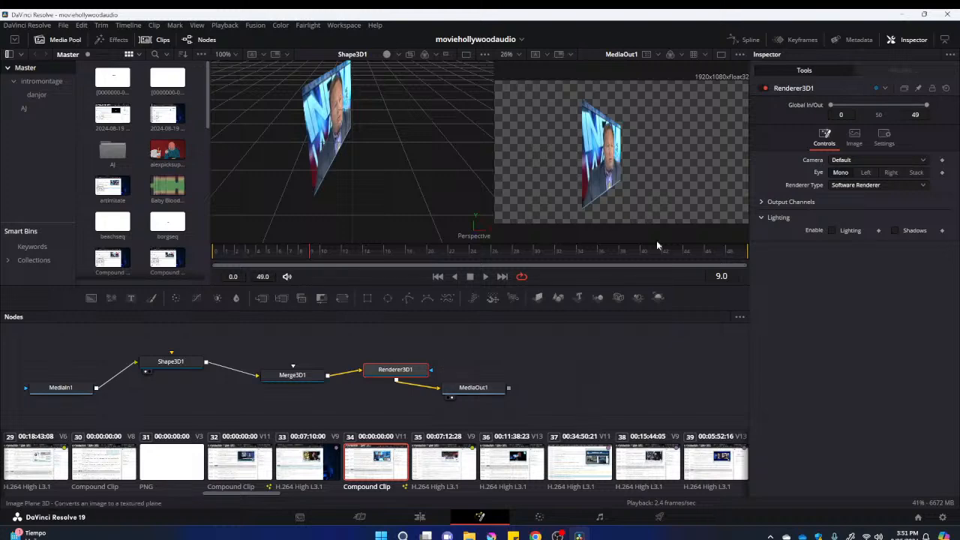
{"action": "left_click", "coordinate": [197, 363]}
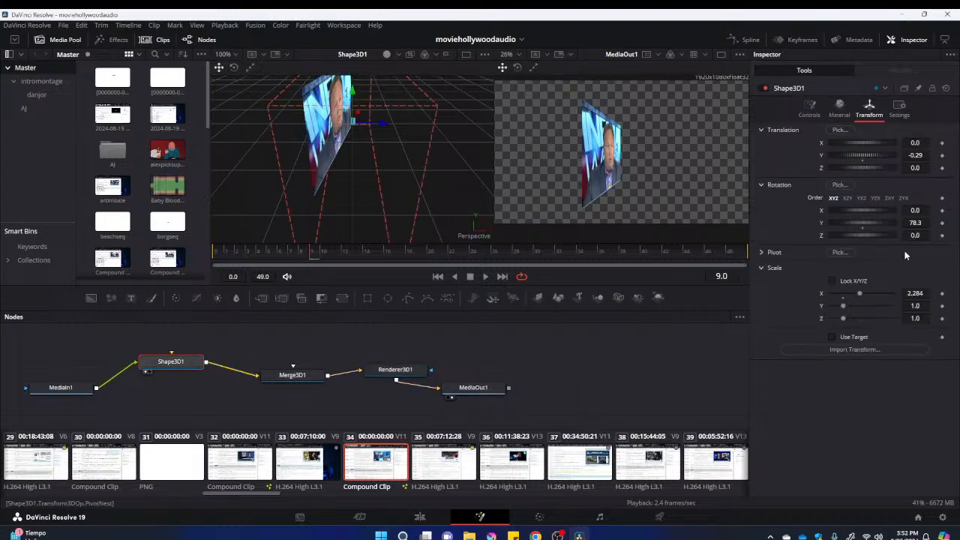
{"action": "left_click_drag", "start_coordinate": [867, 225], "coordinate": [862, 228]}
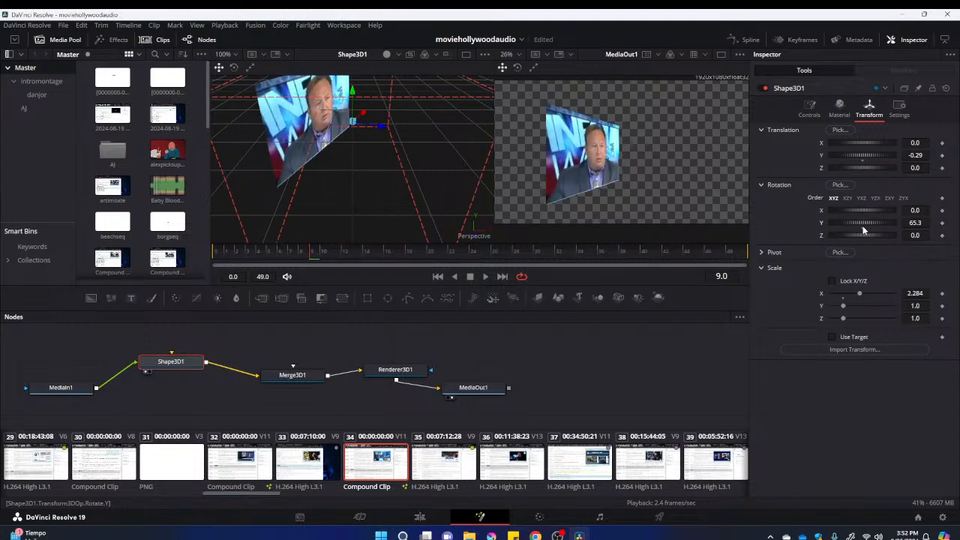
Back on the Edit page, move Compound Clip 20 against the room's left wall and scale it slightly down to fit
{"action": "left_click", "coordinate": [419, 516]}
{"action": "left_click_drag", "start_coordinate": [603, 409], "coordinate": [805, 386]}
{"action": "scroll", "coordinate": [585, 214], "scroll_direction": "down", "scroll_amount": 2}
{"action": "left_click_drag", "start_coordinate": [760, 446], "coordinate": [631, 489]}
{"action": "left_click_drag", "start_coordinate": [682, 412], "coordinate": [685, 428]}
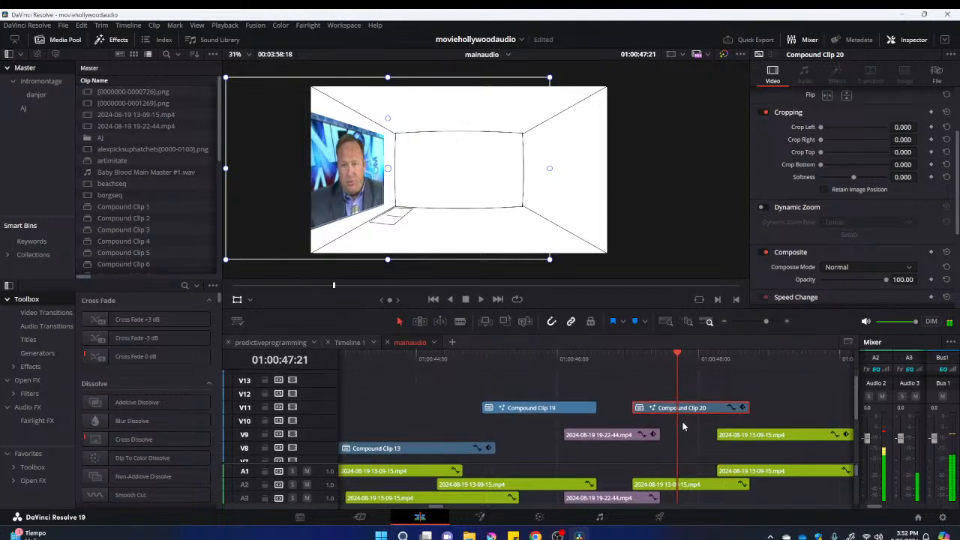
{"action": "left_click_drag", "start_coordinate": [364, 177], "coordinate": [373, 177]}
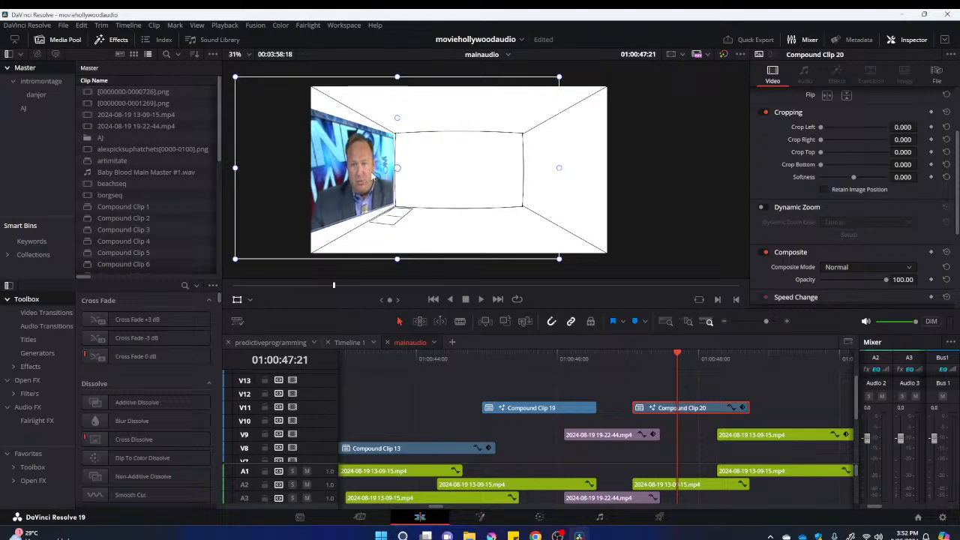
{"action": "mouse_move", "coordinate": [236, 258]}
{"action": "left_mouse_down"}
{"action": "mouse_move", "coordinate": [257, 252]}
{"action": "mouse_move", "coordinate": [248, 256]}
{"action": "left_mouse_up"}
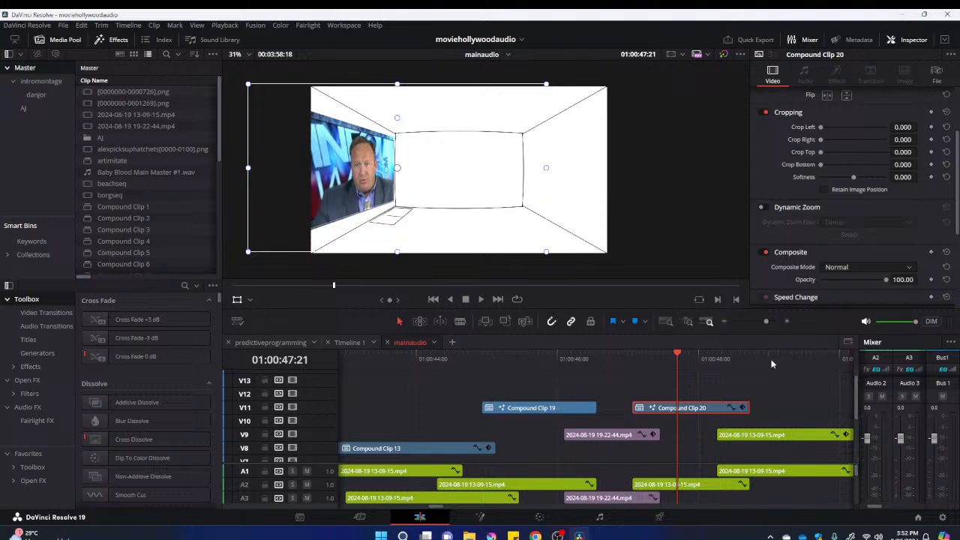
Try the Pin Light, Color Dodge and Linear Burn composite modes on Compound Clip 20
{"action": "left_click", "coordinate": [866, 267]}
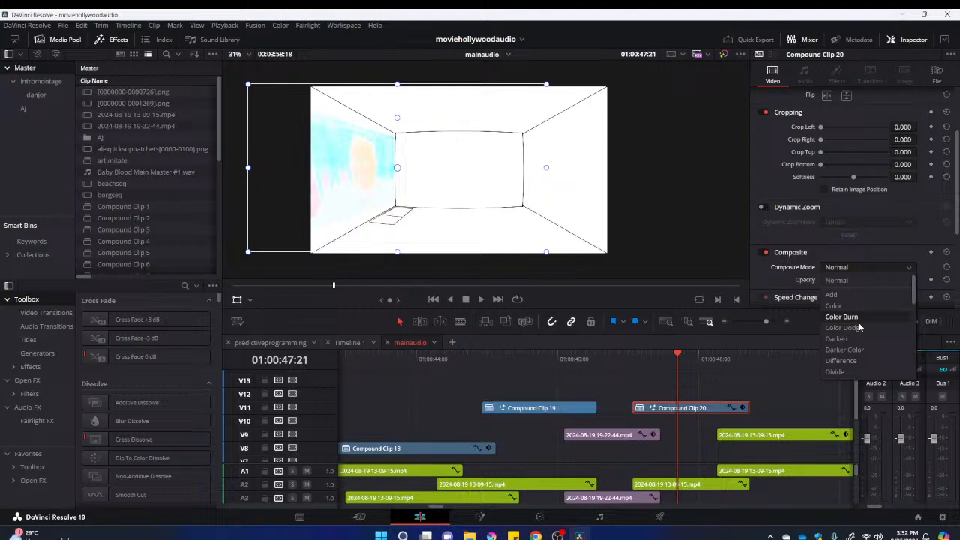
{"action": "scroll", "coordinate": [855, 314], "scroll_direction": "down", "scroll_amount": 3}
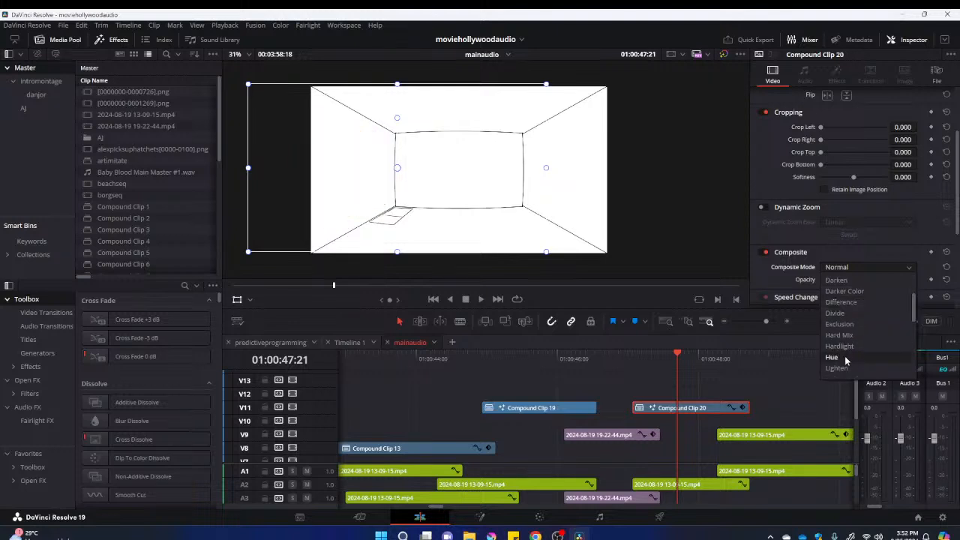
{"action": "scroll", "coordinate": [846, 345], "scroll_direction": "down", "scroll_amount": 3}
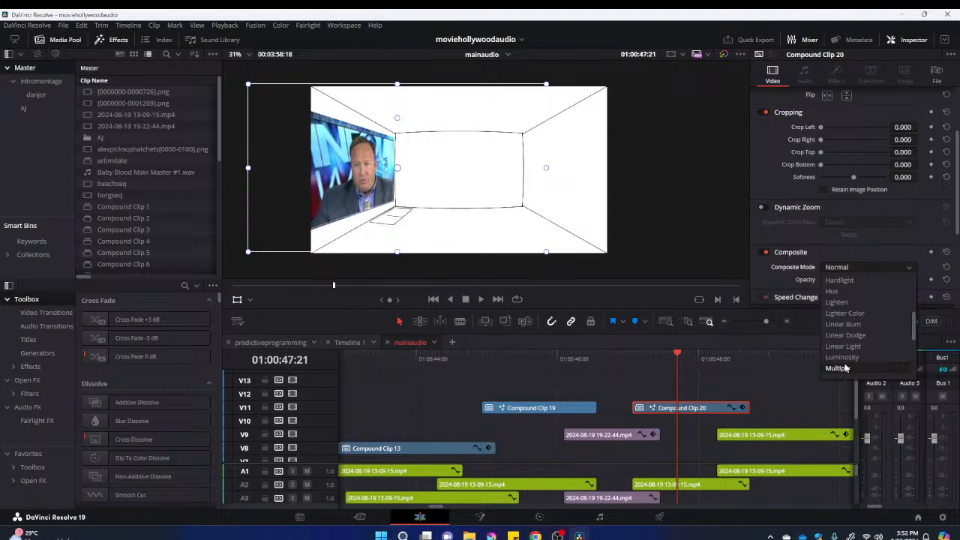
{"action": "key", "text": "Escape"}
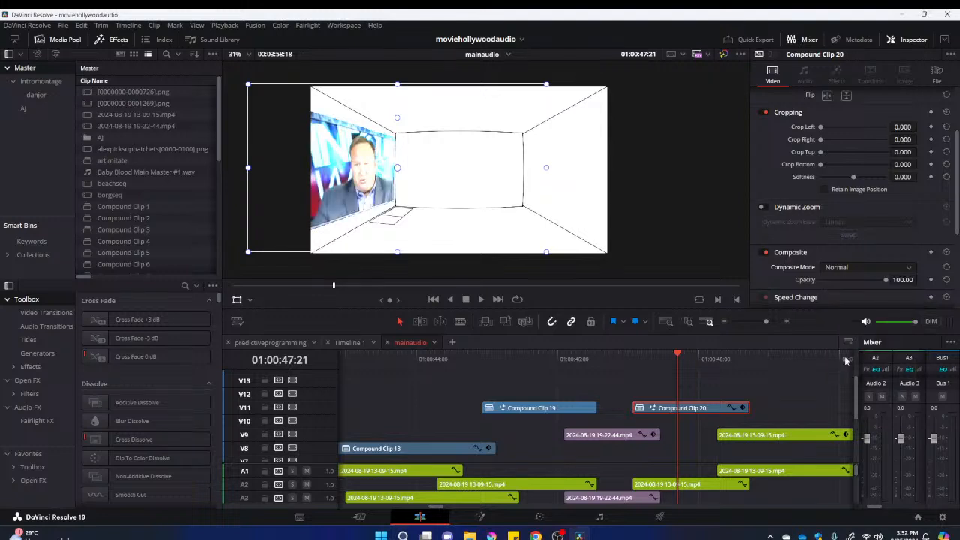
{"action": "left_click", "coordinate": [910, 267]}
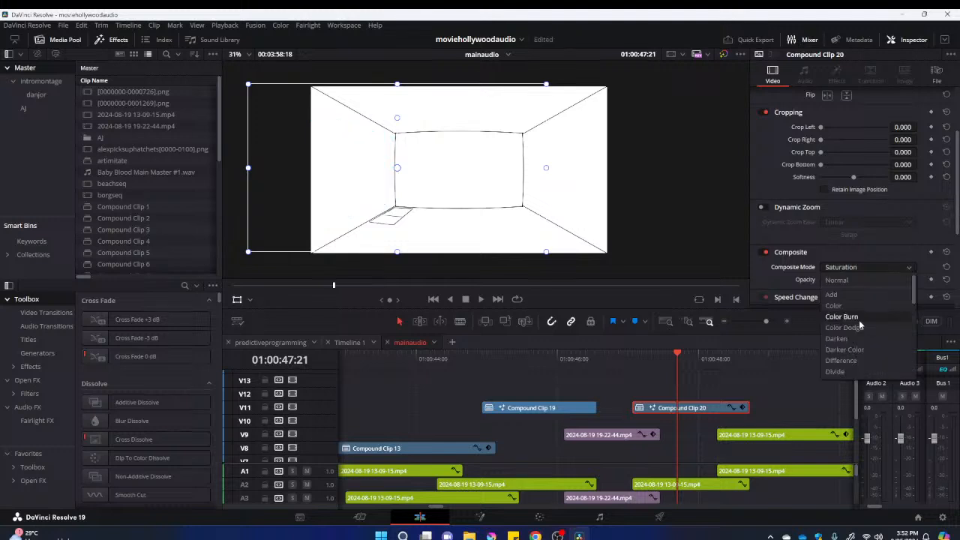
{"action": "left_click", "coordinate": [859, 328]}
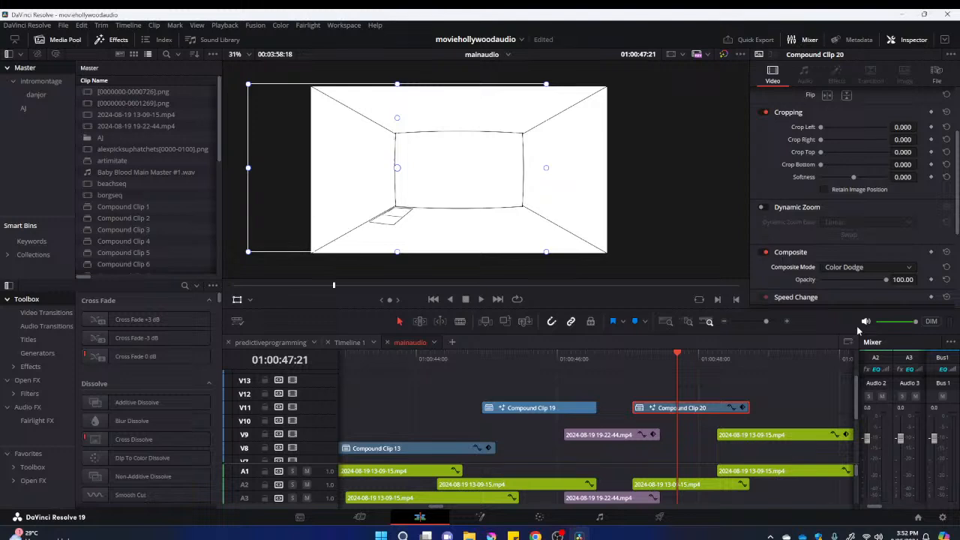
{"action": "left_click", "coordinate": [910, 267]}
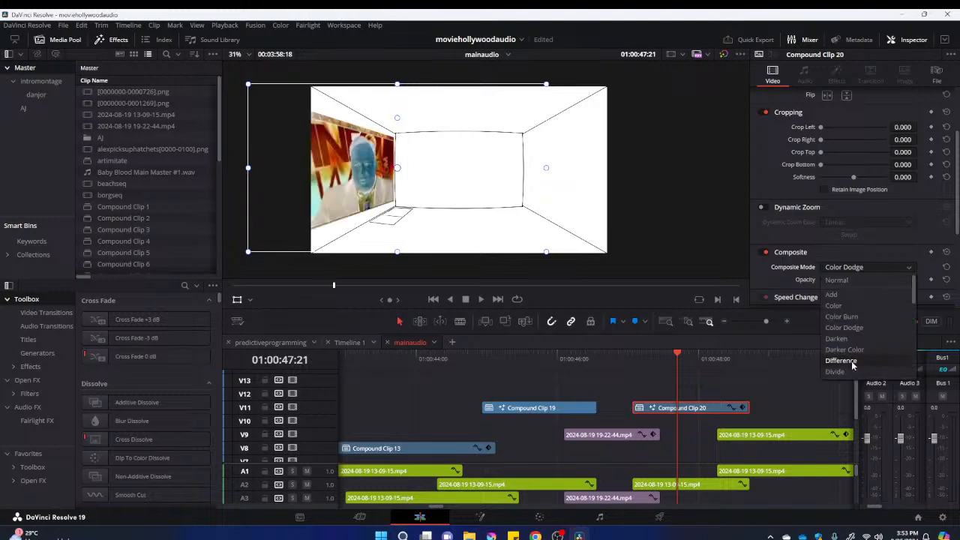
{"action": "scroll", "coordinate": [851, 356], "scroll_direction": "down", "scroll_amount": 3}
{"action": "scroll", "coordinate": [851, 349], "scroll_direction": "down", "scroll_amount": 3}
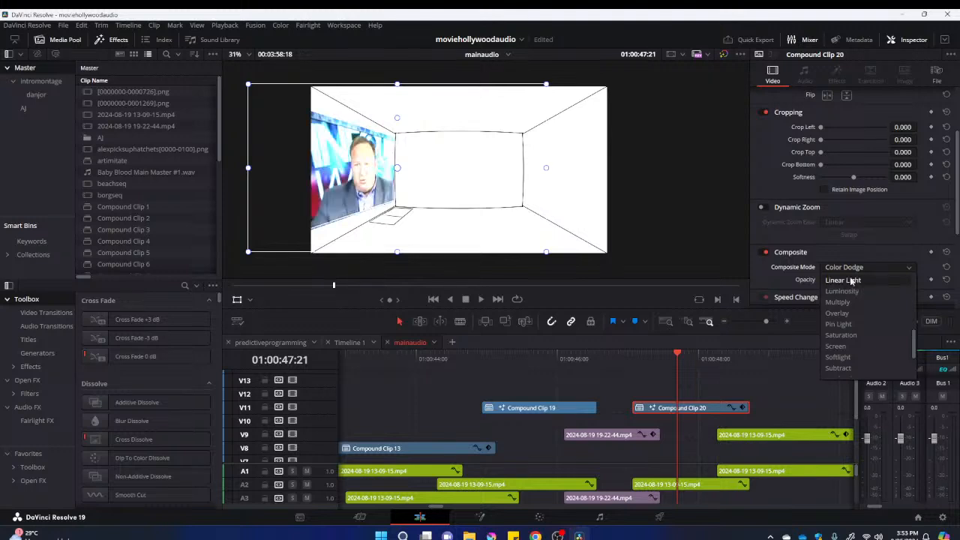
{"action": "scroll", "coordinate": [851, 285], "scroll_direction": "up", "scroll_amount": 1}
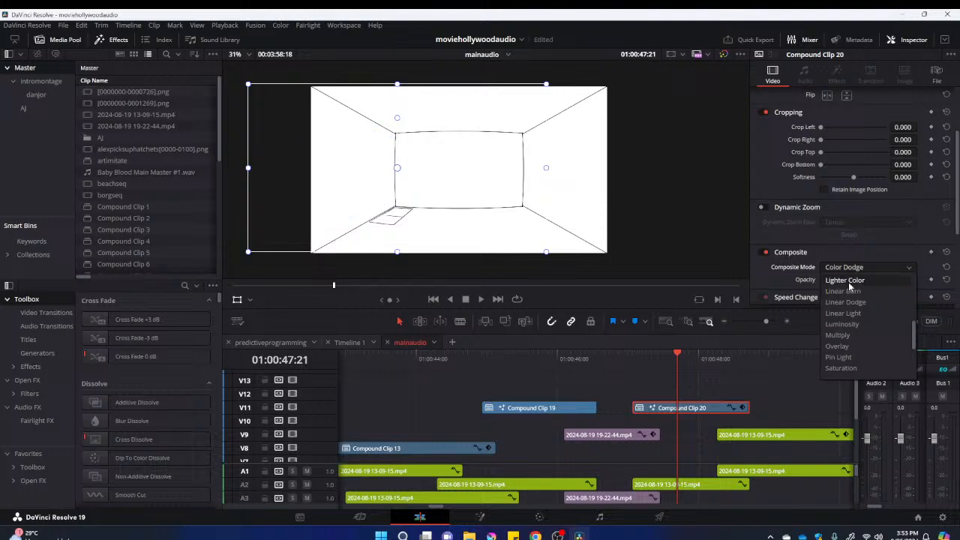
{"action": "left_click", "coordinate": [850, 291]}
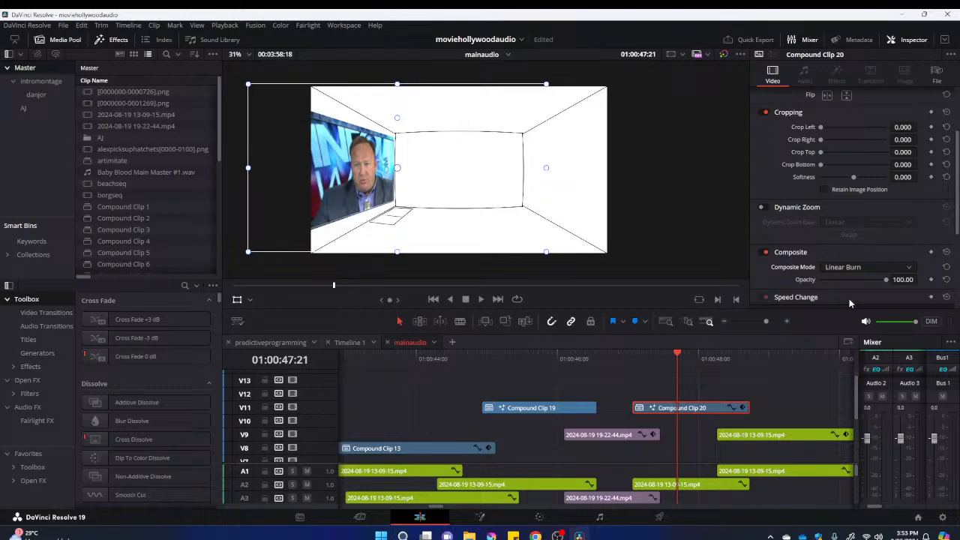
Set the composite mode of Compound Clip 20 to Pin Light
{"action": "left_click", "coordinate": [900, 266]}
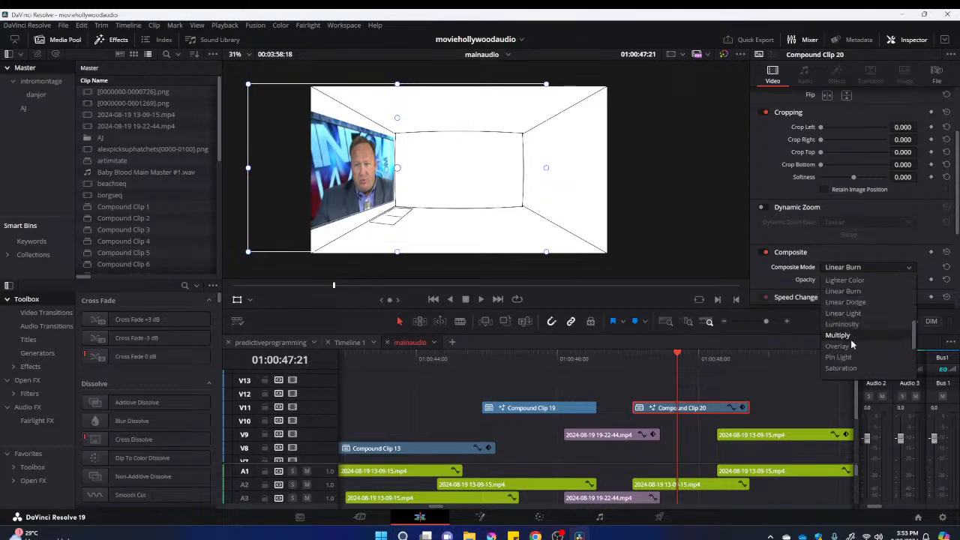
{"action": "left_click", "coordinate": [838, 357]}
{"action": "left_click_drag", "start_coordinate": [667, 364], "coordinate": [759, 380]}
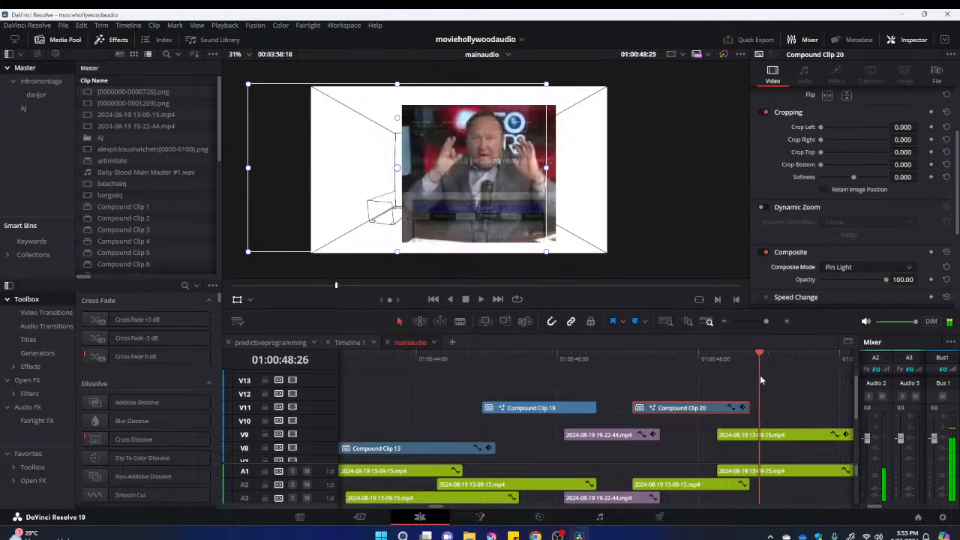
{"action": "left_click", "coordinate": [766, 441]}
{"action": "scroll", "coordinate": [766, 442], "scroll_direction": "right", "scroll_amount": 3}
{"action": "key", "text": "ctrl+b"}
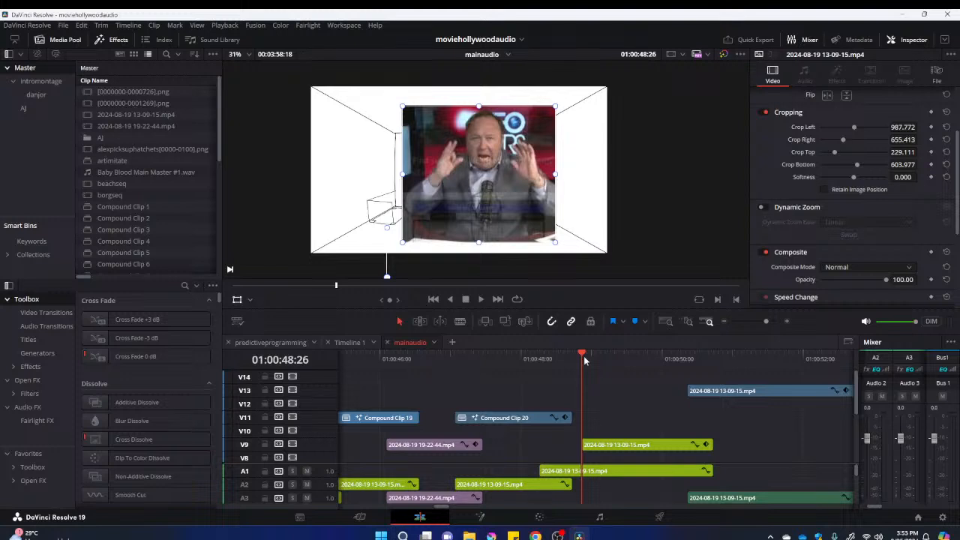
Turn the trimmed V9 clip into a new compound clip named Compound Clip 21
{"action": "left_click", "coordinate": [628, 447]}
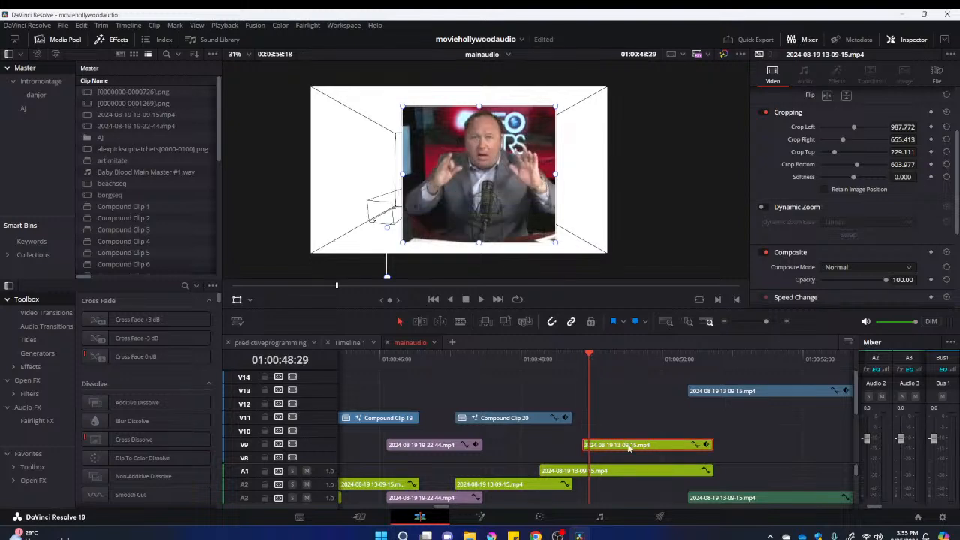
{"action": "right_click", "coordinate": [629, 448]}
{"action": "left_click", "coordinate": [671, 111]}
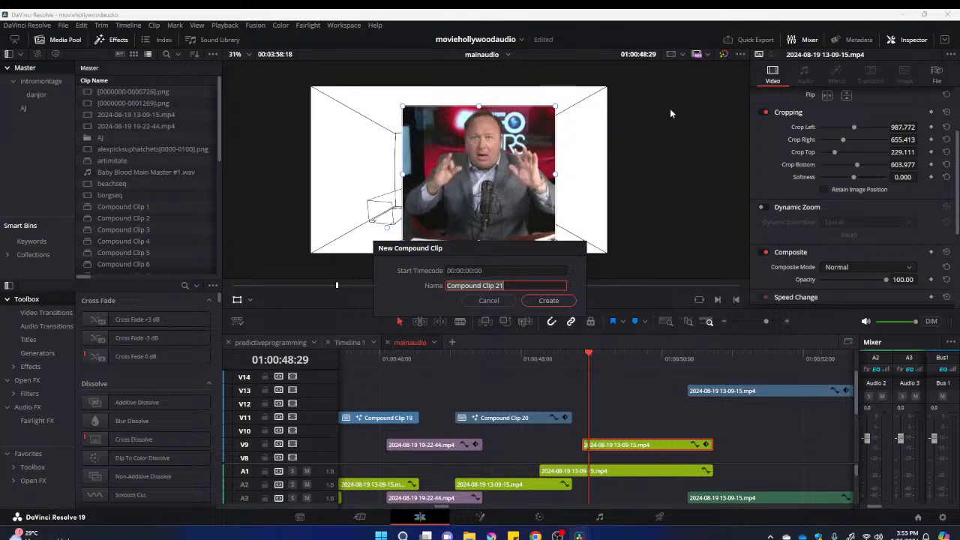
{"action": "left_click", "coordinate": [567, 296]}
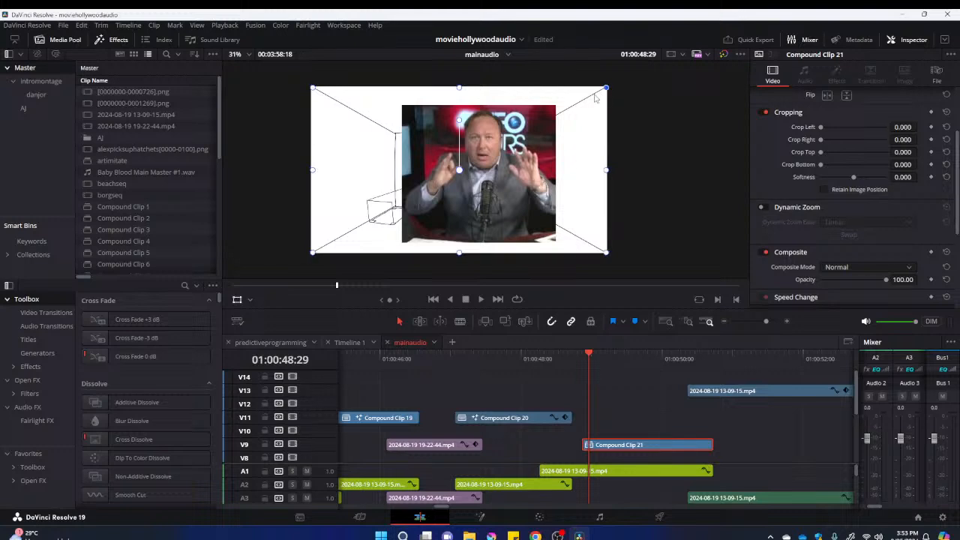
Shrink Compound Clip 21 onto the room's back wall and set its composite mode to Hardlight
{"action": "left_click_drag", "start_coordinate": [604, 90], "coordinate": [491, 141]}
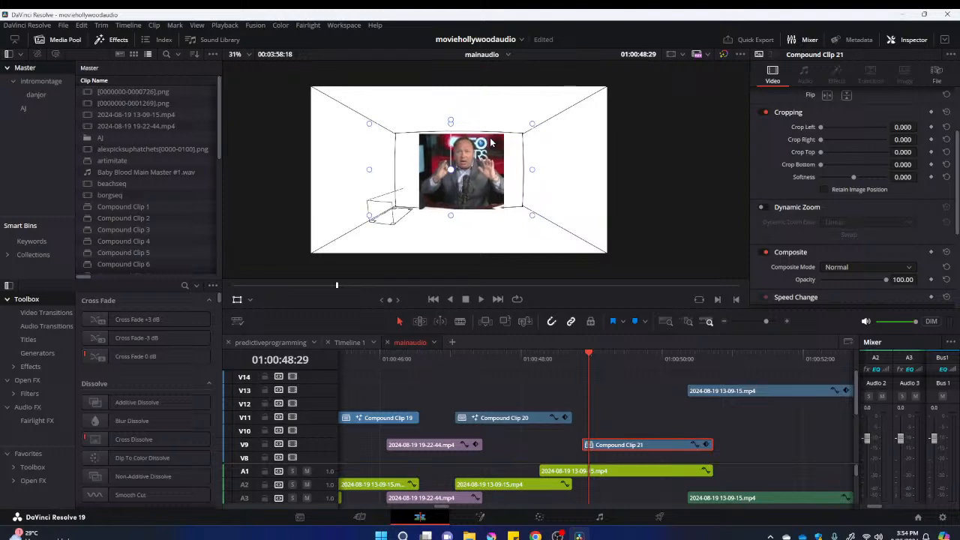
{"action": "left_click", "coordinate": [866, 267]}
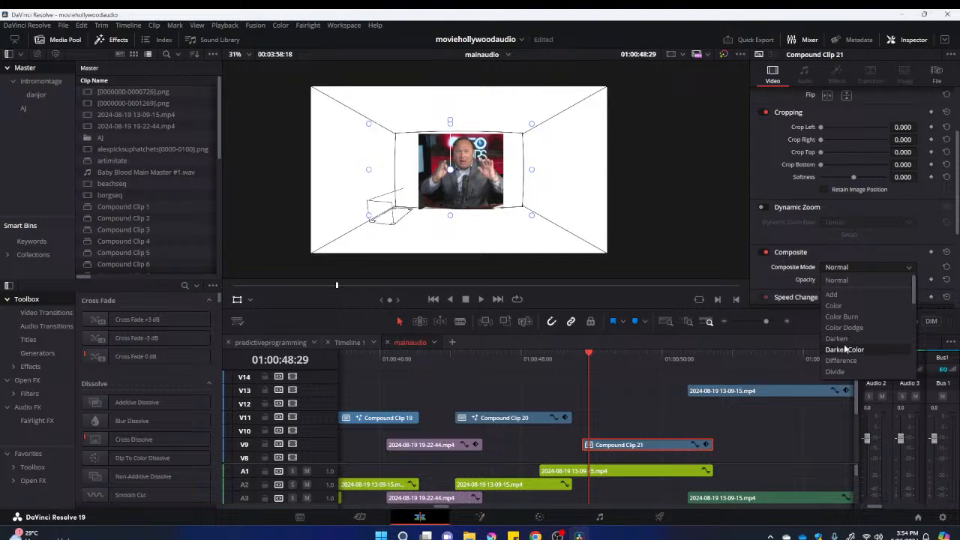
{"action": "scroll", "coordinate": [844, 344], "scroll_direction": "down", "scroll_amount": 2}
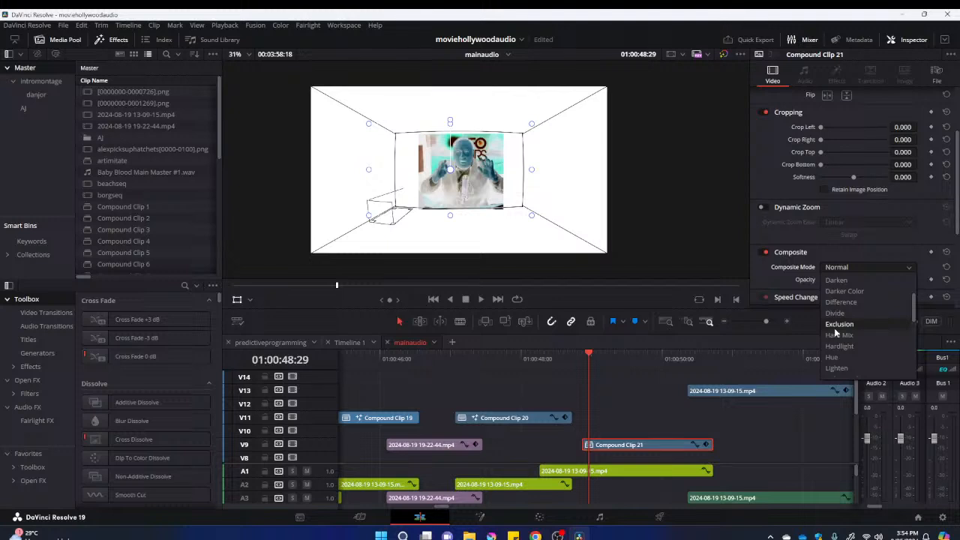
{"action": "left_click", "coordinate": [838, 346]}
{"action": "left_click_drag", "start_coordinate": [557, 361], "coordinate": [723, 375]}
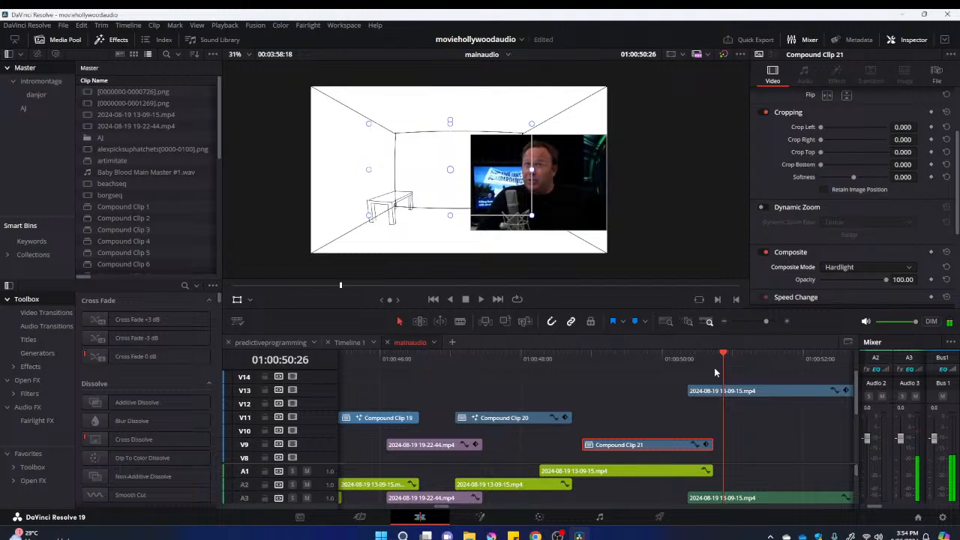
{"action": "right_click", "coordinate": [720, 390]}
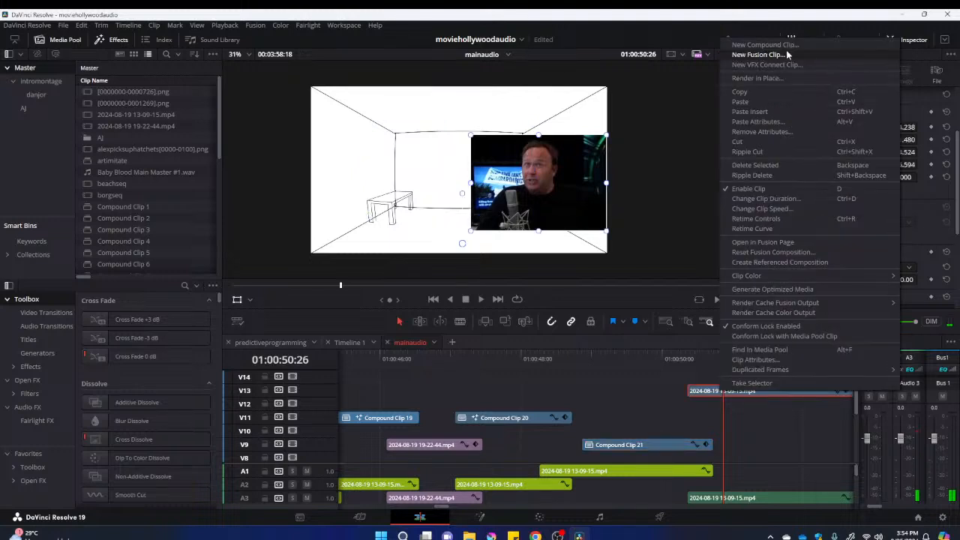
{"action": "left_click", "coordinate": [786, 47]}
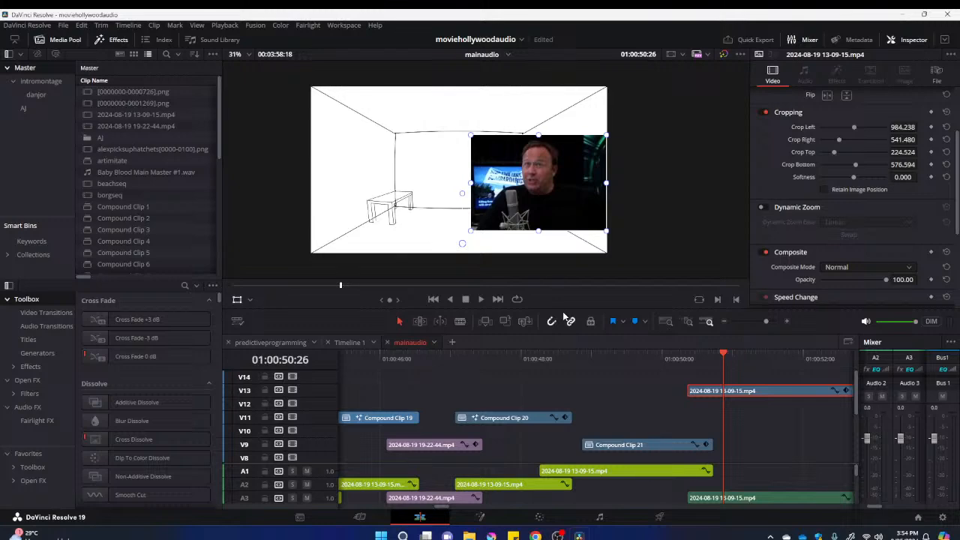
In Compound Clip 22's Fusion composition, set Shape3D1 to Y rotation -65.2, Y scale 1.143 and Y translation 0.087
{"action": "right_click", "coordinate": [547, 393]}
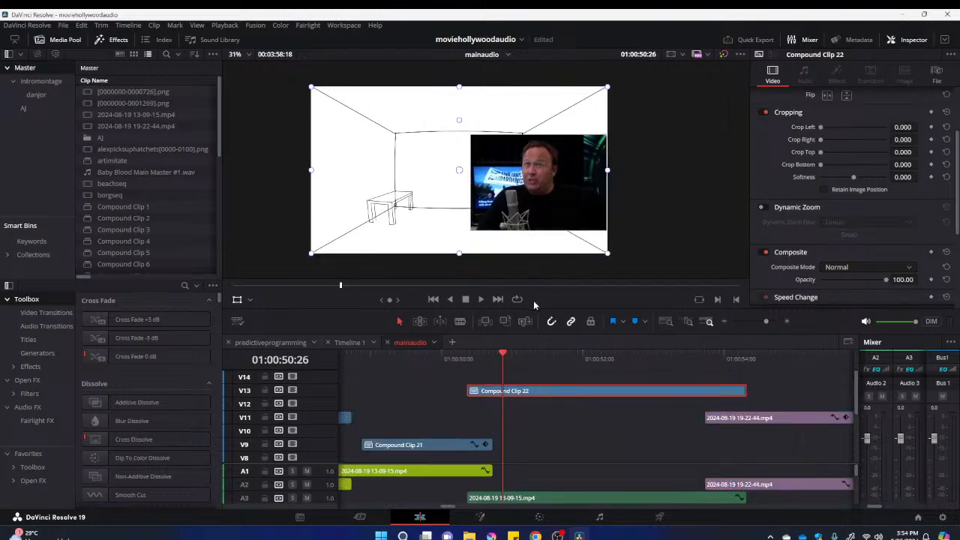
{"action": "key", "text": "shift+5"}
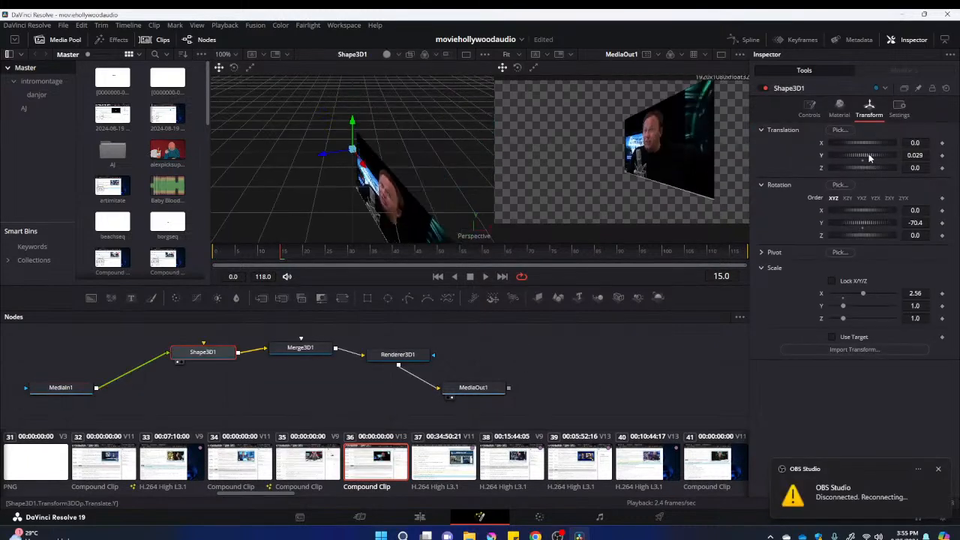
{"action": "left_click_drag", "start_coordinate": [865, 227], "coordinate": [866, 229]}
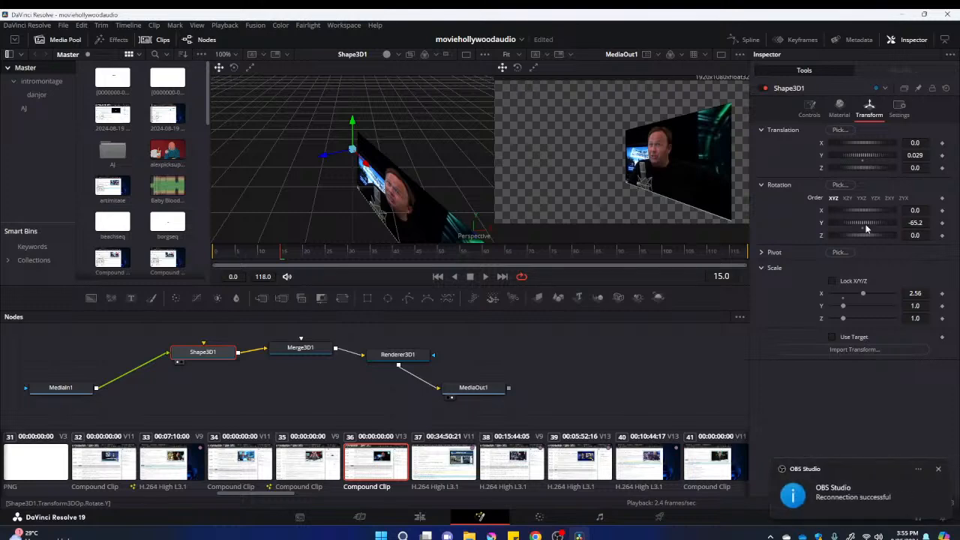
{"action": "left_click_drag", "start_coordinate": [844, 310], "coordinate": [846, 307]}
{"action": "left_click_drag", "start_coordinate": [861, 157], "coordinate": [864, 156]}
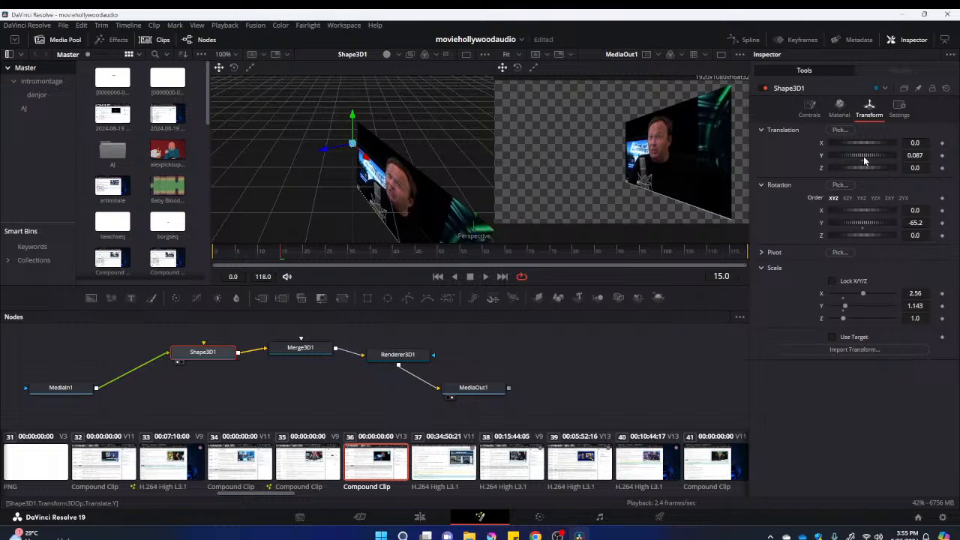
Move Compound Clip 22 onto the room's right wall on the Edit page, and set its Shape3D1 Y rotation to -75.6 in Fusion
{"action": "left_click", "coordinate": [419, 517]}
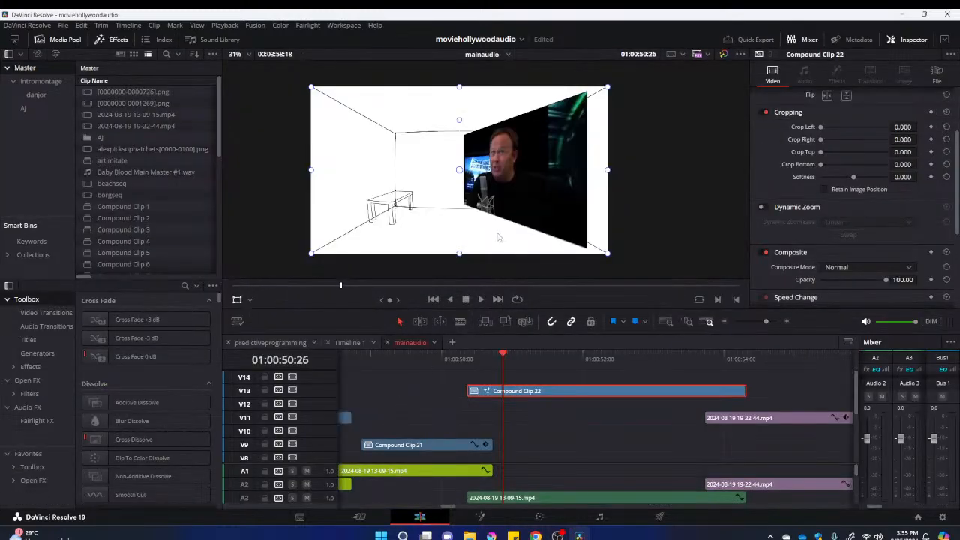
{"action": "left_click_drag", "start_coordinate": [484, 187], "coordinate": [546, 188]}
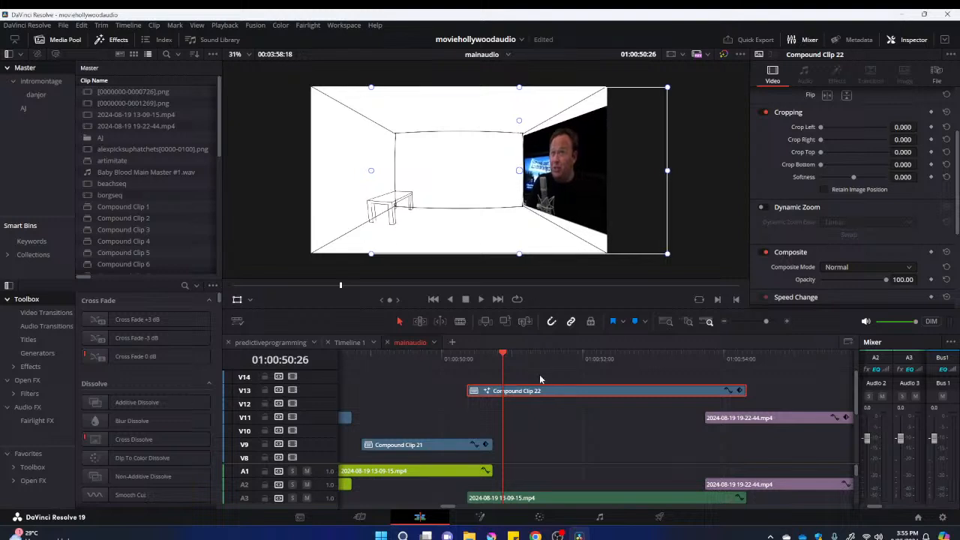
{"action": "right_click", "coordinate": [538, 392]}
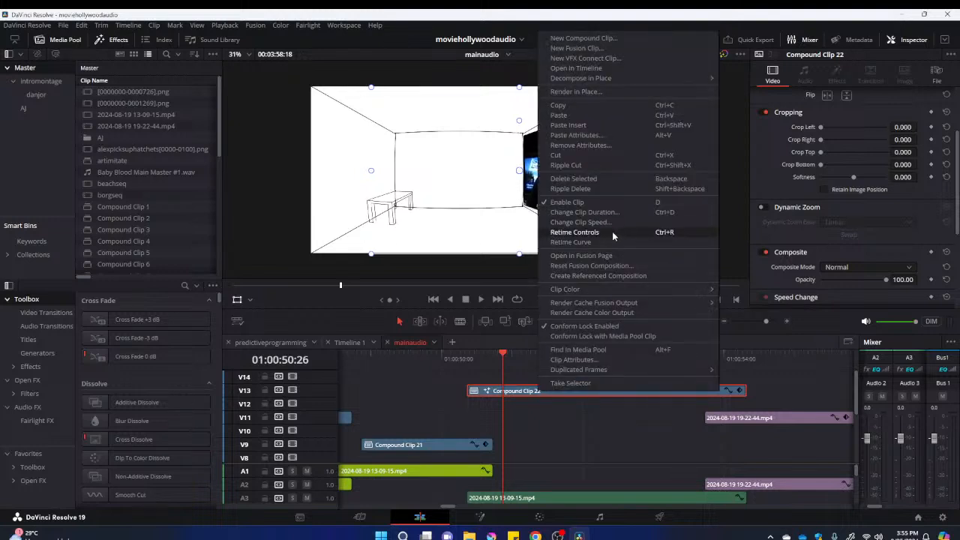
{"action": "left_click", "coordinate": [609, 256]}
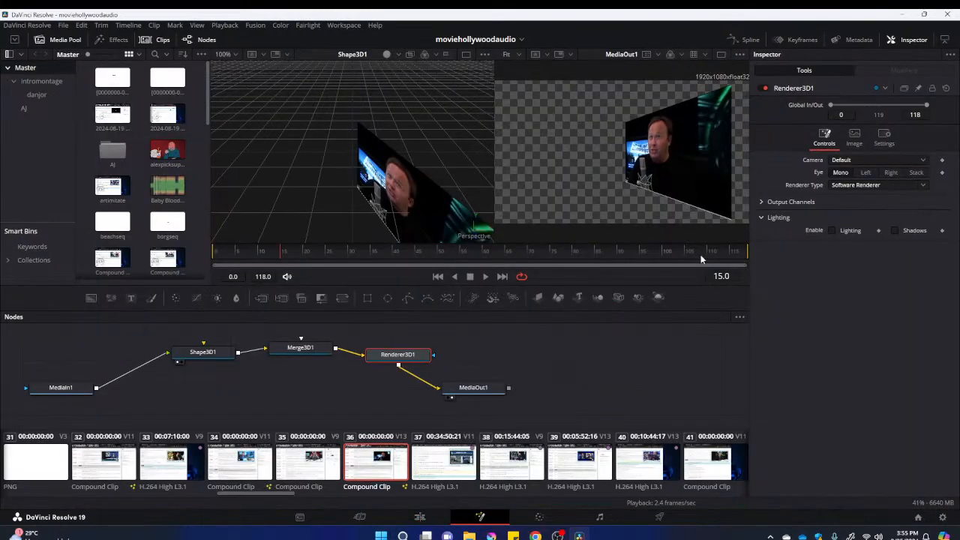
{"action": "left_click", "coordinate": [207, 354]}
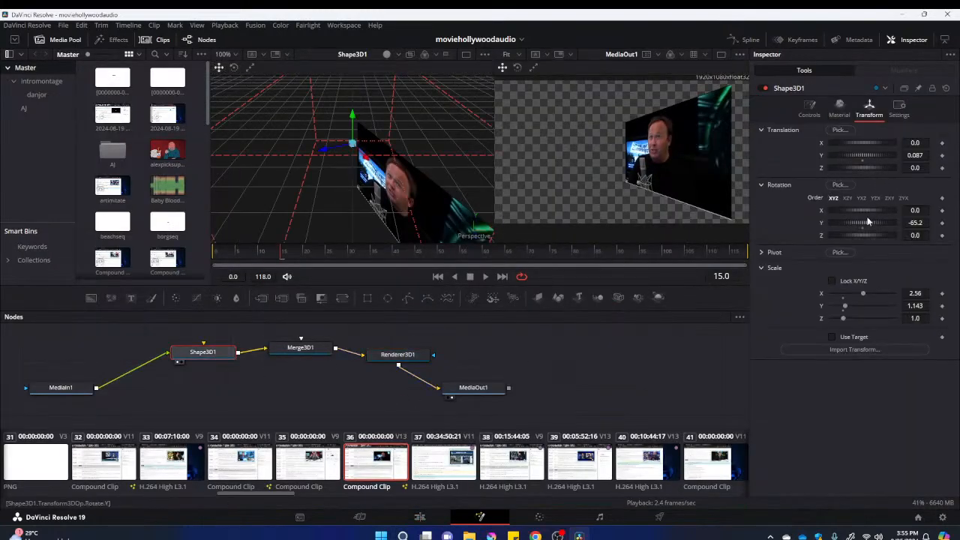
{"action": "left_click_drag", "start_coordinate": [864, 225], "coordinate": [864, 225]}
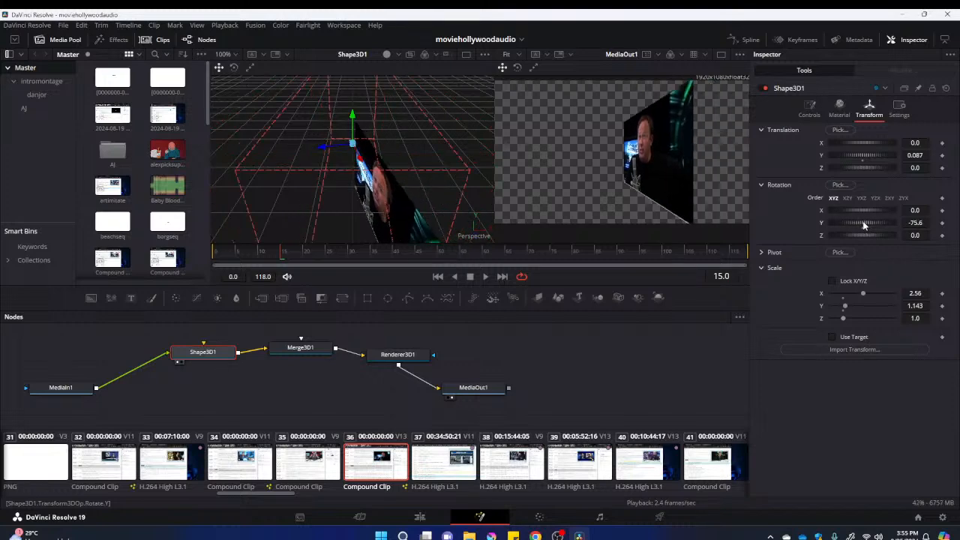
Back on the Edit page, nudge and widen Compound Clip 22 so it fills the room's right wall
{"action": "left_click", "coordinate": [420, 517]}
{"action": "mouse_move", "coordinate": [548, 208]}
{"action": "left_mouse_down"}
{"action": "mouse_move", "coordinate": [557, 208]}
{"action": "mouse_move", "coordinate": [545, 208]}
{"action": "left_mouse_up"}
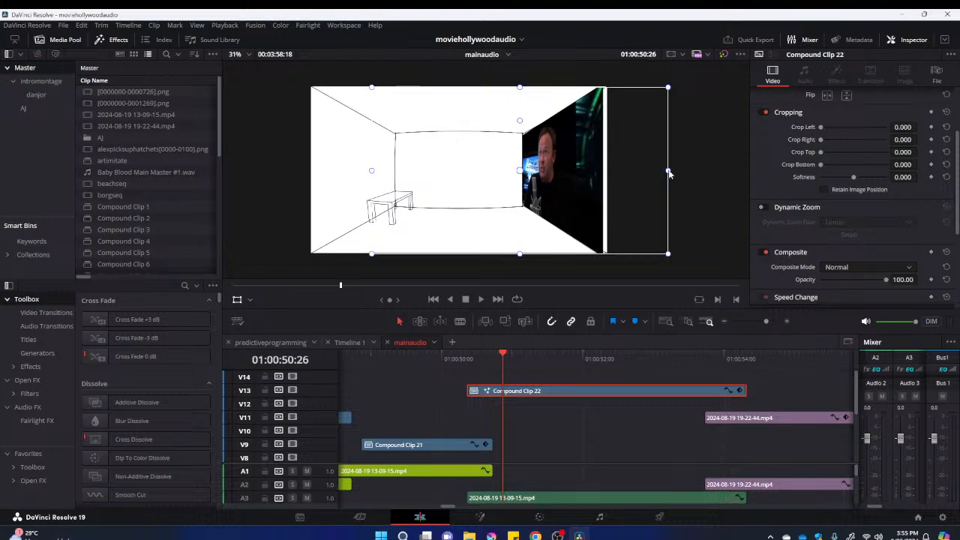
{"action": "left_click_drag", "start_coordinate": [669, 172], "coordinate": [689, 172]}
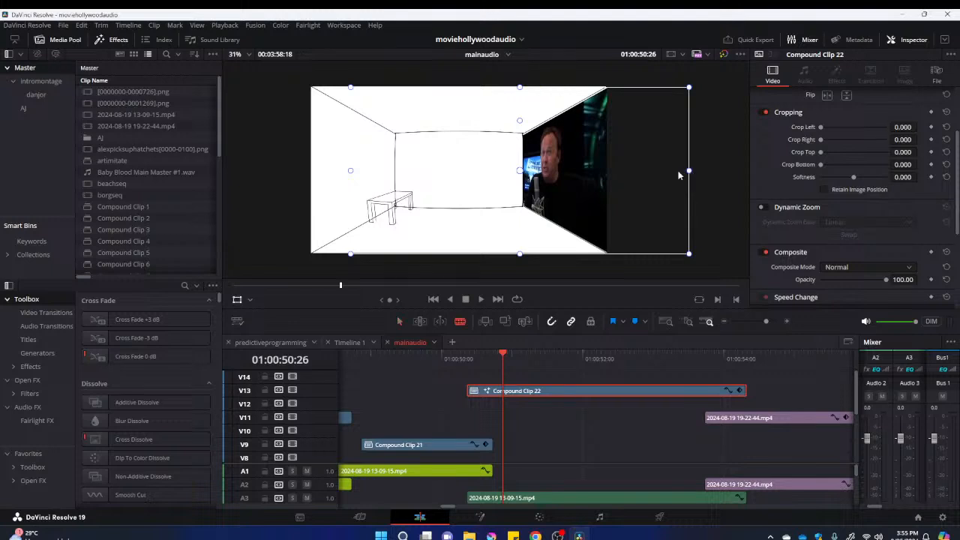
{"action": "left_click_drag", "start_coordinate": [533, 193], "coordinate": [535, 201]}
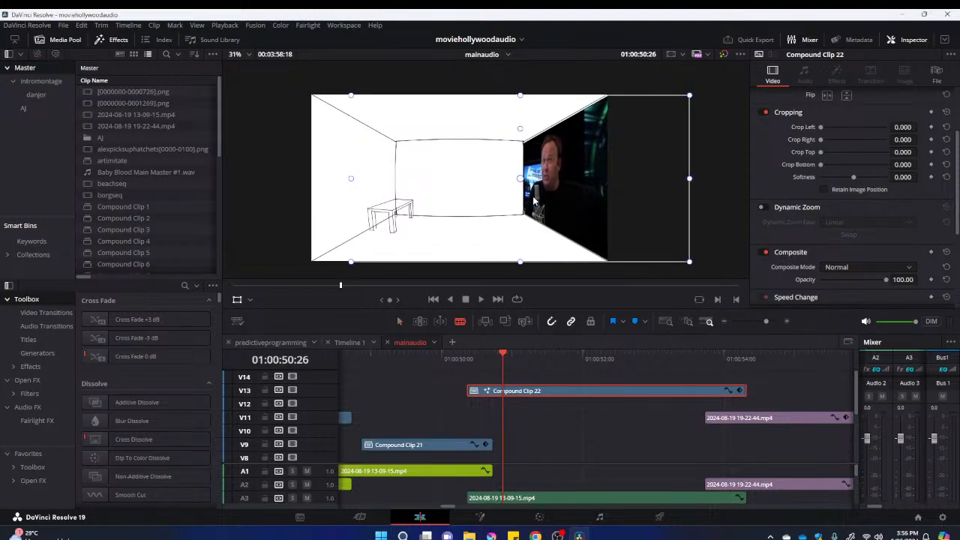
Try the Color and Color Burn composite modes on Compound Clip 22
{"action": "left_click", "coordinate": [863, 268]}
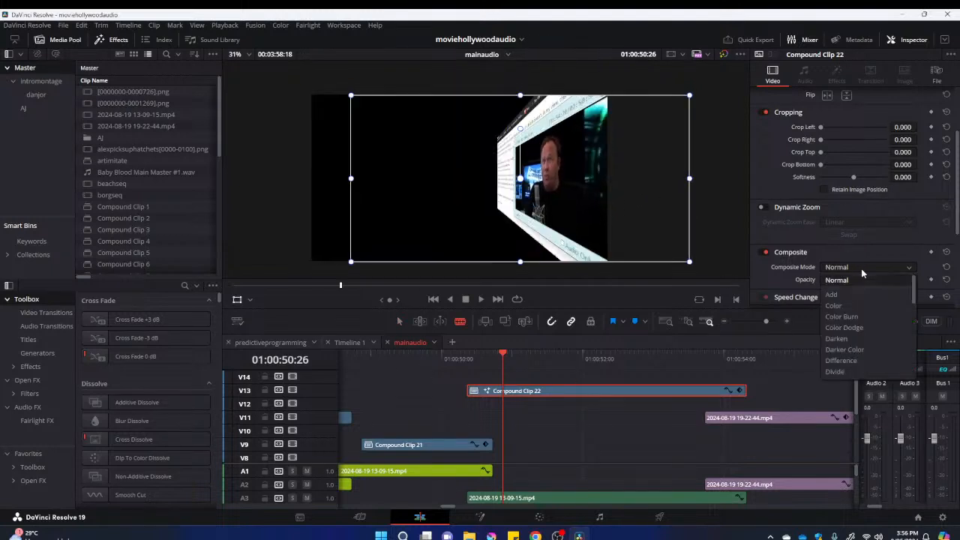
{"action": "left_click", "coordinate": [855, 306]}
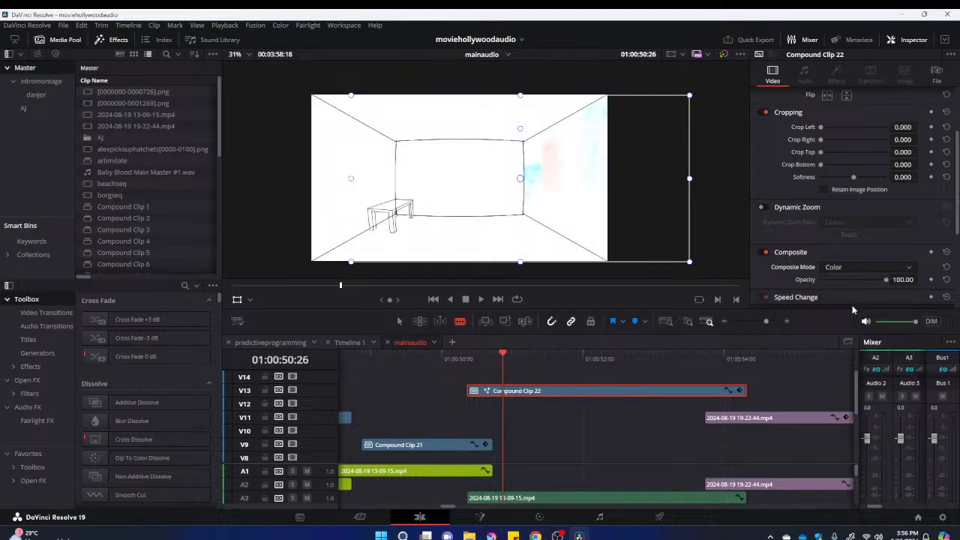
{"action": "left_click", "coordinate": [863, 267]}
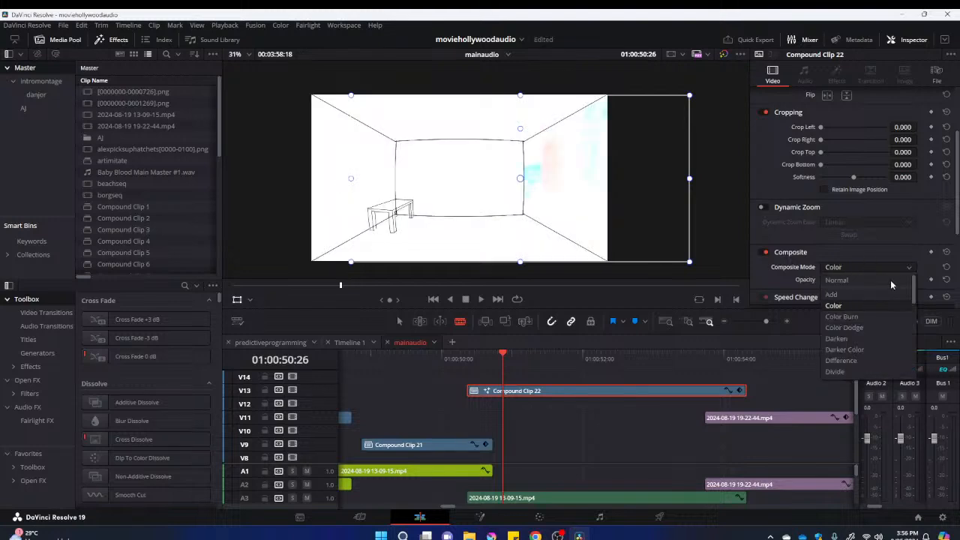
{"action": "left_click", "coordinate": [878, 318]}
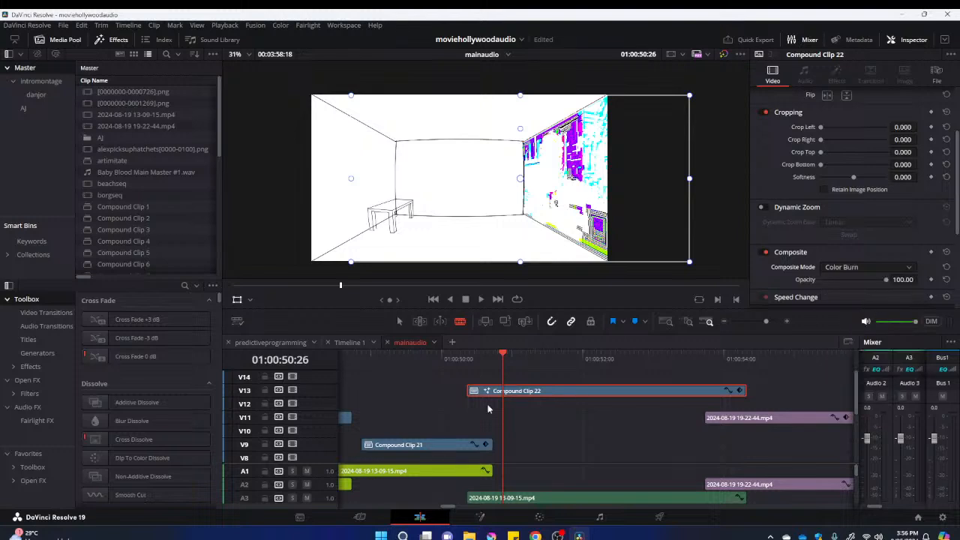
Check Compound Clip 22 over the coloured room at 01:00:53:05 and set its composite mode to Color Dodge
{"action": "left_click_drag", "start_coordinate": [457, 358], "coordinate": [665, 388]}
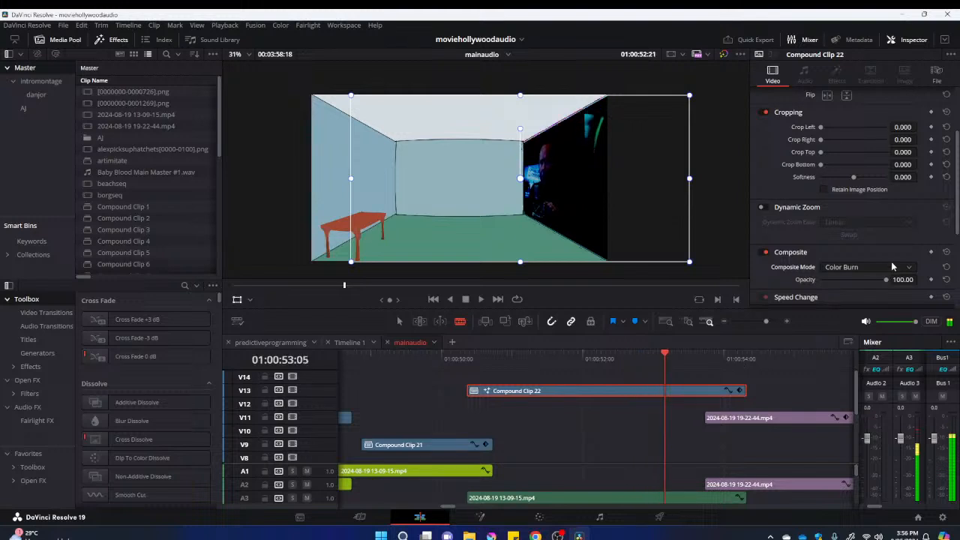
{"action": "left_click", "coordinate": [906, 267]}
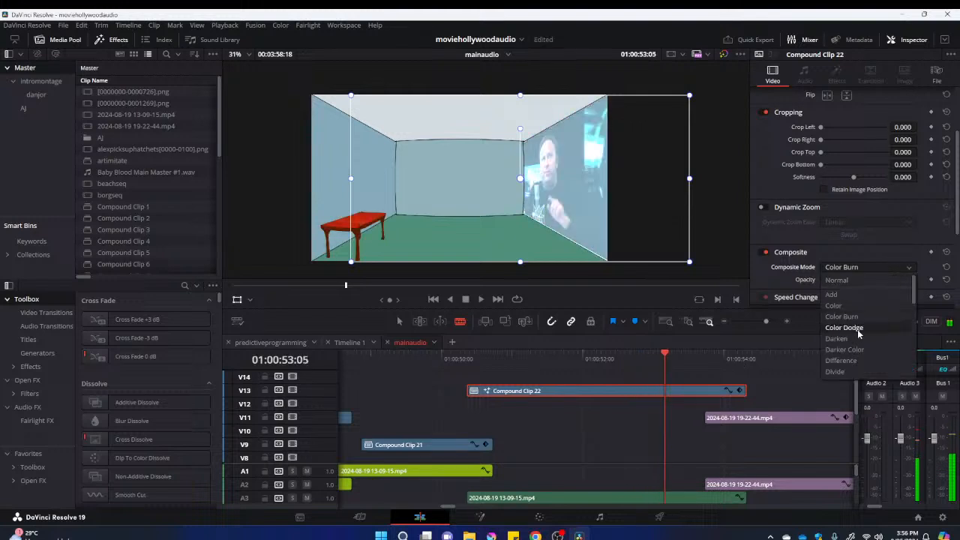
{"action": "left_click", "coordinate": [857, 330]}
{"action": "left_click", "coordinate": [482, 363]}
{"action": "left_click_drag", "start_coordinate": [482, 363], "coordinate": [561, 379]}
{"action": "left_click", "coordinate": [562, 395]}
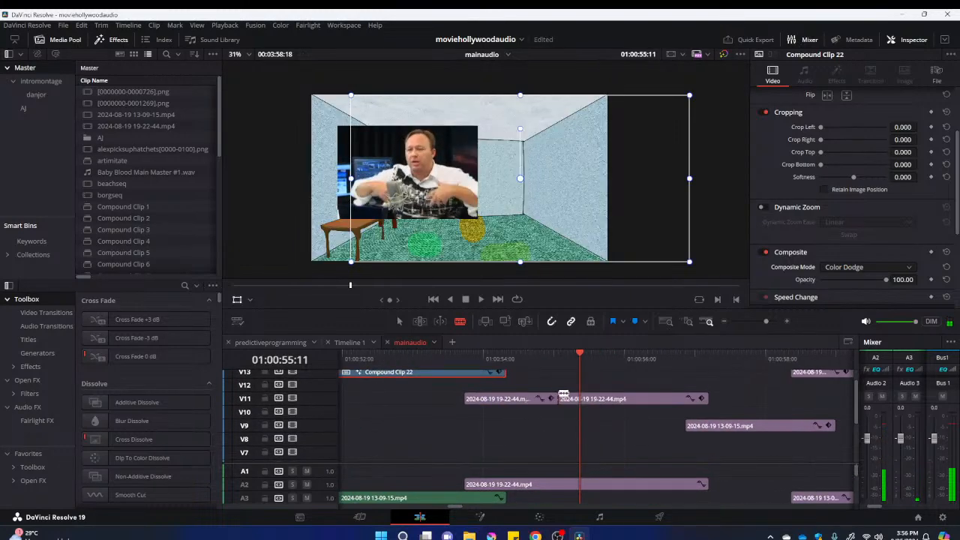
{"action": "left_click_drag", "start_coordinate": [556, 383], "coordinate": [583, 385]}
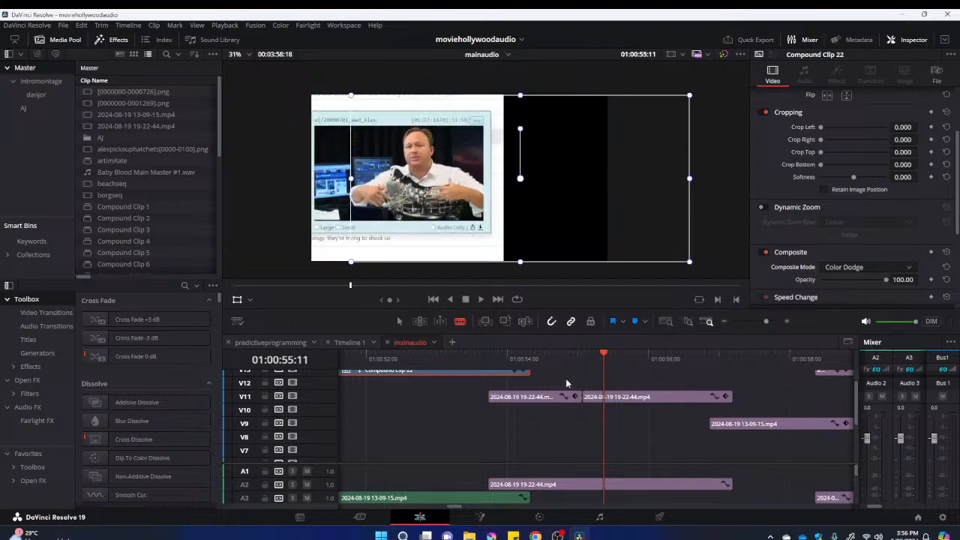
{"action": "right_click", "coordinate": [584, 398]}
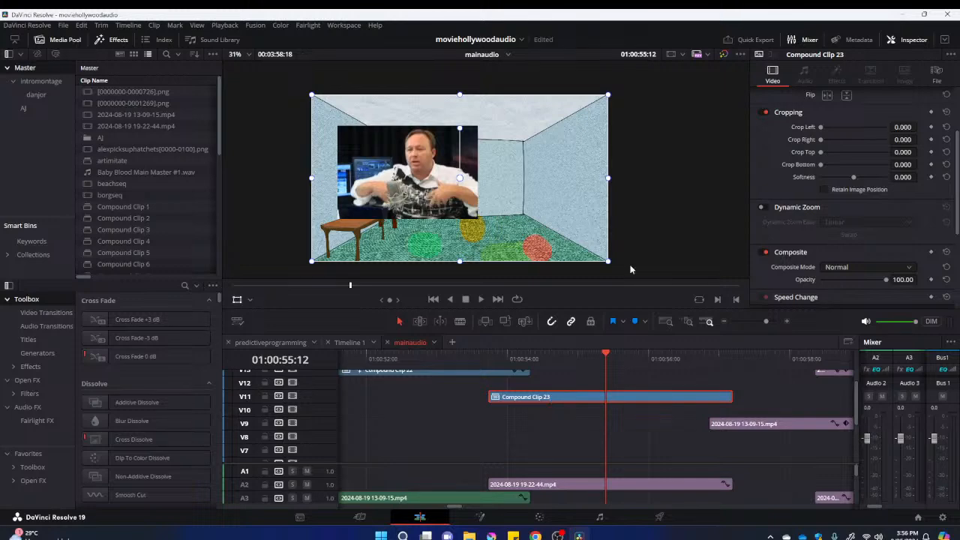
Copy the Shape3D1, Merge3D1 and Renderer3D1 nodes from Compound Clip 22's Fusion composition and return to the Edit page
{"action": "key", "text": "shift+5"}
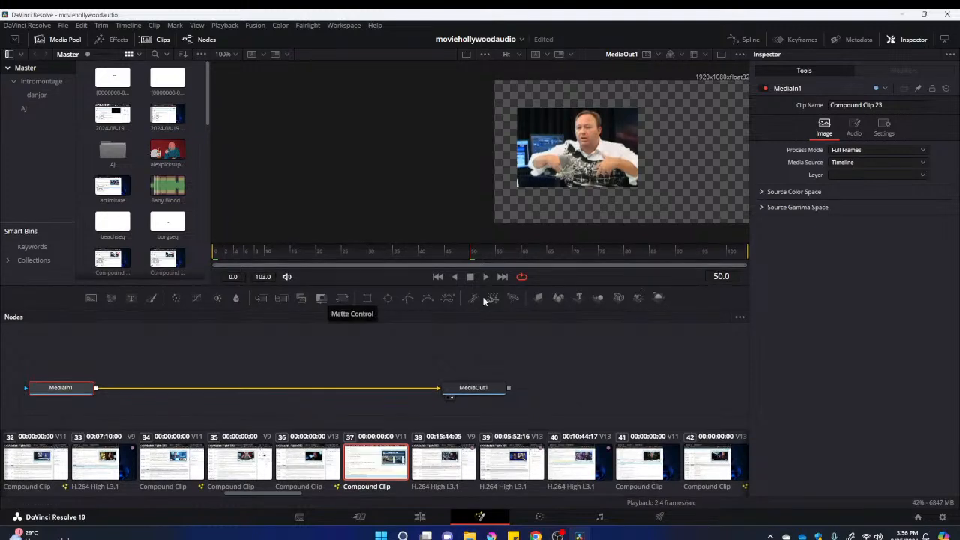
{"action": "left_click", "coordinate": [420, 518]}
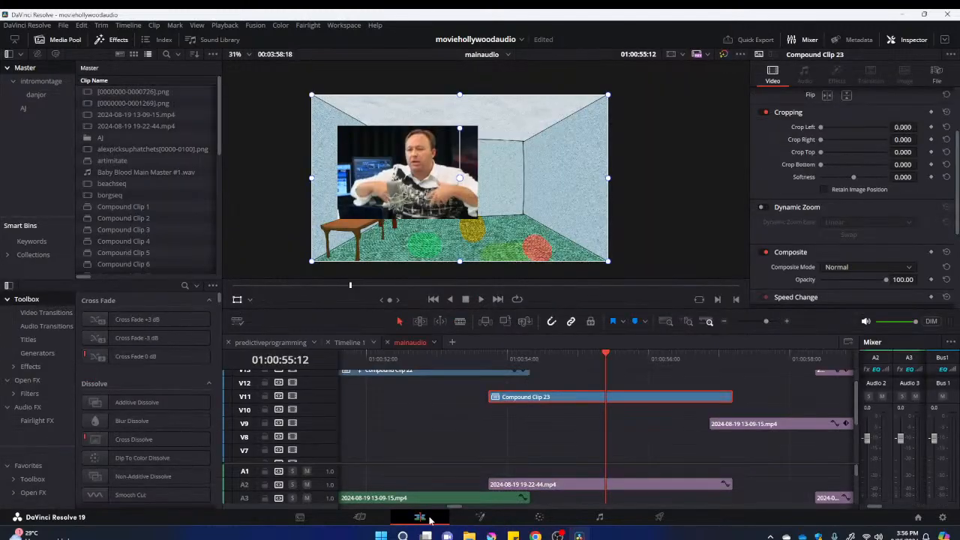
{"action": "right_click", "coordinate": [431, 372]}
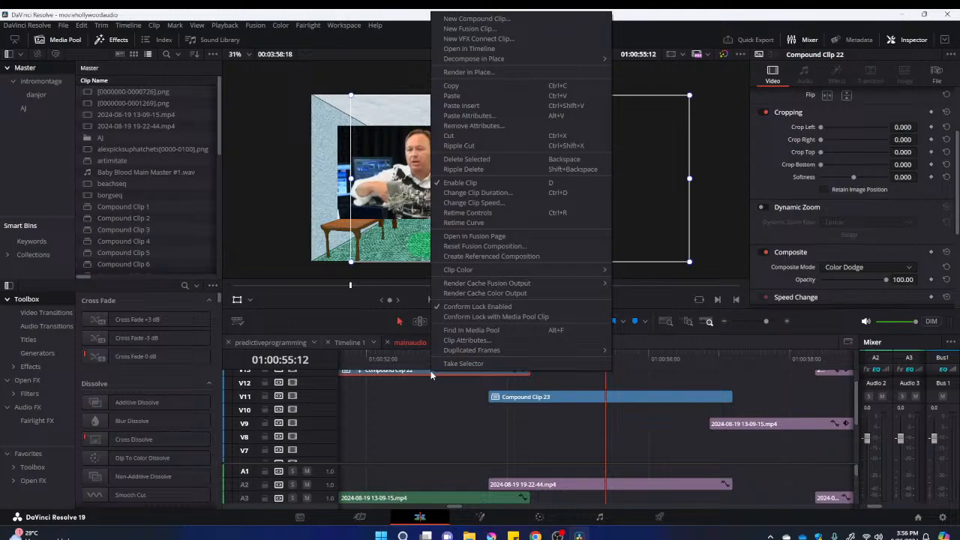
{"action": "left_click", "coordinate": [503, 235]}
{"action": "left_click_drag", "start_coordinate": [191, 337], "coordinate": [383, 365]}
{"action": "left_click", "coordinate": [419, 518]}
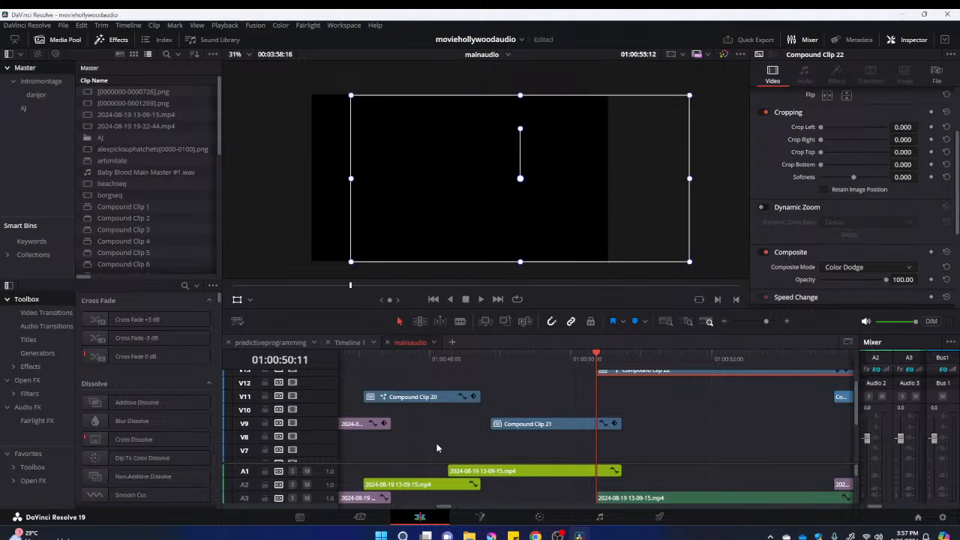
Open Compound Clip 23 in Fusion and insert the copied 3D nodes between MediaIn1 and MediaOut1
{"action": "scroll", "coordinate": [609, 403], "scroll_direction": "up", "scroll_amount": 2}
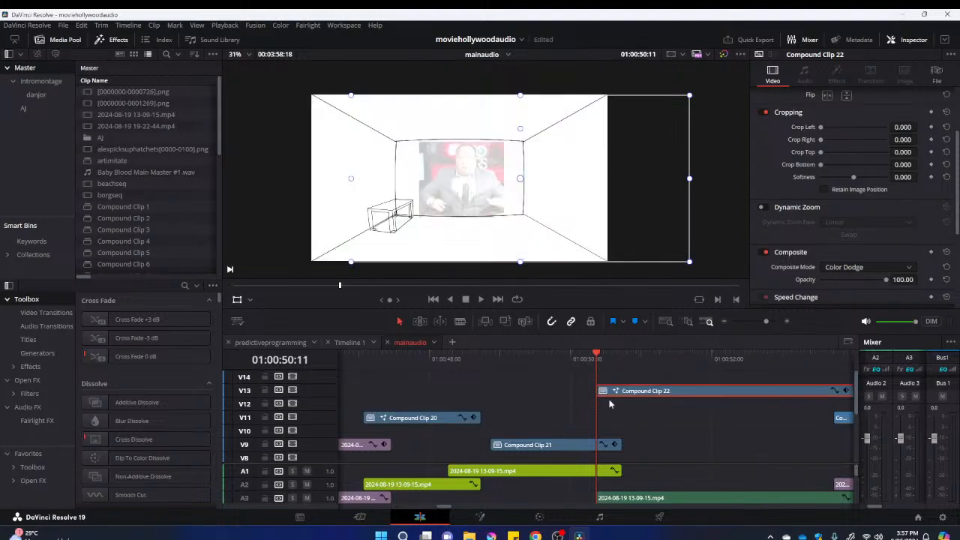
{"action": "scroll", "coordinate": [681, 383], "scroll_direction": "right", "scroll_amount": 3}
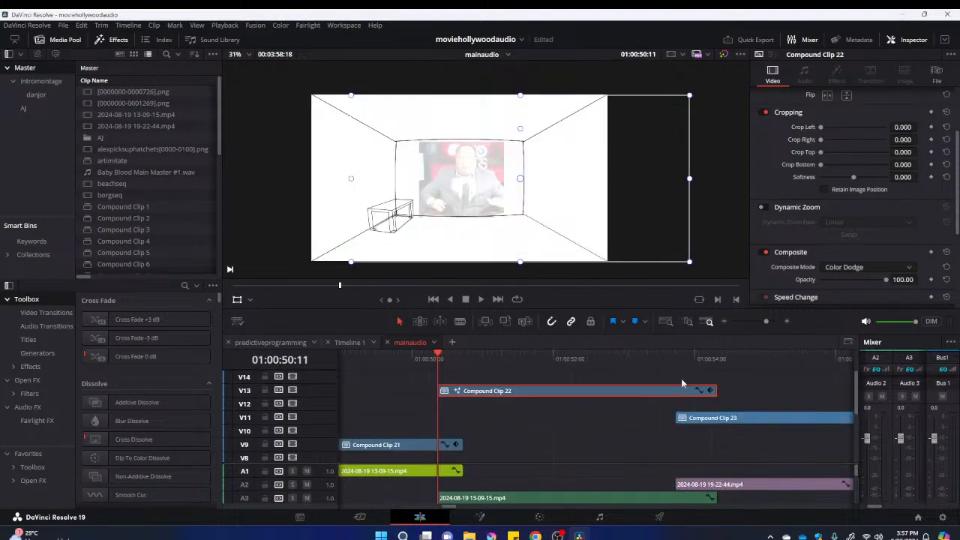
{"action": "left_click", "coordinate": [728, 359]}
{"action": "left_click", "coordinate": [764, 418]}
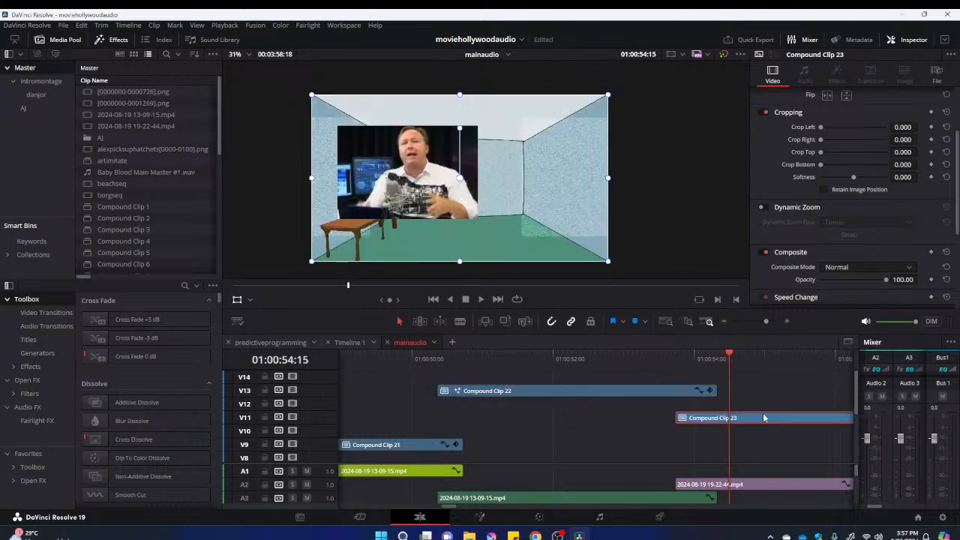
{"action": "scroll", "coordinate": [765, 418], "scroll_direction": "right", "scroll_amount": 5}
{"action": "right_click", "coordinate": [517, 410]}
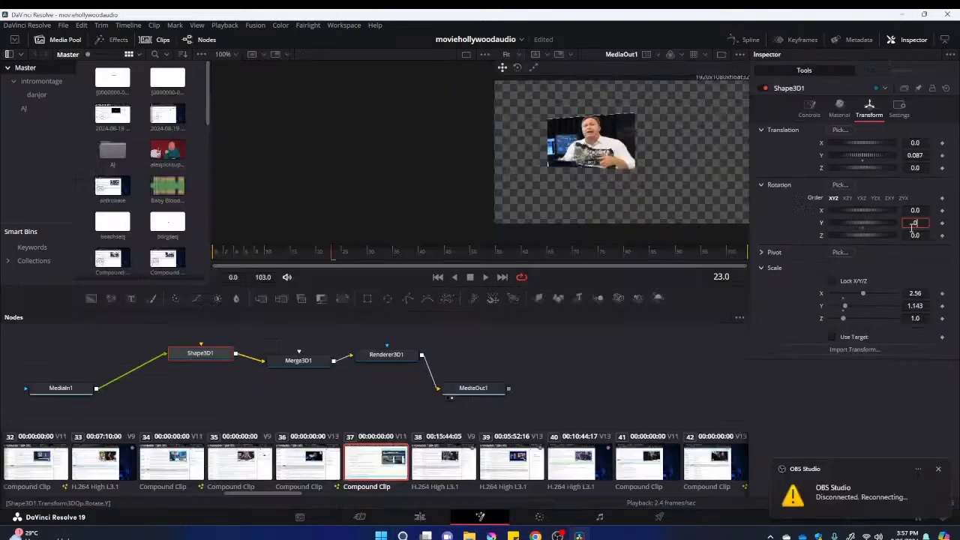
{"action": "key", "text": "Tab"}
Set the rotation of Compound Clip 23's Shape3D1 to X 70.4, Y 0 and Z 0
{"action": "left_click_drag", "start_coordinate": [861, 237], "coordinate": [881, 212]}
{"action": "left_click", "coordinate": [918, 235]}
{"action": "type", "text": "0"}
{"action": "key", "text": "Return"}
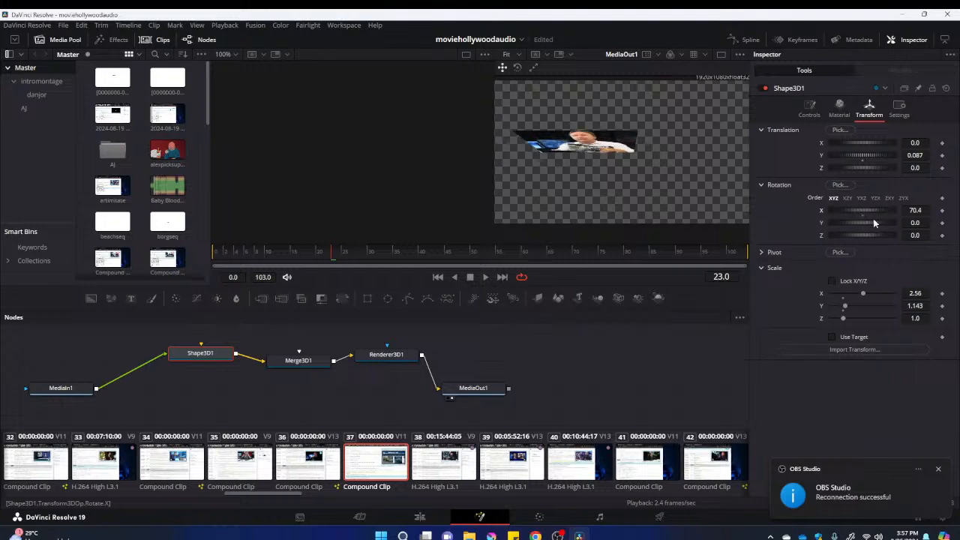
Shift Compound Clip 23's Shape3D1 to X translation 0.754 and Y translation 0.203, checking its placement in the output view
{"action": "left_click_drag", "start_coordinate": [857, 155], "coordinate": [877, 141]}
{"action": "left_click_drag", "start_coordinate": [468, 154], "coordinate": [607, 162]}
{"action": "scroll", "coordinate": [576, 154], "scroll_direction": "down", "scroll_amount": 1}
{"action": "scroll", "coordinate": [595, 155], "scroll_direction": "up", "scroll_amount": 1}
{"action": "scroll", "coordinate": [610, 160], "scroll_direction": "down", "scroll_amount": 2}
{"action": "scroll", "coordinate": [621, 159], "scroll_direction": "up", "scroll_amount": 2}
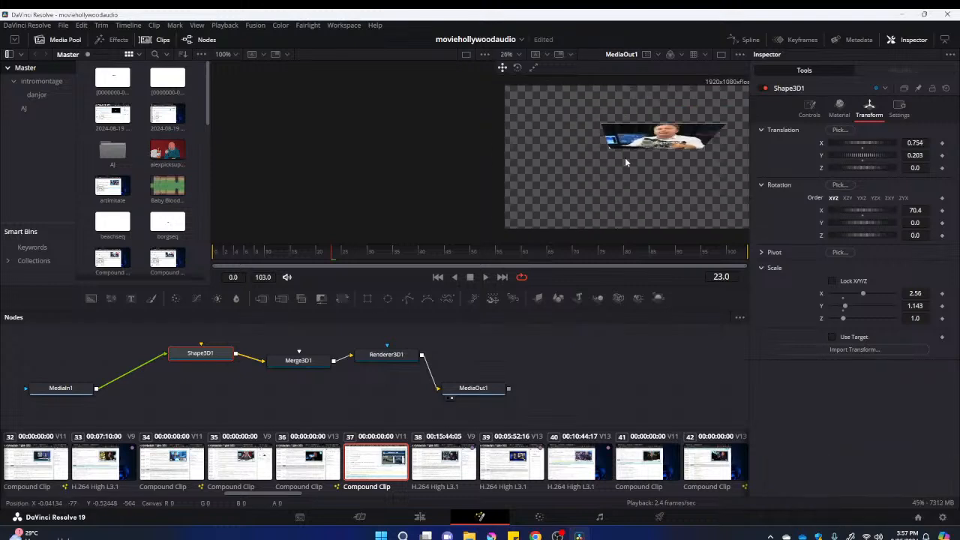
Shift Compound Clip 23's Shape3D1 to X translation 0.435 and Y translation -0.058, and set its X rotation to 65.2
{"action": "scroll", "coordinate": [624, 161], "scroll_direction": "down", "scroll_amount": 2}
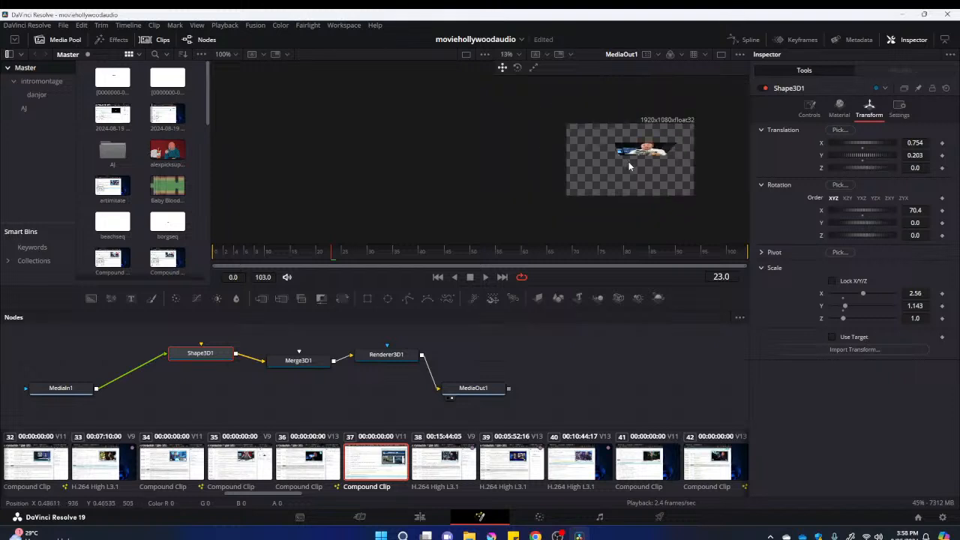
{"action": "left_click_drag", "start_coordinate": [866, 155], "coordinate": [857, 154]}
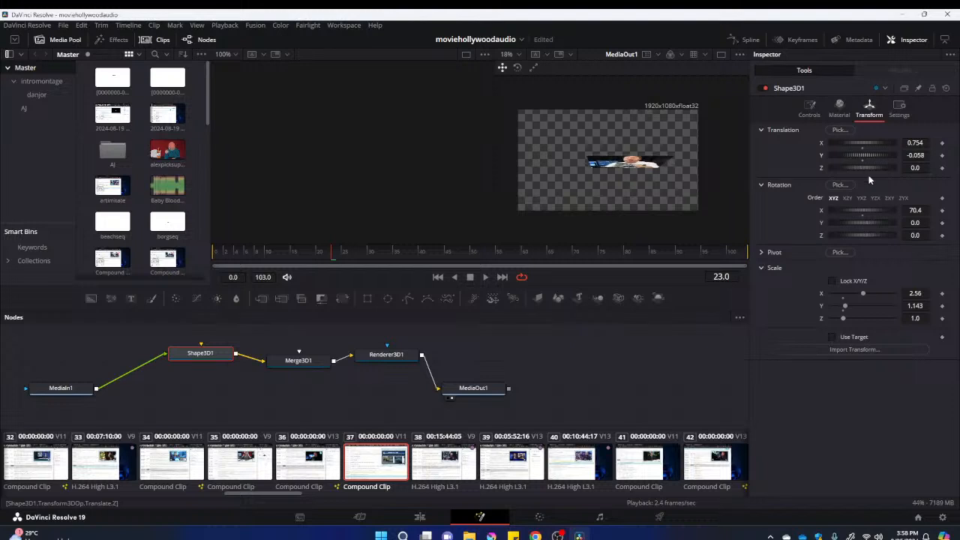
{"action": "left_click_drag", "start_coordinate": [864, 212], "coordinate": [861, 213]}
{"action": "left_click_drag", "start_coordinate": [863, 142], "coordinate": [859, 145]}
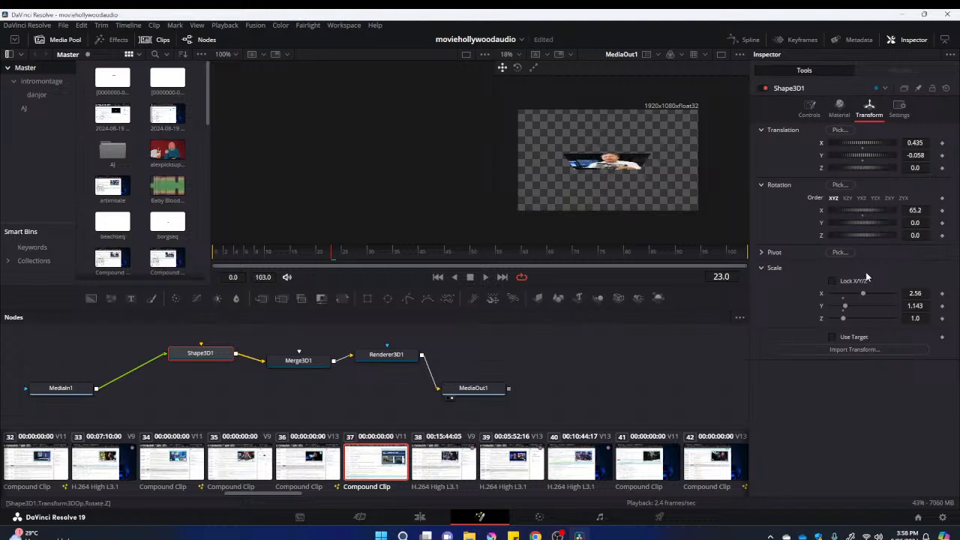
Stretch Shape3D1 to a Y scale of 2.245, raise it to Y translation 0.145 and readjust its X rotation
{"action": "left_click_drag", "start_coordinate": [845, 306], "coordinate": [860, 306]}
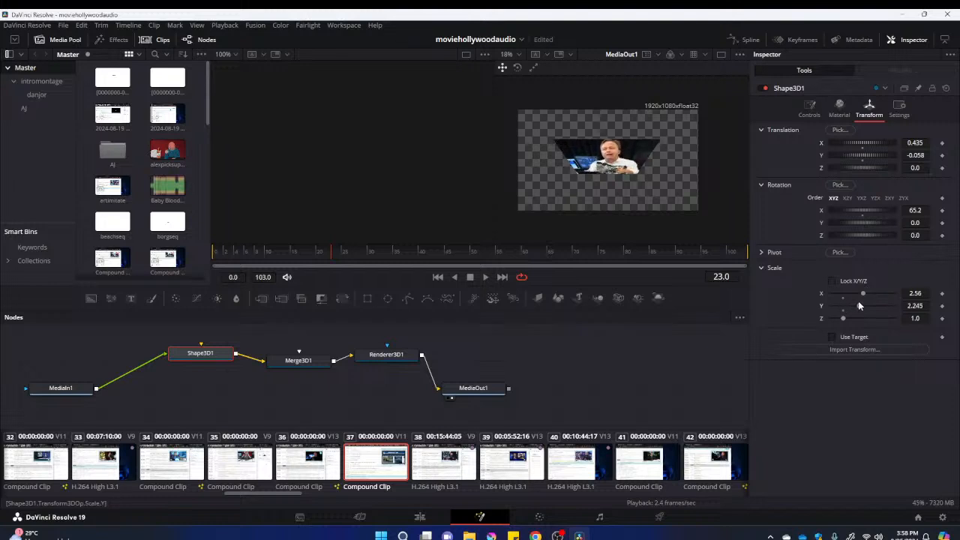
{"action": "left_click_drag", "start_coordinate": [863, 212], "coordinate": [865, 212]}
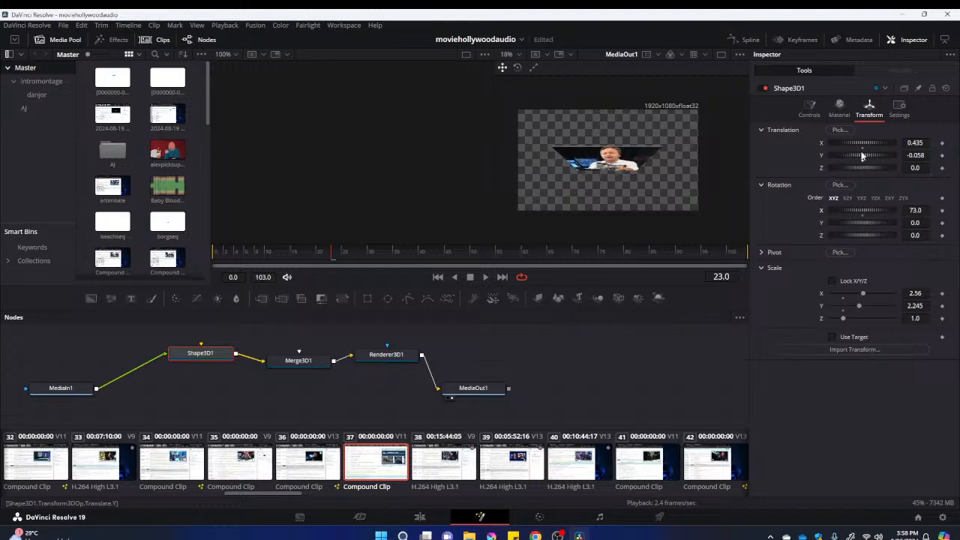
{"action": "left_click_drag", "start_coordinate": [863, 159], "coordinate": [868, 160]}
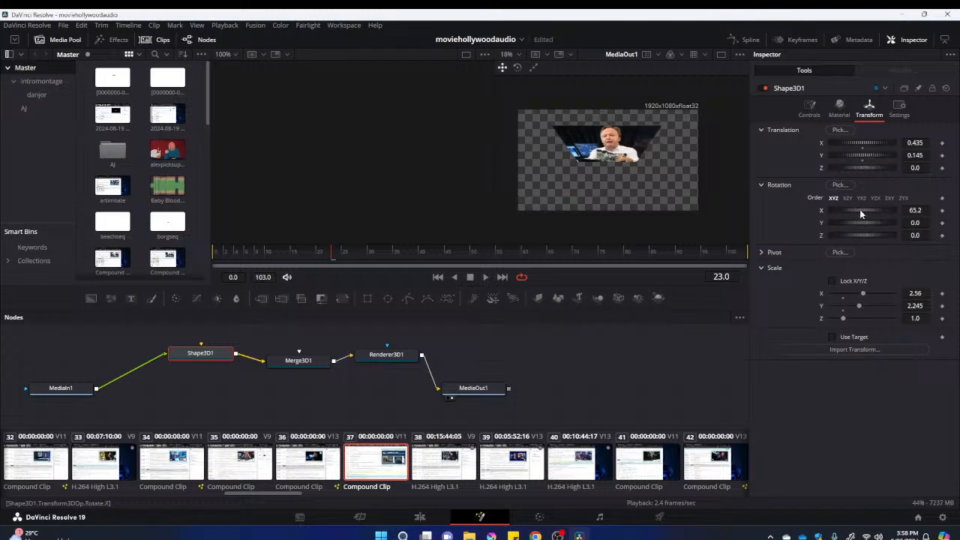
{"action": "left_click_drag", "start_coordinate": [864, 213], "coordinate": [865, 212]}
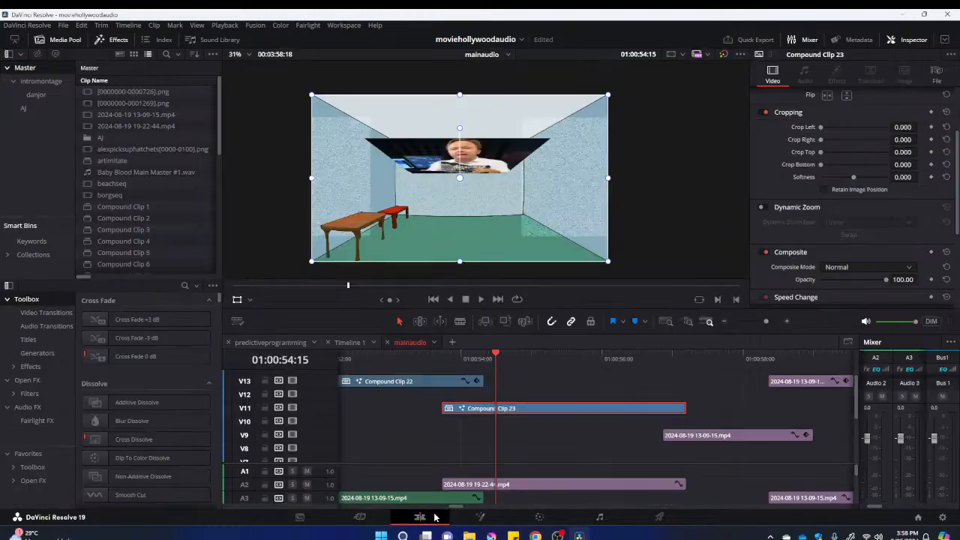
On the Edit page, move and widen Compound Clip 23 to fit the room's ceiling, and set its composite mode to Color Burn
{"action": "left_click", "coordinate": [432, 517]}
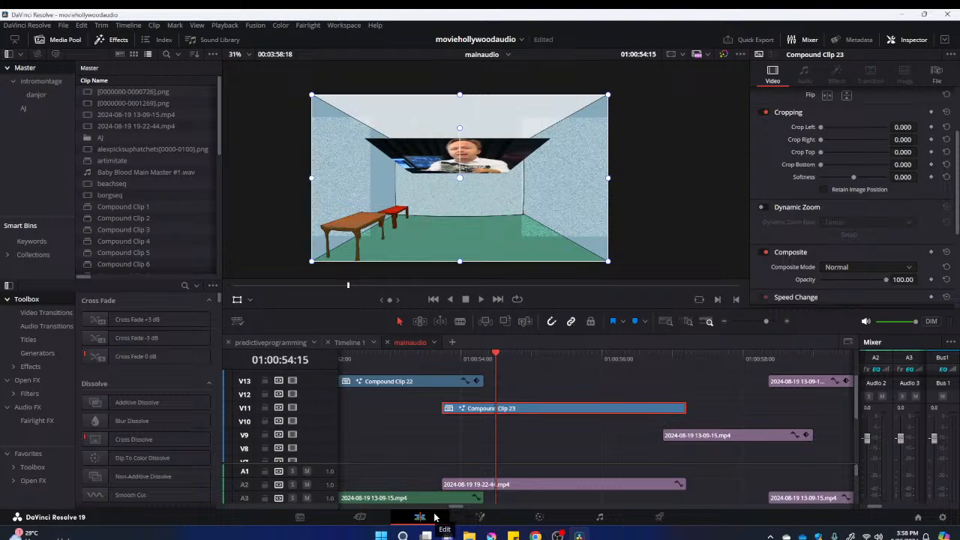
{"action": "left_click_drag", "start_coordinate": [490, 187], "coordinate": [485, 148]}
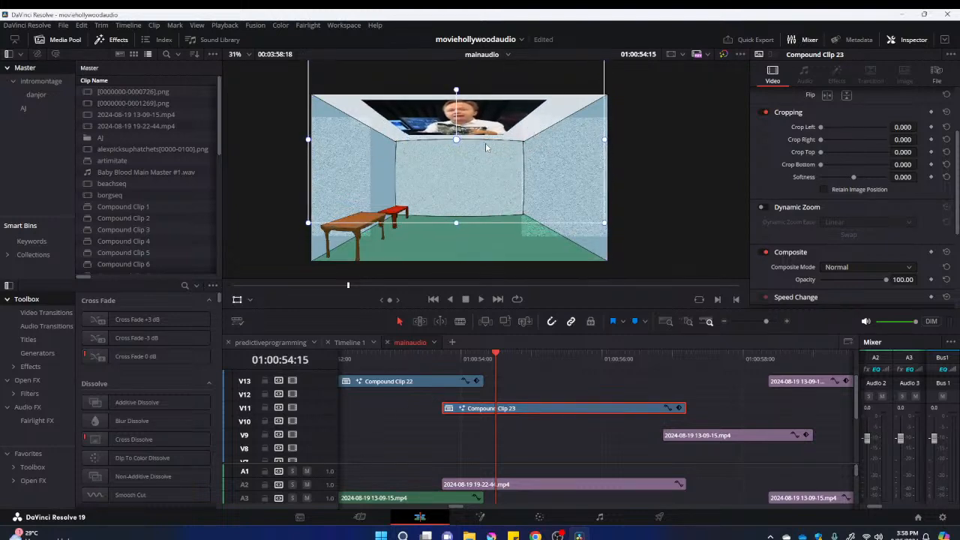
{"action": "mouse_move", "coordinate": [604, 140]}
{"action": "left_mouse_down"}
{"action": "mouse_move", "coordinate": [638, 141]}
{"action": "mouse_move", "coordinate": [615, 152]}
{"action": "left_mouse_up"}
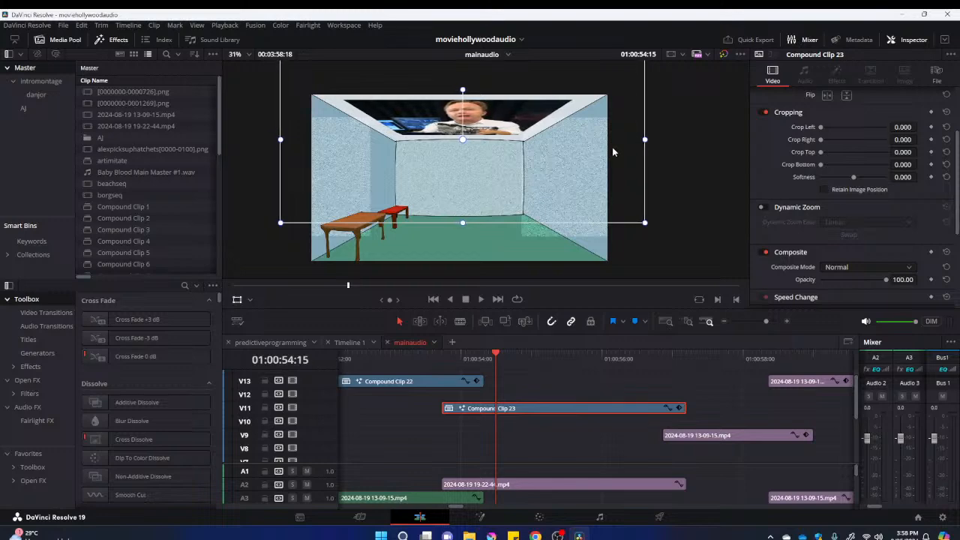
{"action": "left_click", "coordinate": [908, 268]}
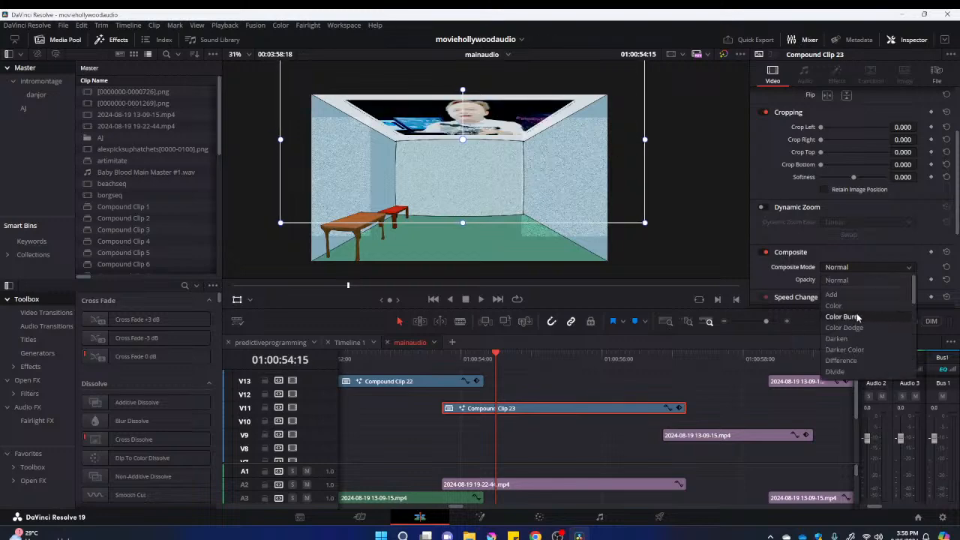
{"action": "left_click", "coordinate": [857, 317]}
{"action": "left_click_drag", "start_coordinate": [448, 364], "coordinate": [579, 383]}
{"action": "left_click_drag", "start_coordinate": [594, 385], "coordinate": [708, 392]}
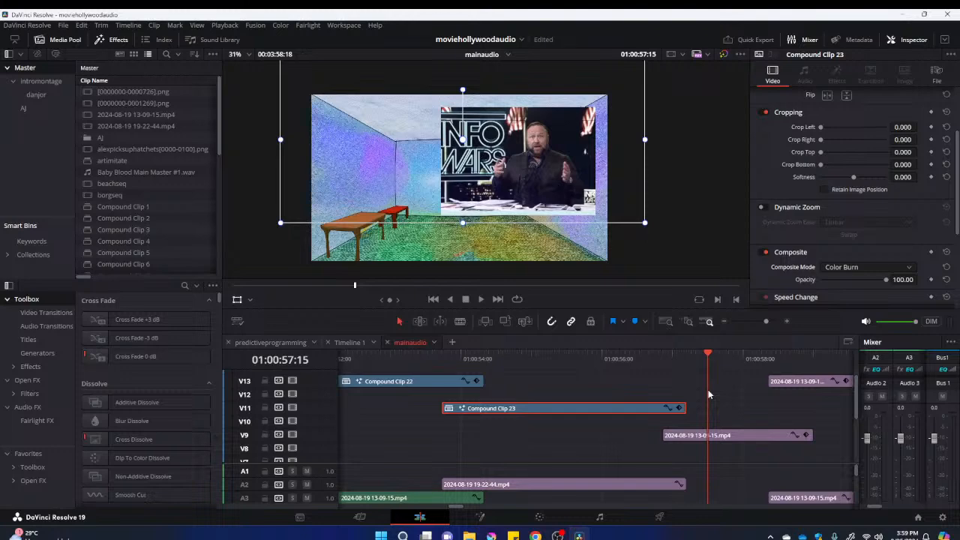
{"action": "left_click", "coordinate": [716, 434]}
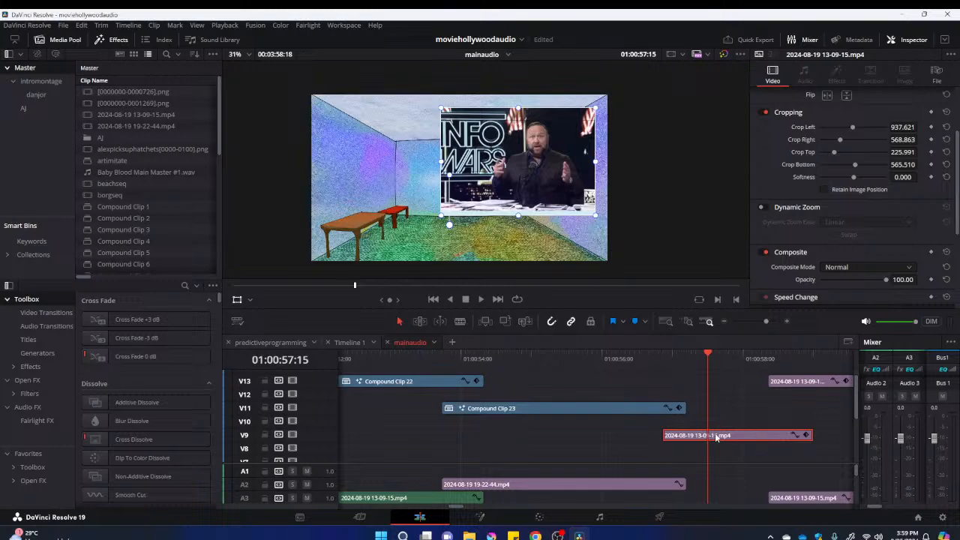
{"action": "right_click", "coordinate": [716, 436]}
{"action": "left_click", "coordinate": [739, 88]}
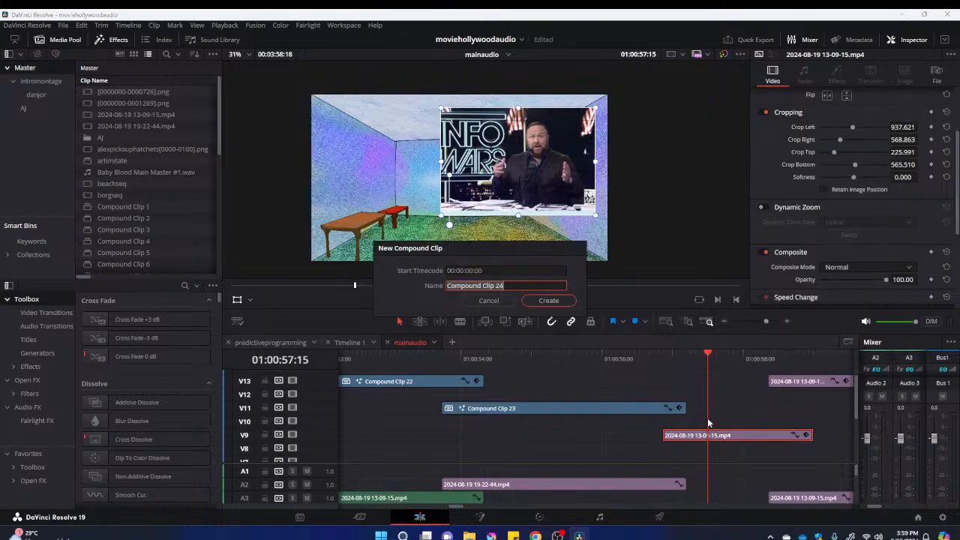
{"action": "left_click", "coordinate": [564, 302]}
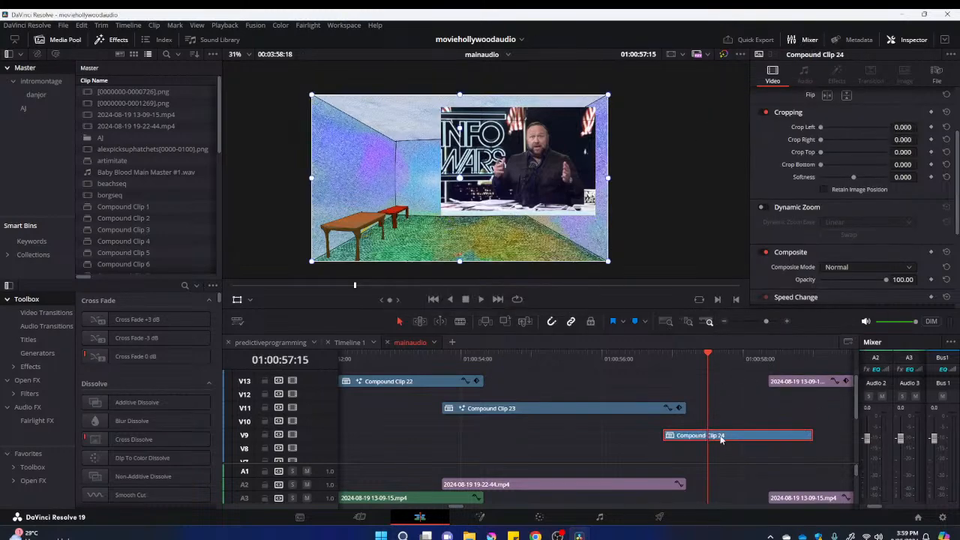
Move Compound Clip 24 down in the frame so its picture overlaps the room's back wall and floor
{"action": "right_click", "coordinate": [721, 439]}
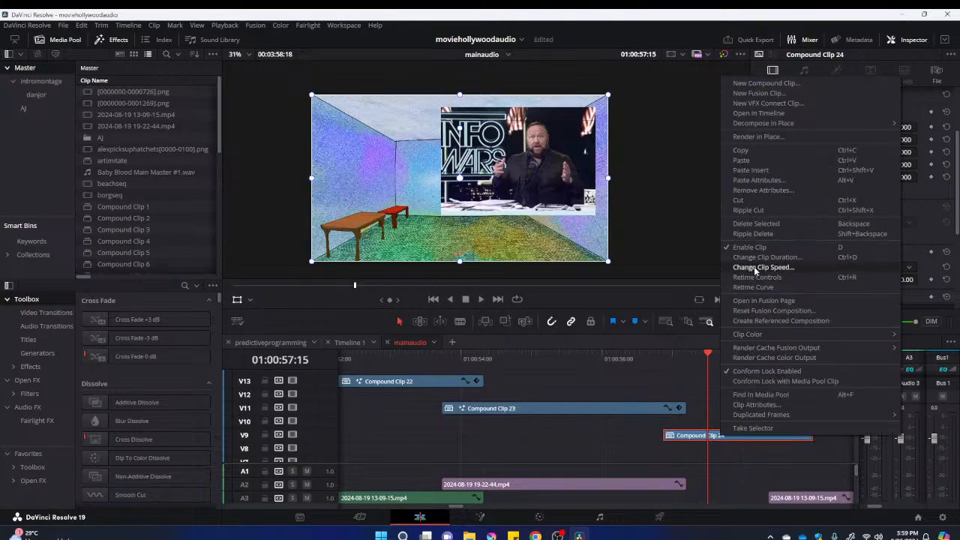
{"action": "left_click", "coordinate": [691, 433]}
{"action": "left_click_drag", "start_coordinate": [542, 207], "coordinate": [510, 234]}
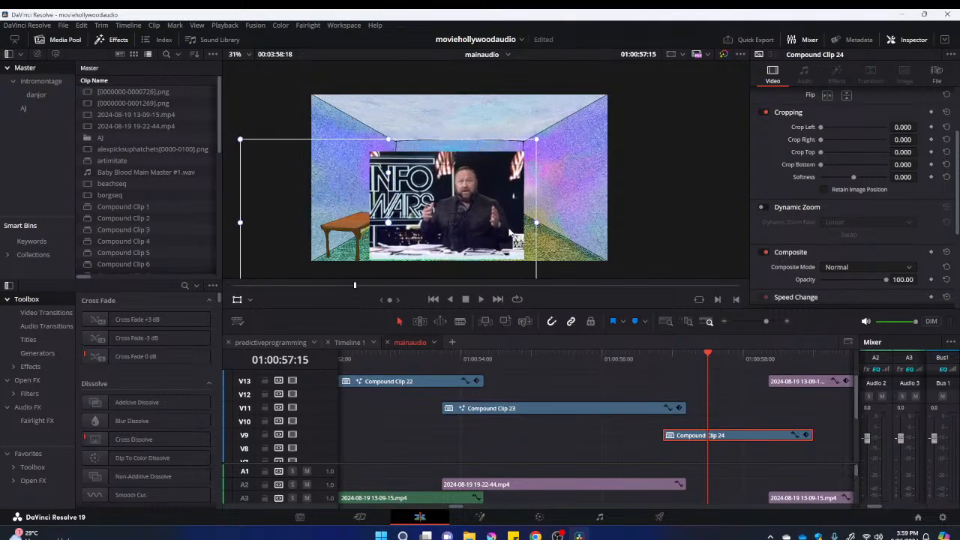
Open Compound Clip 24 in Fusion and insert the copied Shape3D1, Merge3D1 and Renderer3D1 nodes between MediaIn1 and MediaOut1
{"action": "right_click", "coordinate": [716, 441]}
{"action": "left_click", "coordinate": [716, 441]}
{"action": "right_click", "coordinate": [717, 441]}
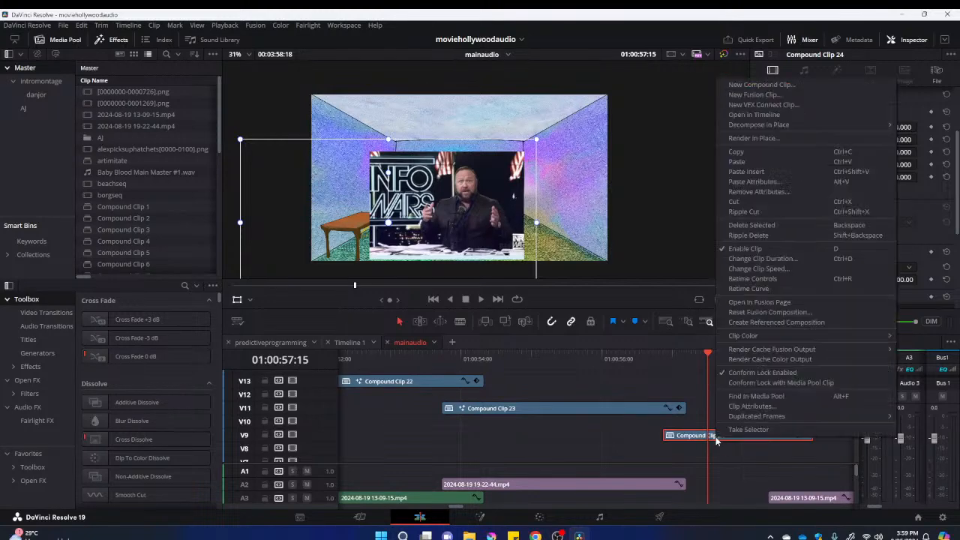
{"action": "left_click", "coordinate": [770, 302]}
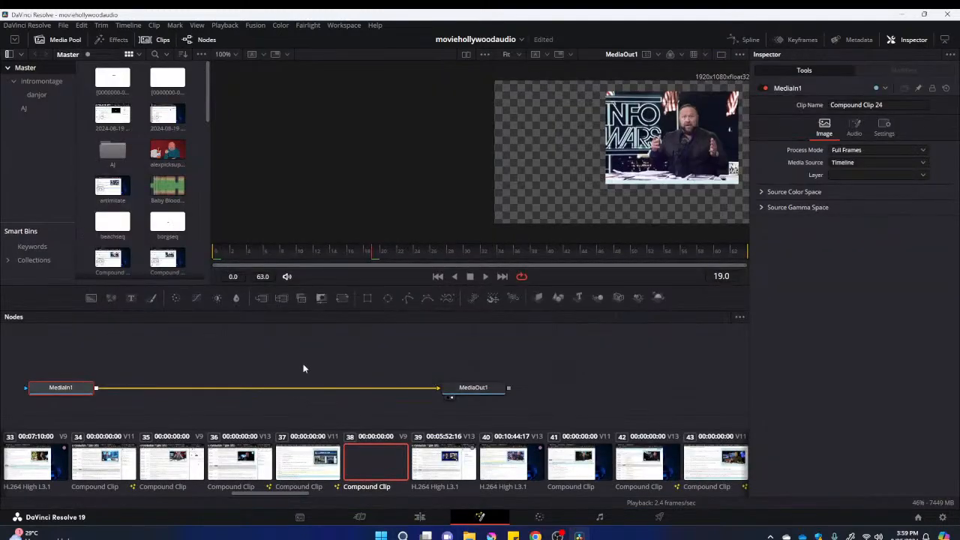
{"action": "left_click", "coordinate": [239, 361]}
{"action": "key", "text": "ctrl+v"}
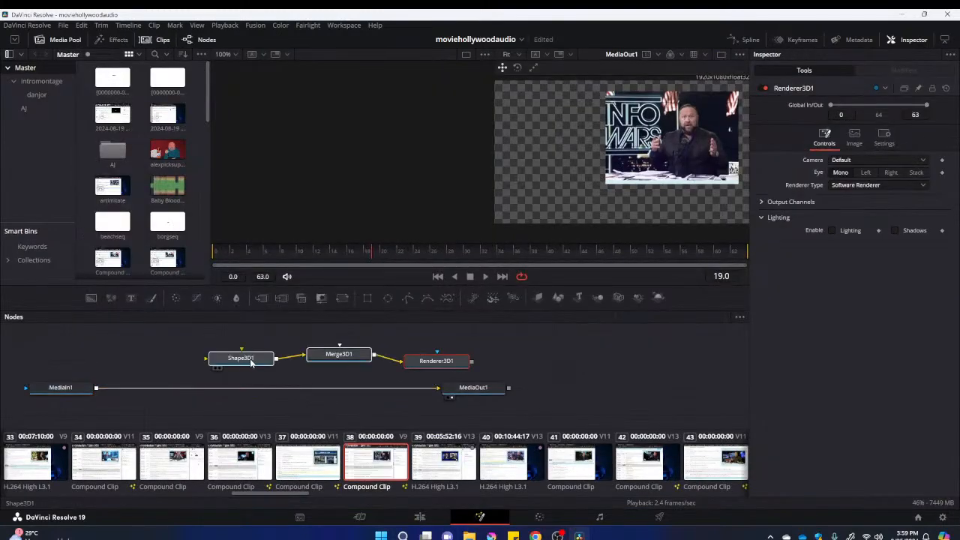
{"action": "left_click", "coordinate": [426, 389]}
{"action": "left_click_drag", "start_coordinate": [471, 364], "coordinate": [474, 382]}
{"action": "left_click_drag", "start_coordinate": [96, 391], "coordinate": [245, 363]}
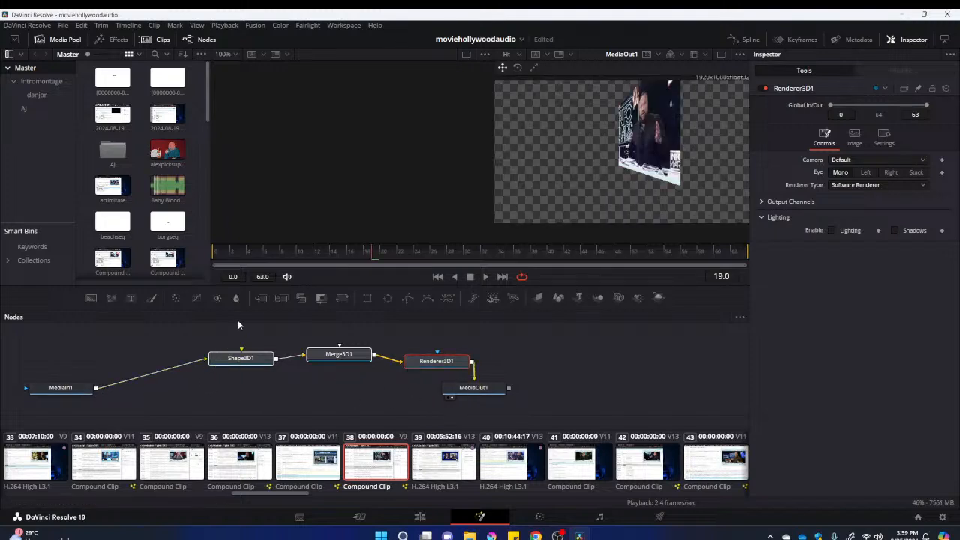
Set the Y rotation of Compound Clip 24's Shape3D1 to 0 and tilt it back to an X rotation of -57.4
{"action": "left_click", "coordinate": [240, 359]}
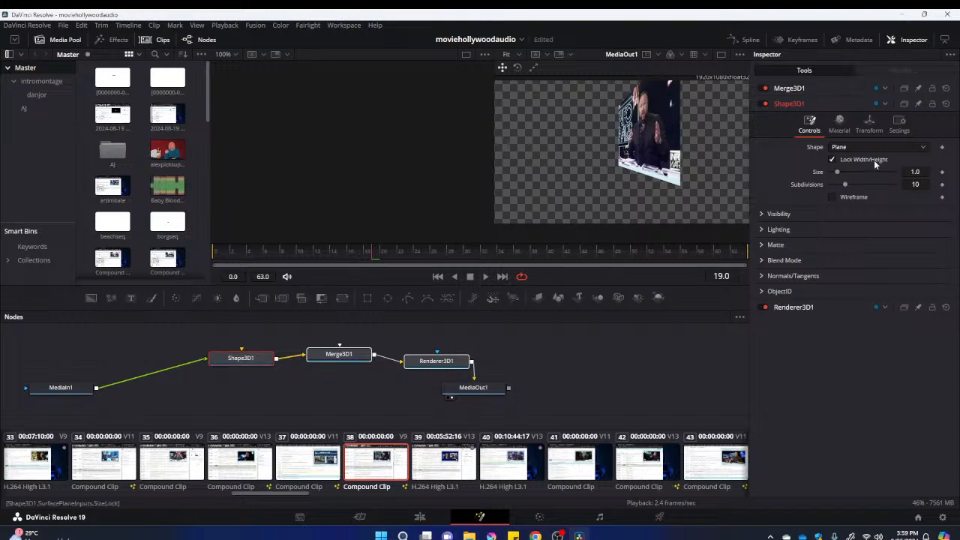
{"action": "left_click", "coordinate": [870, 129]}
{"action": "left_click", "coordinate": [916, 238]}
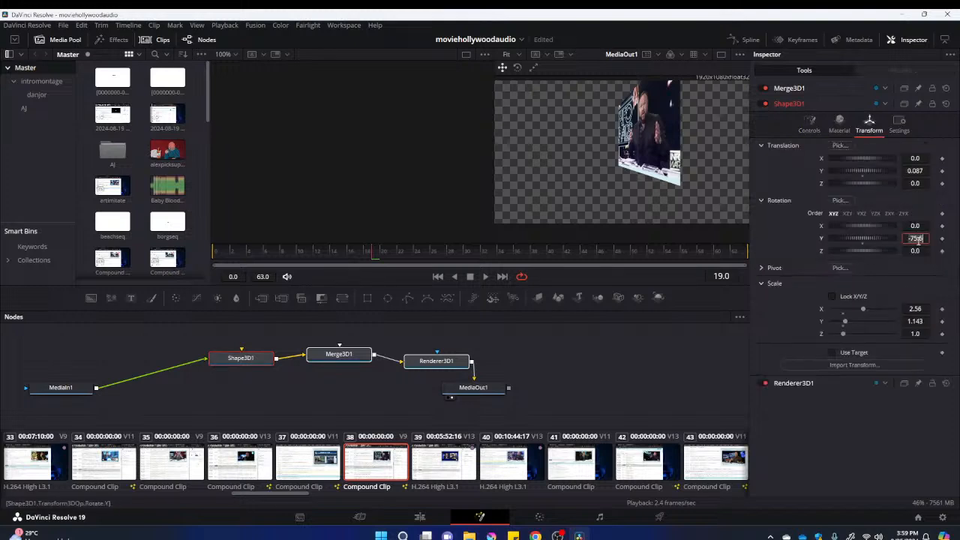
{"action": "left_click", "coordinate": [914, 226]}
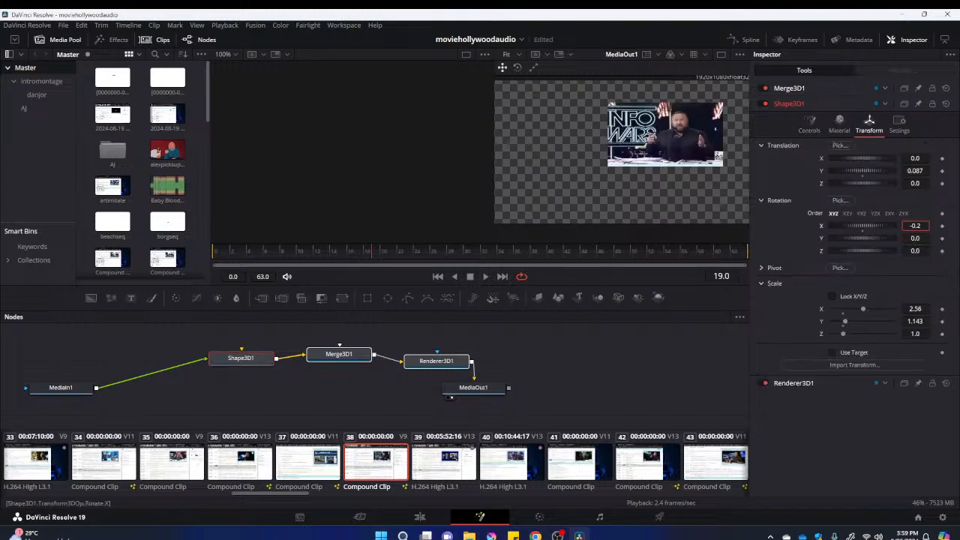
{"action": "left_click_drag", "start_coordinate": [888, 227], "coordinate": [879, 231]}
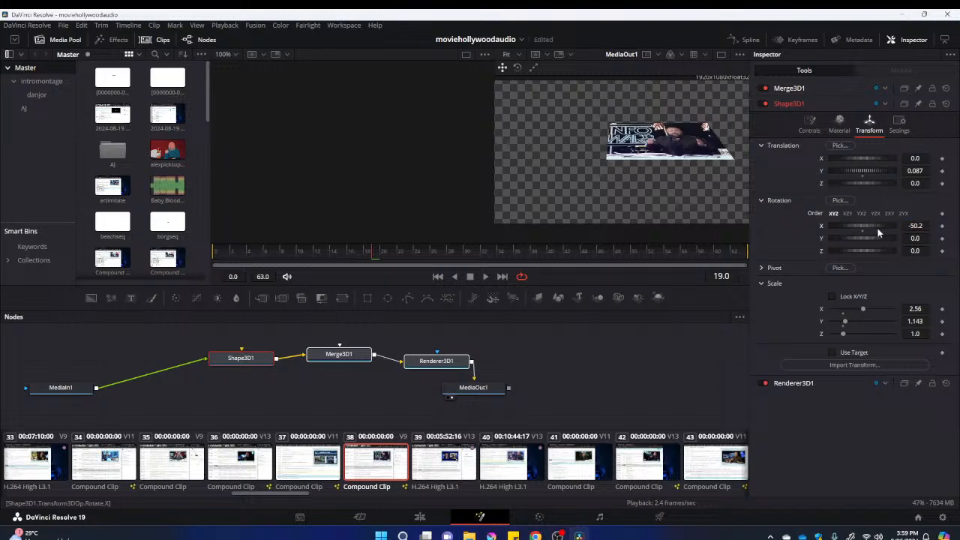
{"action": "left_click_drag", "start_coordinate": [861, 235], "coordinate": [851, 228]}
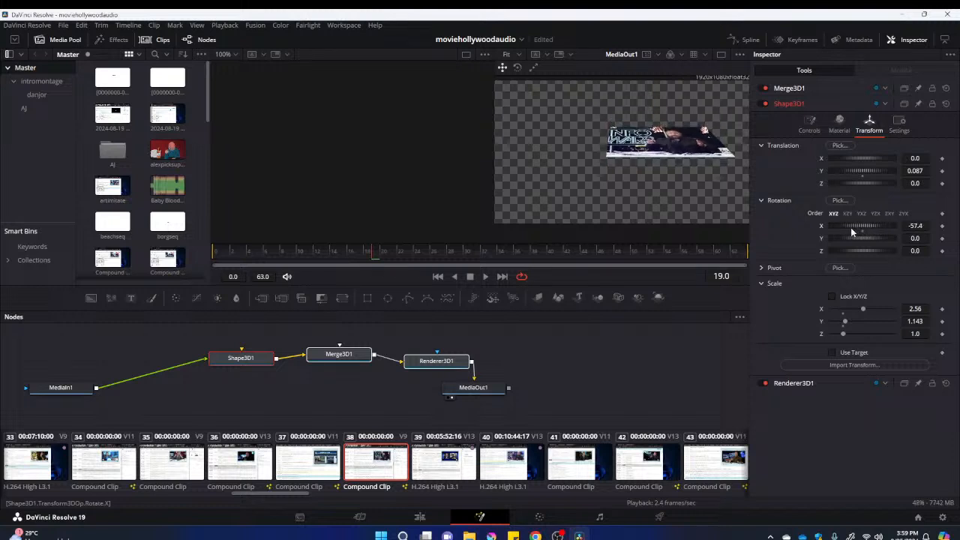
Lower Shape3D1 to Y translation -0.464 and set its rotation to X -75.7 and Y 0
{"action": "left_click_drag", "start_coordinate": [853, 172], "coordinate": [853, 170]}
{"action": "left_click_drag", "start_coordinate": [857, 225], "coordinate": [863, 237]}
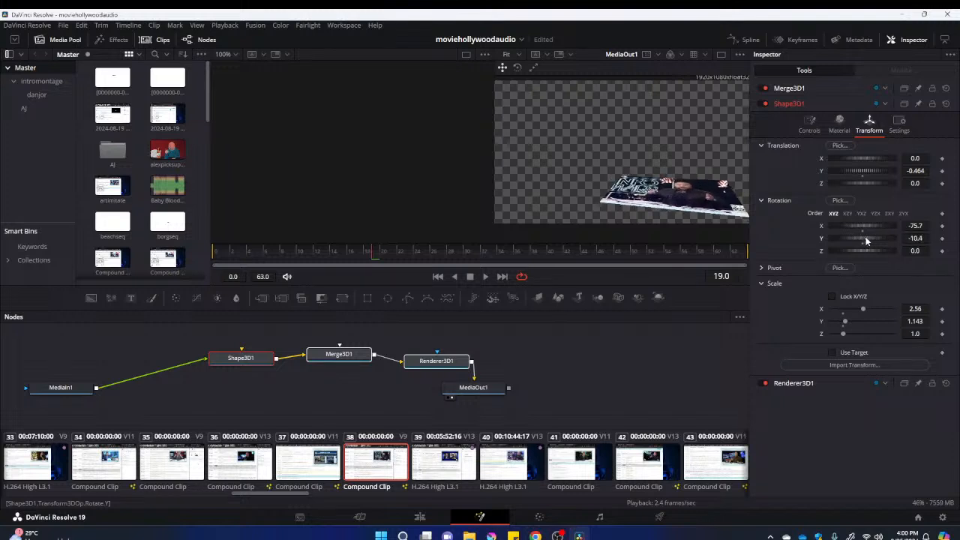
{"action": "double_click", "coordinate": [864, 237]}
{"action": "left_click_drag", "start_coordinate": [864, 171], "coordinate": [784, 170]}
Place Shape3D1 at X translation -0.551 and Y translation -0.58, and enlarge its scale to X 3.189 and Y 1.418
{"action": "scroll", "coordinate": [653, 191], "scroll_direction": "down", "scroll_amount": 1}
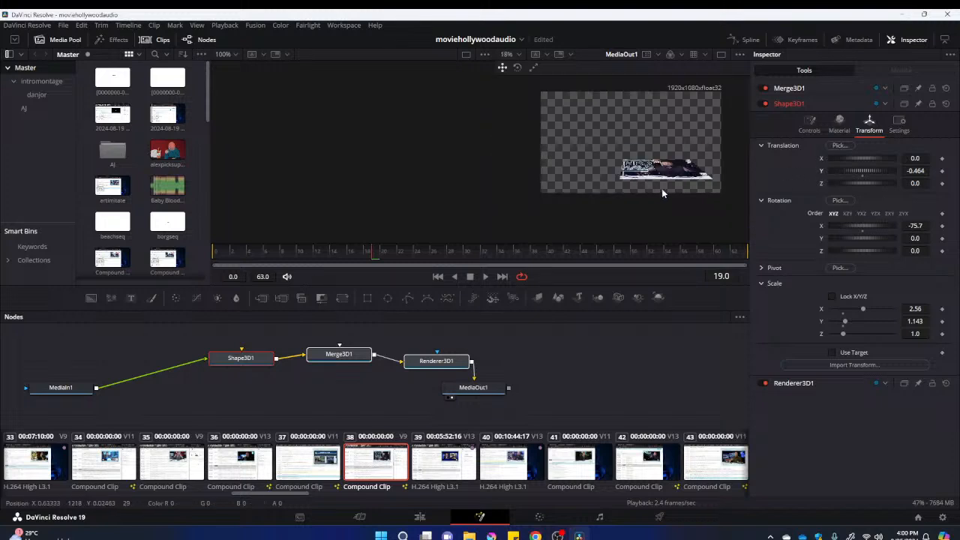
{"action": "left_click_drag", "start_coordinate": [862, 159], "coordinate": [854, 161]}
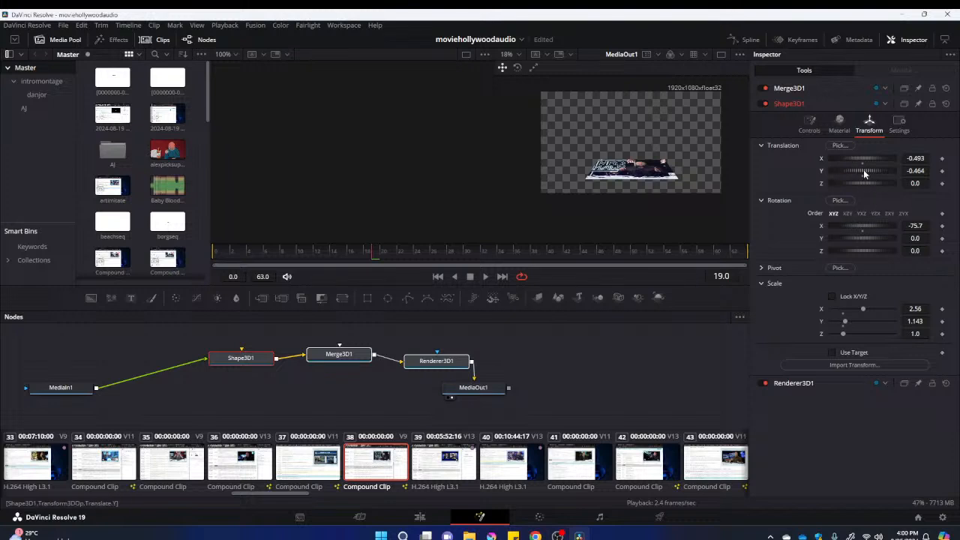
{"action": "left_click_drag", "start_coordinate": [864, 172], "coordinate": [860, 174]}
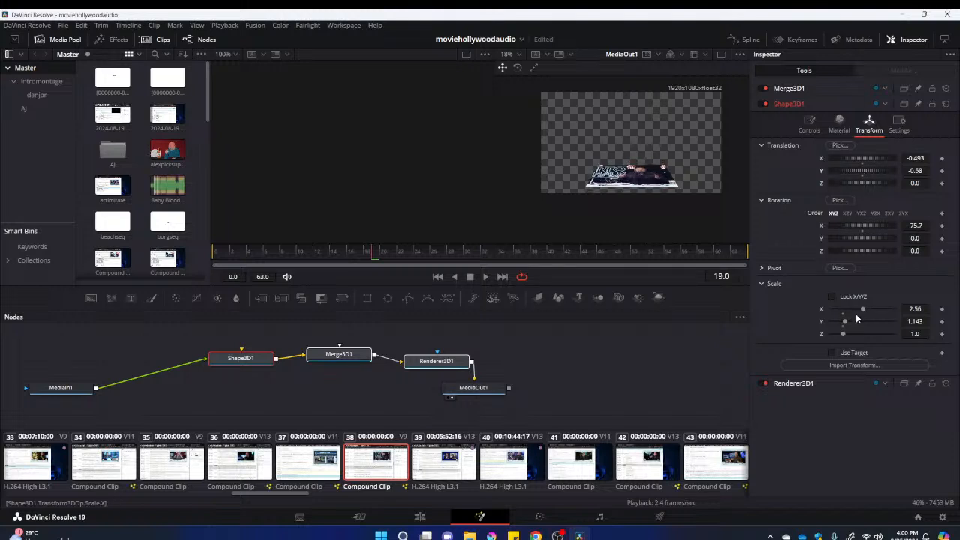
{"action": "left_click_drag", "start_coordinate": [862, 308], "coordinate": [870, 309]}
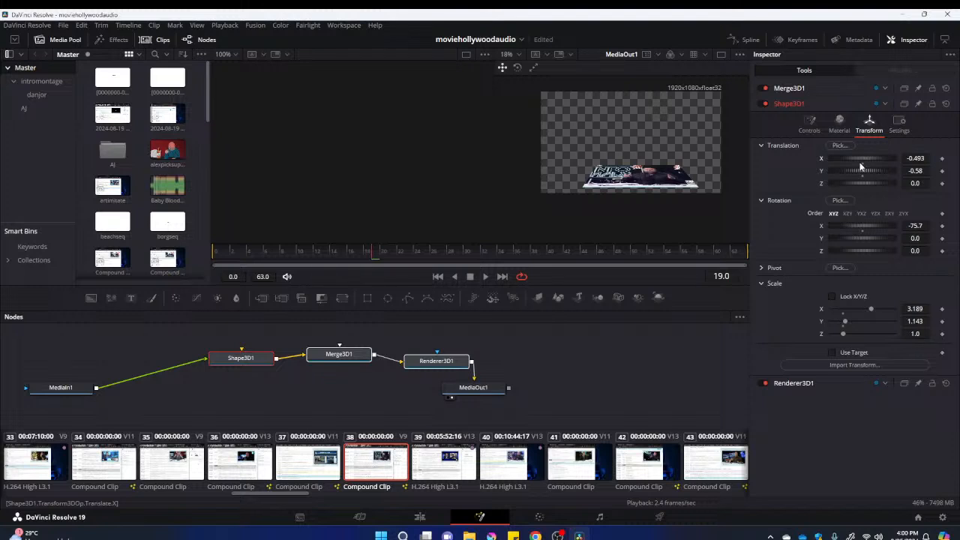
{"action": "left_click_drag", "start_coordinate": [859, 162], "coordinate": [863, 161]}
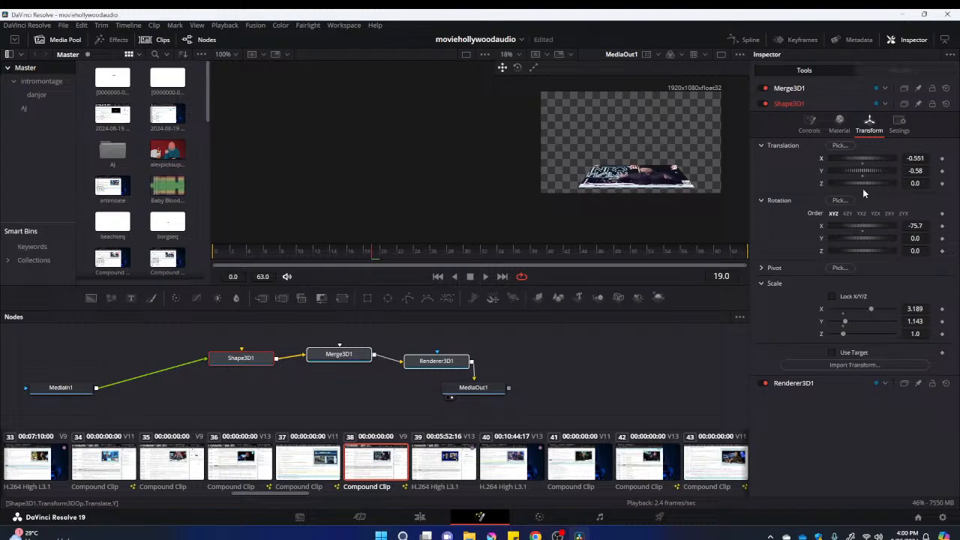
{"action": "left_click_drag", "start_coordinate": [845, 323], "coordinate": [848, 322]}
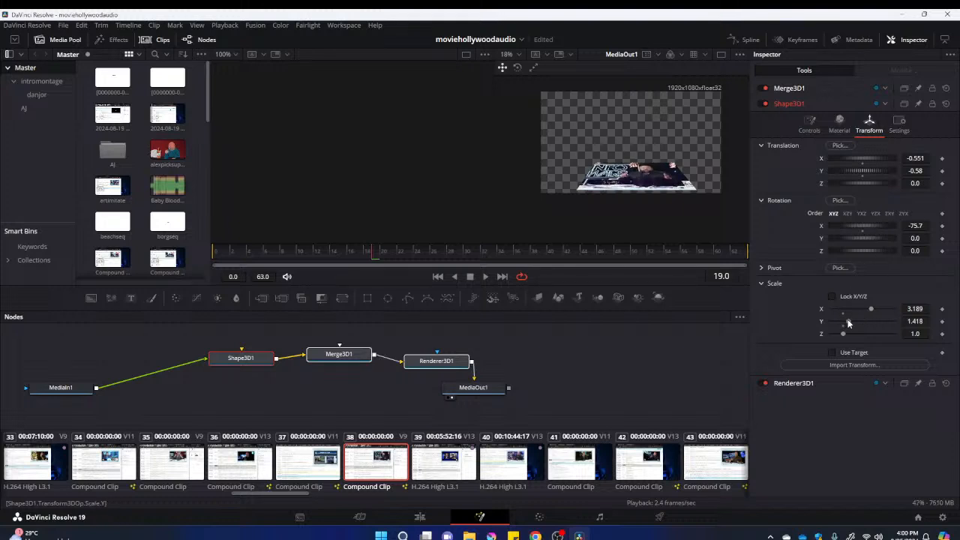
Return to the Edit page and scrub through Compound Clip 24 to check how it sits on the room's floor
{"action": "left_click", "coordinate": [403, 536]}
{"action": "left_click", "coordinate": [583, 45]}
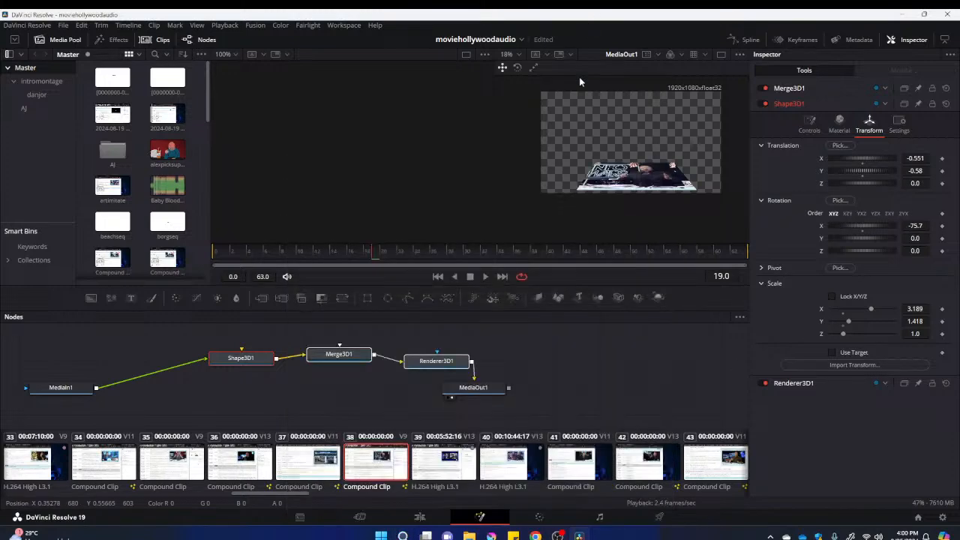
{"action": "left_click", "coordinate": [422, 517]}
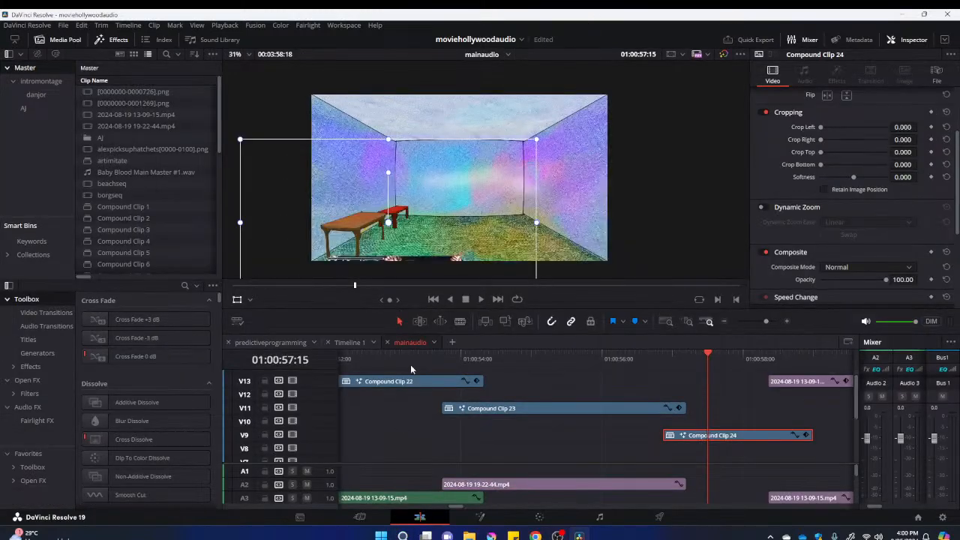
{"action": "left_click_drag", "start_coordinate": [725, 390], "coordinate": [641, 387]}
{"action": "left_click", "coordinate": [609, 361]}
{"action": "left_click_drag", "start_coordinate": [603, 361], "coordinate": [638, 368]}
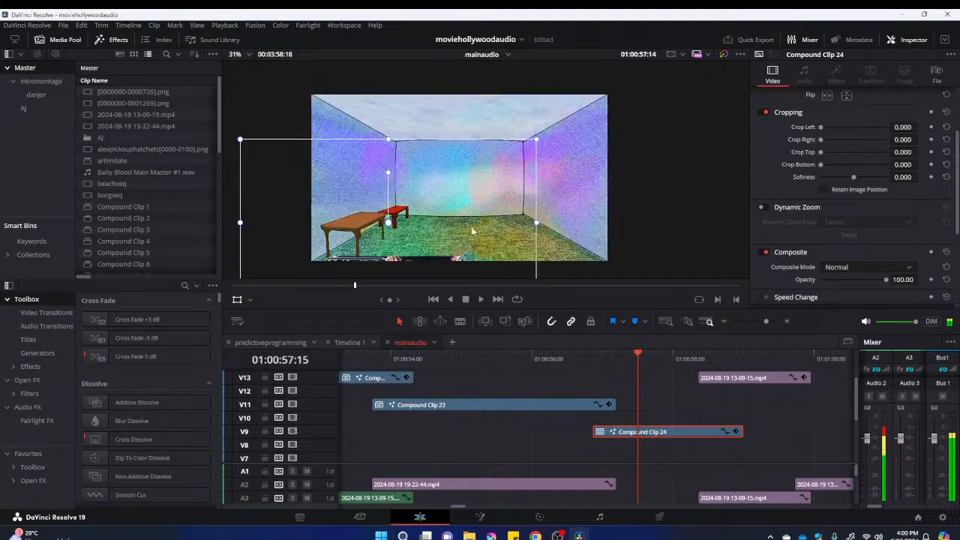
Position Compound Clip 24 over the room's floor, set its composite mode to Color Dodge, and scrub to check the blend
{"action": "left_click_drag", "start_coordinate": [484, 210], "coordinate": [534, 202]}
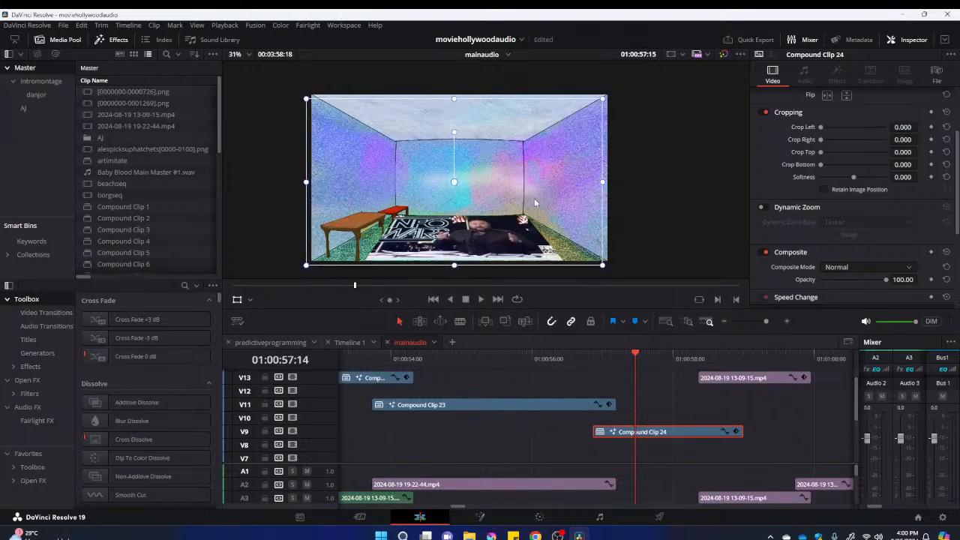
{"action": "left_click", "coordinate": [857, 266]}
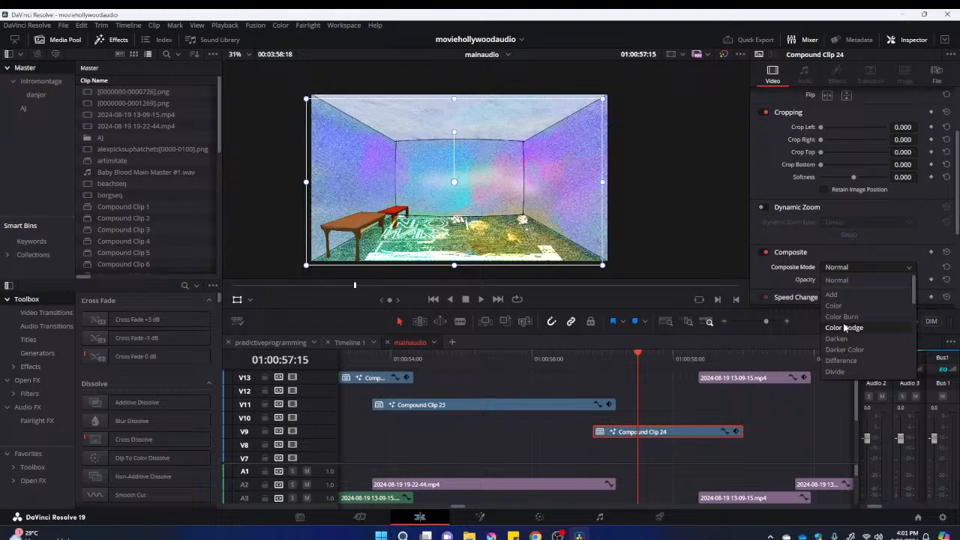
{"action": "left_click", "coordinate": [845, 328]}
{"action": "left_click_drag", "start_coordinate": [584, 357], "coordinate": [670, 379]}
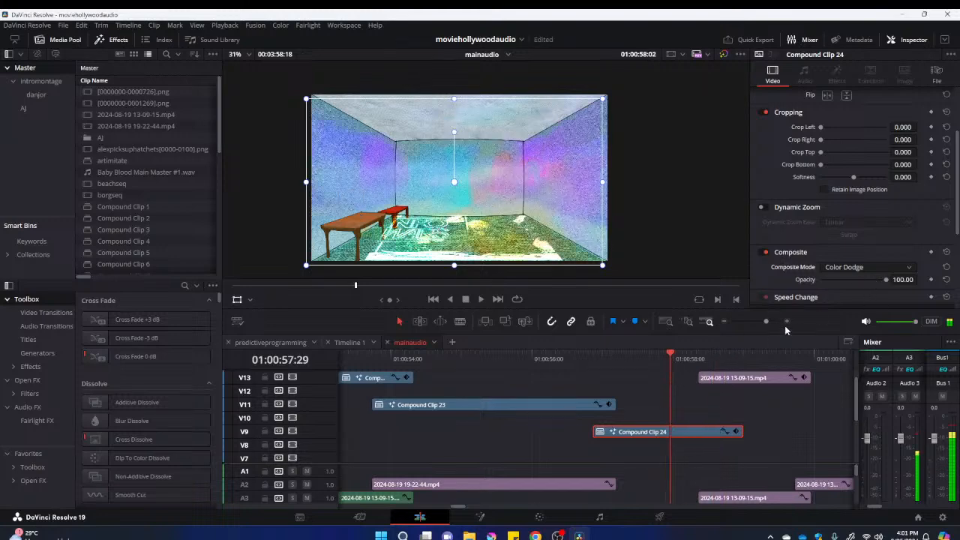
Preview other blend modes for Compound Clip 24, set its composite mode to Overlay, and scrub through the clip
{"action": "left_click", "coordinate": [892, 267]}
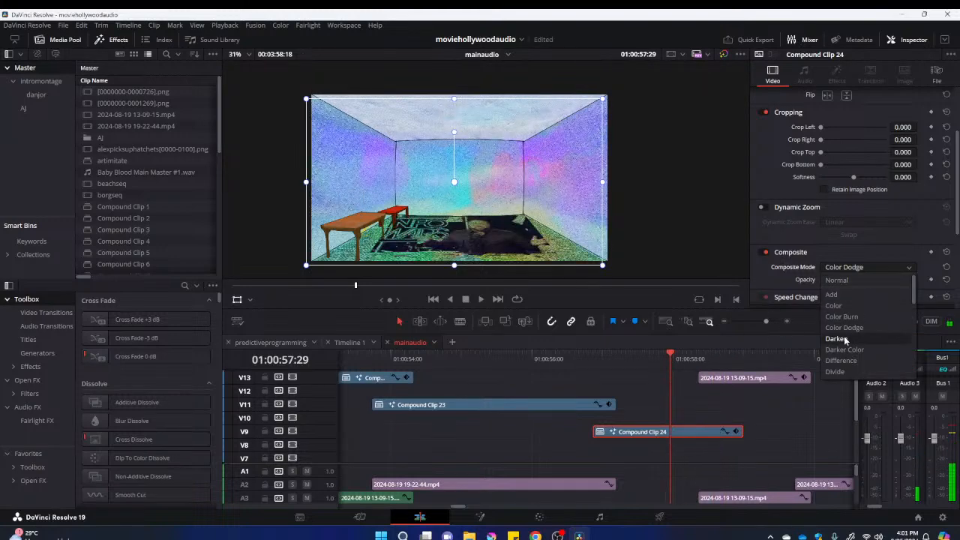
{"action": "scroll", "coordinate": [846, 345], "scroll_direction": "down", "scroll_amount": 2}
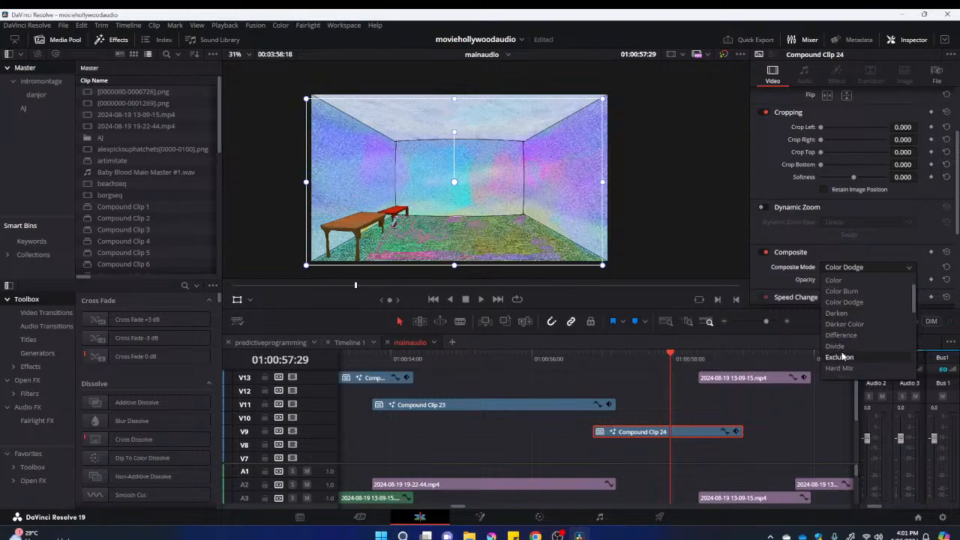
{"action": "scroll", "coordinate": [838, 352], "scroll_direction": "down", "scroll_amount": 2}
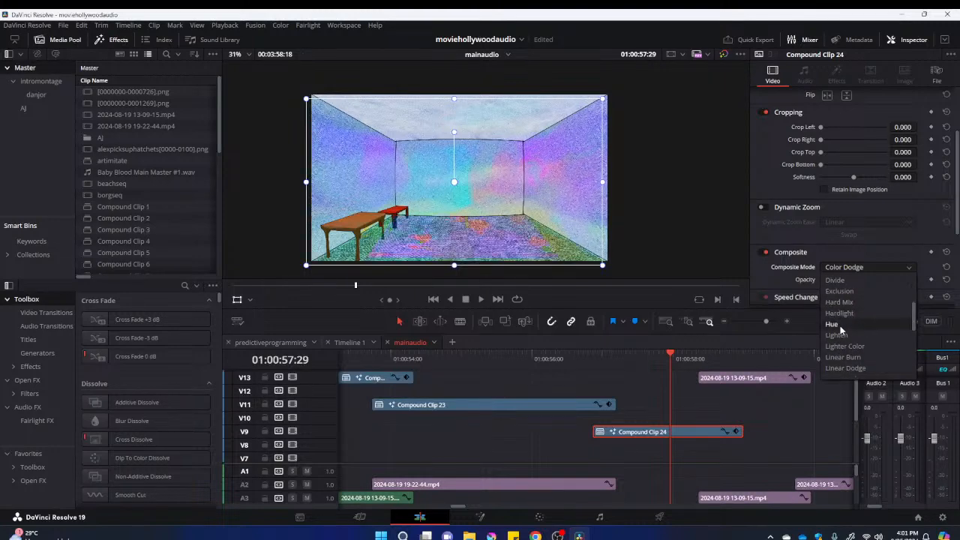
{"action": "scroll", "coordinate": [841, 351], "scroll_direction": "down", "scroll_amount": 3}
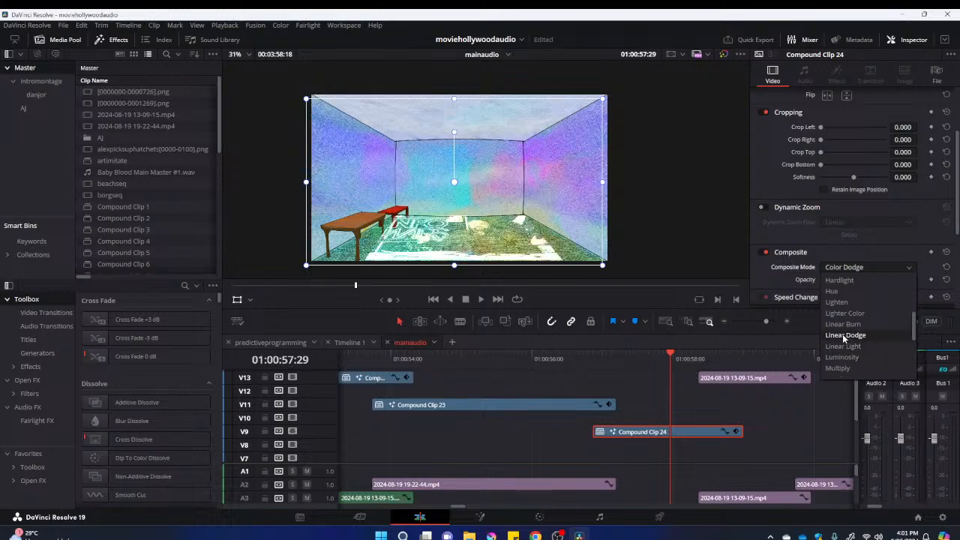
{"action": "scroll", "coordinate": [842, 334], "scroll_direction": "down", "scroll_amount": 6}
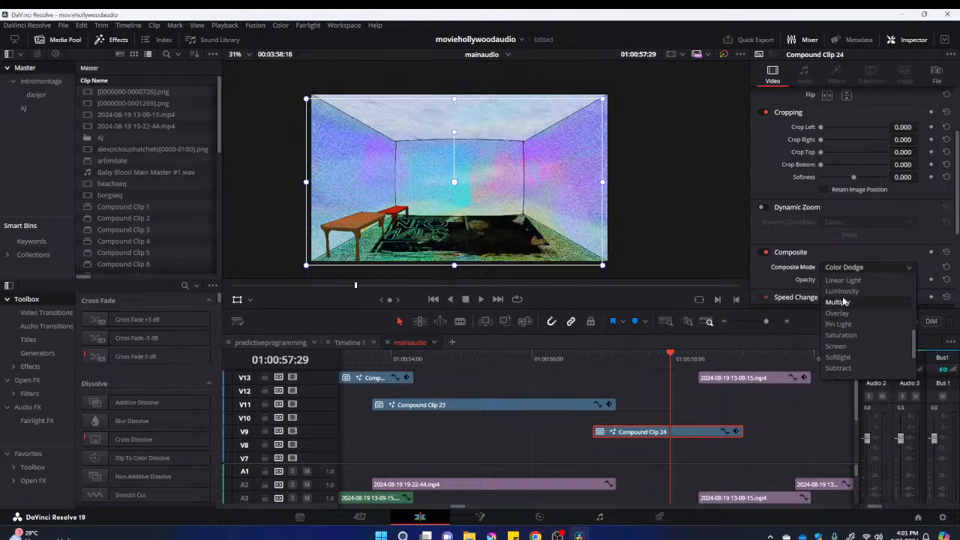
{"action": "left_click", "coordinate": [842, 314]}
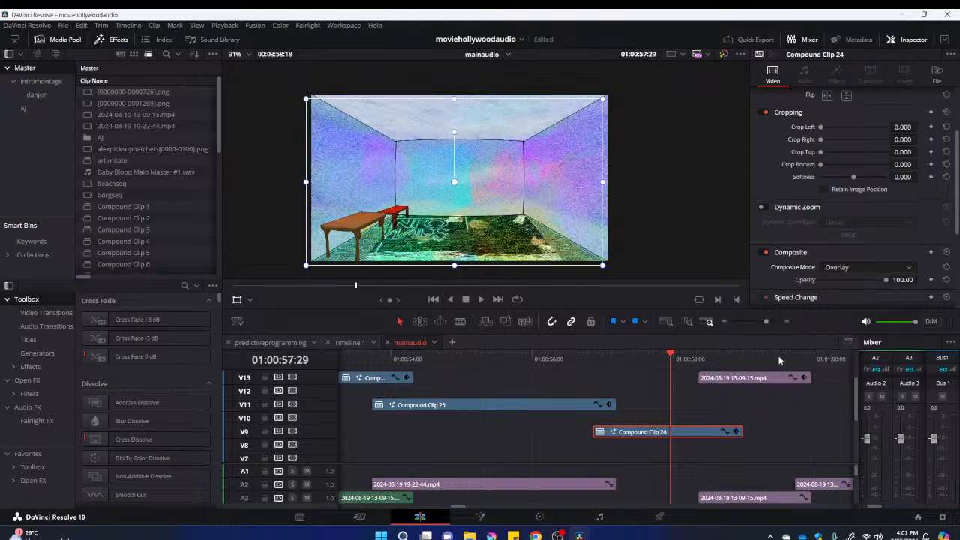
{"action": "left_click_drag", "start_coordinate": [608, 363], "coordinate": [665, 409]}
{"action": "left_click", "coordinate": [566, 358]}
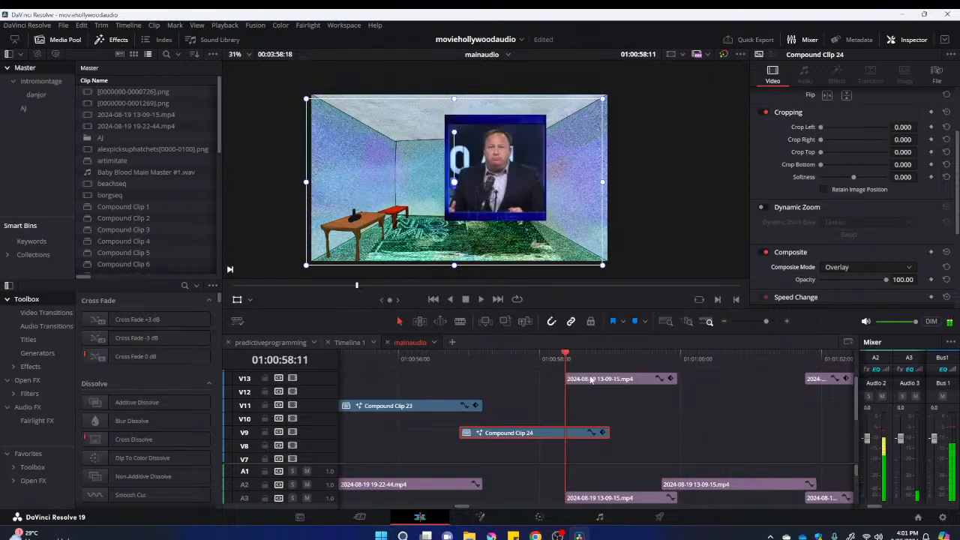
{"action": "left_click", "coordinate": [592, 380]}
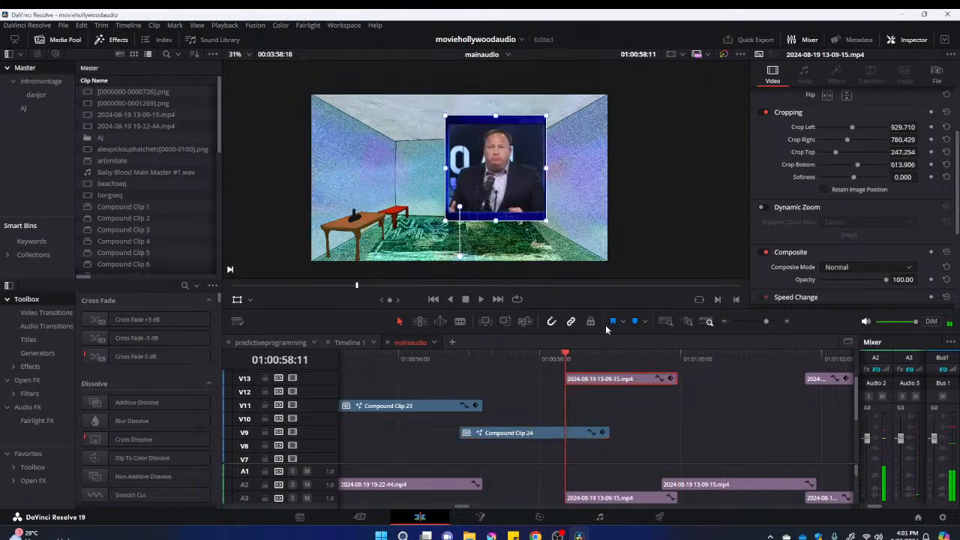
{"action": "right_click", "coordinate": [613, 384]}
{"action": "left_click", "coordinate": [646, 33]}
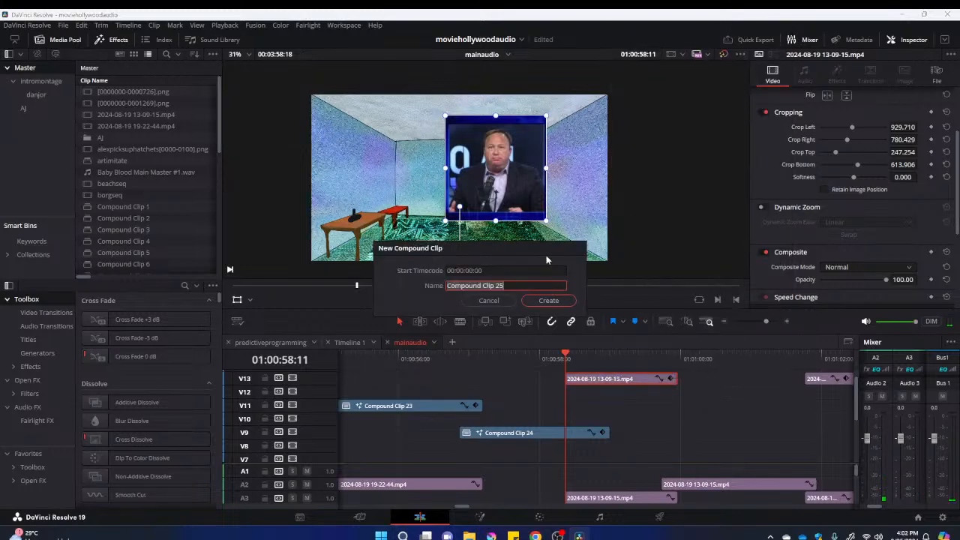
{"action": "left_click", "coordinate": [541, 301]}
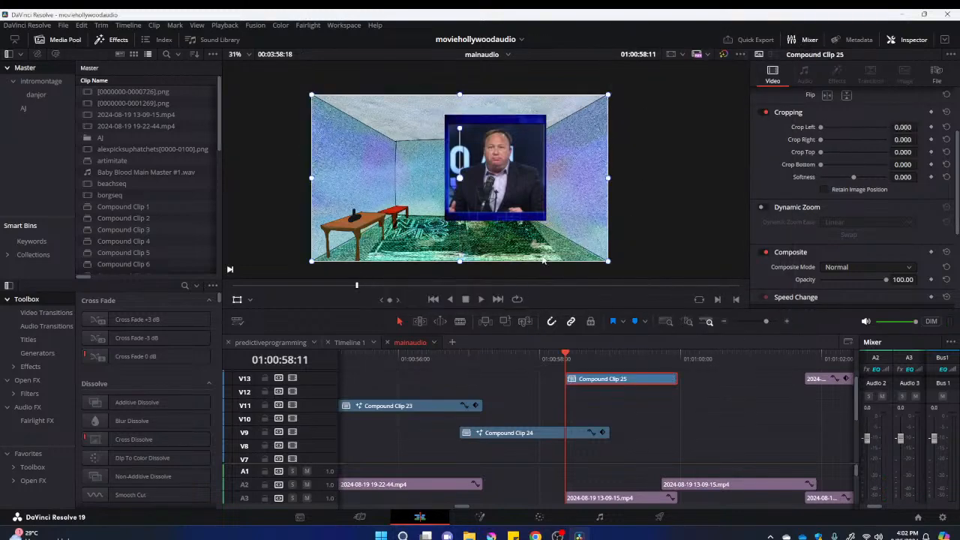
Open Compound Clip 25 in Fusion and paste the Shape3D, Merge3D and Renderer3D nodes into its composition
{"action": "right_click", "coordinate": [603, 382]}
{"action": "key", "text": "Escape"}
{"action": "right_click", "coordinate": [613, 378]}
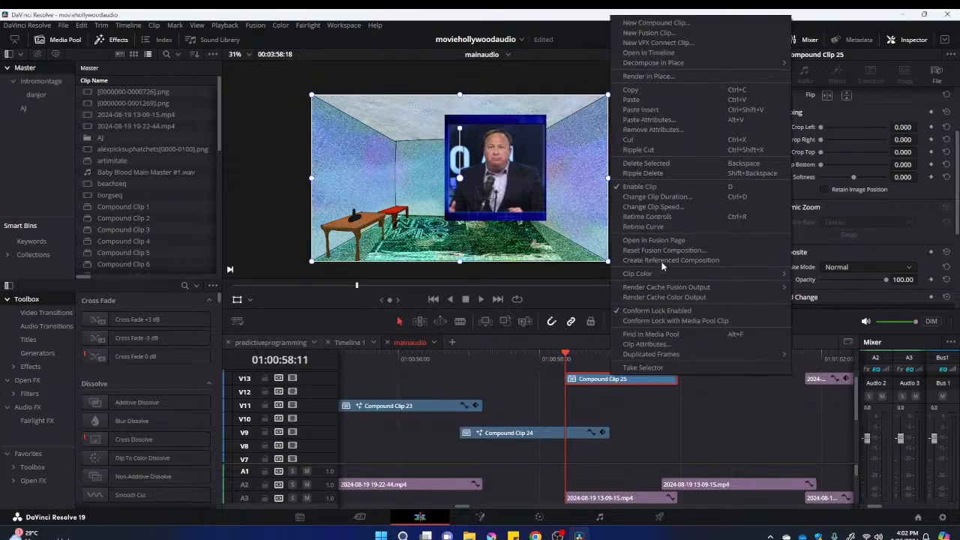
{"action": "key", "text": "Escape"}
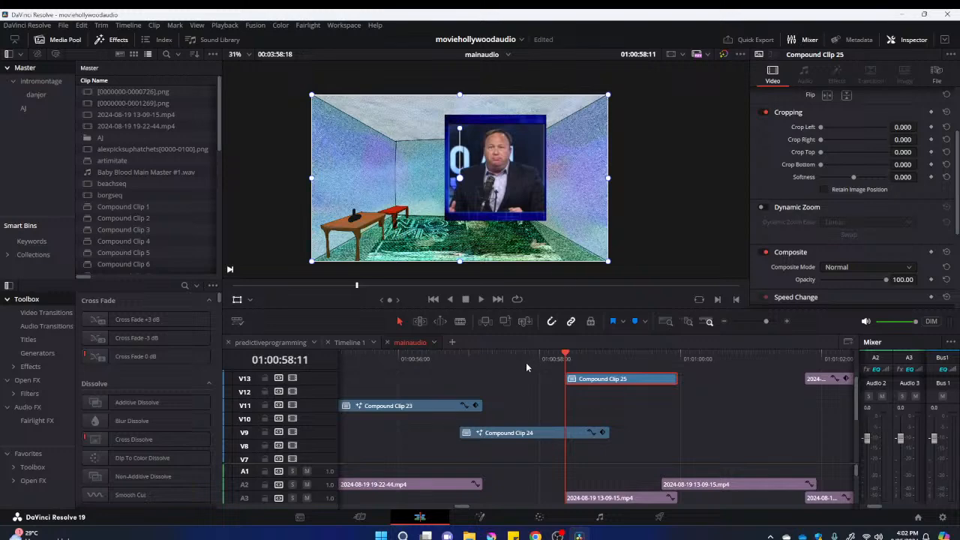
{"action": "key", "text": "shift+5"}
{"action": "left_click", "coordinate": [293, 372]}
{"action": "key", "text": "ctrl+v"}
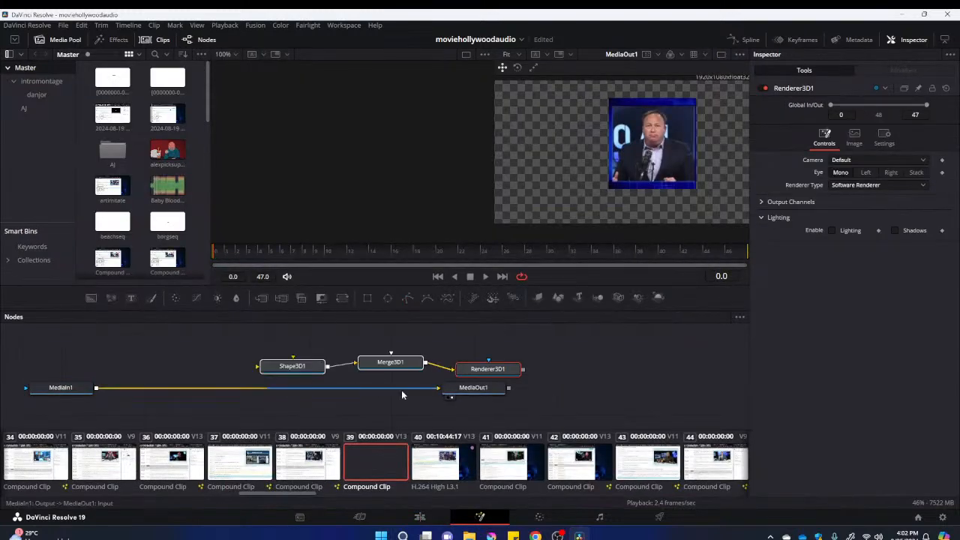
Remove the direct link between MediaIn1 and MediaOut1, and wire MediaIn1 into Shape3D1 and Renderer3D1 into MediaOut1
{"action": "left_click", "coordinate": [426, 390]}
{"action": "left_click_drag", "start_coordinate": [493, 388], "coordinate": [611, 388]}
{"action": "left_click_drag", "start_coordinate": [523, 370], "coordinate": [588, 393]}
{"action": "left_click_drag", "start_coordinate": [93, 389], "coordinate": [299, 371]}
{"action": "left_click", "coordinate": [299, 368]}
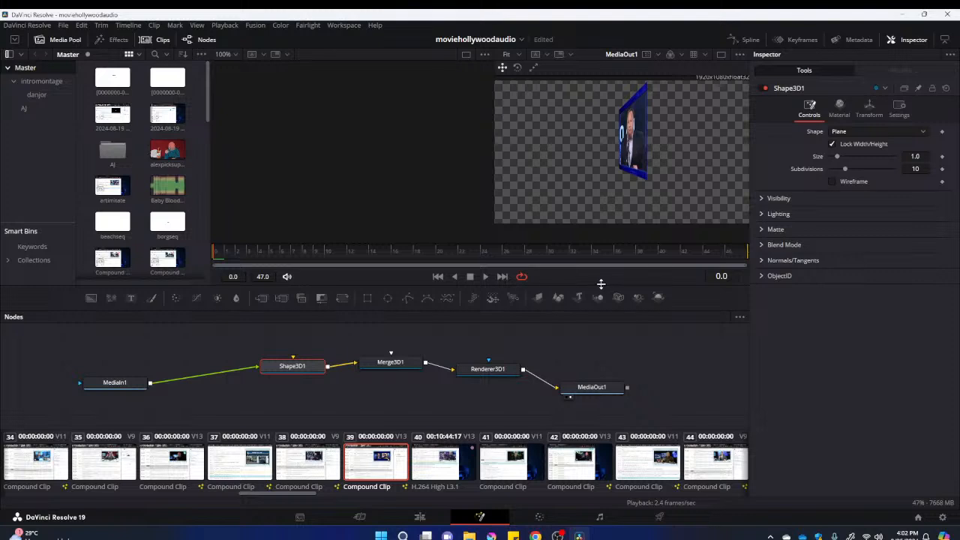
Set Shape3D1's Y rotation to 60.1 and its scale to X 5.0 and Y 1.497
{"action": "left_click", "coordinate": [869, 109]}
{"action": "left_click_drag", "start_coordinate": [876, 229], "coordinate": [890, 223]}
{"action": "mouse_move", "coordinate": [845, 307]}
{"action": "left_mouse_down"}
{"action": "mouse_move", "coordinate": [892, 293]}
{"action": "mouse_move", "coordinate": [849, 306]}
{"action": "mouse_move", "coordinate": [845, 318]}
{"action": "left_mouse_up"}
{"action": "left_click_drag", "start_coordinate": [849, 306], "coordinate": [850, 308]}
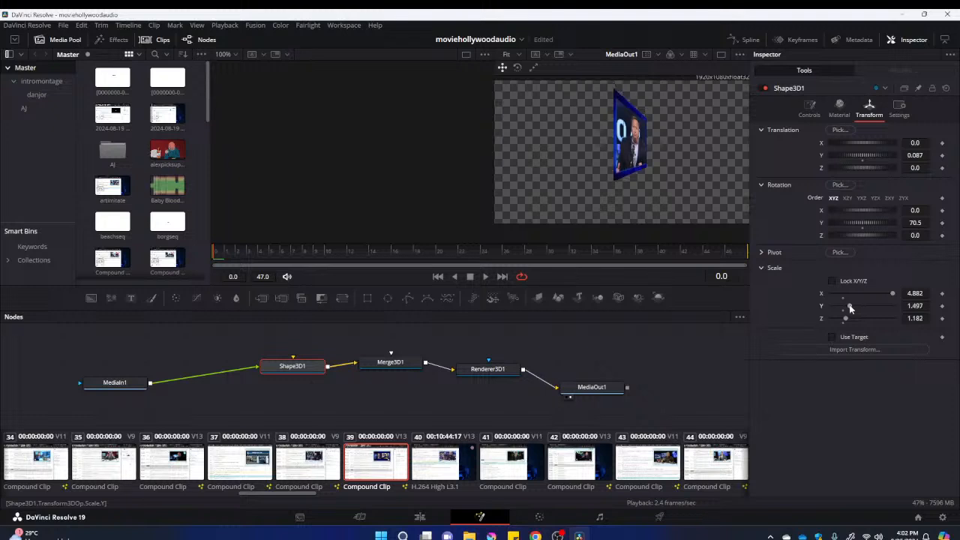
{"action": "left_click_drag", "start_coordinate": [866, 222], "coordinate": [866, 231]}
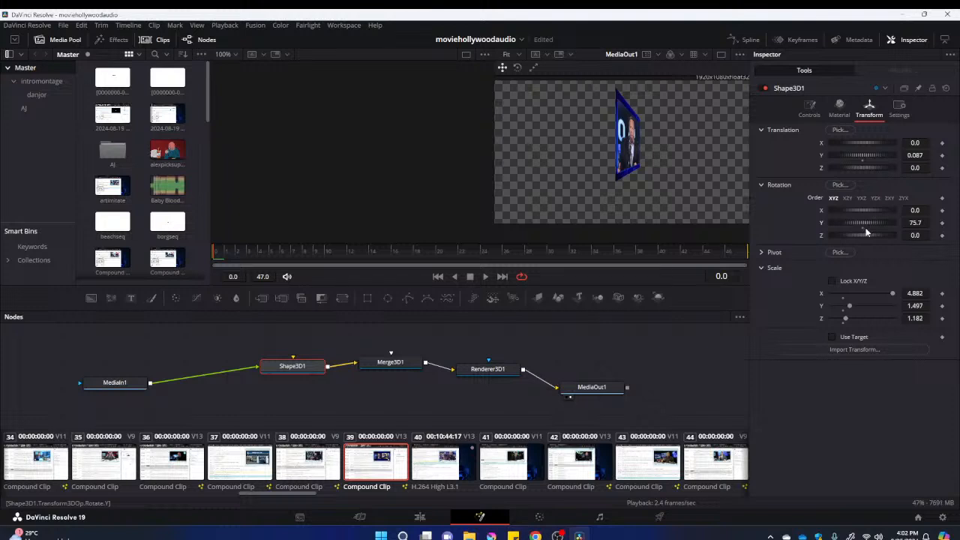
{"action": "left_click_drag", "start_coordinate": [891, 293], "coordinate": [931, 294]}
{"action": "left_click_drag", "start_coordinate": [876, 222], "coordinate": [870, 232]}
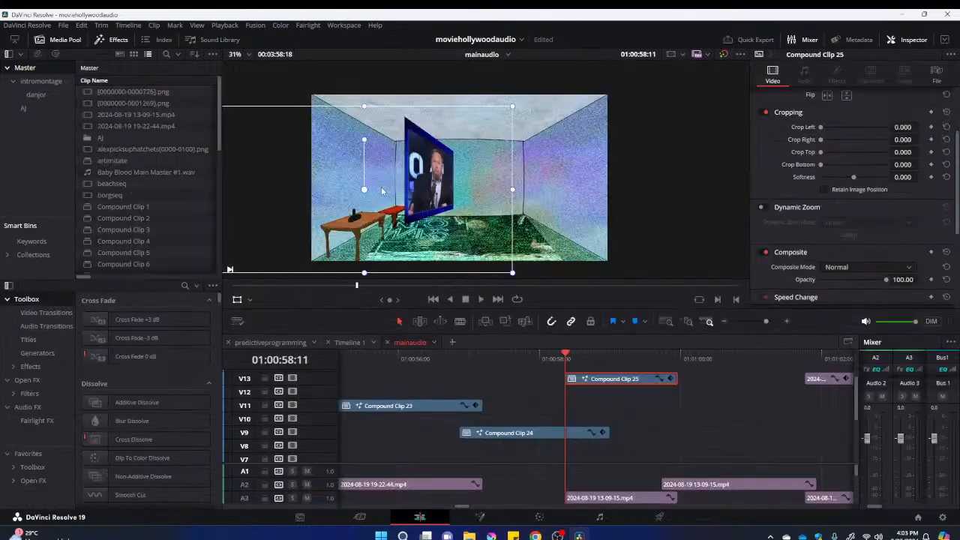
Place Compound Clip 25 on the room's left wall above the table and fine-tune Shape3D1's Y rotation in Fusion to match the wall
{"action": "left_click_drag", "start_coordinate": [382, 190], "coordinate": [368, 183]}
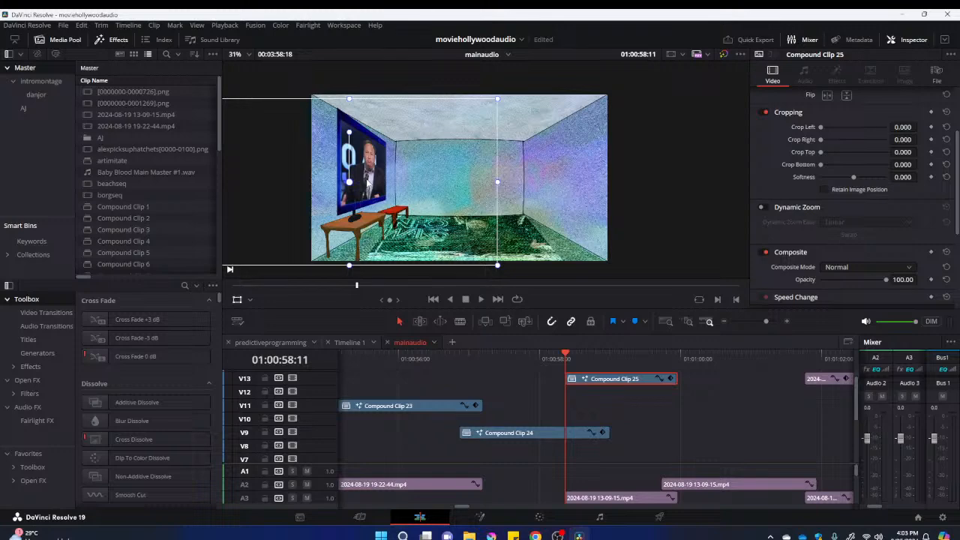
{"action": "right_click", "coordinate": [620, 379]}
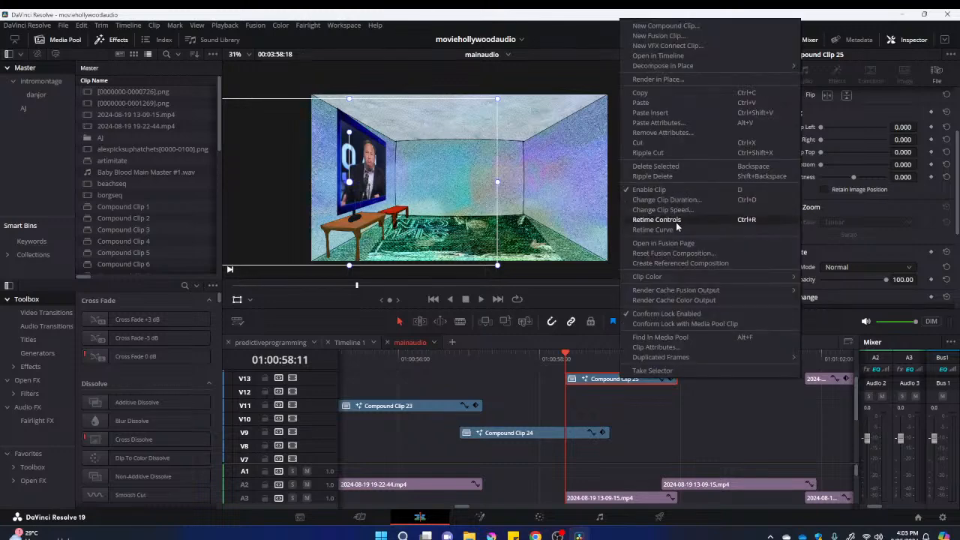
{"action": "left_click", "coordinate": [675, 242]}
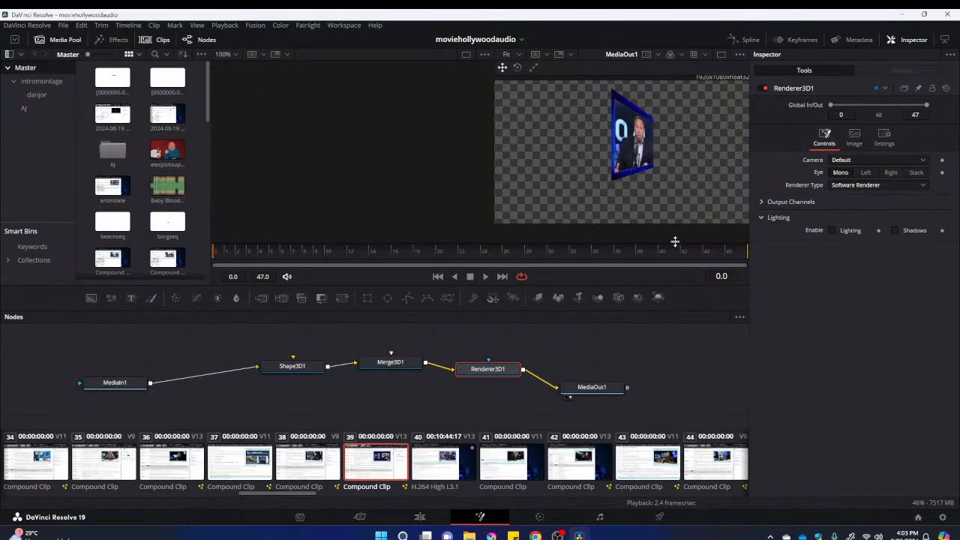
{"action": "left_click", "coordinate": [290, 364]}
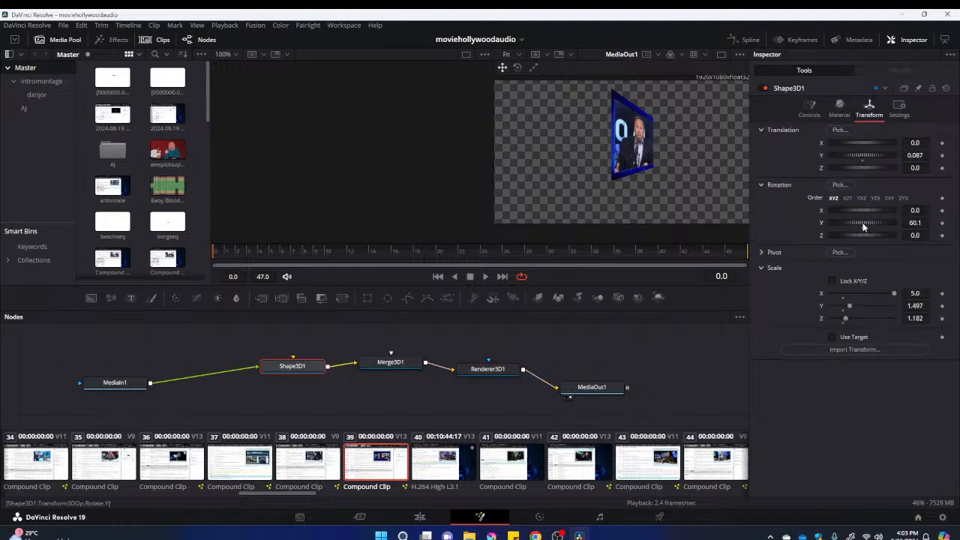
{"action": "left_click", "coordinate": [424, 522]}
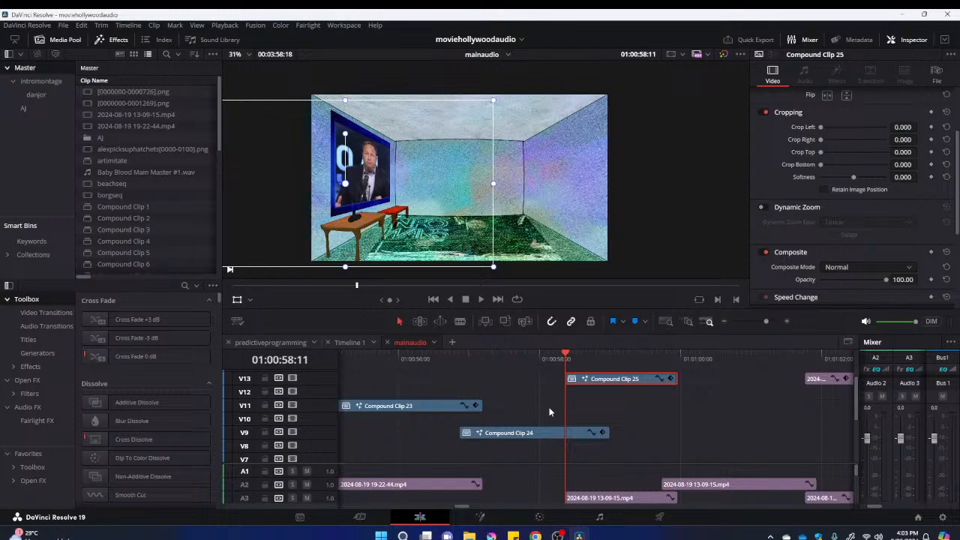
Try out composite modes on Compound Clip 25, including Color Dodge and Overlay, to blend it into the room's left wall
{"action": "left_click", "coordinate": [867, 267]}
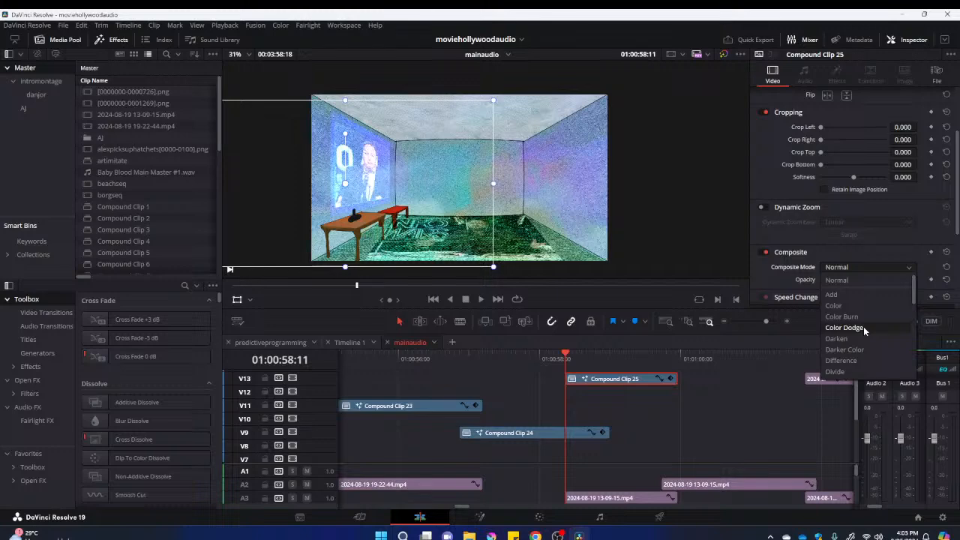
{"action": "left_click", "coordinate": [844, 328]}
{"action": "scroll", "coordinate": [838, 341], "scroll_direction": "down", "scroll_amount": 4}
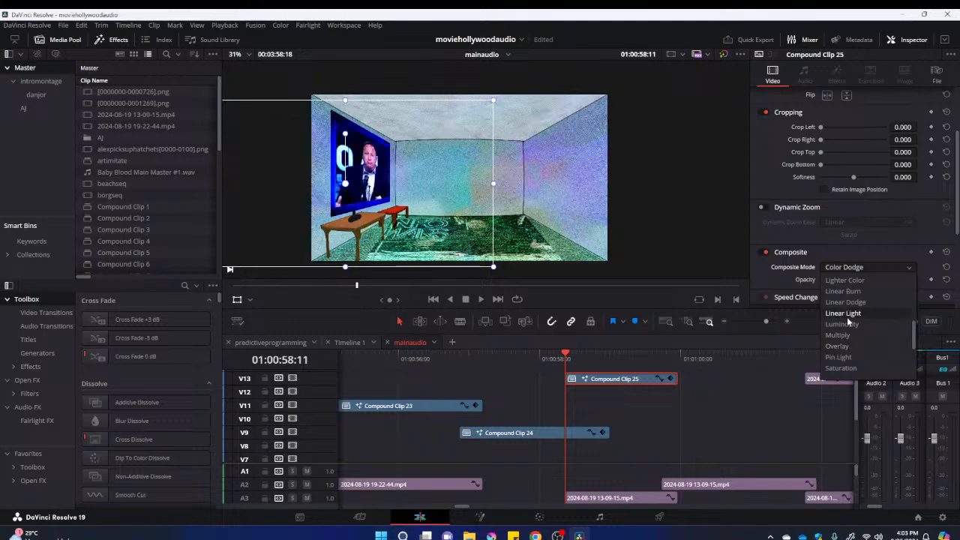
{"action": "scroll", "coordinate": [843, 307], "scroll_direction": "up", "scroll_amount": 3}
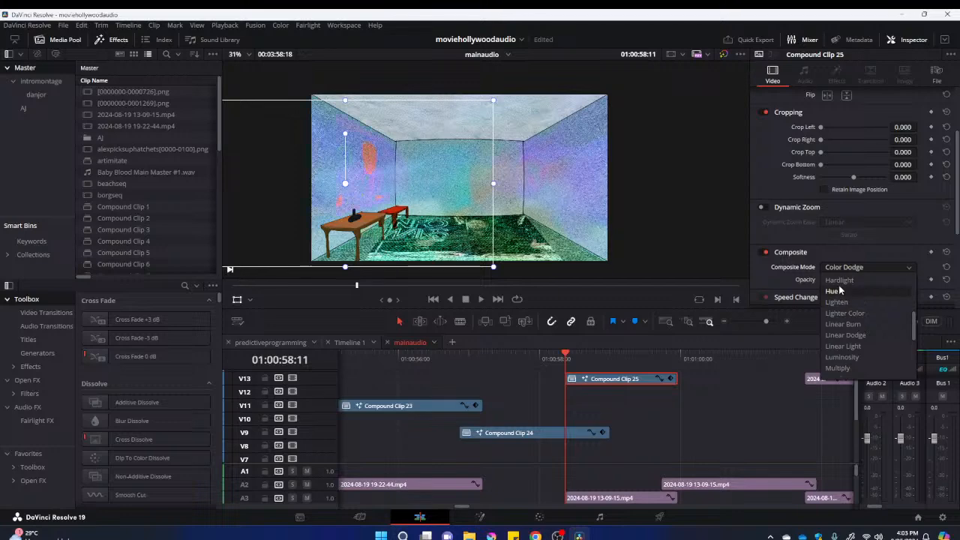
{"action": "scroll", "coordinate": [841, 289], "scroll_direction": "up", "scroll_amount": 3}
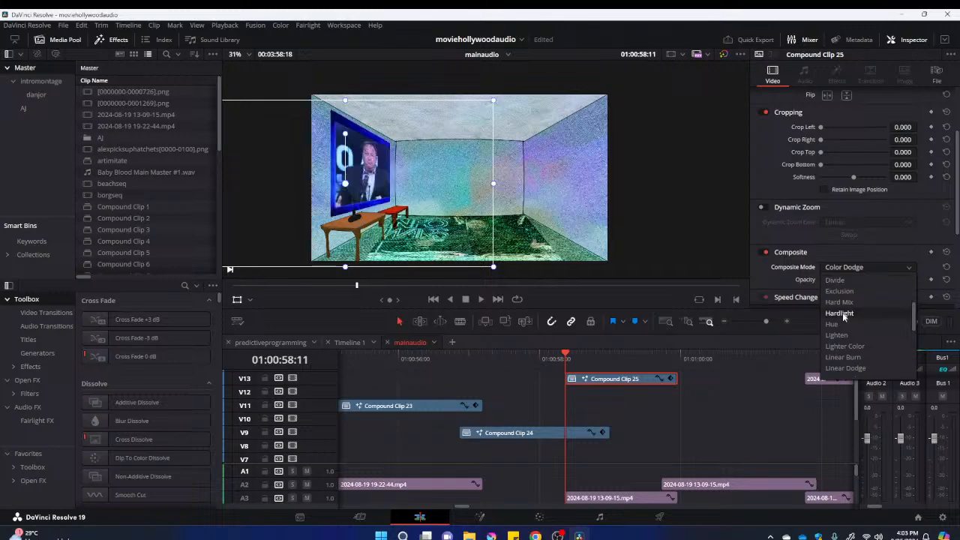
{"action": "scroll", "coordinate": [841, 300], "scroll_direction": "up", "scroll_amount": 1}
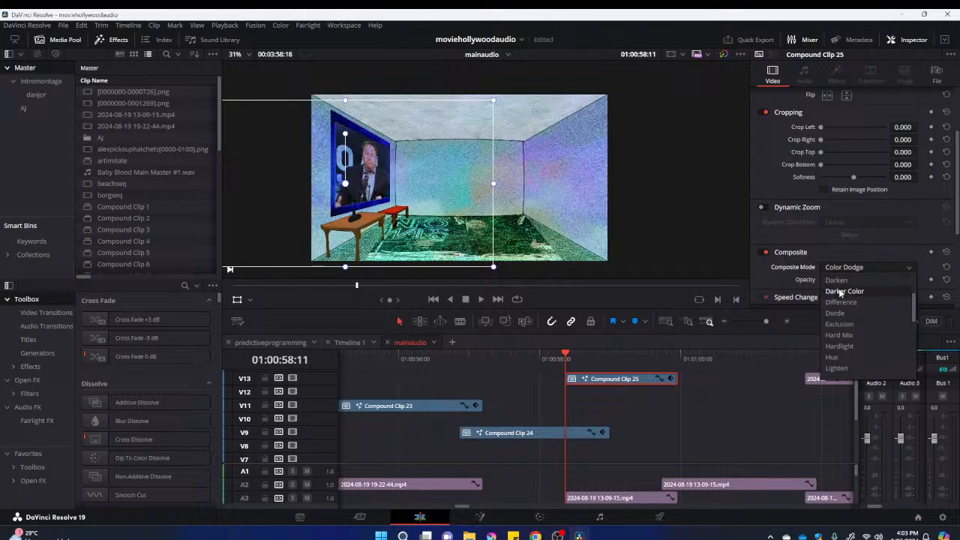
{"action": "scroll", "coordinate": [839, 289], "scroll_direction": "up", "scroll_amount": 1}
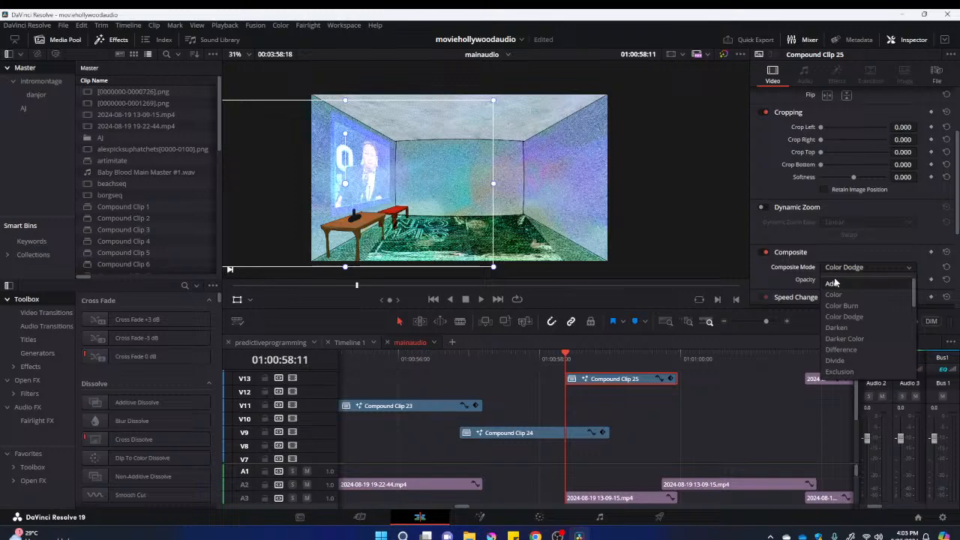
{"action": "scroll", "coordinate": [834, 285], "scroll_direction": "up", "scroll_amount": 1}
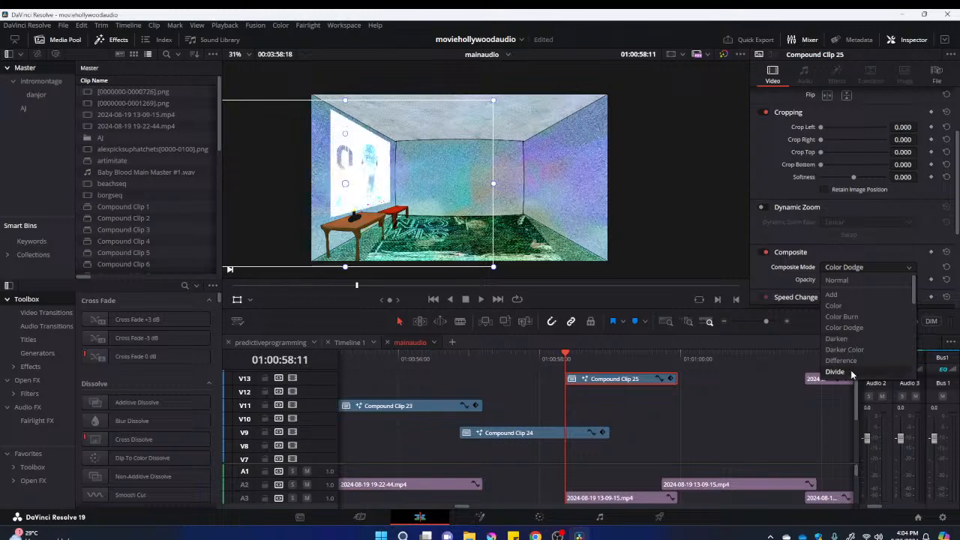
{"action": "scroll", "coordinate": [851, 373], "scroll_direction": "down", "scroll_amount": 2}
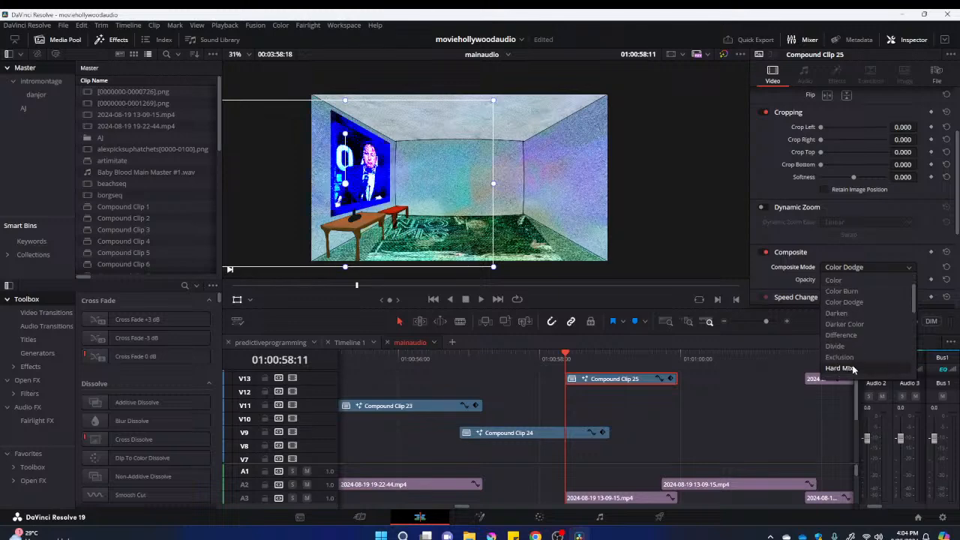
{"action": "scroll", "coordinate": [853, 368], "scroll_direction": "down", "scroll_amount": 3}
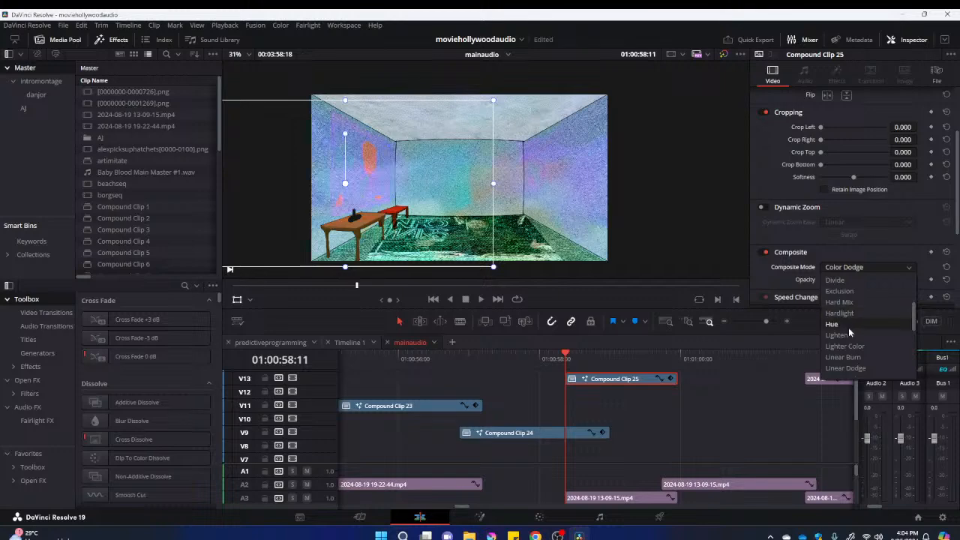
{"action": "scroll", "coordinate": [848, 327], "scroll_direction": "down", "scroll_amount": 3}
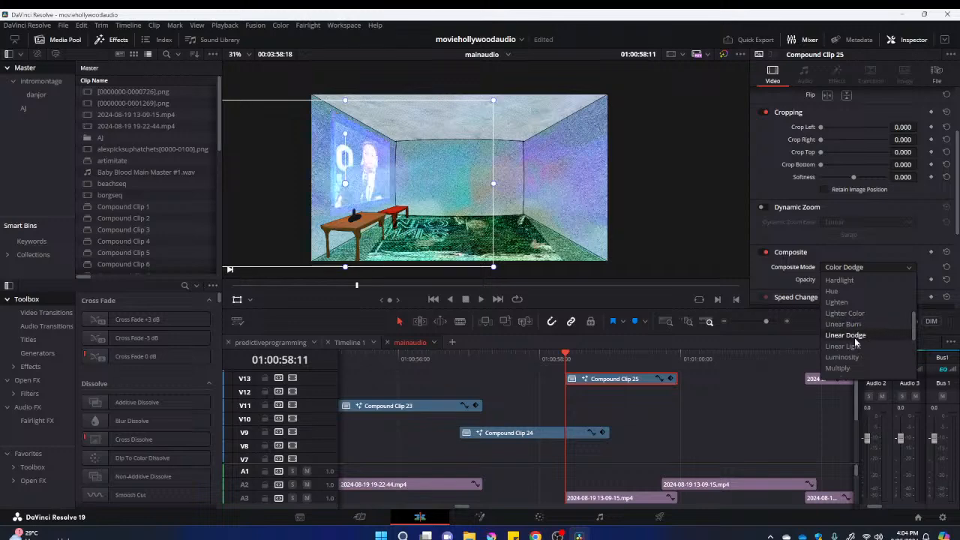
{"action": "scroll", "coordinate": [854, 337], "scroll_direction": "down", "scroll_amount": 3}
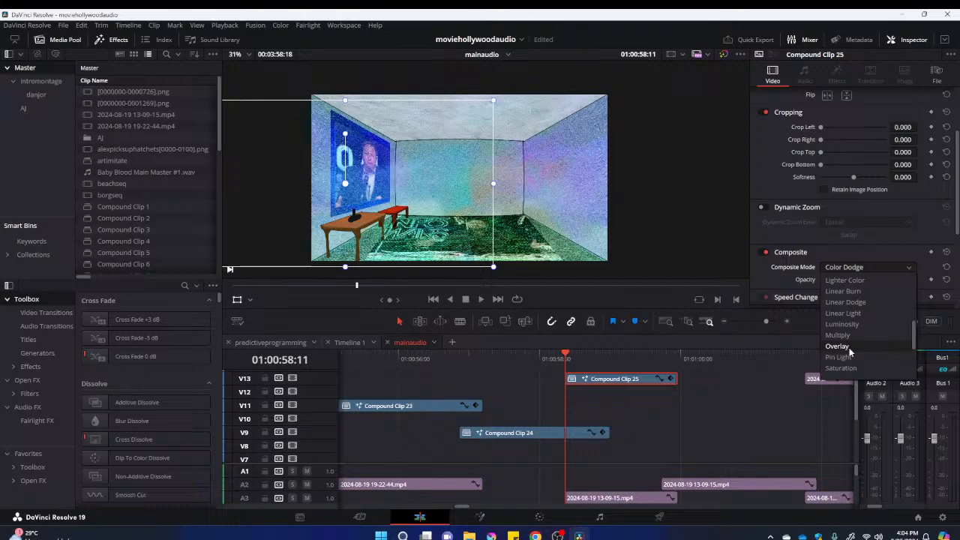
{"action": "left_click", "coordinate": [837, 346]}
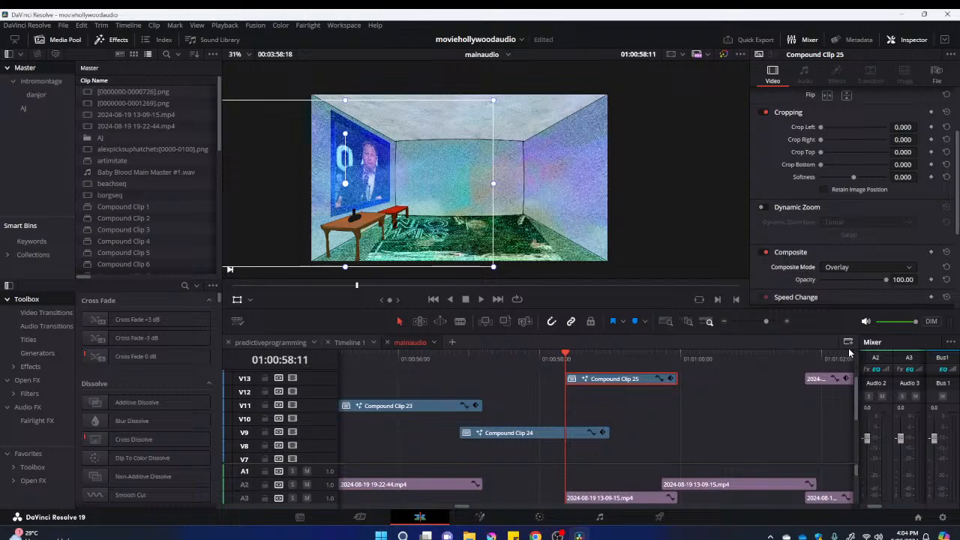
{"action": "left_click", "coordinate": [855, 267]}
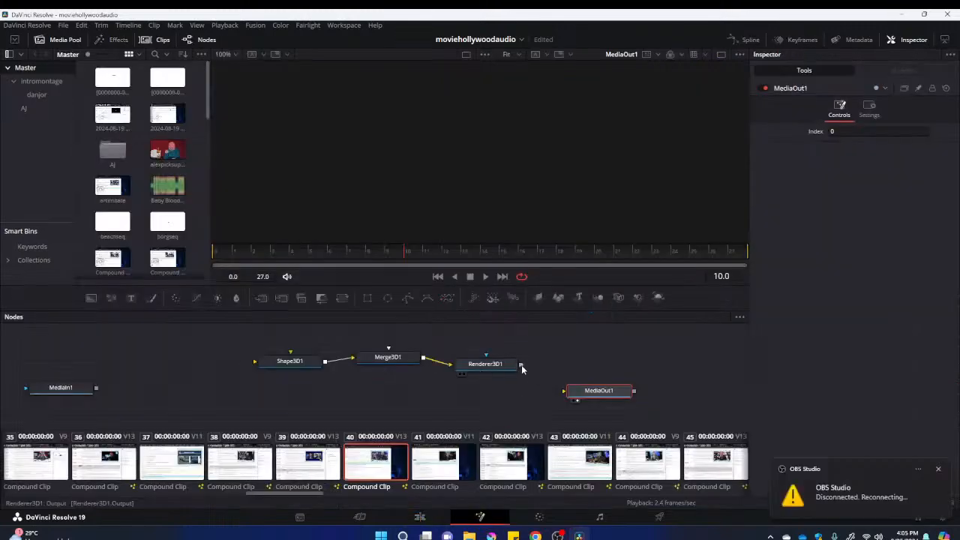
Wire Renderer3D1 into MediaOut1 and MediaIn1 into Shape3D1 in Compound Clip 26's Fusion composition, and return to the edit timeline
{"action": "left_click_drag", "start_coordinate": [521, 365], "coordinate": [575, 395]}
{"action": "left_click_drag", "start_coordinate": [96, 388], "coordinate": [304, 364]}
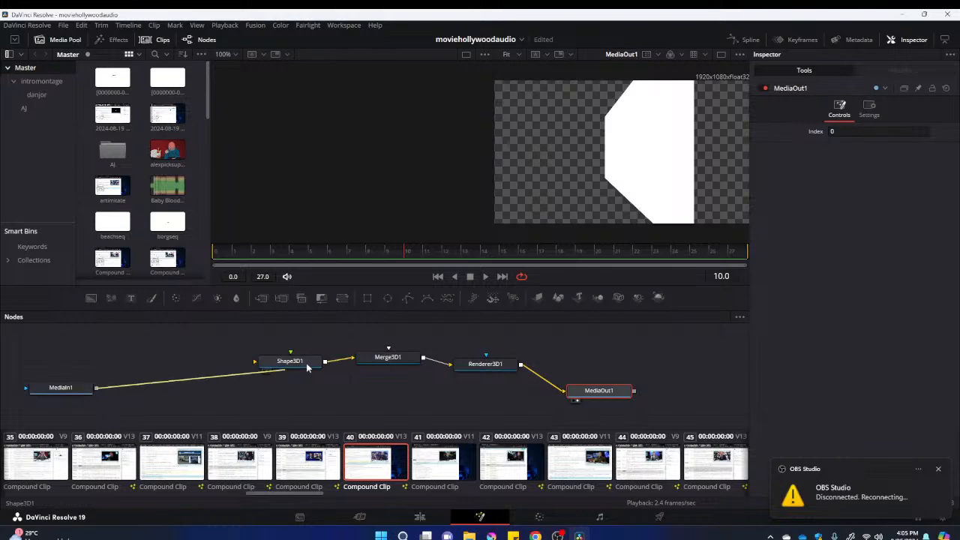
{"action": "left_click", "coordinate": [302, 365]}
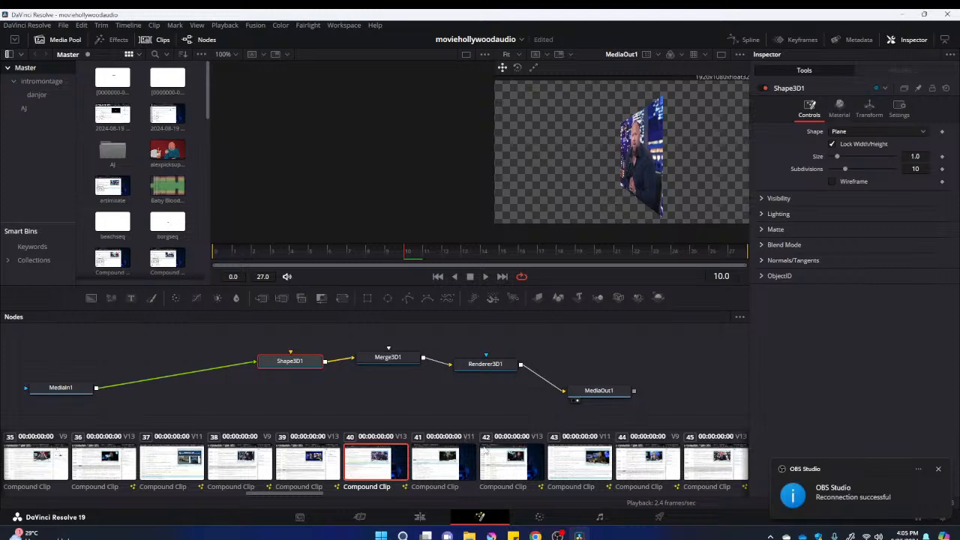
{"action": "left_click", "coordinate": [420, 517]}
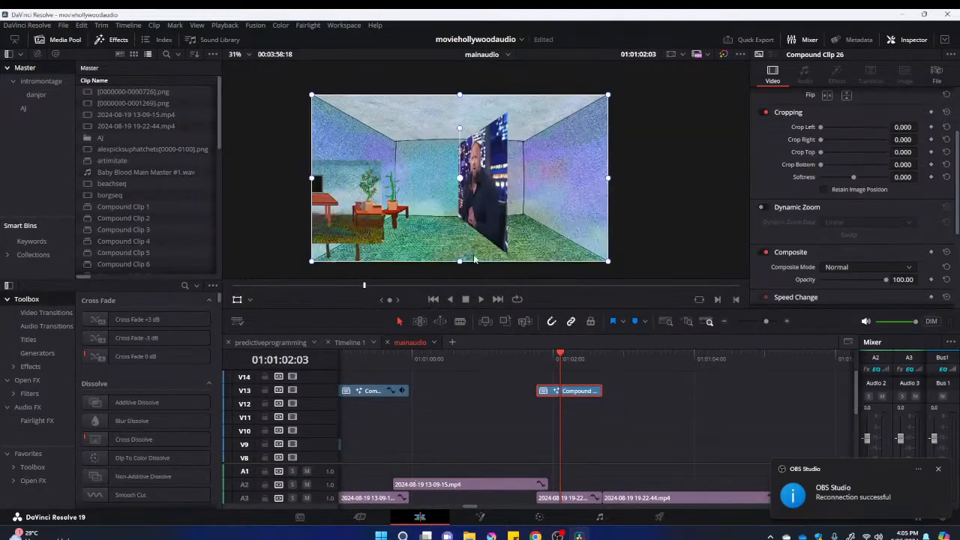
Move Compound Clip 26 onto the room's right wall and widen it to fit the wall's surface
{"action": "left_click_drag", "start_coordinate": [491, 232], "coordinate": [576, 231]}
{"action": "left_click_drag", "start_coordinate": [401, 177], "coordinate": [345, 178]}
{"action": "mouse_move", "coordinate": [481, 177]}
{"action": "left_mouse_down"}
{"action": "mouse_move", "coordinate": [459, 172]}
{"action": "mouse_move", "coordinate": [470, 180]}
{"action": "left_mouse_up"}
Set Compound Clip 26's composite mode to Overlay
{"action": "left_click", "coordinate": [882, 268]}
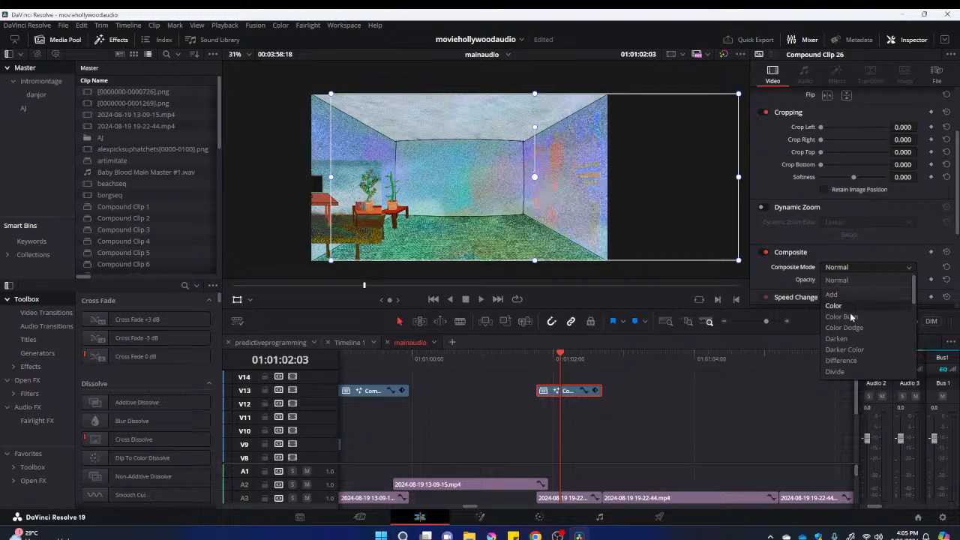
{"action": "scroll", "coordinate": [847, 329], "scroll_direction": "down", "scroll_amount": 5}
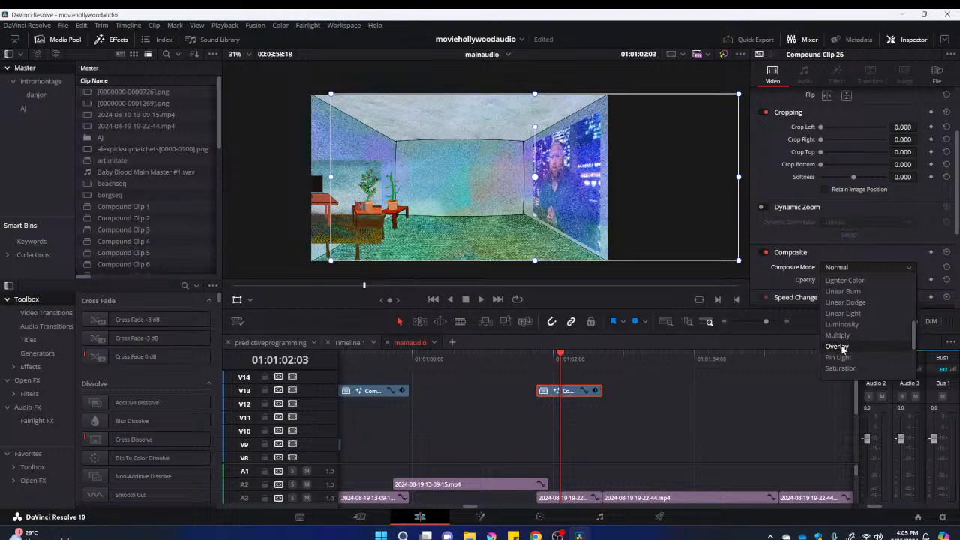
{"action": "left_click", "coordinate": [838, 345]}
Review Compound Clips 25 and 26 on the timeline to check how they blend into the walls
{"action": "left_click", "coordinate": [377, 367]}
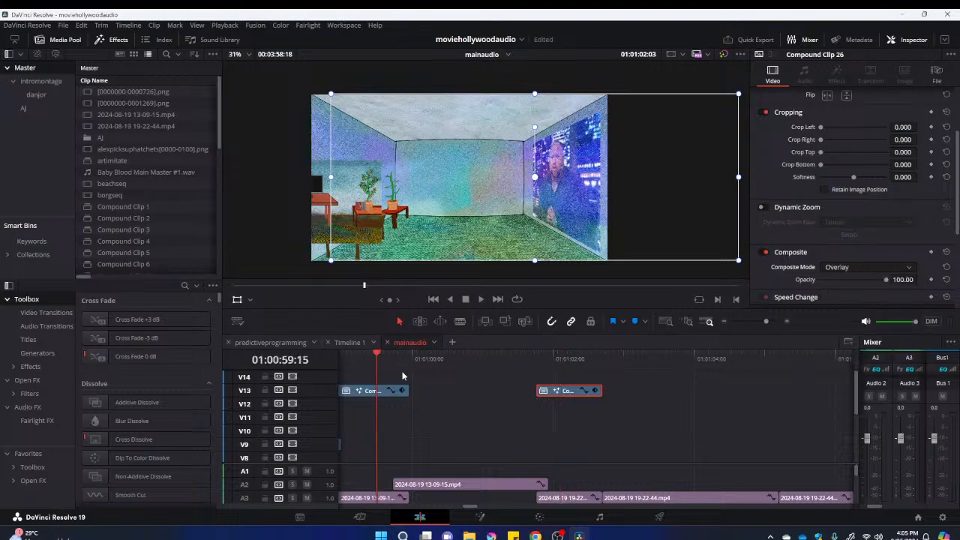
{"action": "scroll", "coordinate": [581, 409], "scroll_direction": "left", "scroll_amount": 3}
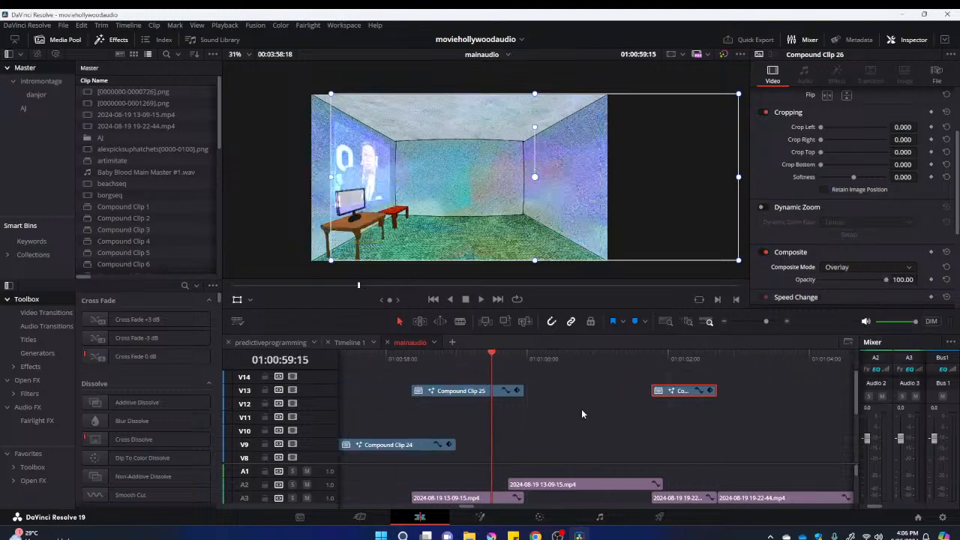
{"action": "left_click", "coordinate": [676, 360]}
{"action": "left_click_drag", "start_coordinate": [677, 363], "coordinate": [707, 366]}
{"action": "scroll", "coordinate": [720, 405], "scroll_direction": "down", "scroll_amount": 3}
{"action": "scroll", "coordinate": [718, 401], "scroll_direction": "down", "scroll_amount": 2}
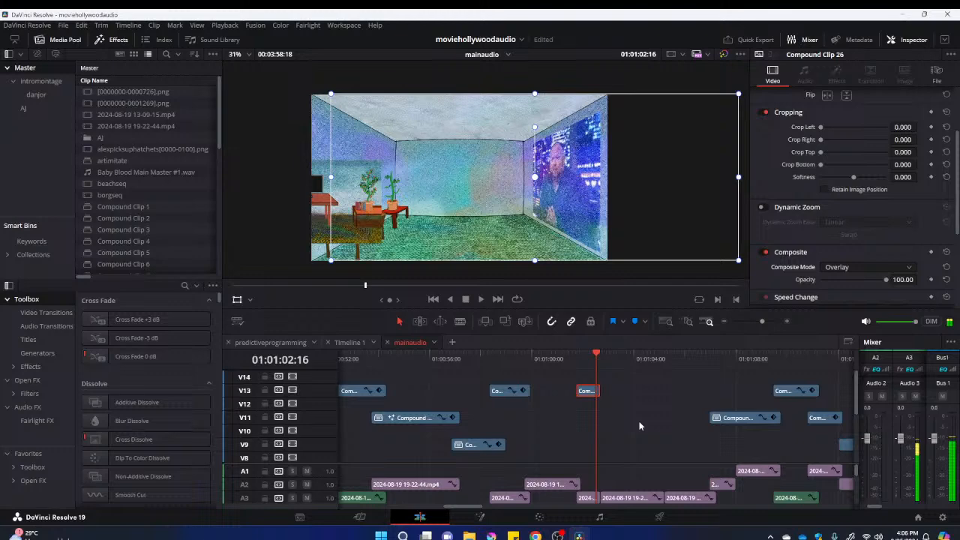
{"action": "scroll", "coordinate": [639, 421], "scroll_direction": "down", "scroll_amount": 3}
{"action": "scroll", "coordinate": [639, 422], "scroll_direction": "up", "scroll_amount": 3}
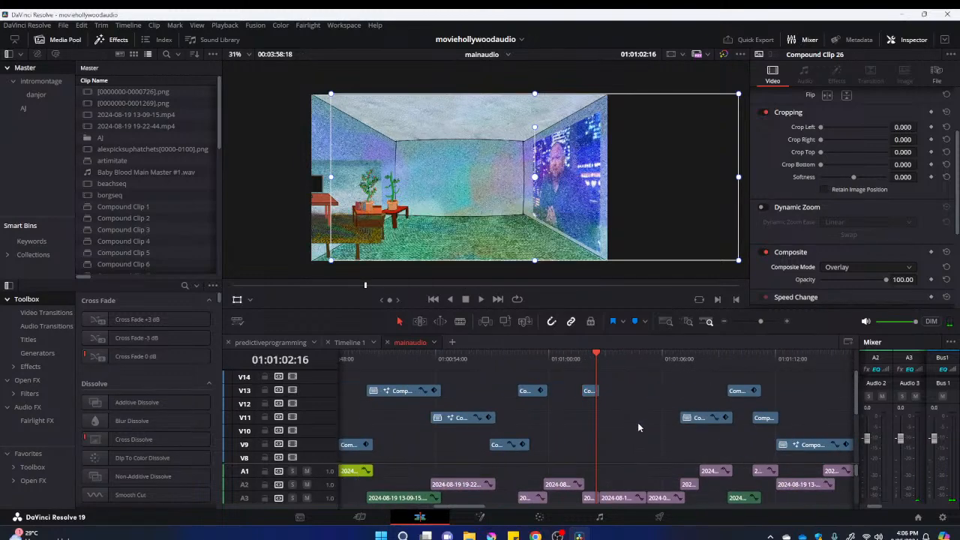
Play and spot-check the clips that follow Compound Clip 26, up to the ceiling clip at 01:01:13:06
{"action": "key", "text": "space"}
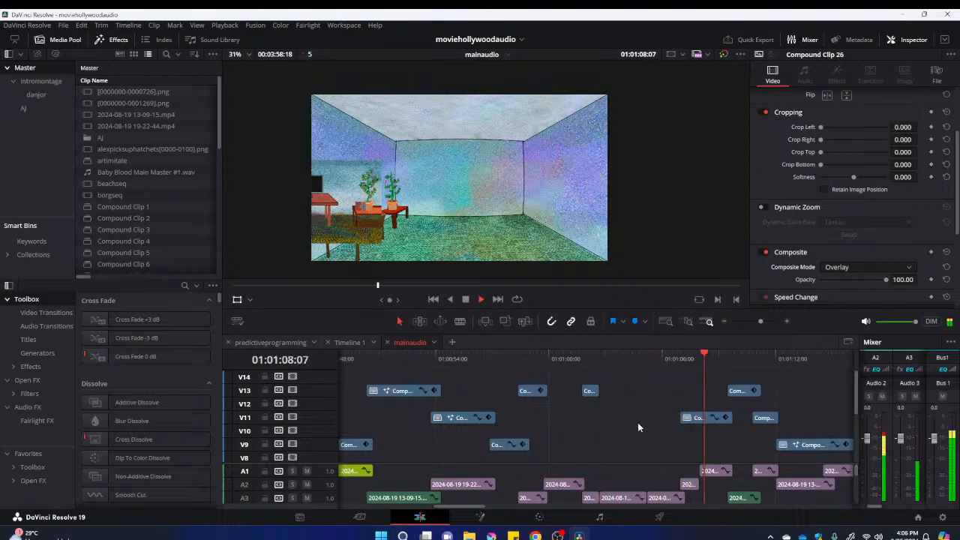
{"action": "left_click", "coordinate": [704, 358]}
{"action": "left_click", "coordinate": [685, 362]}
{"action": "left_click", "coordinate": [699, 358]}
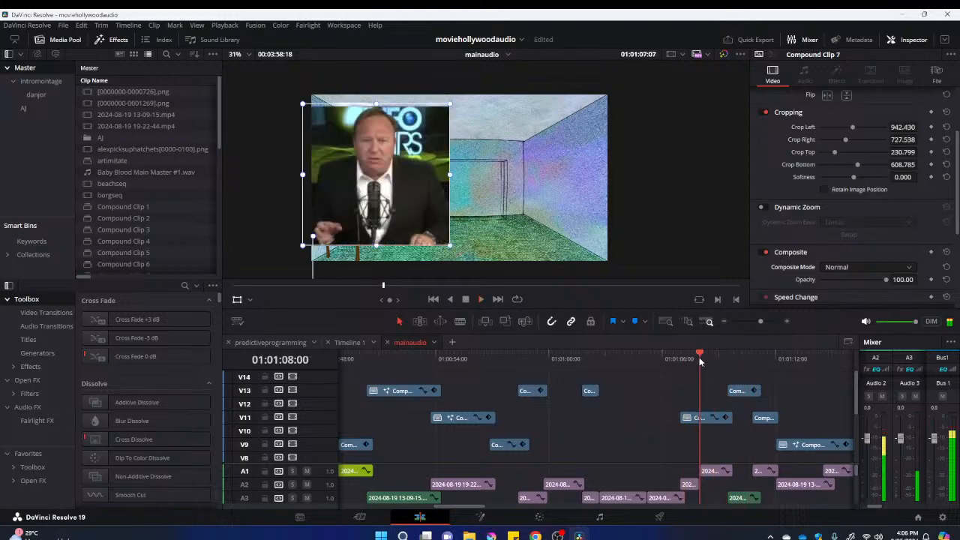
{"action": "left_click", "coordinate": [742, 359]}
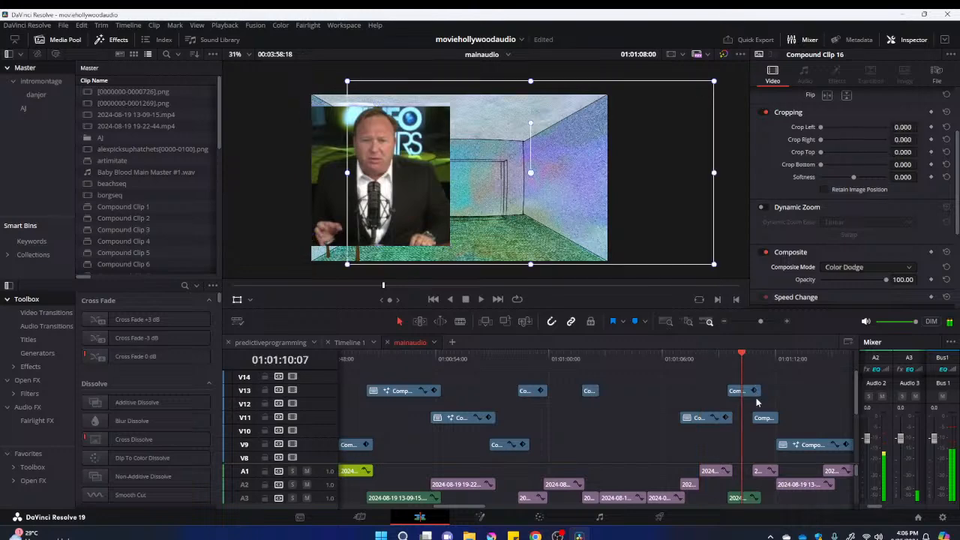
{"action": "scroll", "coordinate": [759, 412], "scroll_direction": "down", "scroll_amount": 4}
{"action": "key", "text": "space"}
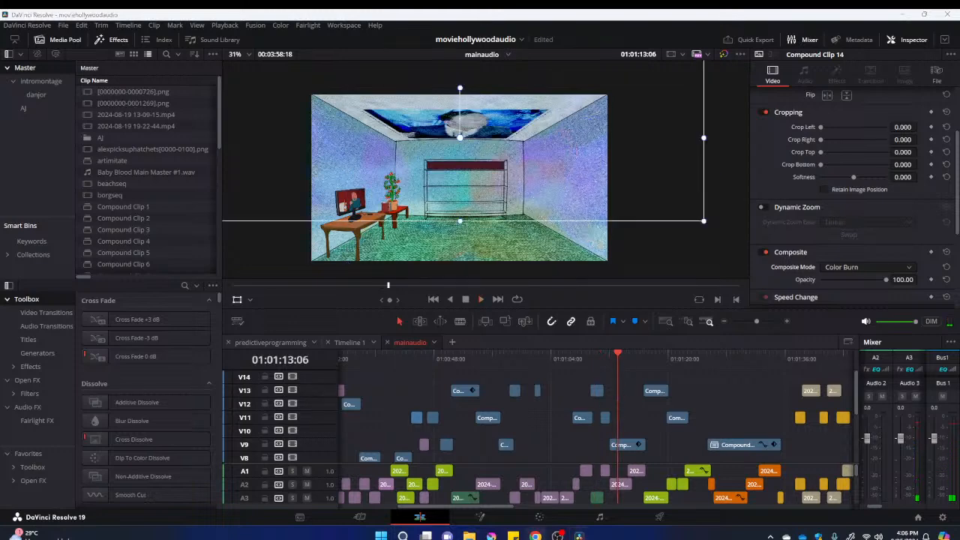
Switch to File Explorer
{"action": "left_click", "coordinate": [470, 535]}
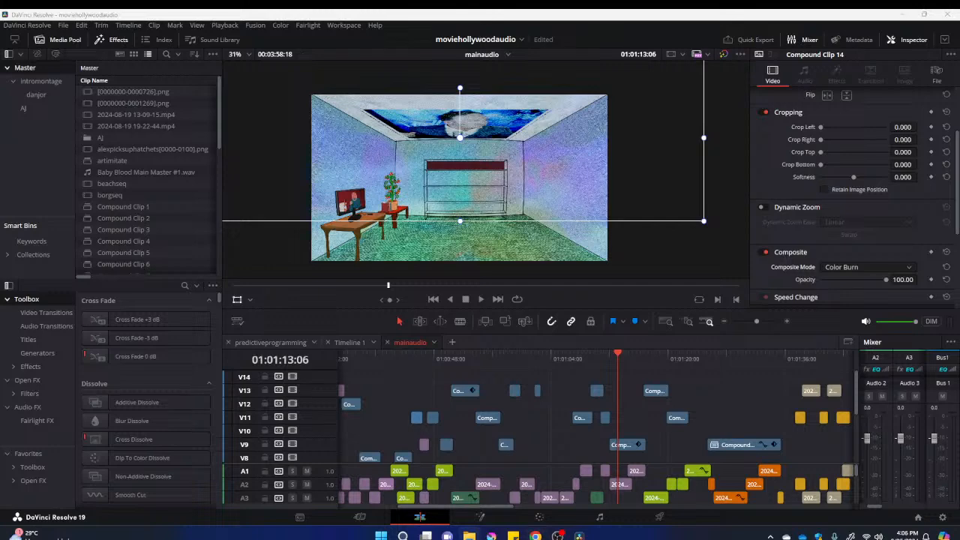